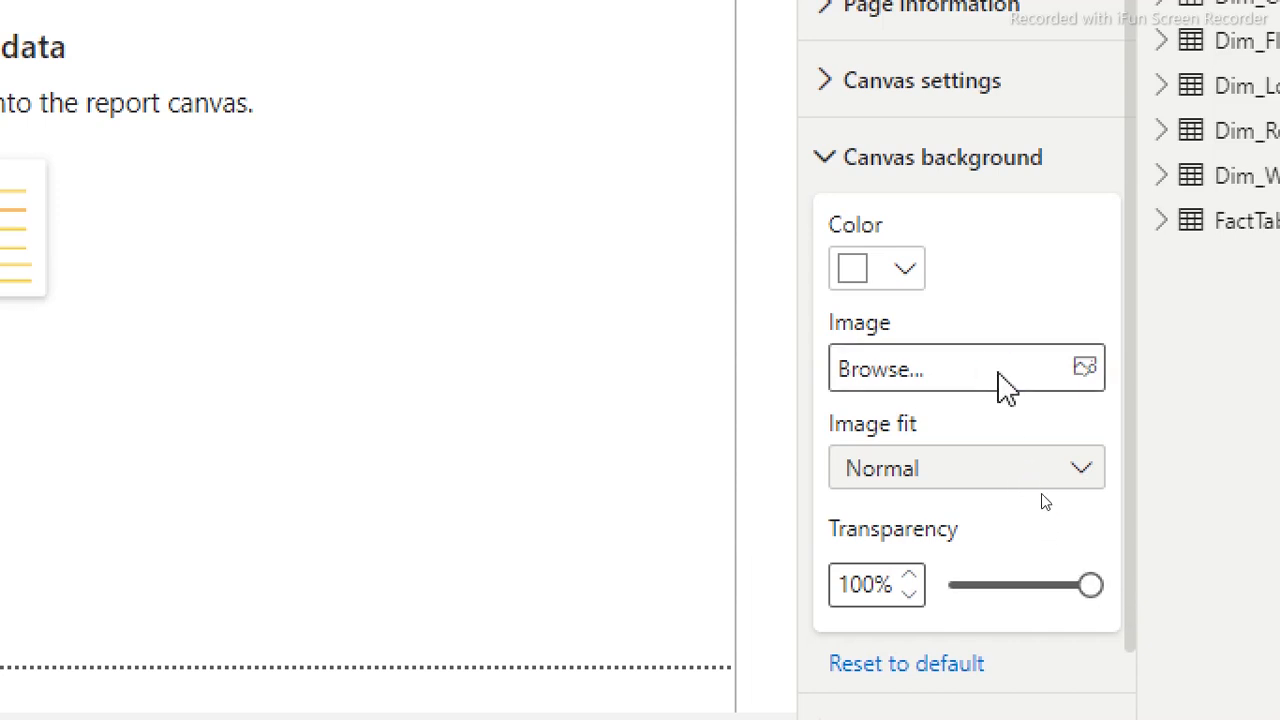
Set Housing dashboard template.jpg as the canvas background image with 0% transparency
left_click(1005, 385)
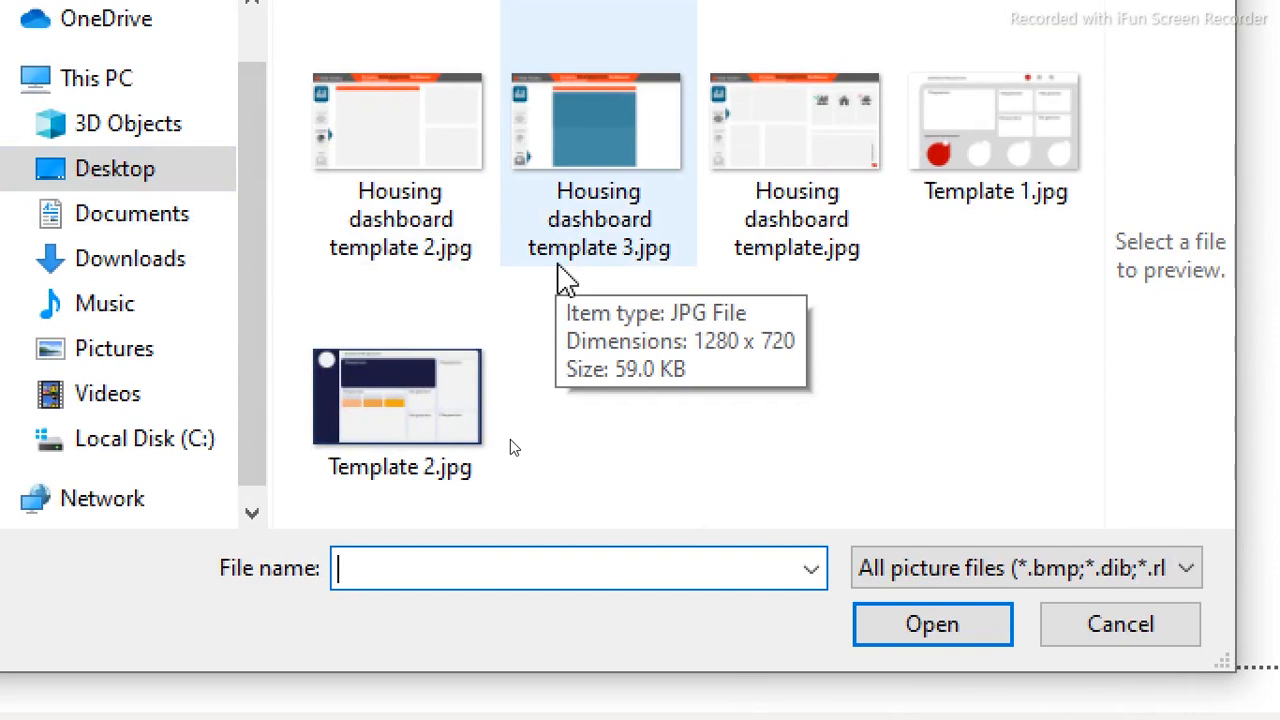
double_click(785, 150)
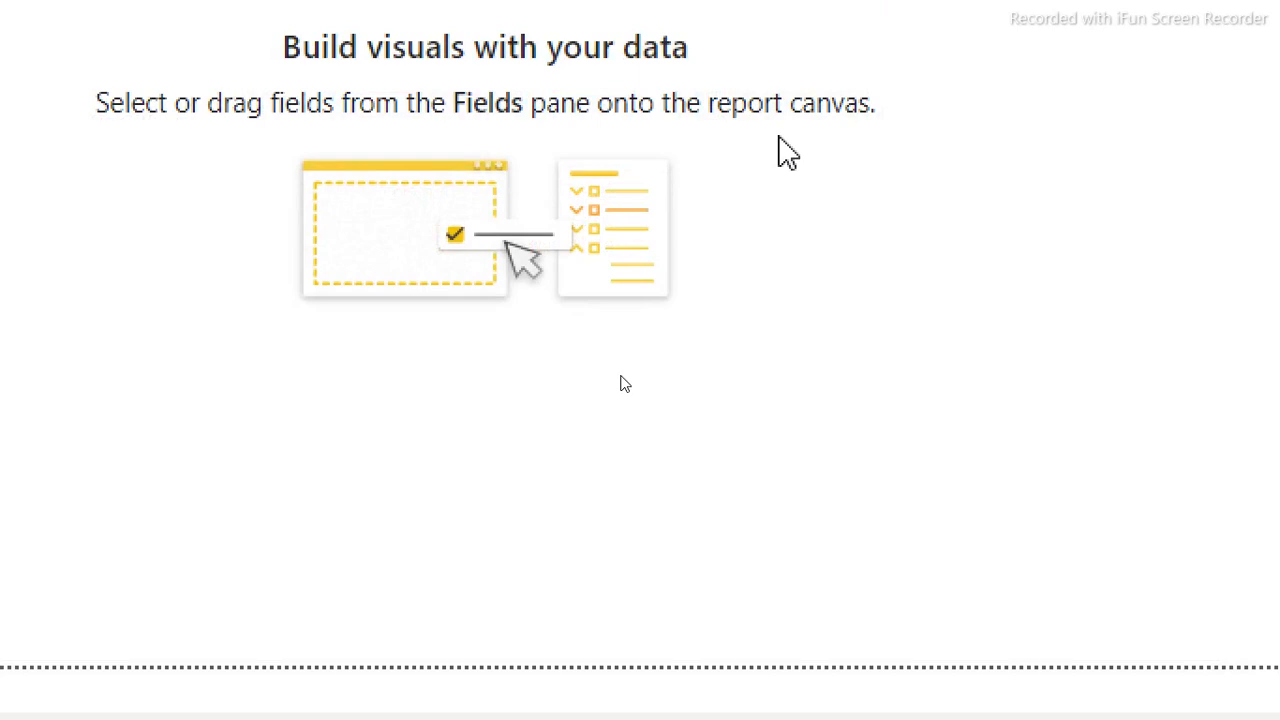
left_click_drag(1117, 575, 929, 594)
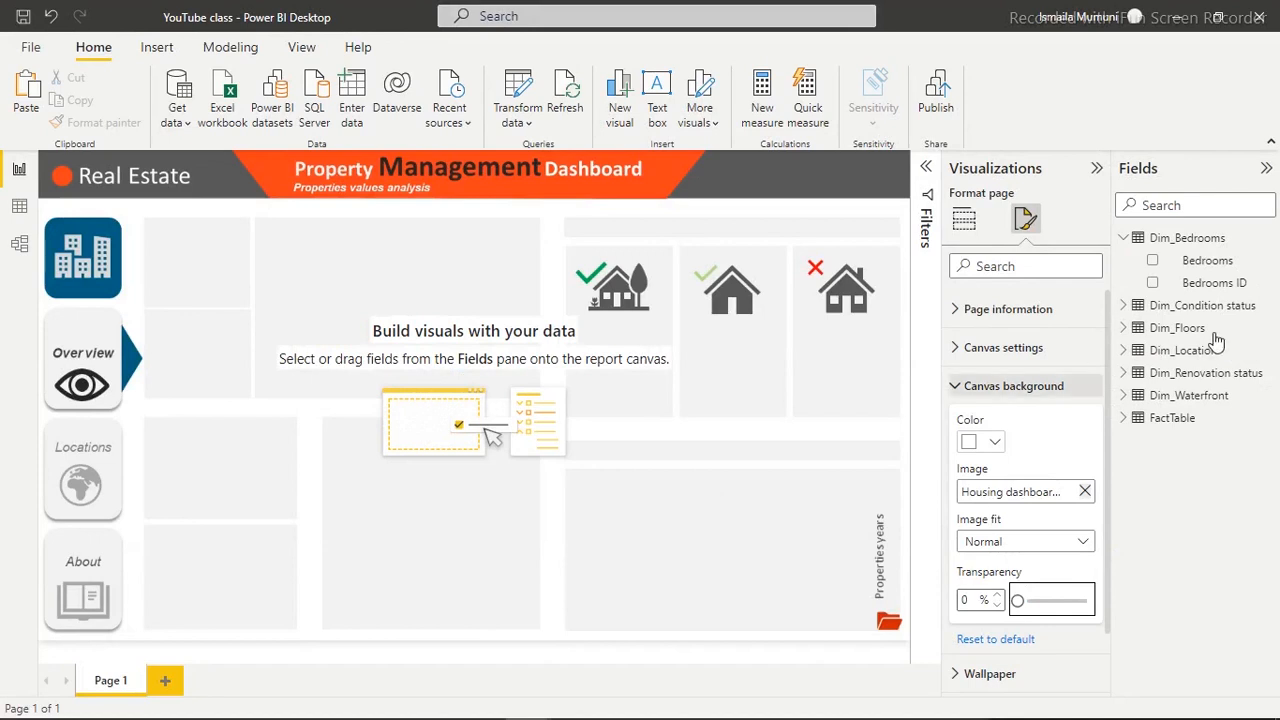
Create and load an empty one-column table named Measures Table
left_click(1179, 420)
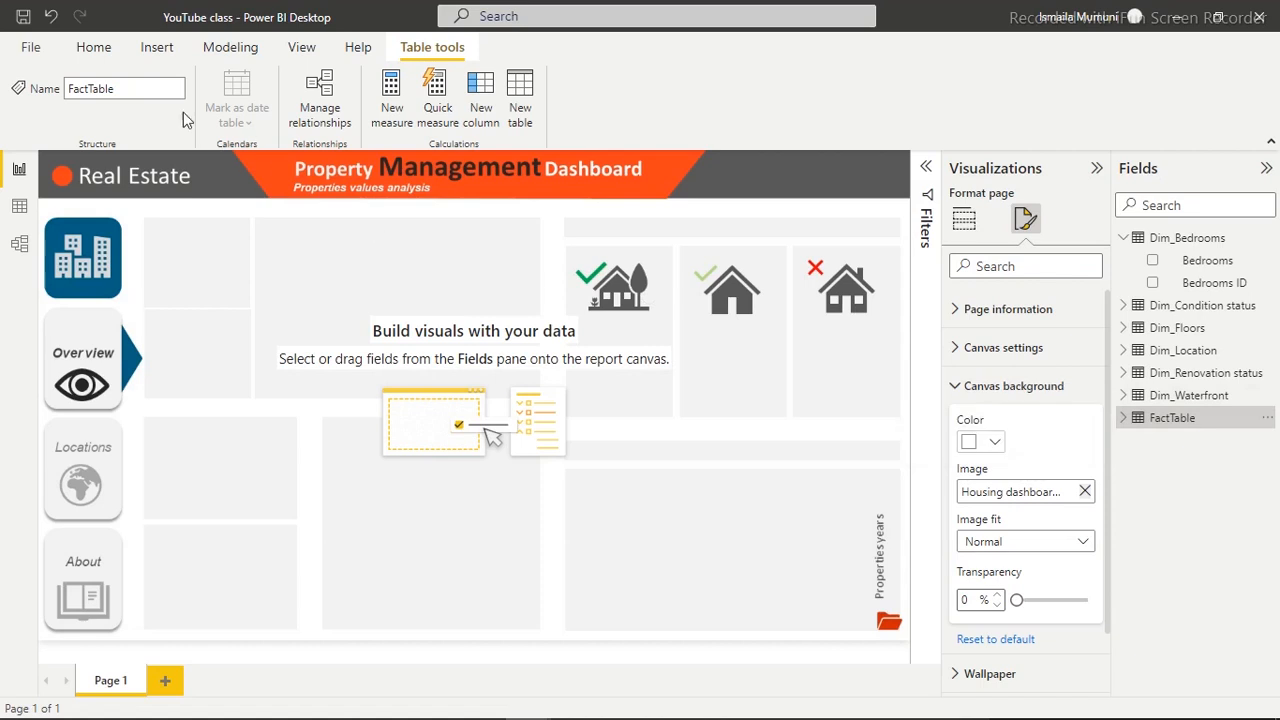
left_click(95, 50)
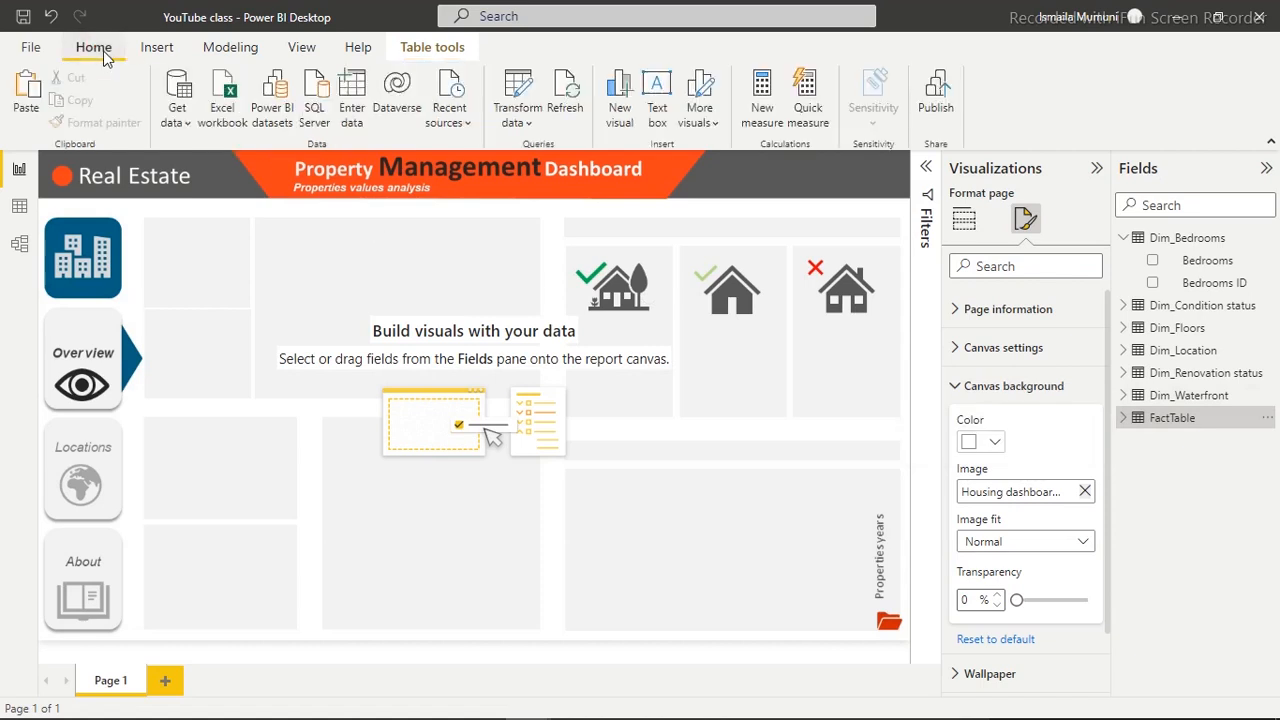
left_click(358, 104)
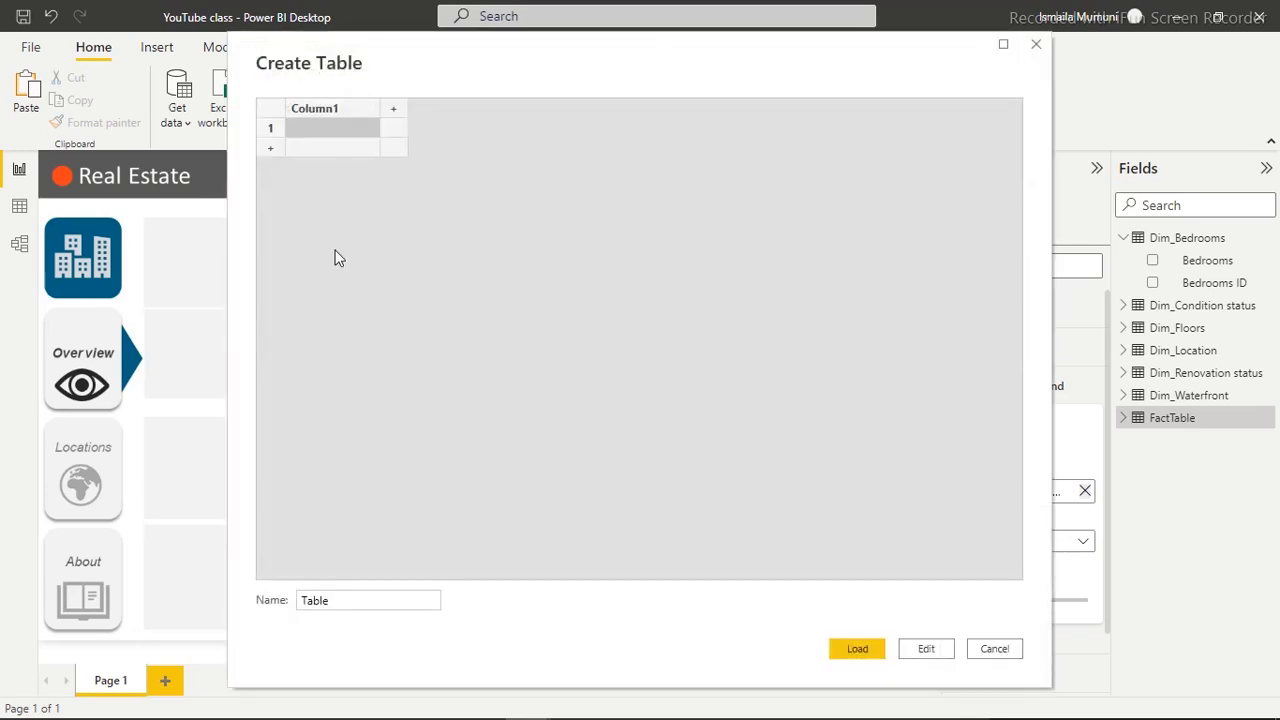
left_click(301, 599)
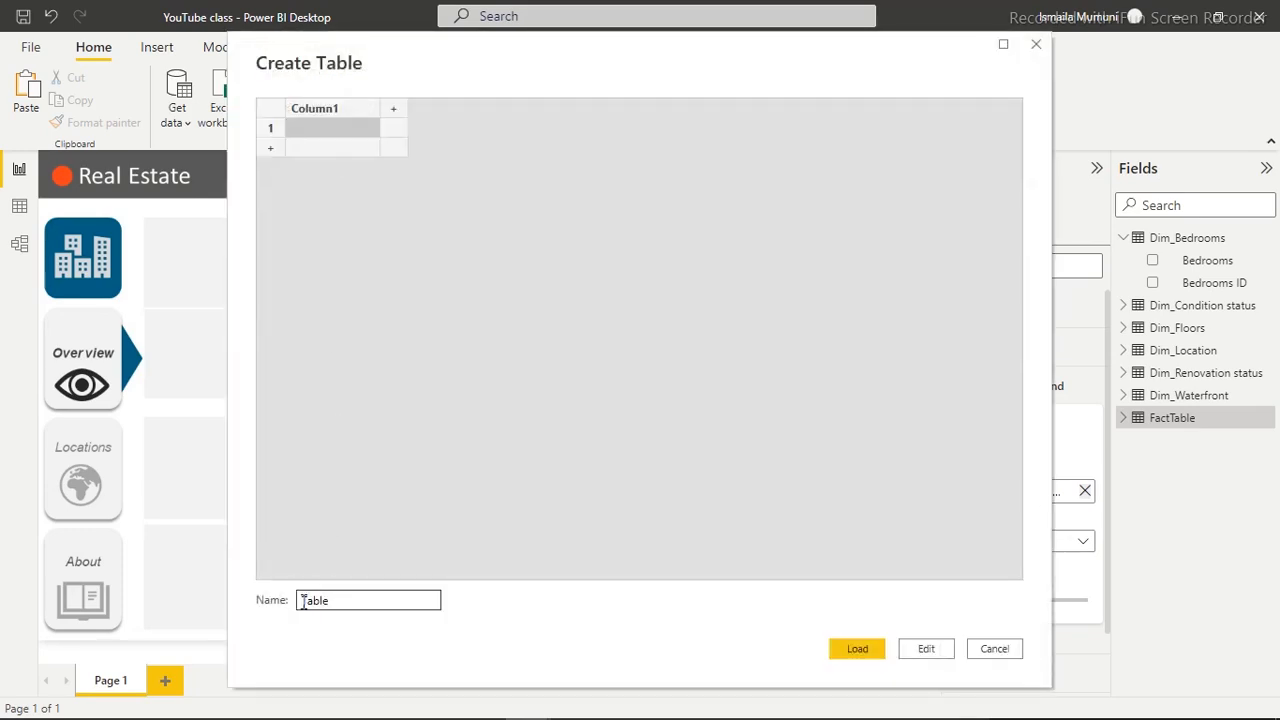
type("Measures")
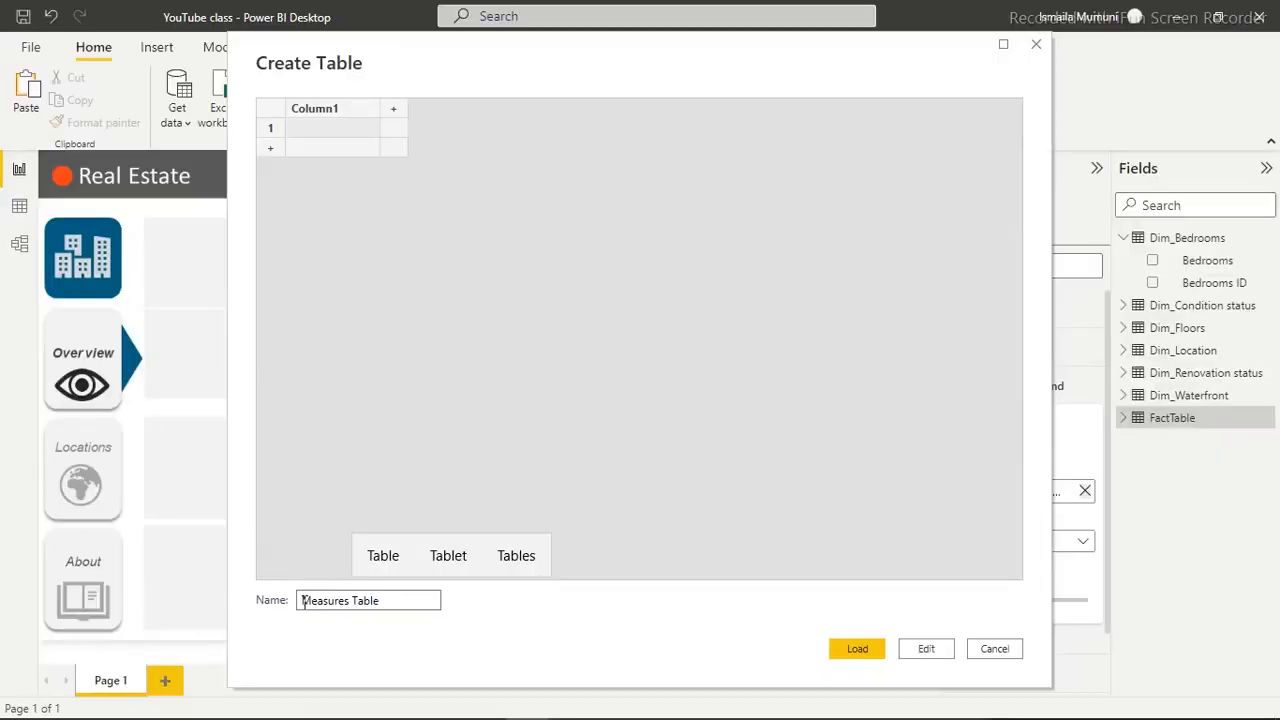
left_click(860, 648)
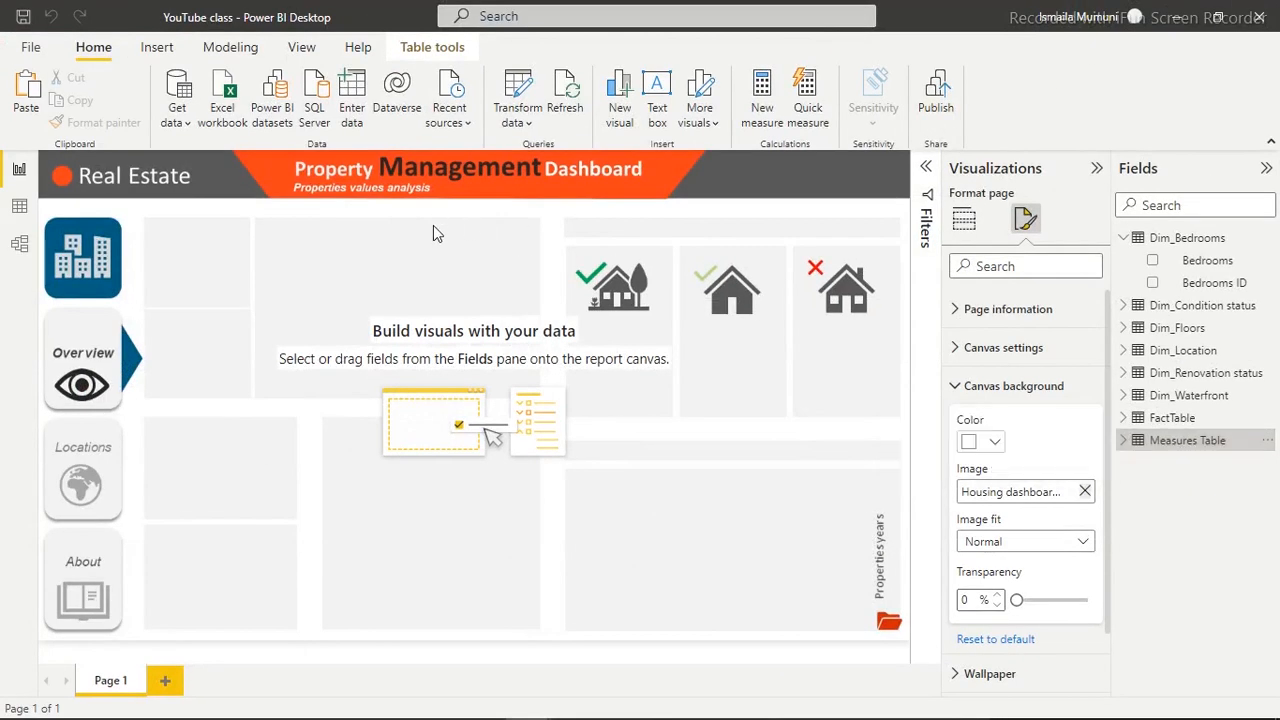
Paste the copied text box "Bedrooms contained in the properties" as the heading of the large grey panel beside the Overview cards
left_click(415, 284)
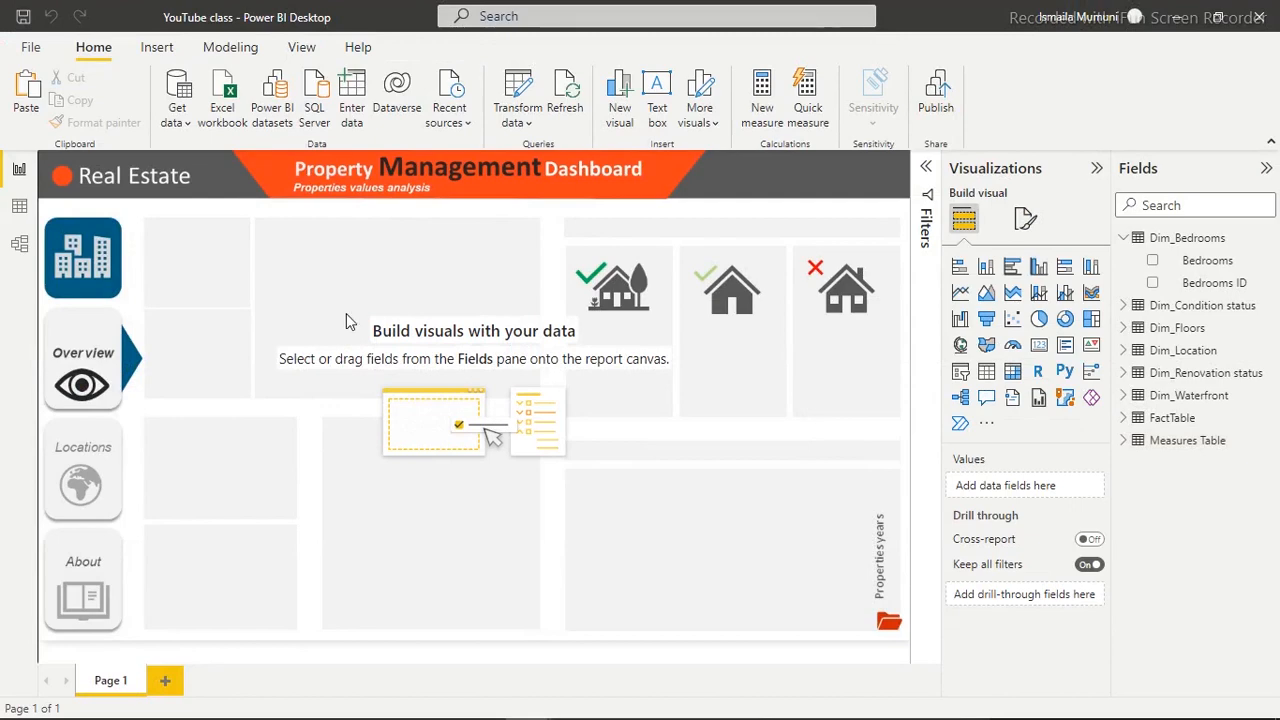
key("ctrl+v")
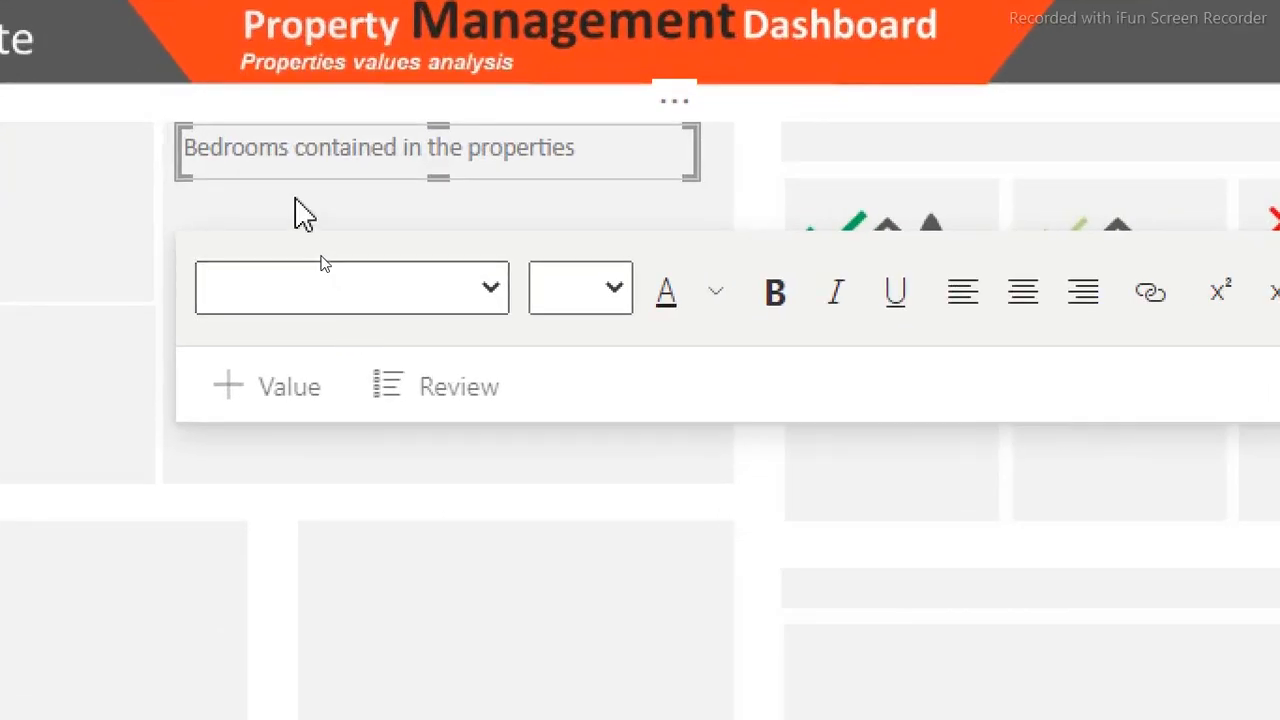
left_click(305, 215)
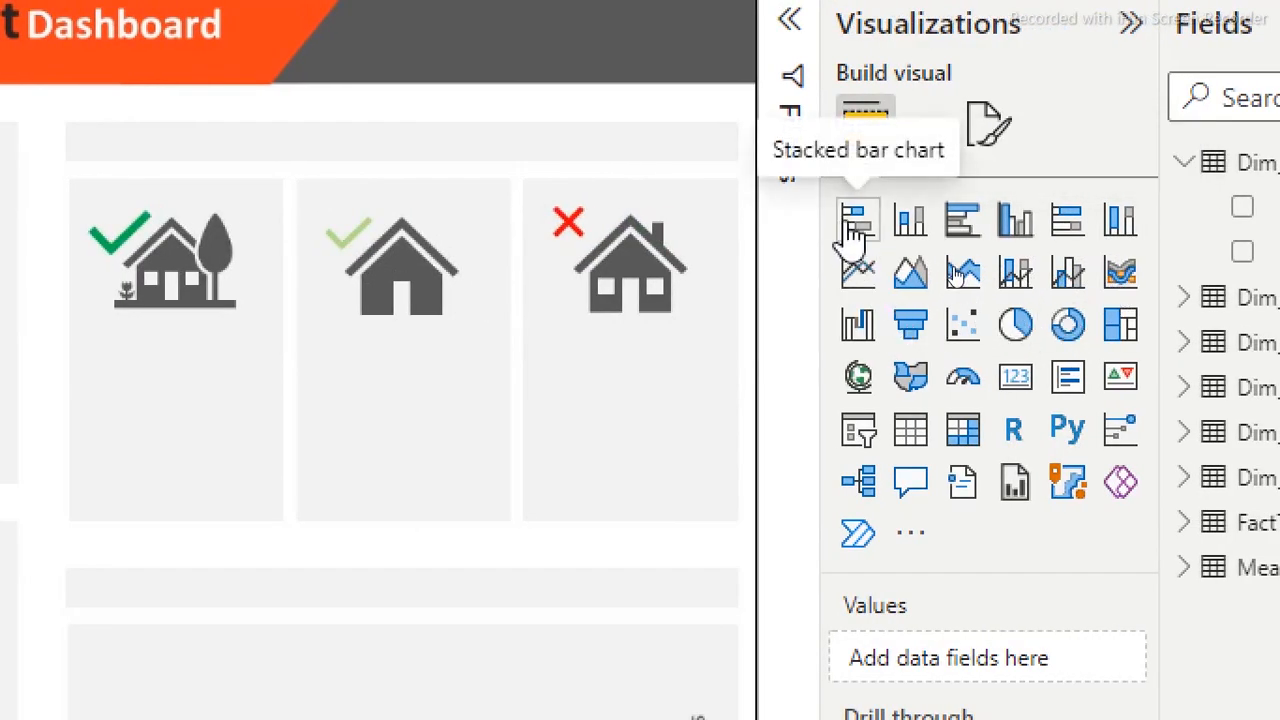
Add a stacked bar chart and fit it into the panel beneath the "Bedrooms contained in the properties" heading
left_click(852, 232)
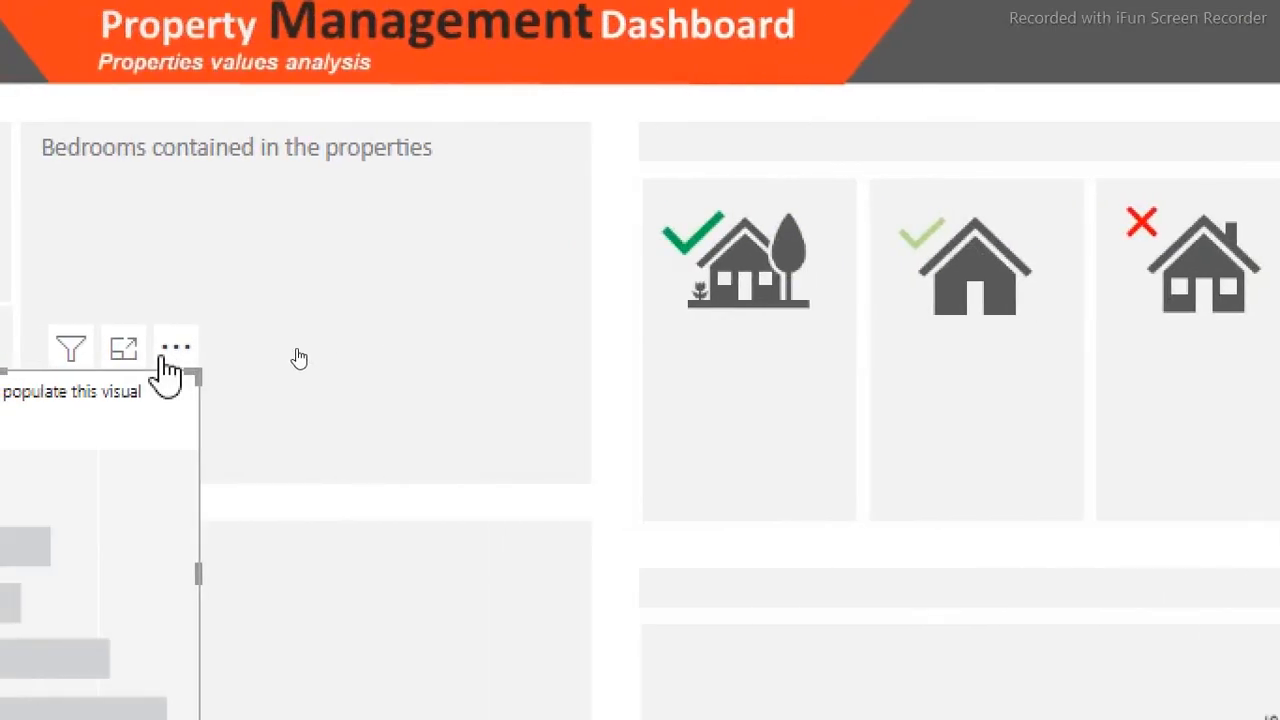
left_click_drag(168, 475, 410, 282)
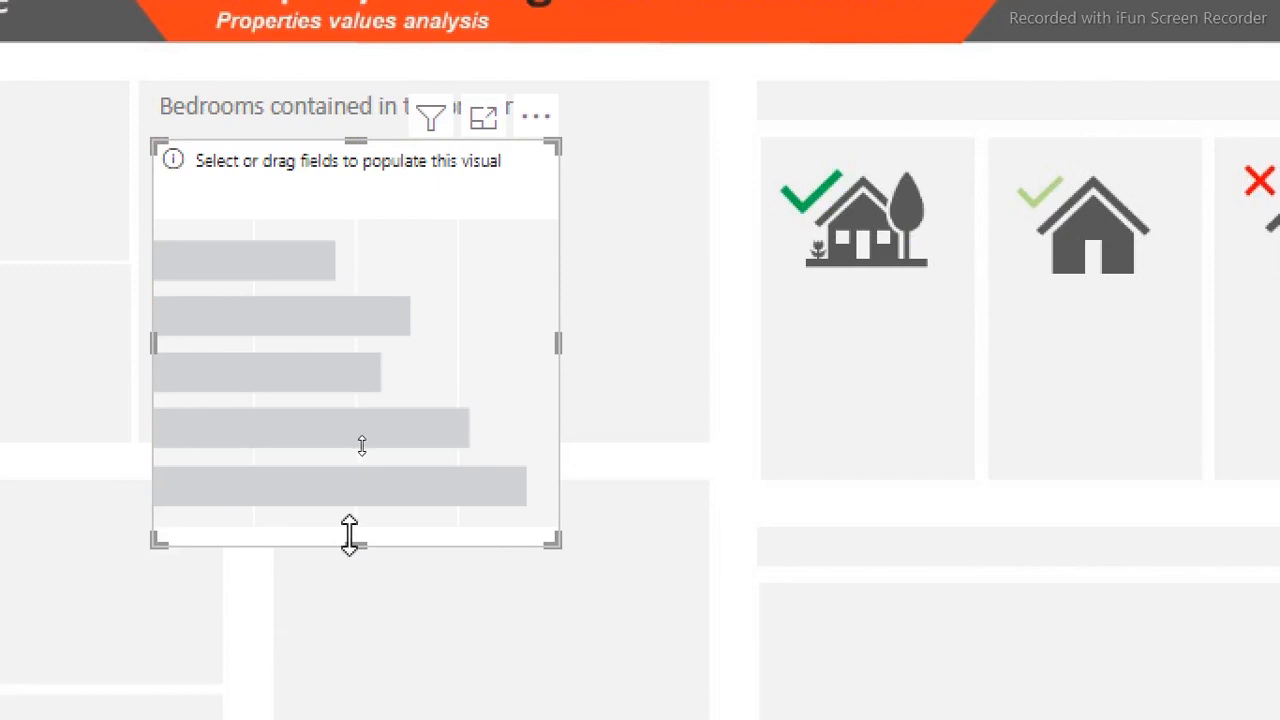
left_click_drag(553, 540, 699, 430)
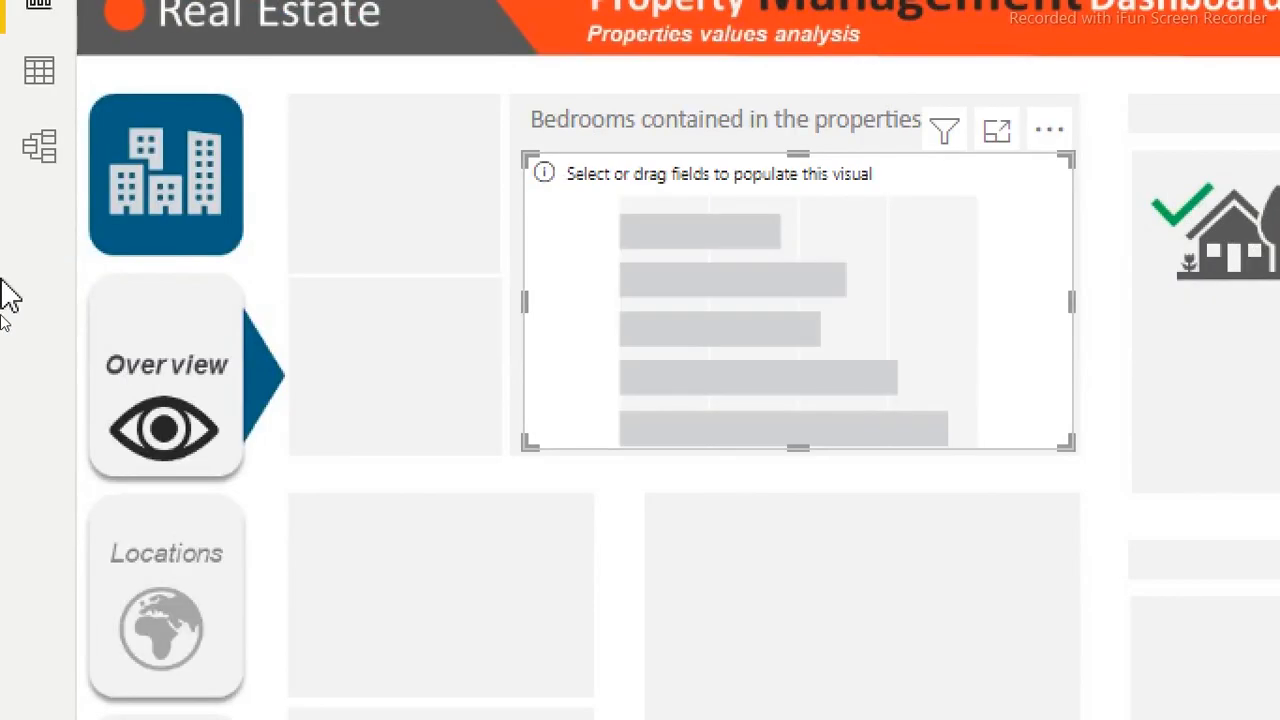
Check the Dim_Bedrooms table's data and add its Bedrooms field to the stacked bar chart's axis
left_click(39, 70)
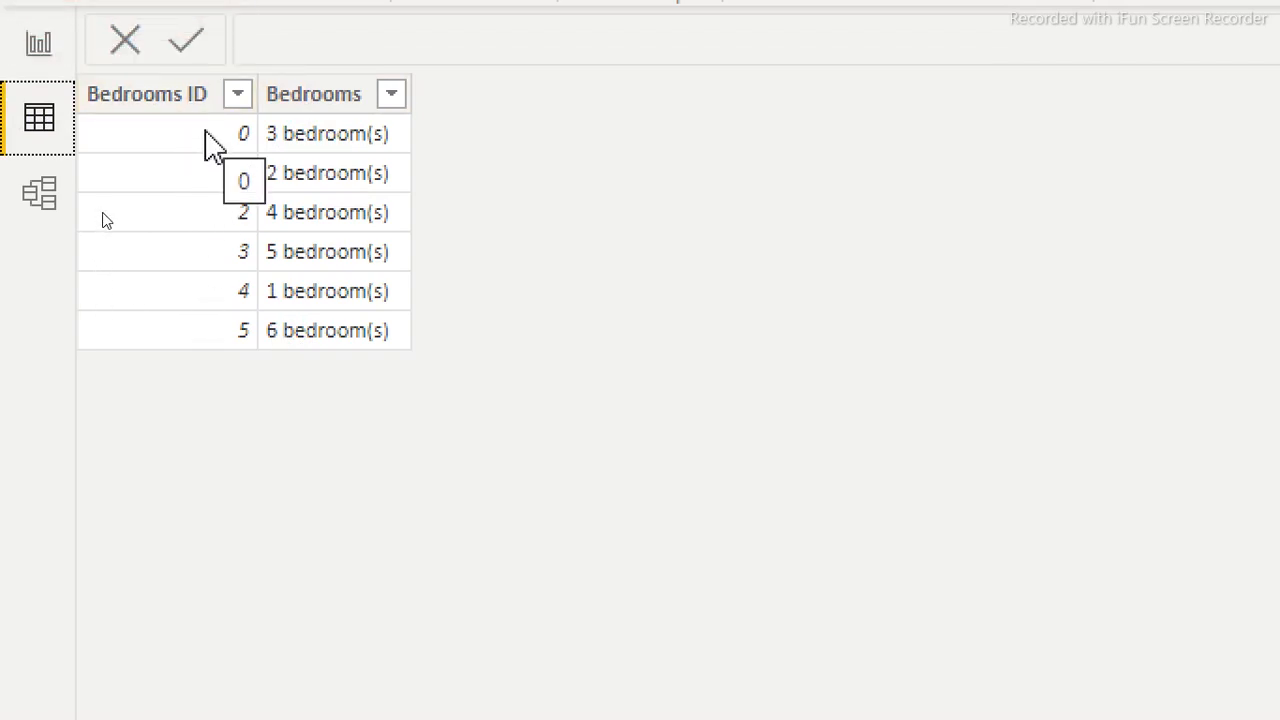
left_click(36, 80)
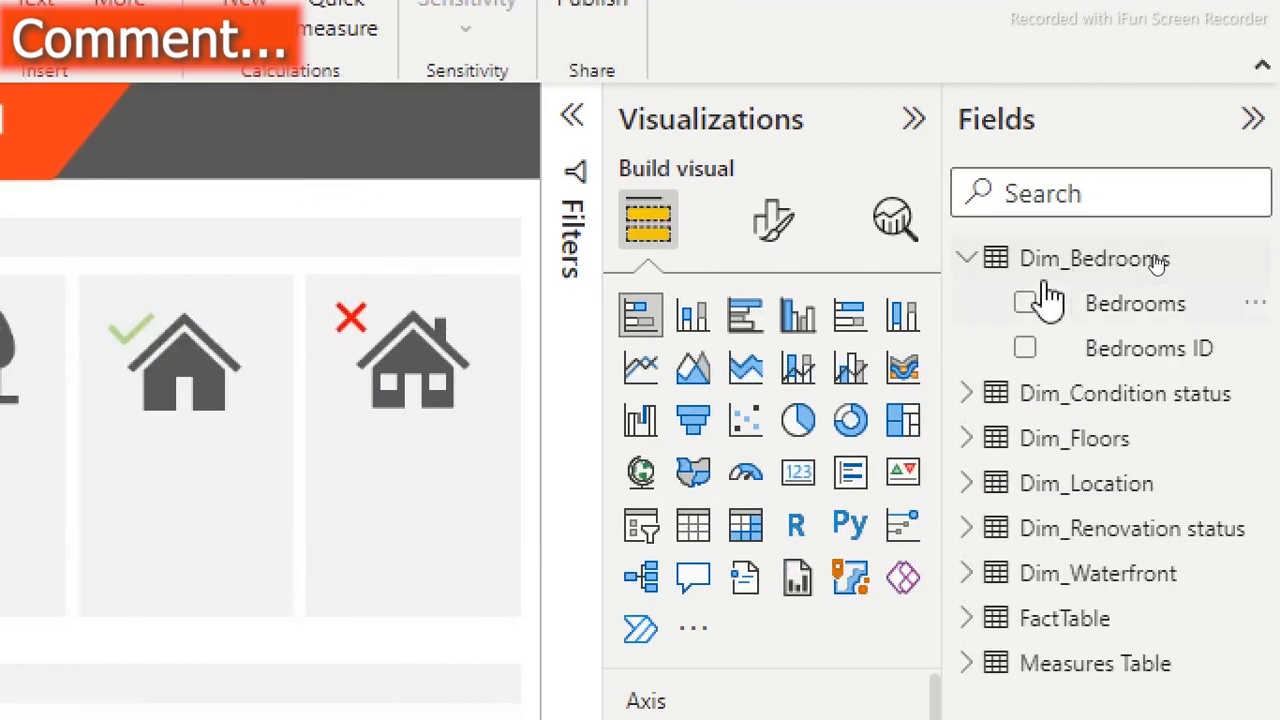
left_click(1022, 306)
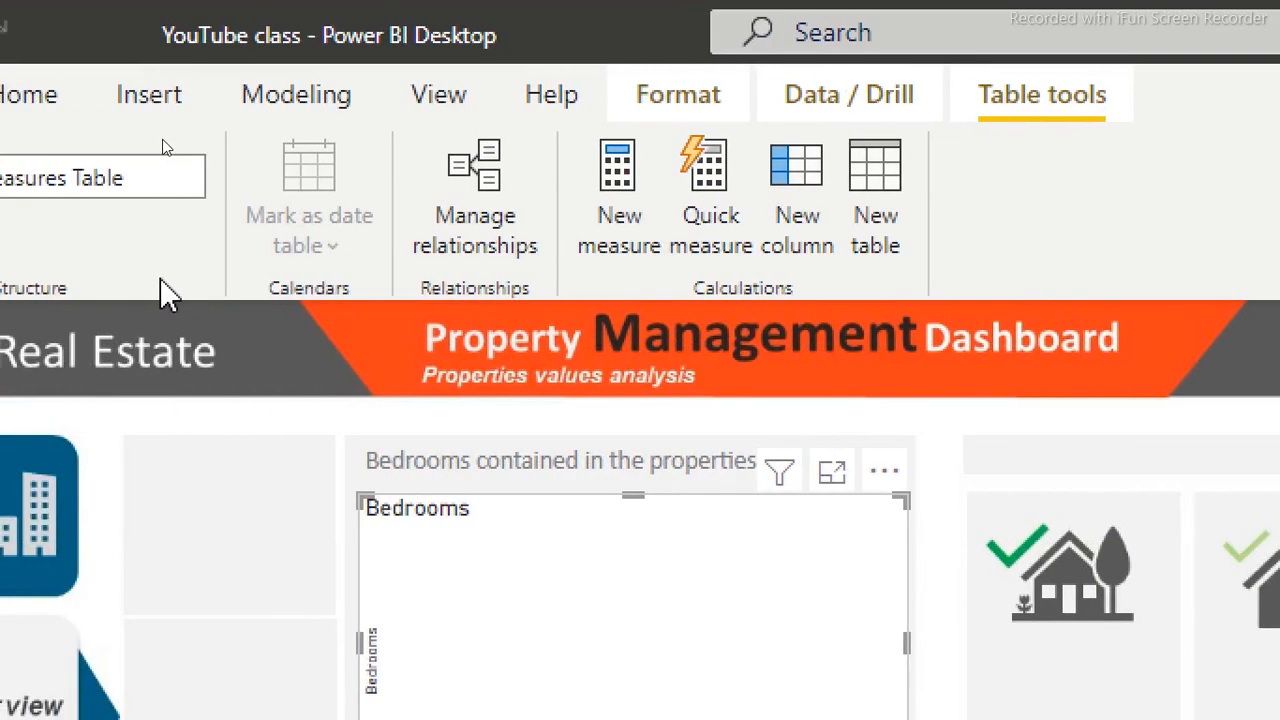
Create the measure Total properties = COUNTROWS(FactTable) in the Measures Table
left_click(612, 185)
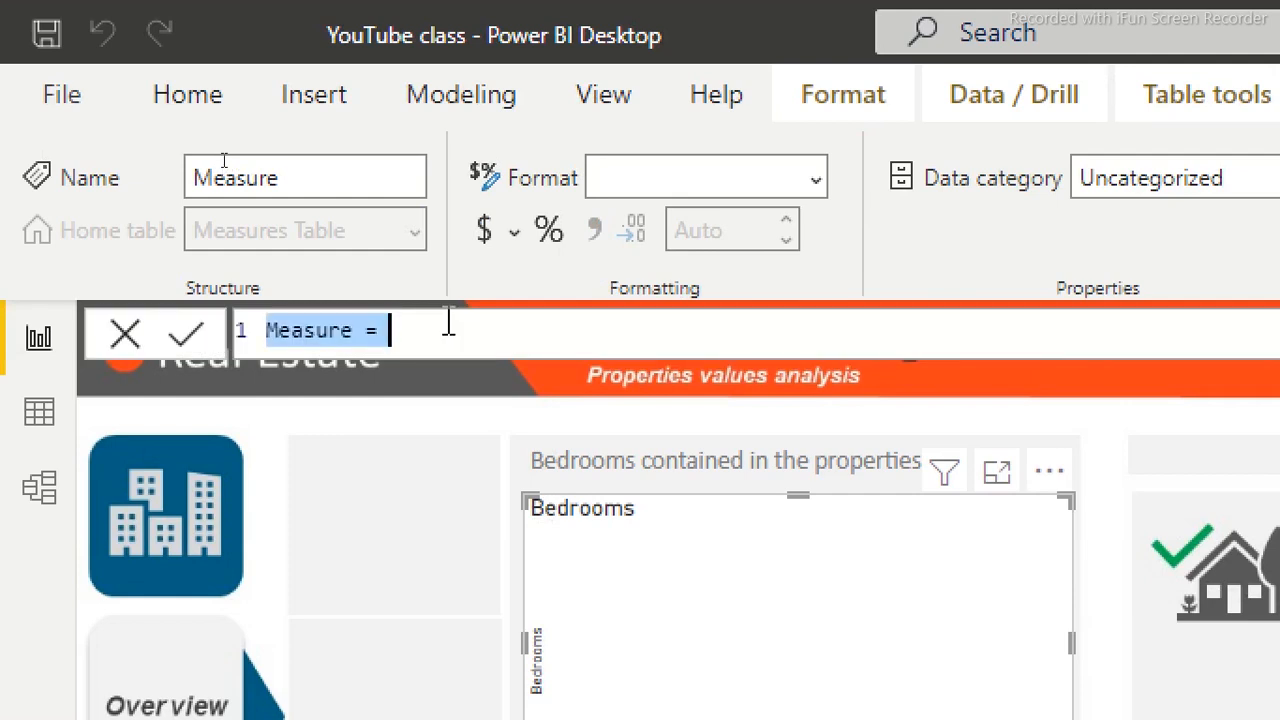
type("Tt")
key("BackSpace")
type("otal prop")
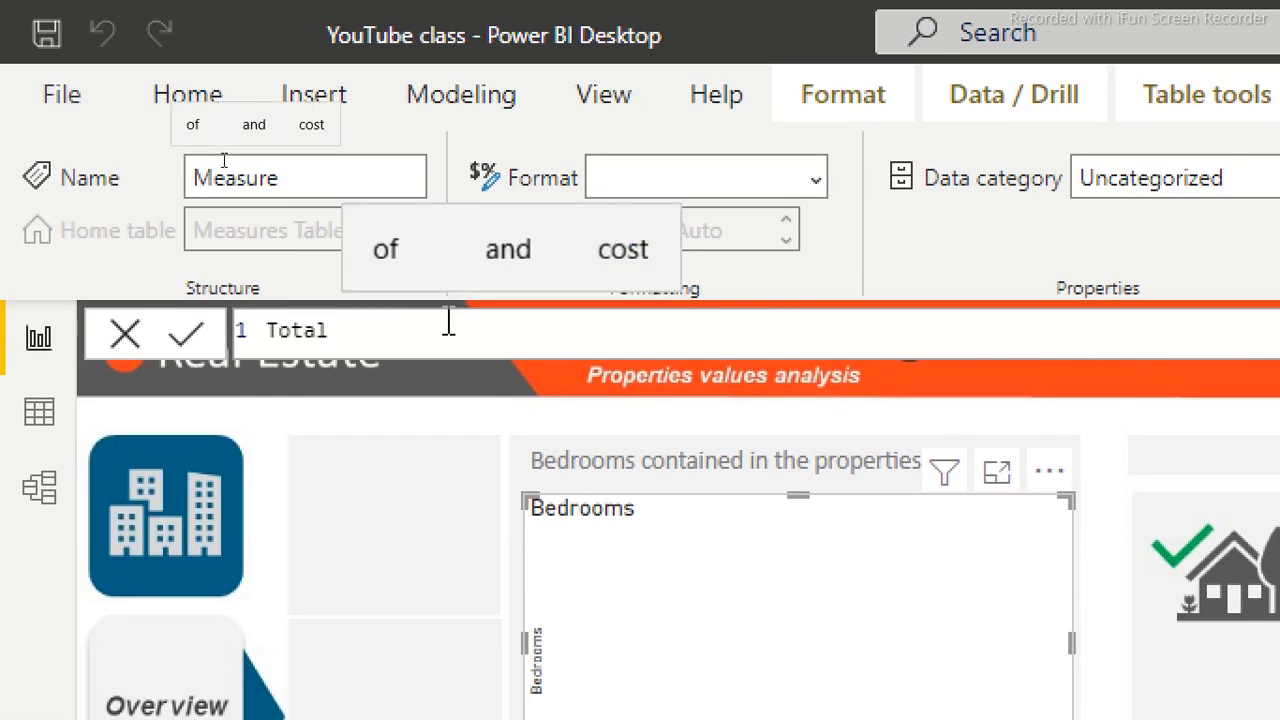
type("er")
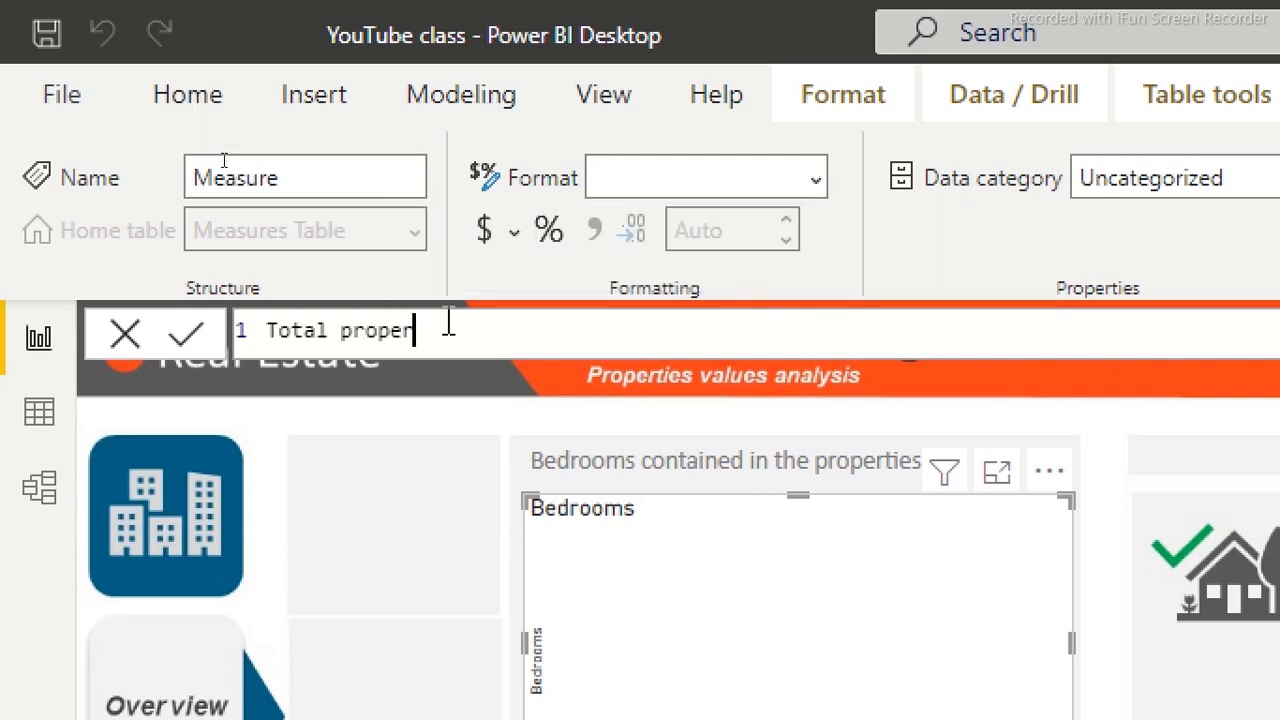
type("ties=countr")
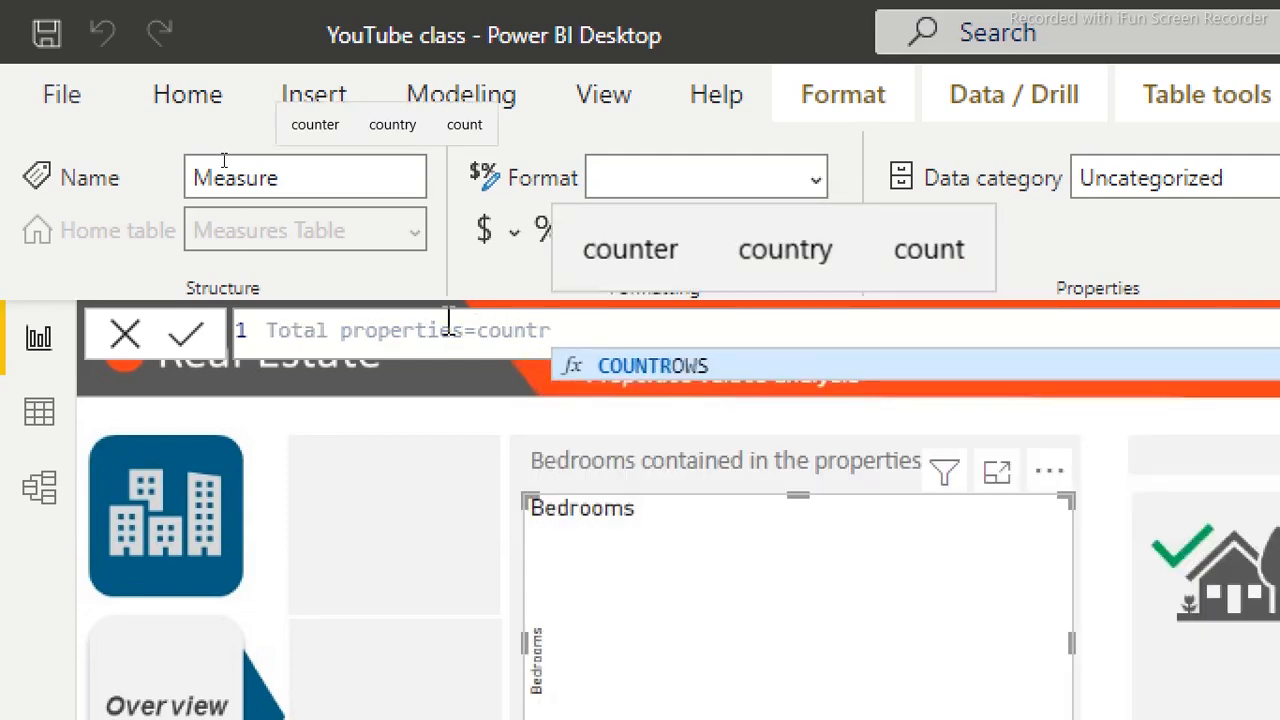
key("Tab")
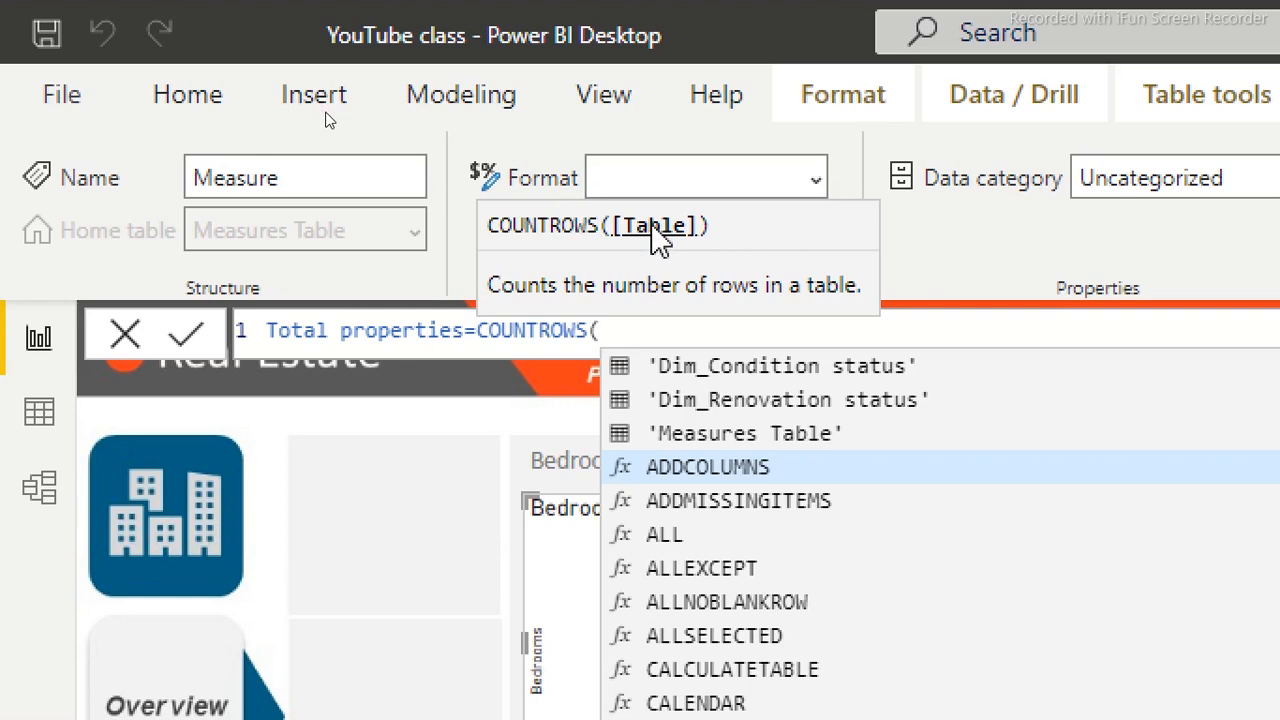
type("FactTable")
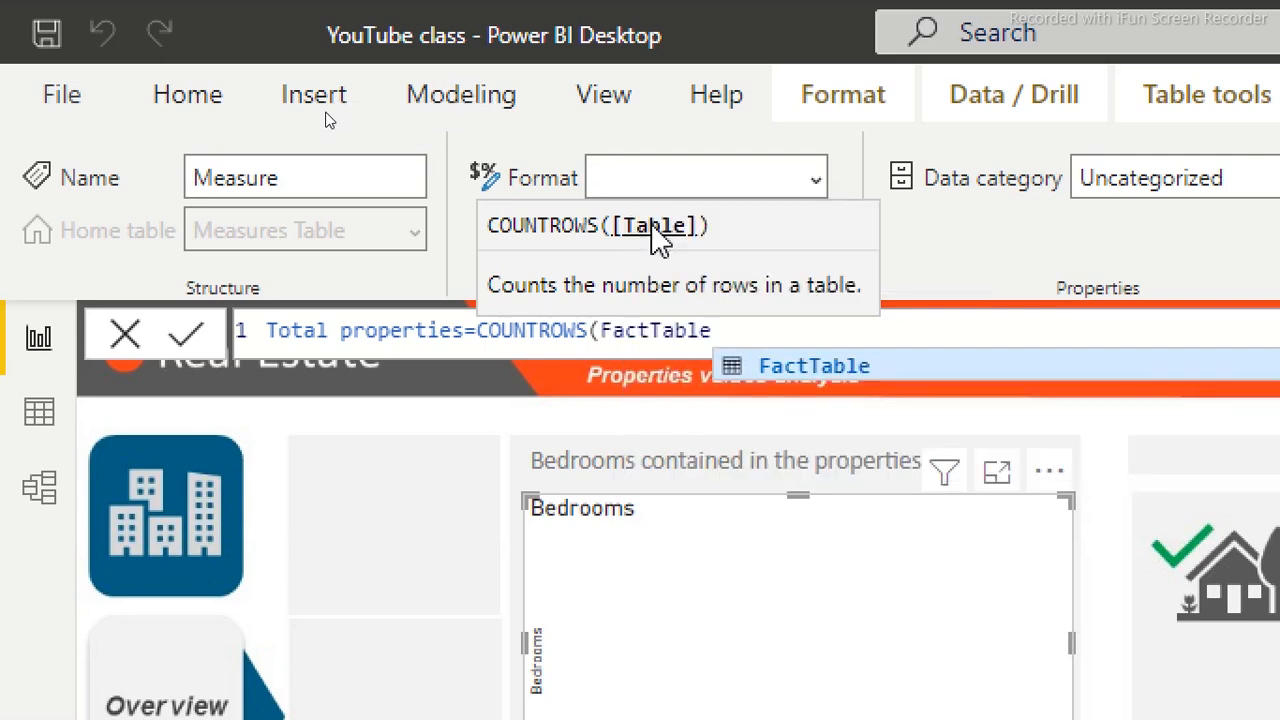
type(")")
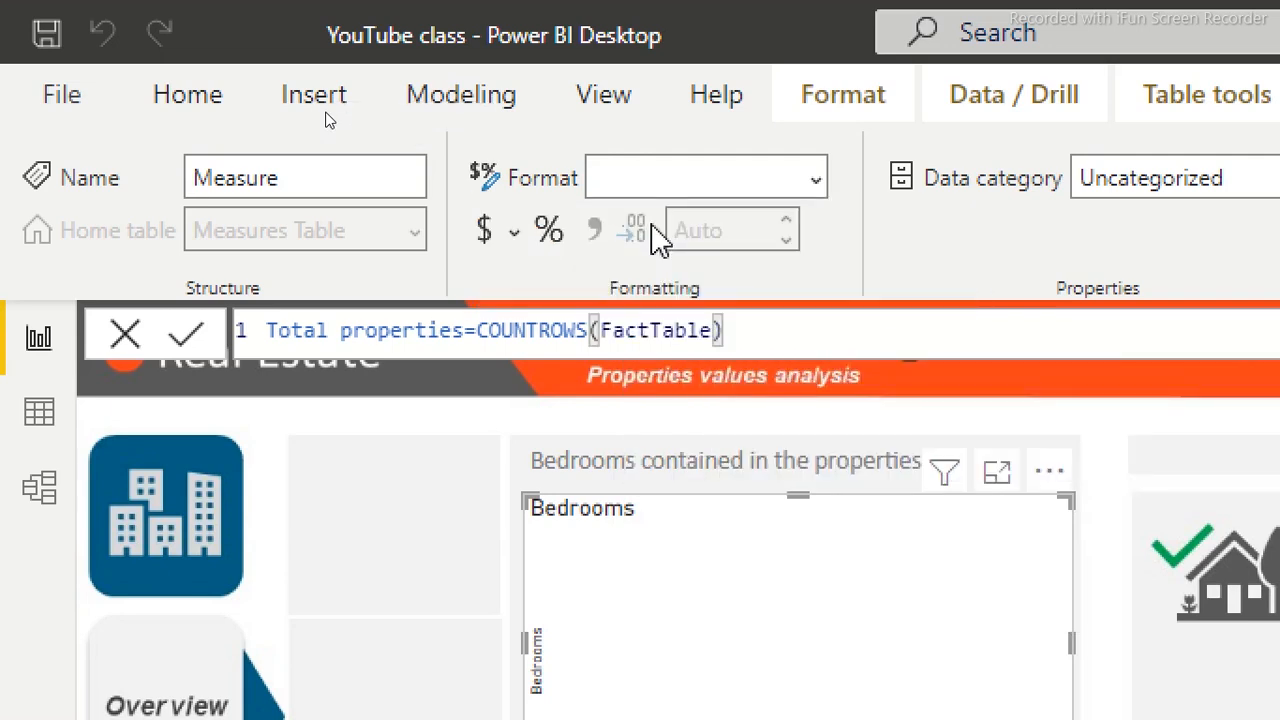
key("Return")
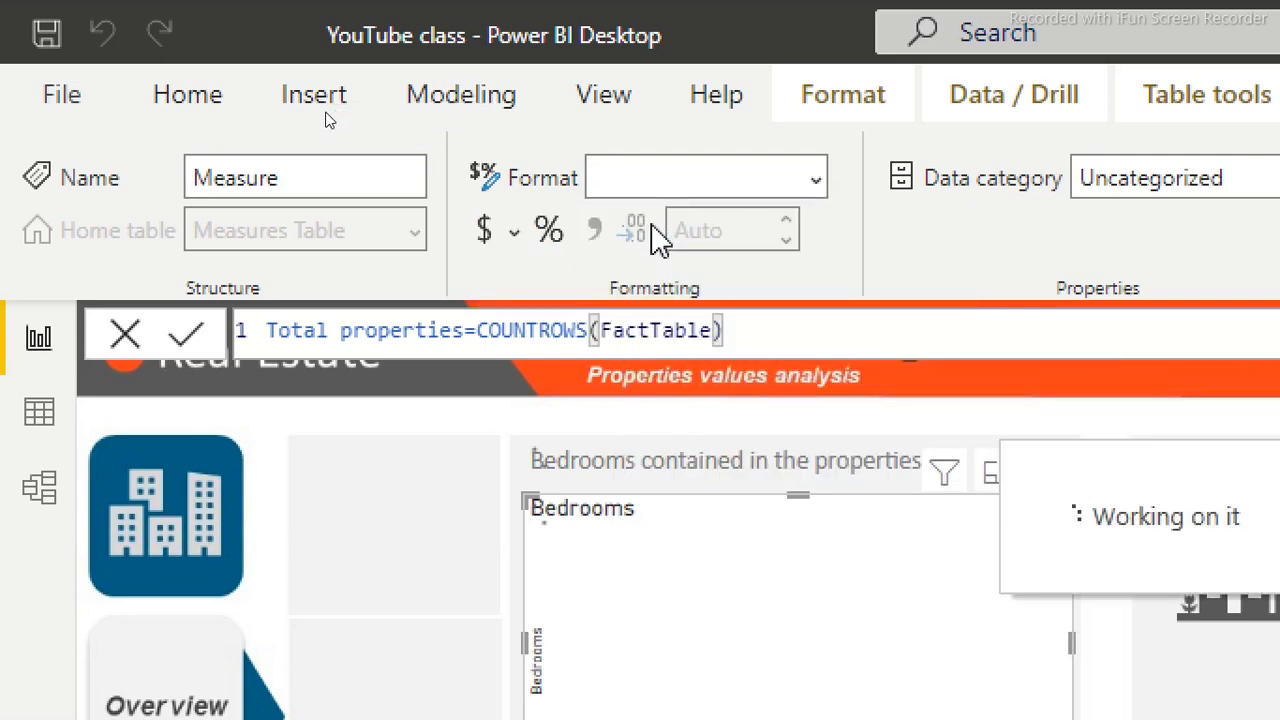
Format the Total properties measure with a thousands separator and add it to the bedrooms chart's values
left_click(594, 232)
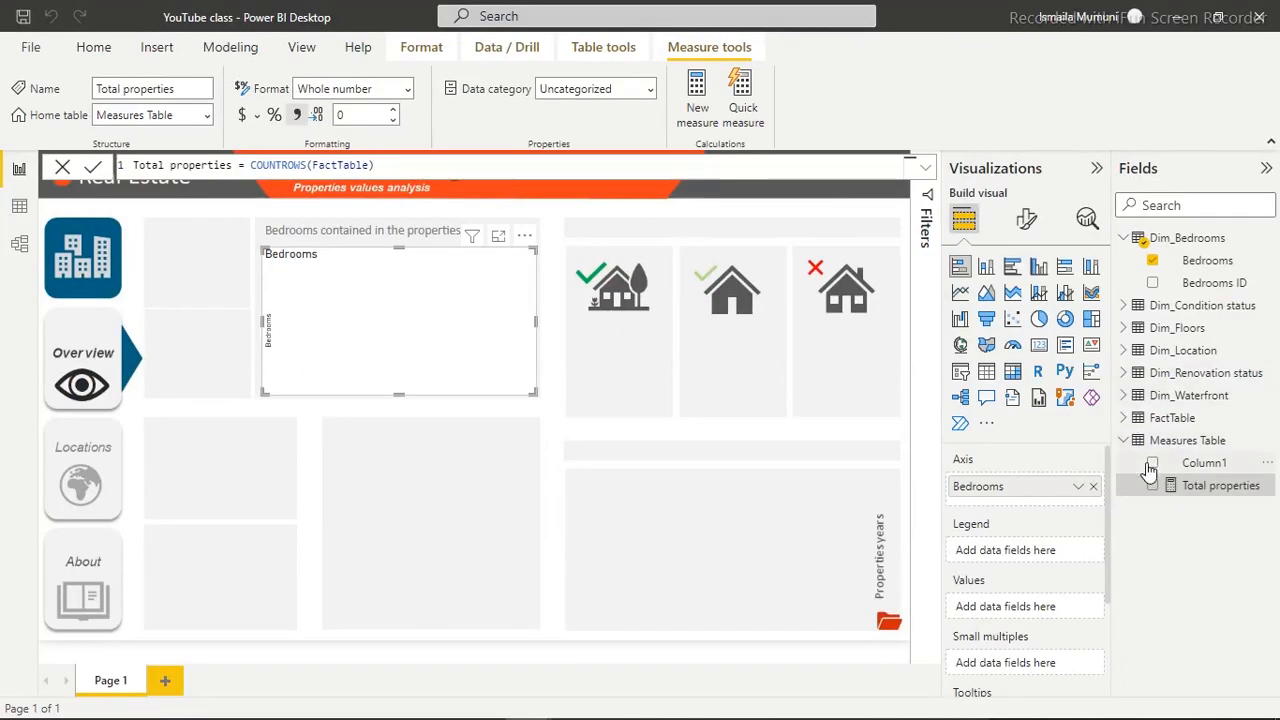
left_click(1153, 486)
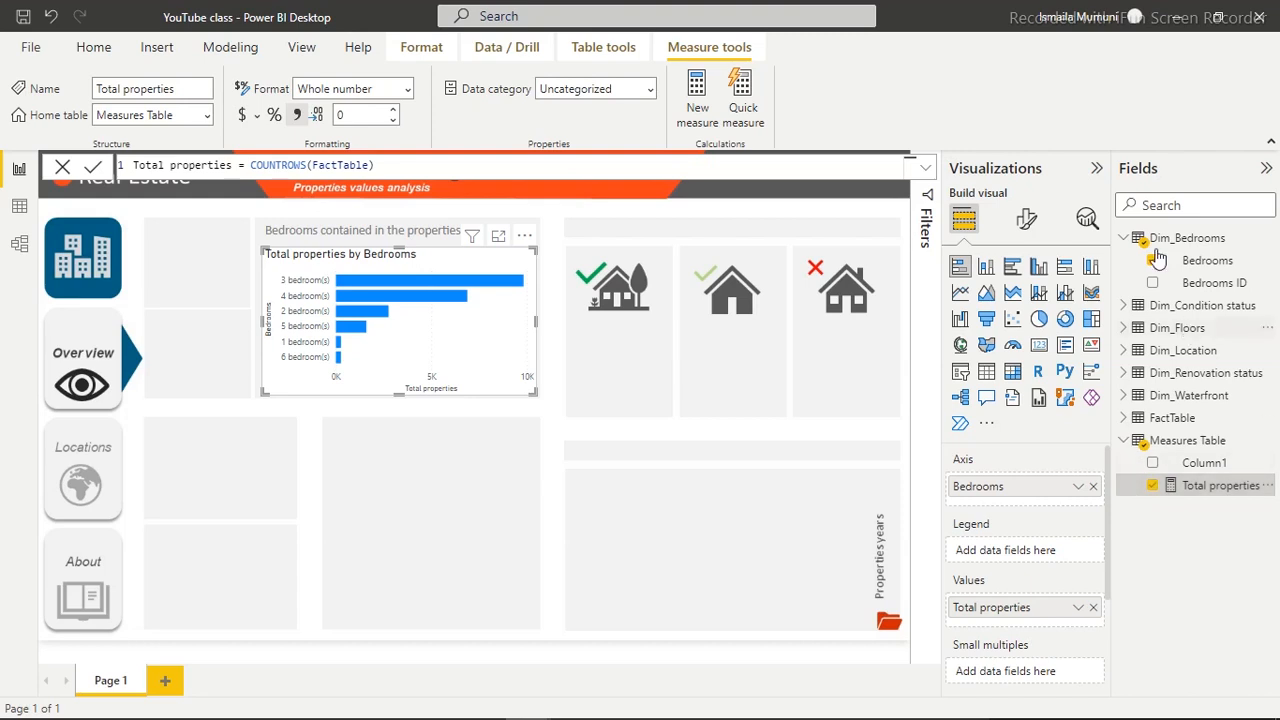
Examine the data in the bedrooms, floors, location and renovation status dimension tables and in FactTable, and return to the report page
left_click(19, 210)
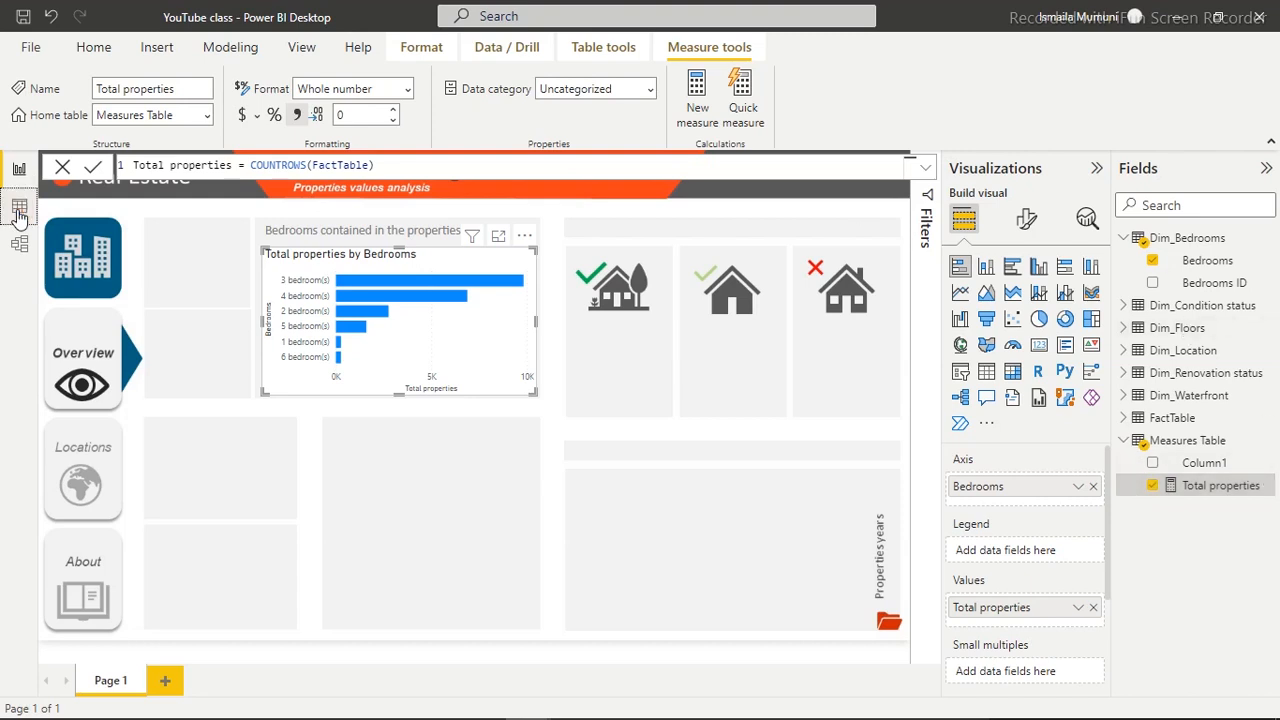
left_click(1176, 240)
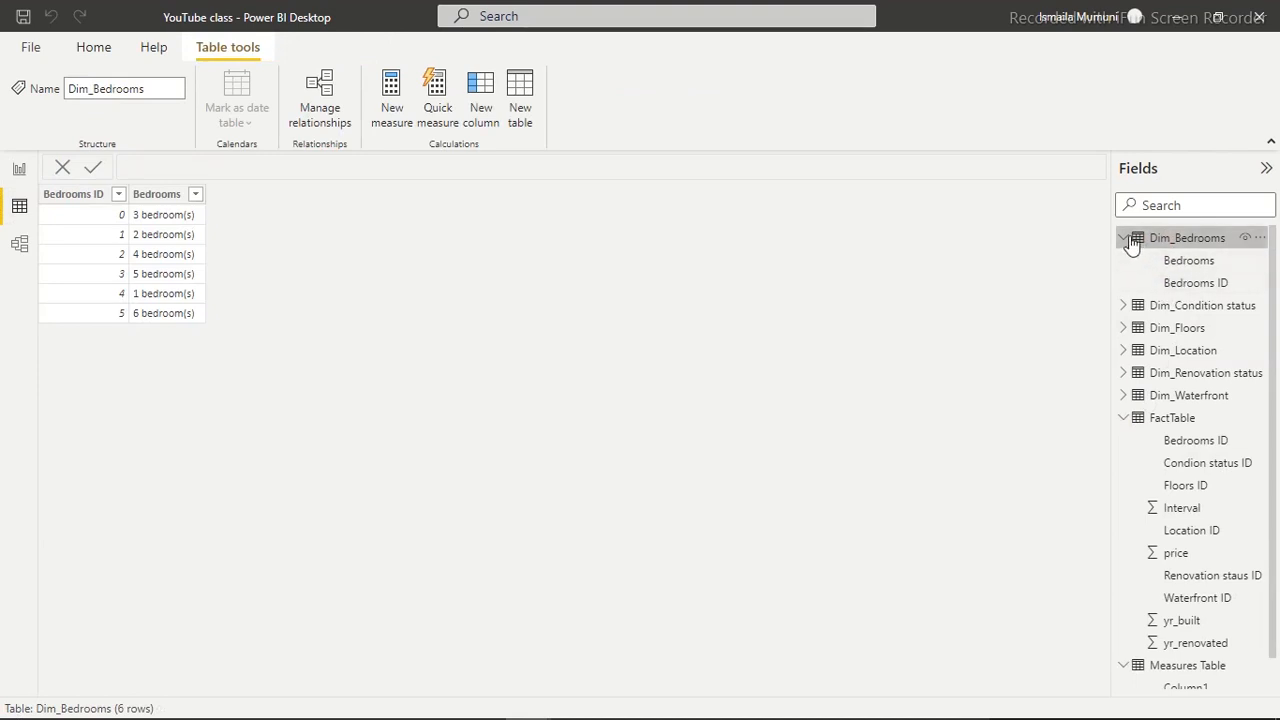
left_click(1130, 241)
left_click(1188, 280)
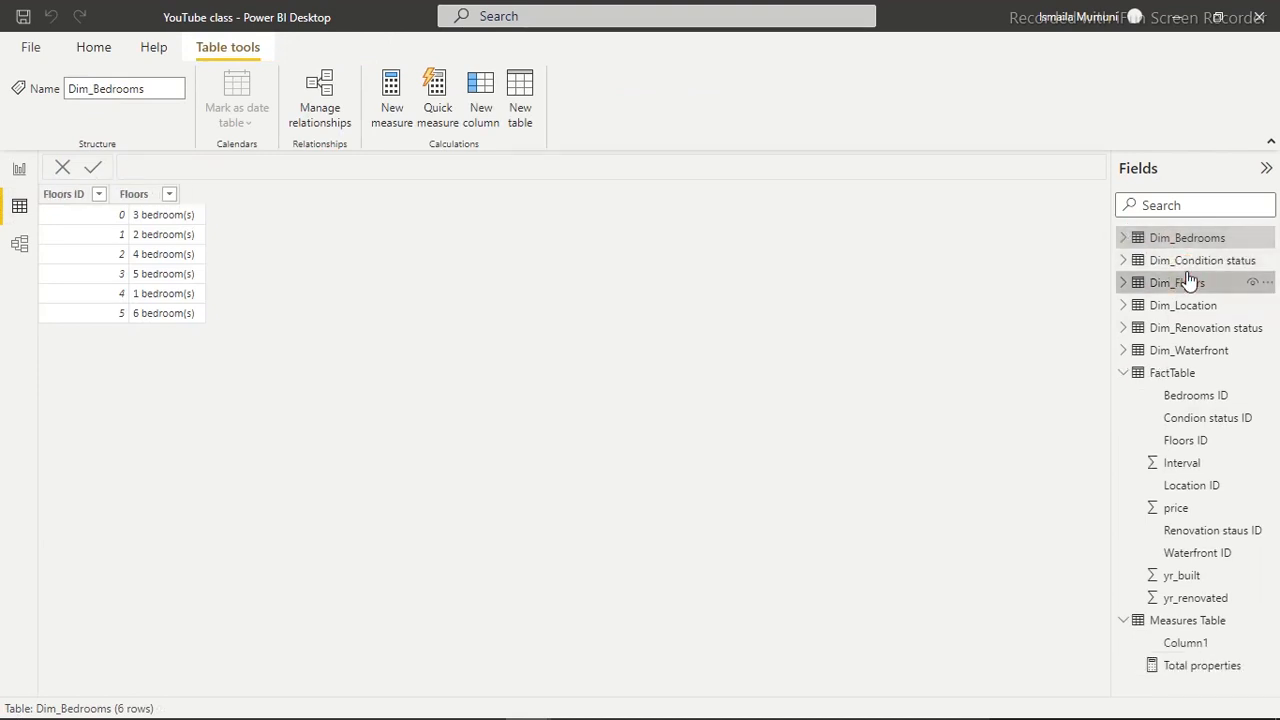
left_click(1184, 307)
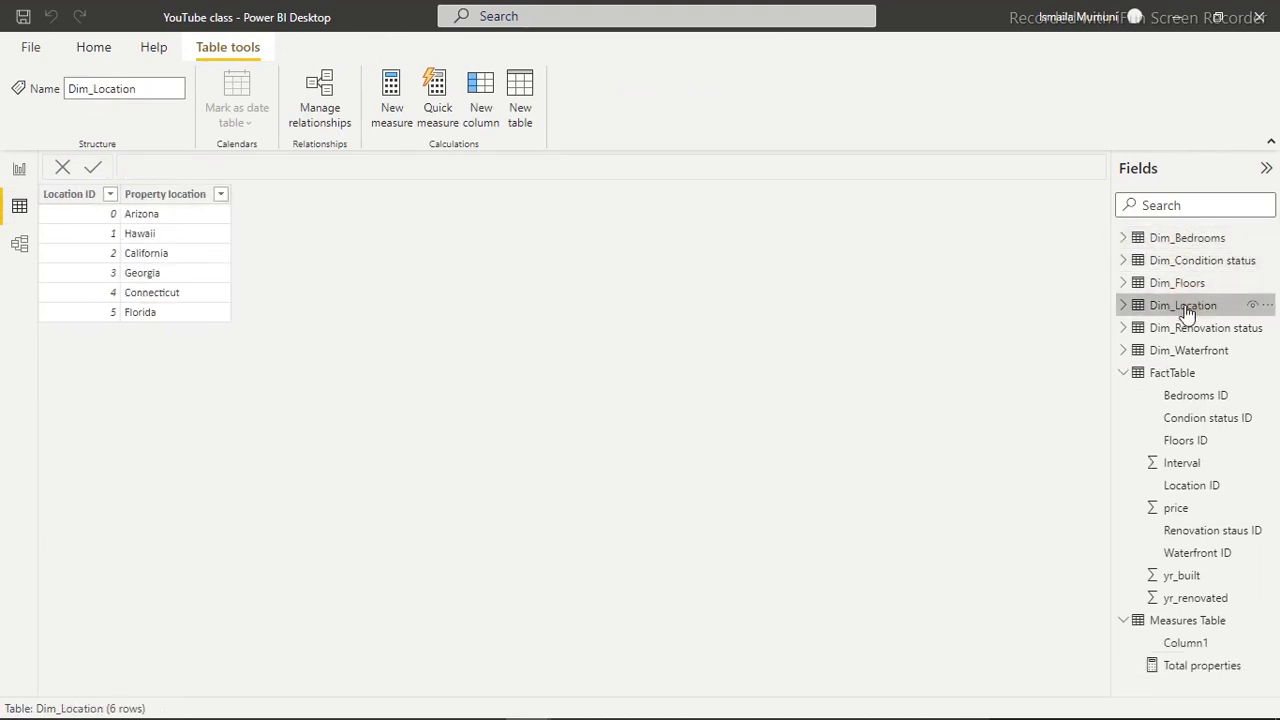
left_click(1160, 330)
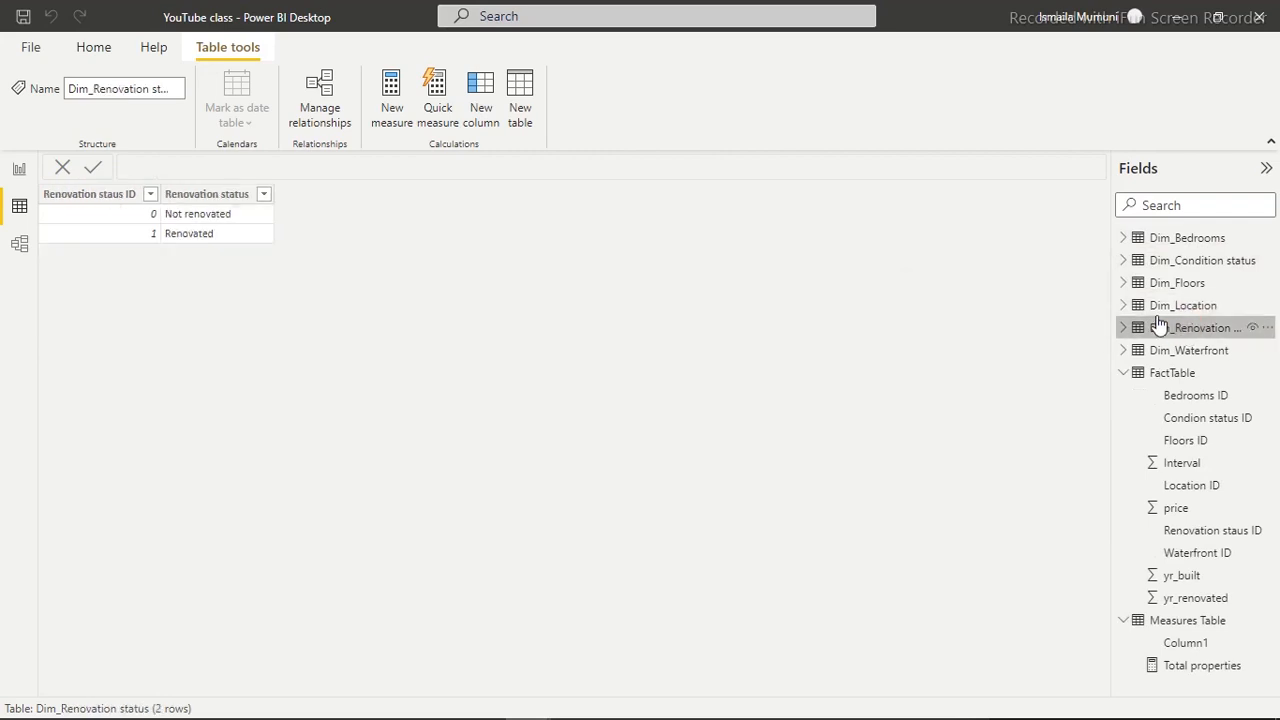
left_click(1170, 384)
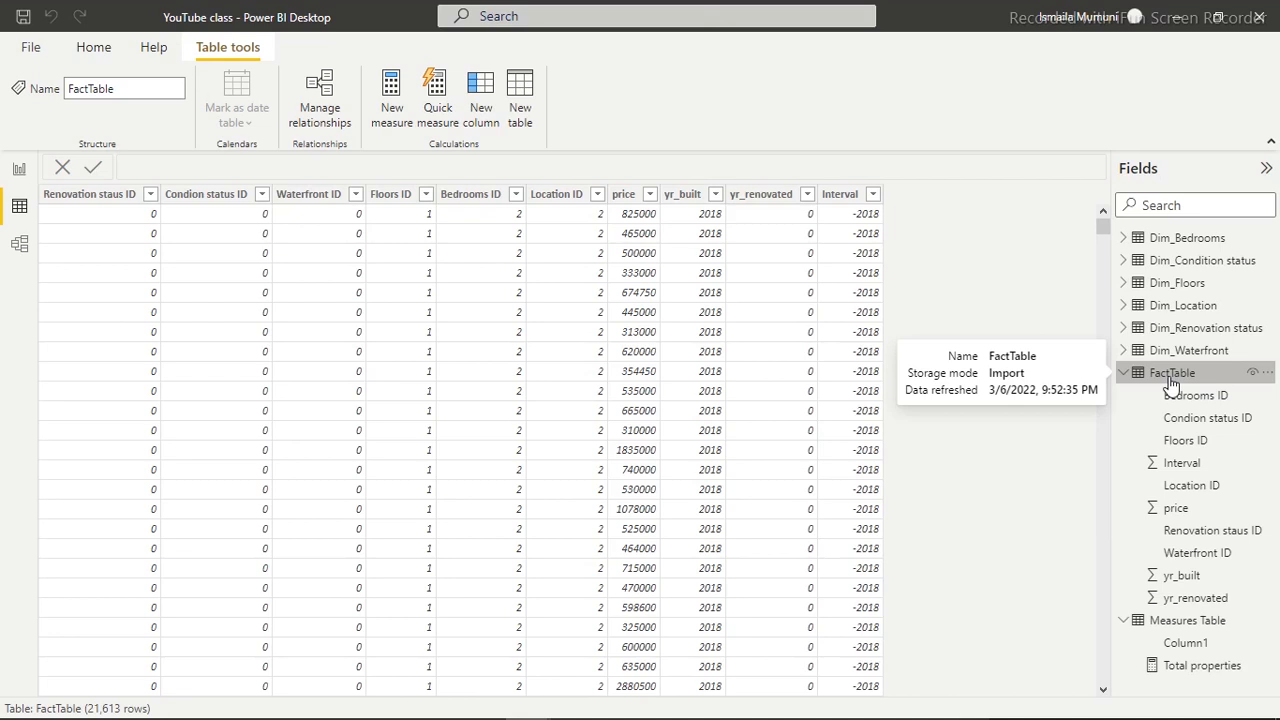
left_click(18, 170)
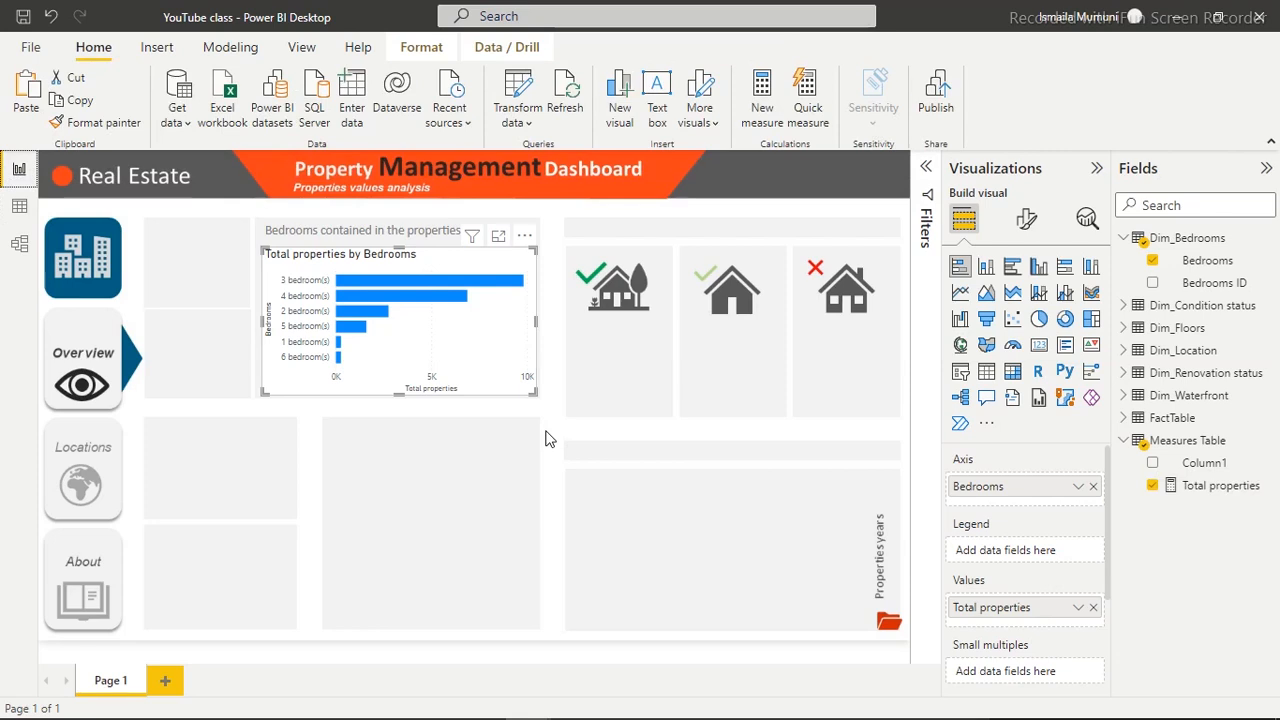
Make the bedrooms chart's Y-axis values bold and turn off the Y-axis title
left_click(1027, 220)
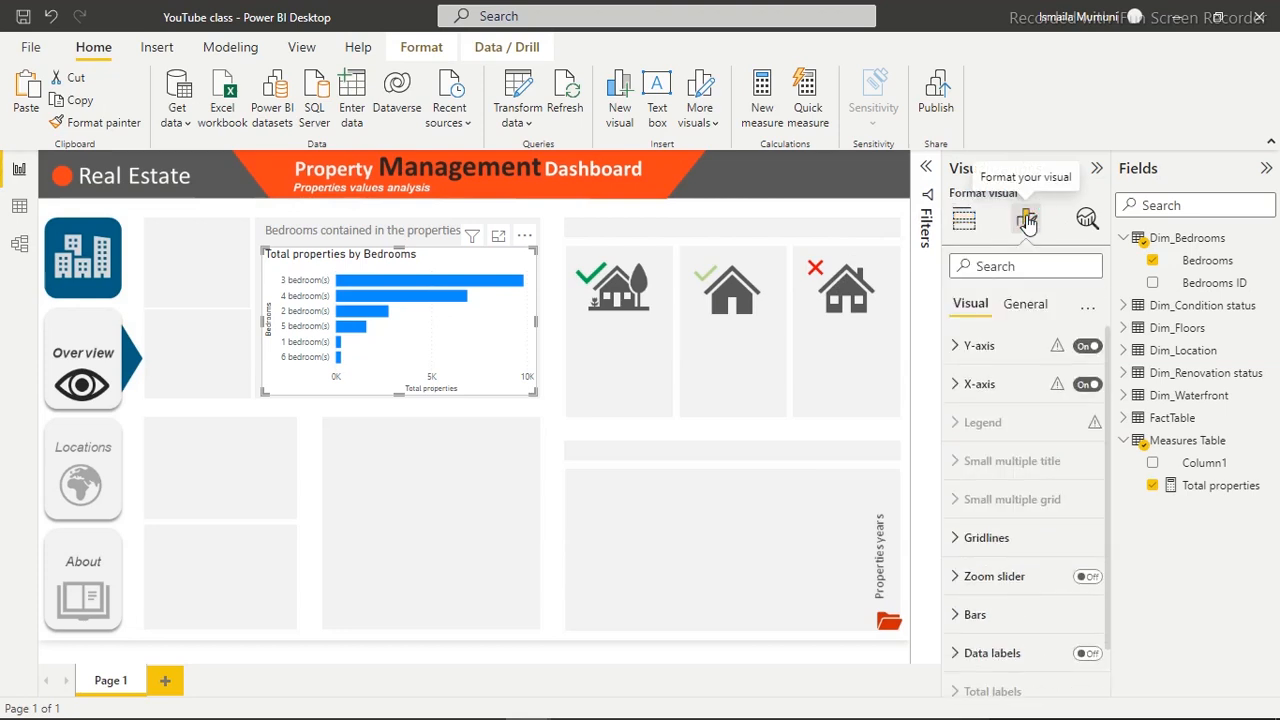
left_click(1010, 348)
left_click(968, 460)
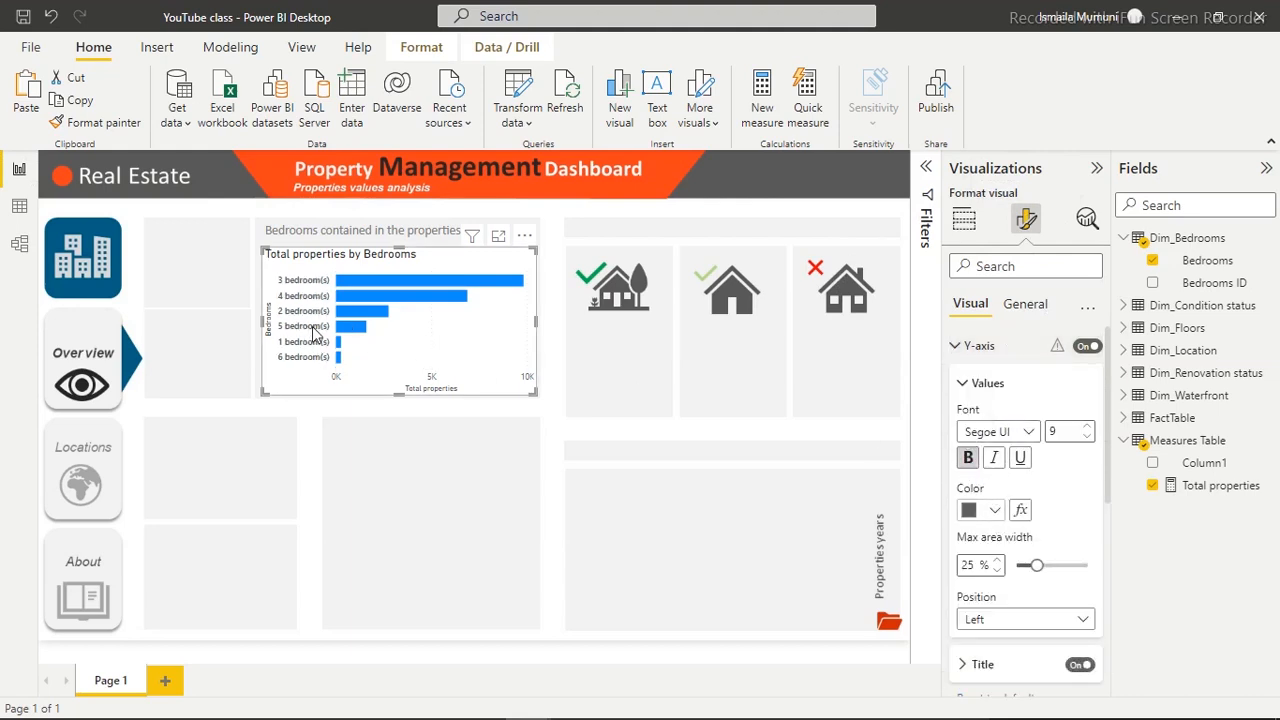
left_click(1080, 666)
left_click(1010, 350)
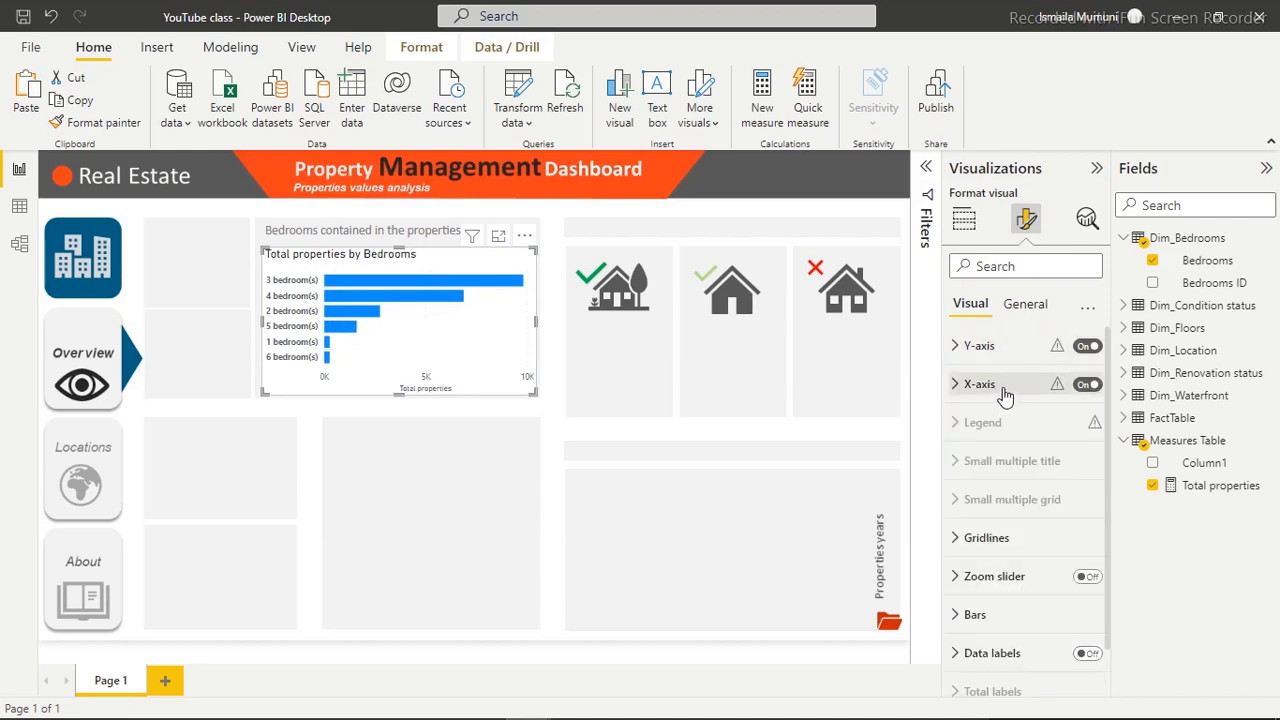
Turn off the bedrooms chart's X-axis title and hide the whole X-axis
left_click(1005, 390)
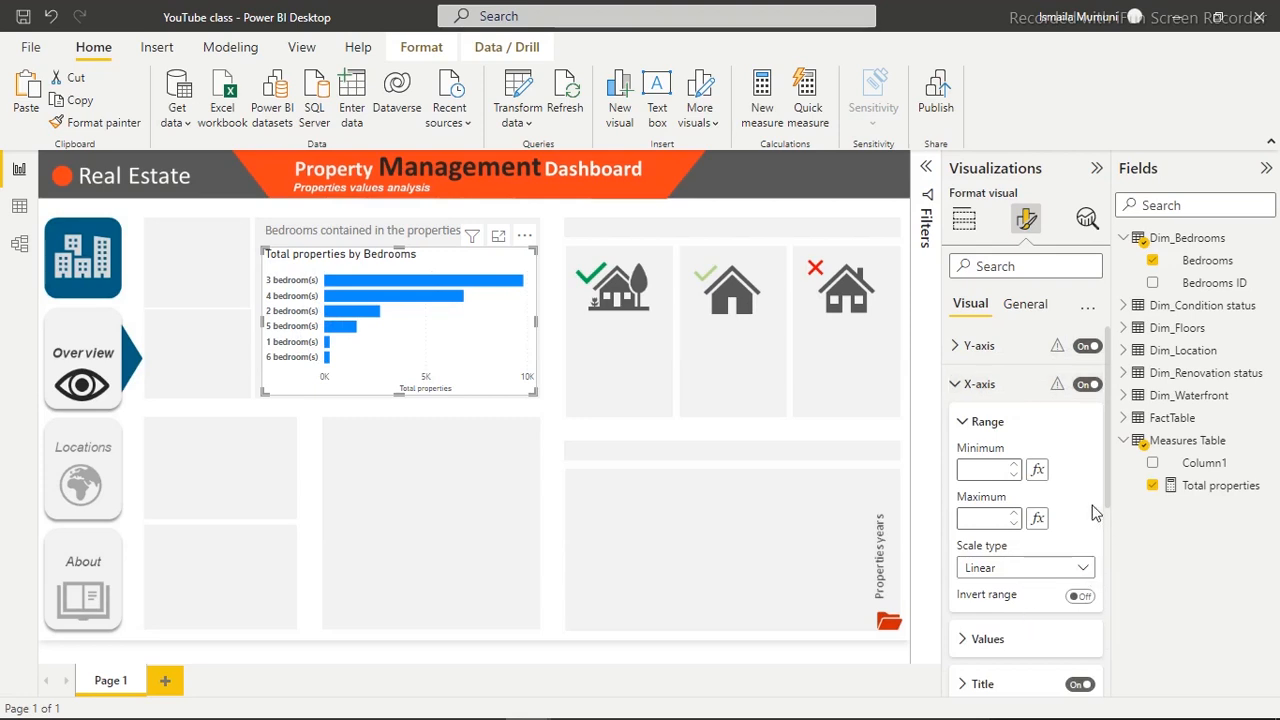
scroll(1107, 487, "down", 2)
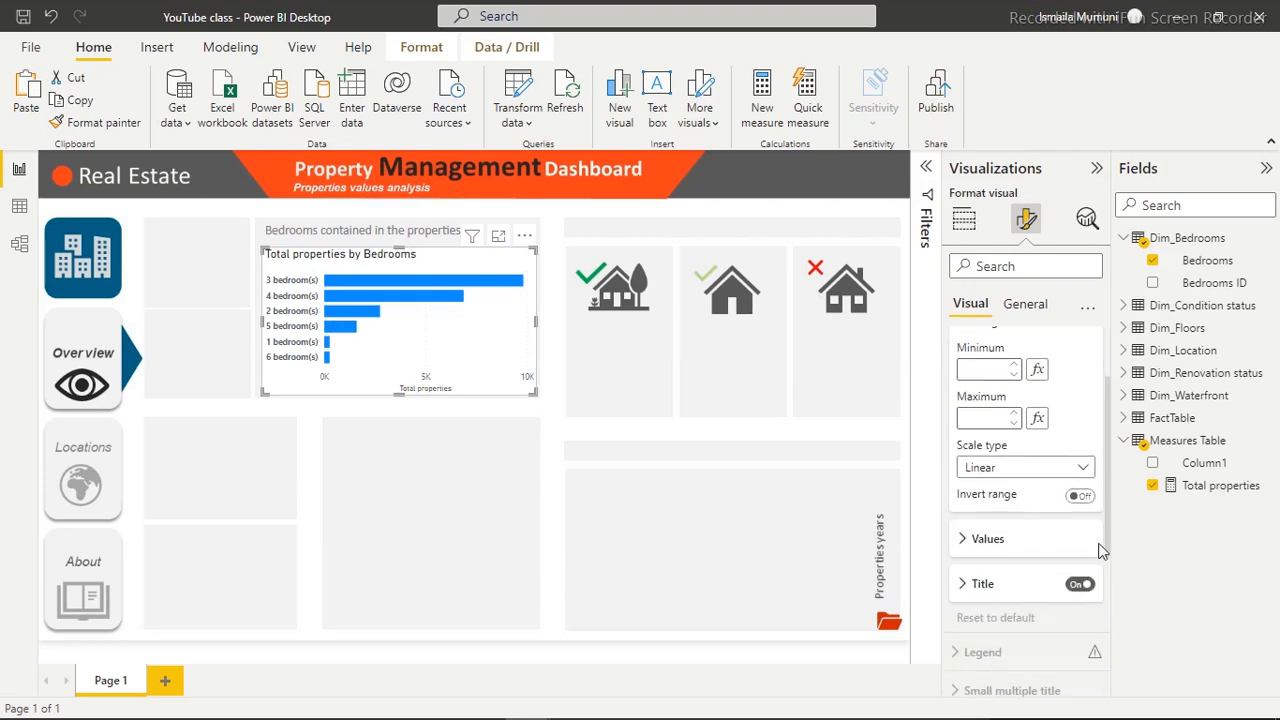
left_click(1080, 585)
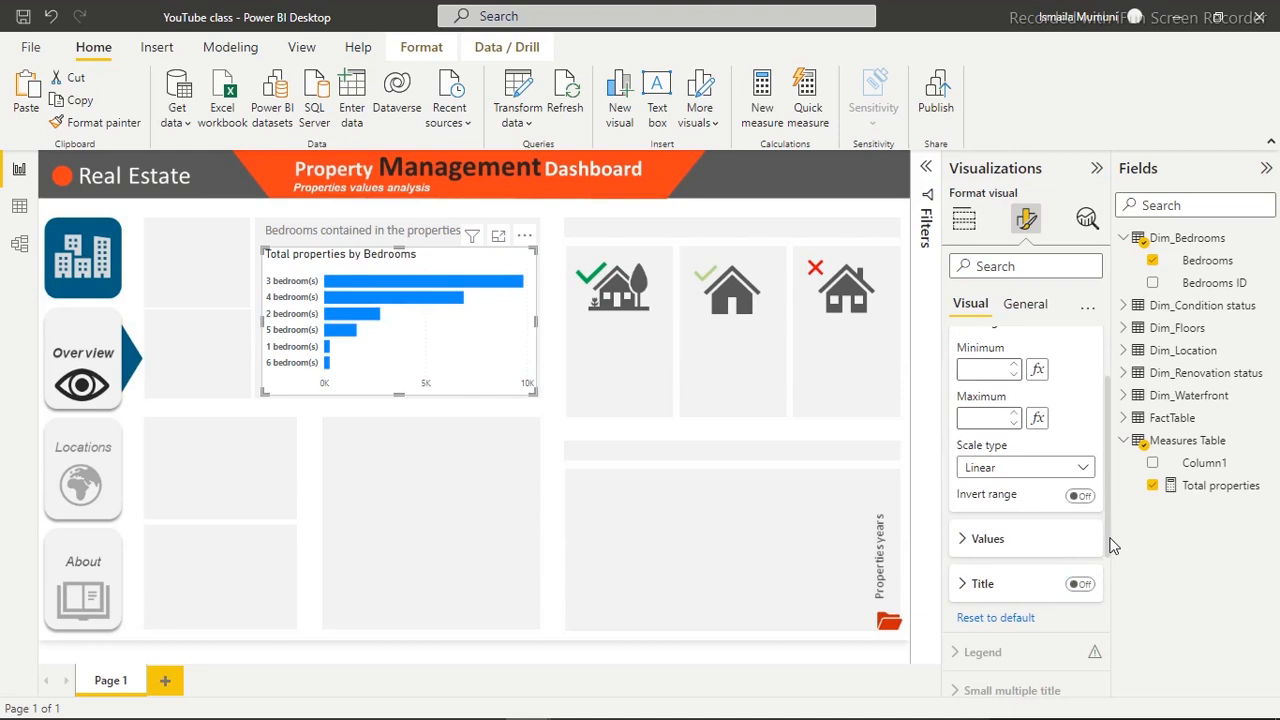
scroll(1110, 516, "up", 2)
left_click(1088, 384)
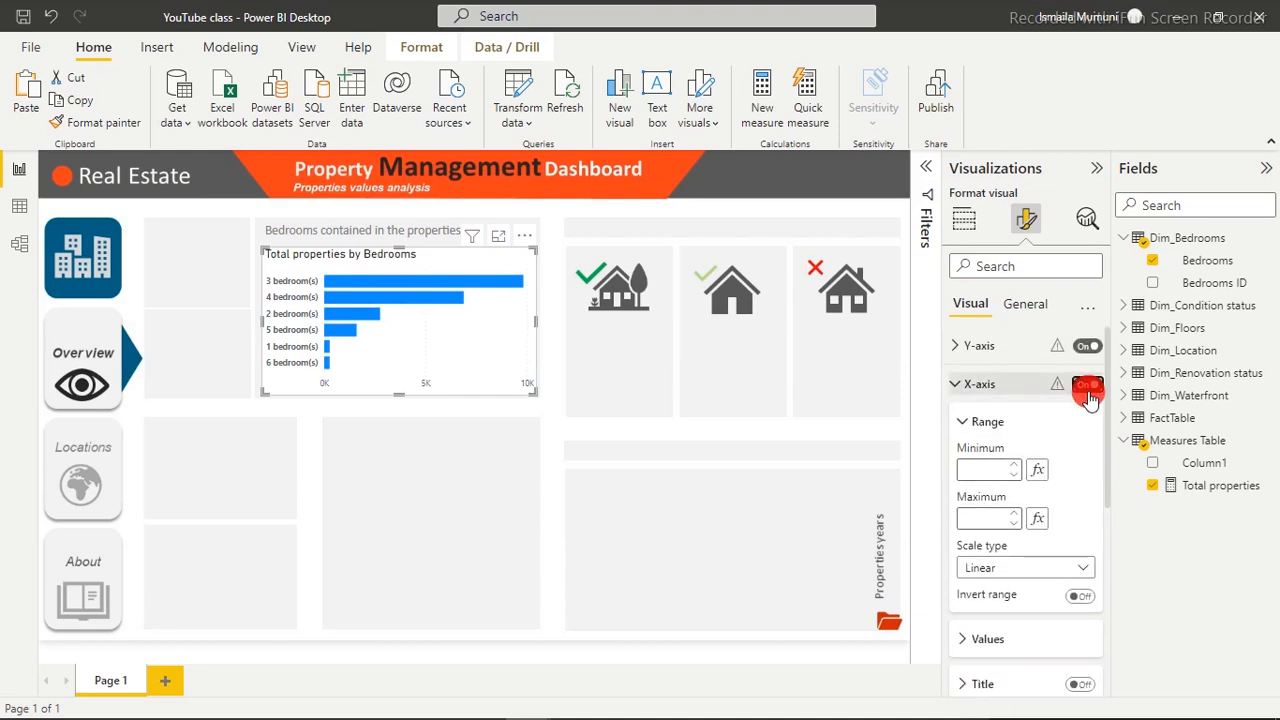
left_click(1030, 390)
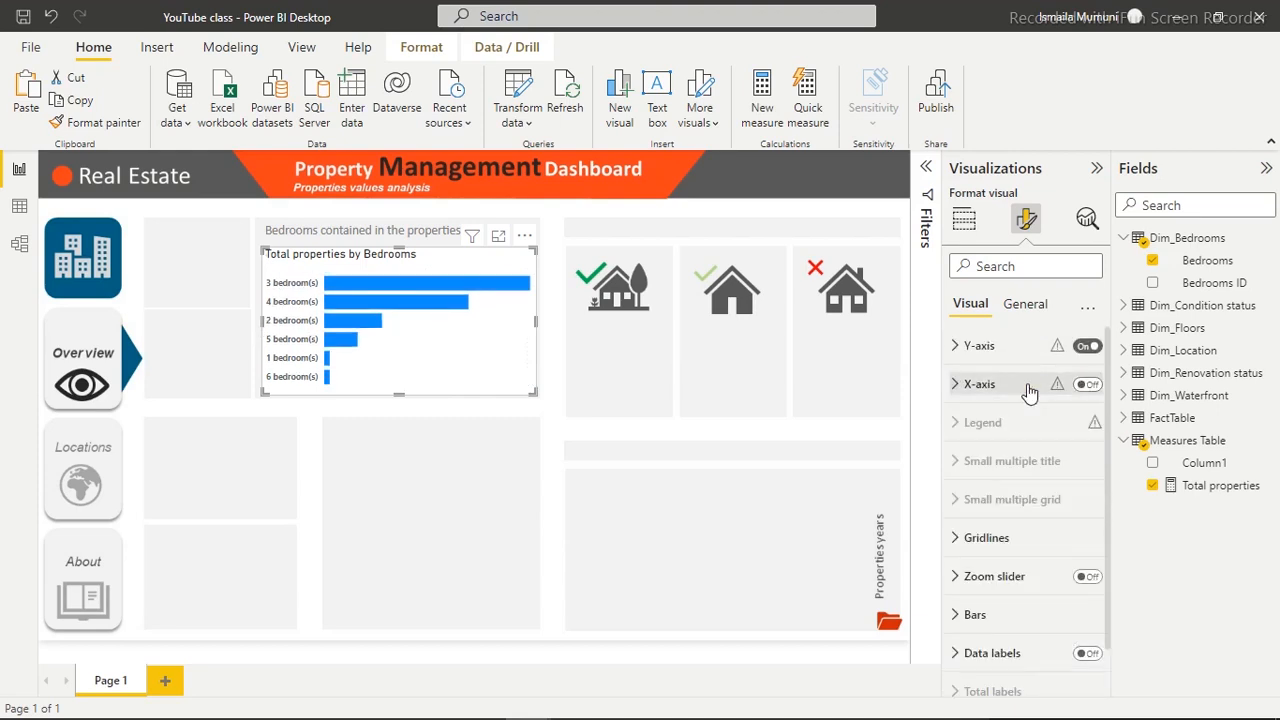
Set the default bar color of the bedrooms chart to dark gray
left_click(975, 616)
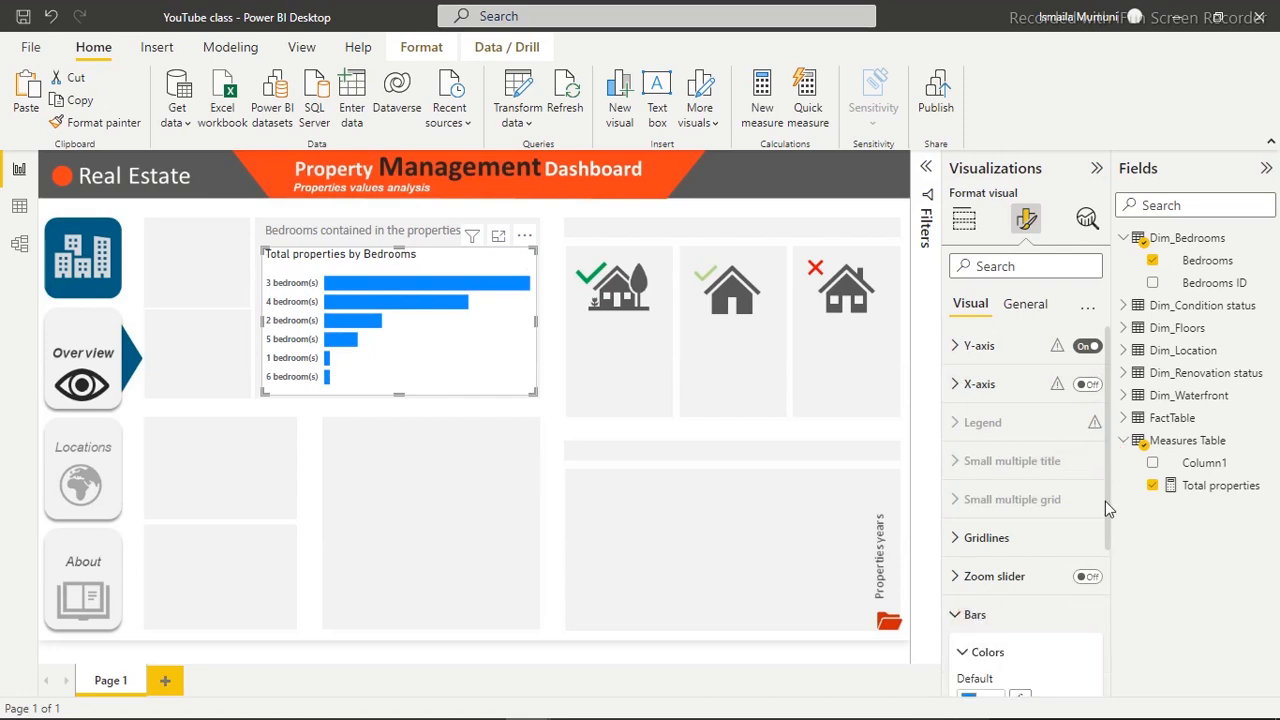
left_click_drag(1105, 526, 1100, 615)
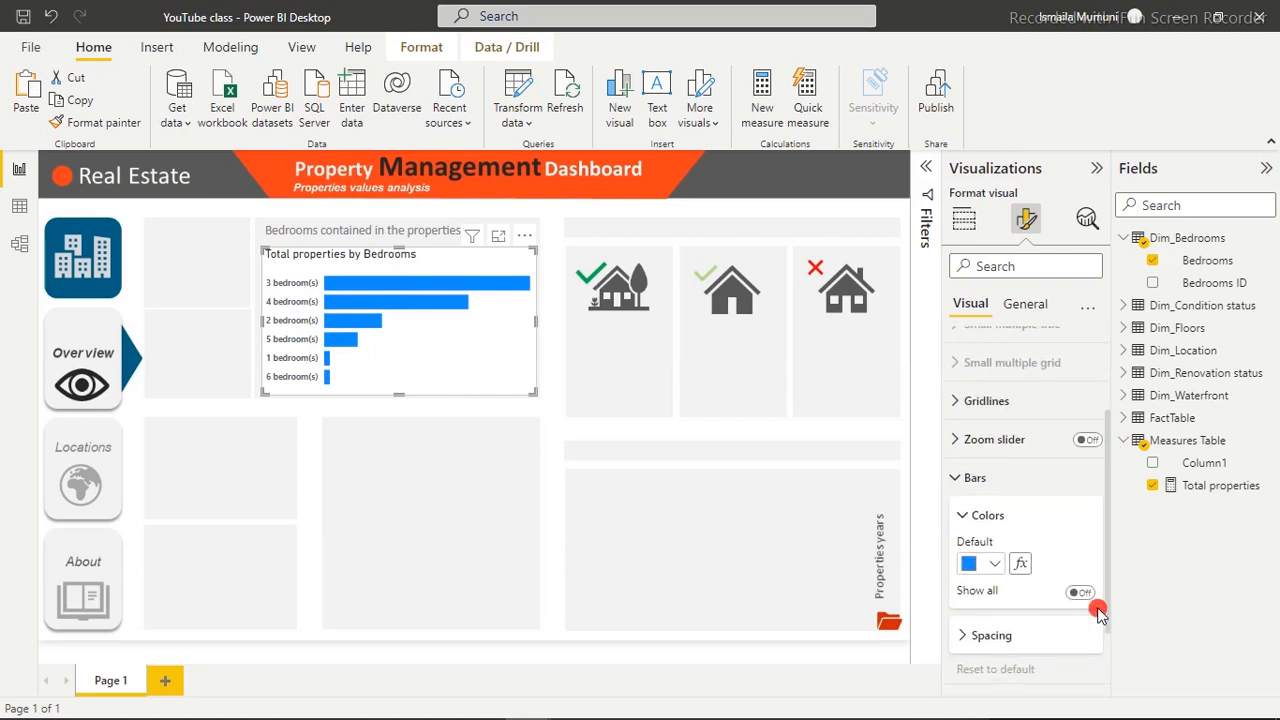
left_click(994, 565)
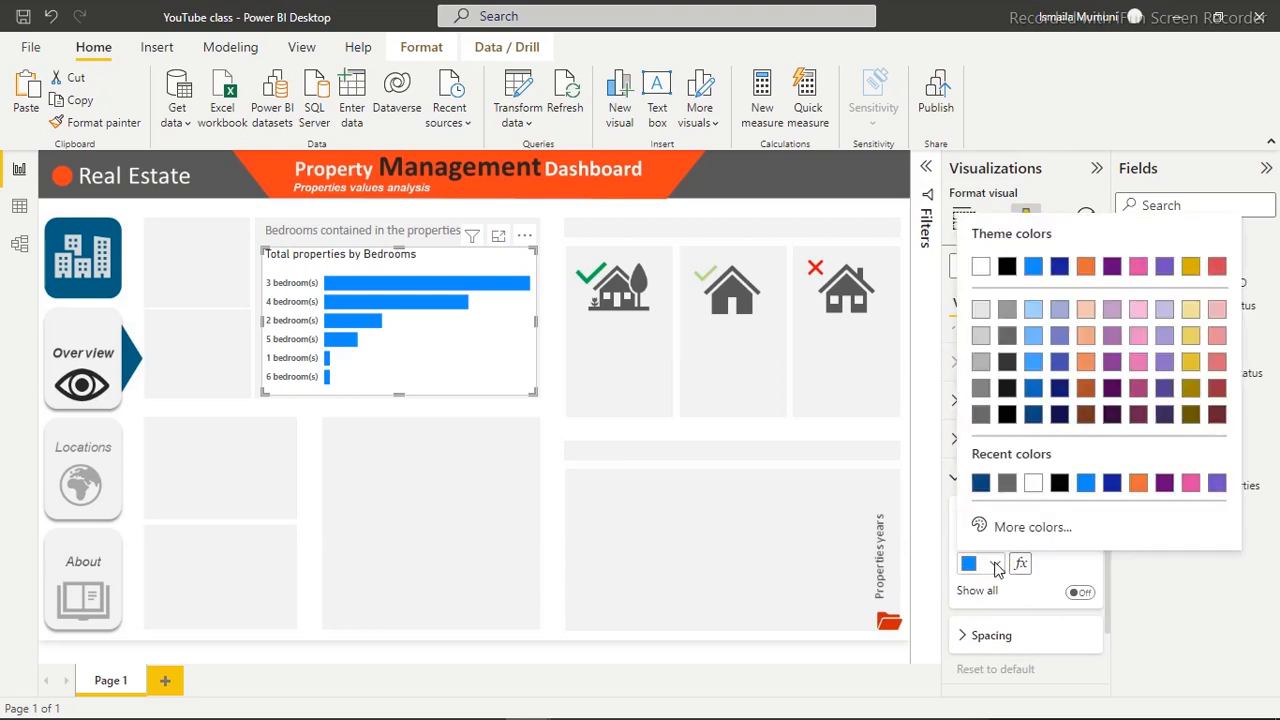
left_click(1005, 337)
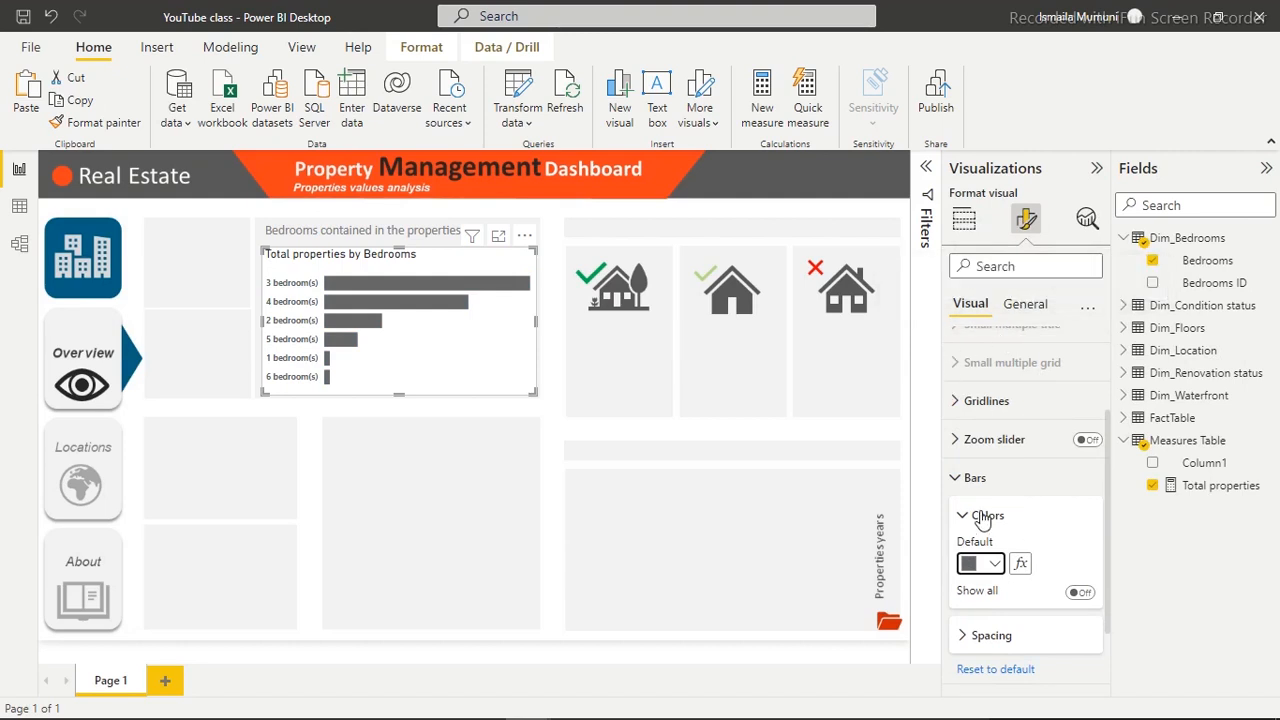
left_click(985, 480)
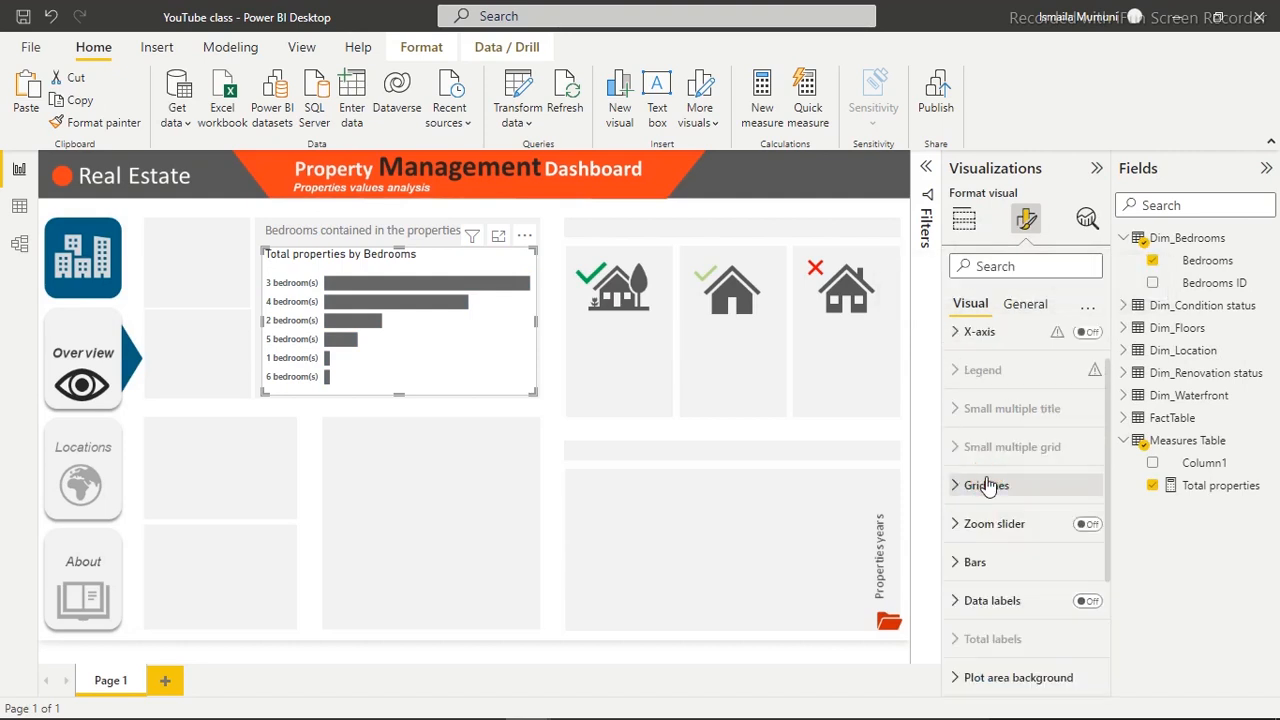
Turn on data labels for the bedrooms chart and make their values bold
left_click(1086, 603)
left_click(1046, 598)
left_click_drag(1108, 483, 1100, 623)
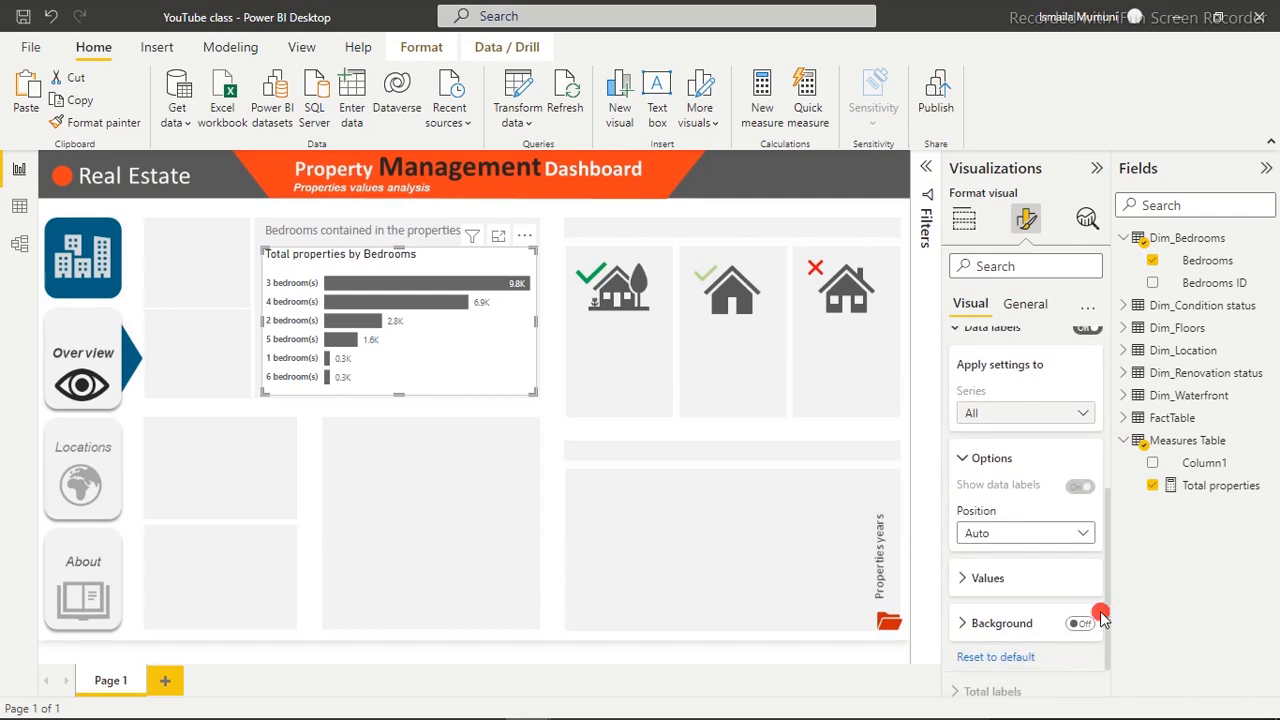
left_click(1037, 579)
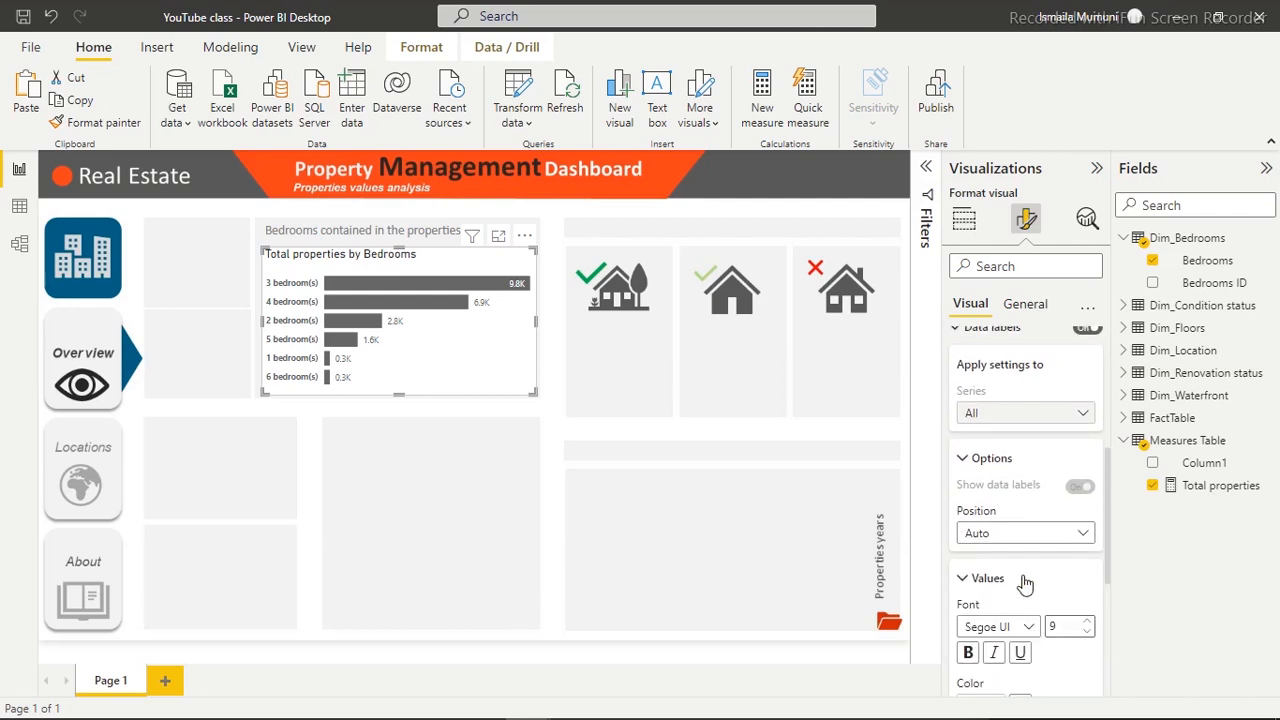
left_click(968, 654)
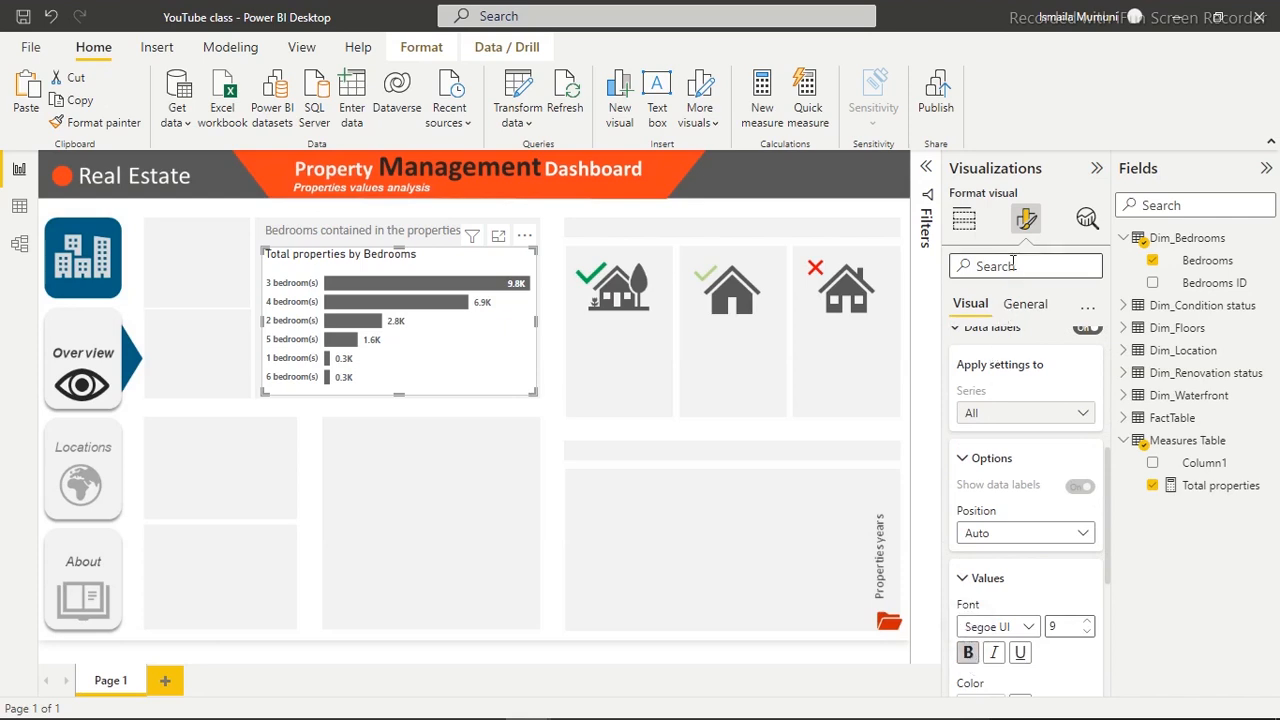
Turn off the bedrooms chart's title and background
left_click(1025, 305)
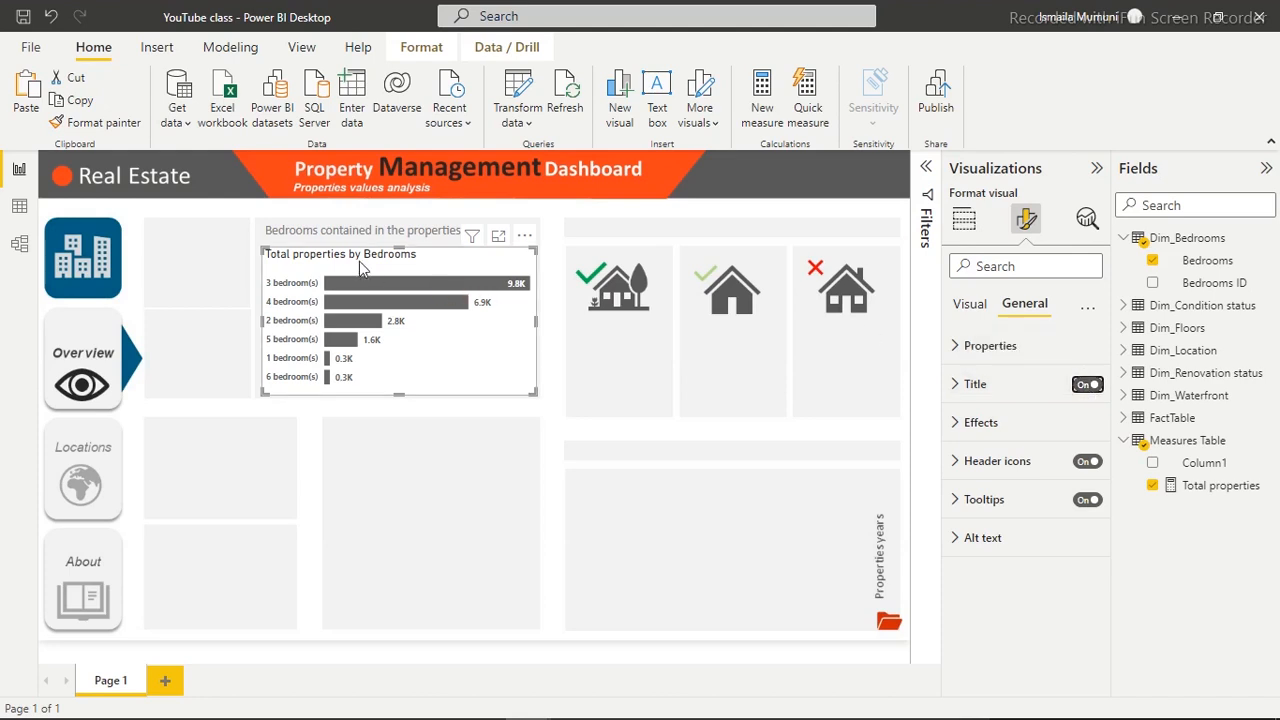
left_click(1084, 386)
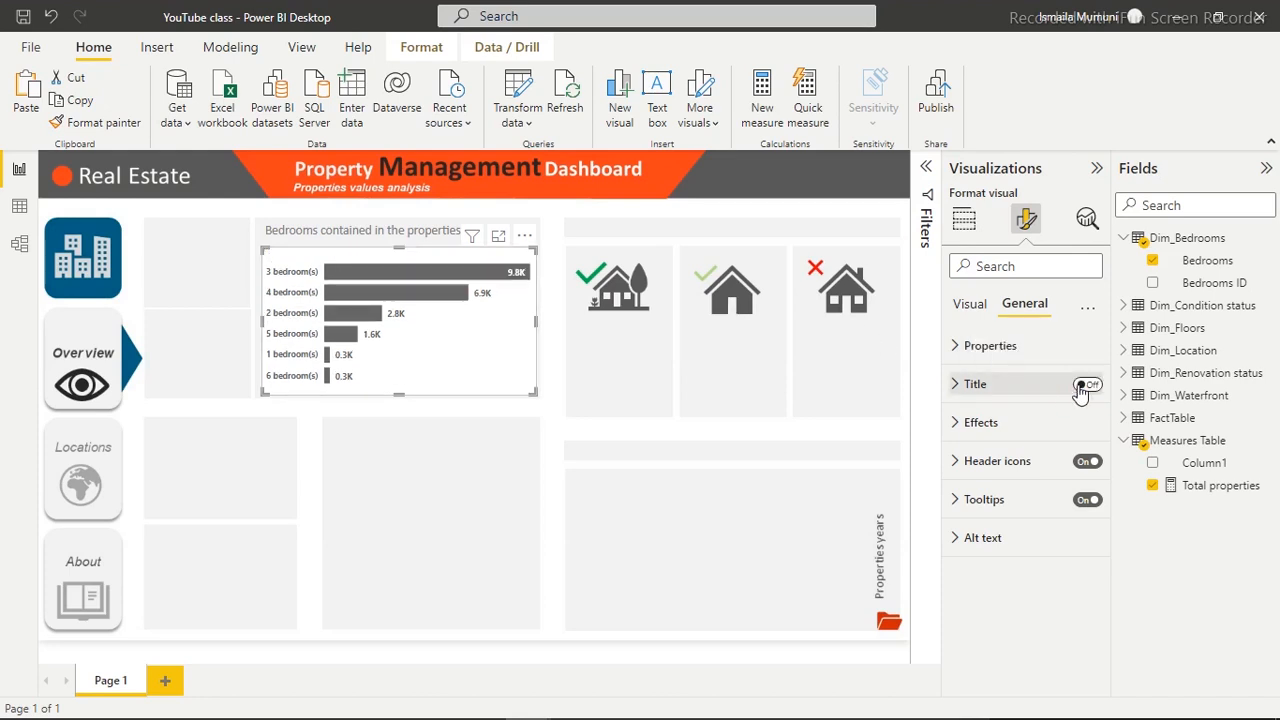
left_click(1040, 425)
left_click(1079, 462)
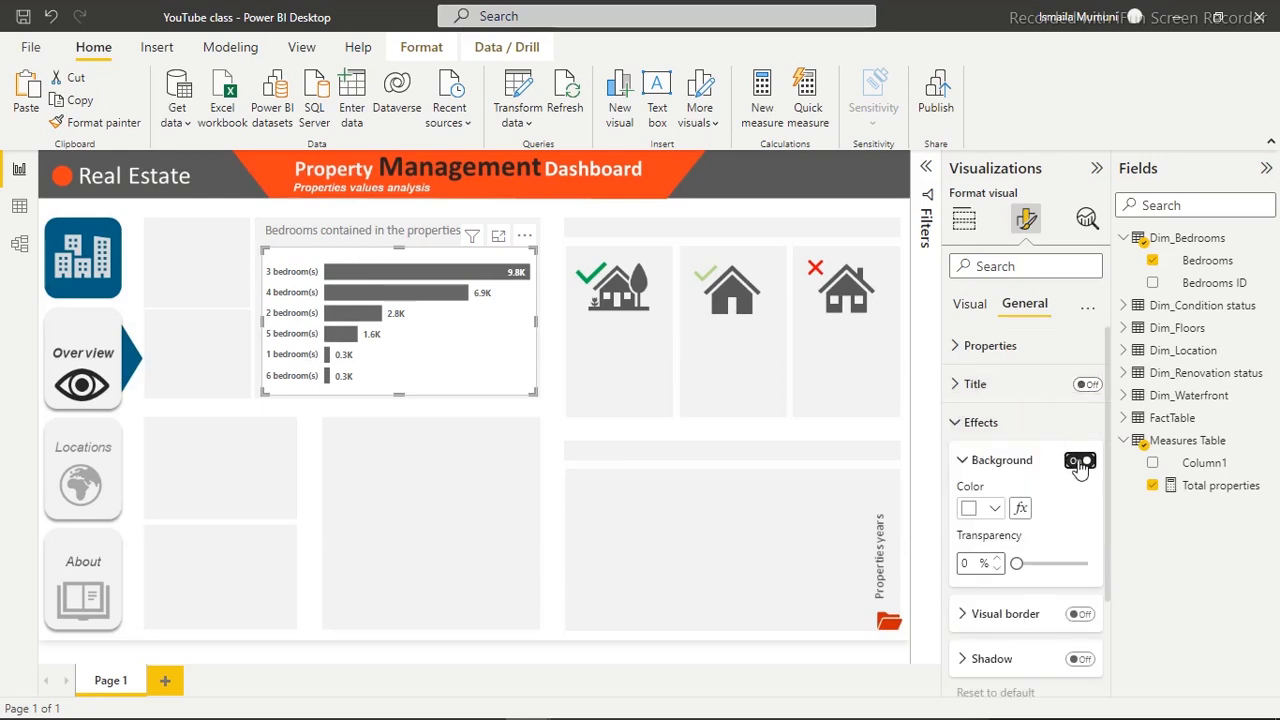
Stretch the bedrooms chart's upper edge upward to fill its panel around the heading, and deselect it
left_click_drag(400, 249, 400, 233)
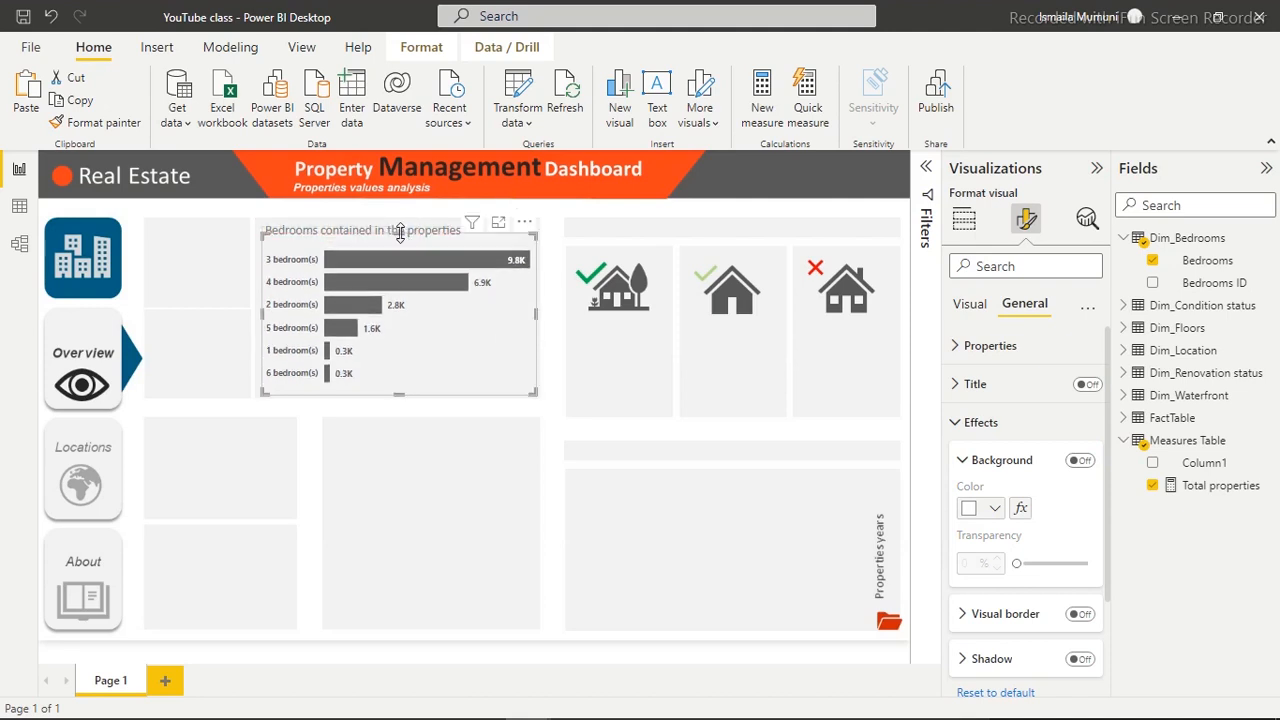
left_click_drag(400, 226, 399, 228)
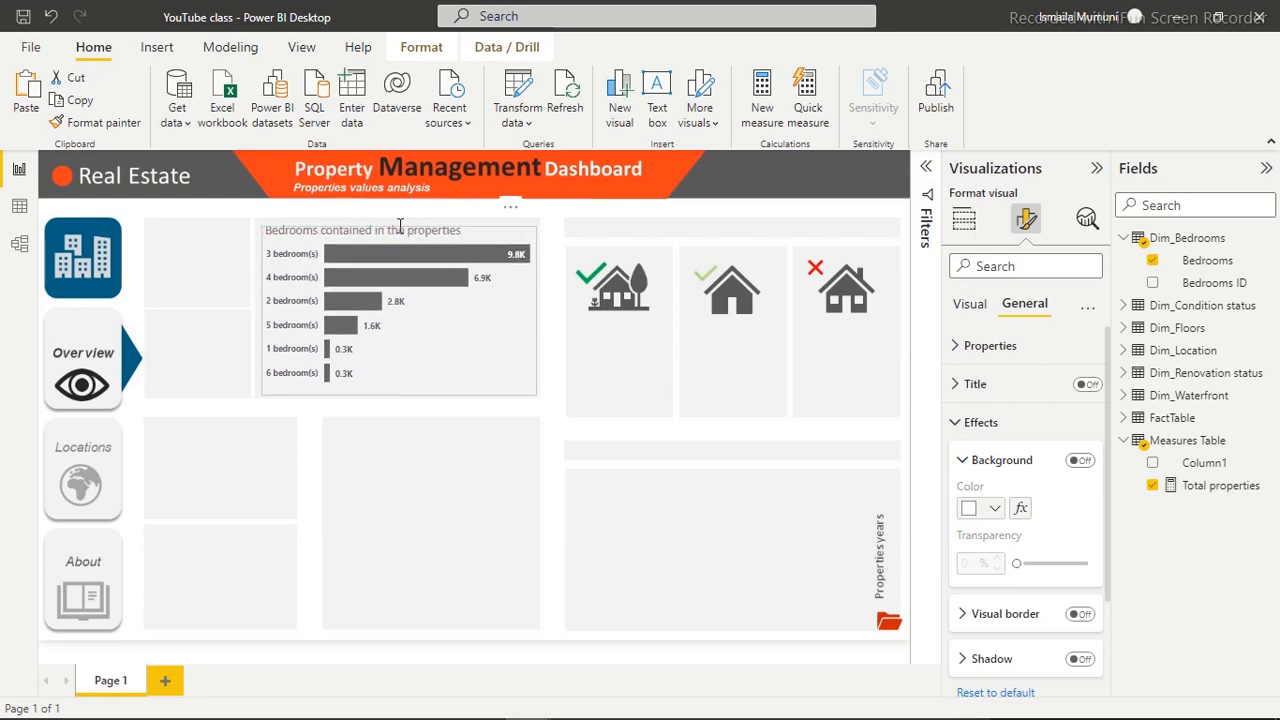
left_click(416, 210)
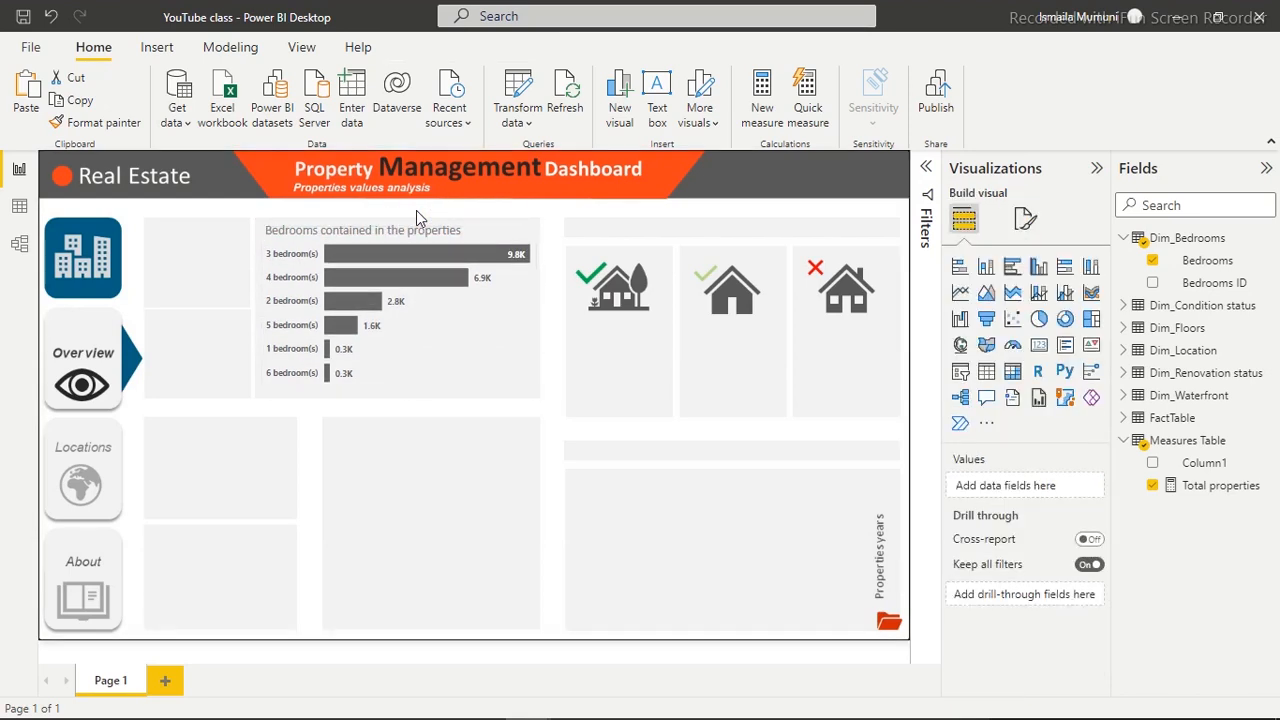
Duplicate the "Bedrooms contained in the properties" text box and place the copy across the panels below the chart
left_click(412, 224)
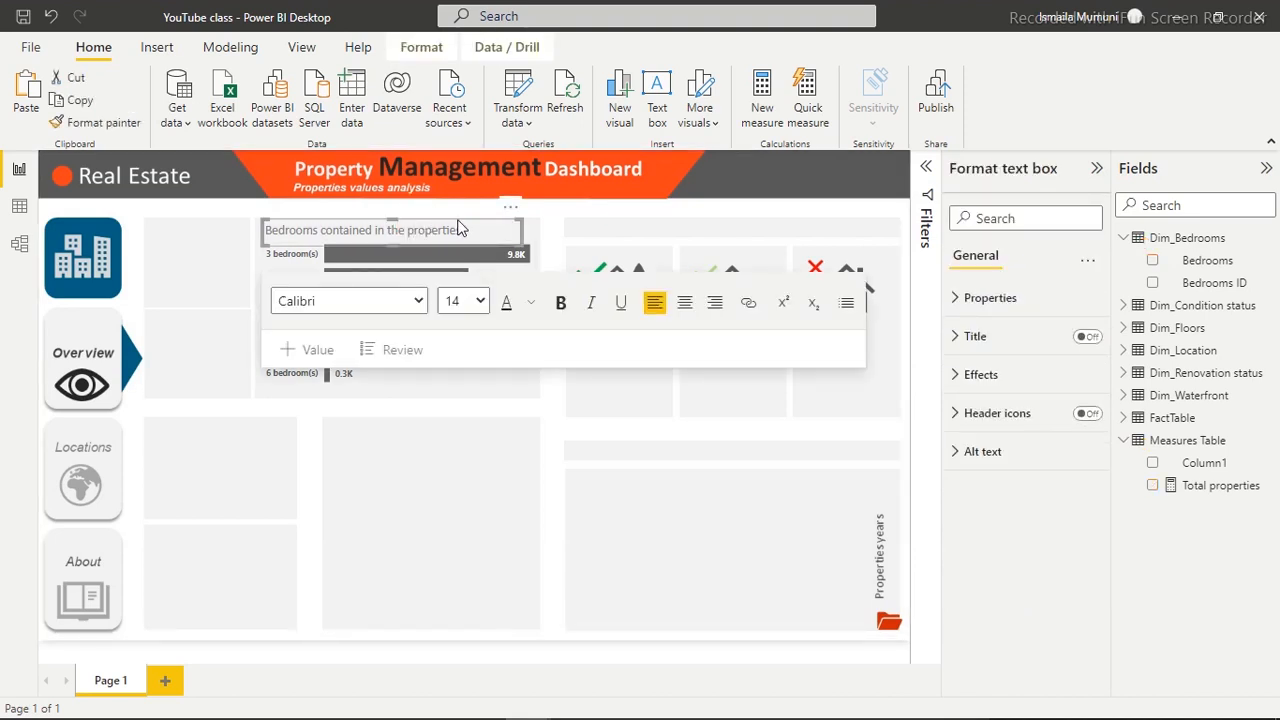
left_click(459, 227)
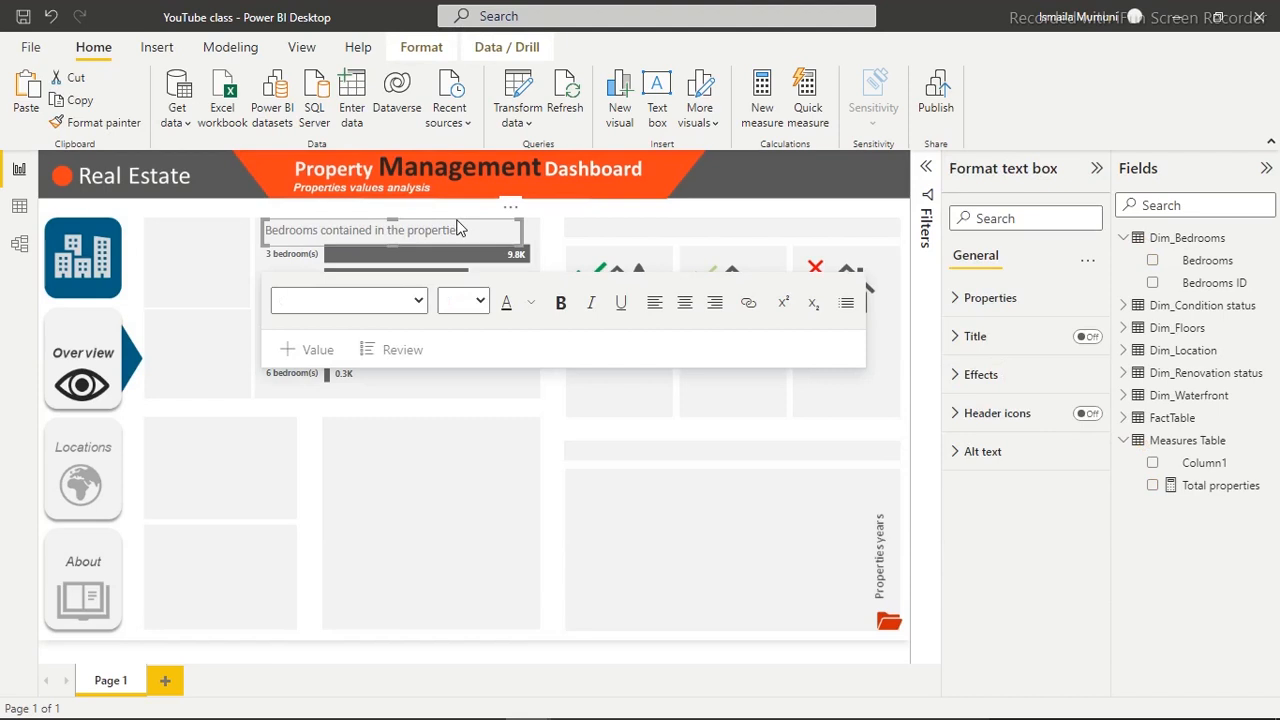
left_click_drag(510, 226, 508, 436)
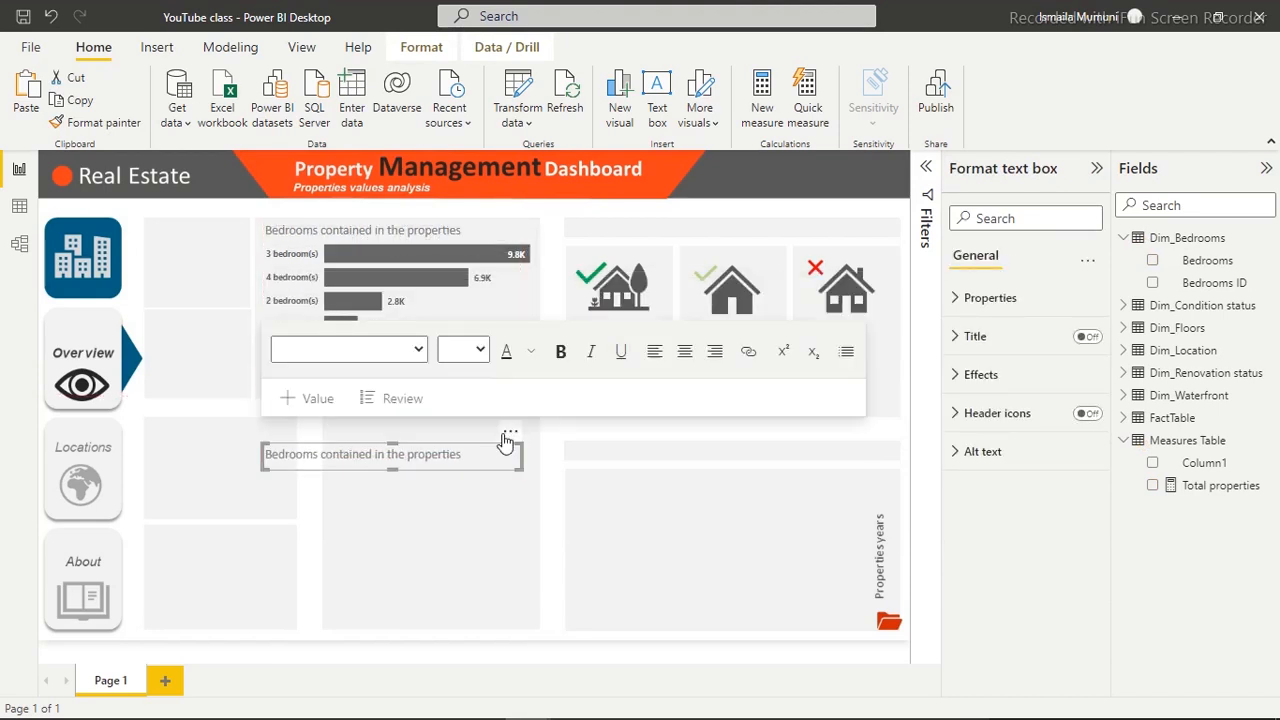
left_click(616, 467)
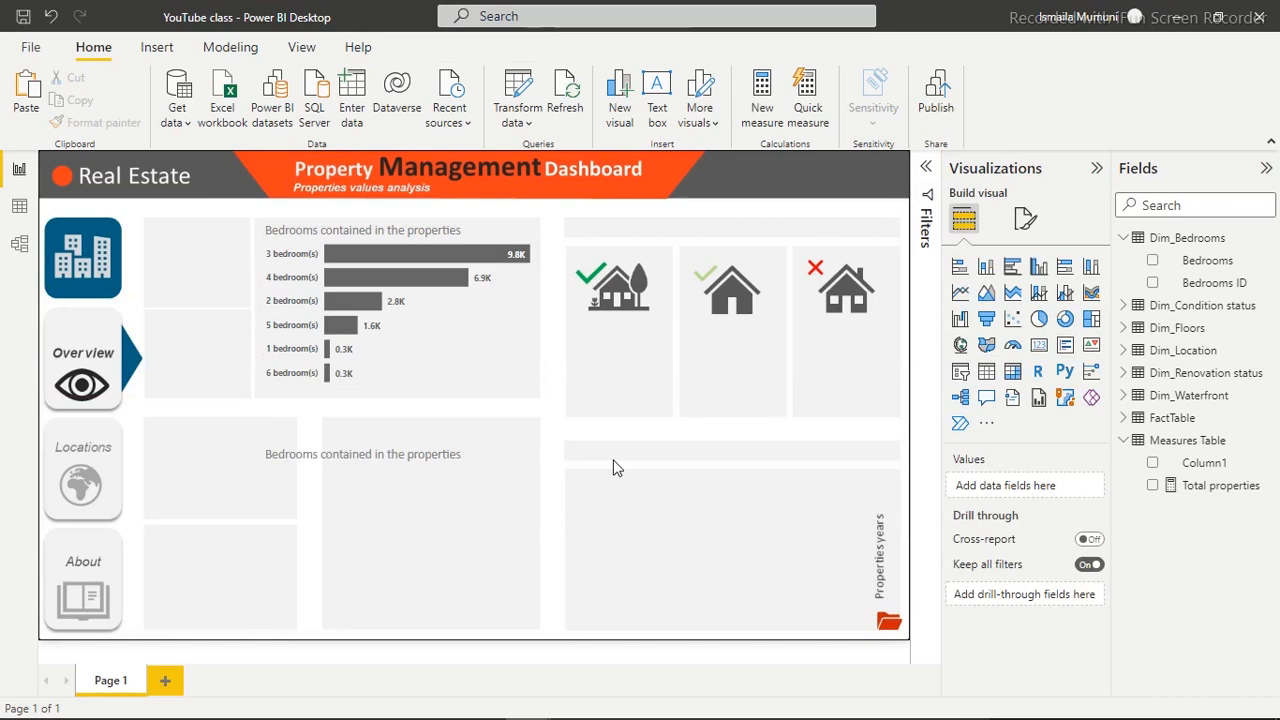
left_click(399, 458)
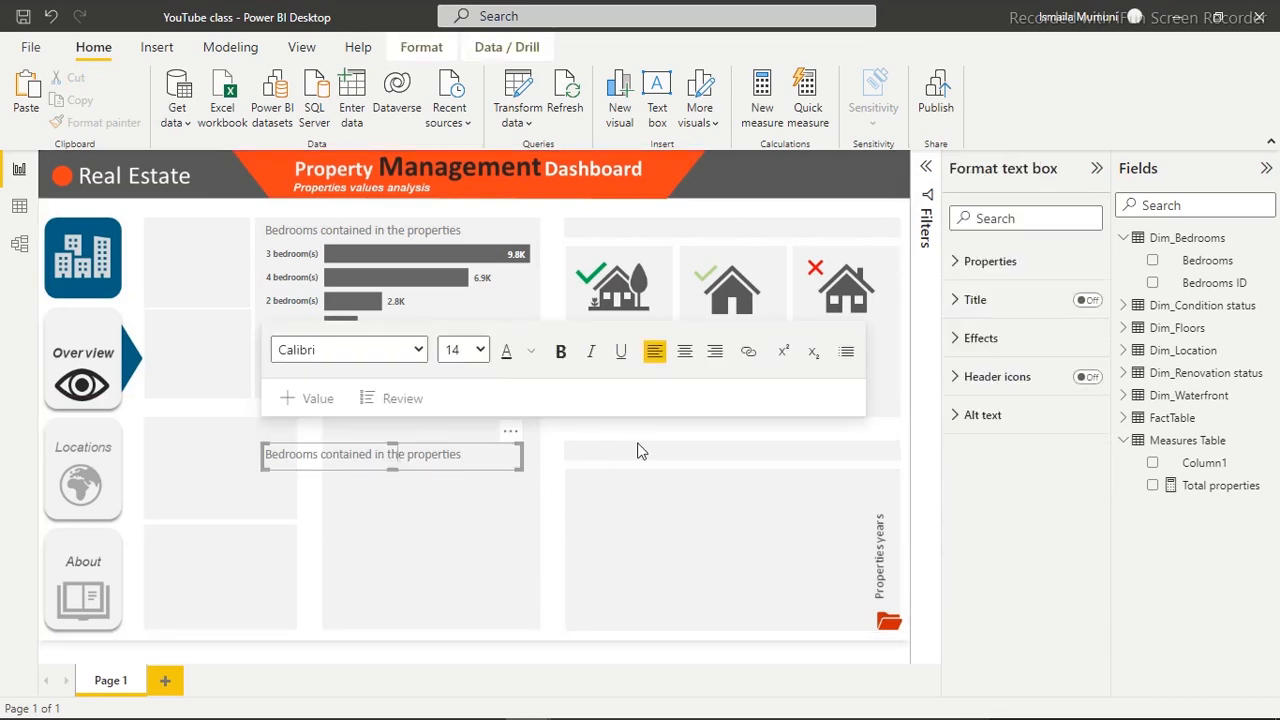
left_click(660, 441)
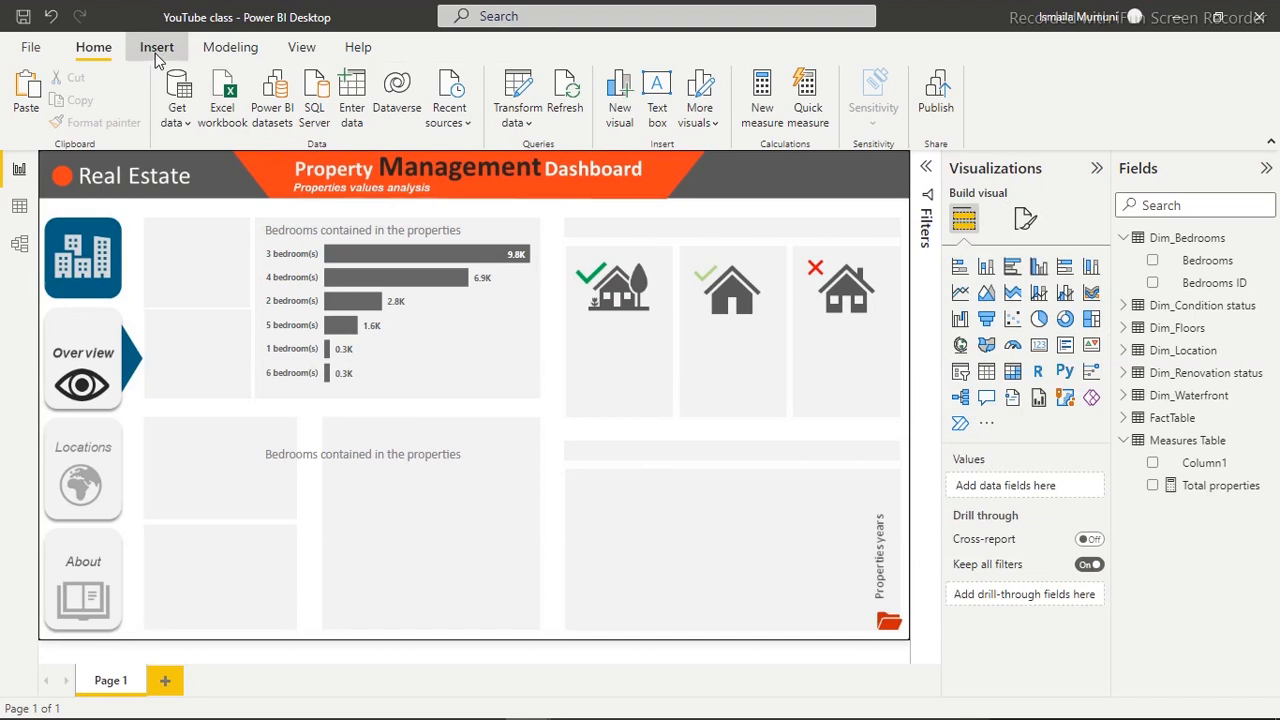
Insert a new text box containing the sample text "fdfdjhfskhdfj"
left_click(155, 49)
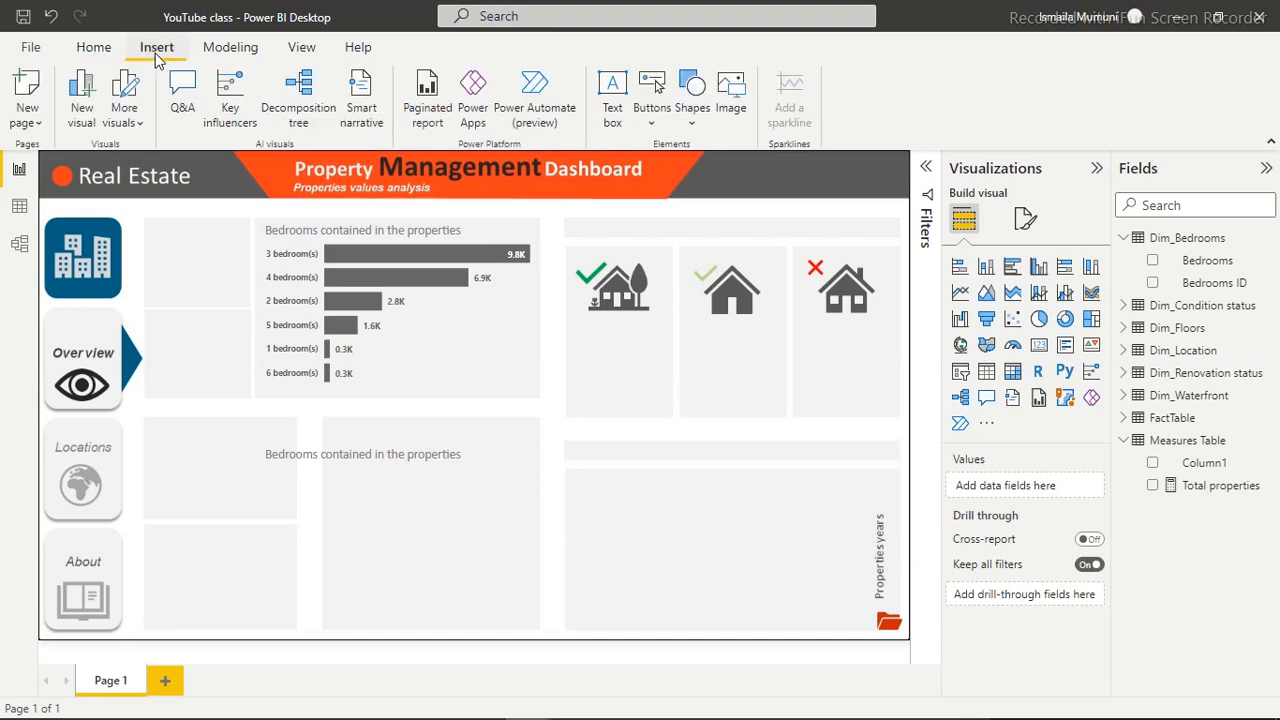
left_click(613, 108)
left_click(260, 512)
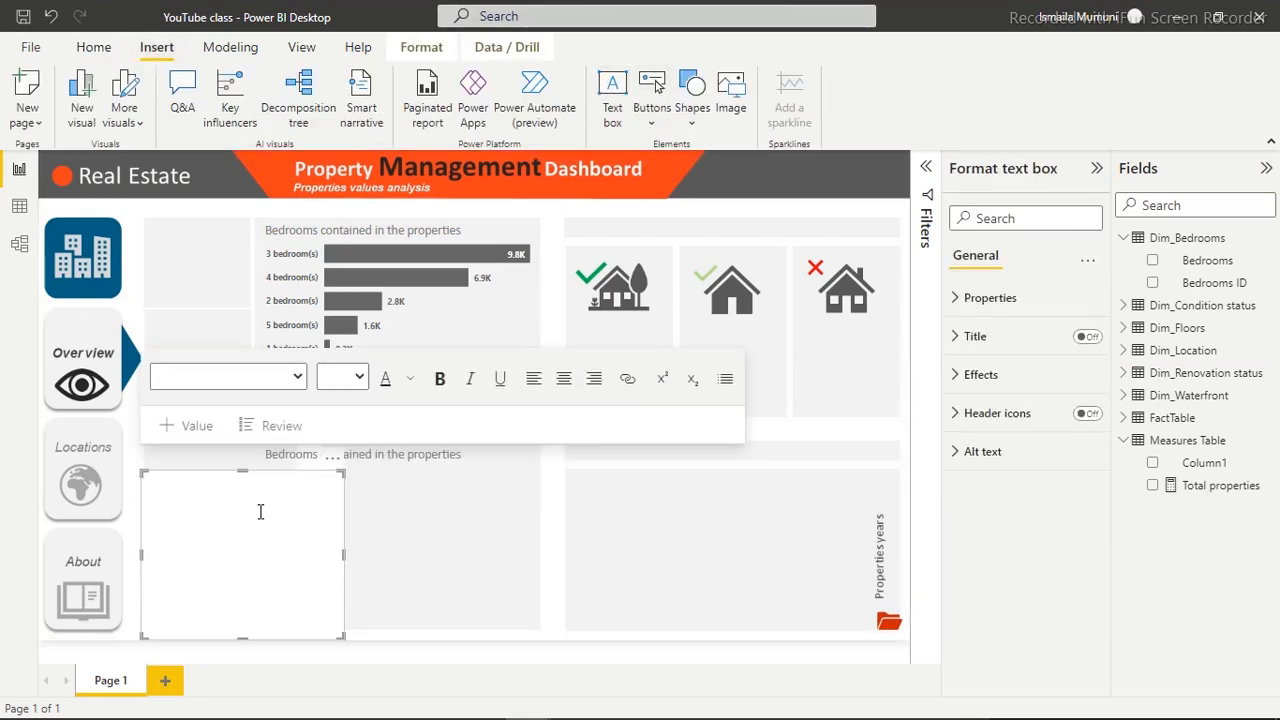
type("fdfdjhfskhdfj")
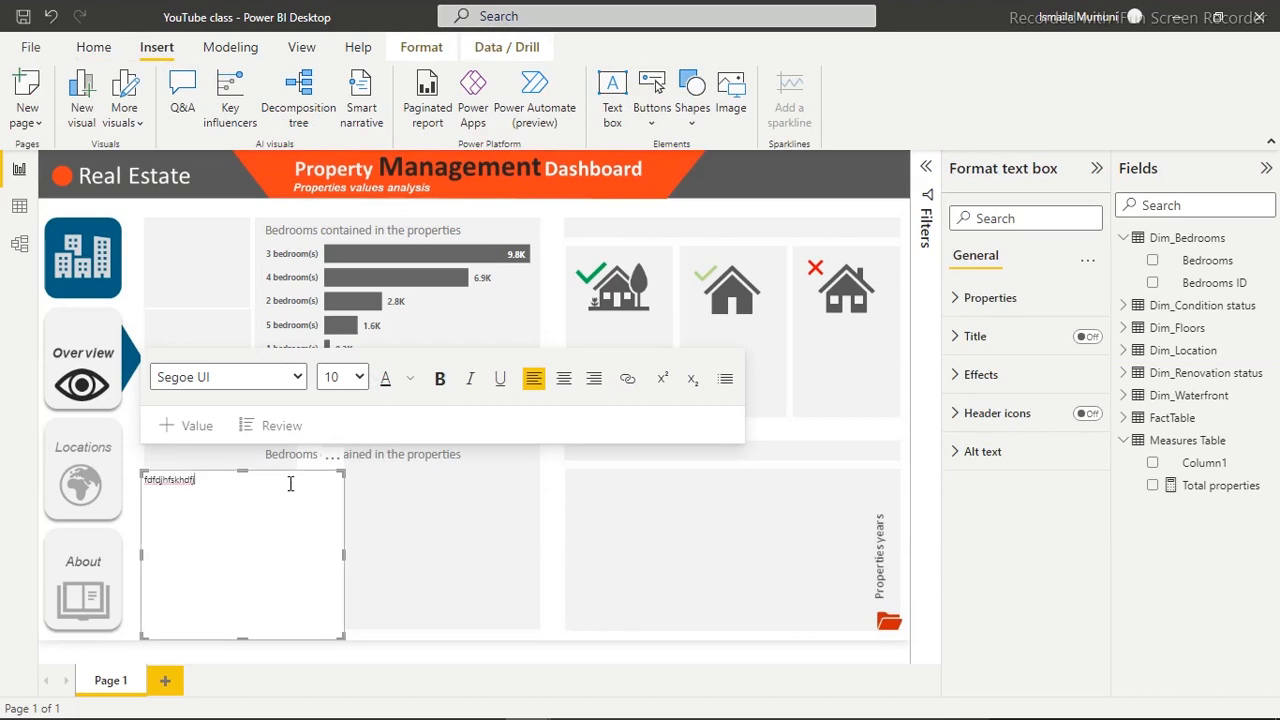
Make all the sample text in the new text box bold with font size 36
key("ctrl+a")
left_click(441, 381)
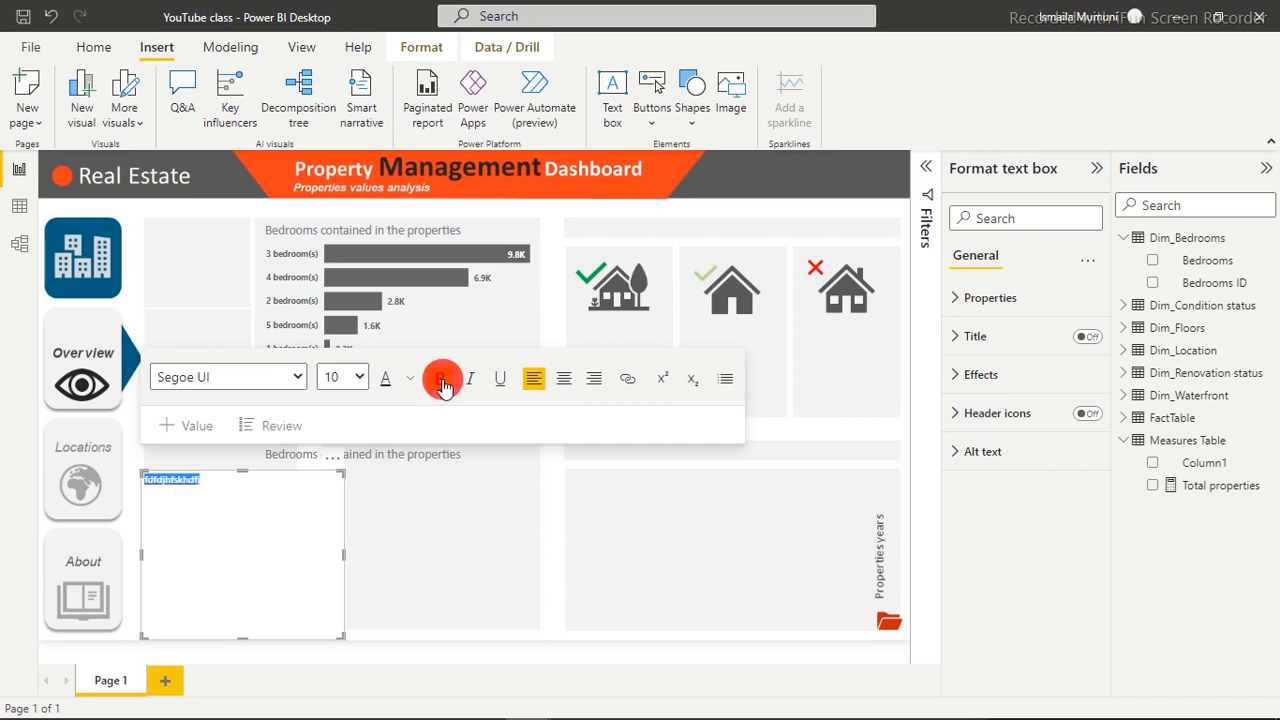
left_click(345, 377)
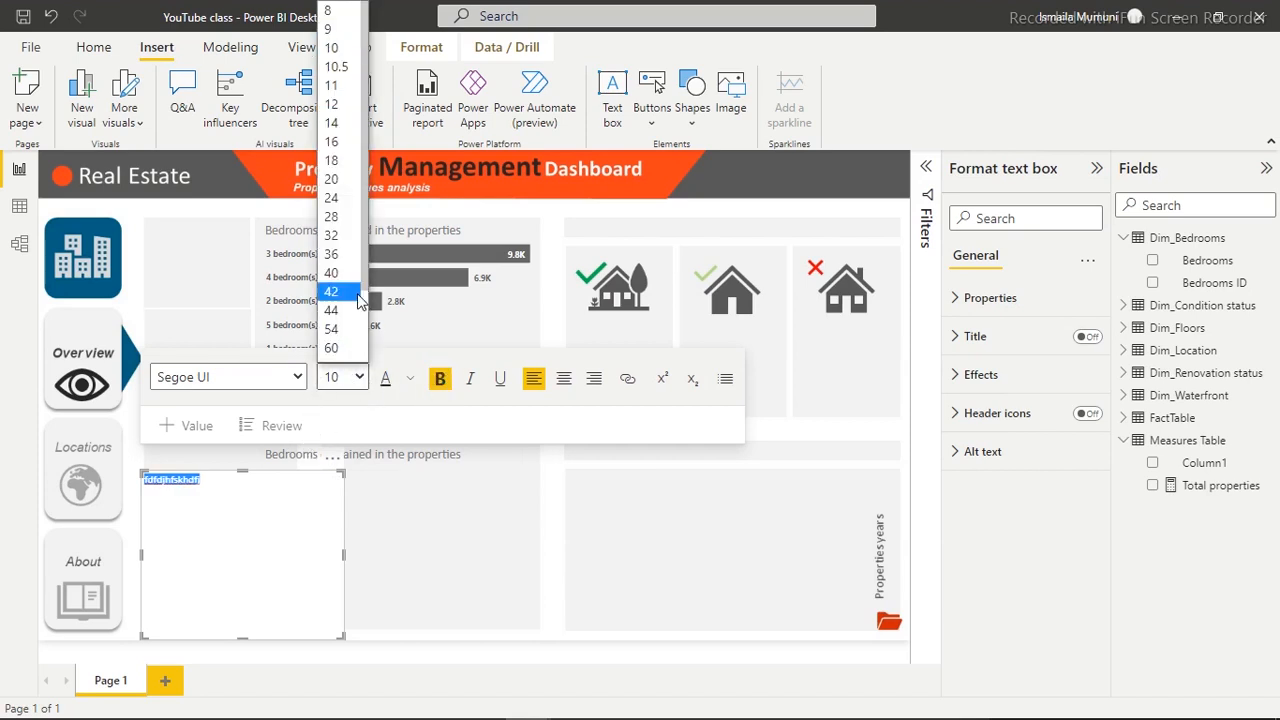
left_click(348, 253)
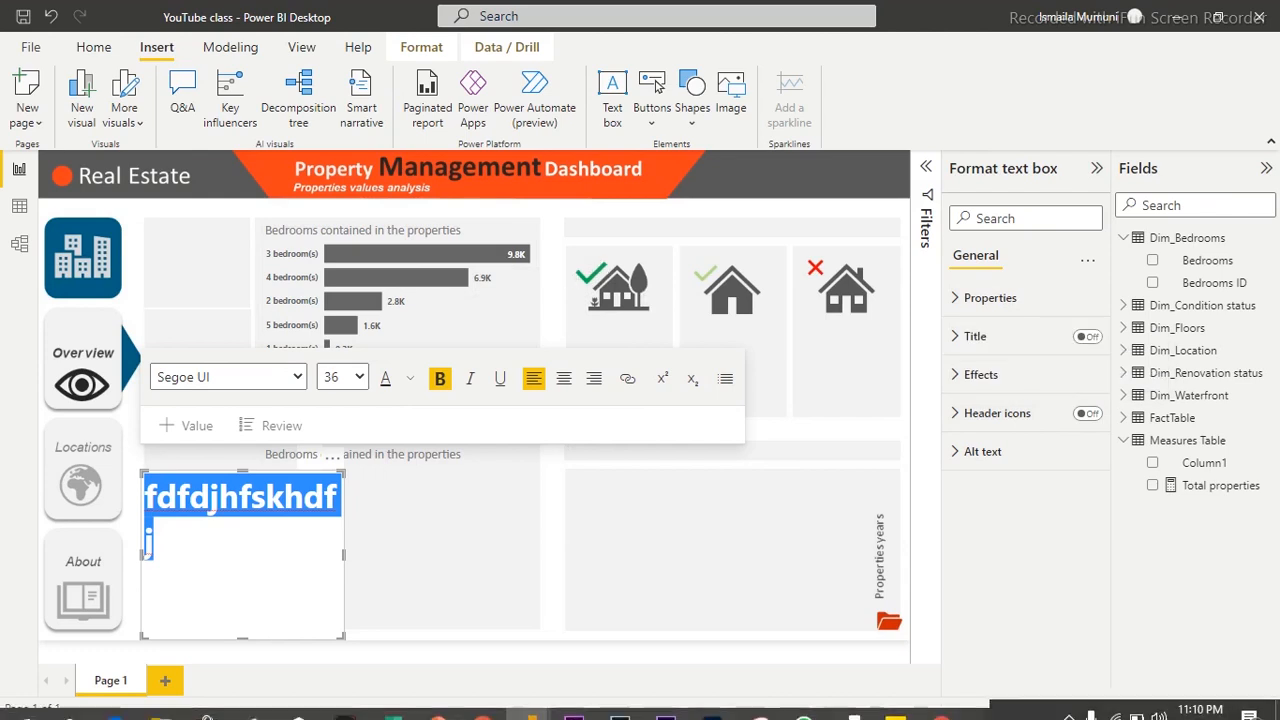
left_click(344, 615)
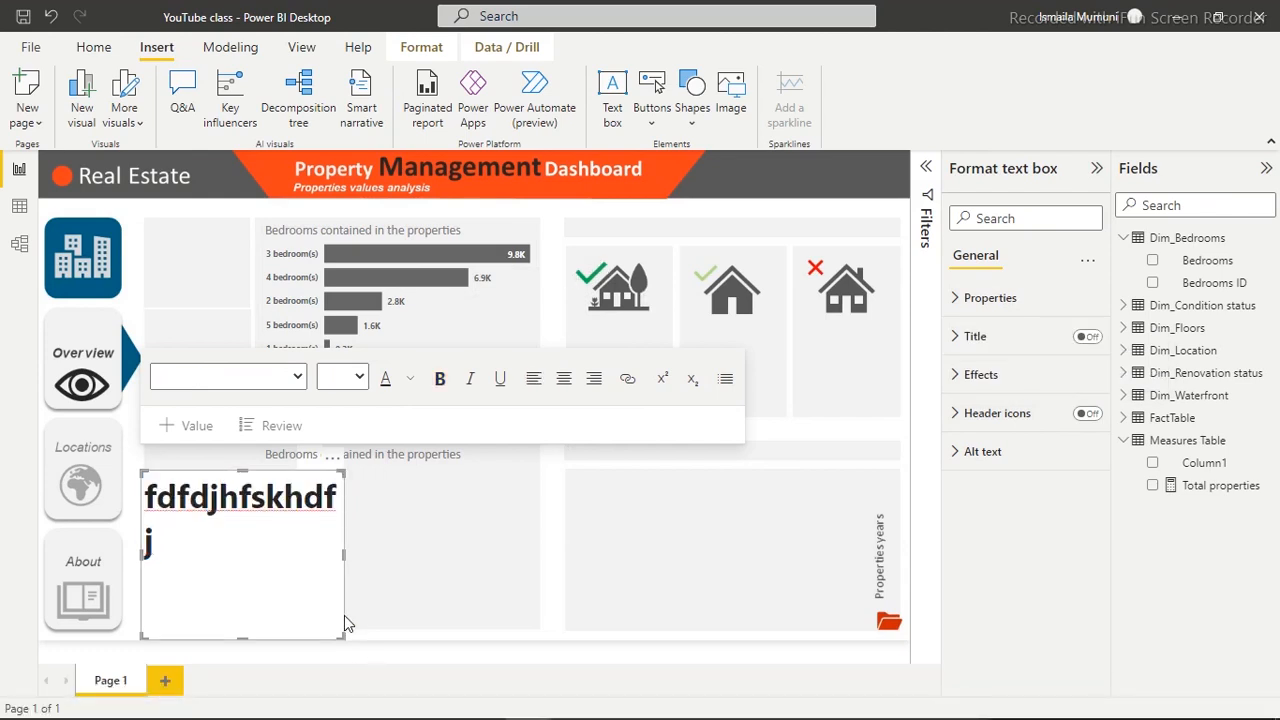
Delete the sample text box and replace the text of the duplicated bedrooms heading with "Total properties"
key("Delete")
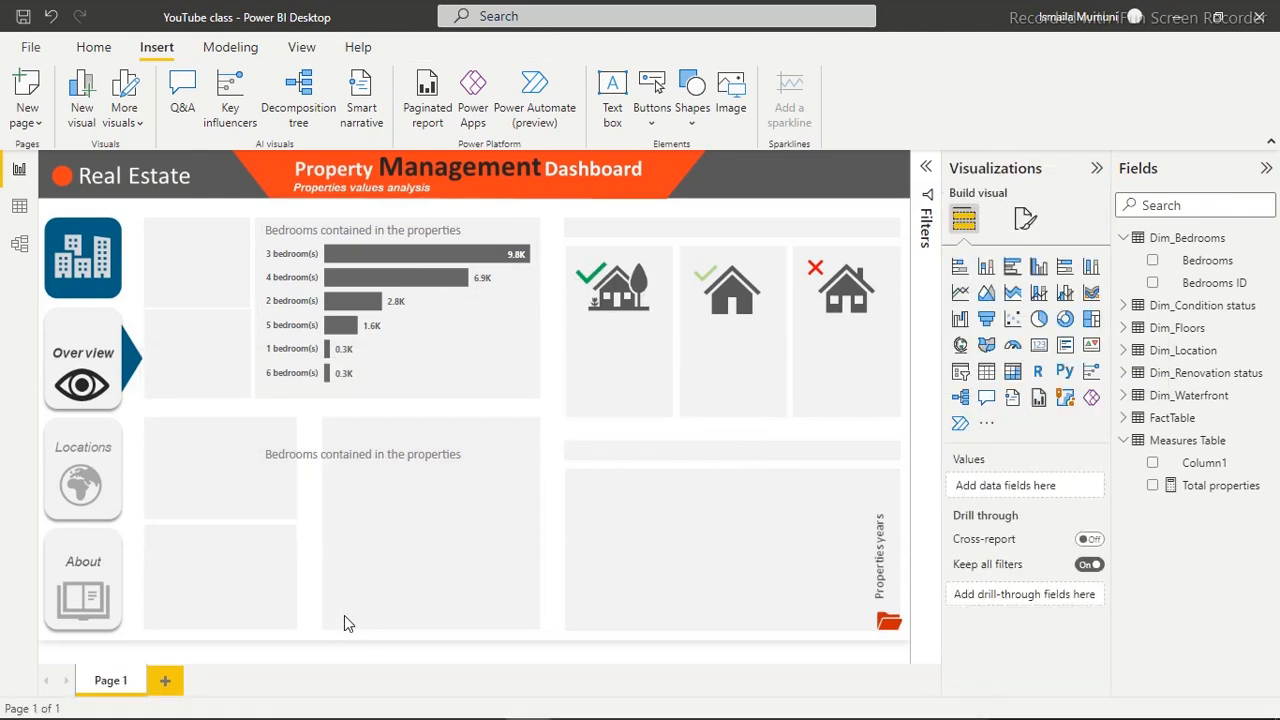
left_click(423, 455)
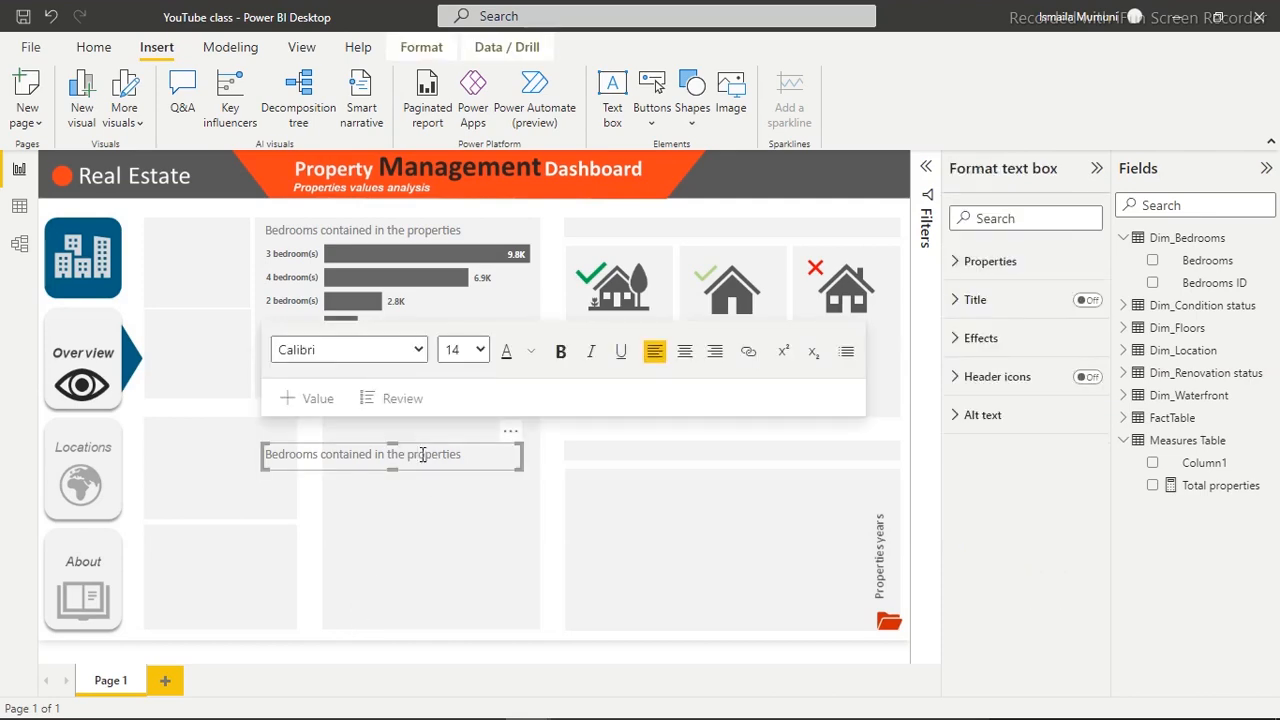
key("ctrl+a")
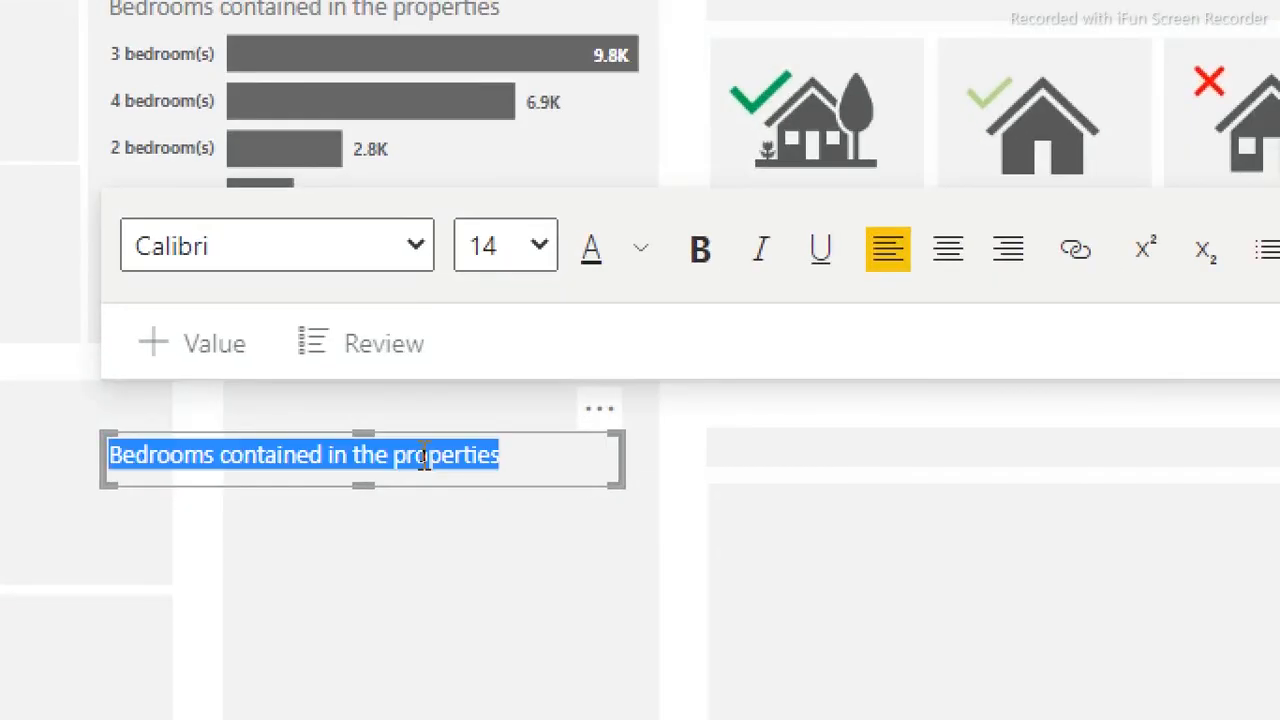
type("totatl")
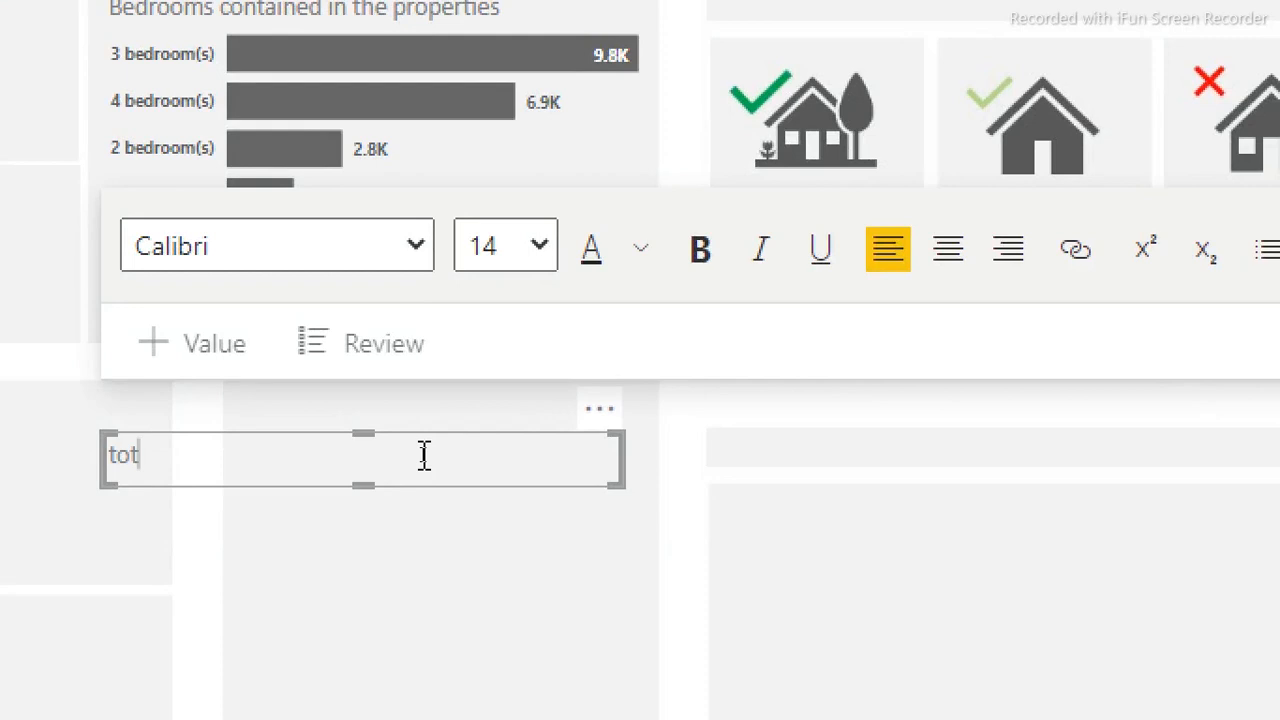
key("BackSpace")
key("BackSpace")
key("BackSpace")
key("BackSpace")
key("BackSpace")
key("BackSpace")
type("Total")
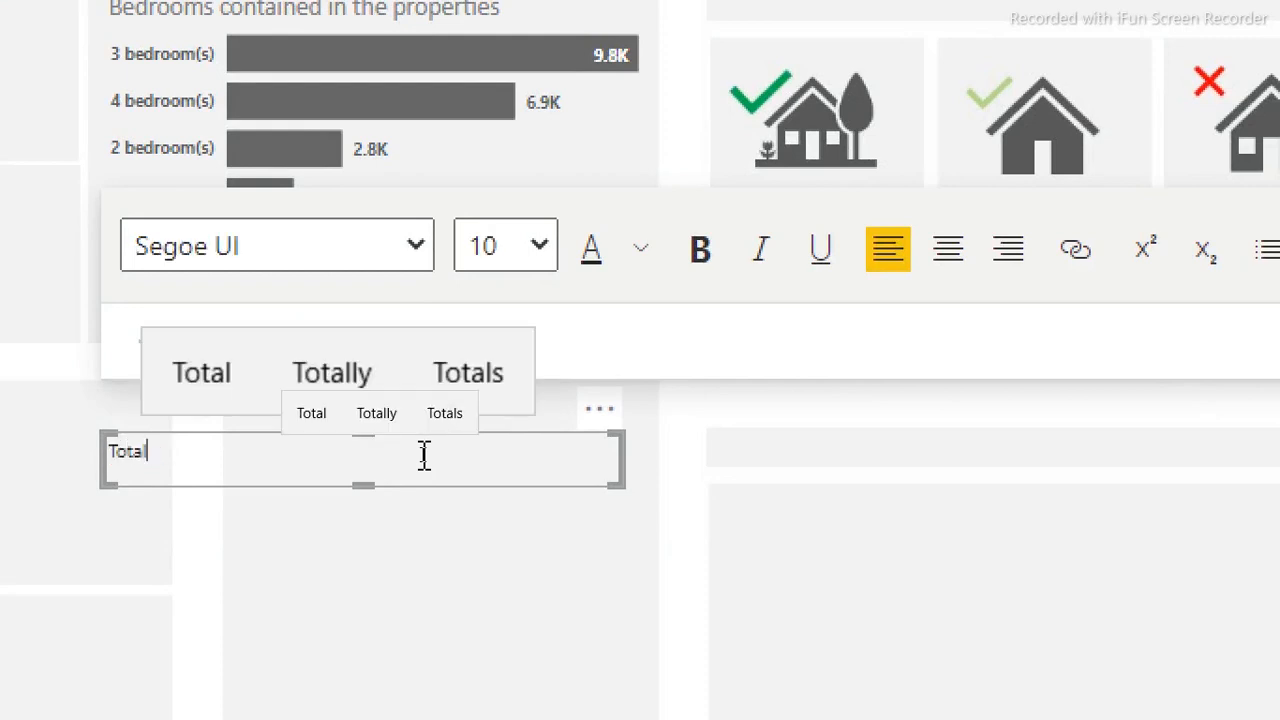
type(" prop")
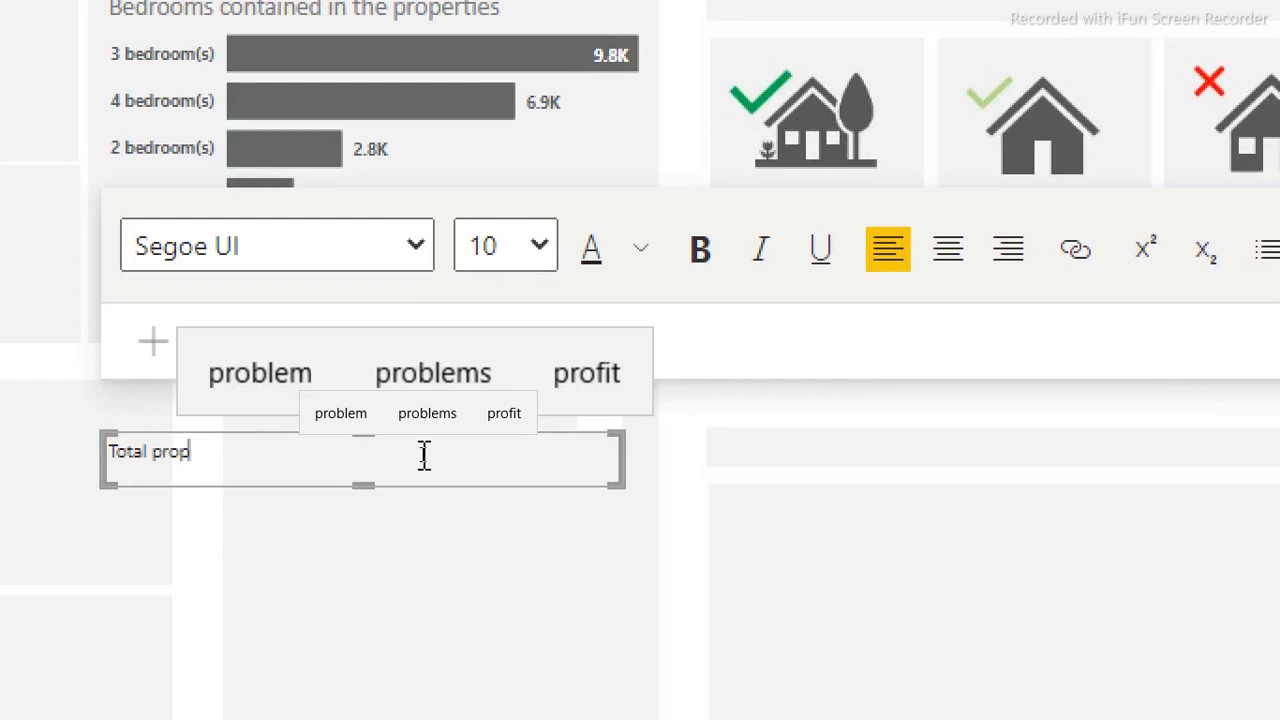
type("erties")
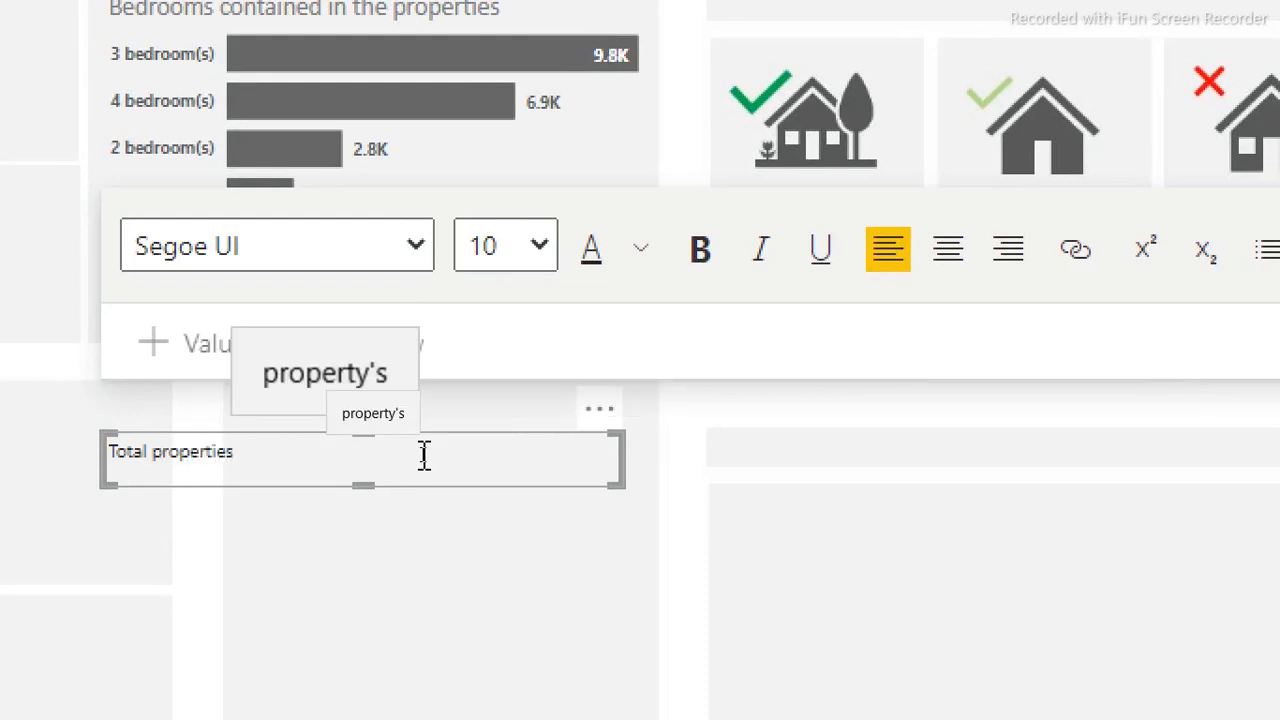
Center the "Total properties" text in its box and make it bold
key("ctrl+a")
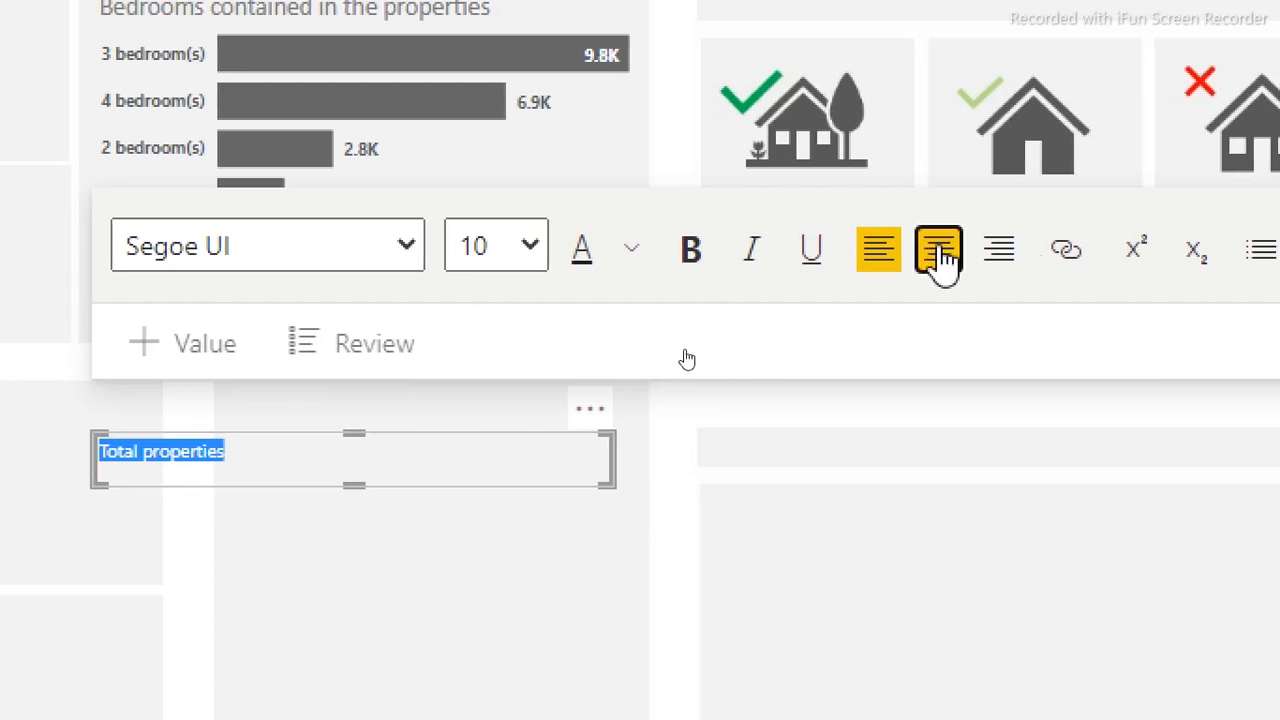
left_click(940, 255)
left_click(693, 252)
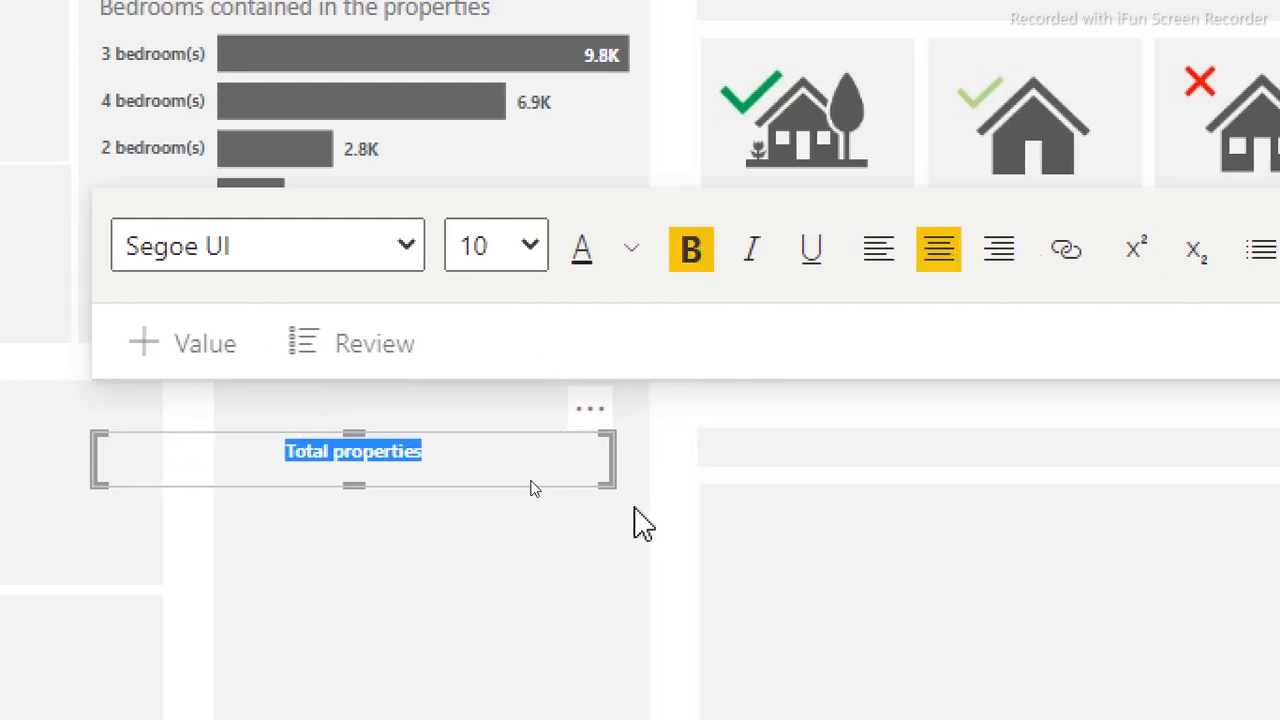
Shrink the "Total properties" text box around its text and move it into the empty area beside the chart's shortest bars
left_click_drag(606, 484, 277, 472)
left_click_drag(268, 420, 579, 218)
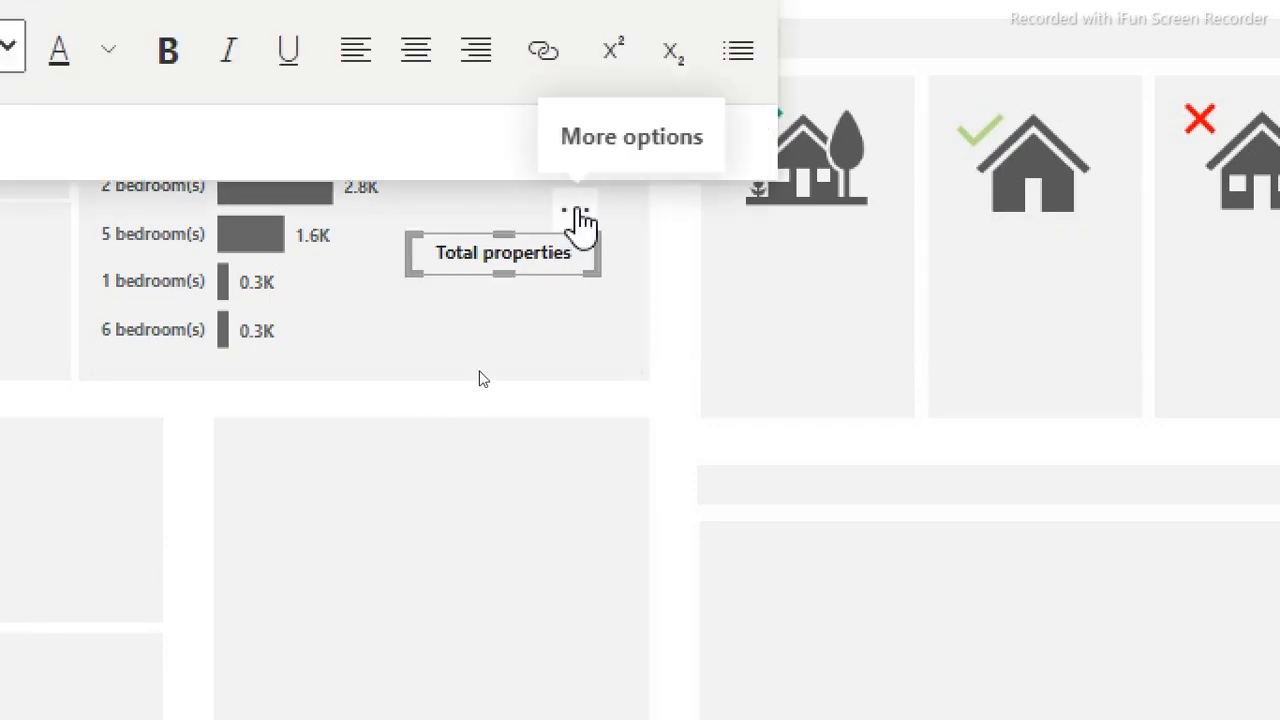
left_click(523, 514)
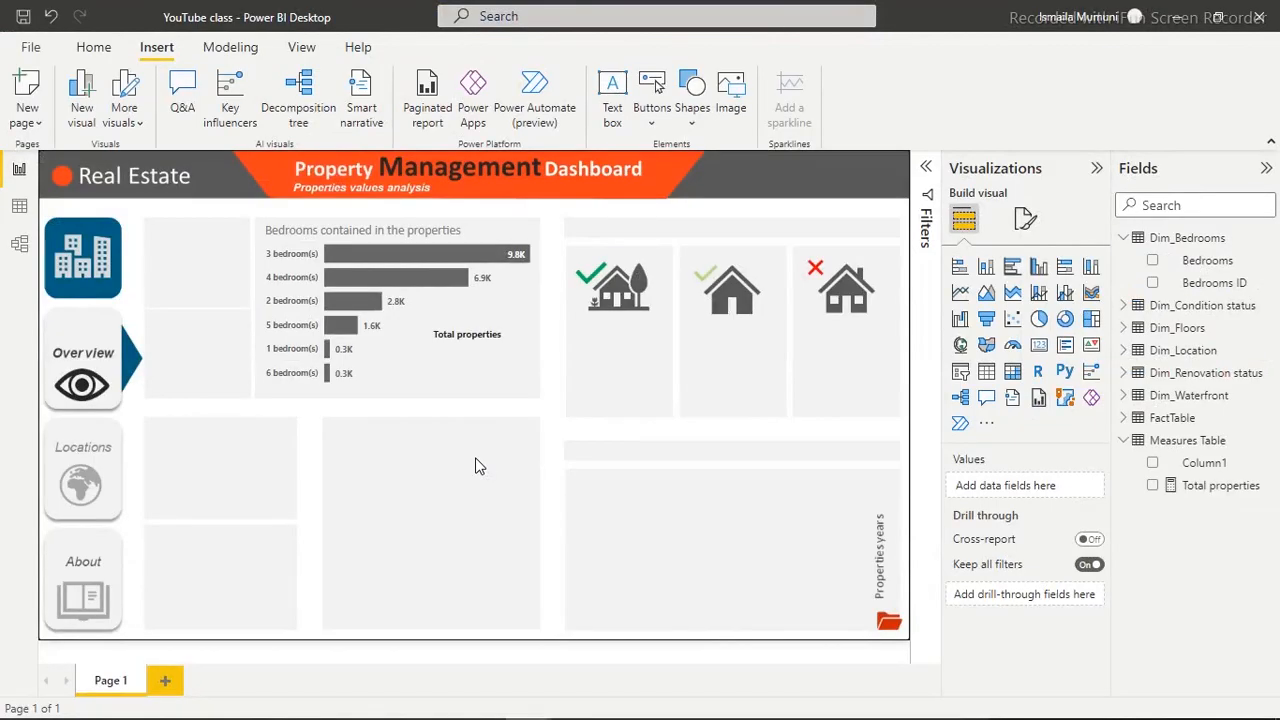
Create a card visual showing the Total properties measure and move it toward the middle of the report page
left_click(1154, 487)
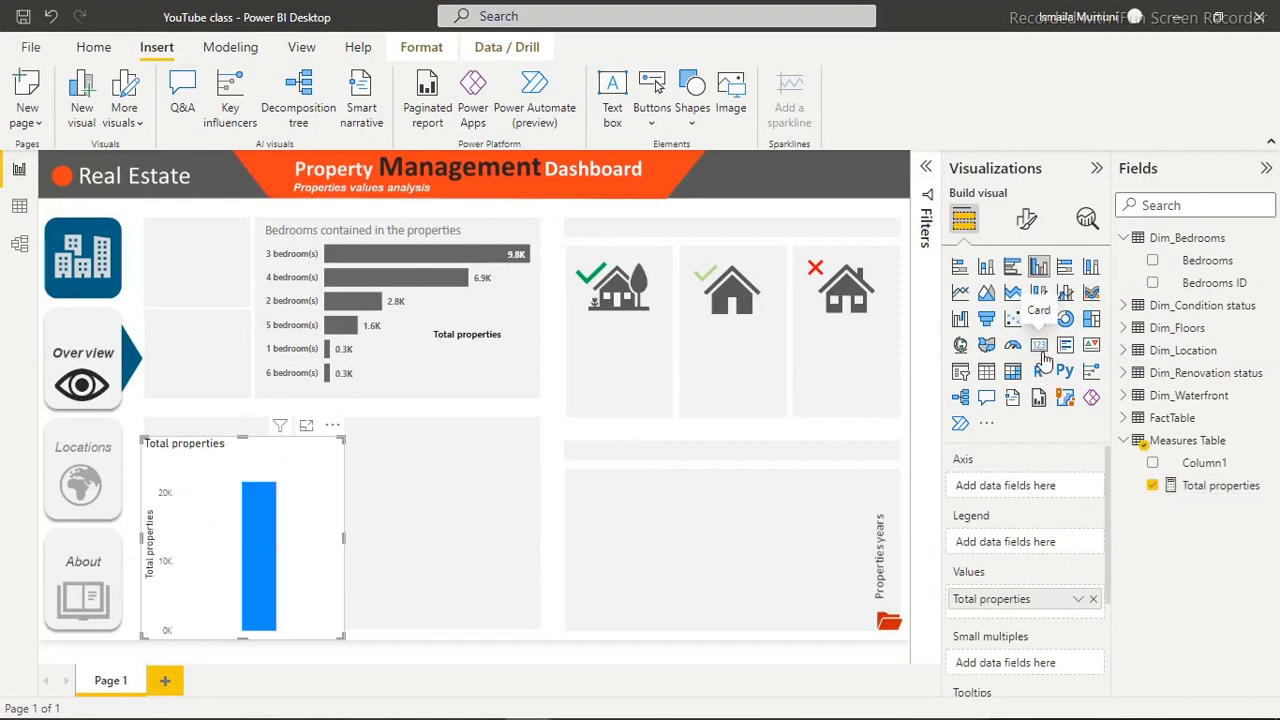
left_click(1039, 345)
left_click_drag(328, 491, 683, 400)
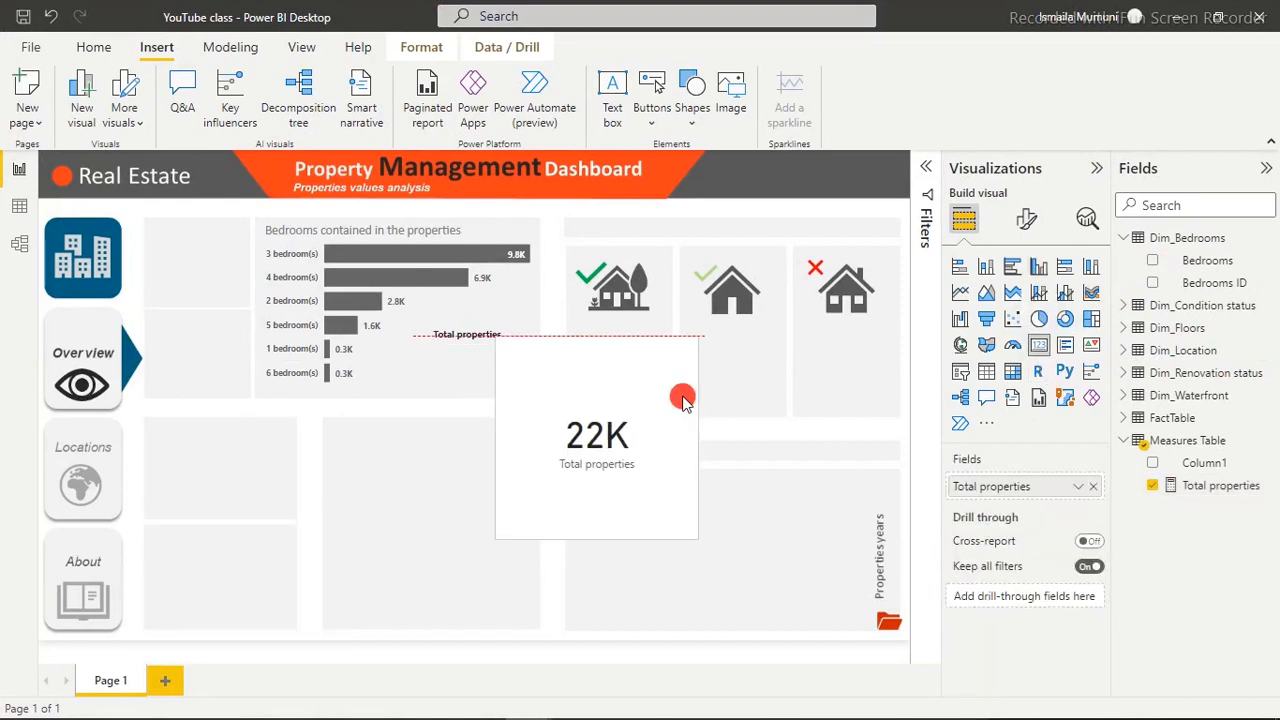
Turn off the card's category label and make its callout value bold and dark navy blue
left_click(1027, 220)
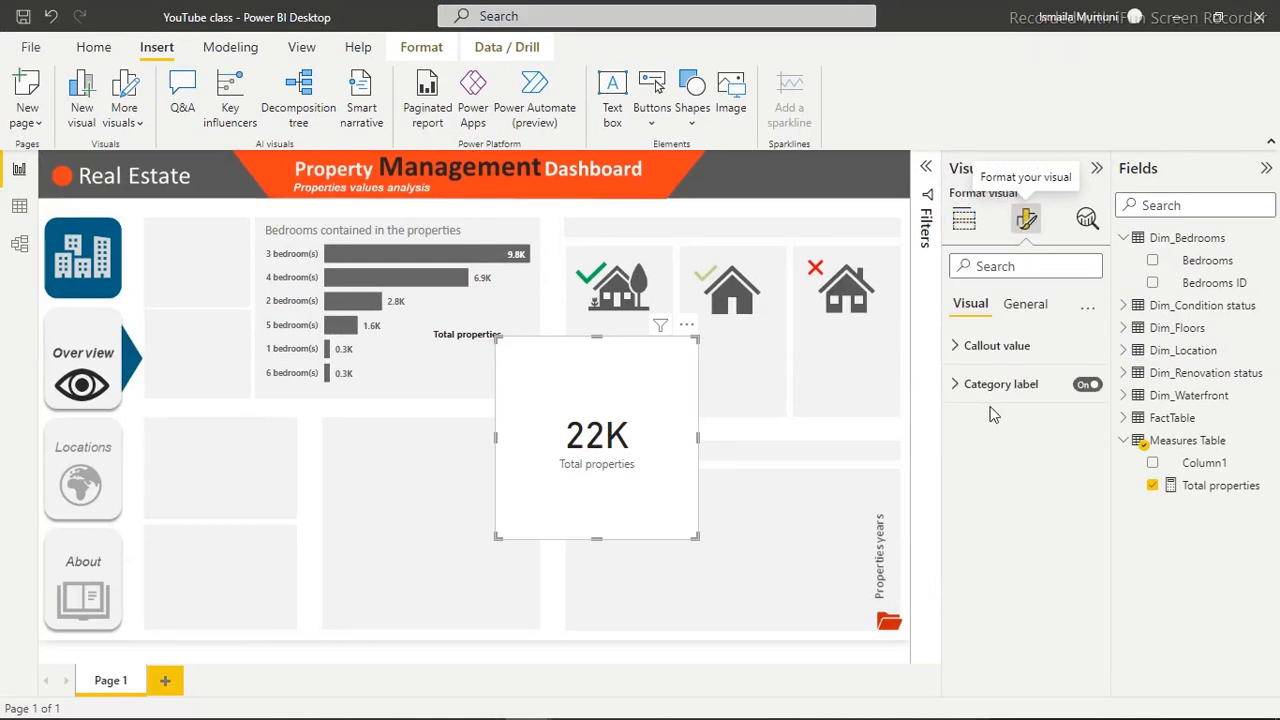
left_click(1087, 389)
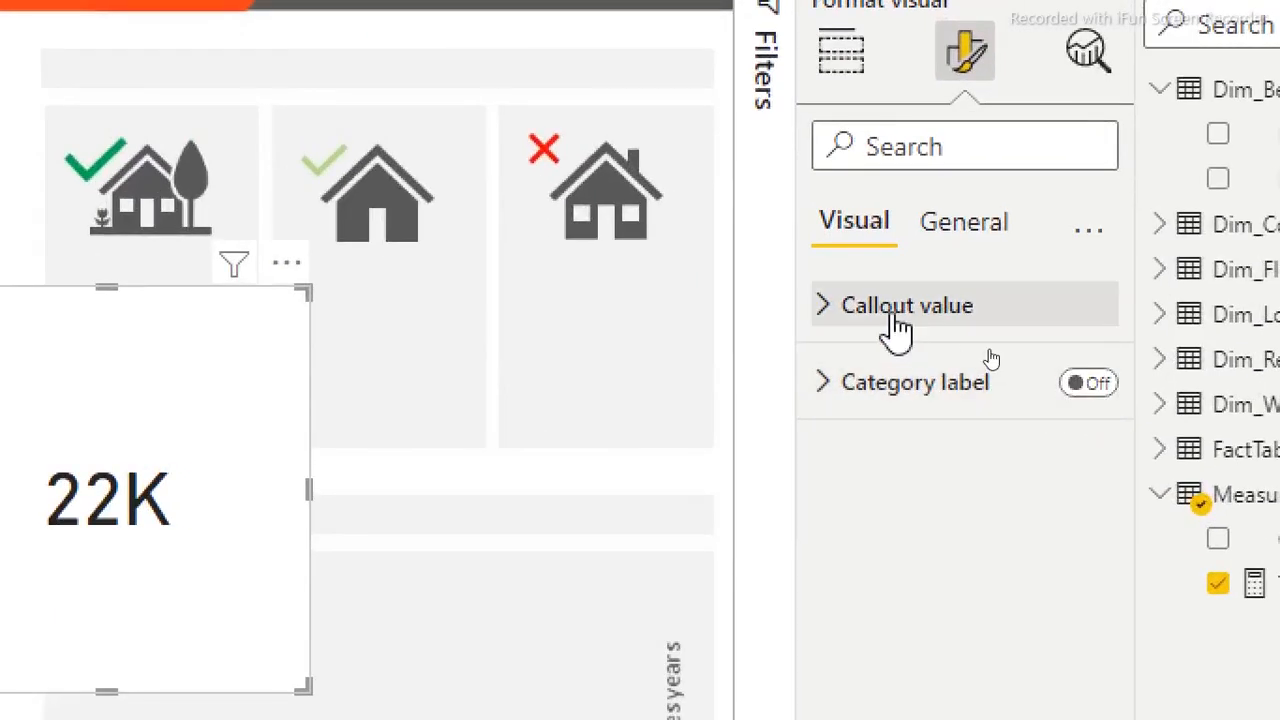
left_click(903, 325)
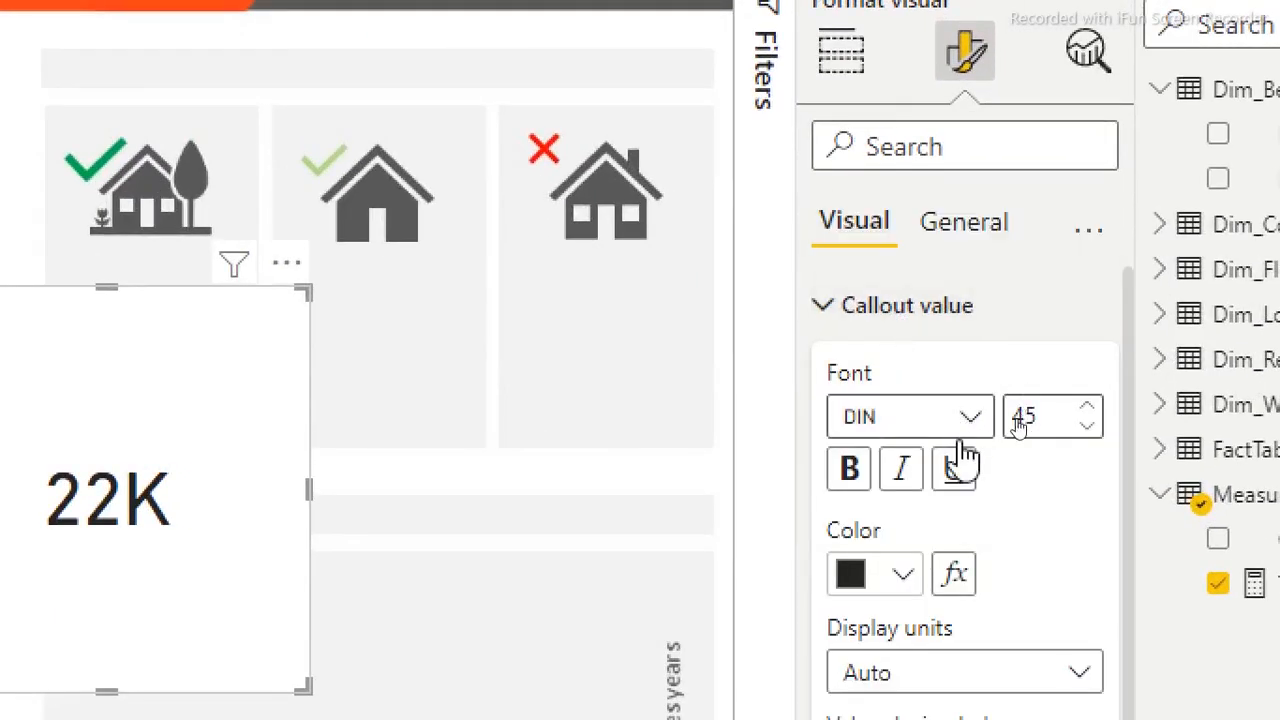
left_click(849, 470)
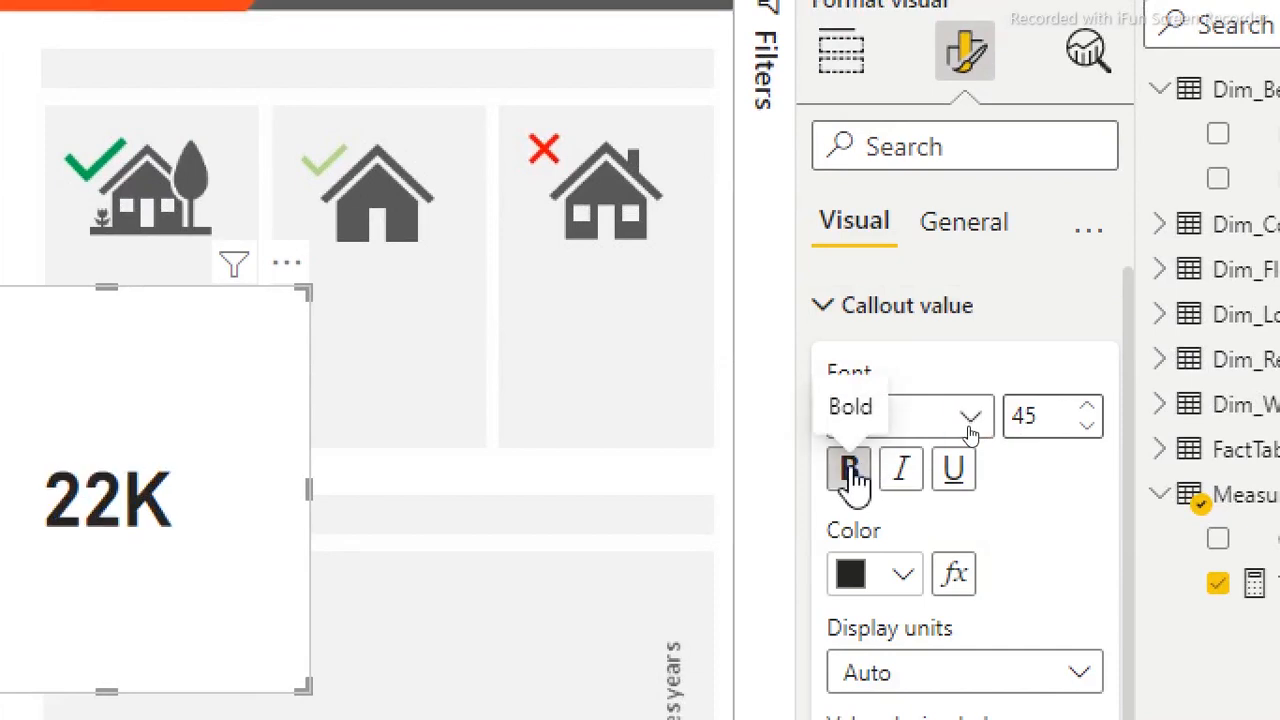
left_click(904, 580)
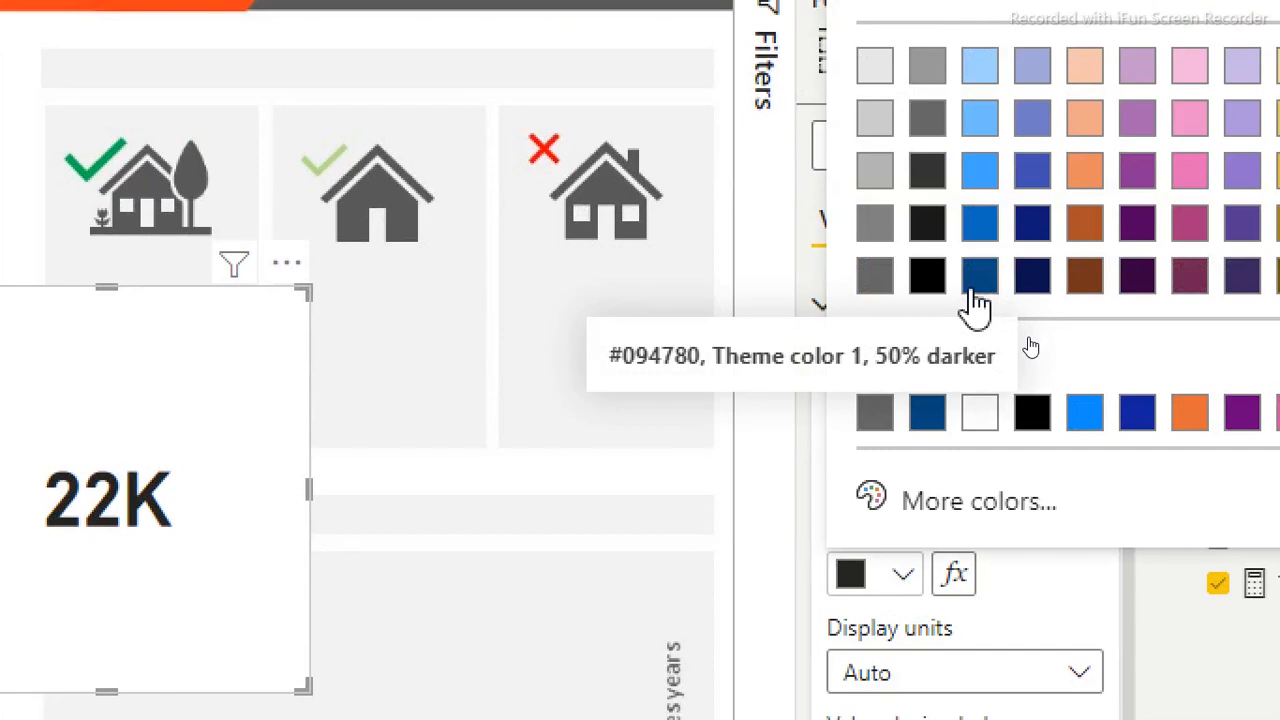
left_click(1030, 282)
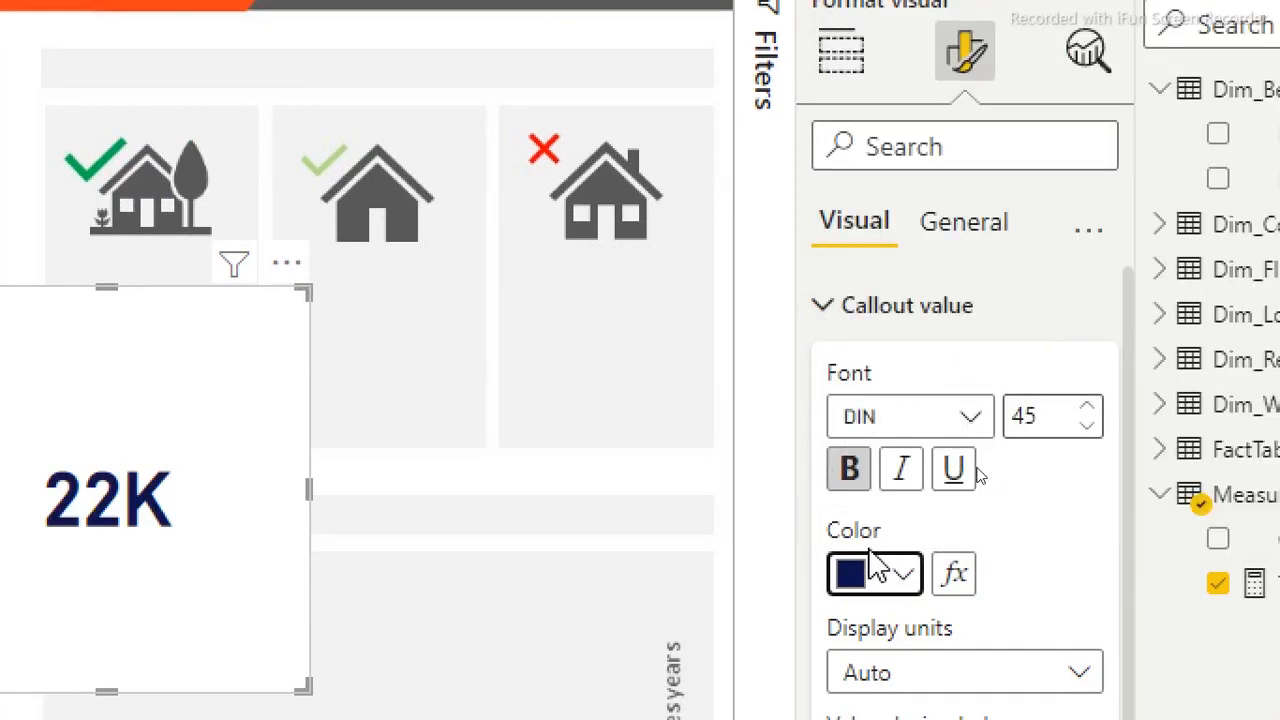
Turn off the background of the total properties card
left_click(957, 232)
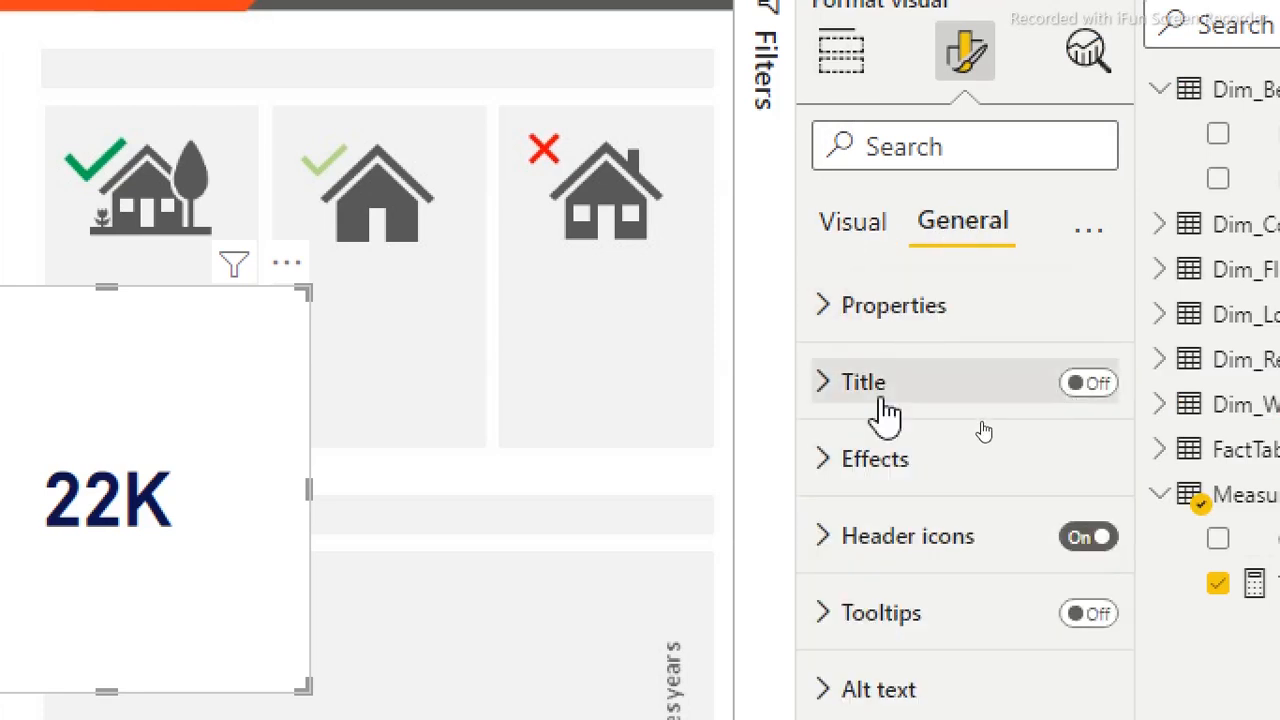
left_click(881, 481)
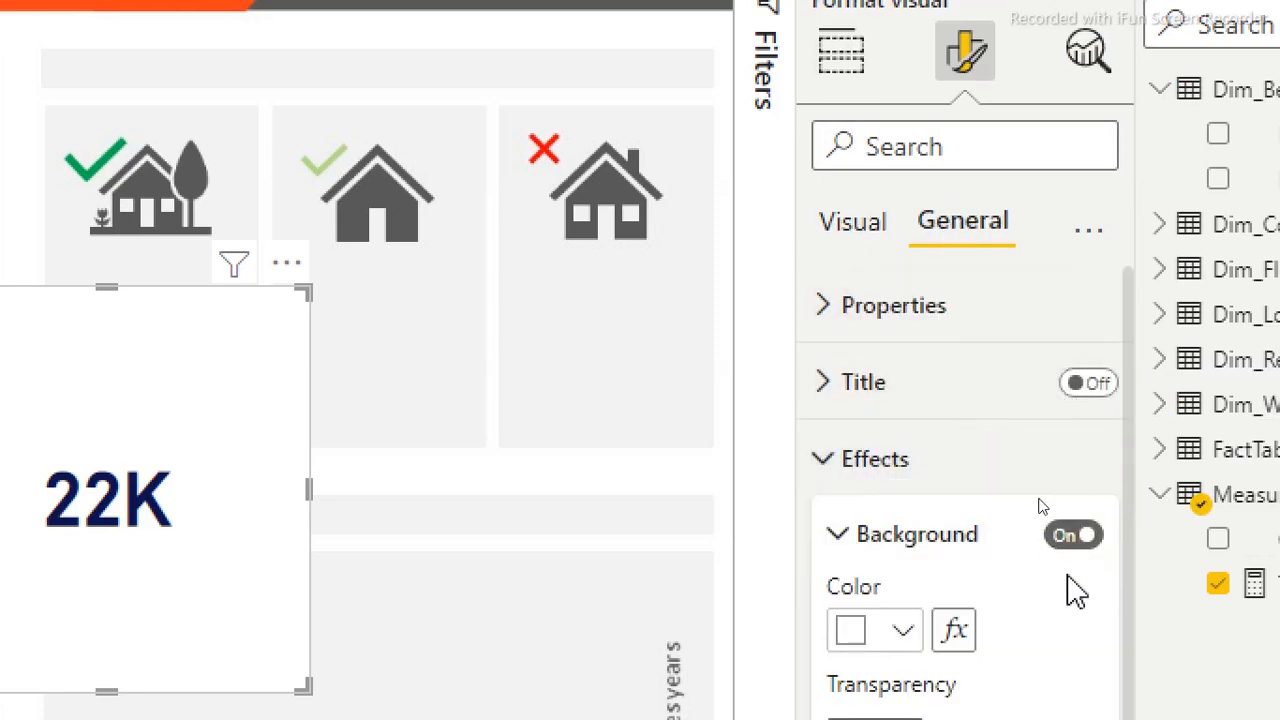
left_click(1085, 540)
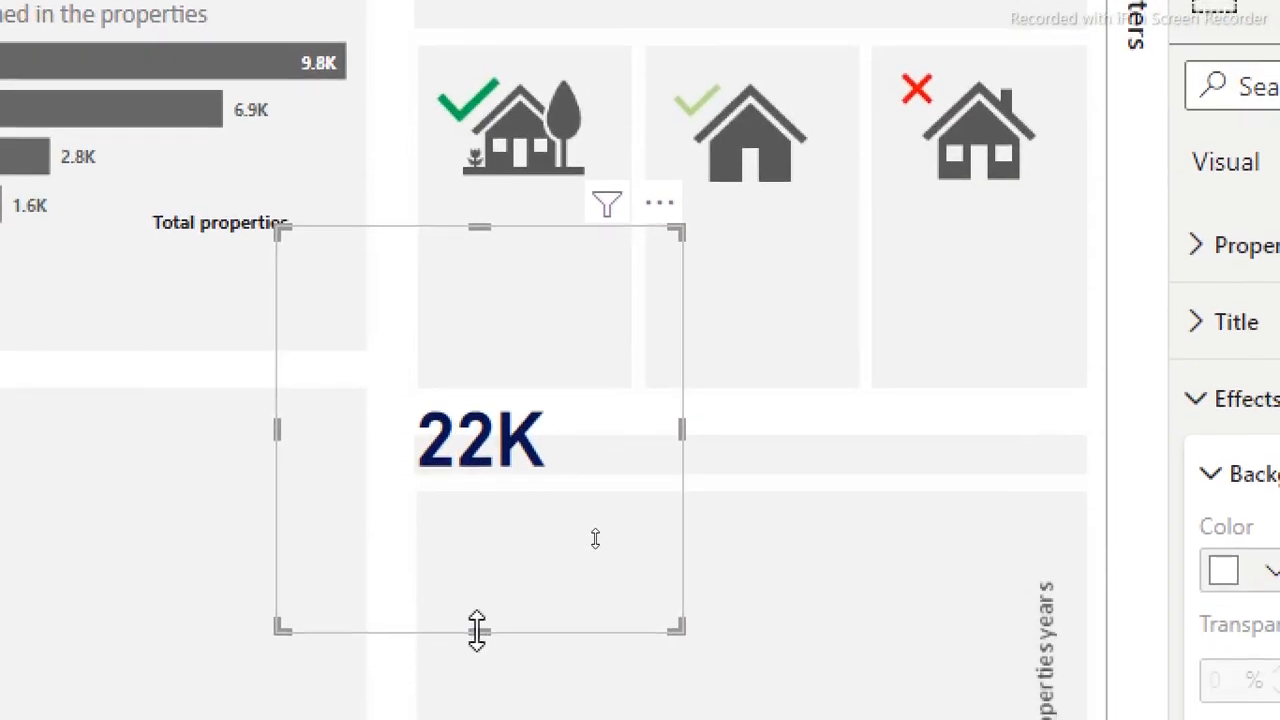
Shrink the total properties card tightly around its number and place it directly under the "Total properties" heading
left_click_drag(477, 680, 483, 441)
left_click_drag(483, 390, 471, 340)
left_click_drag(605, 297, 336, 275)
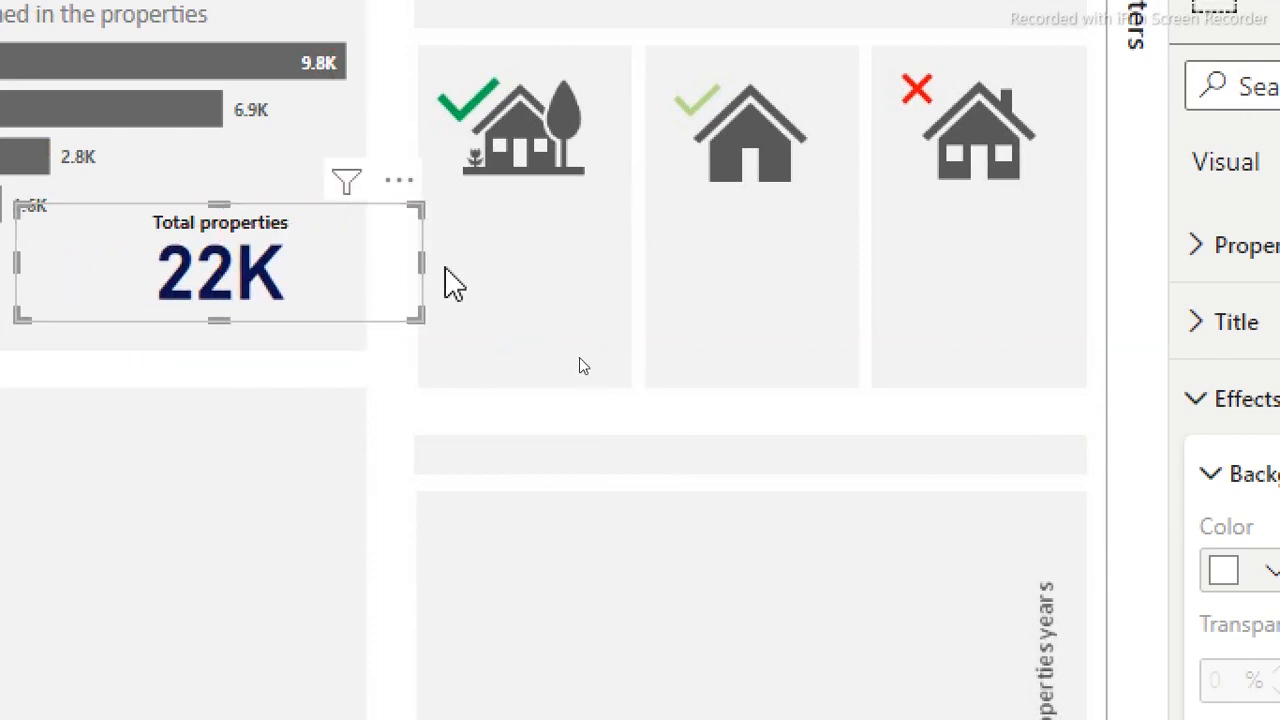
left_click_drag(420, 262, 296, 313)
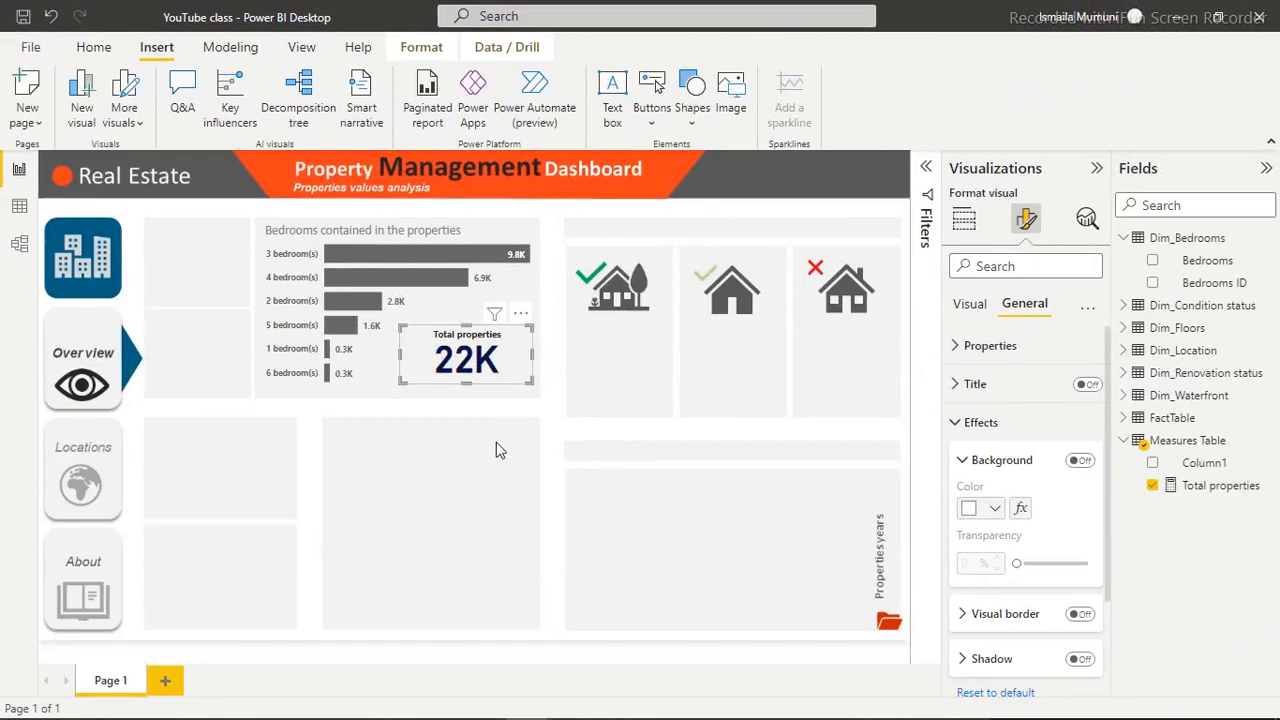
Place a "waterfront status" text box at the top of each of the two small panels beside the bedrooms chart, and deselect them
left_click(277, 440)
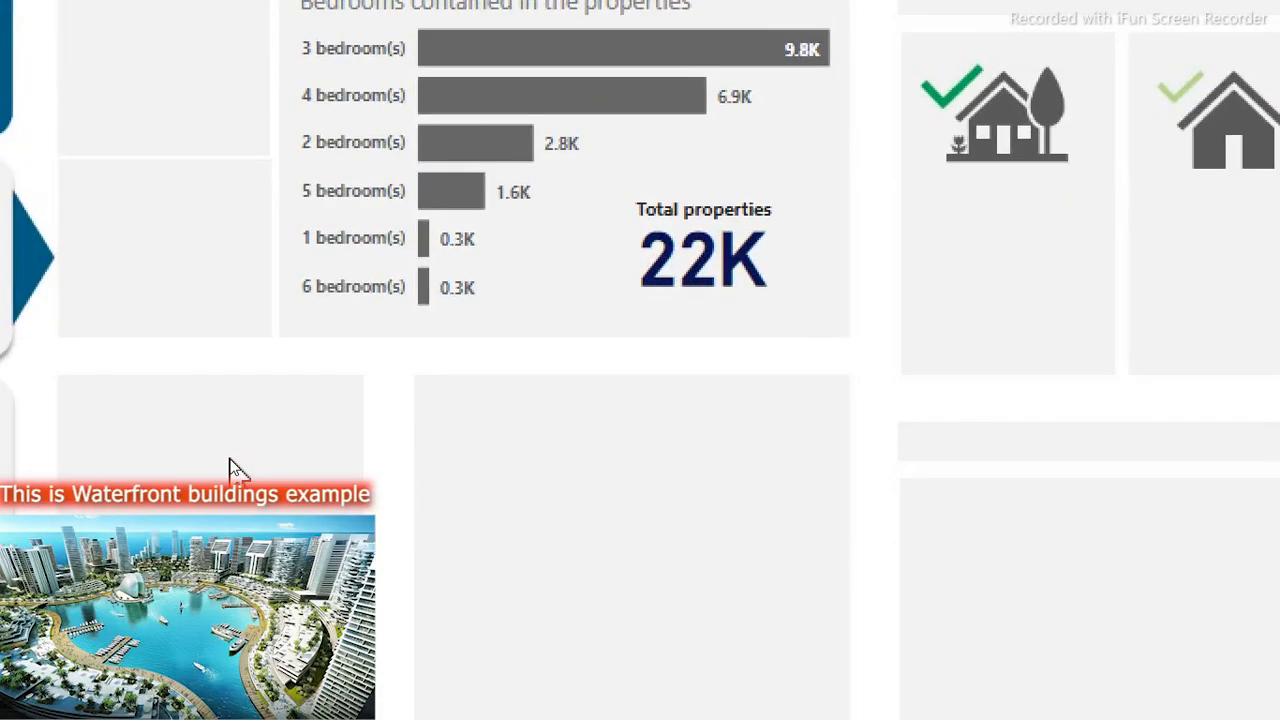
key("ctrl+v")
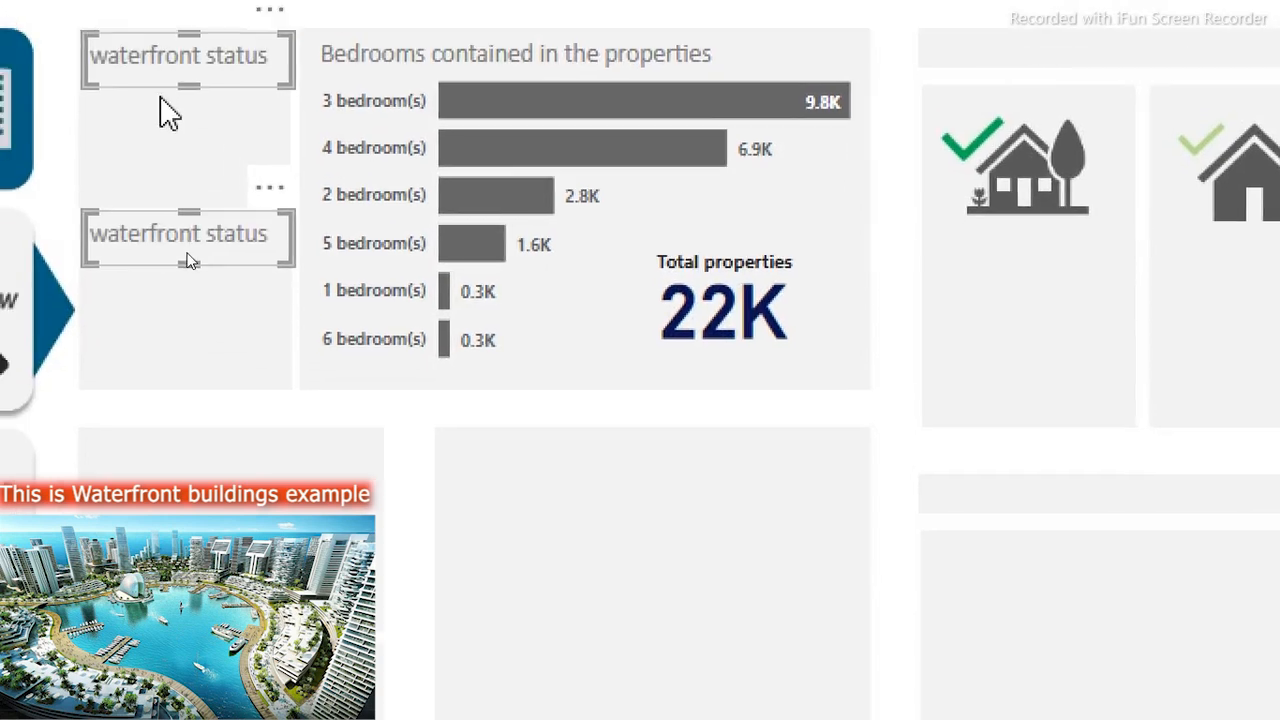
left_click(182, 138)
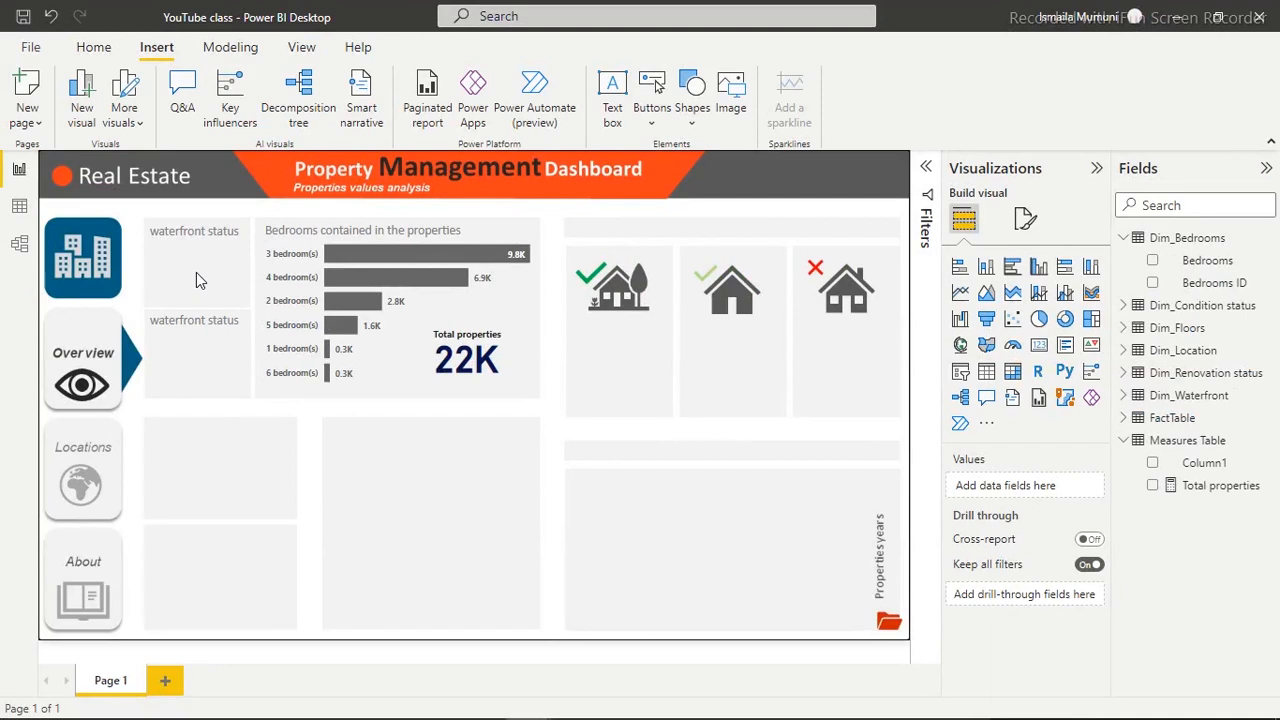
Create a new measure in the Measures Table named "Waterfront yes" and begin its formula with CALCULATE([Total properties],
left_click(1225, 490)
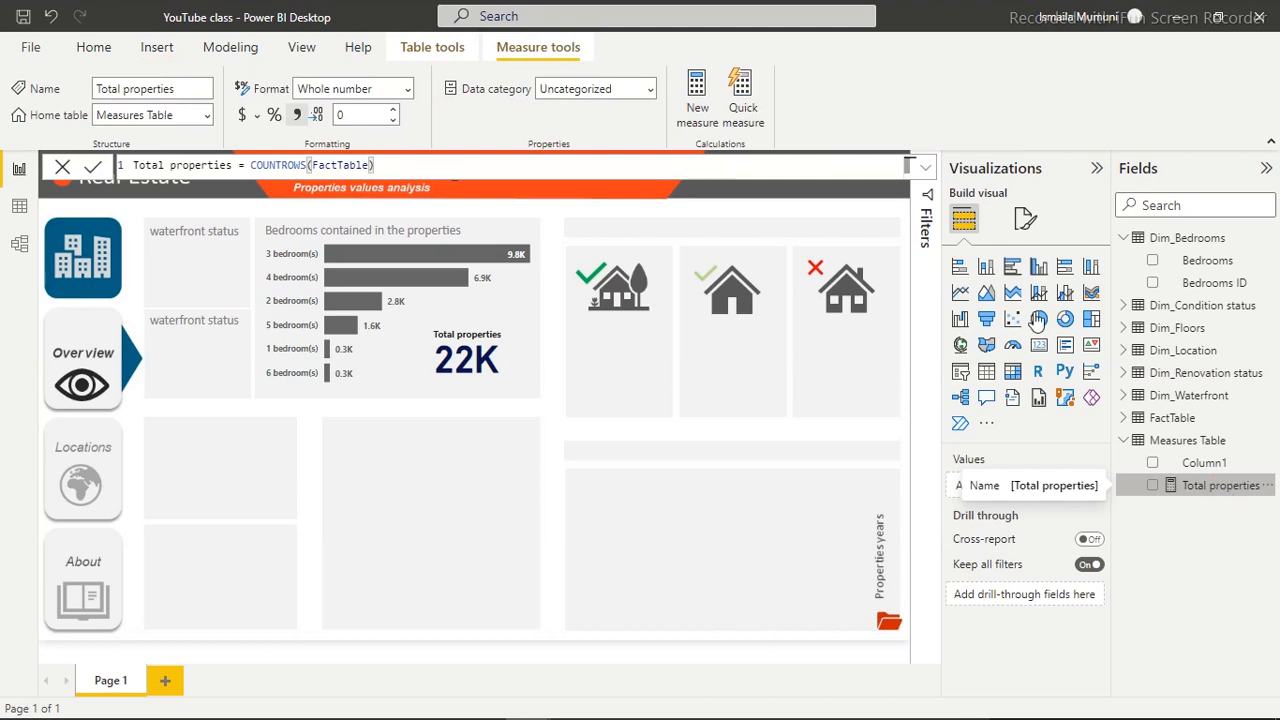
left_click(700, 100)
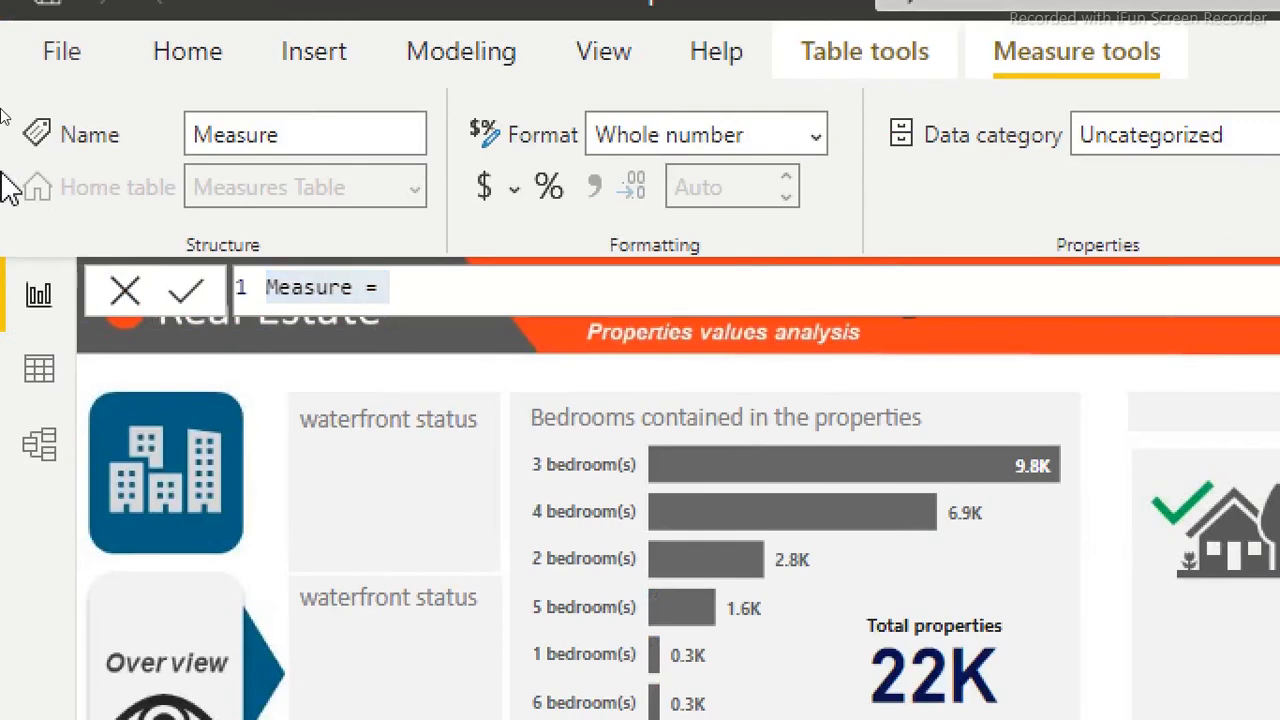
type("Wat")
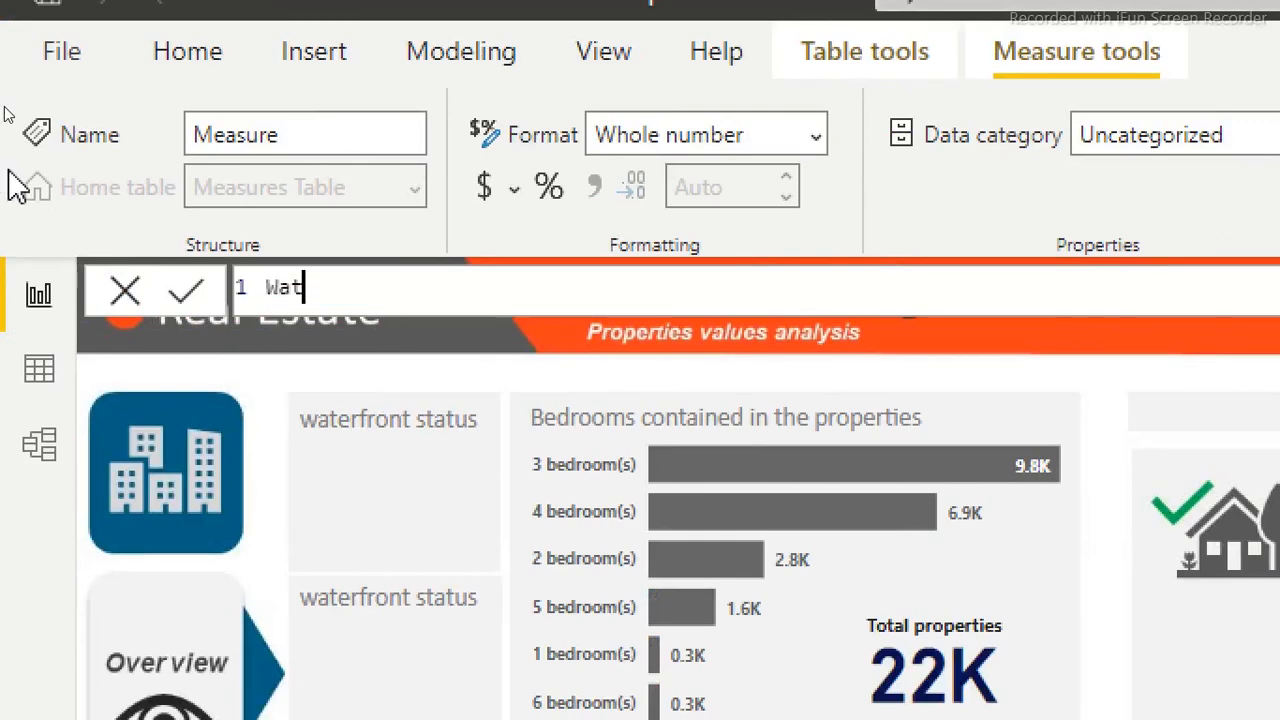
type("erfro")
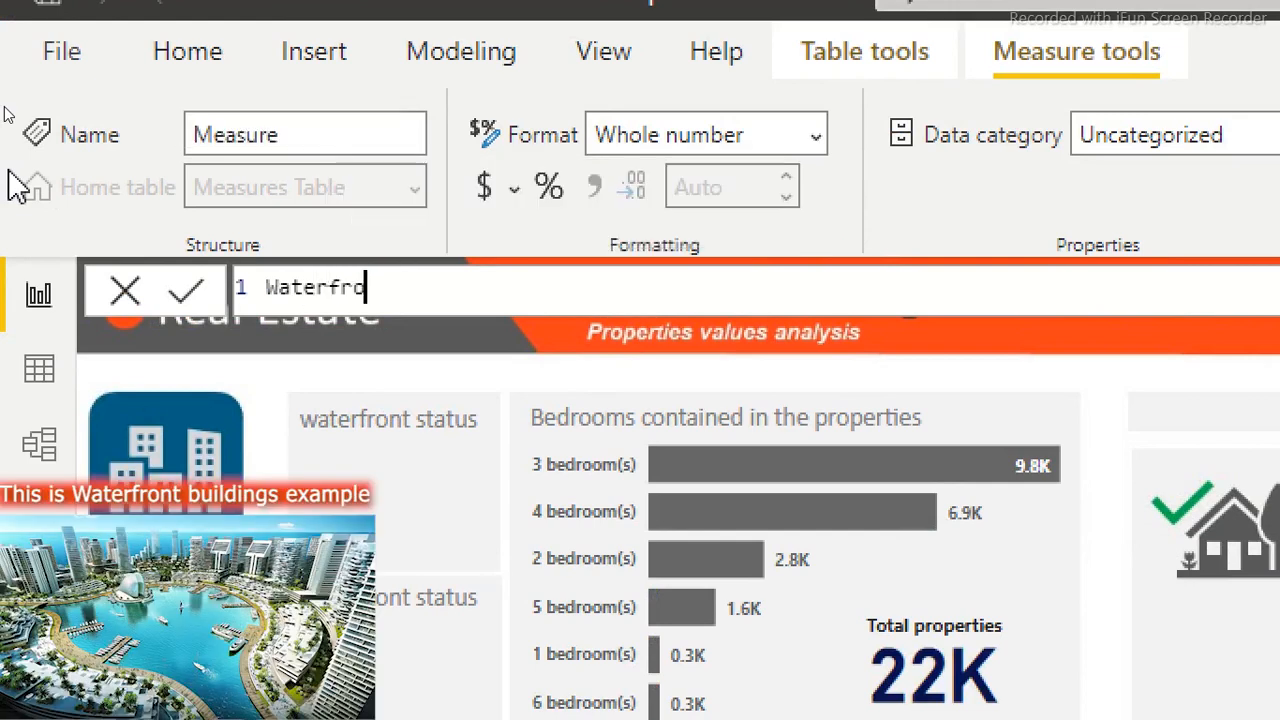
type("nt yes")
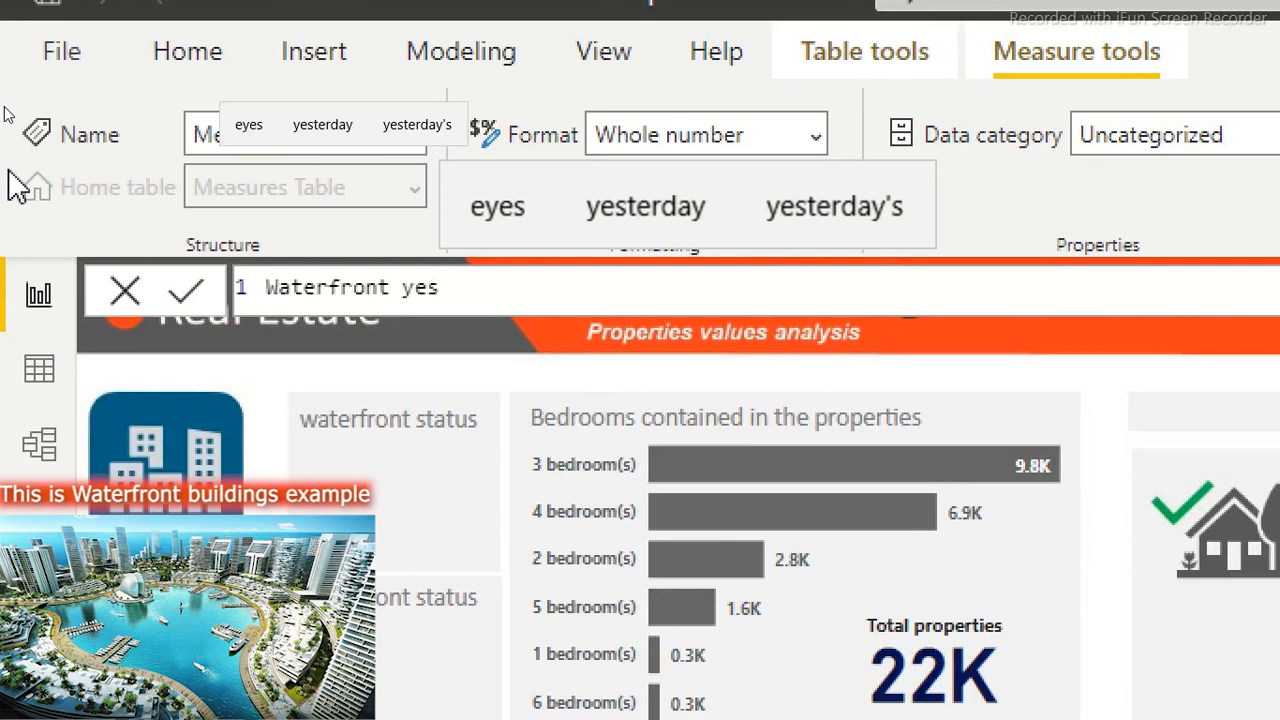
type("=")
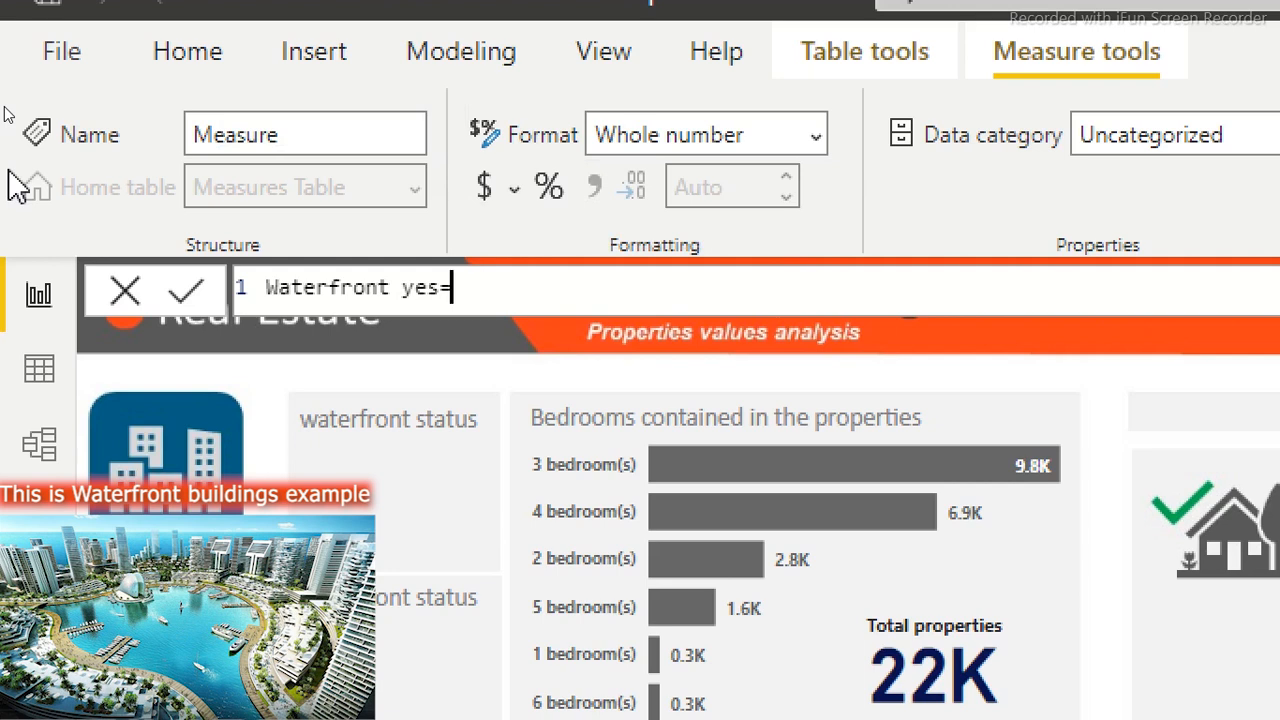
type("cal")
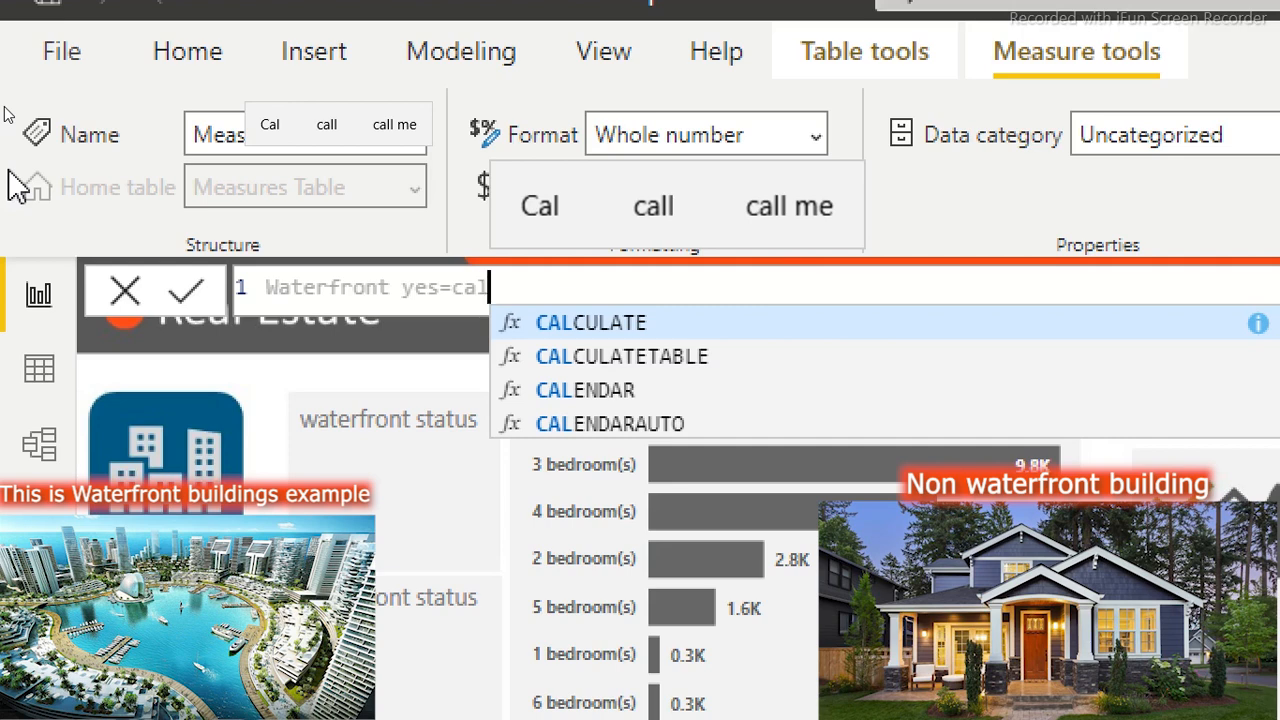
key("Tab")
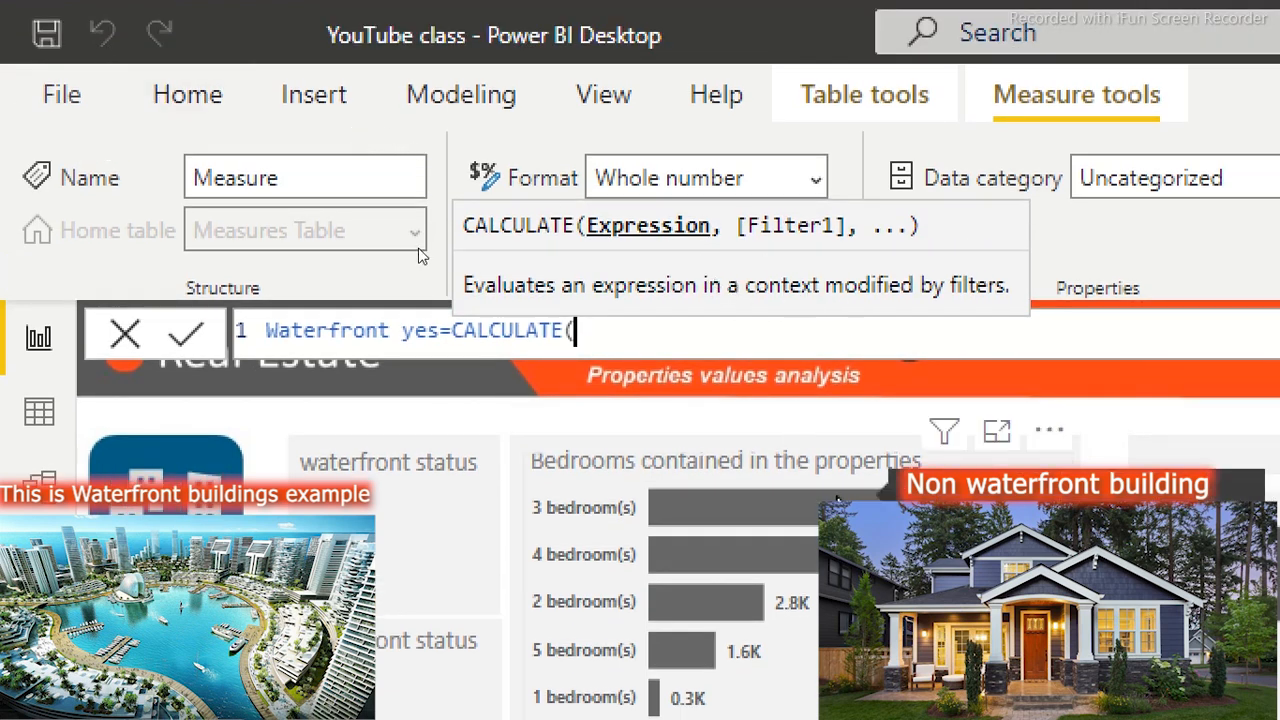
type("totl")
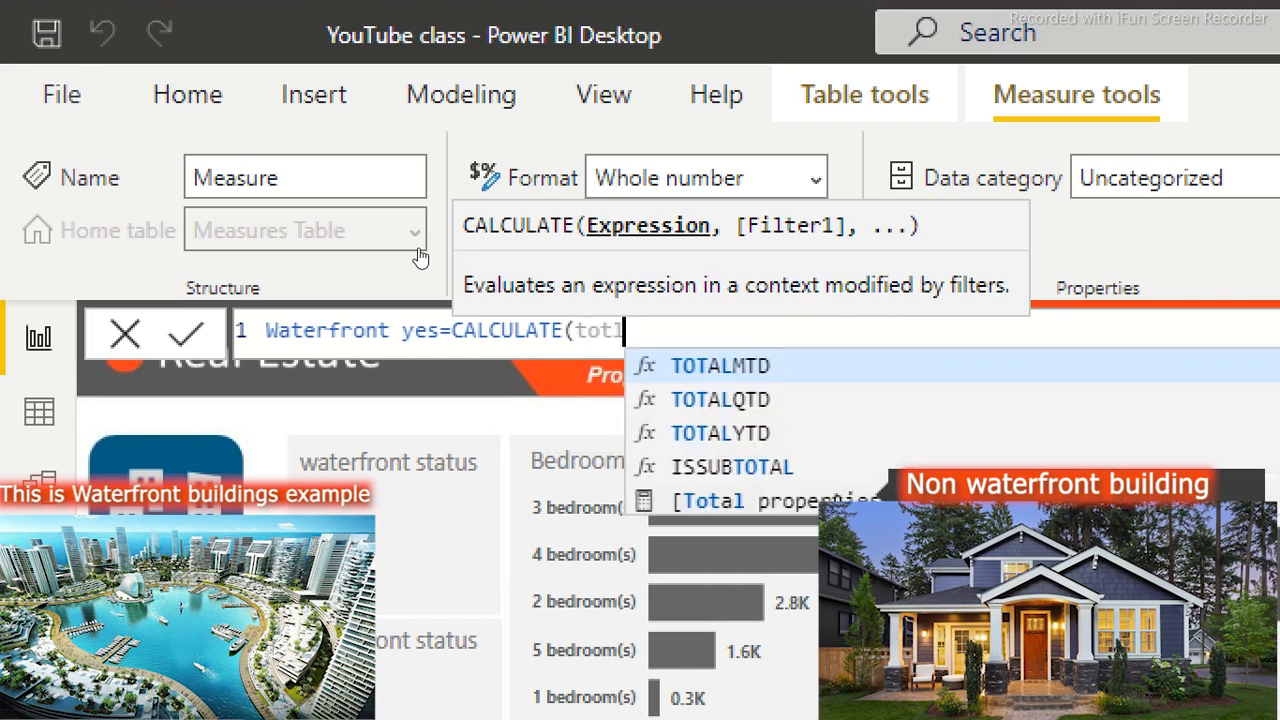
left_click(837, 500)
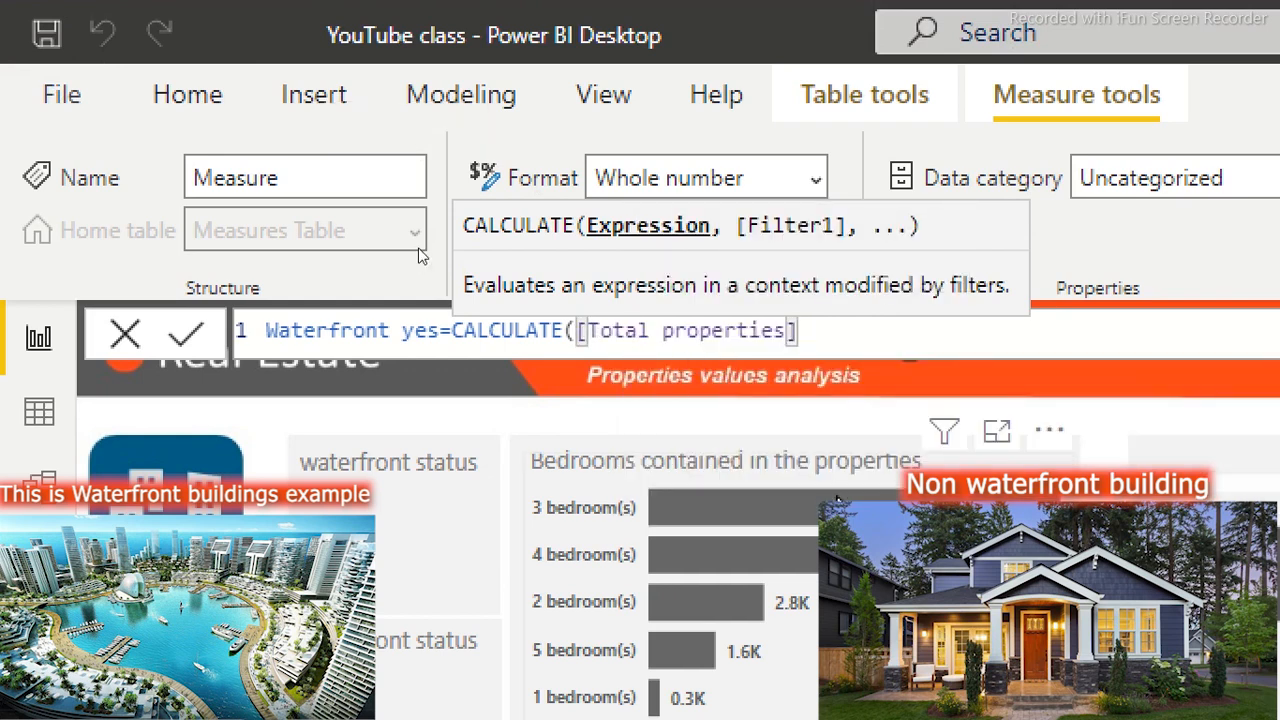
type(",")
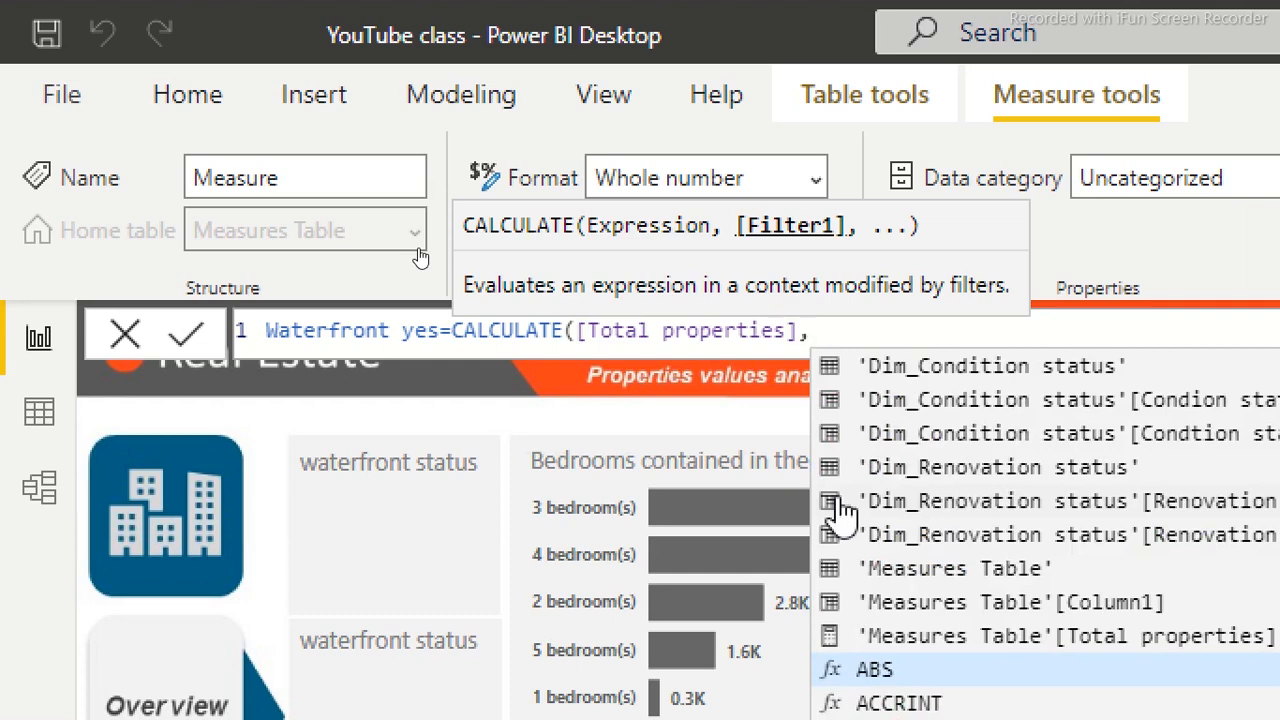
Complete the "Waterfront yes" formula with the filter argument FILTER(FactTable,FactTable[Waterfront ID]=1)) and commit the measure
type("fil")
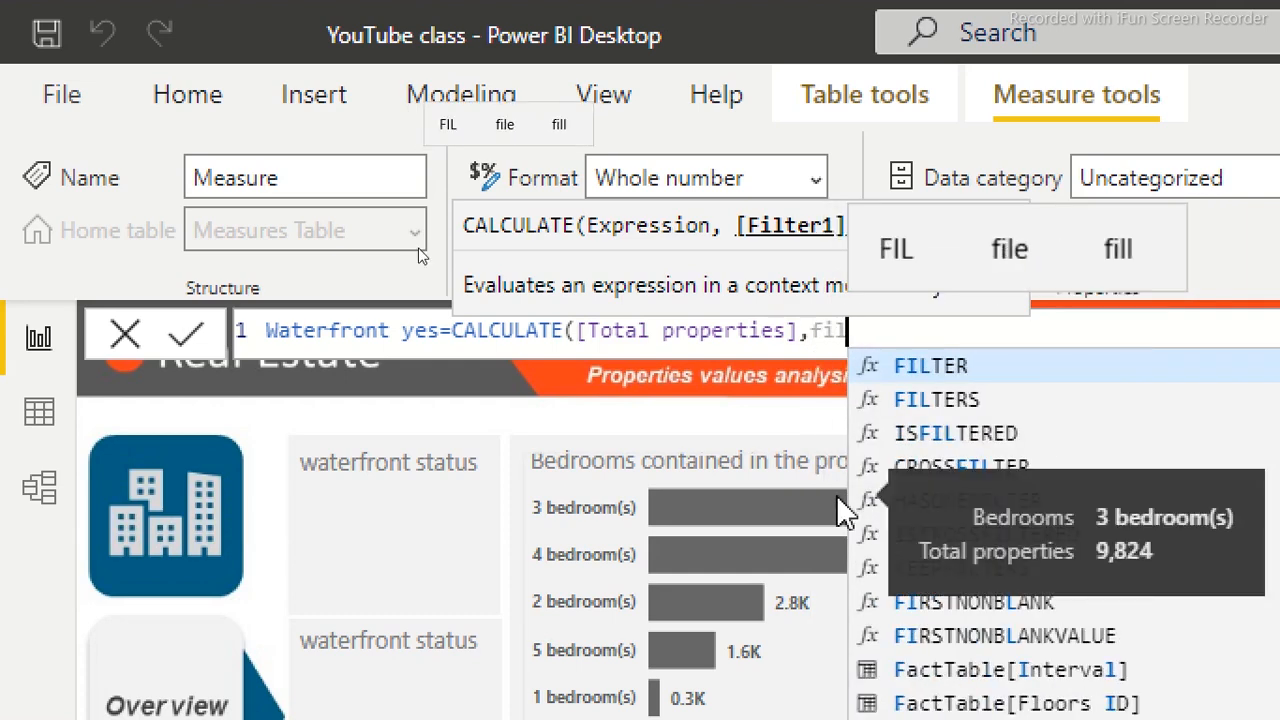
key("Tab")
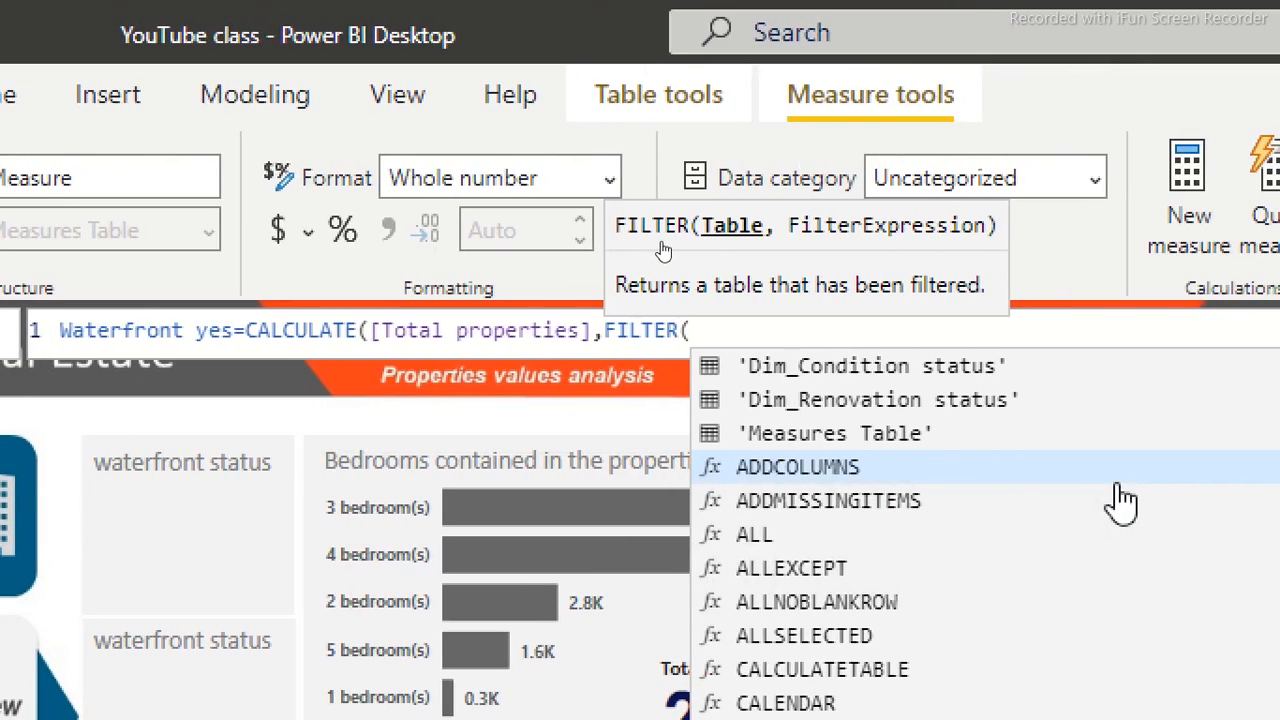
type("Fac")
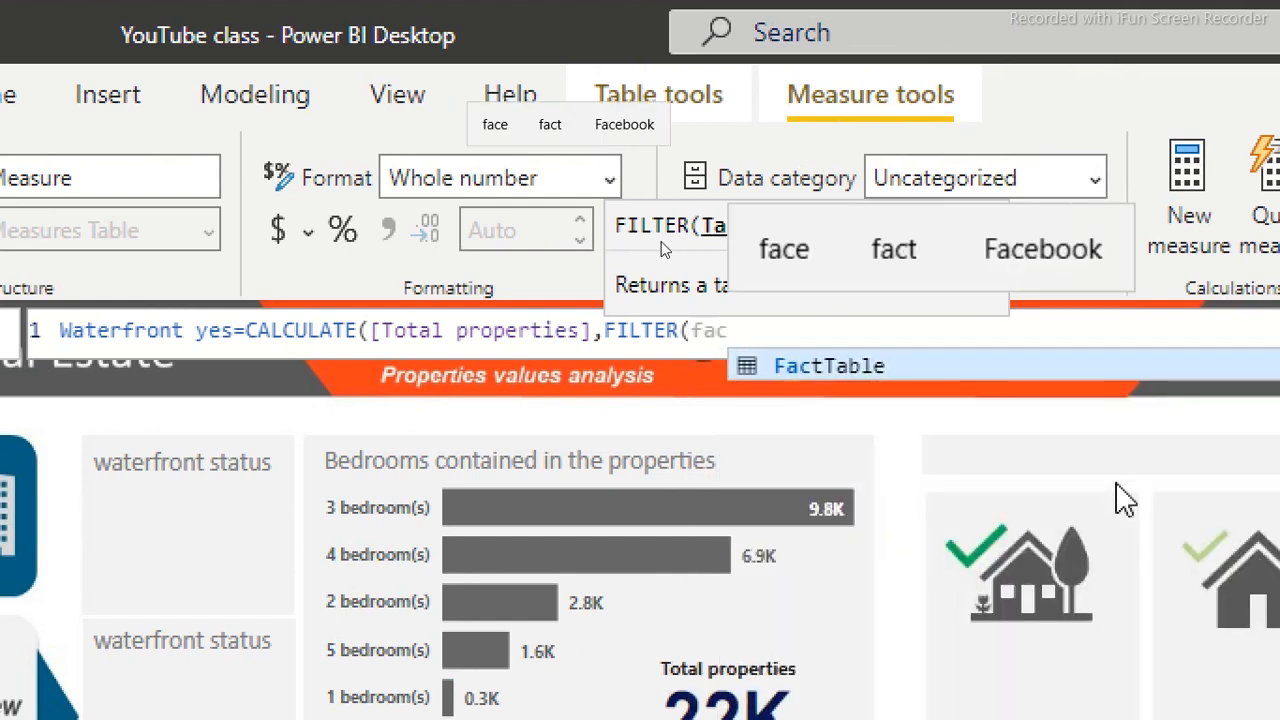
key("Tab")
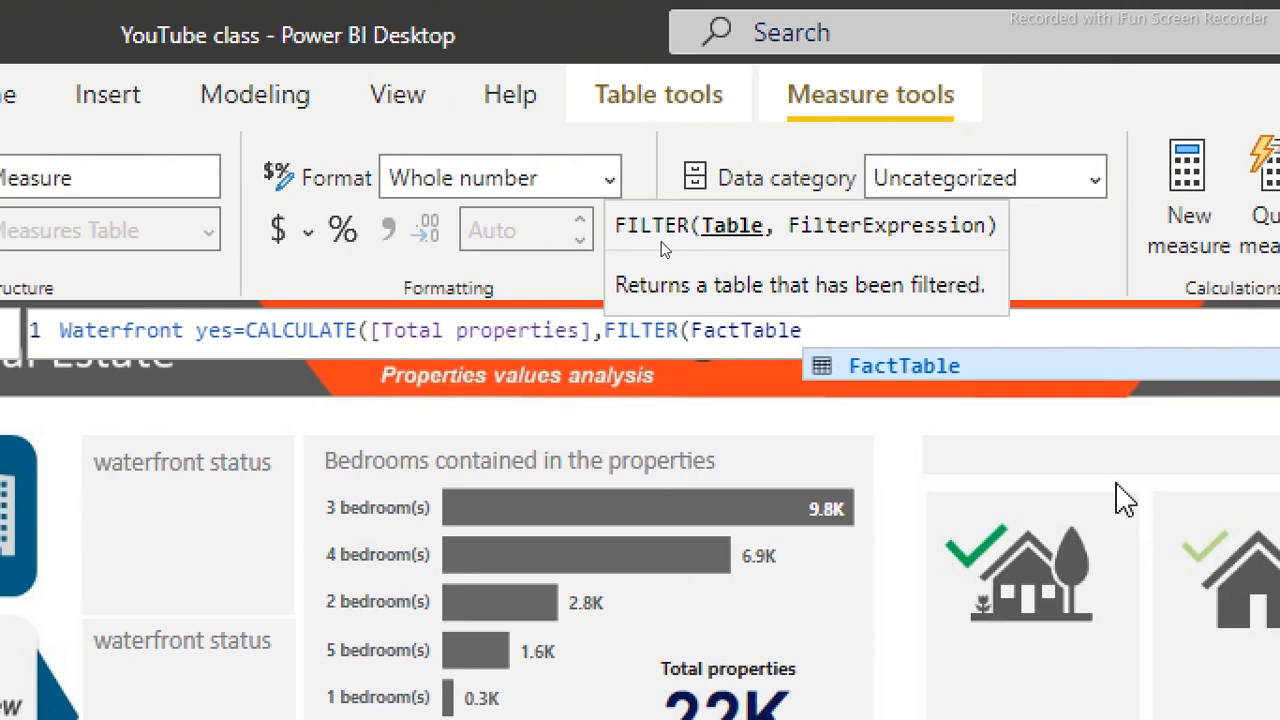
type(",")
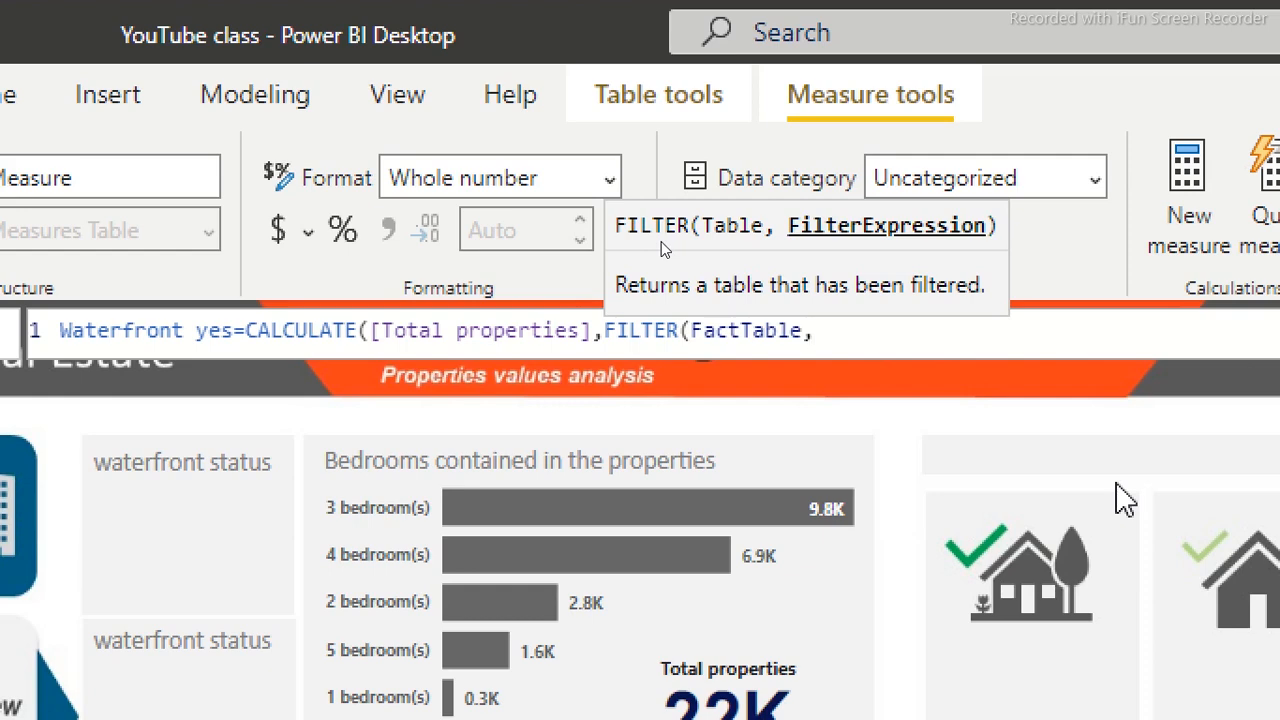
type("fa")
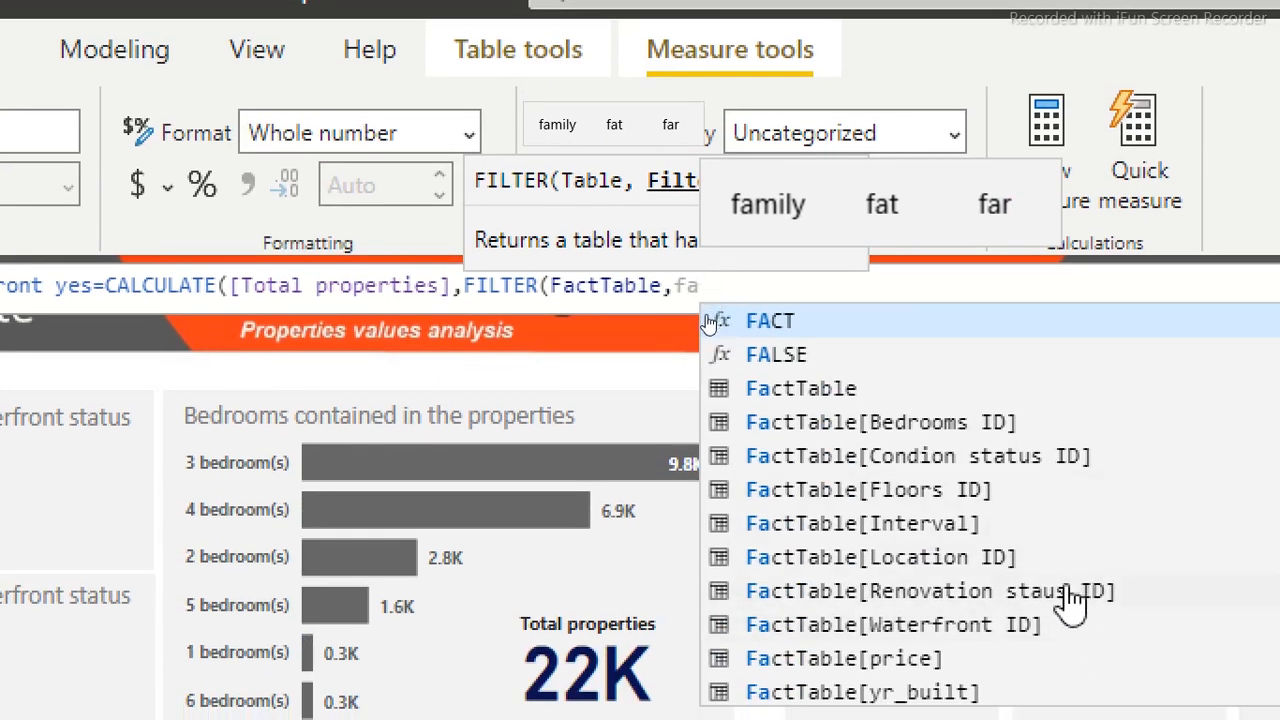
left_click(957, 630)
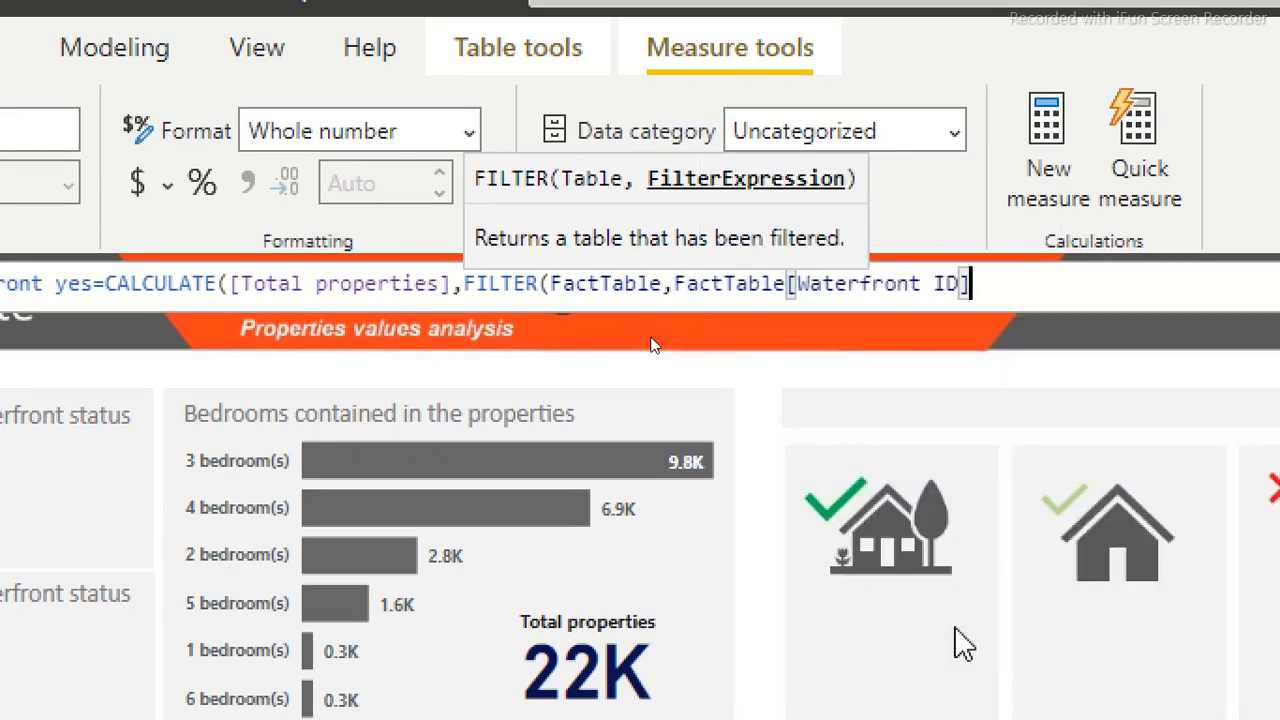
type("=")
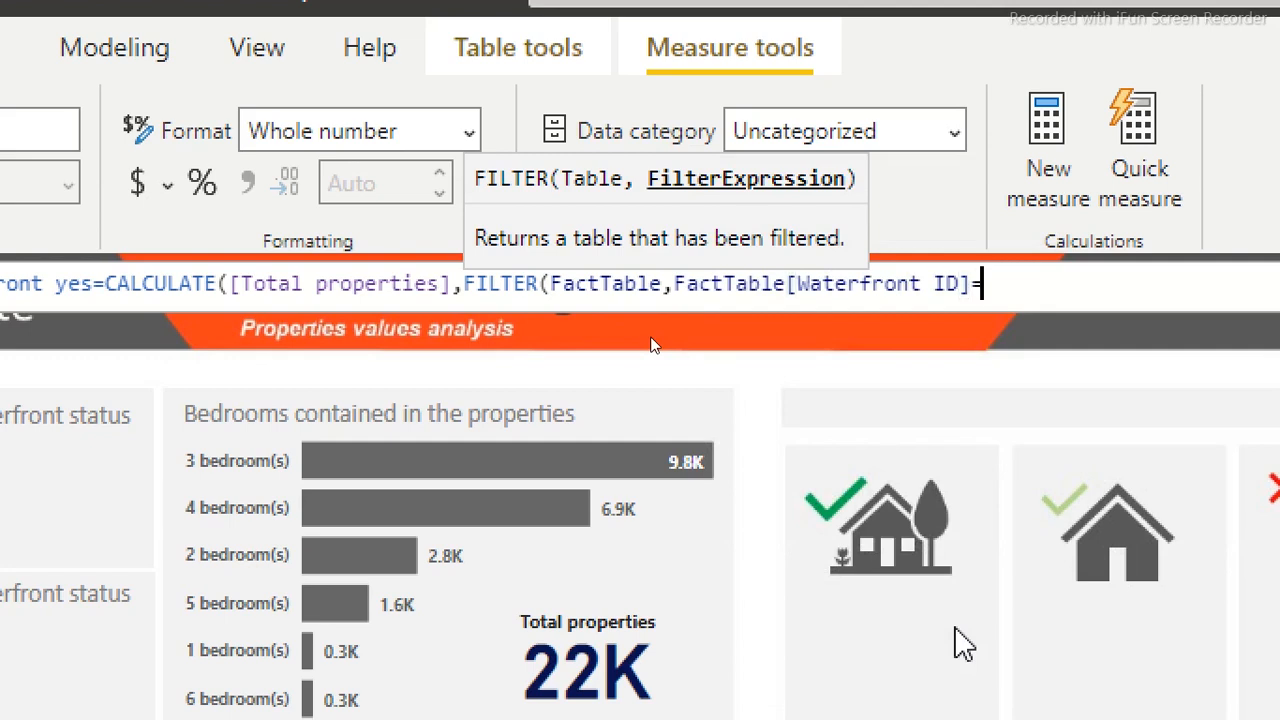
type("1)")
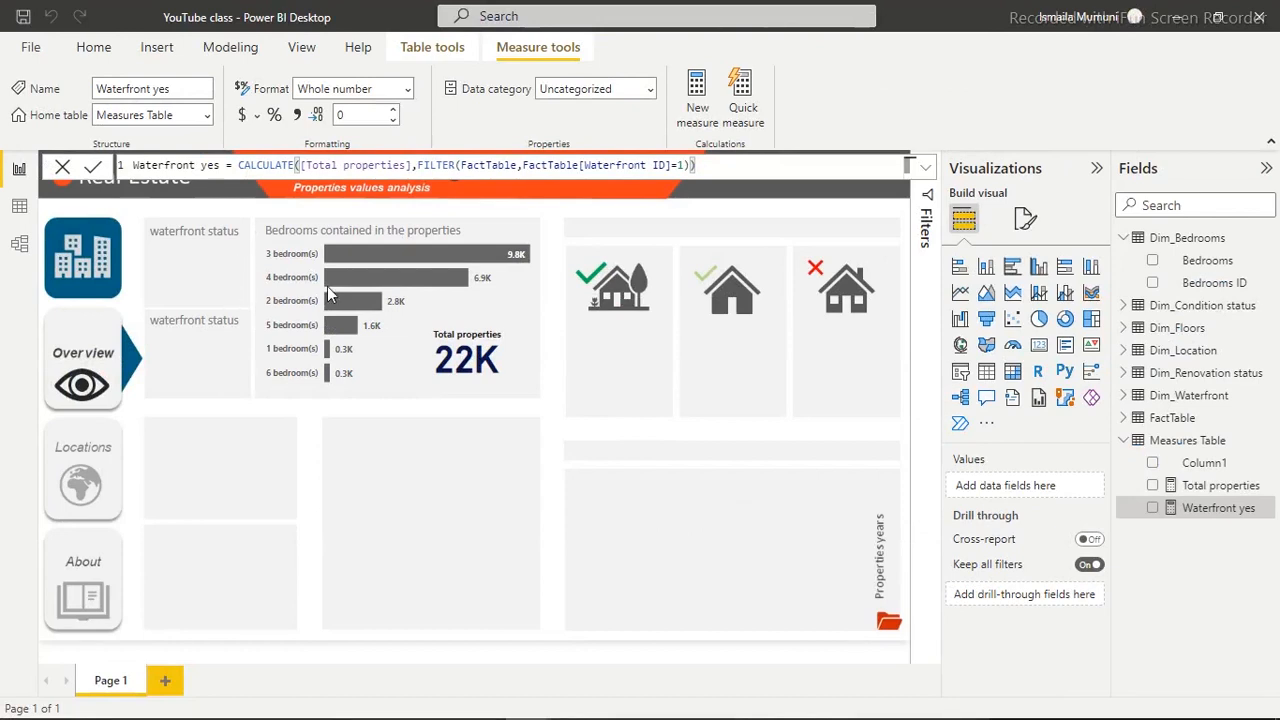
Add a card visual showing the "Waterfront yes" measure to an empty part of the report page, and deselect it
left_click(406, 541)
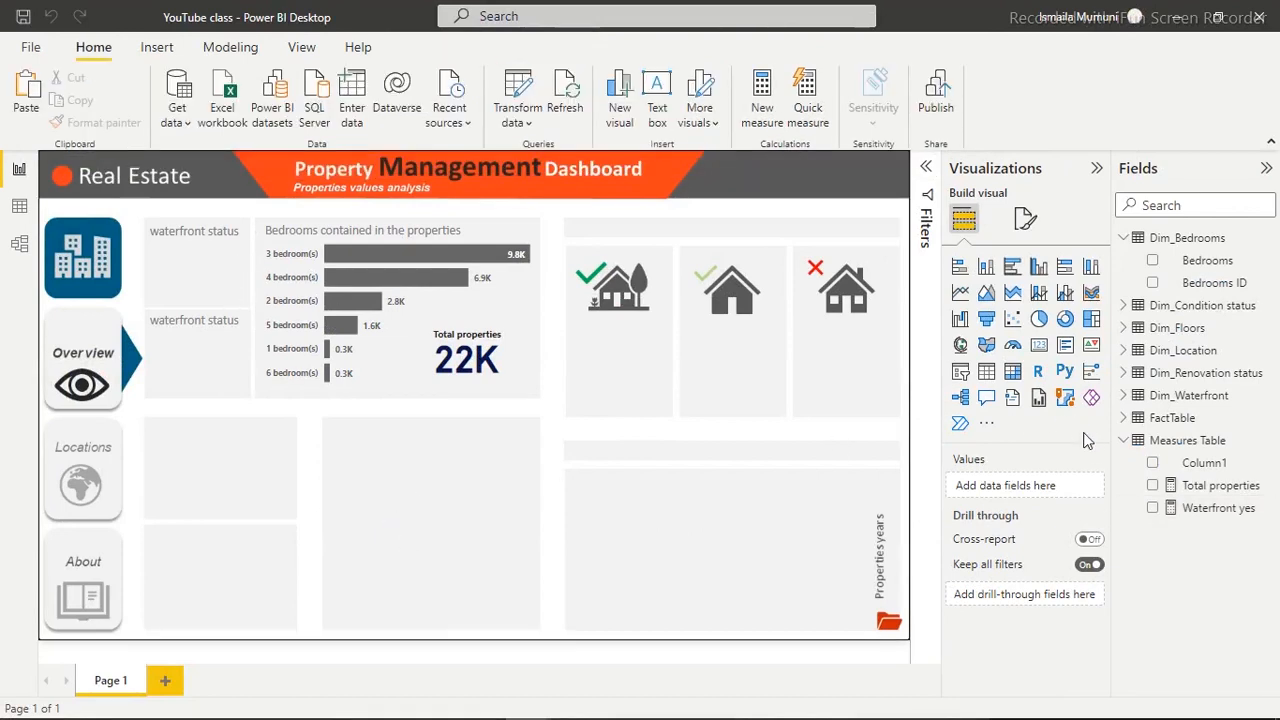
left_click(1039, 347)
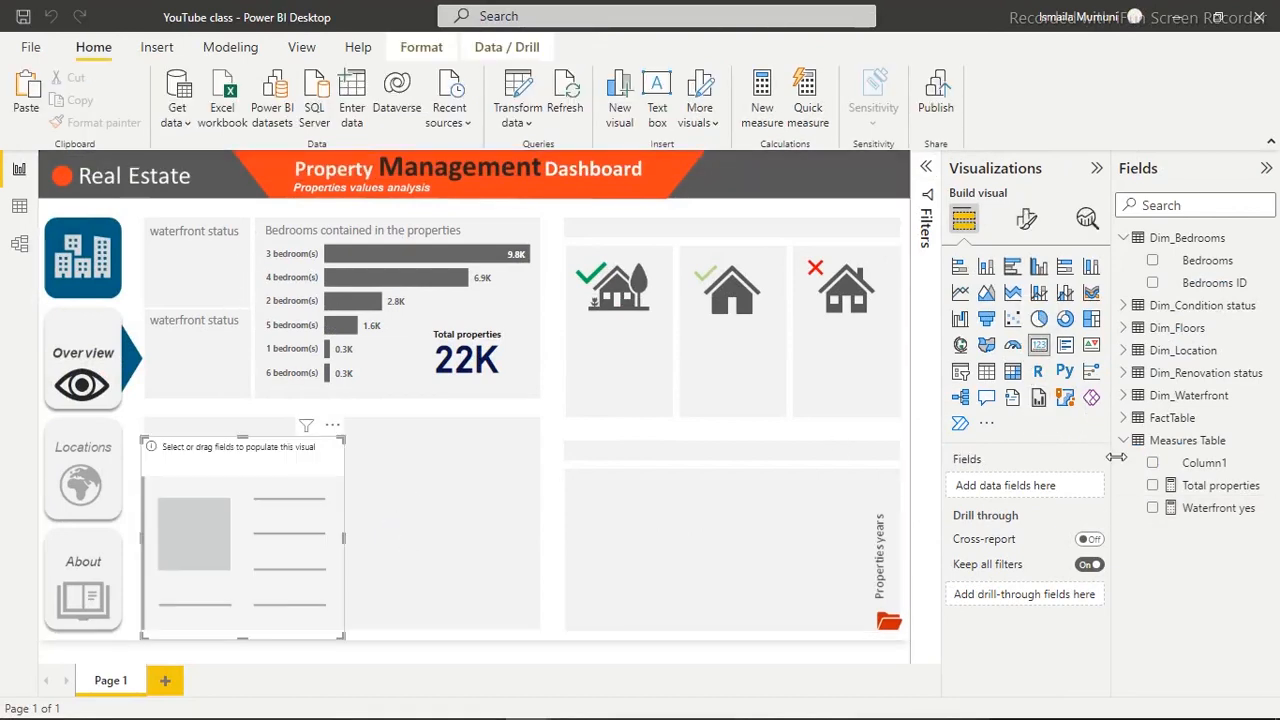
left_click(1153, 509)
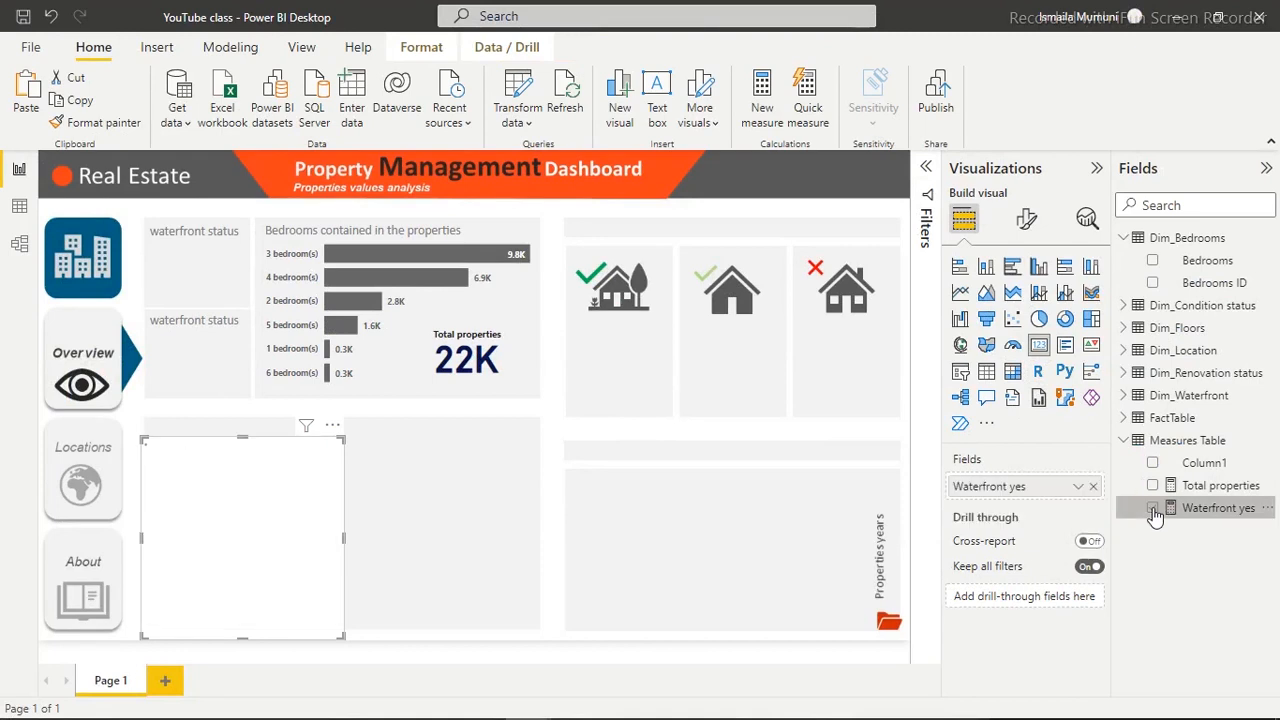
left_click(443, 490)
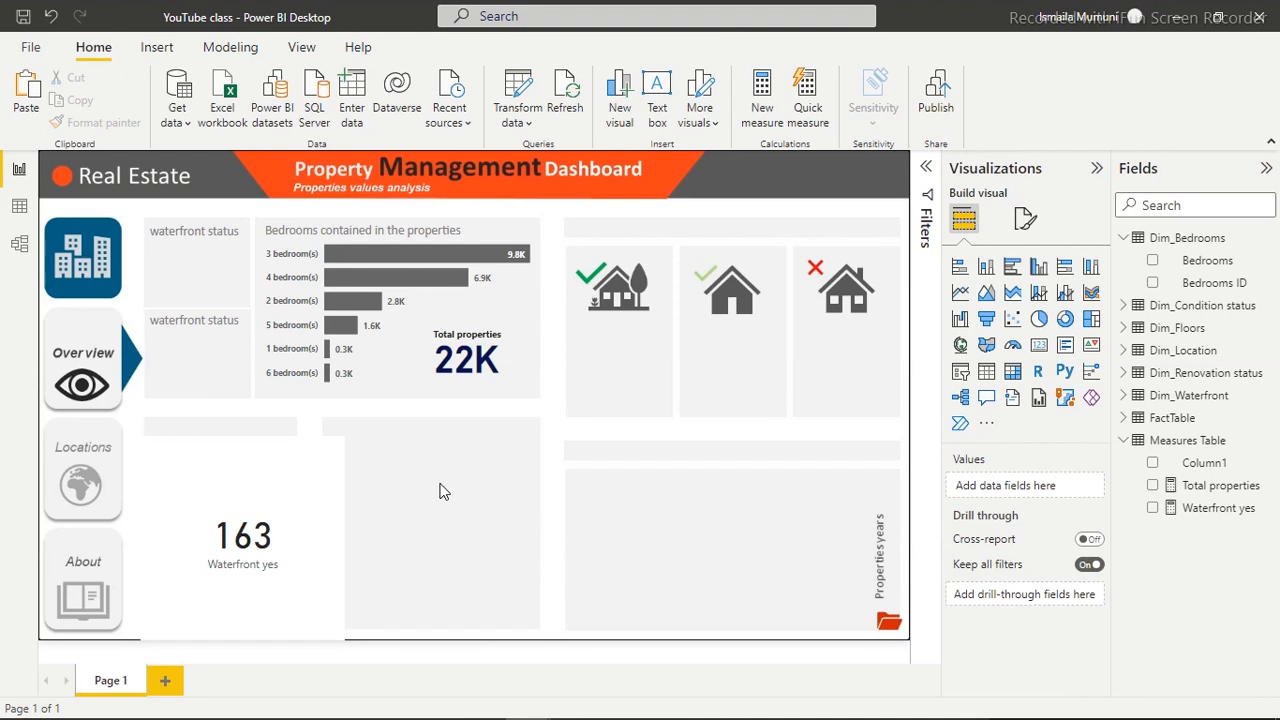
Create a new measure in the Measures Table named "Waterfront 2 yes" and begin its formula with CALCULATE([Total properties],
left_click(1210, 515)
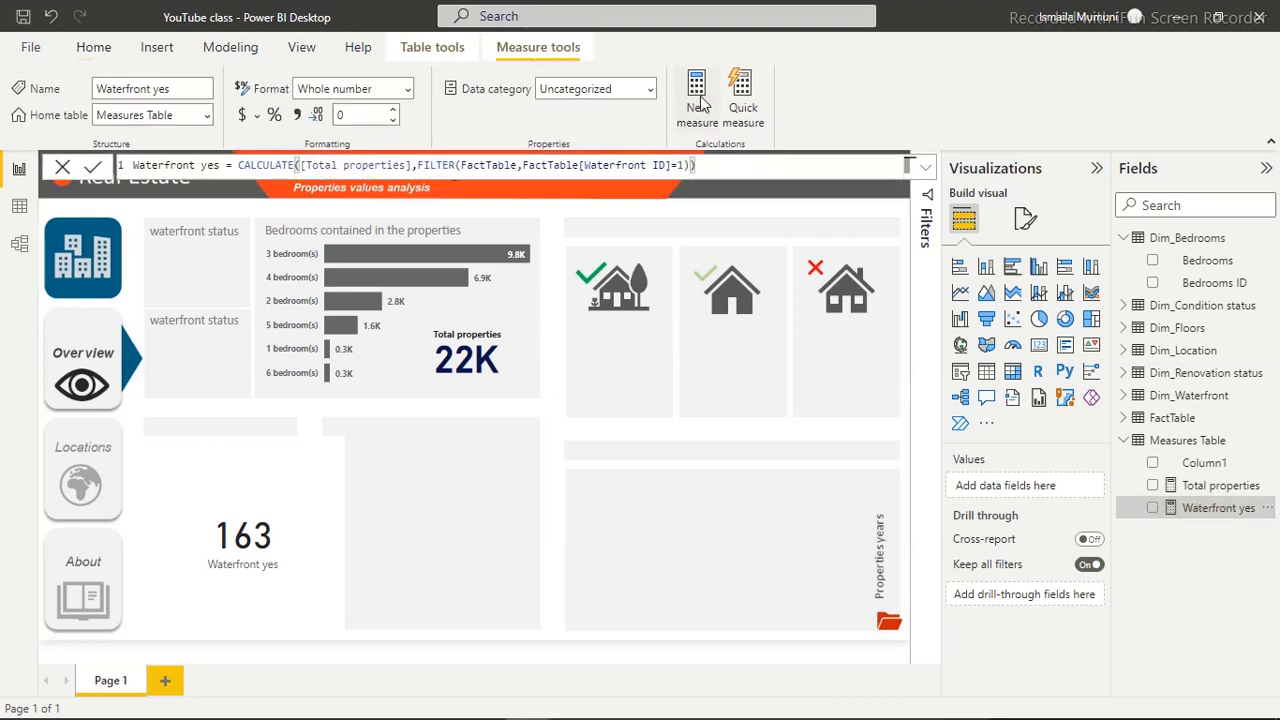
left_click(701, 104)
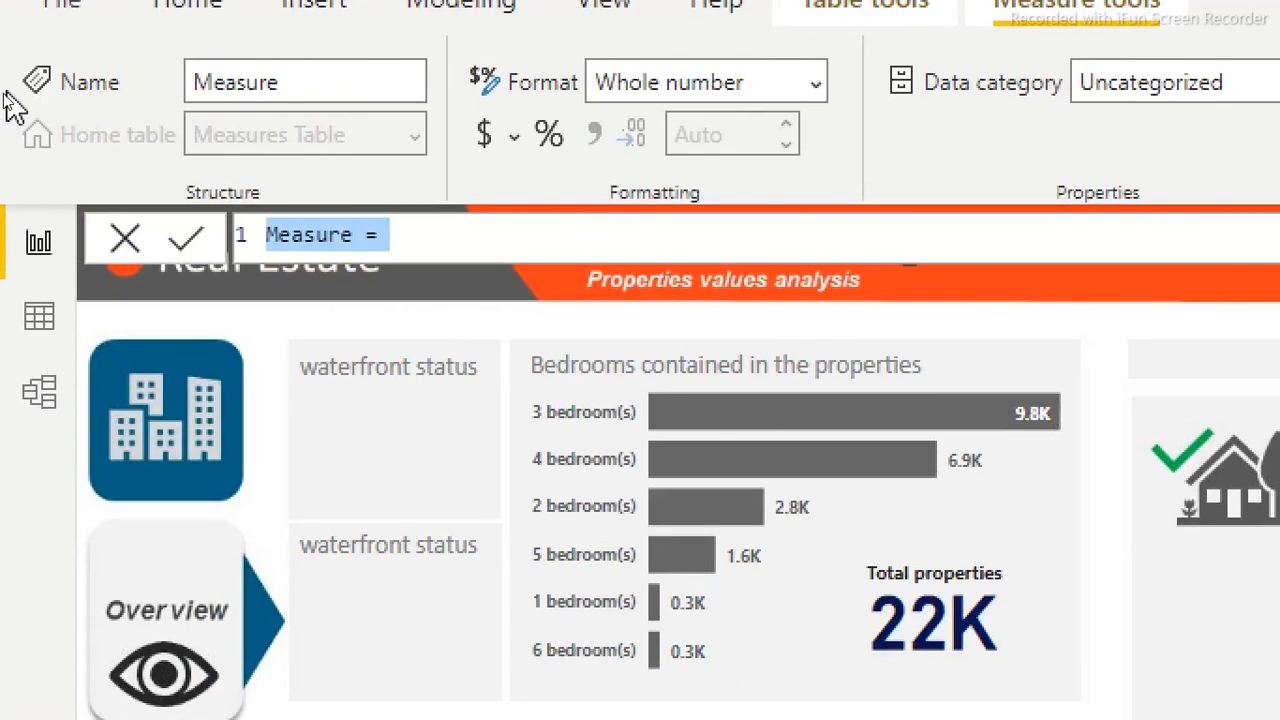
type("Water")
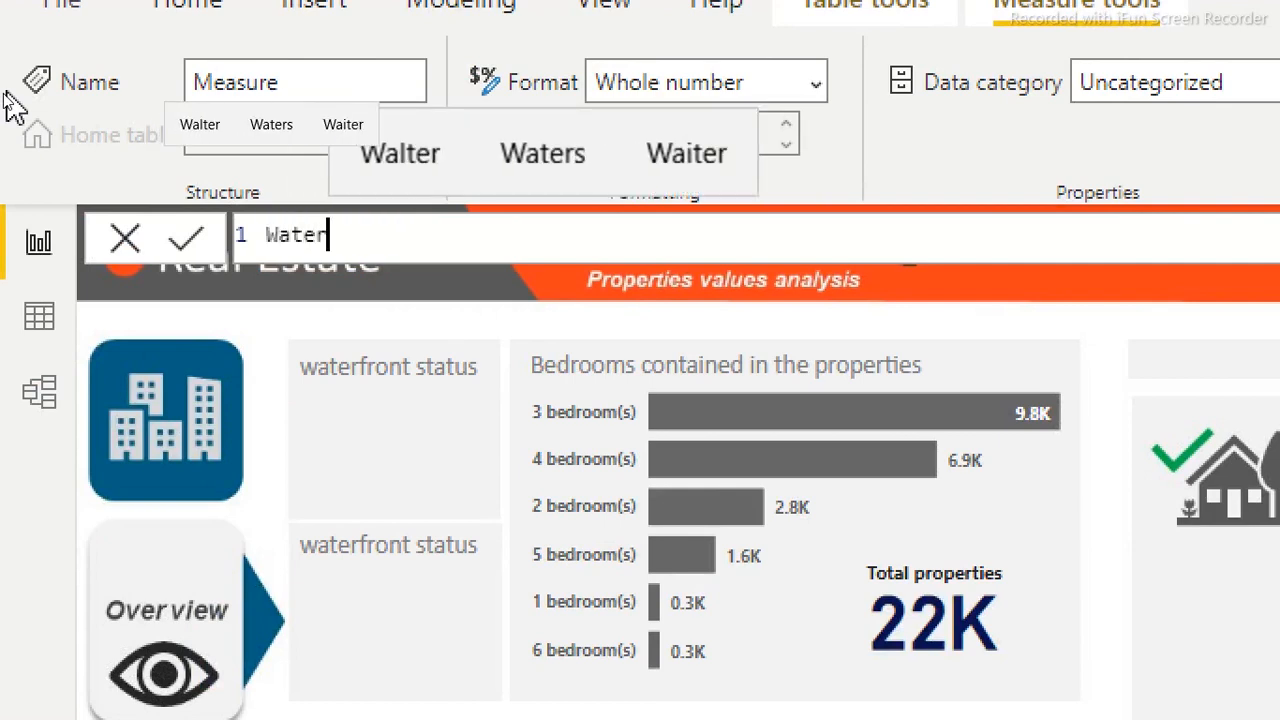
type("front 2 ")
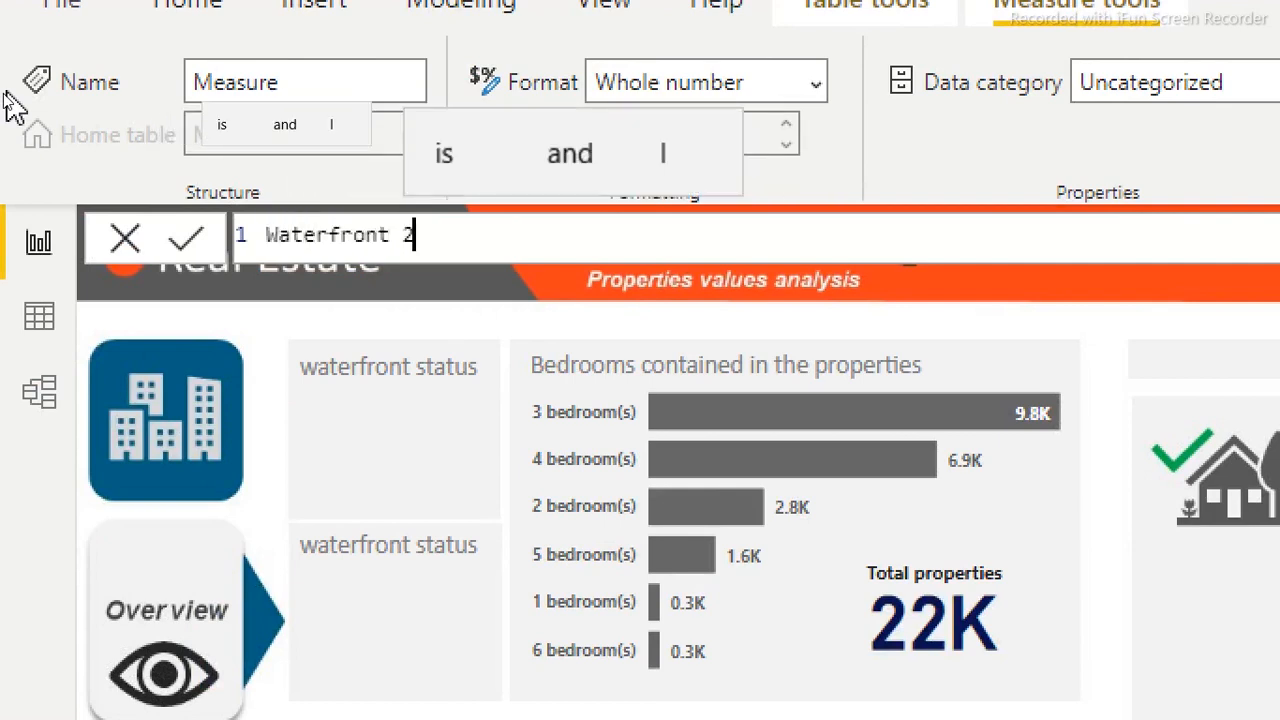
type("yes")
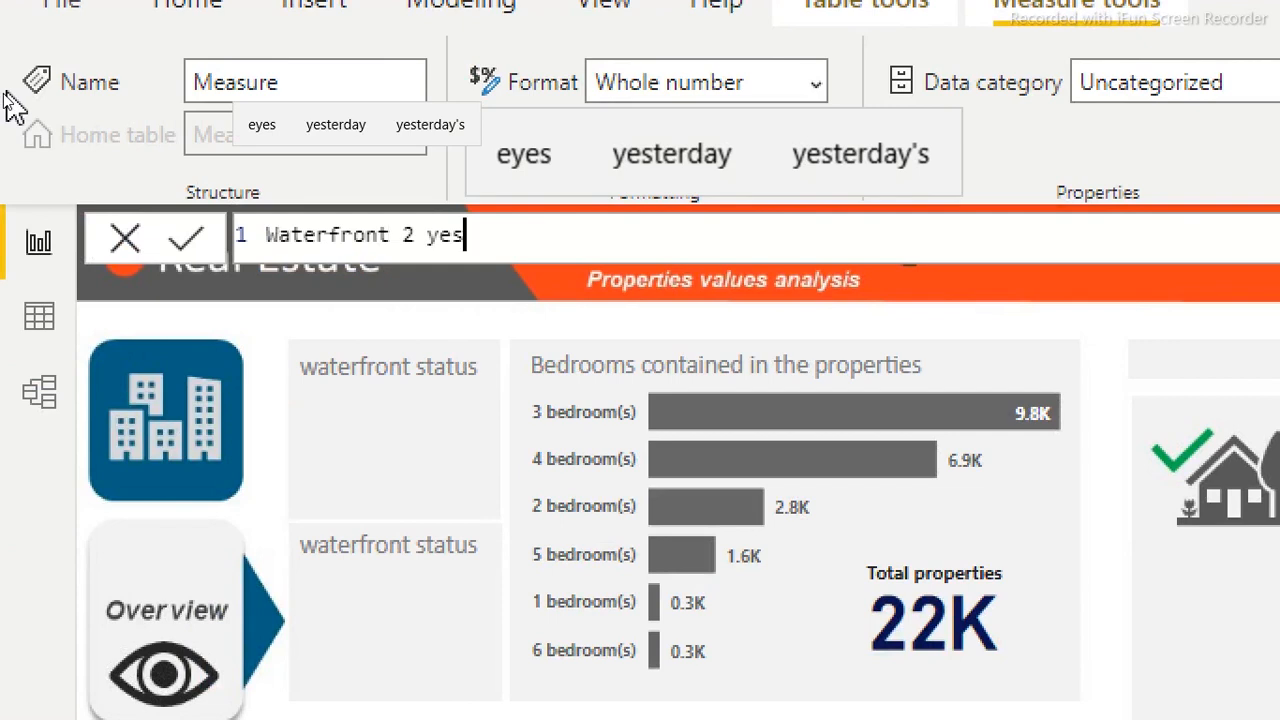
type("=cal")
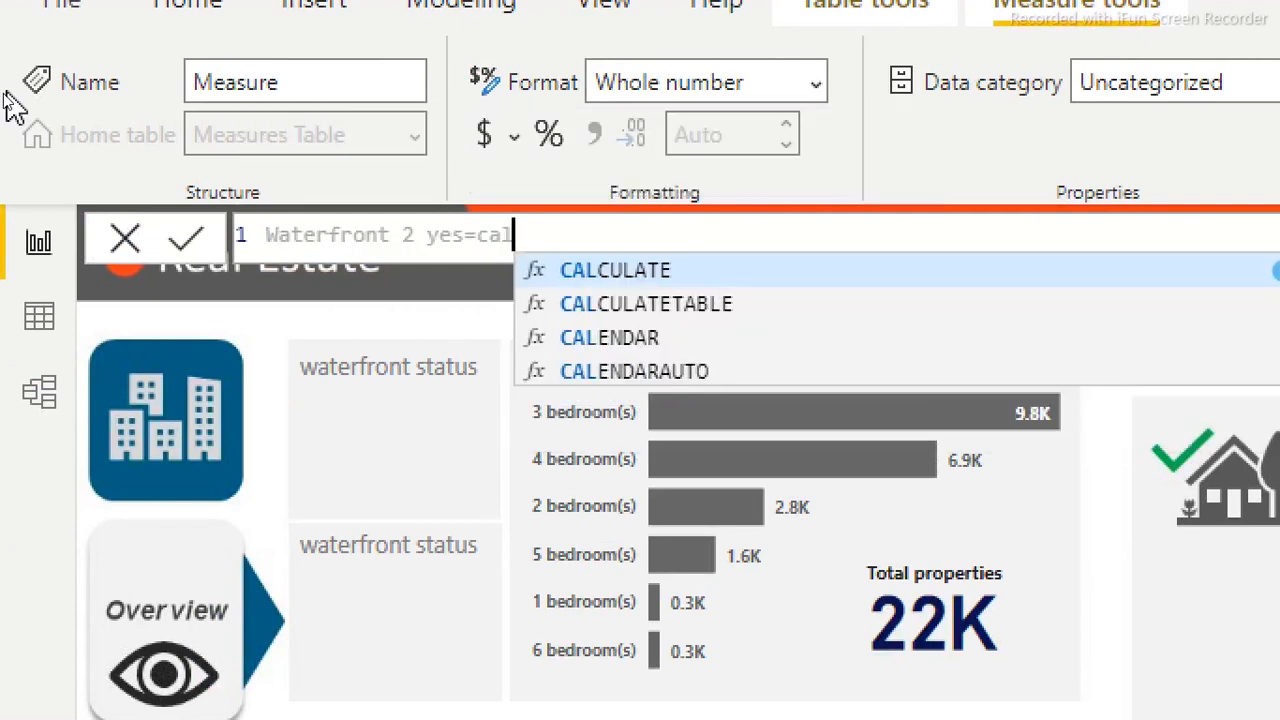
key("Tab")
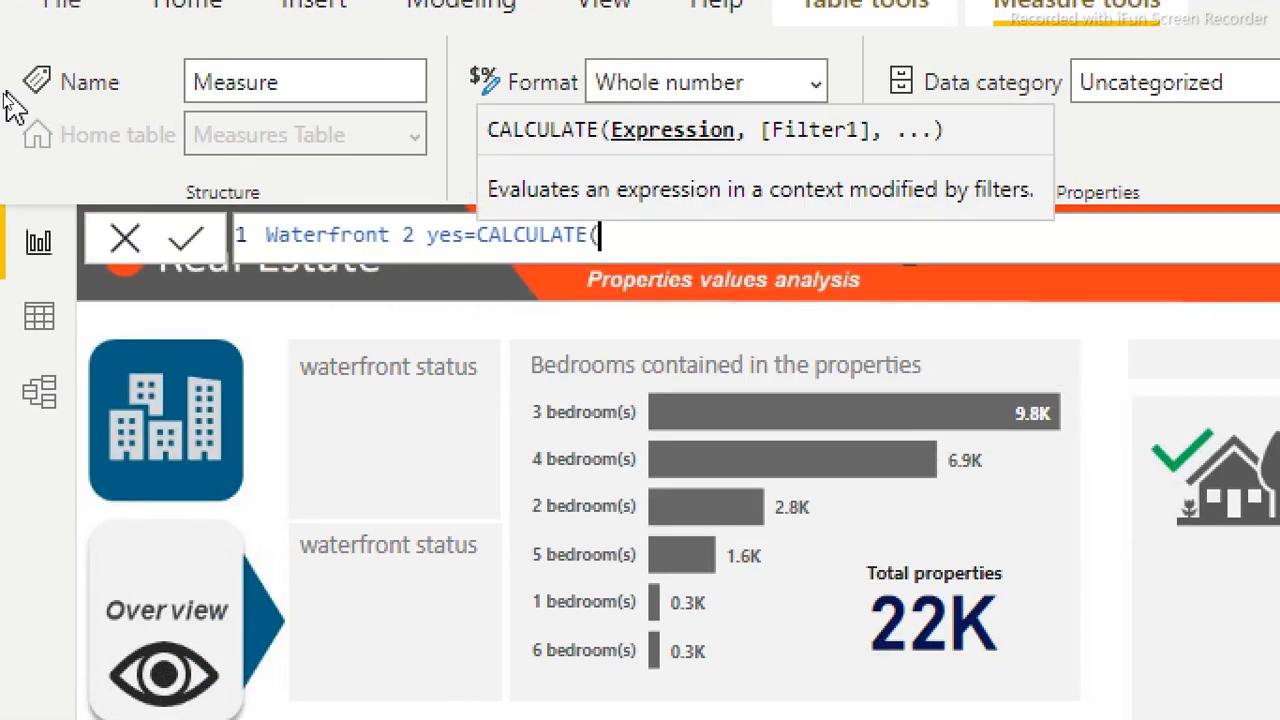
type("tot")
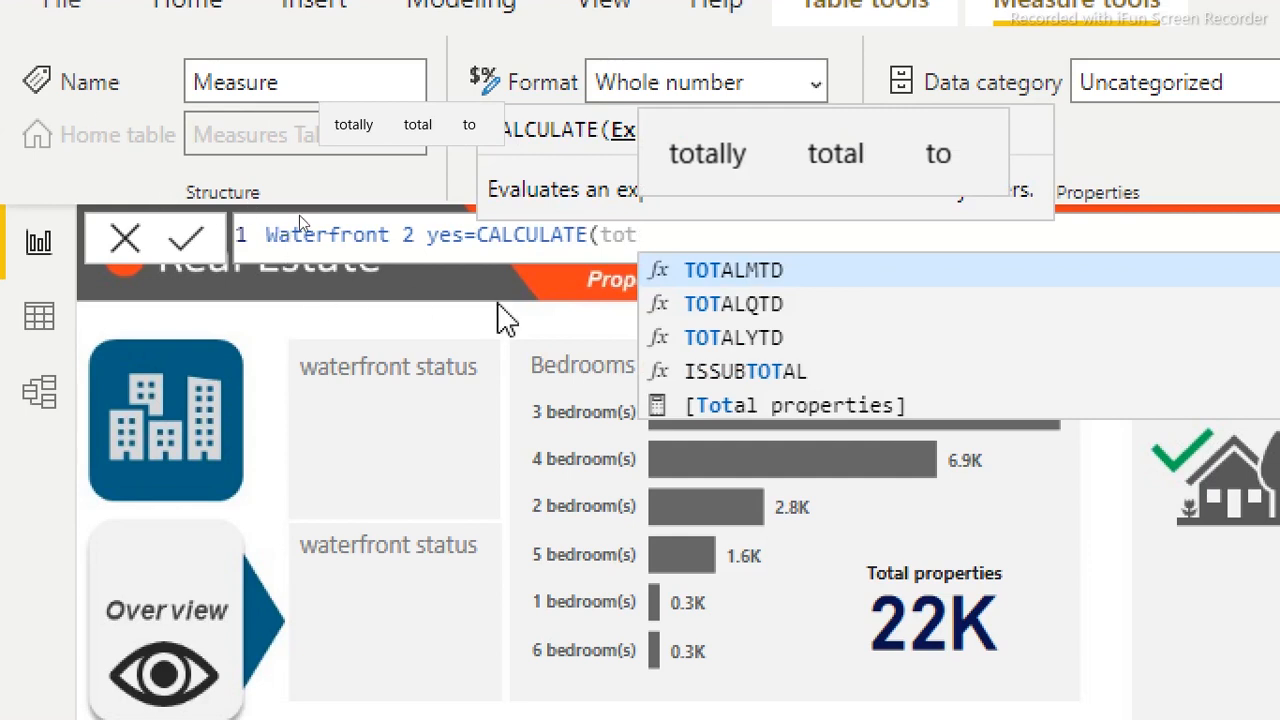
left_click(748, 405)
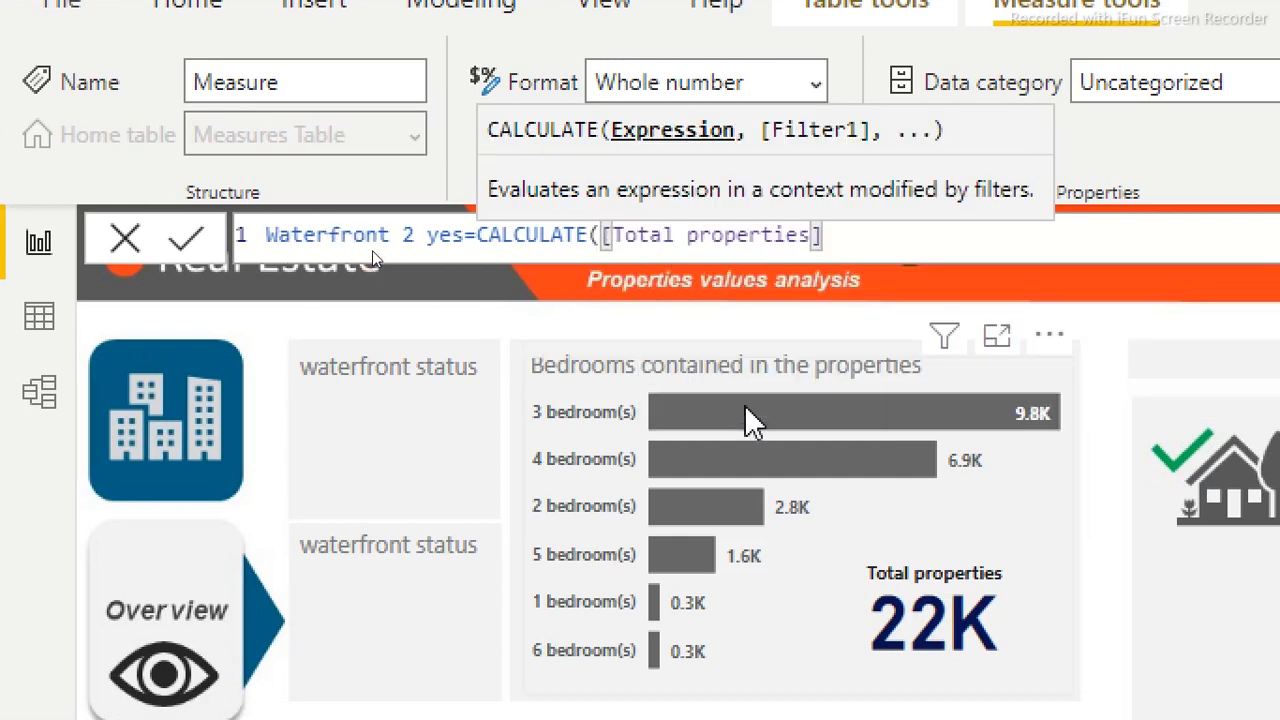
type(",")
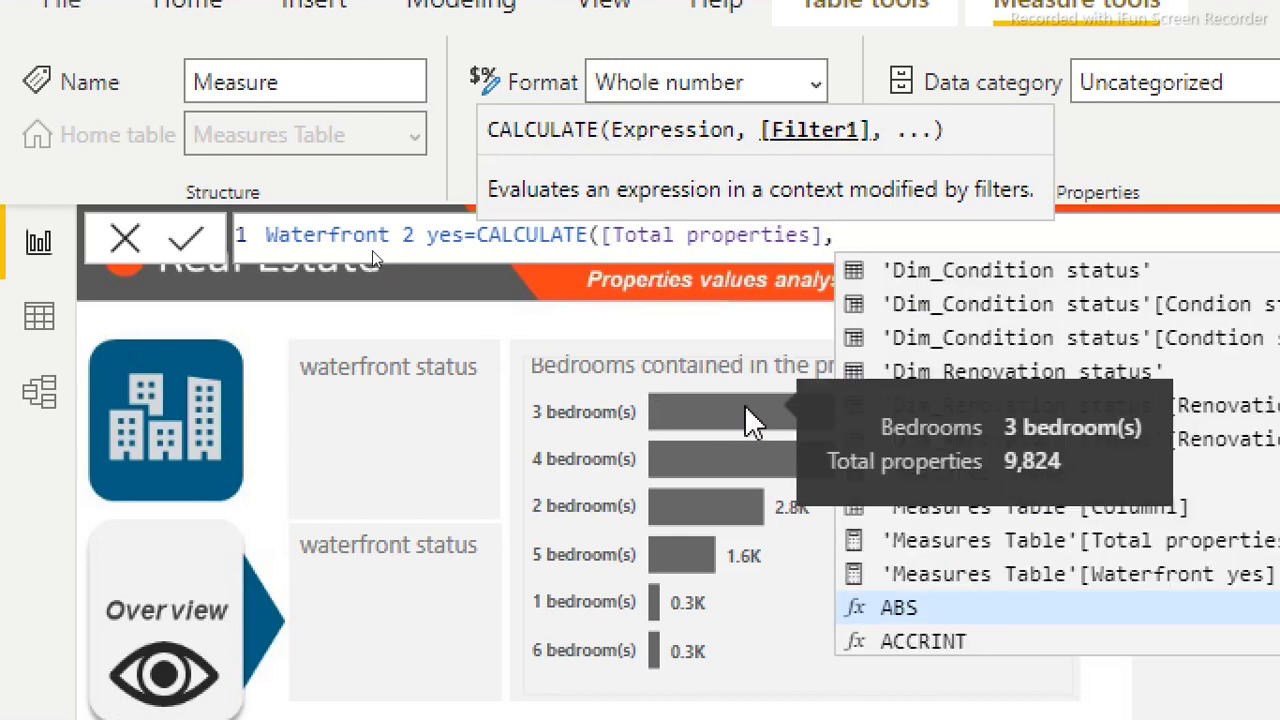
Complete the "Waterfront 2 yes" formula with the filter Dim_Waterfront[Waterfront status]="yes" and commit the measure
type("d")
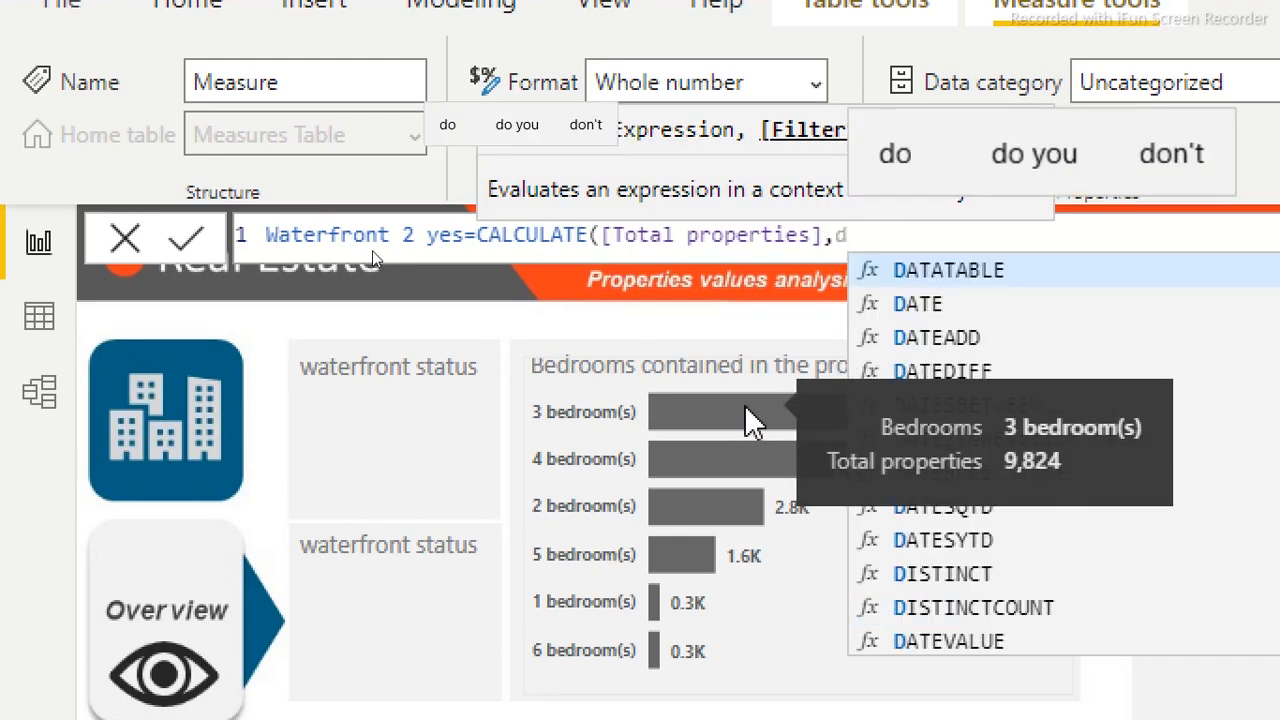
type("im")
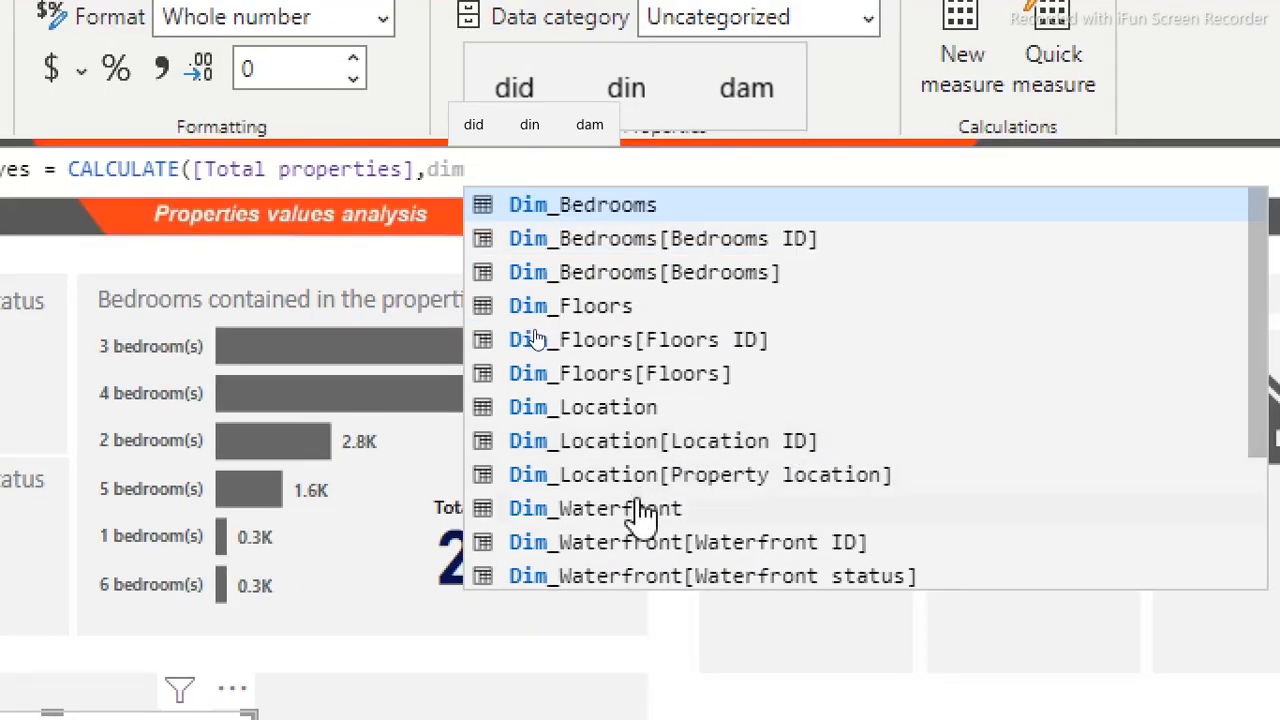
left_click(672, 578)
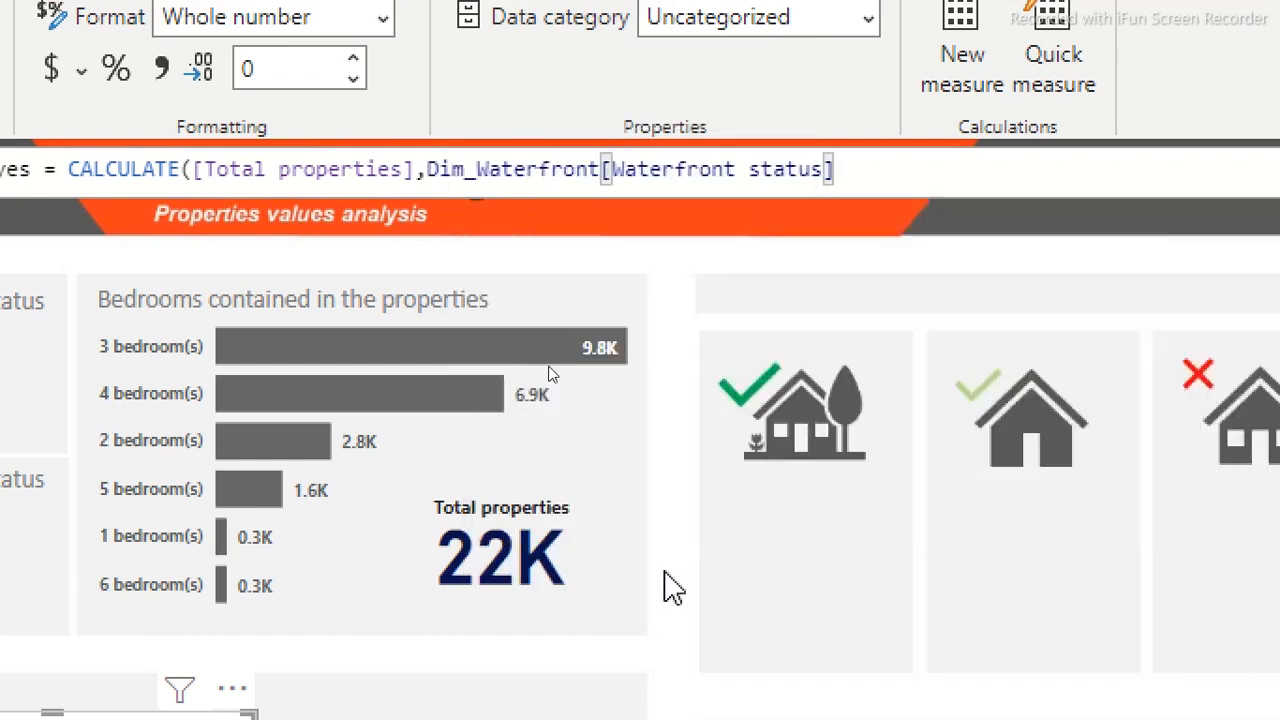
type("=")
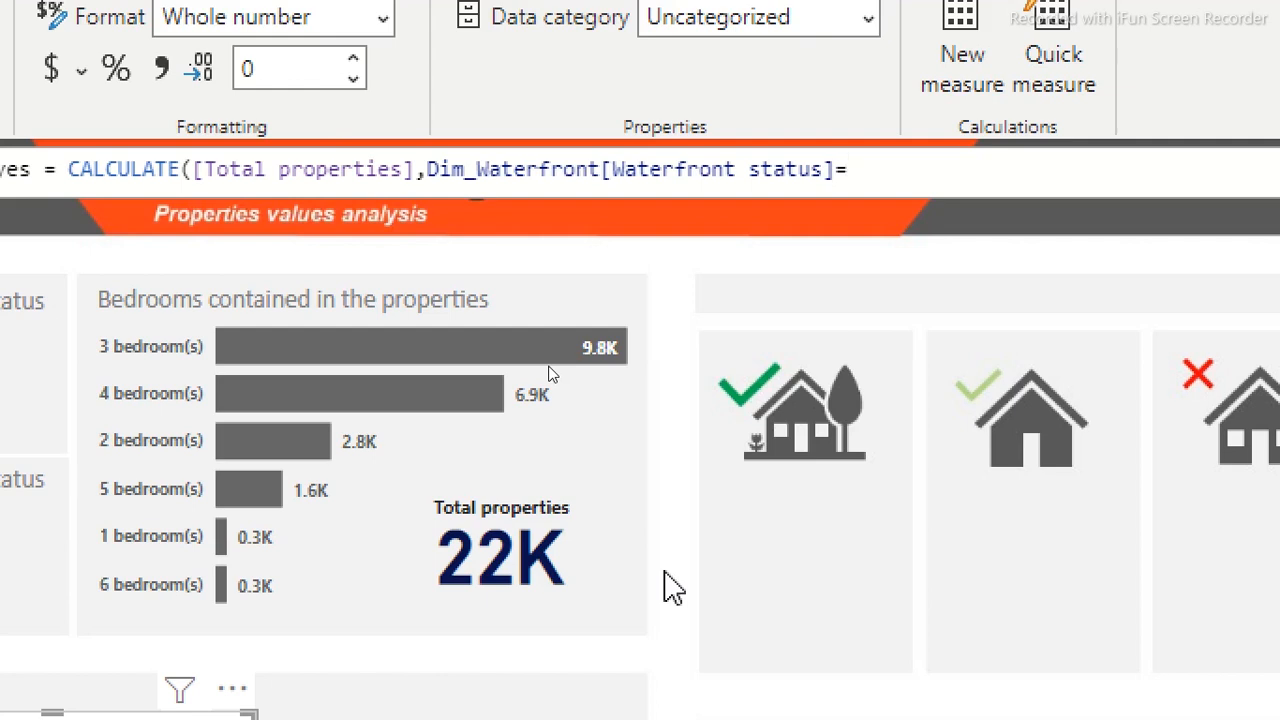
type("\"yes\"")
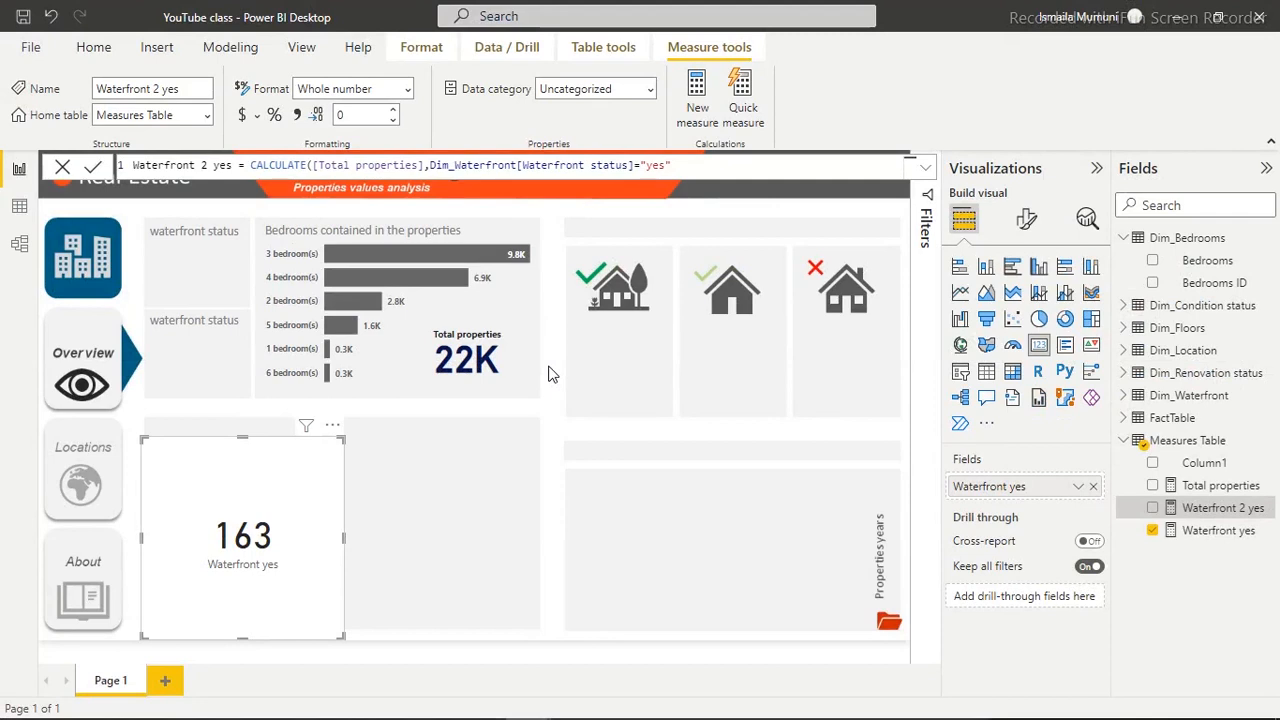
Add a card visual showing the "Waterfront 2 yes" measure and place it beside the "Waterfront yes" card
left_click(526, 515)
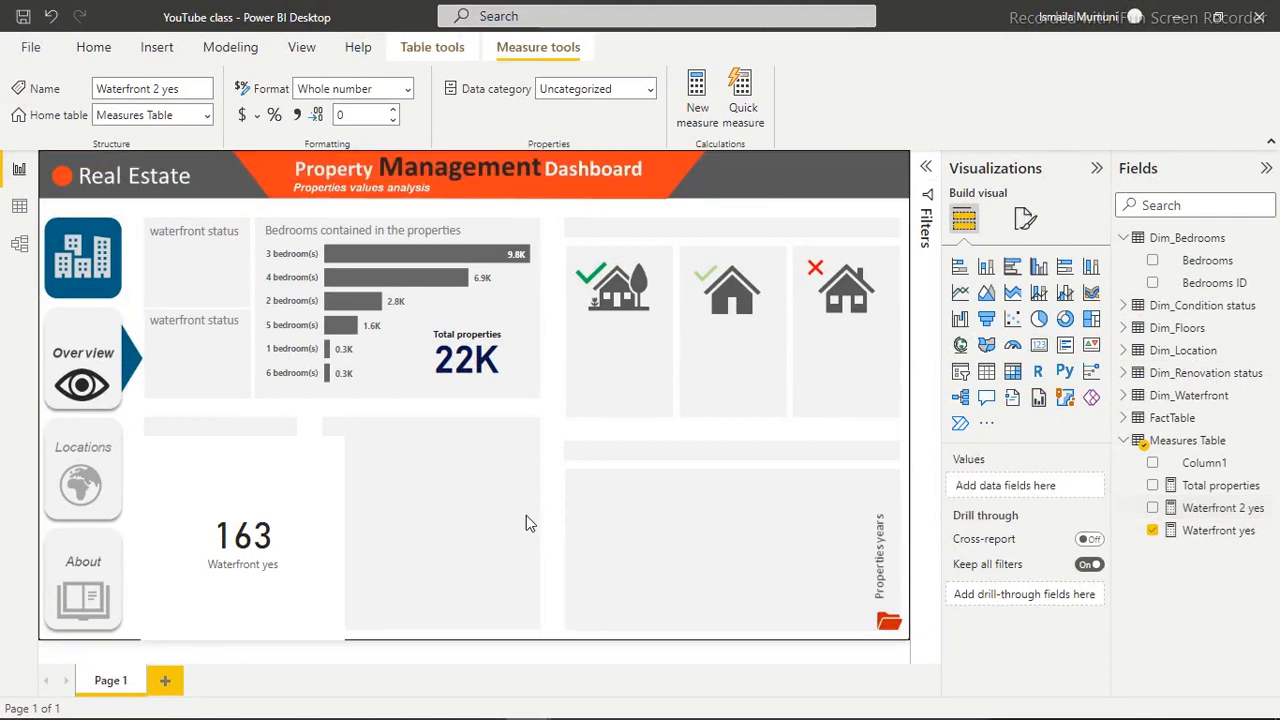
left_click(1040, 346)
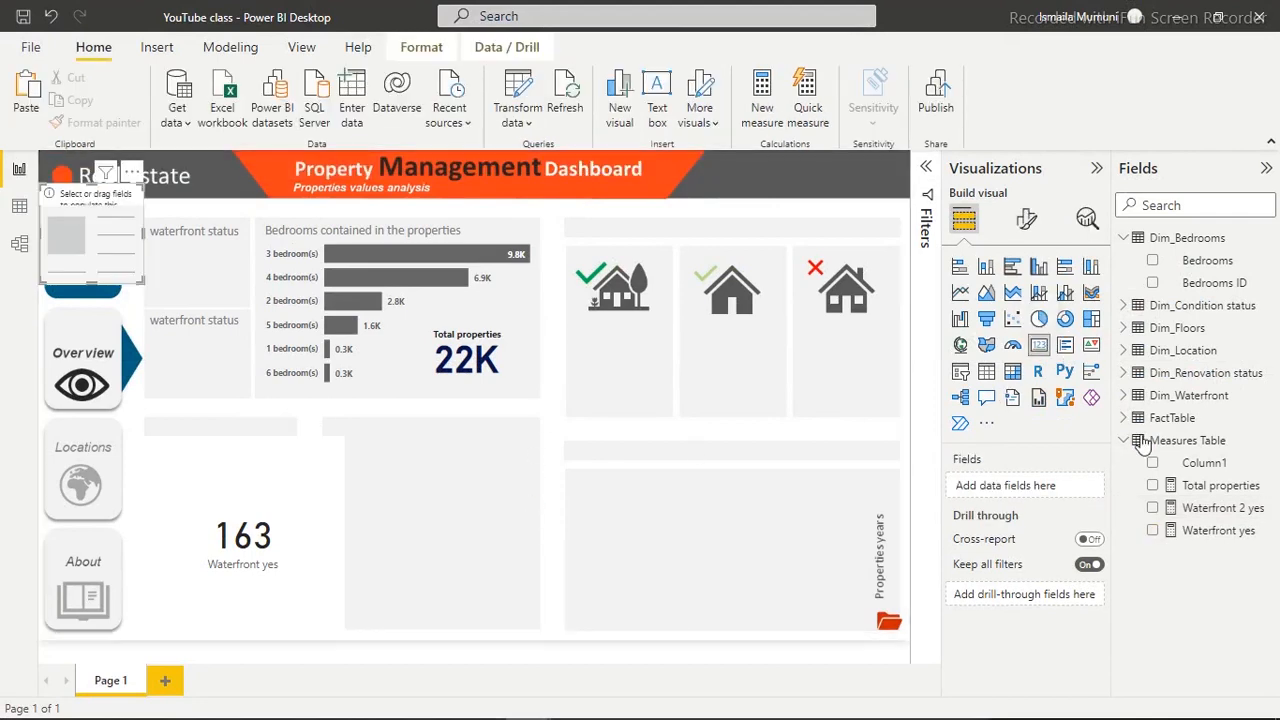
left_click(1153, 508)
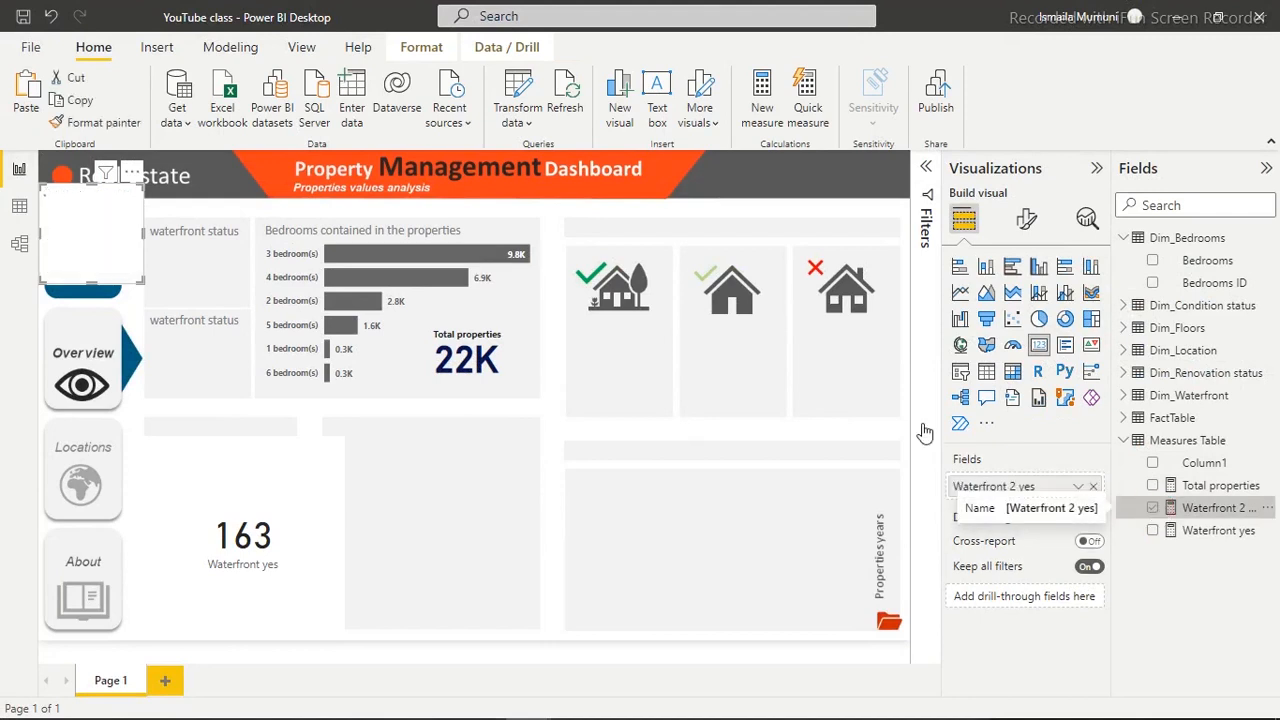
left_click_drag(116, 215, 420, 530)
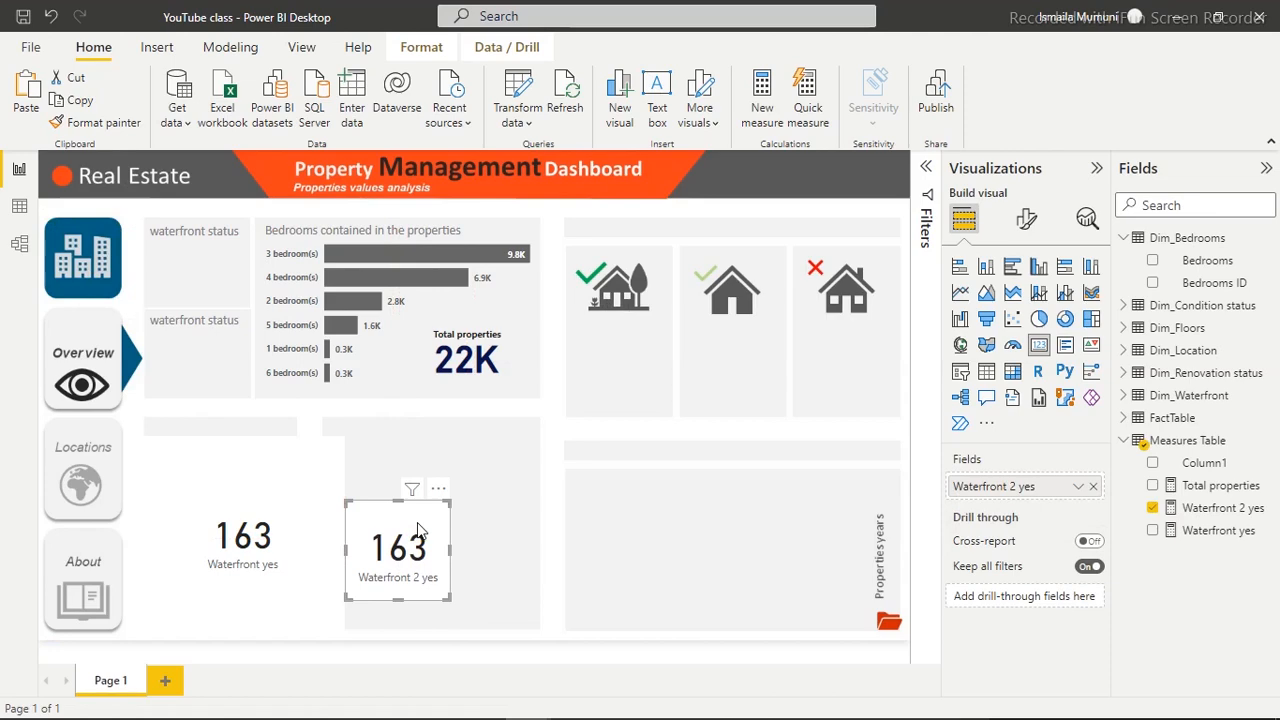
Rename the "Waterfront 2 yes" measure to "Waterfront No", change its waterfront status filter to "no", and commit it
left_click(1200, 510)
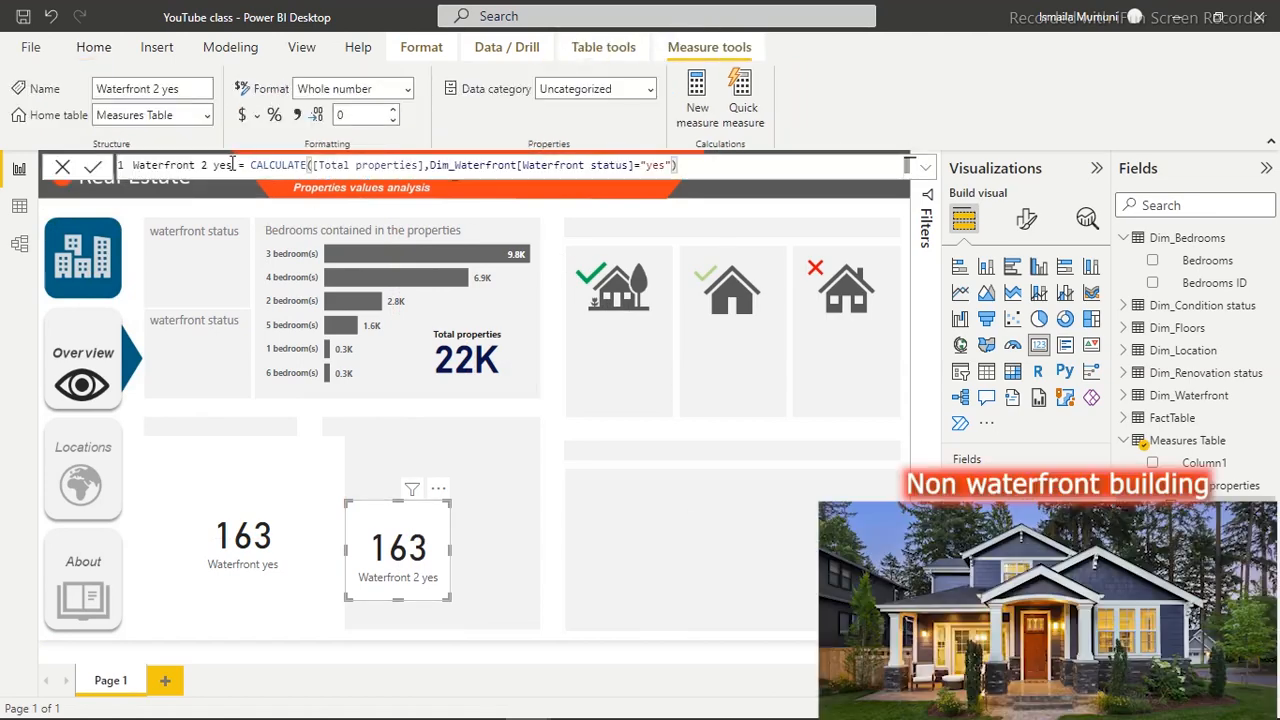
left_click_drag(240, 164, 202, 164)
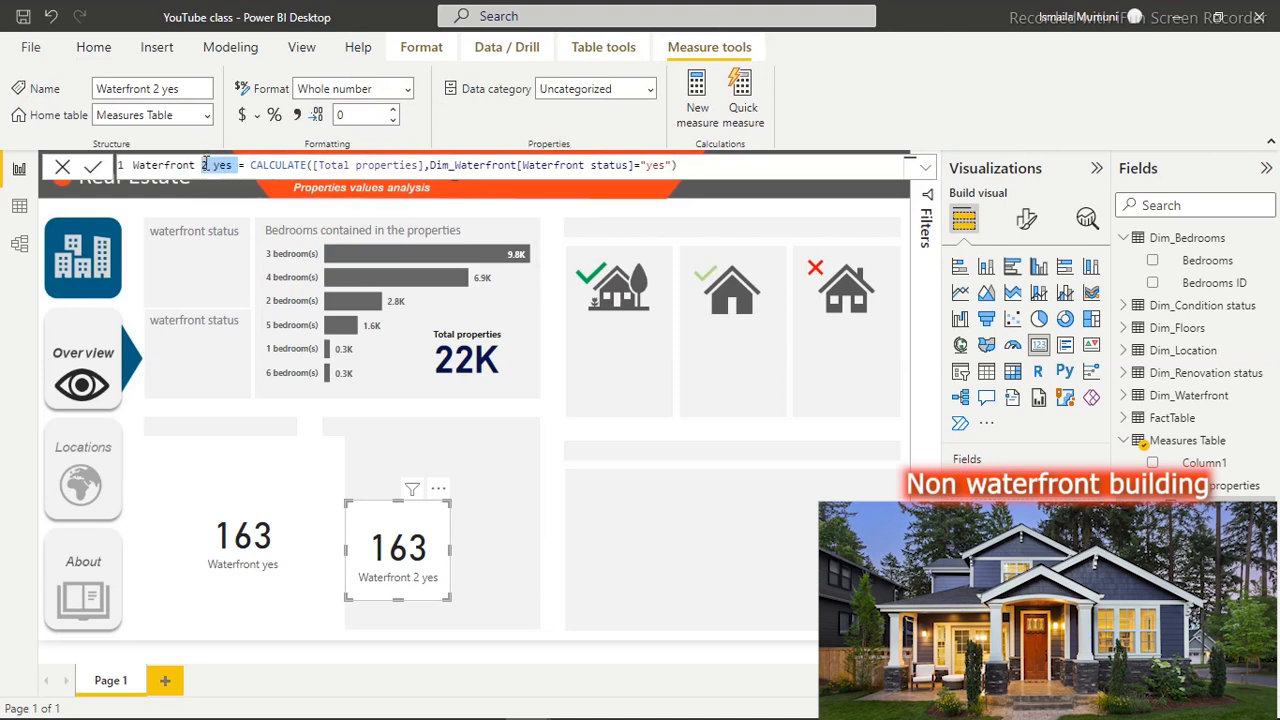
type("No")
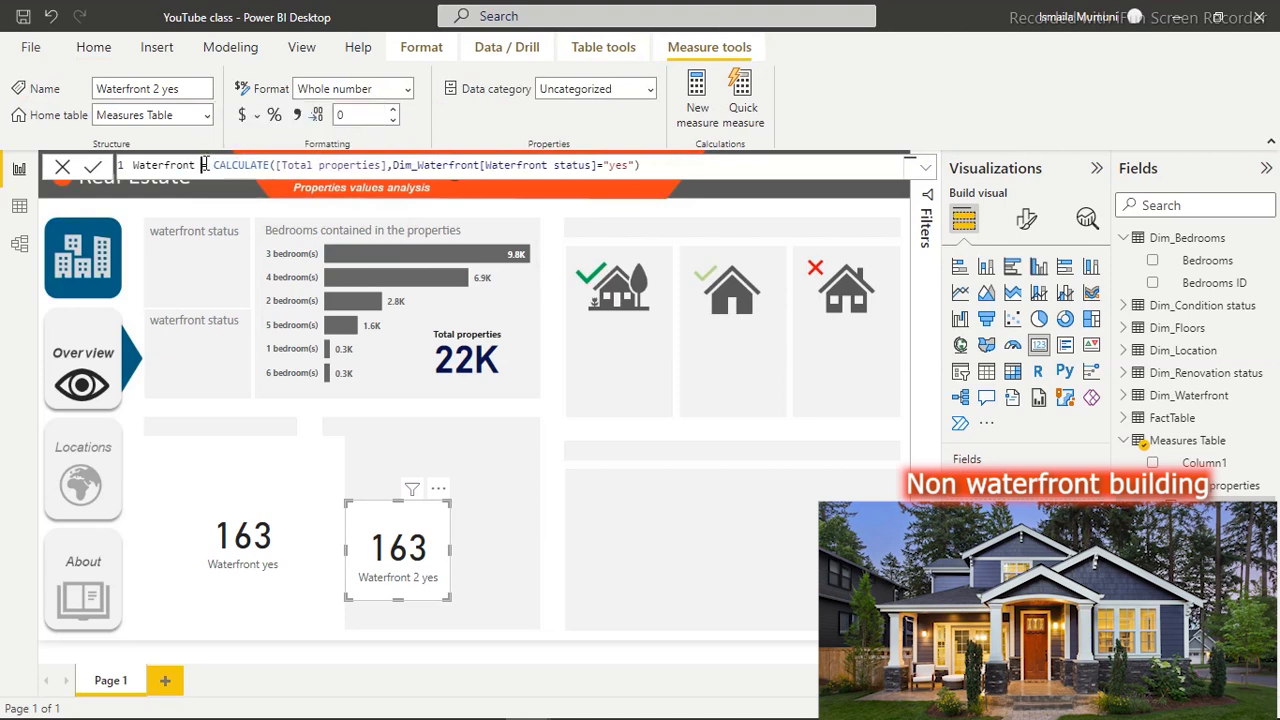
left_click(641, 166)
key("BackSpace")
key("BackSpace")
key("BackSpace")
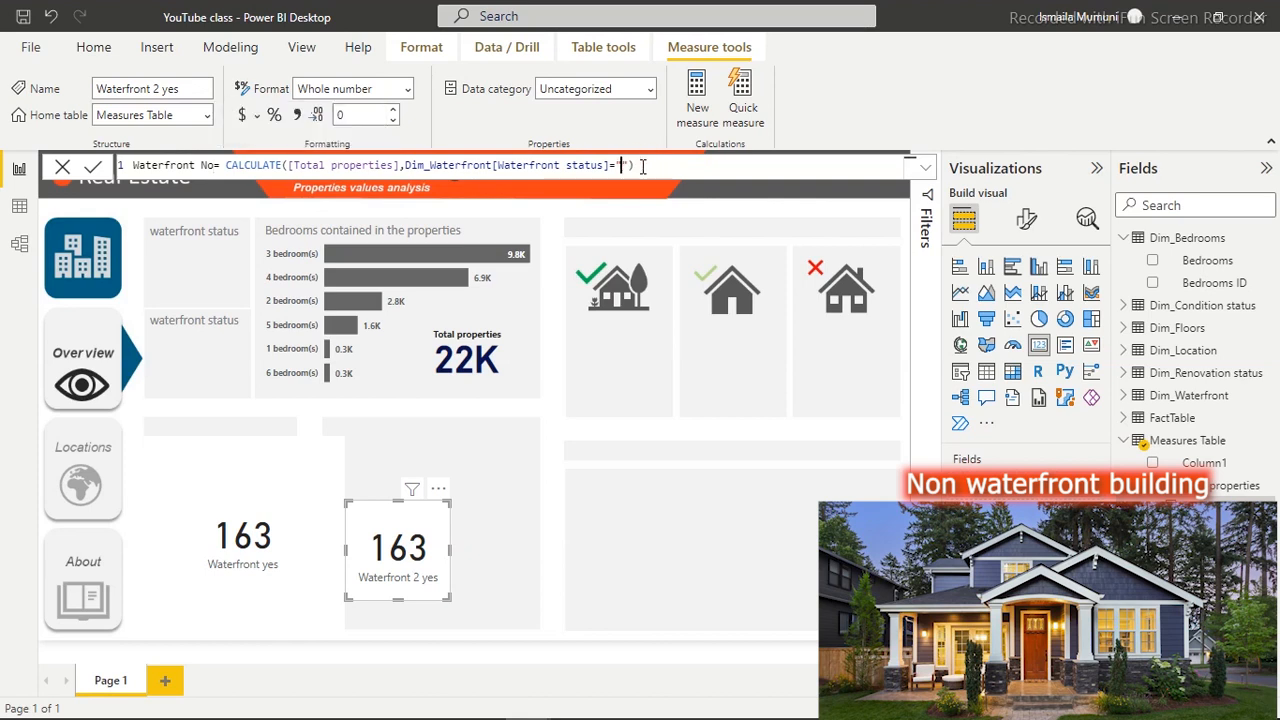
type("no")
key("Return")
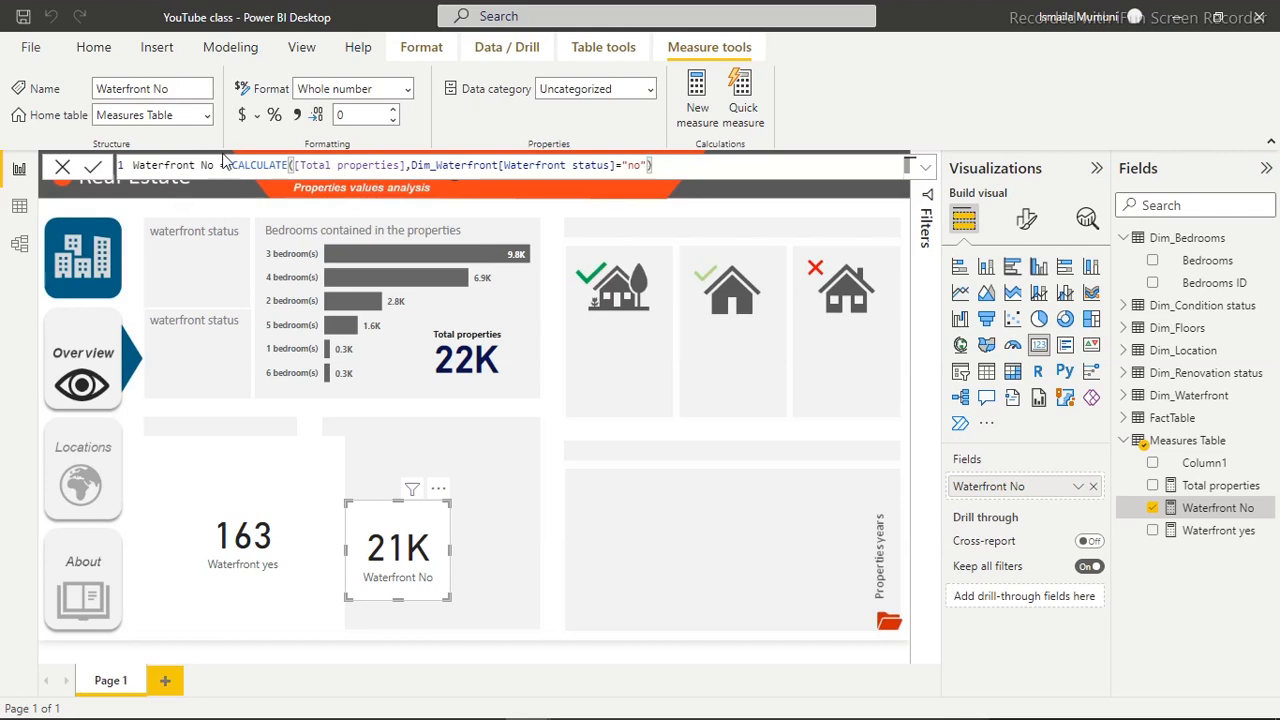
Create another measure in the Measures Table, reusing the "Waterfront No" name with a percent prefix as "% Waterfront No"
left_click_drag(140, 175, 122, 164)
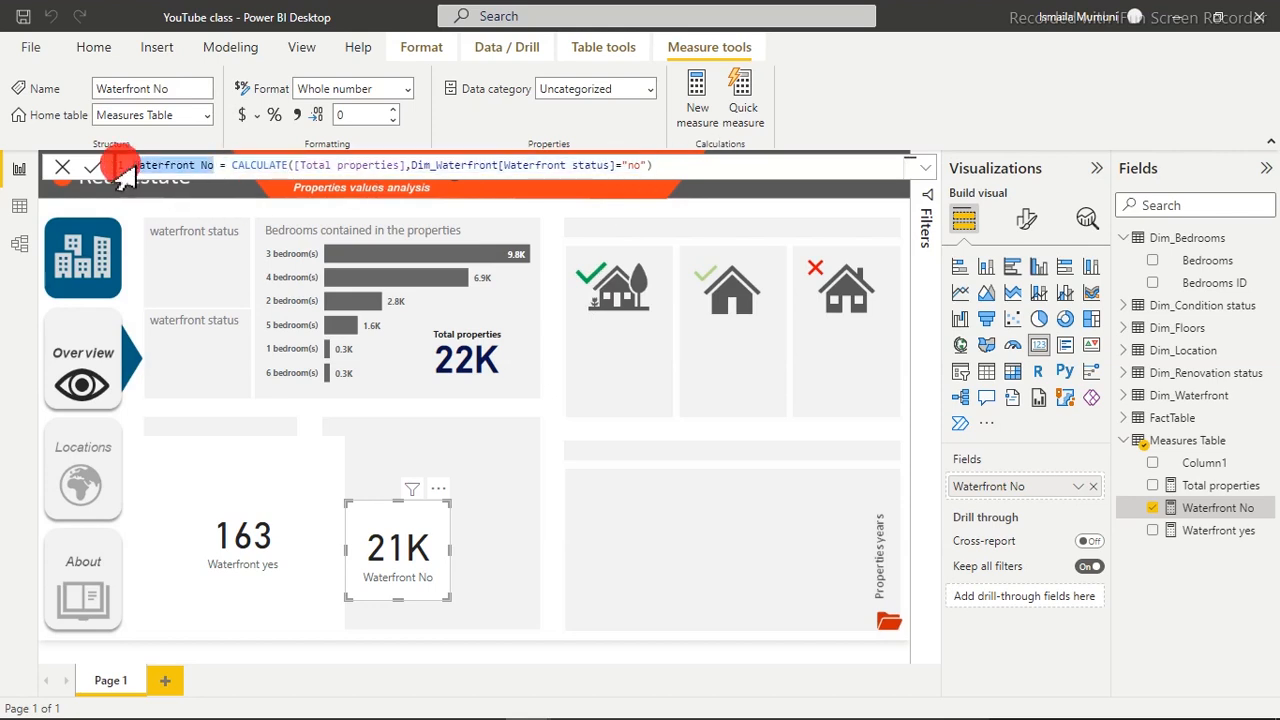
left_click(695, 98)
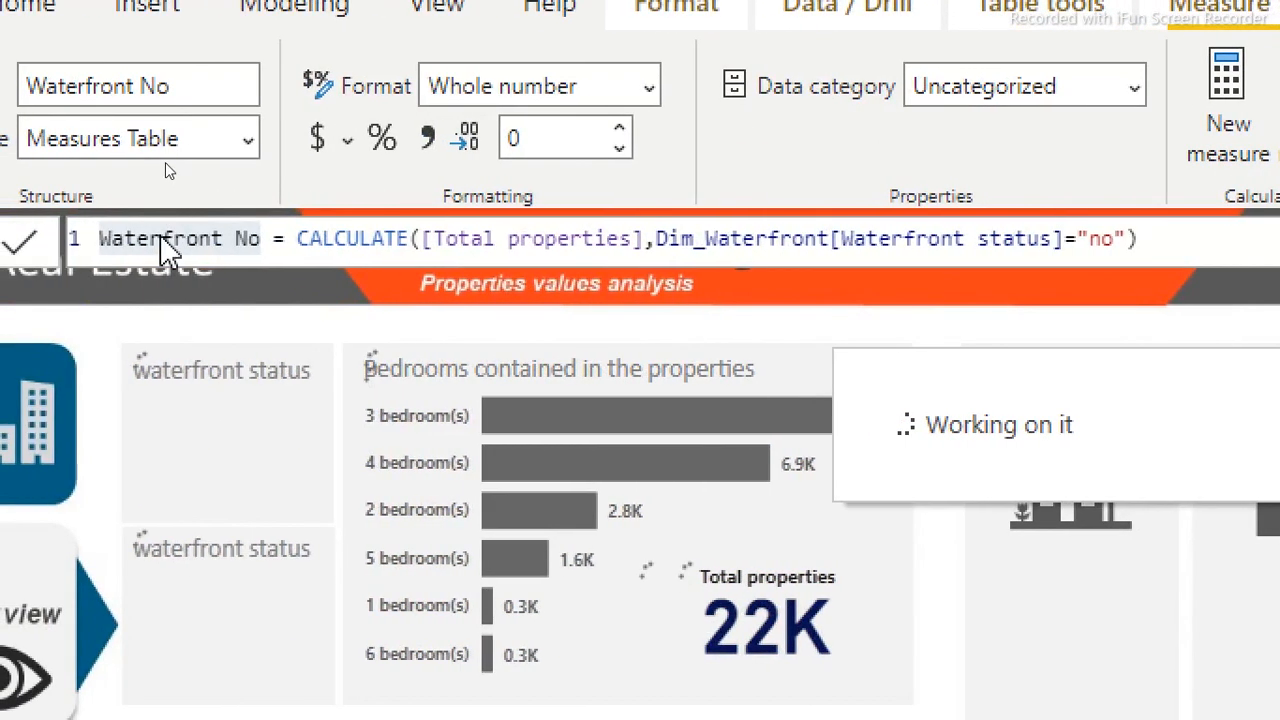
triple_click(222, 240)
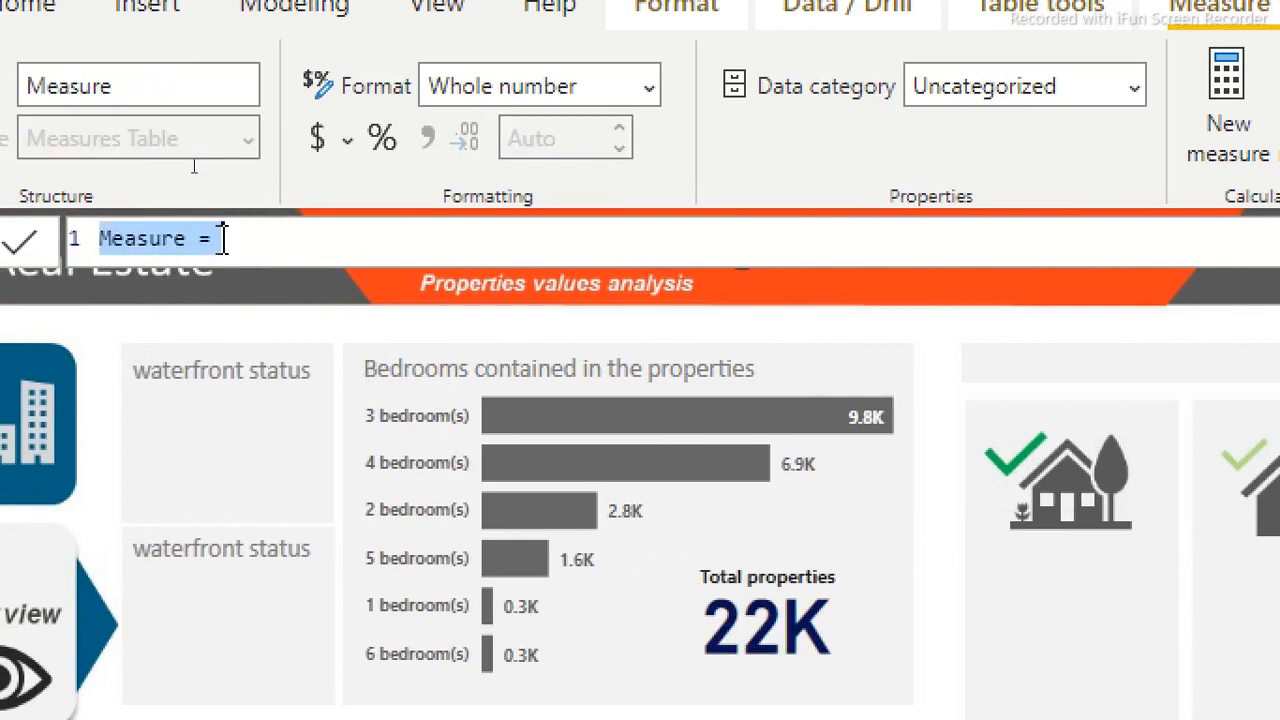
type("Waterfront No")
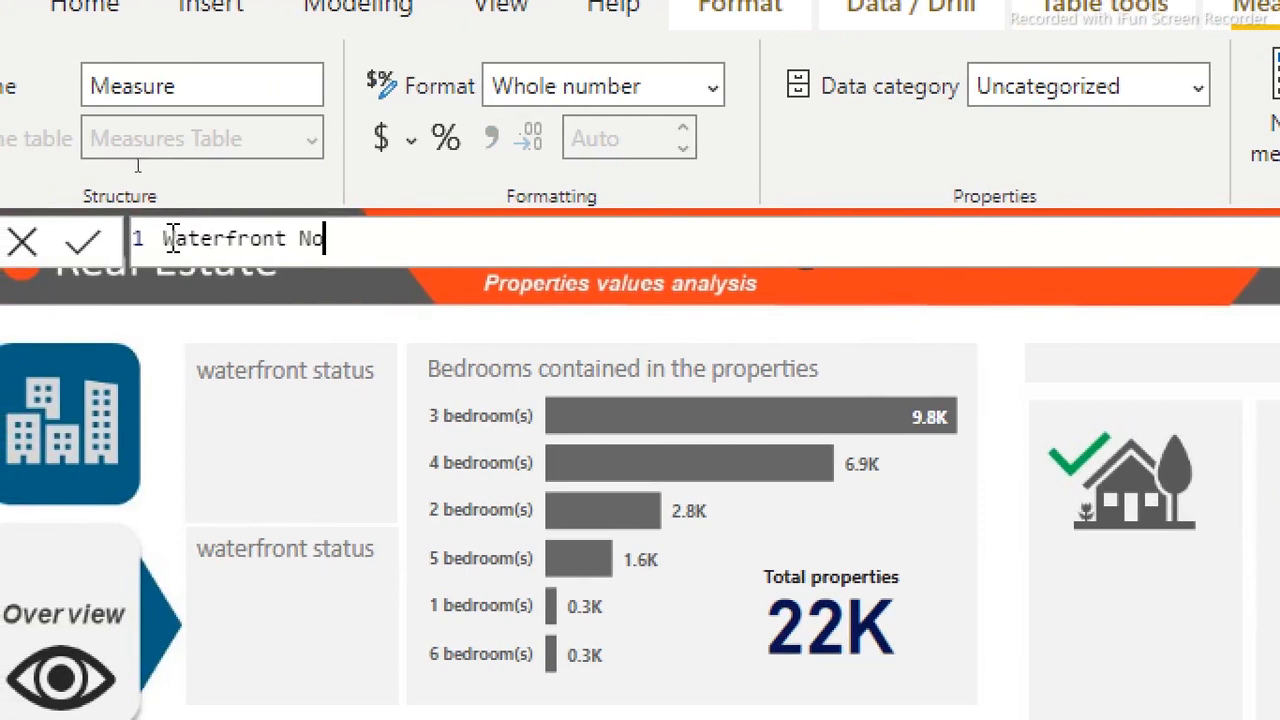
double_click(170, 239)
type("% ")
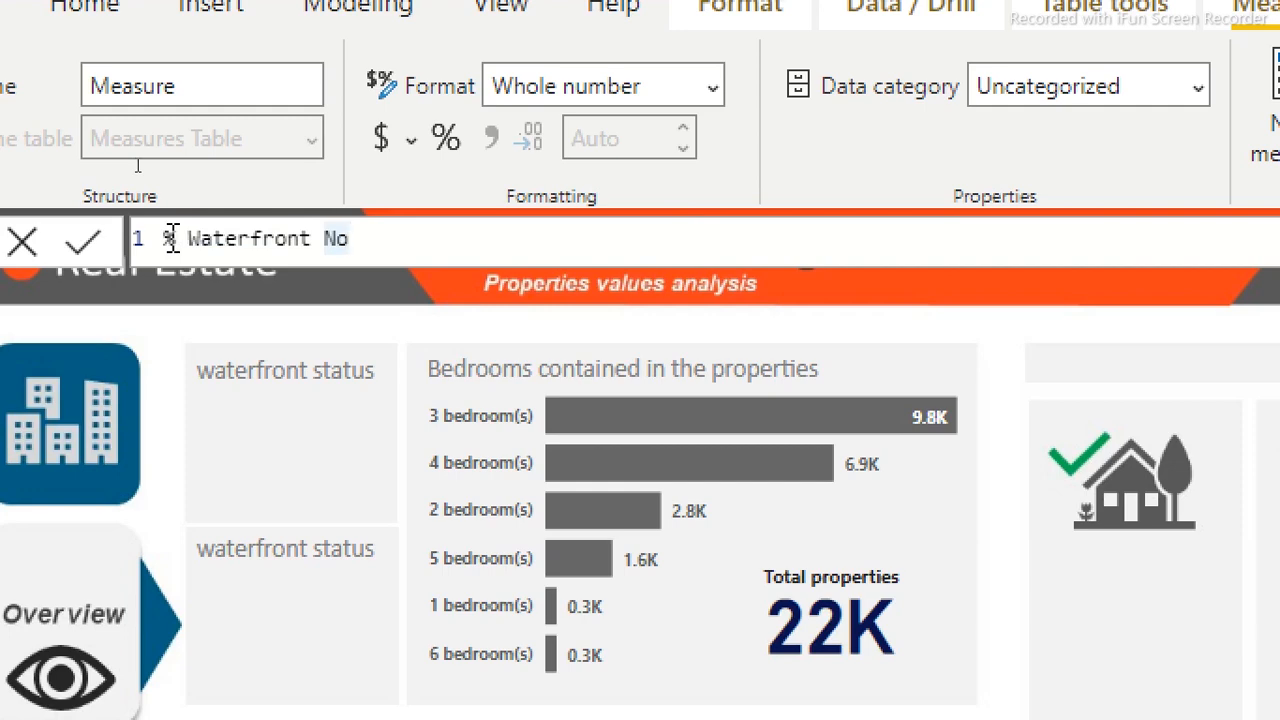
Define the "% Waterfront No" measure as DIVIDE([Waterfront No],[Total properties],0) and commit it
type("=div")
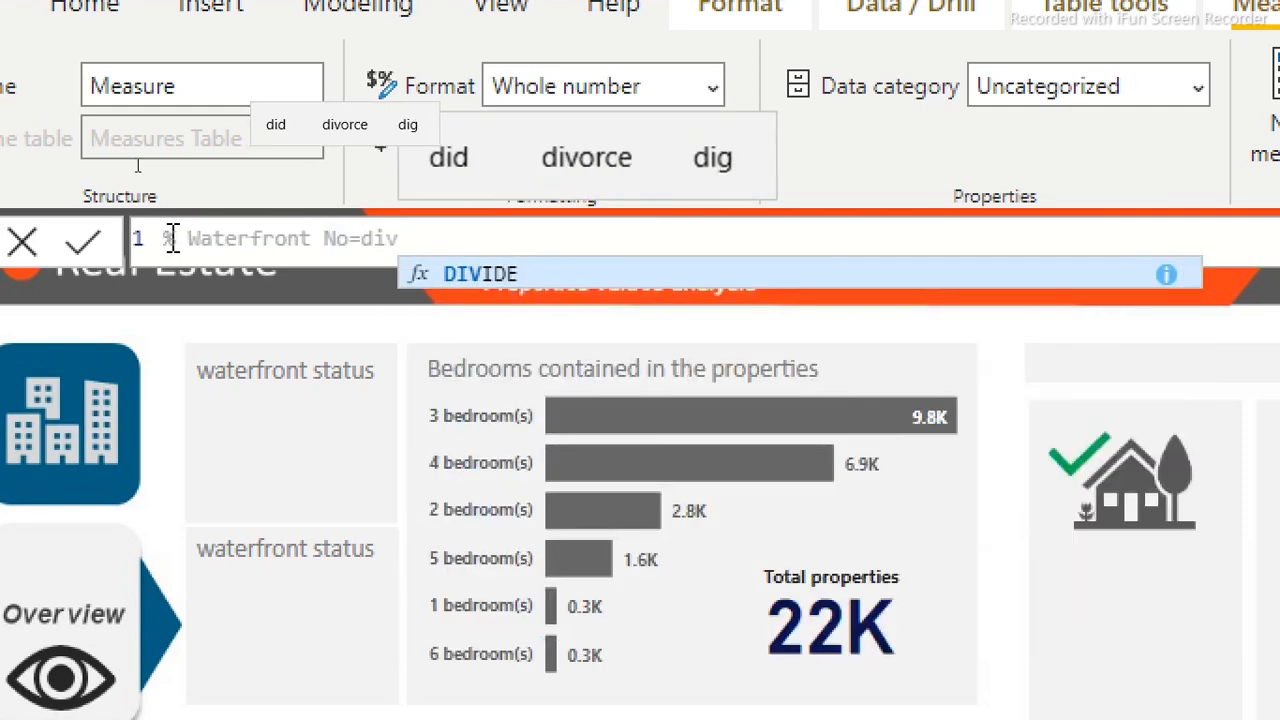
key("Tab")
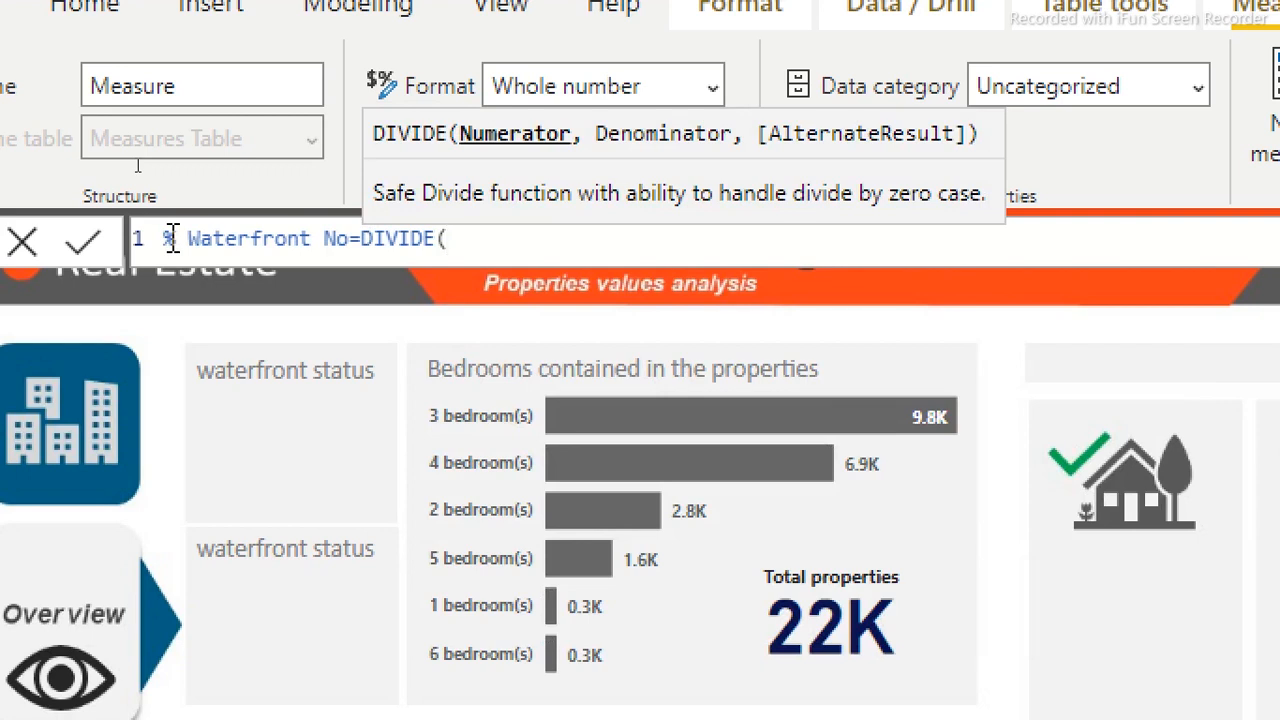
type("wat")
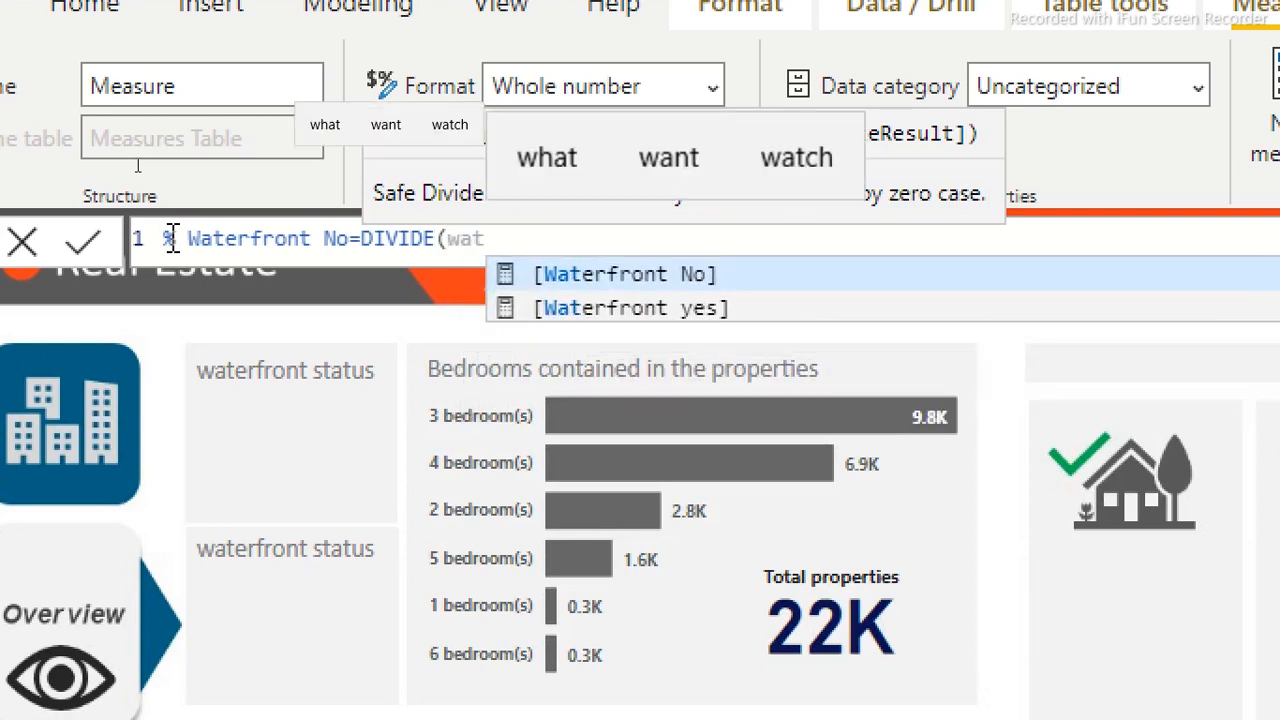
key("Tab")
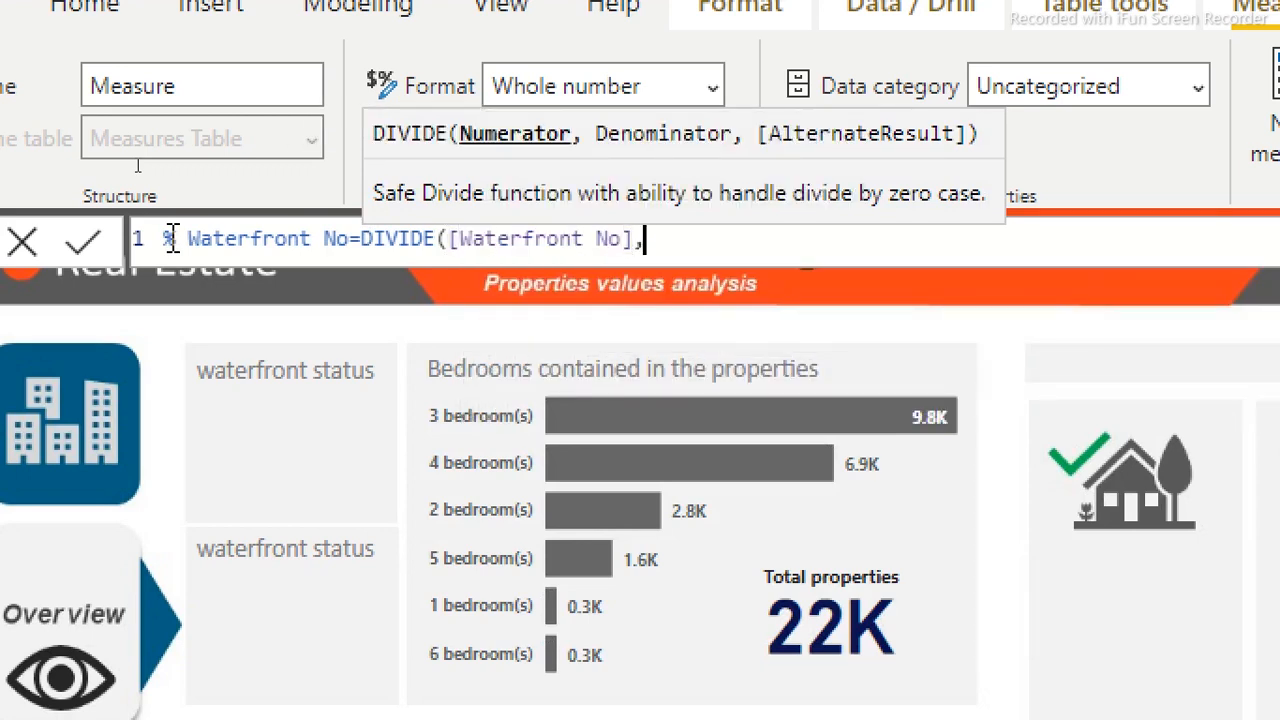
type(",tot")
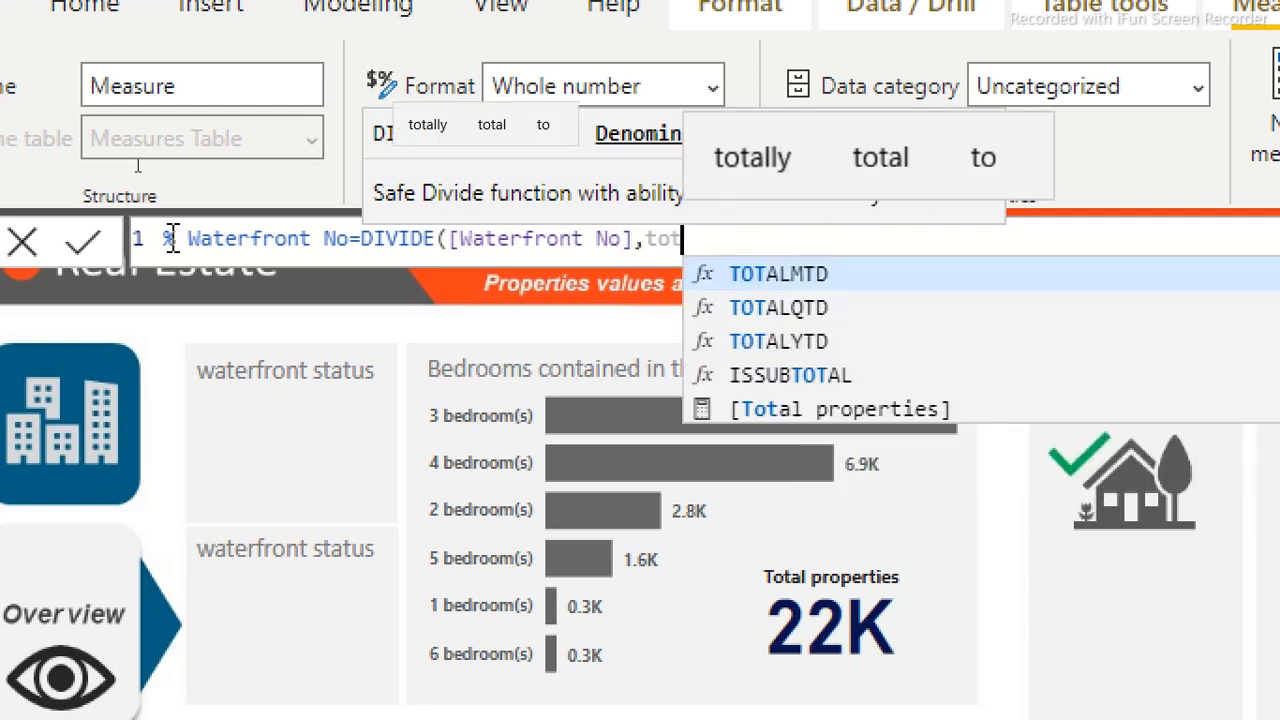
left_click(808, 409)
type(",0")
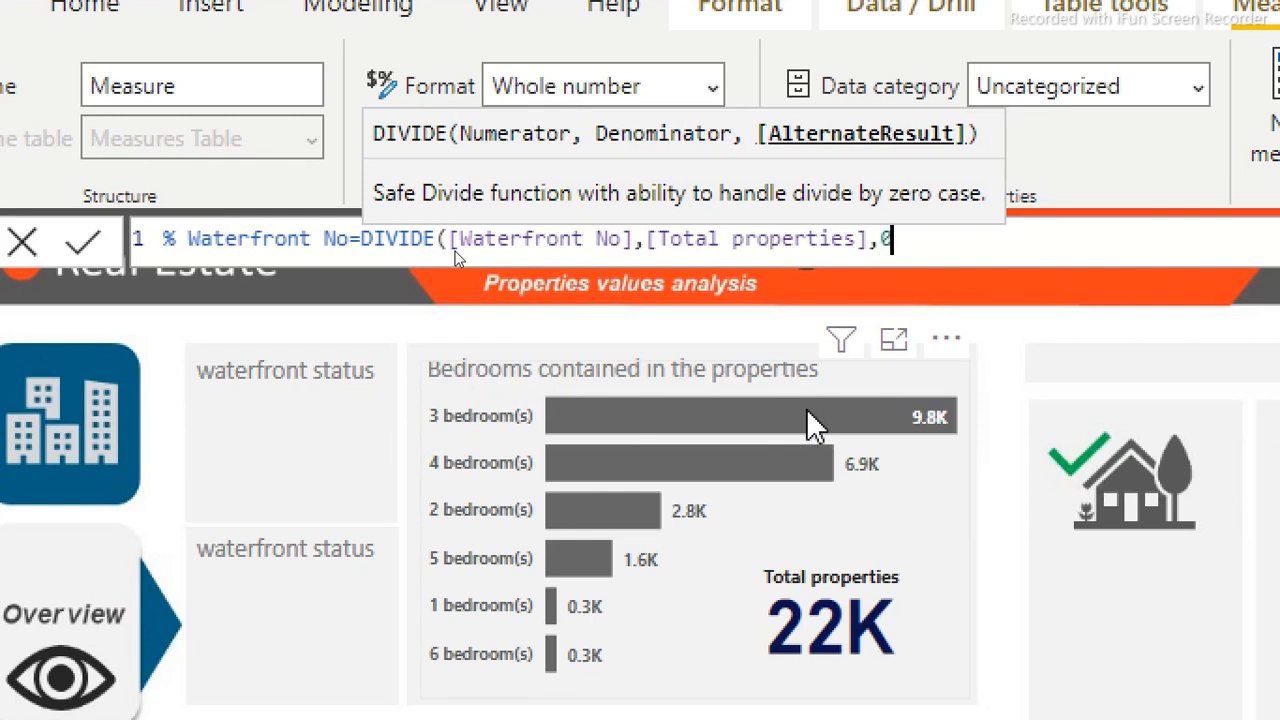
type(")")
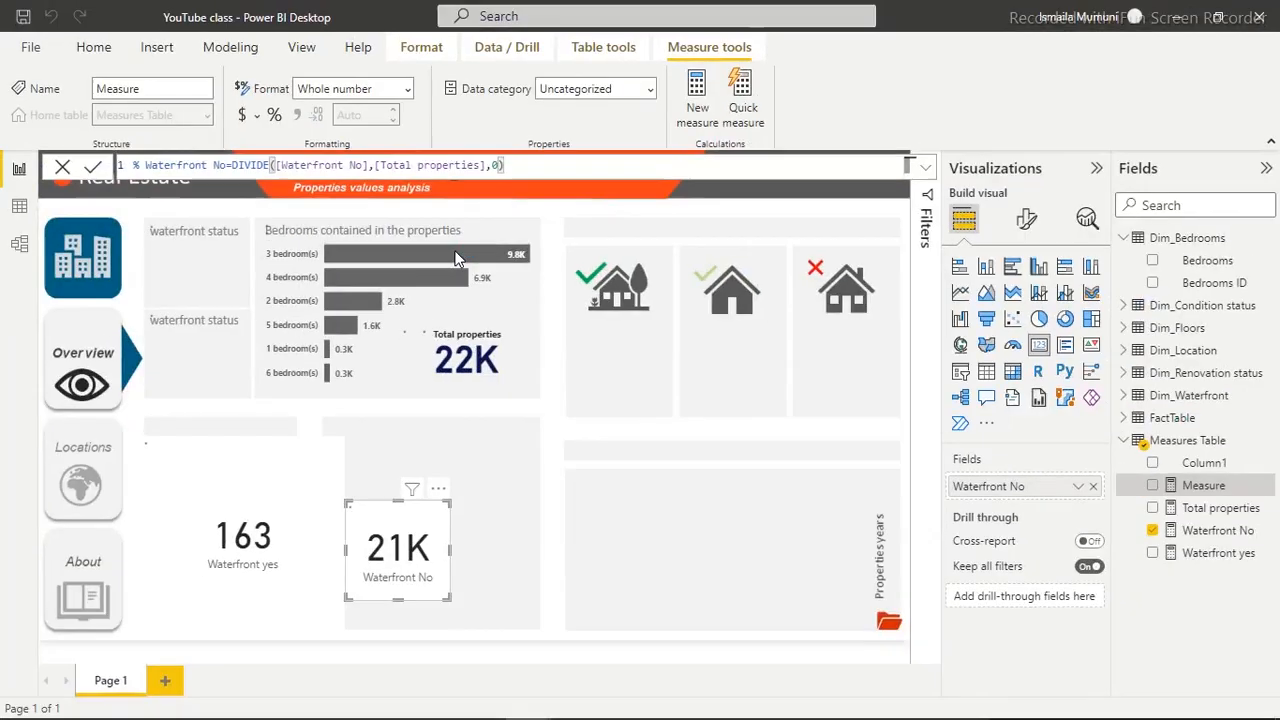
key("Return")
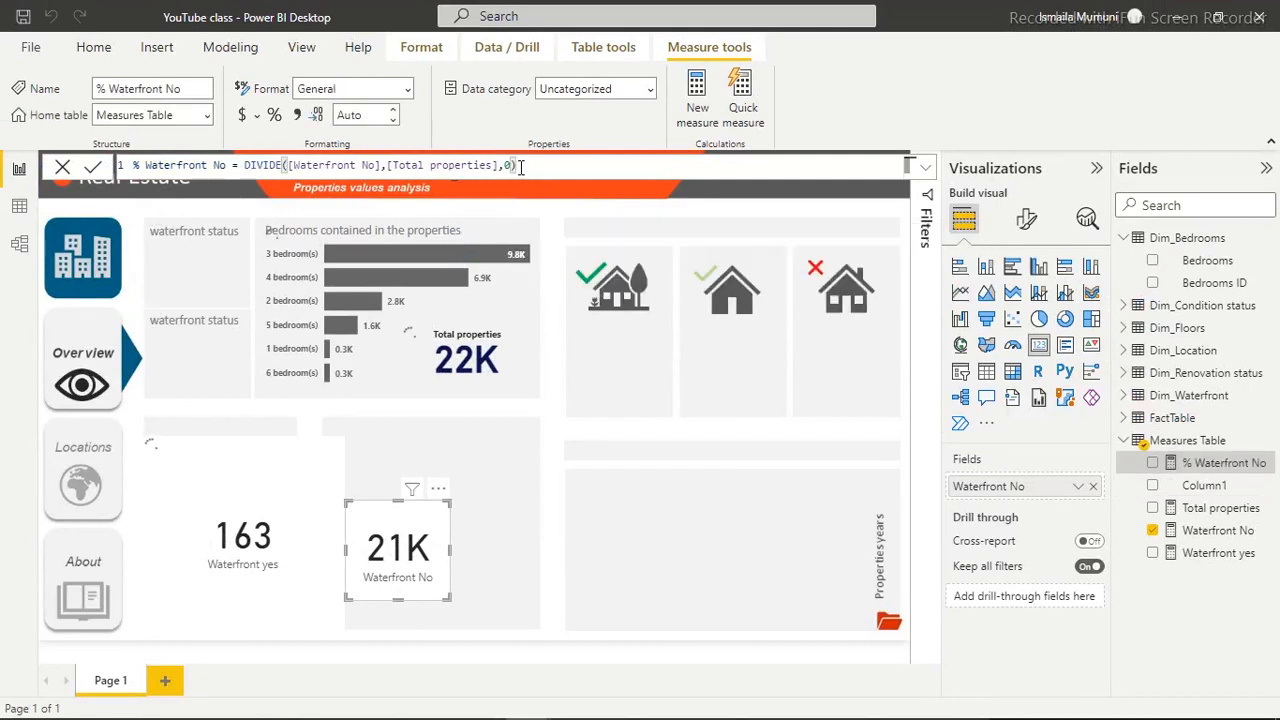
Format the "% Waterfront No" measure as a percentage with 0 decimal places, and add a matching "% Waterfront yes" measure
key("ctrl+a")
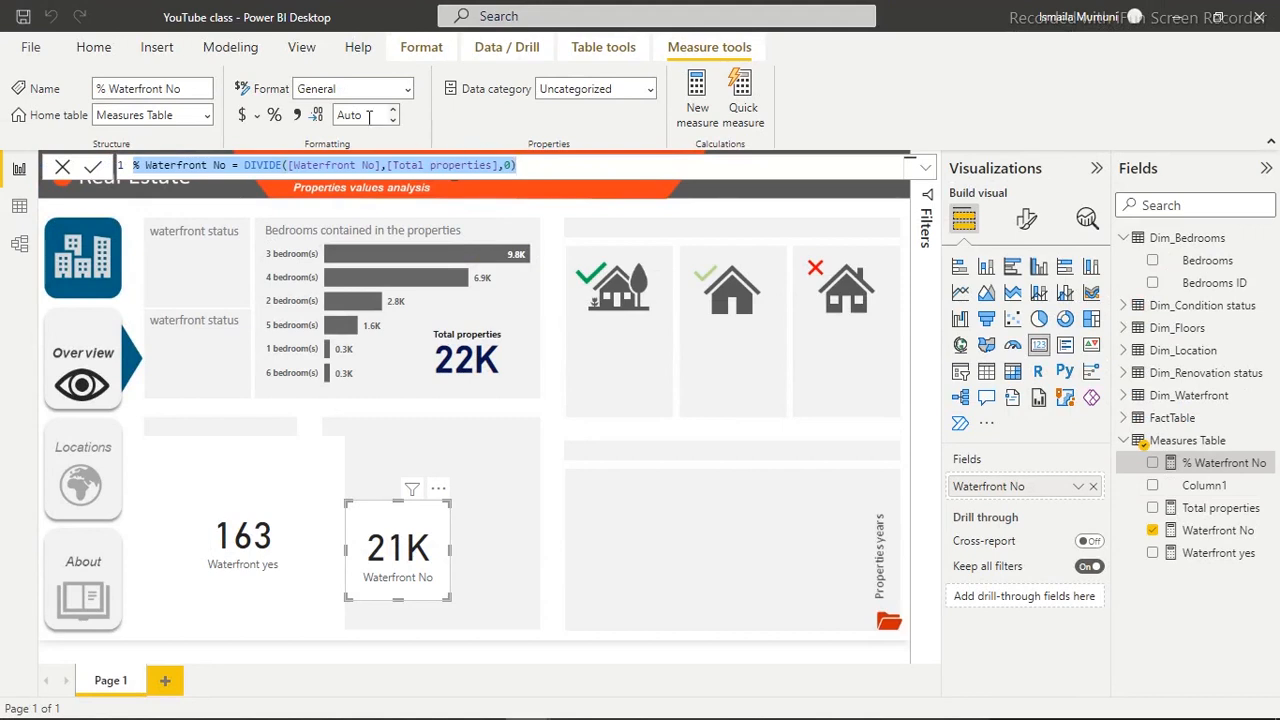
left_click(271, 121)
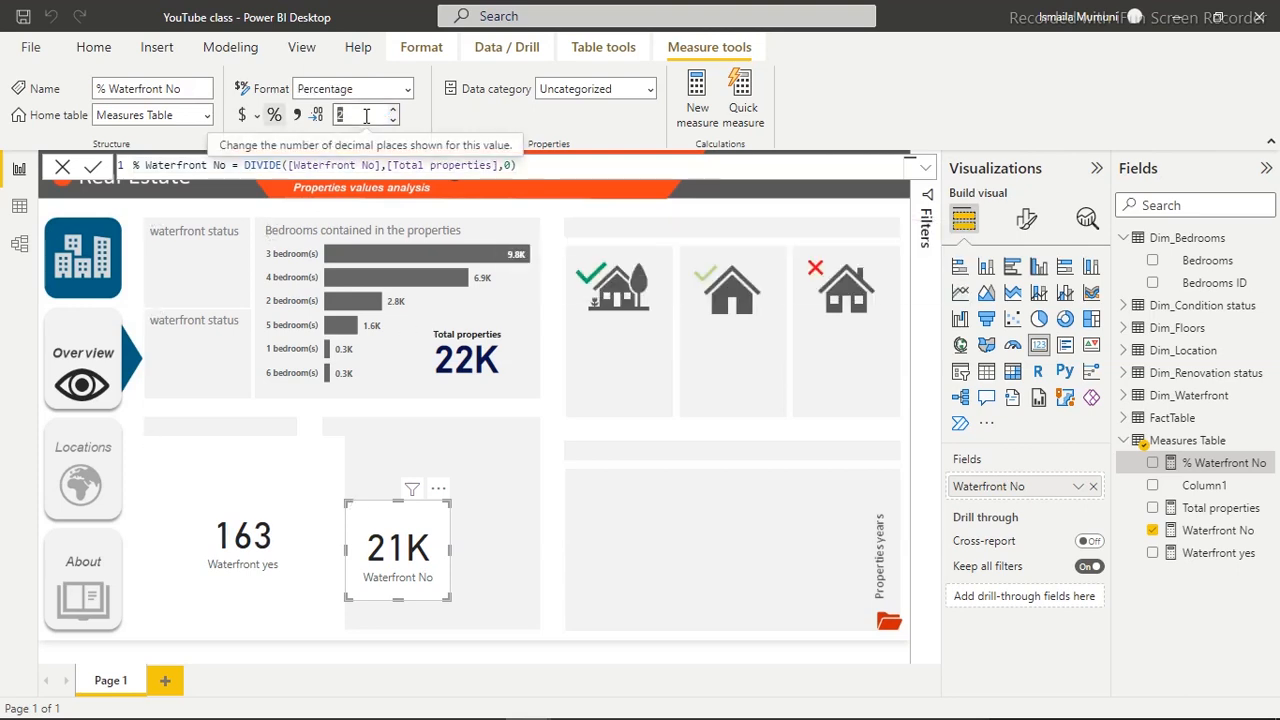
key("BackSpace")
type("2")
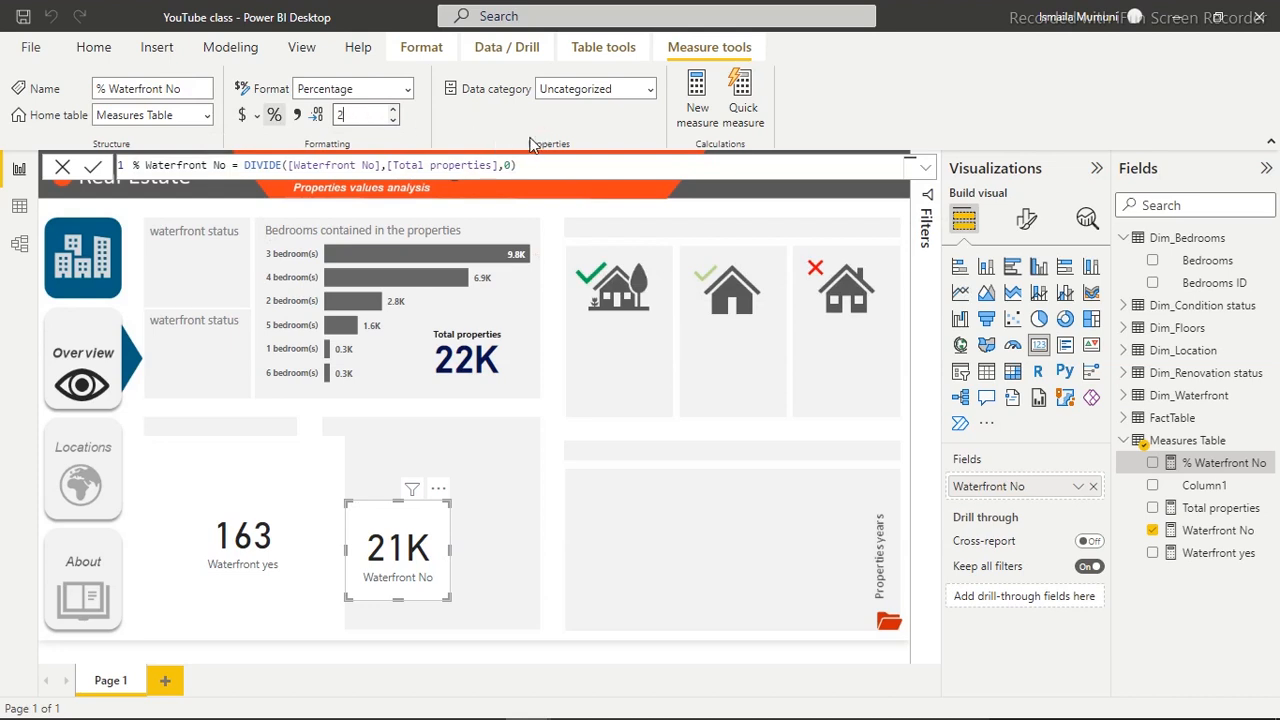
left_click(697, 105)
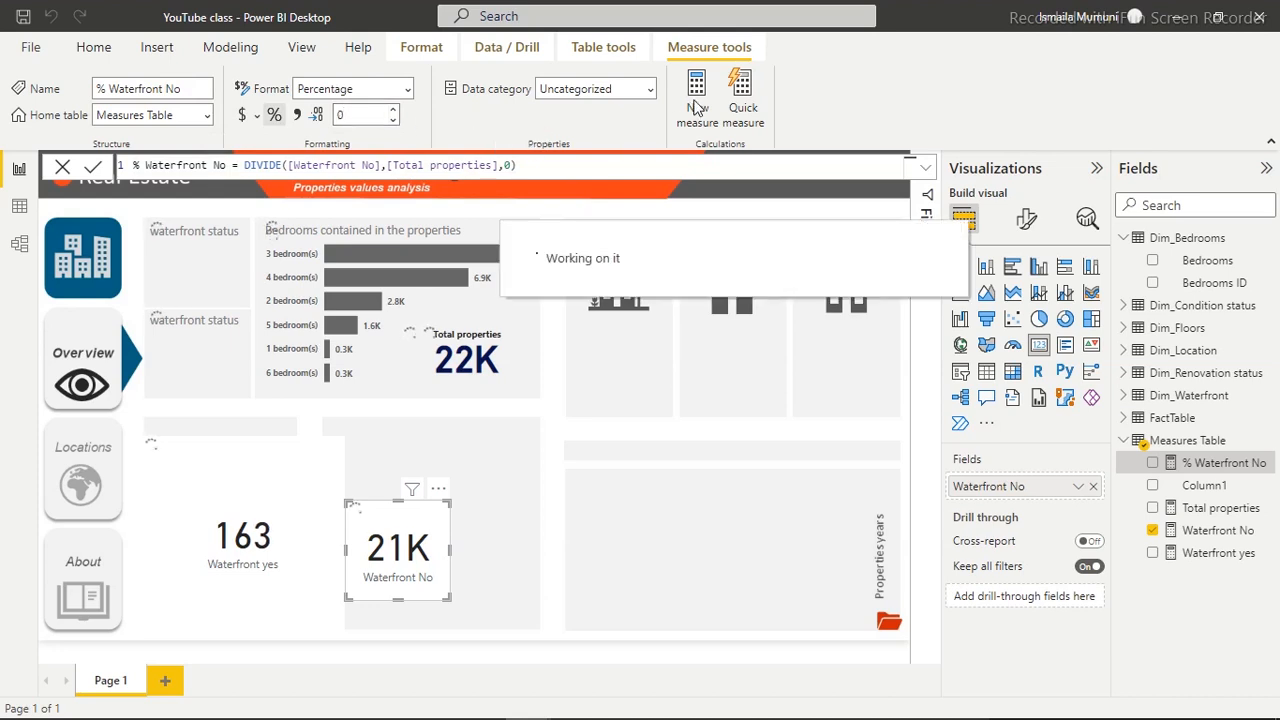
Add text labels "Has no waterfront" and "Has waterfront" inside the two waterfront status tiles
left_click(199, 362)
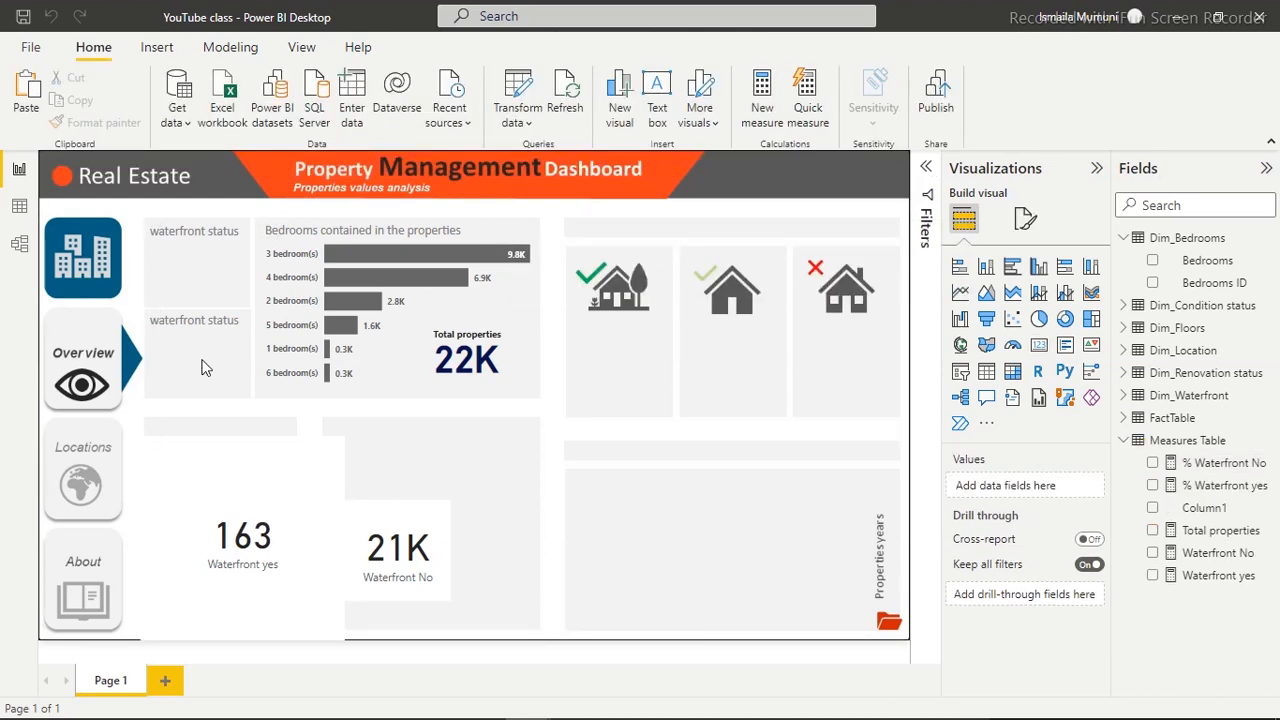
left_click(201, 366)
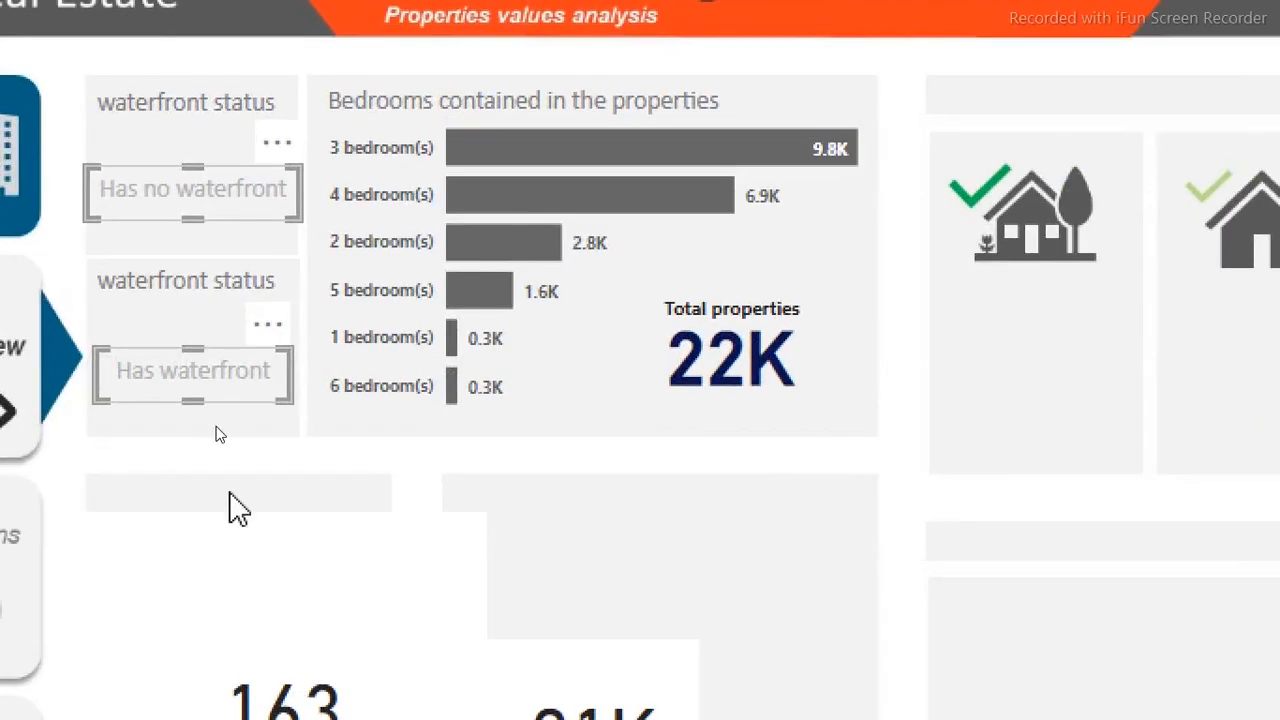
left_click(230, 493)
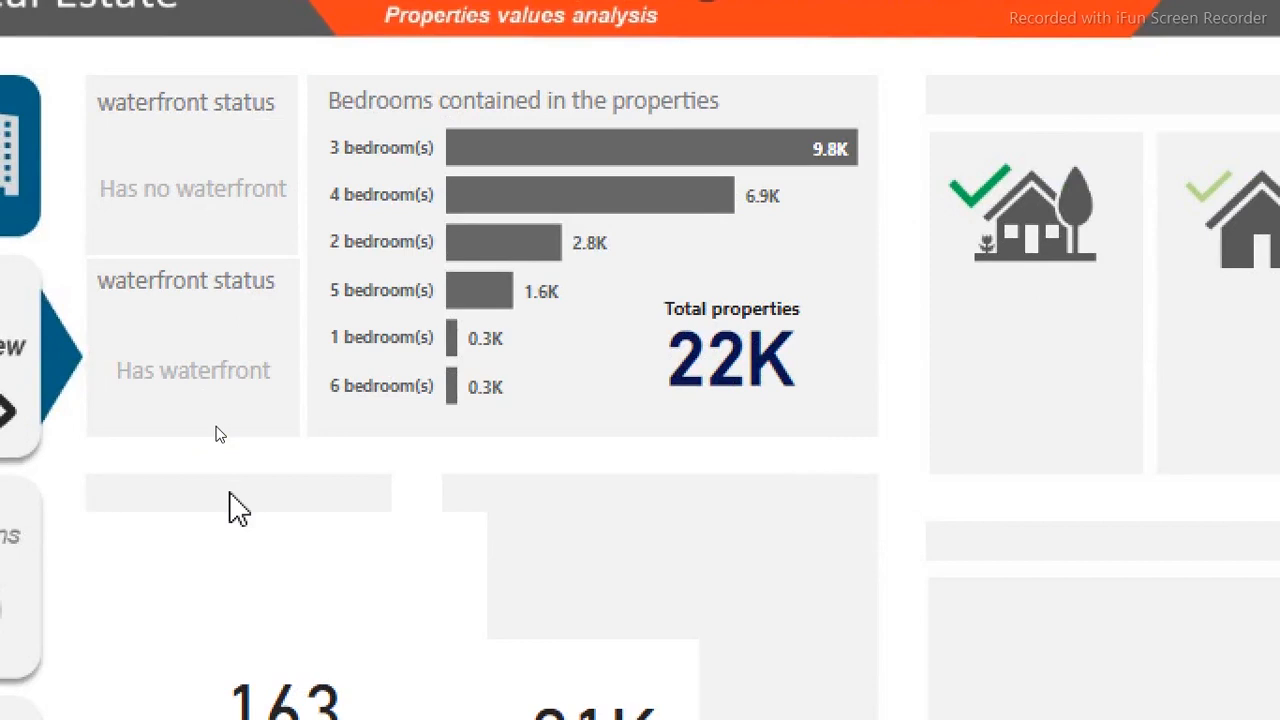
Move the "Waterfront yes" card up and shrink it to a small box just below the bedrooms chart
left_click(290, 560)
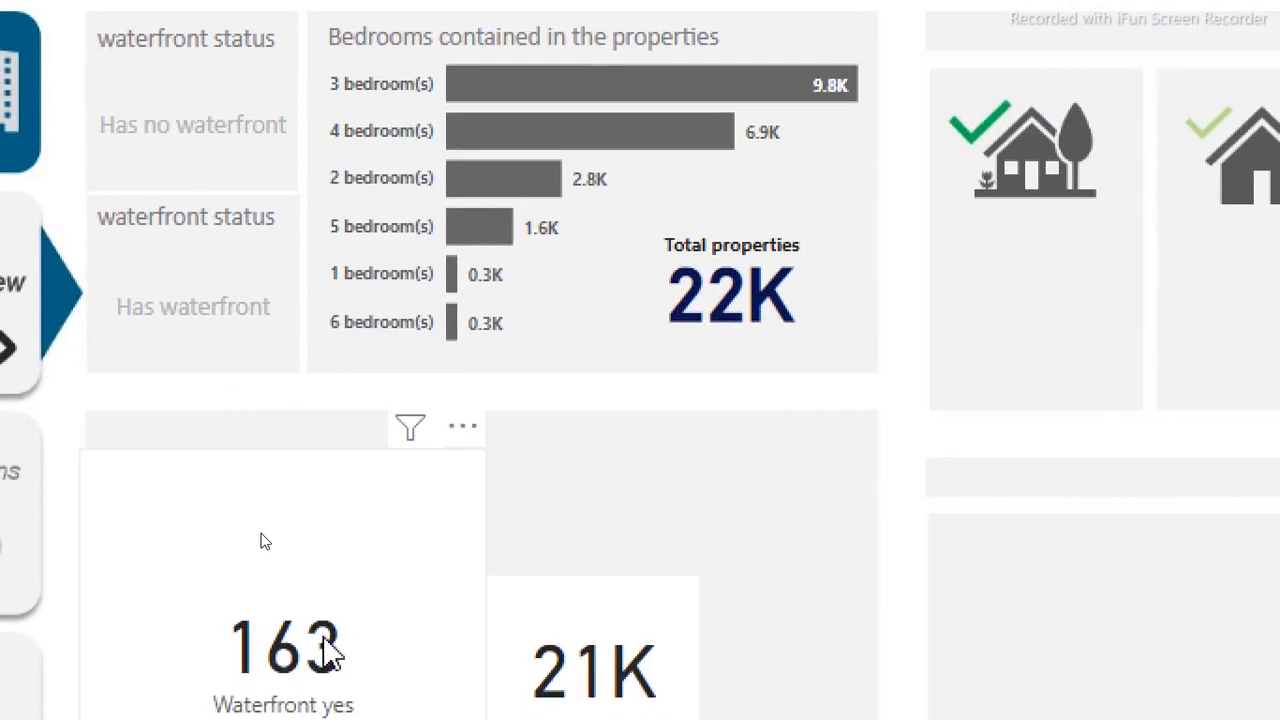
left_click_drag(325, 645, 474, 342)
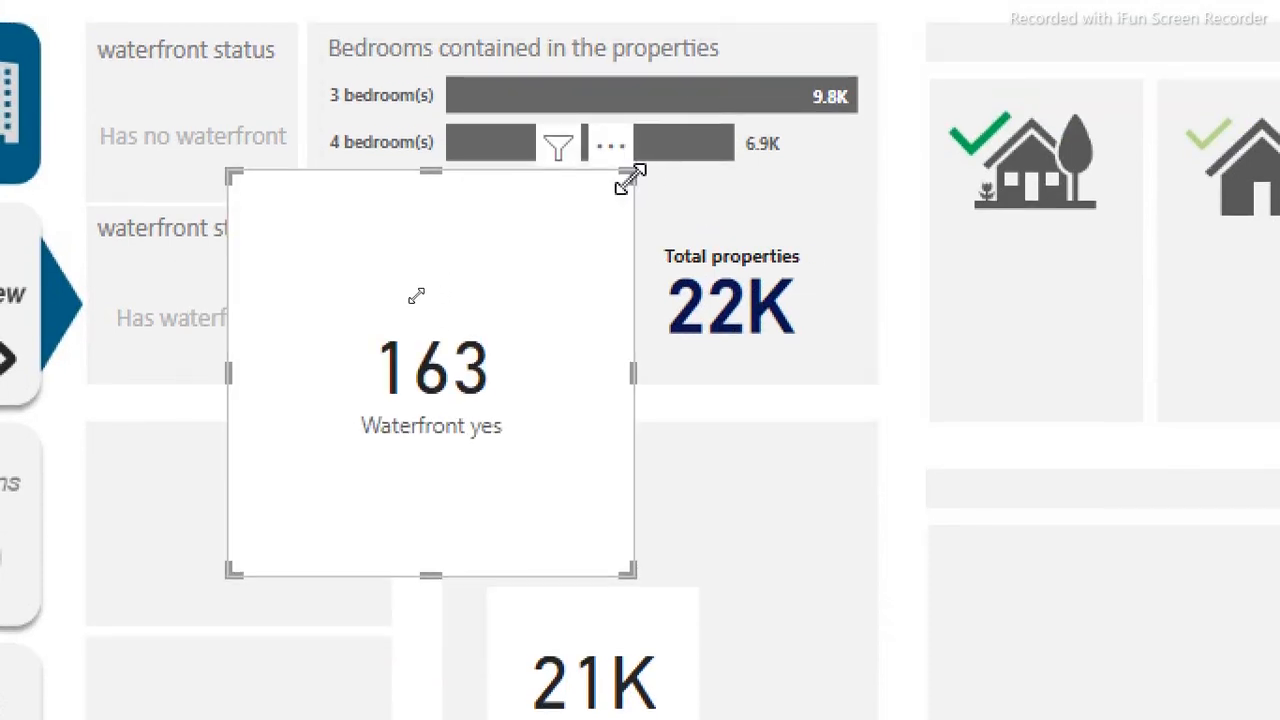
left_click_drag(630, 178, 466, 490)
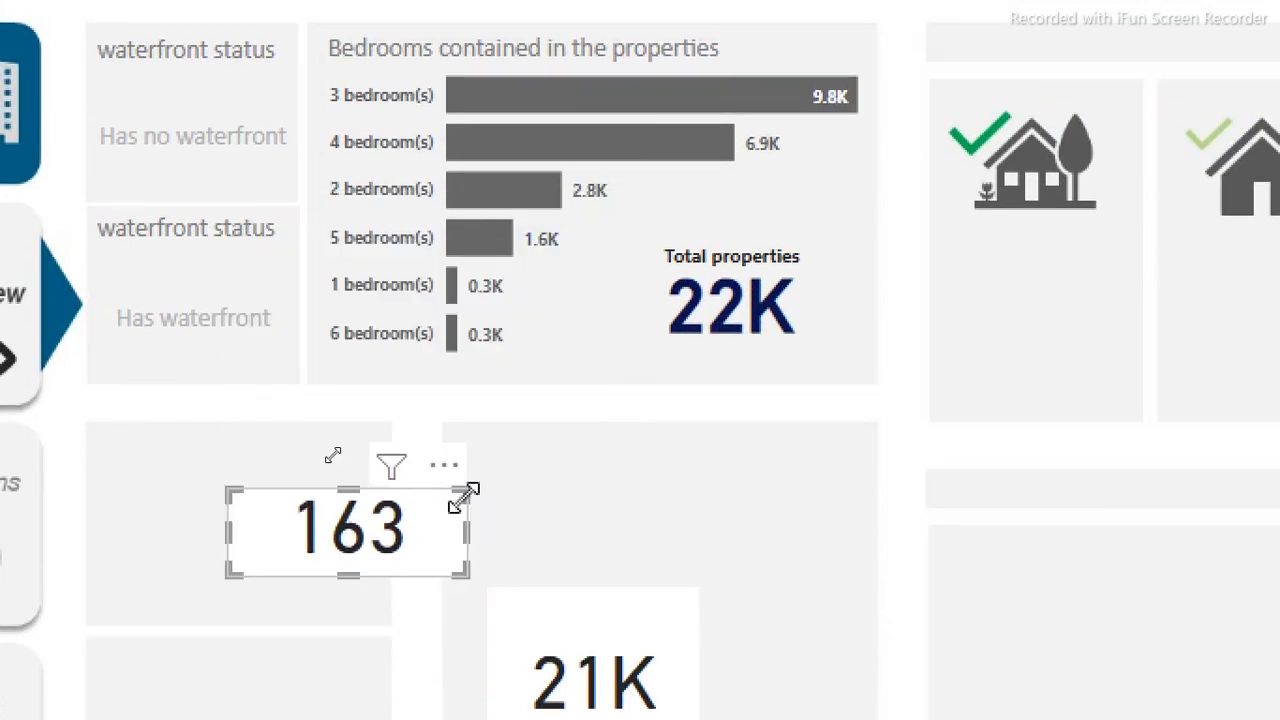
Copy the formatting of the Total properties card onto the "Waterfront yes" card with Format painter
left_click(770, 308)
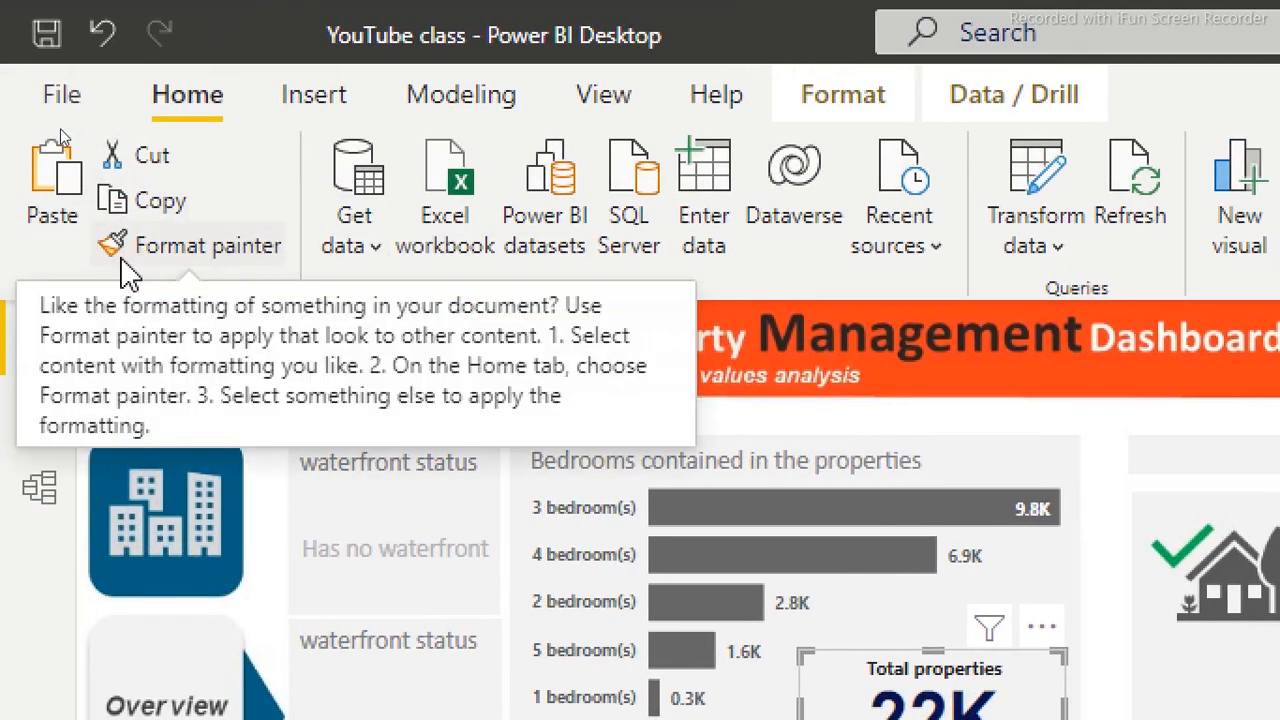
left_click(121, 258)
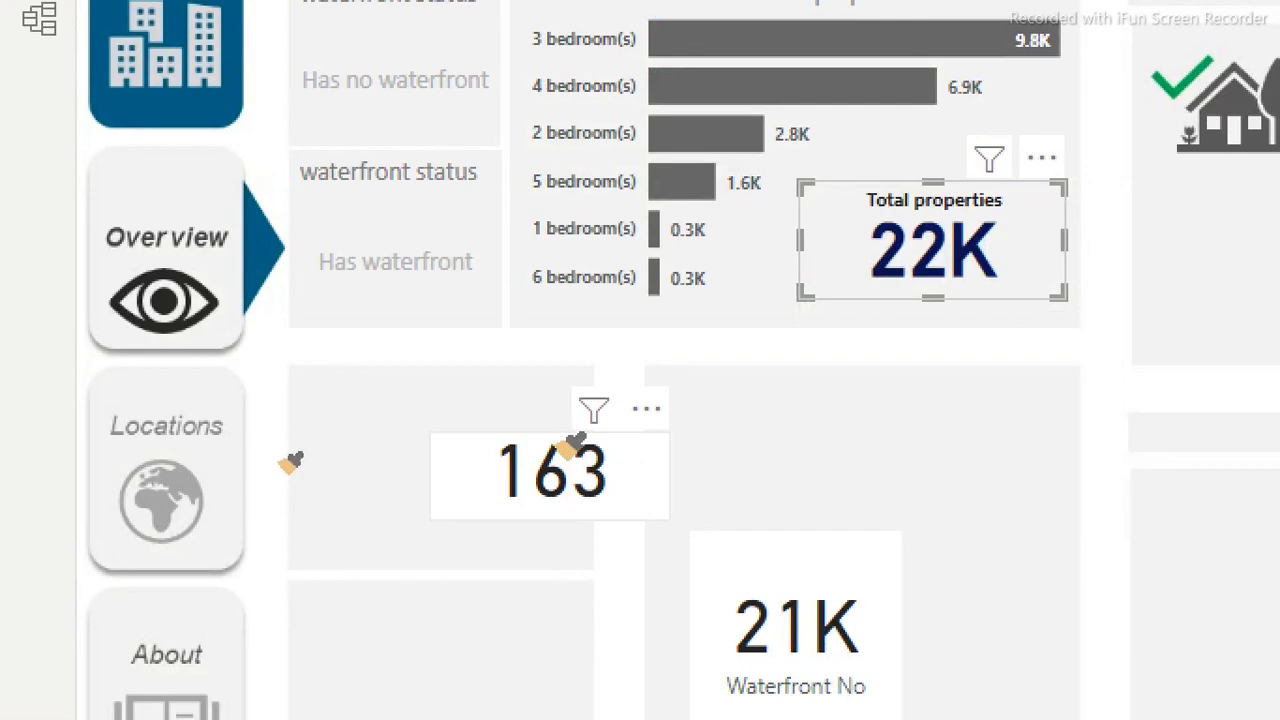
left_click(575, 443)
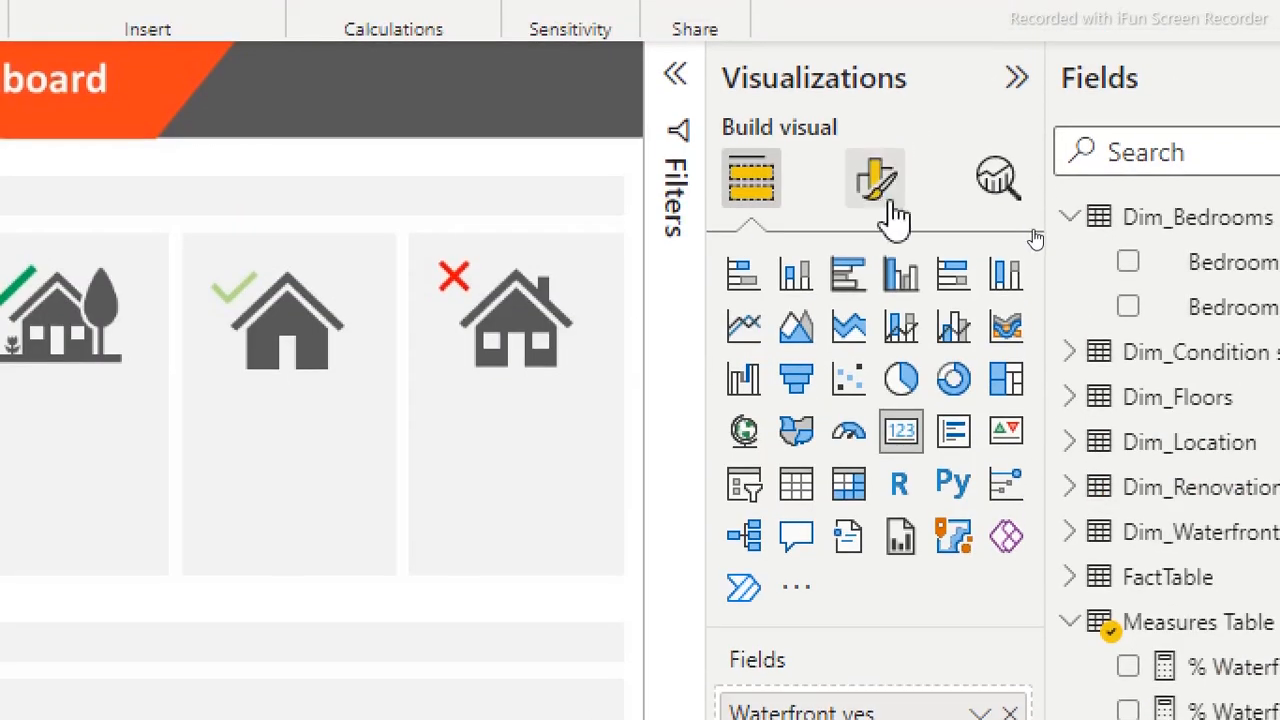
Make the "Waterfront yes" card's callout value dark grey, size 28 and bold, and narrow the card
left_click(877, 180)
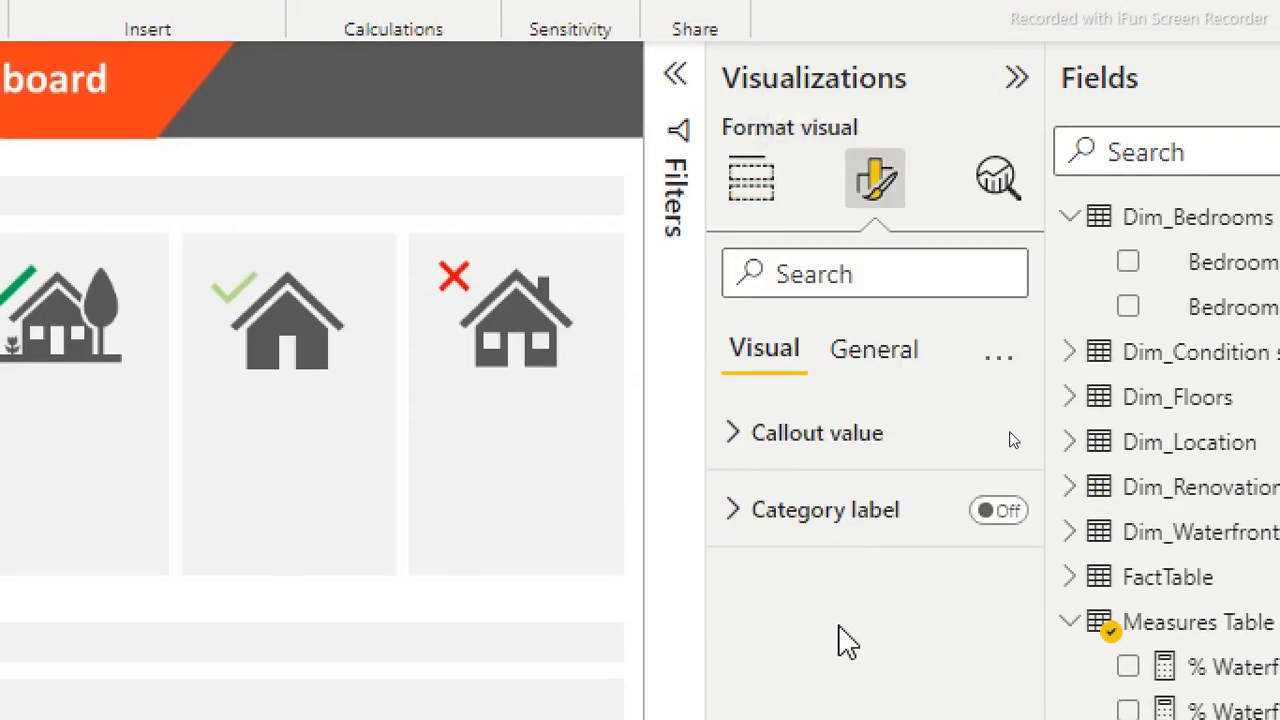
left_click(870, 434)
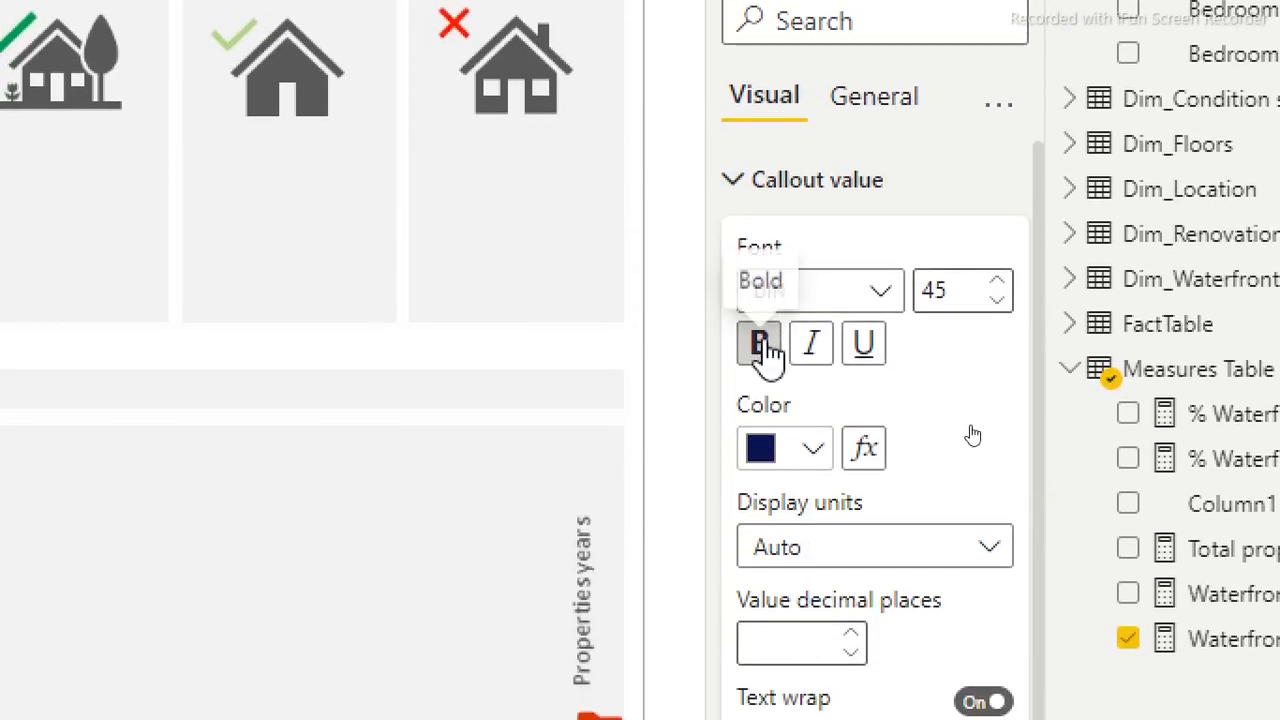
left_click(815, 455)
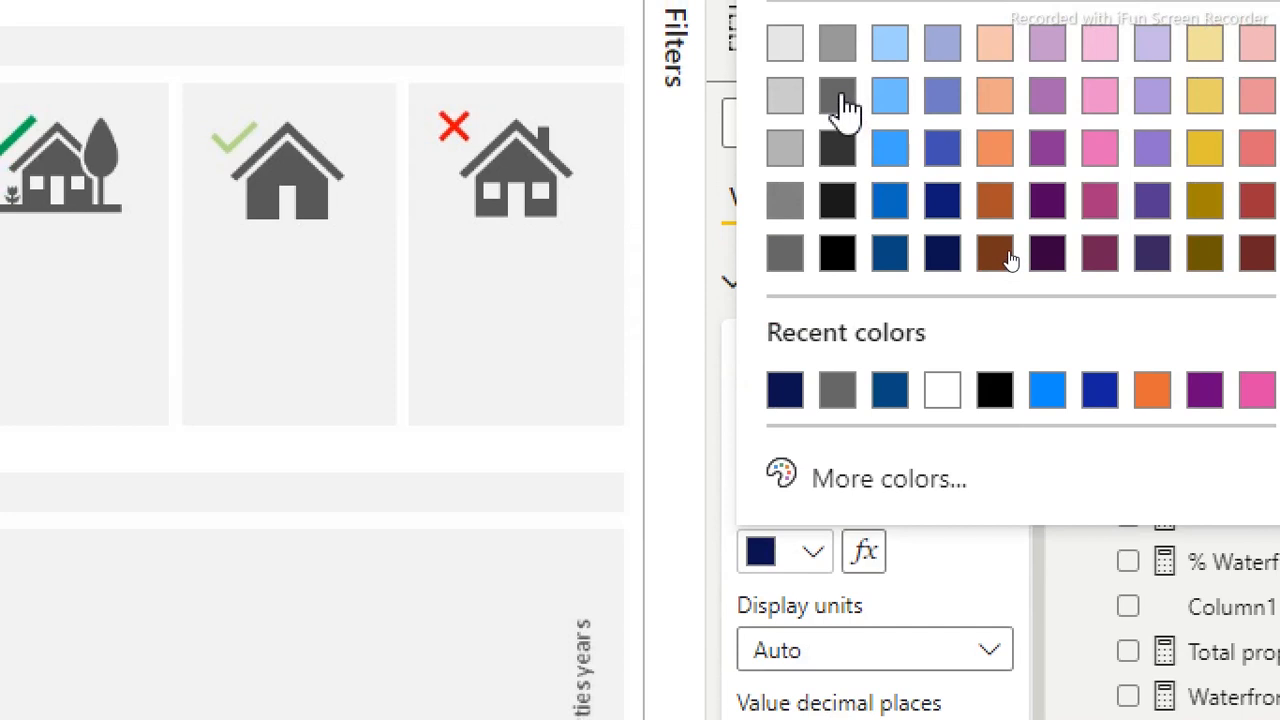
left_click(845, 110)
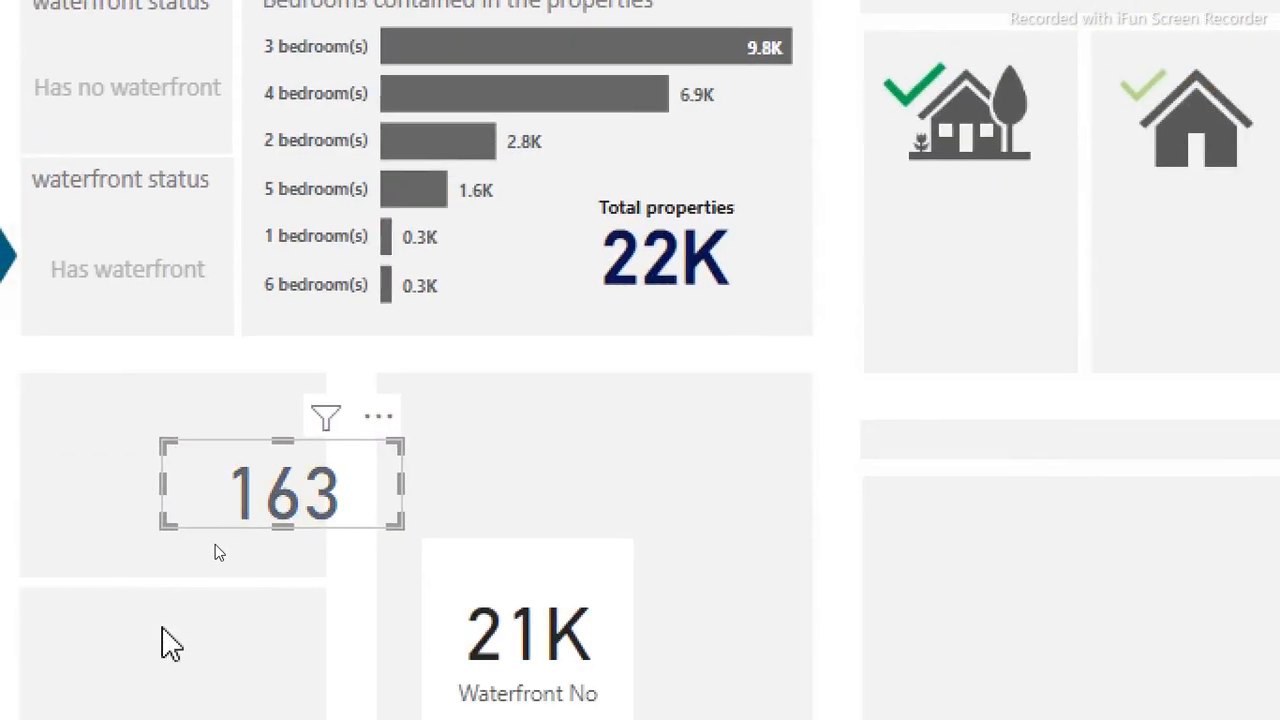
left_click_drag(401, 523, 324, 510)
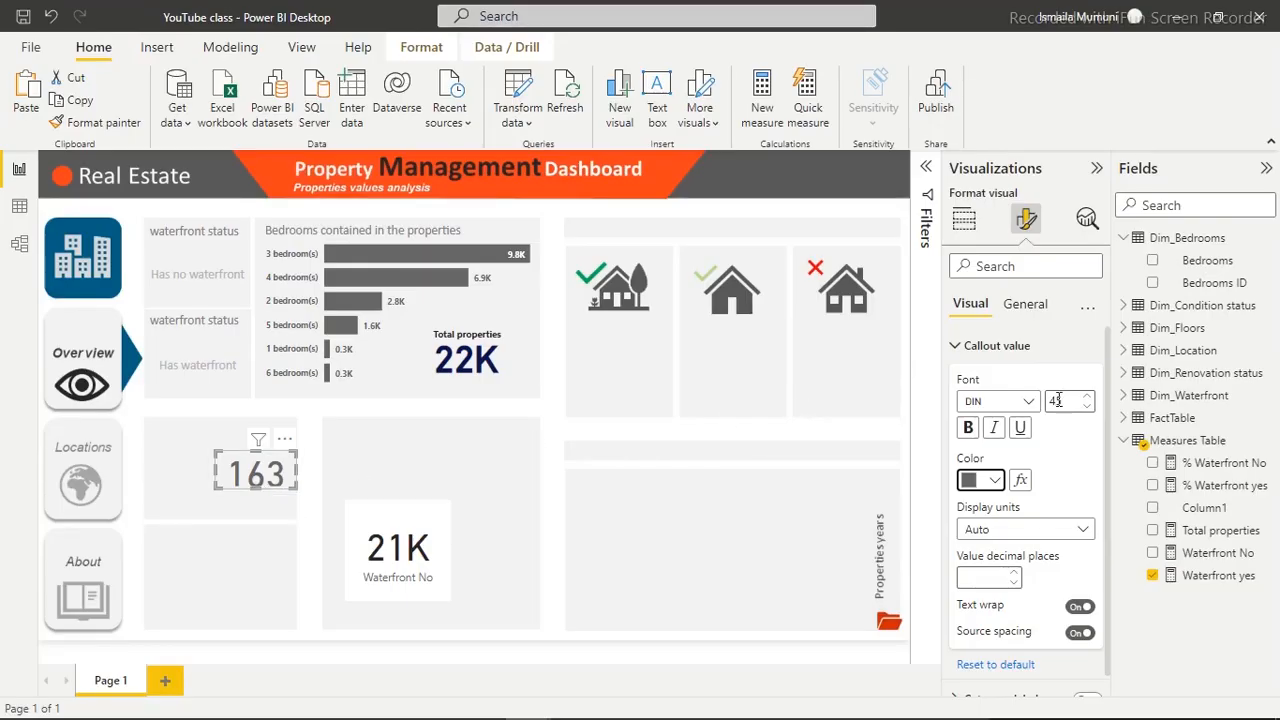
left_click(1057, 400)
left_click(968, 430)
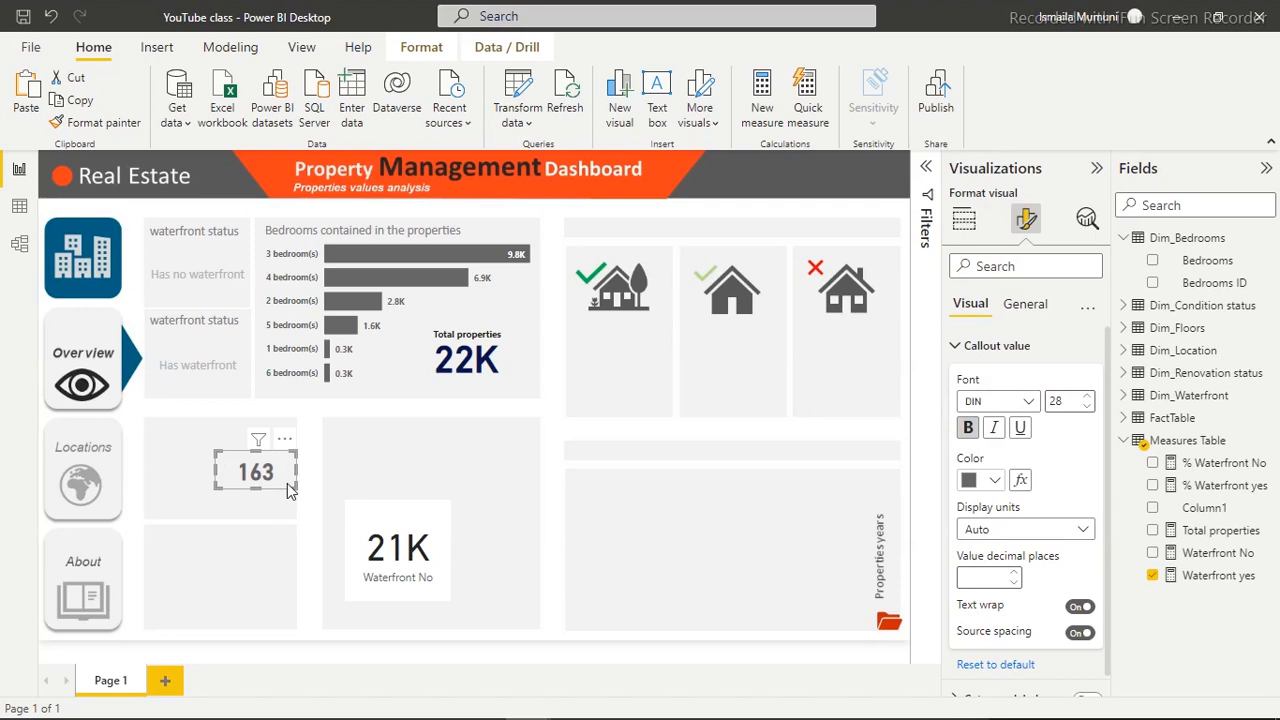
Reduce the "Waterfront yes" card's height and place it above the "Has waterfront" label
left_click_drag(288, 487, 288, 477)
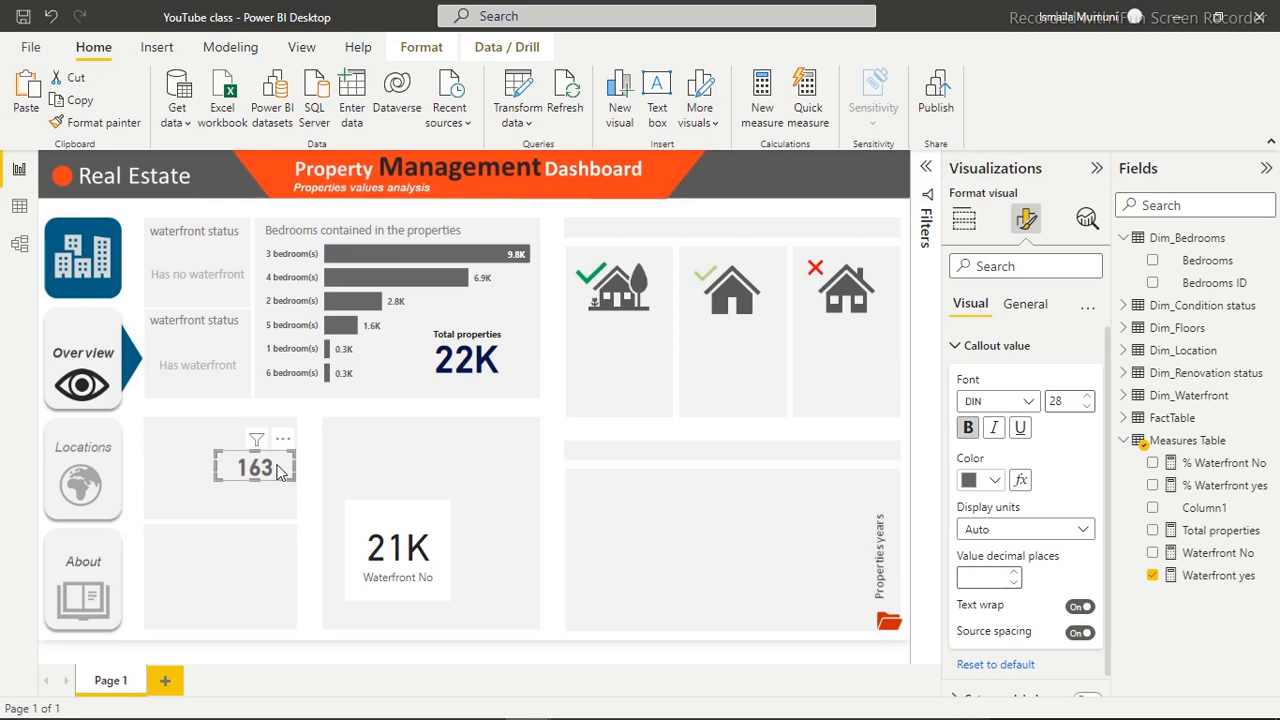
left_click_drag(272, 472, 213, 345)
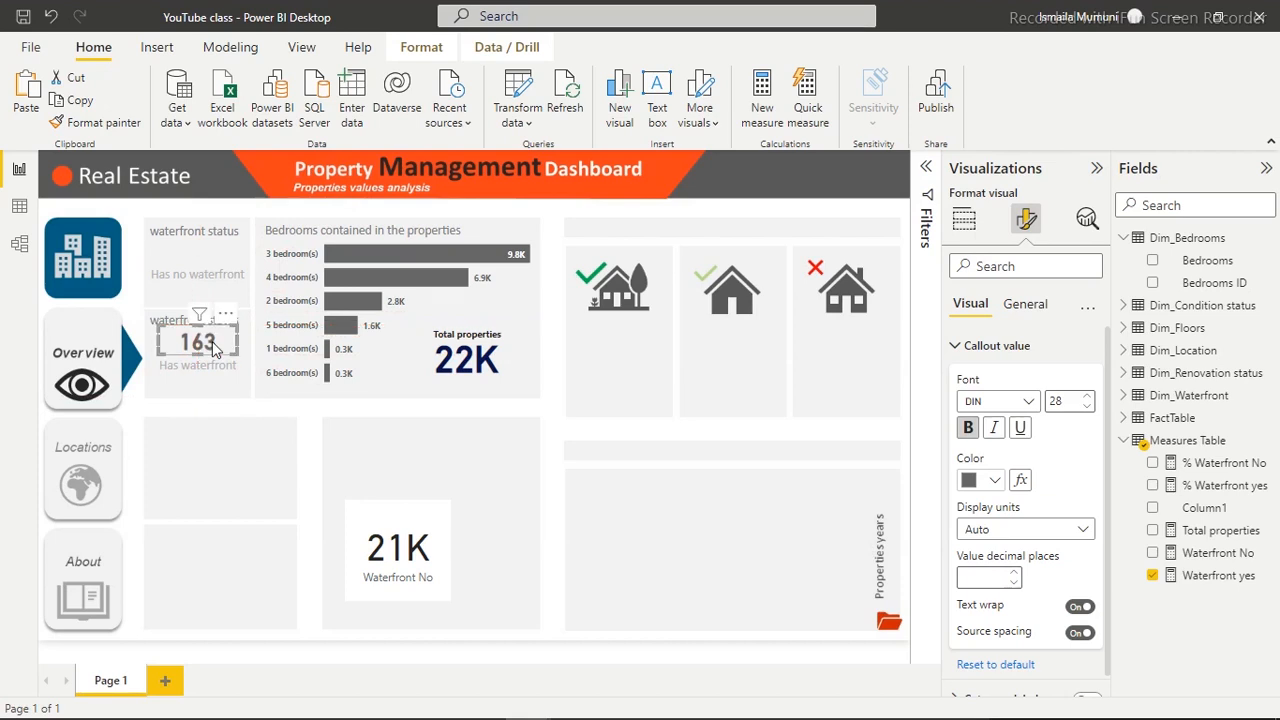
Place a copy of the card above the "Has no waterfront" label and replace its field with the "Waterfront No" measure
left_click_drag(214, 318, 204, 256)
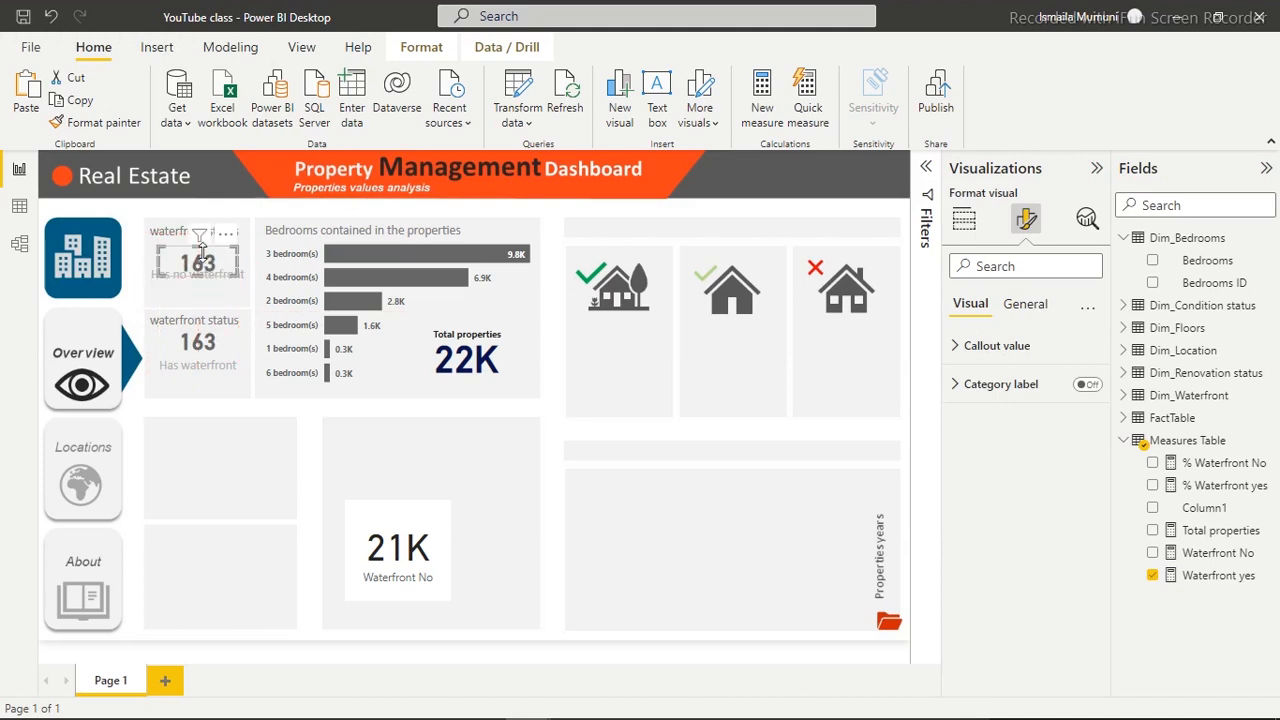
left_click(1153, 576)
left_click(1152, 553)
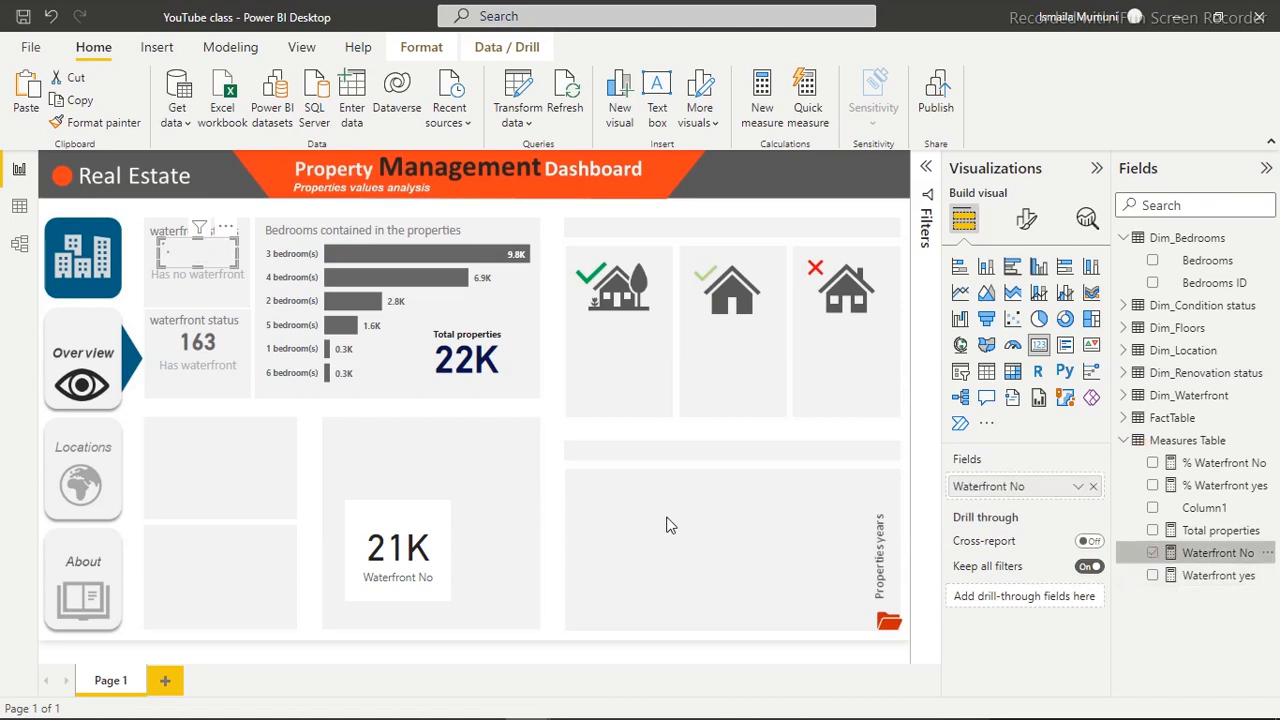
Delete the original large "Waterfront No" card from the blank tile
left_click(416, 558)
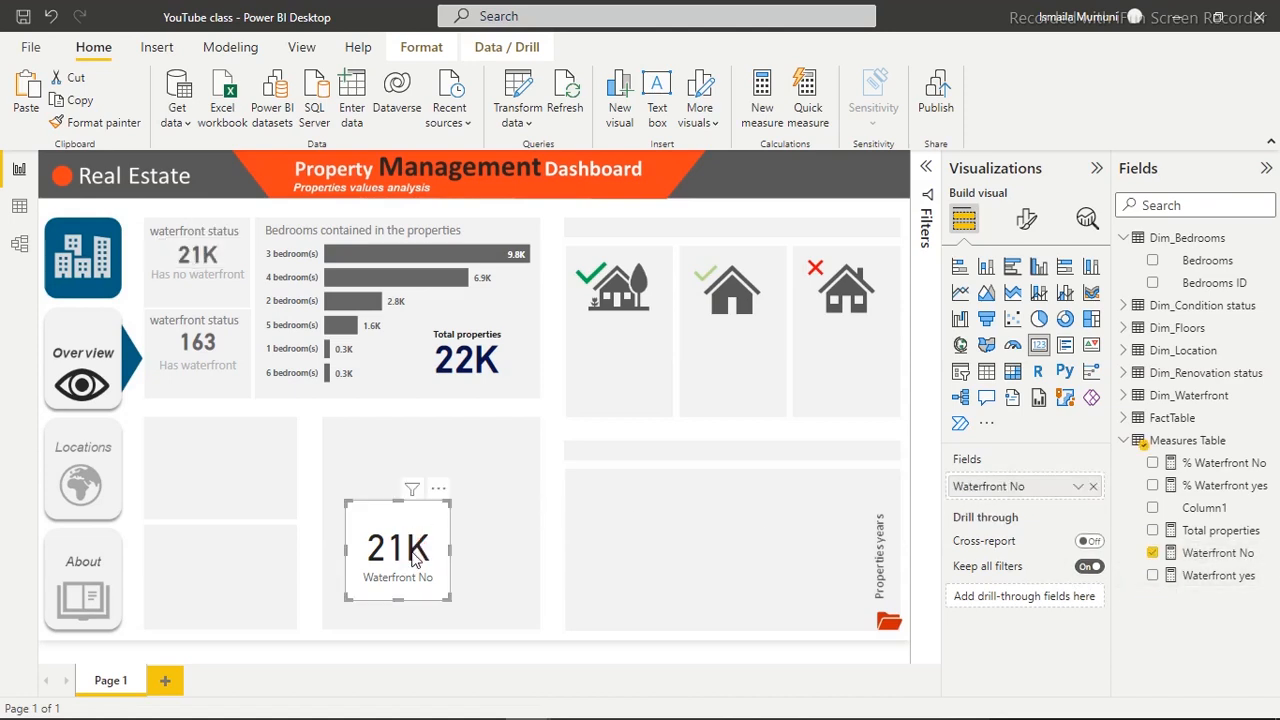
key("Delete")
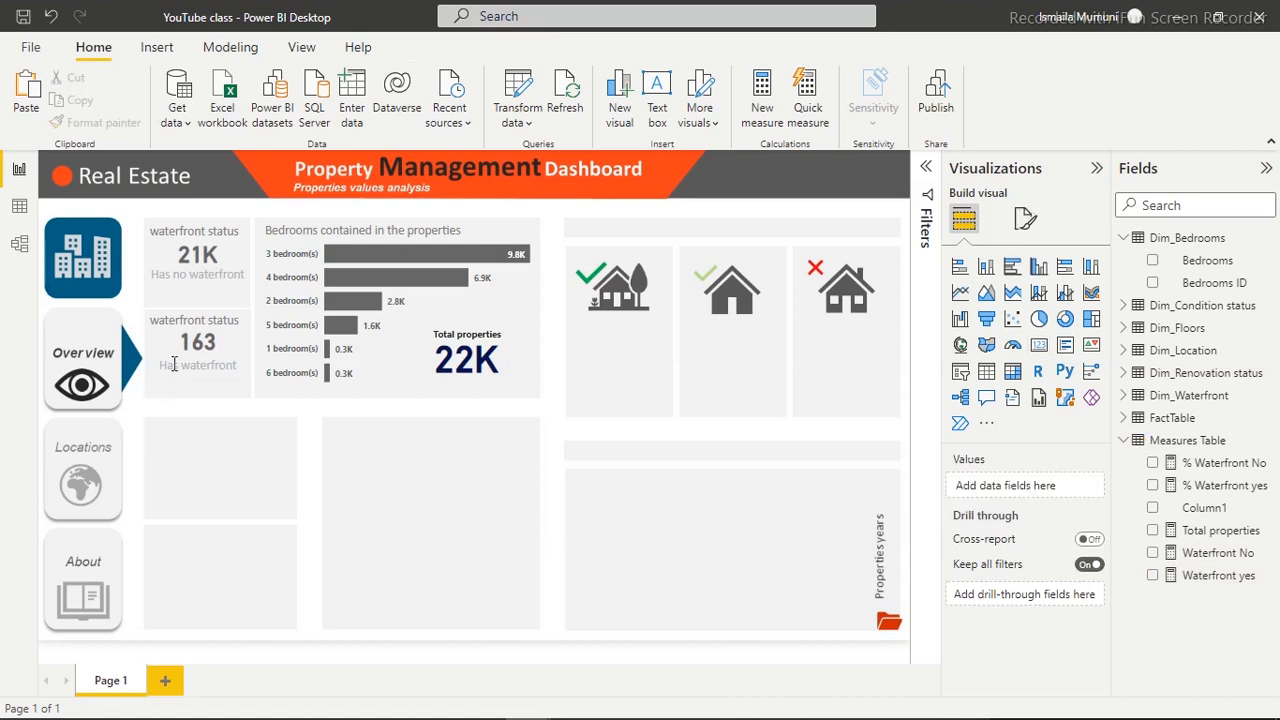
Duplicate the two waterfront count cards and place the copies beneath the "Has no waterfront" and "Has waterfront" labels
left_click(190, 359)
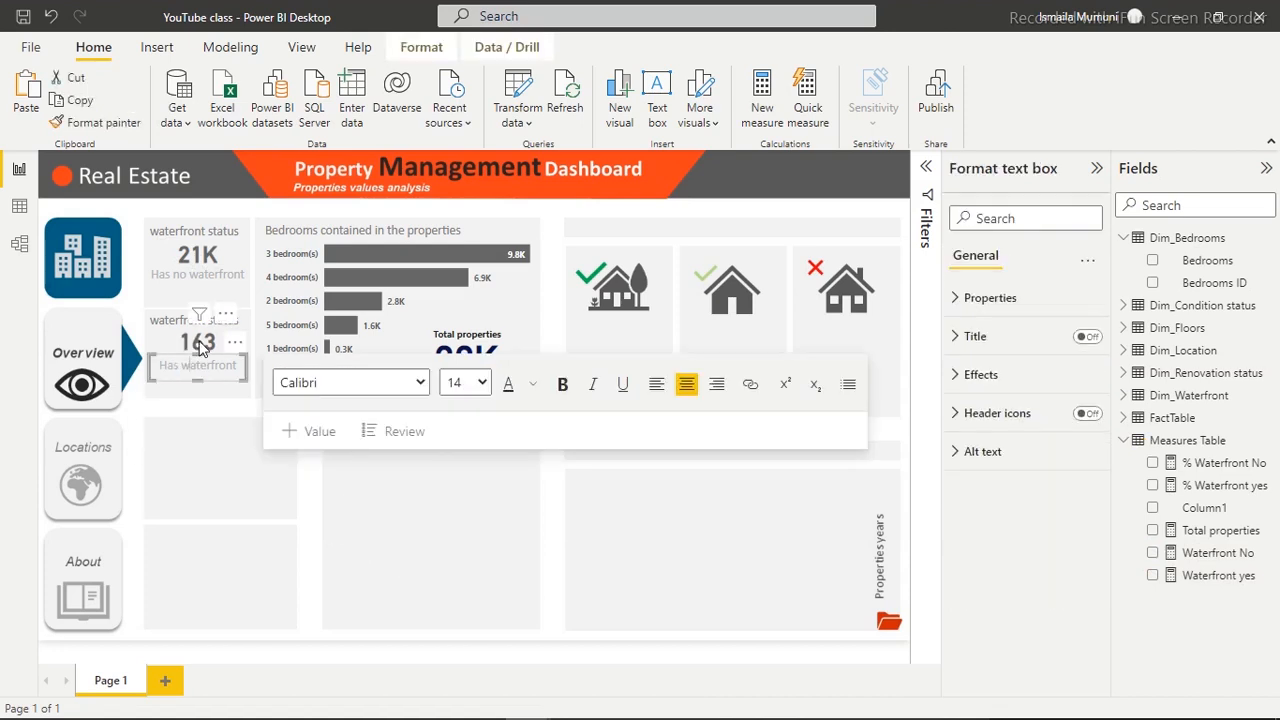
left_click(199, 343)
left_click(207, 257)
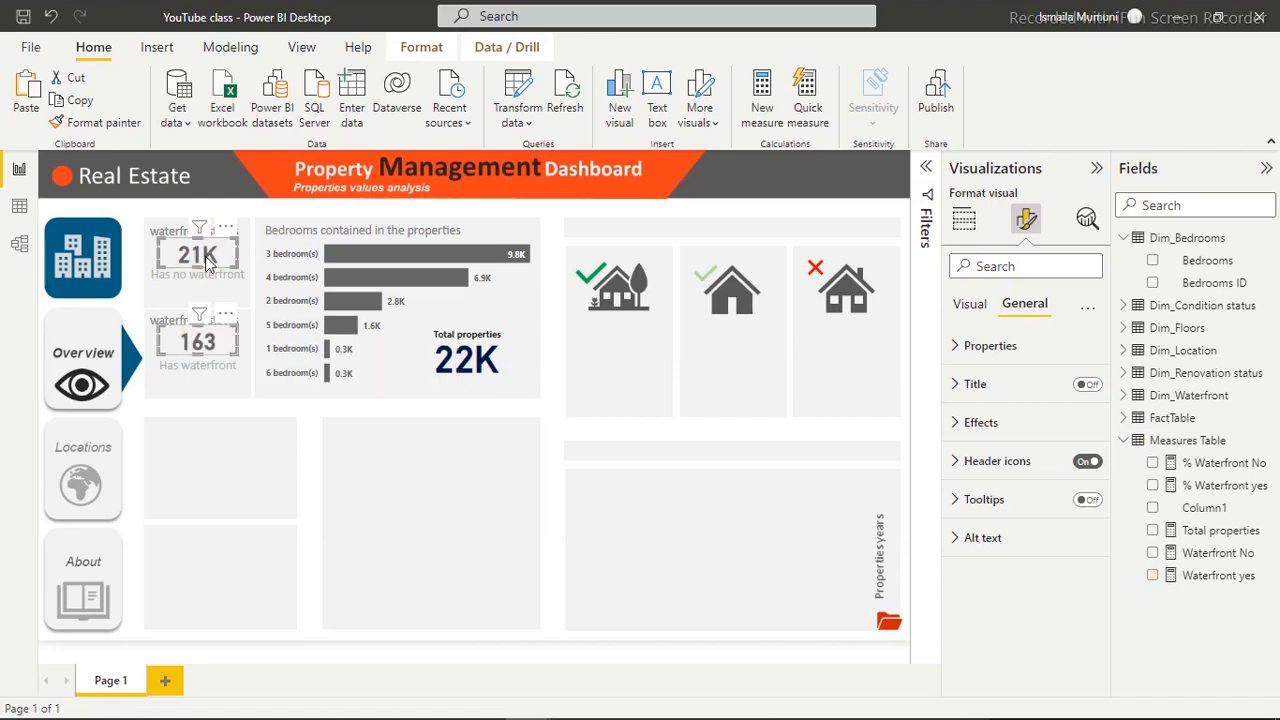
key("ctrl+v")
left_click_drag(204, 265, 198, 299)
left_click(198, 298)
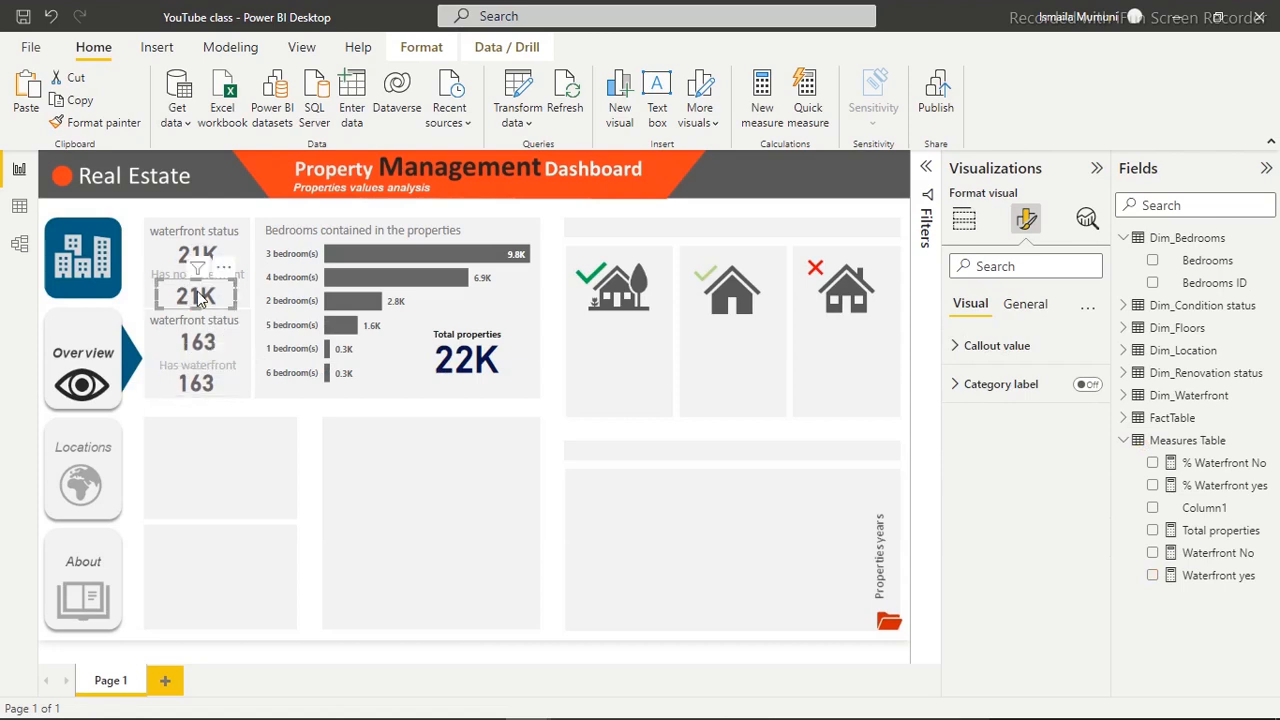
left_click(306, 450)
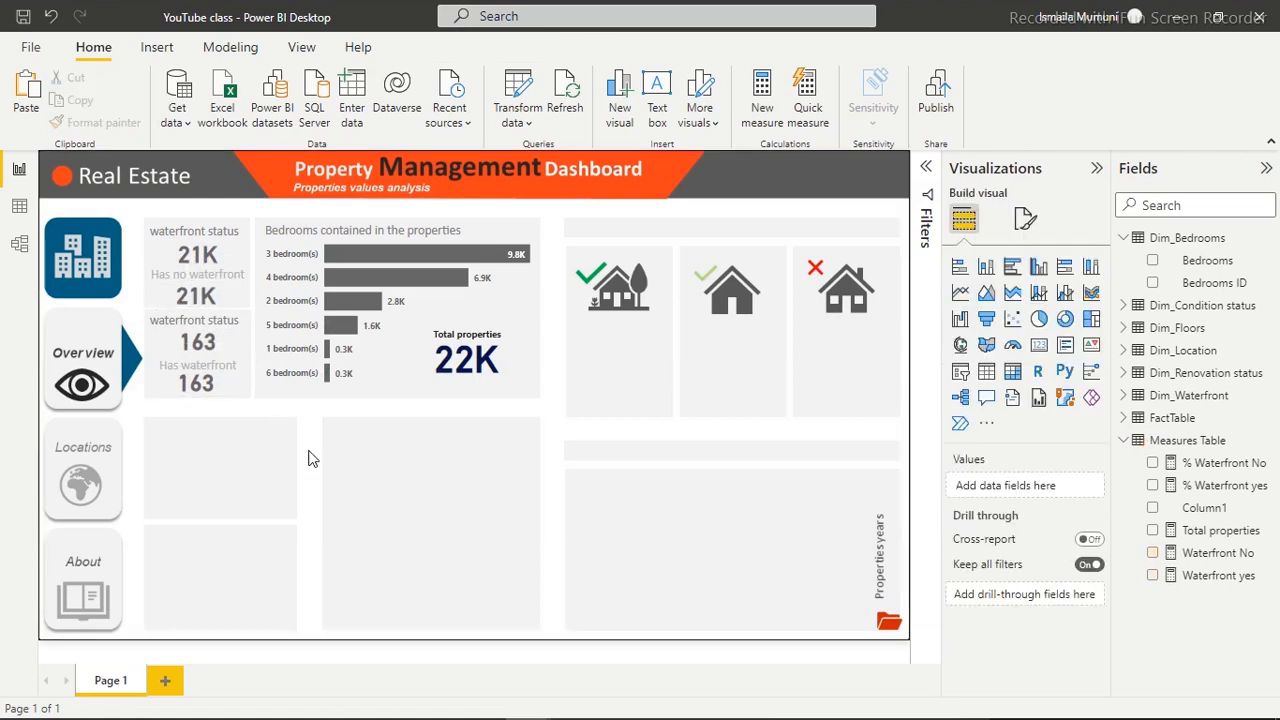
Replace the copied cards' fields with "% Waterfront No" under "Has no waterfront" and "% Waterfront yes" under "Has waterfront"
left_click(204, 302)
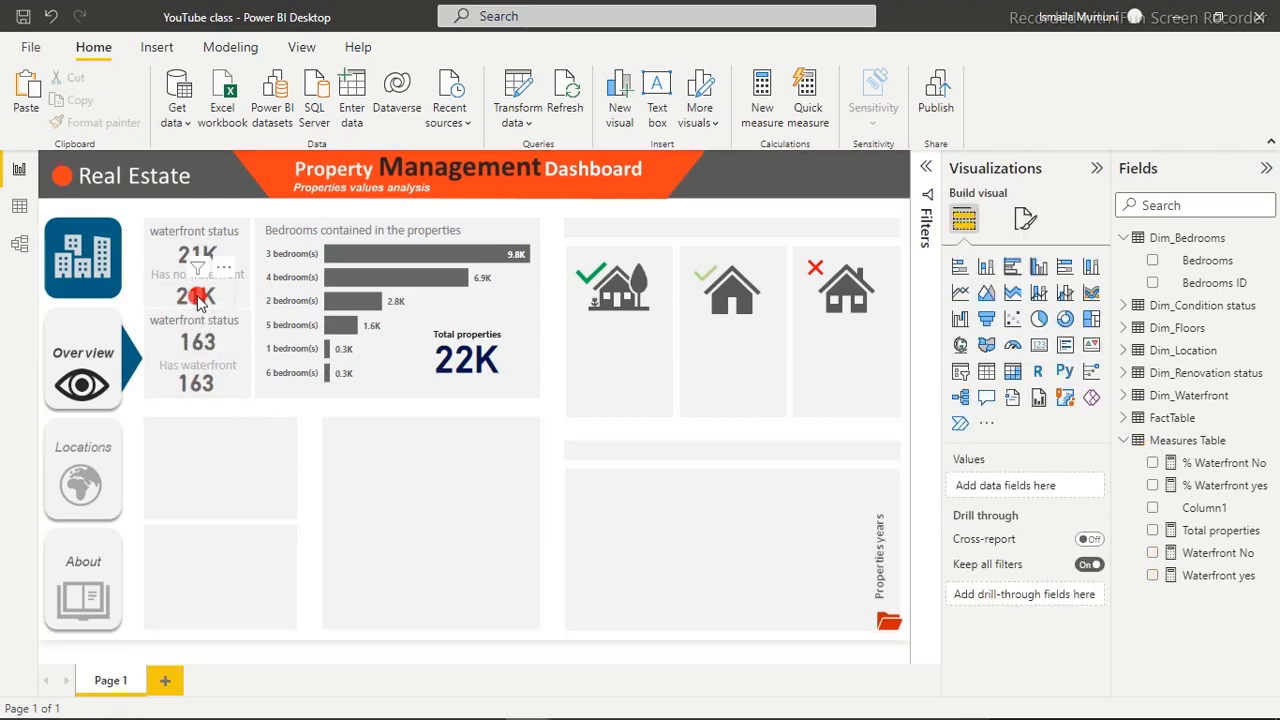
left_click(1153, 553)
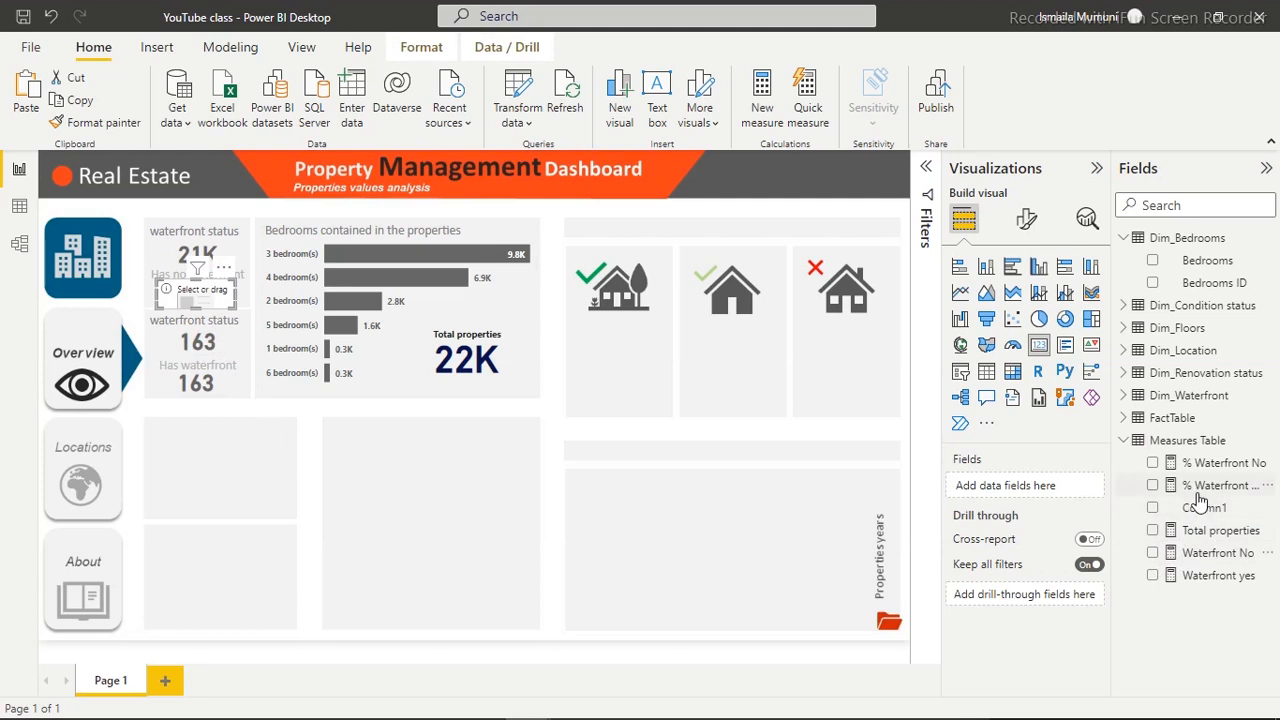
left_click(1153, 463)
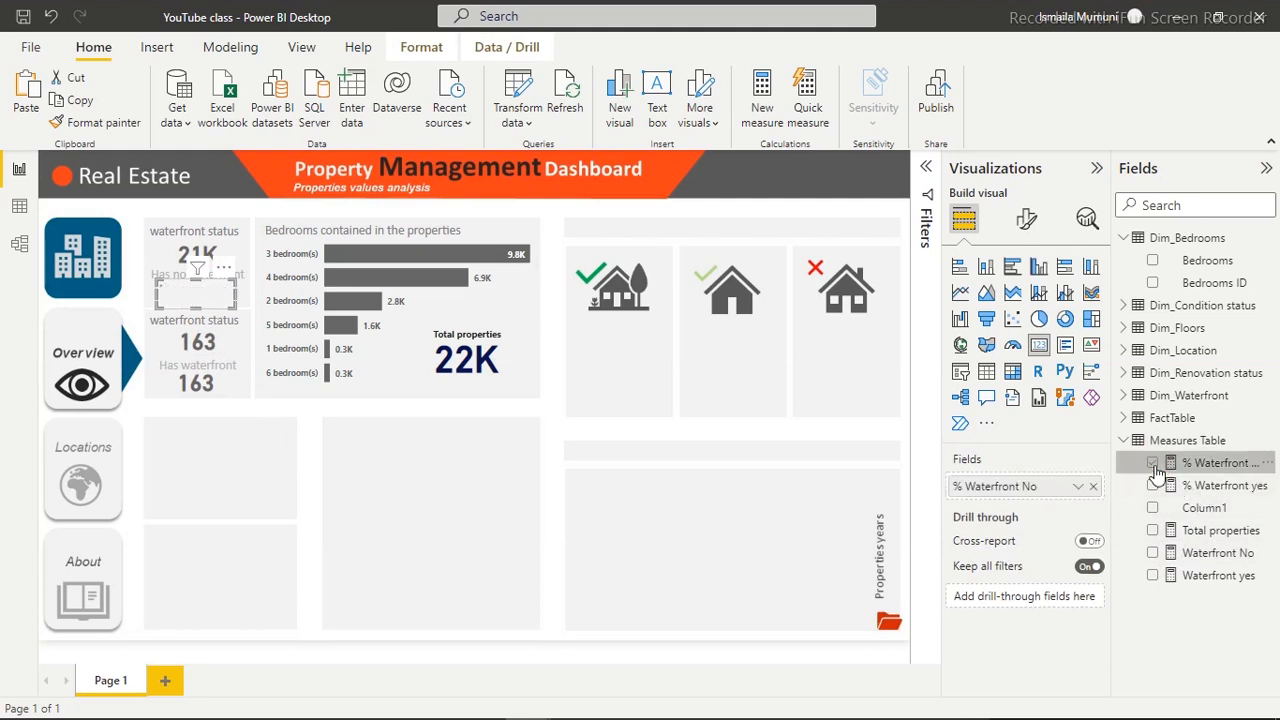
left_click(197, 388)
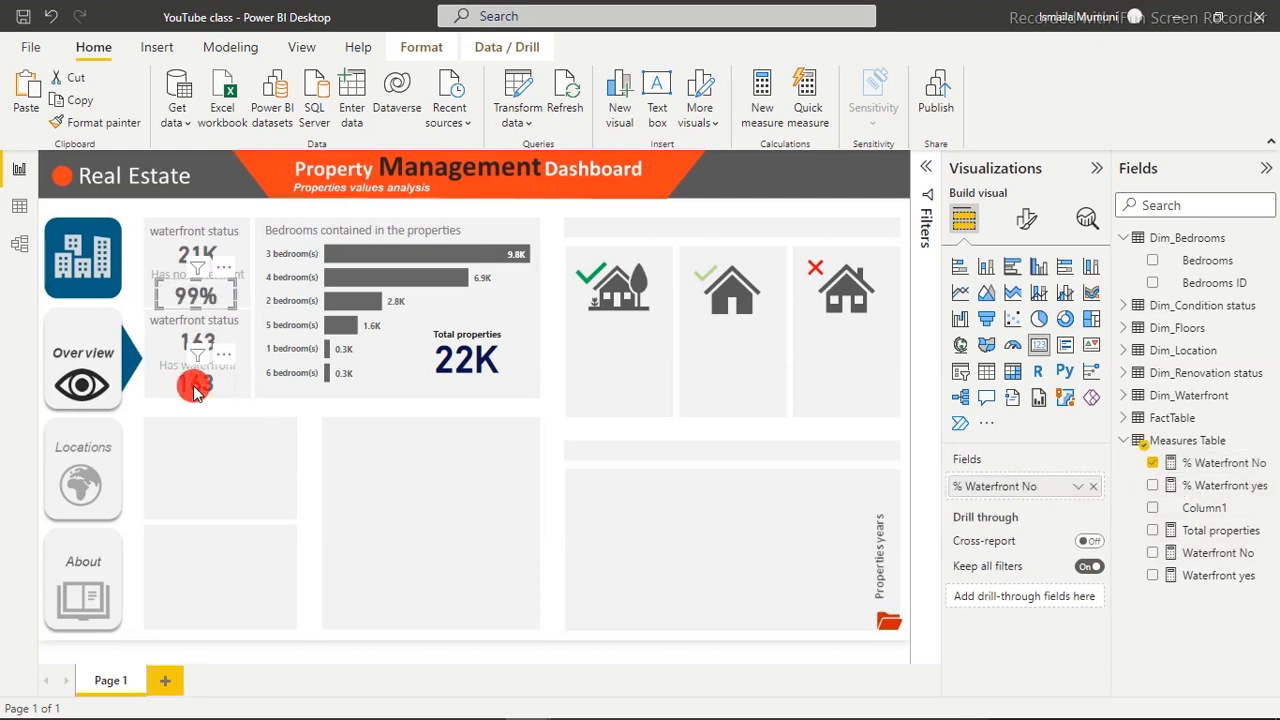
left_click(1153, 575)
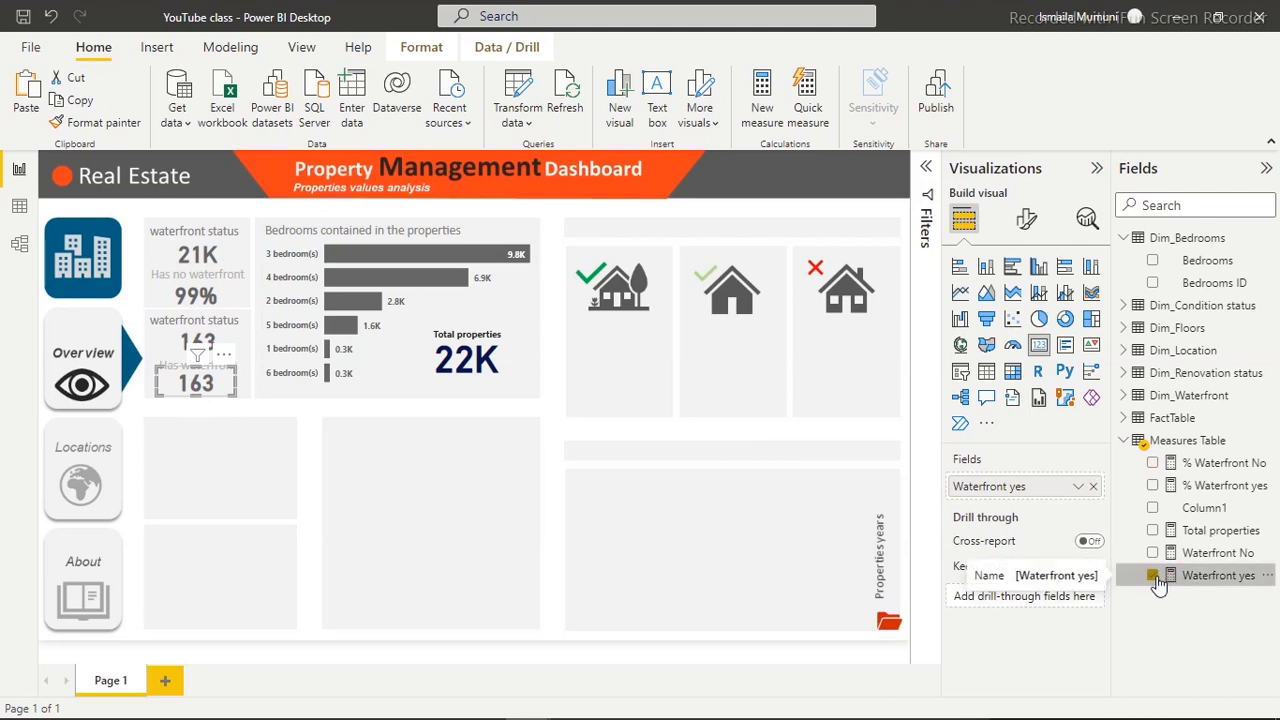
left_click(1153, 486)
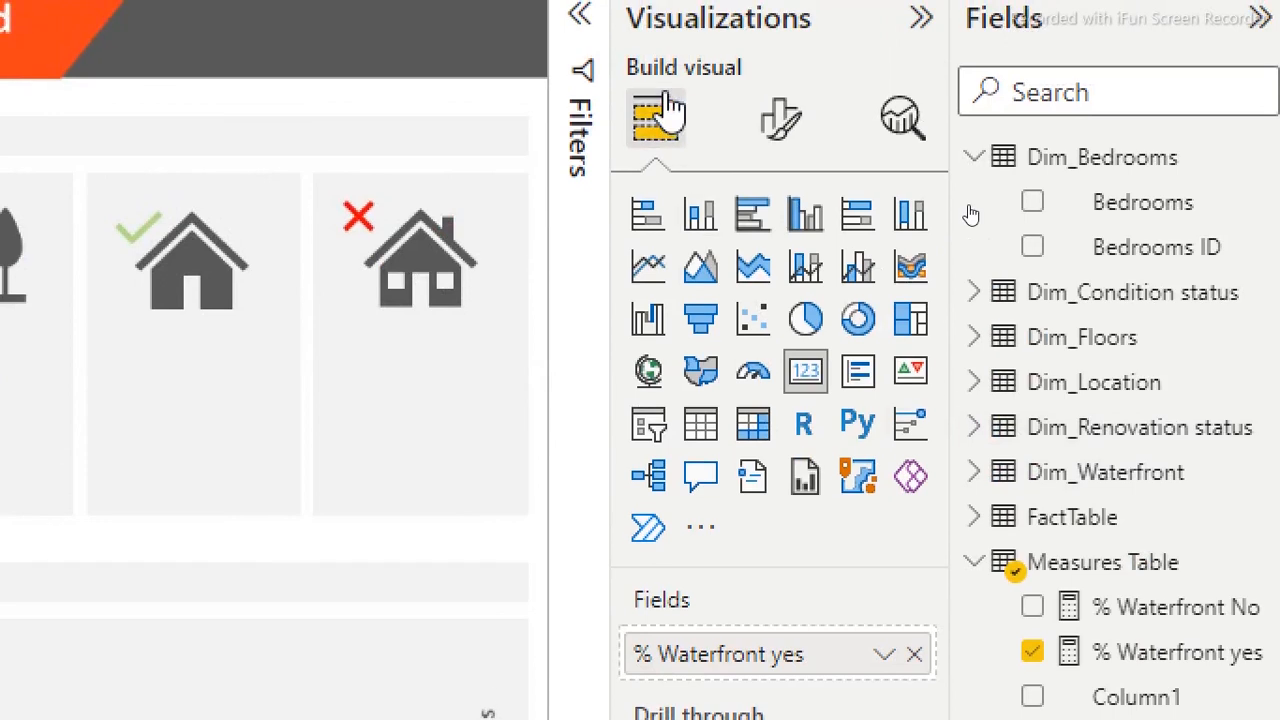
Format the "% Waterfront yes" card's callout value as size 15, italic instead of bold, in orange
left_click(787, 124)
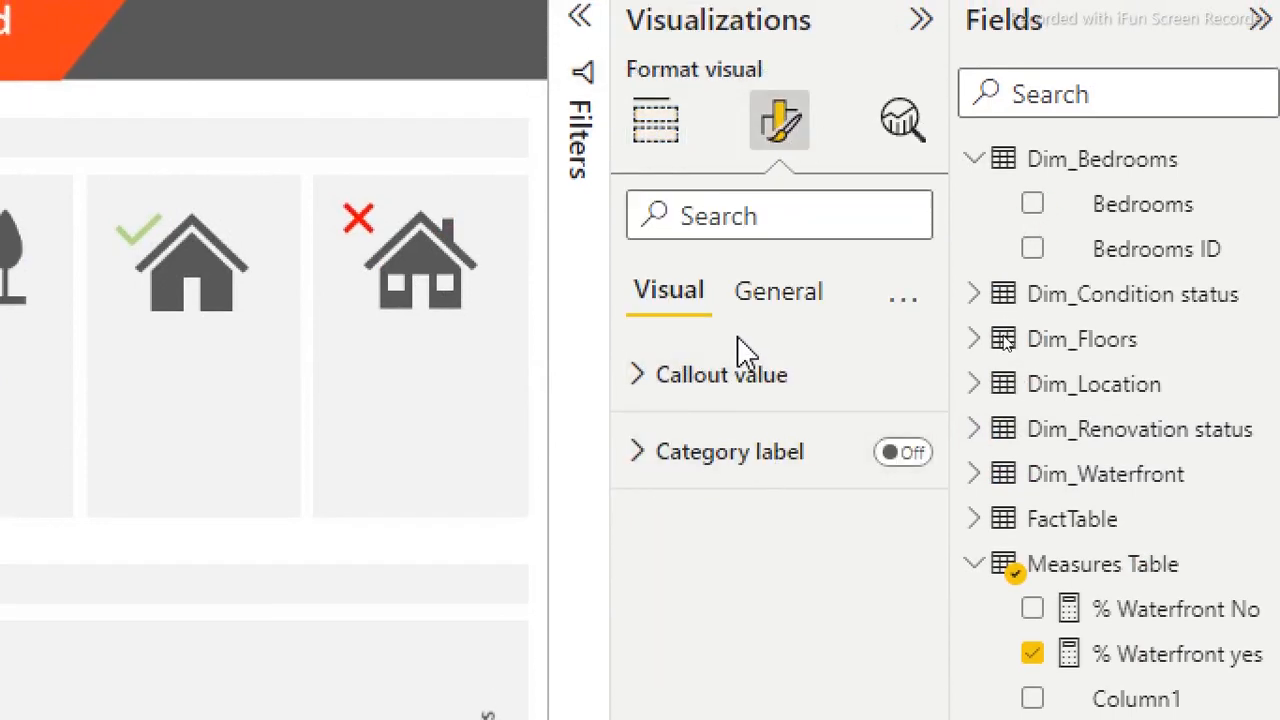
left_click(740, 390)
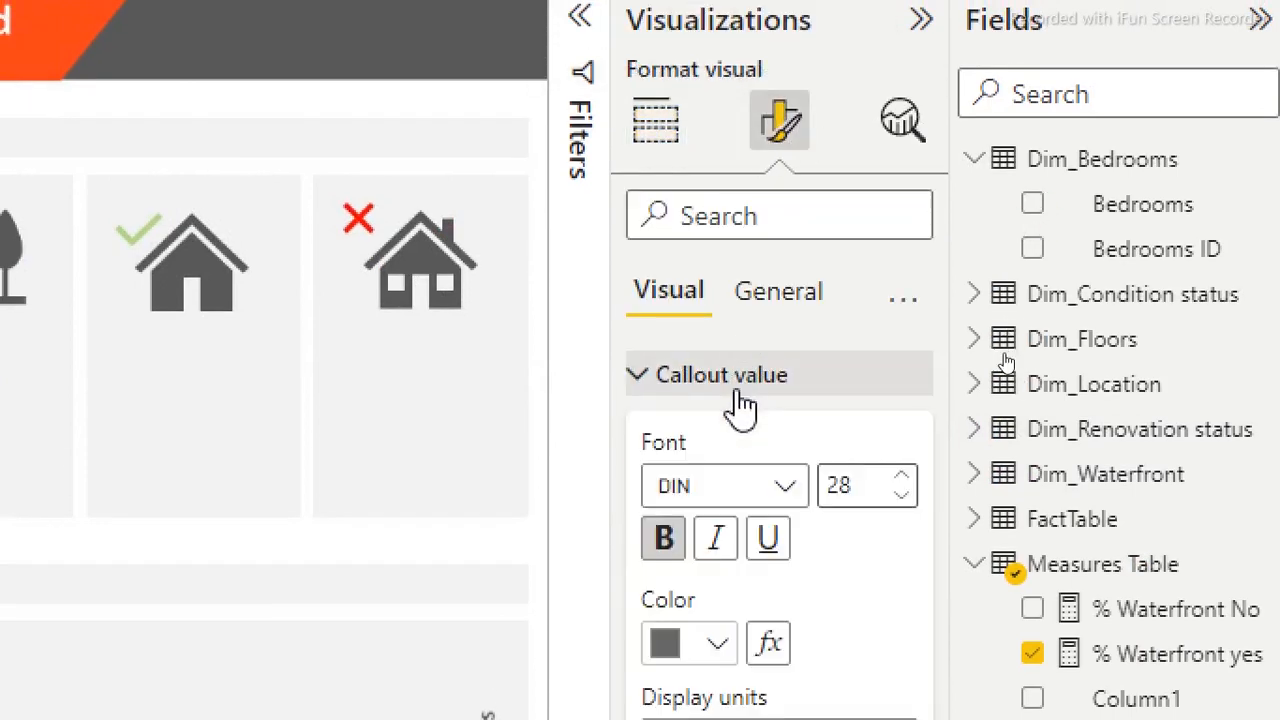
double_click(866, 486)
type("15")
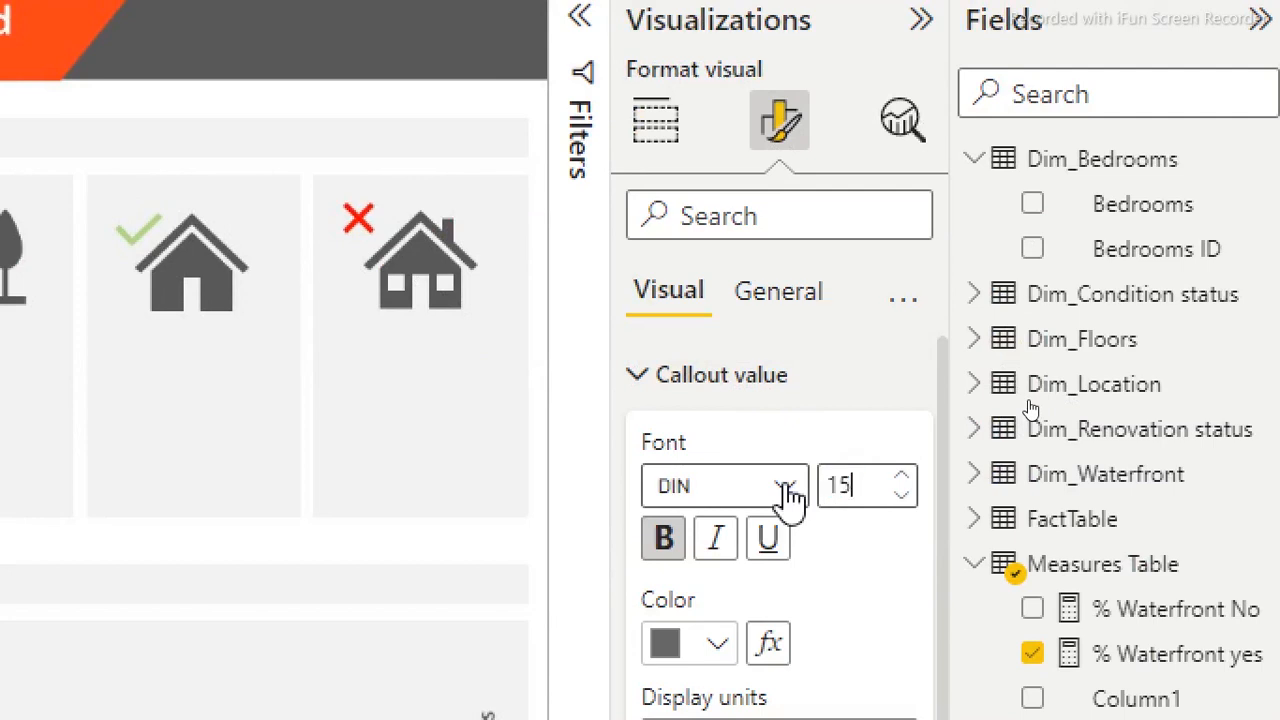
left_click(725, 558)
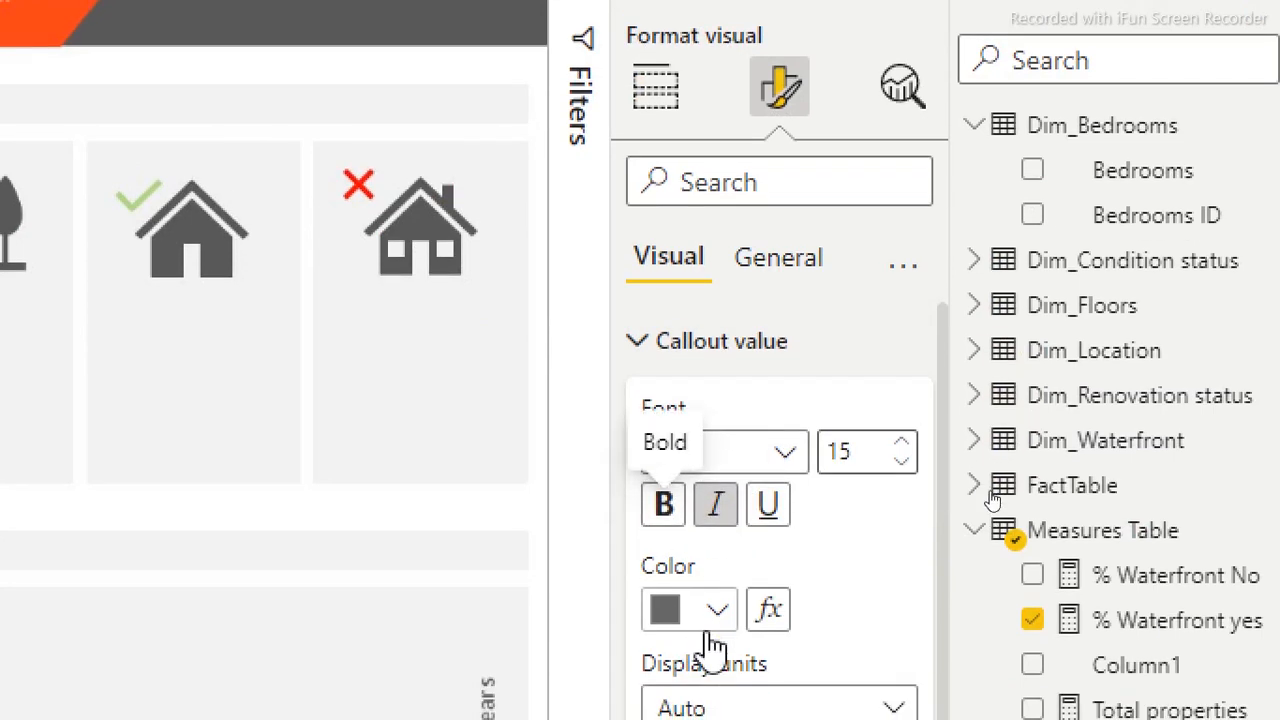
left_click(718, 645)
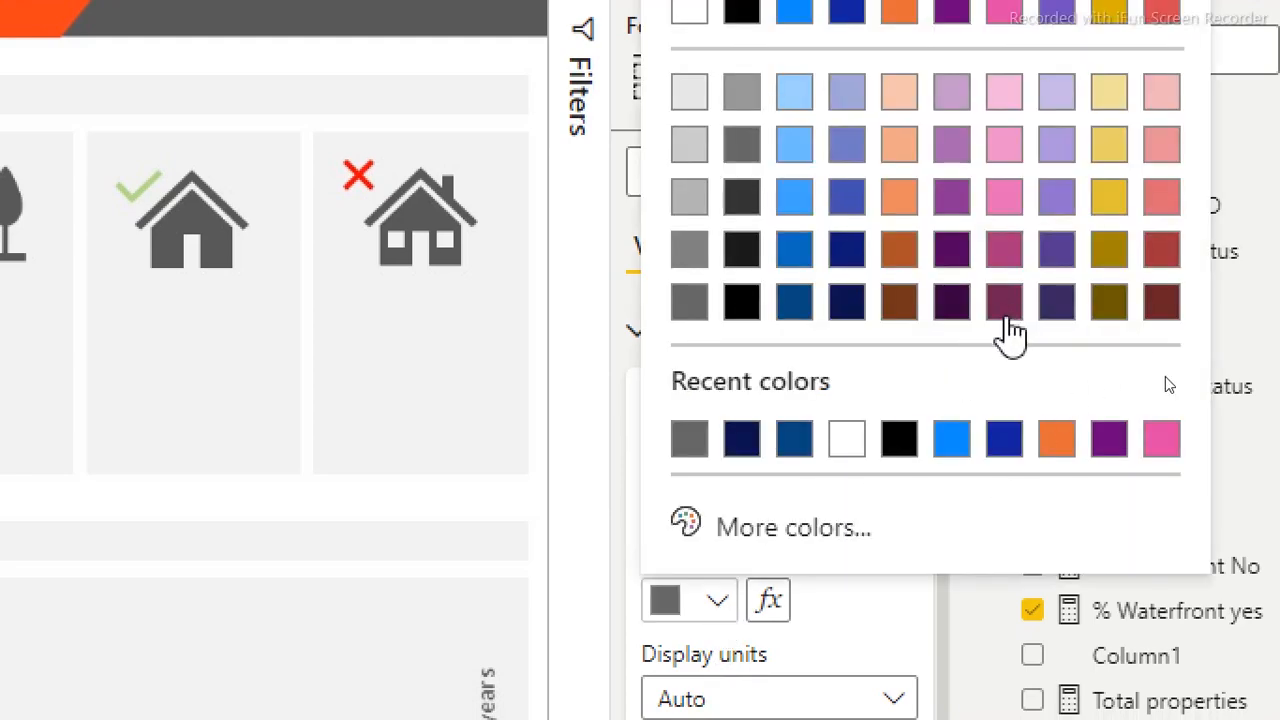
left_click(1058, 442)
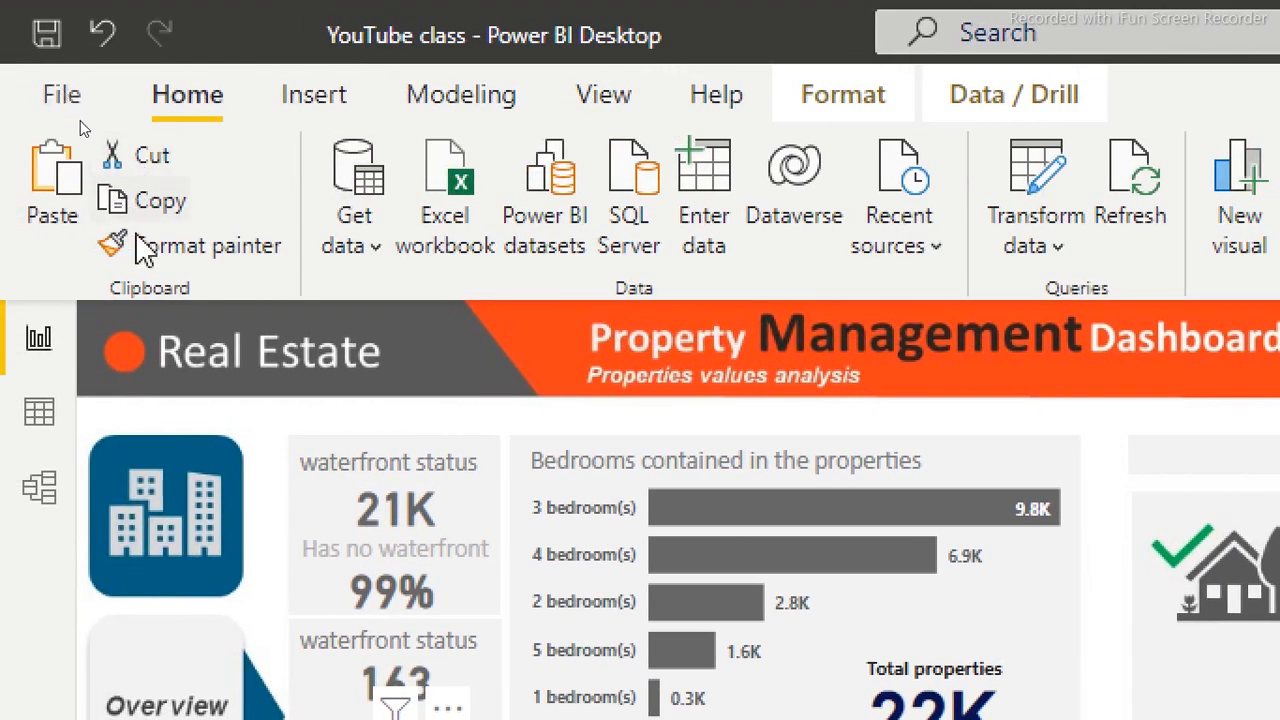
Copy the "% Waterfront yes" card's formatting onto the "% Waterfront No" card with Format painter
left_click(163, 250)
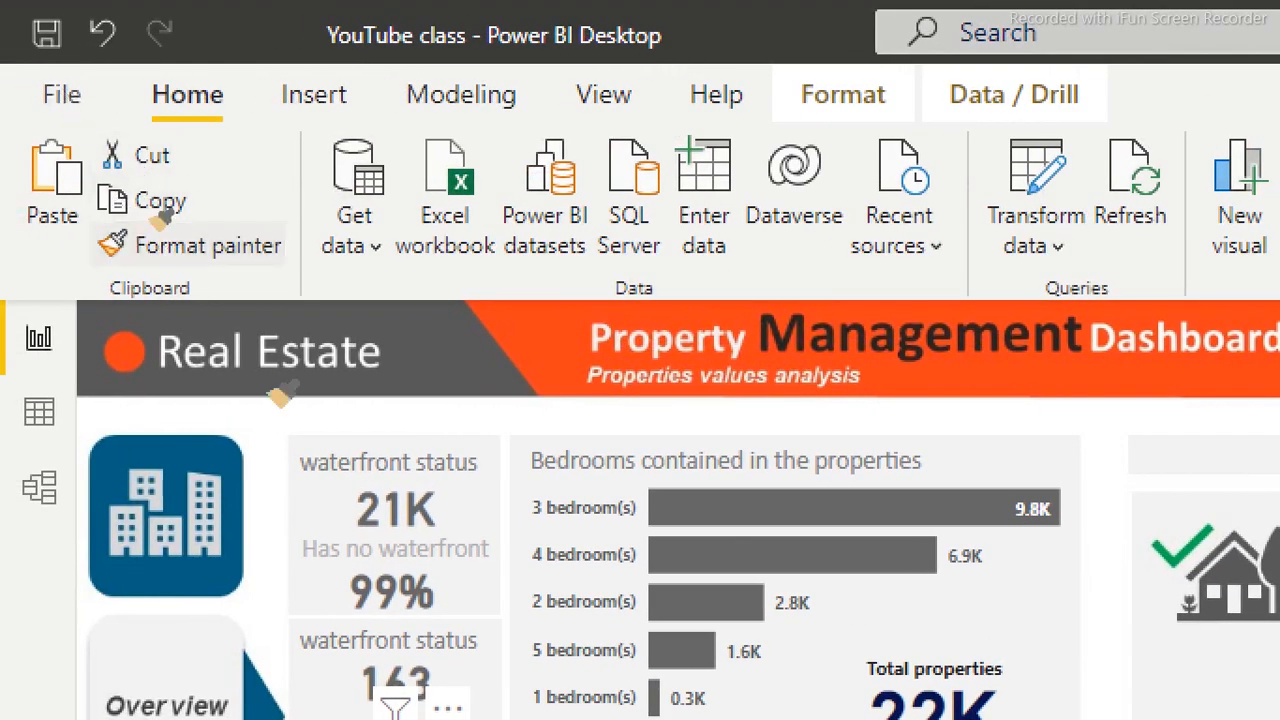
left_click(385, 585)
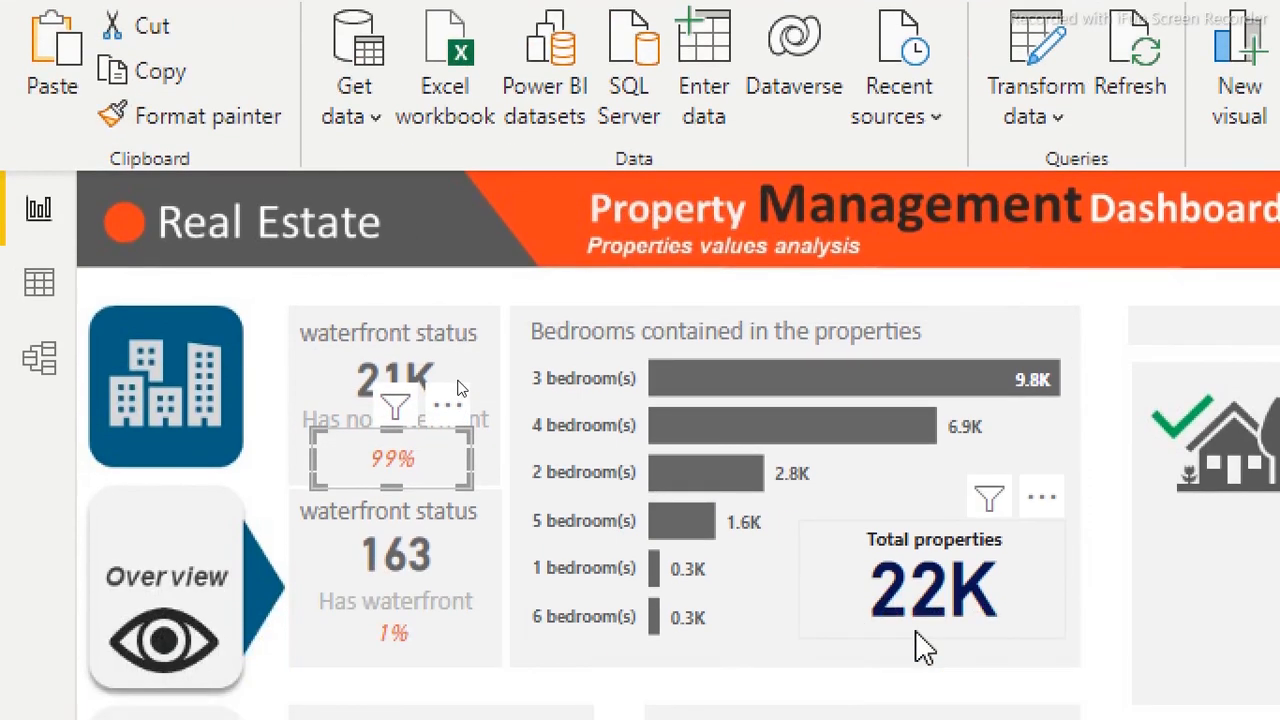
left_click(914, 635)
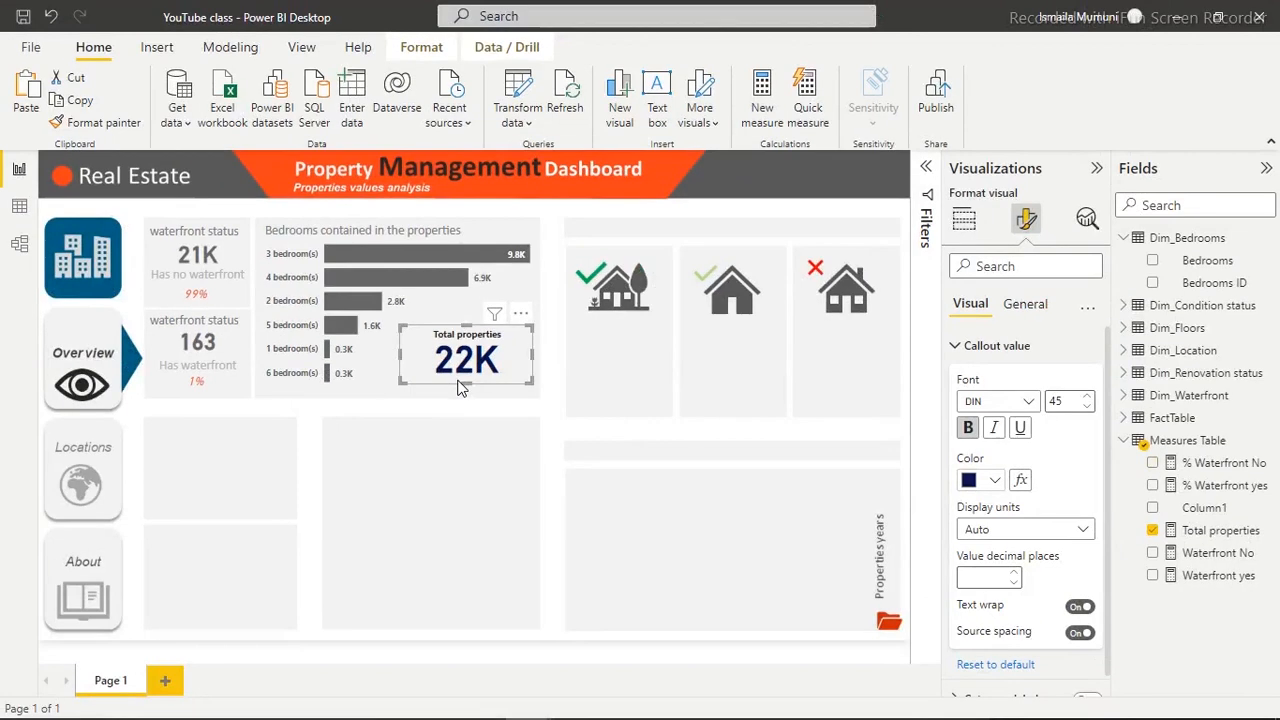
left_click(400, 530)
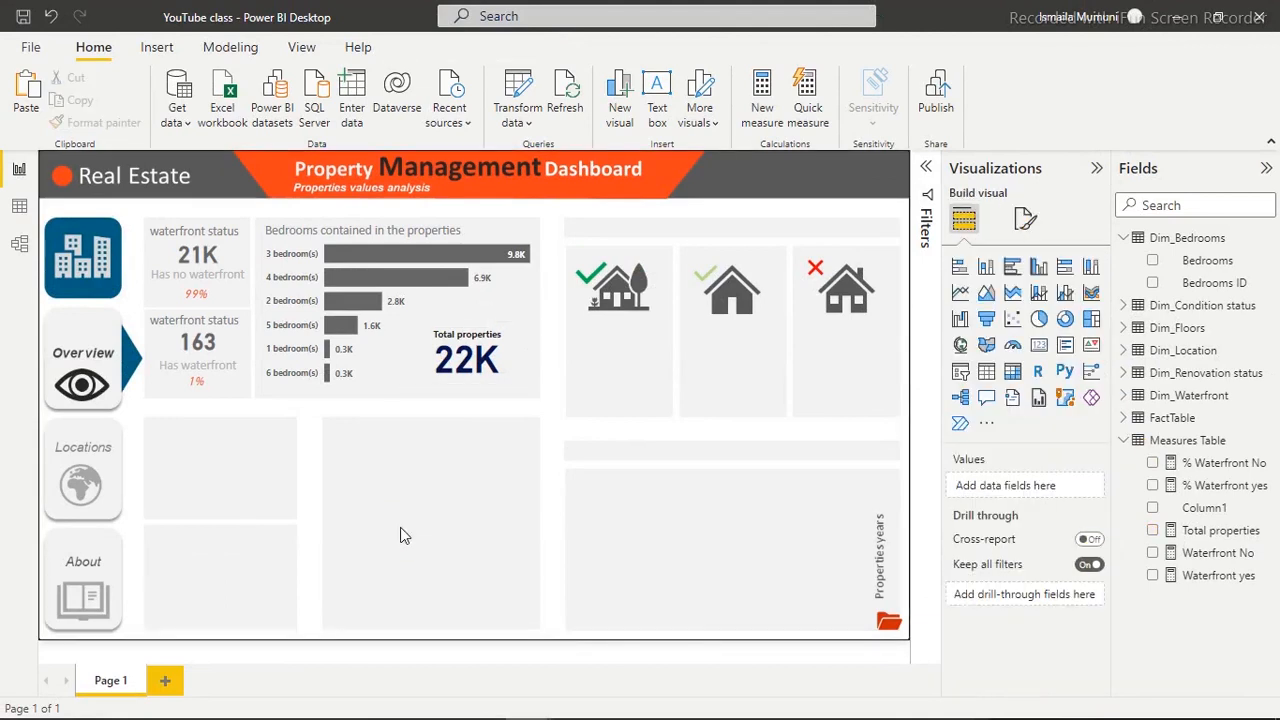
Test the cards' cross-filtering with the 3, 4 and 2 bedroom bars of the bedrooms chart, and clear the selection
left_click(443, 258)
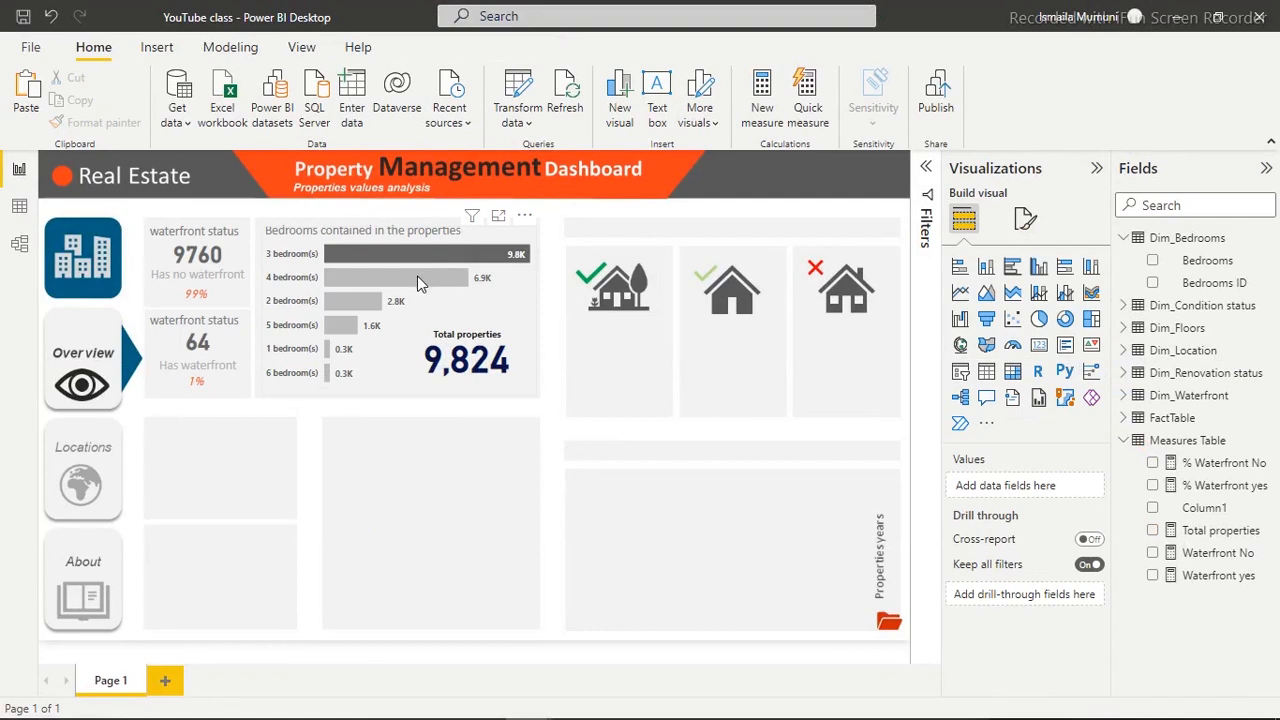
left_click(417, 277)
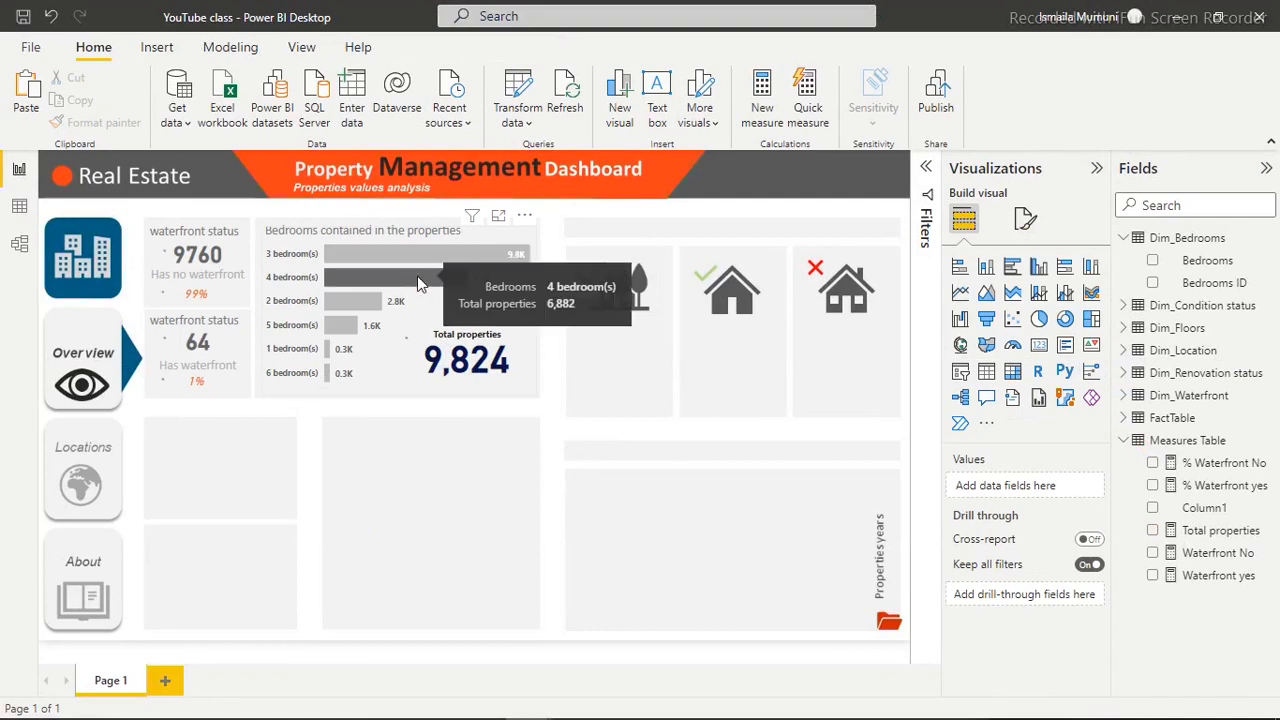
left_click(360, 302)
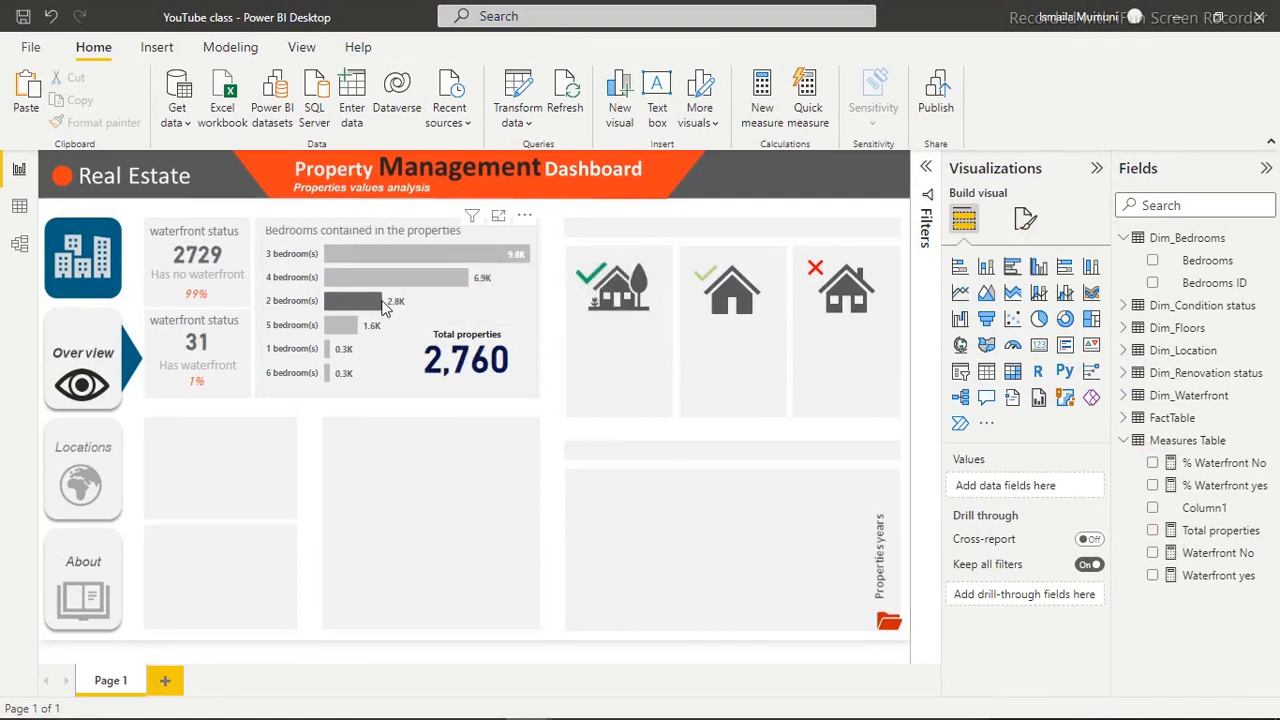
left_click(362, 311)
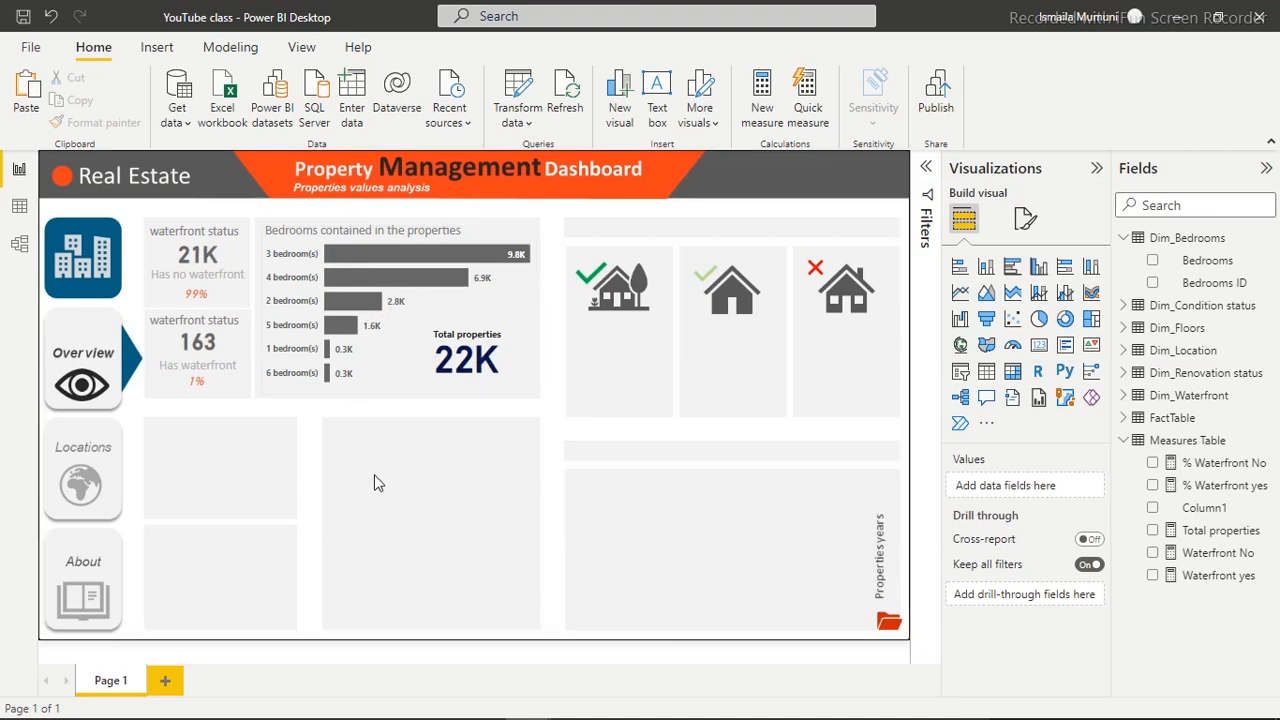
Add "Renovation status" headings to the two blank lower tiles, with "Renovated" and "Not Renovated" labels beneath them
left_click(221, 486)
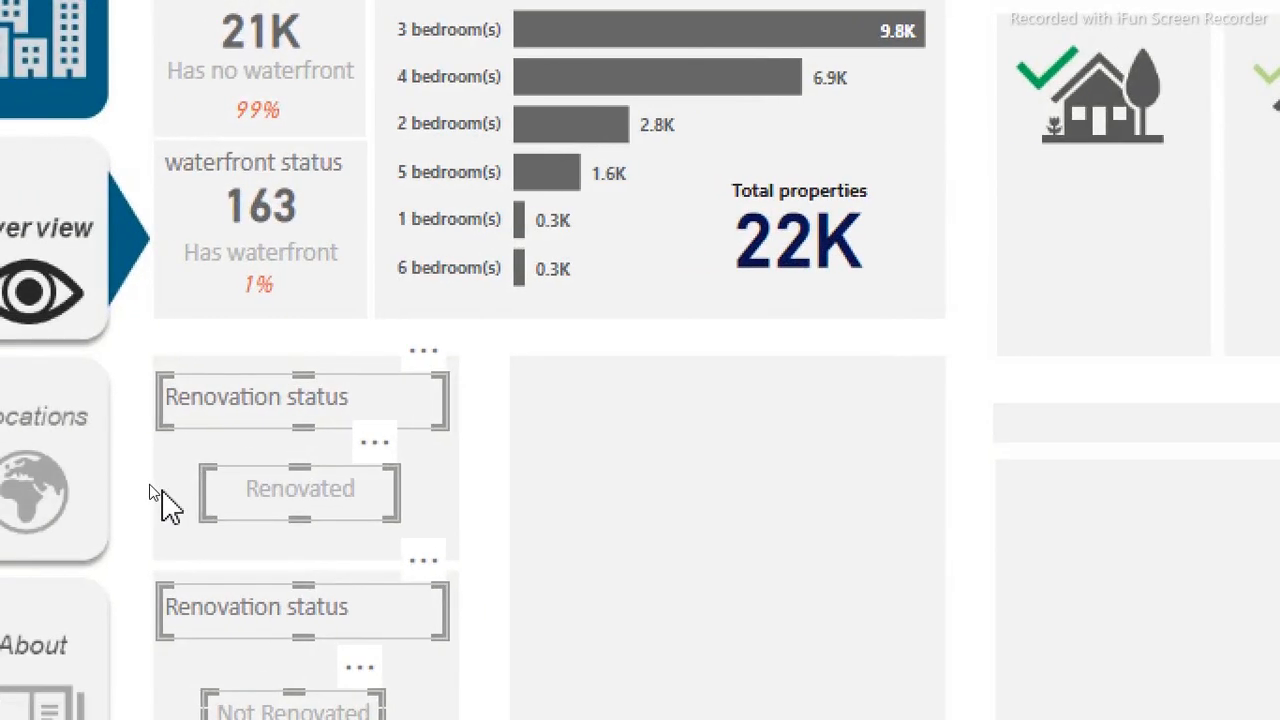
left_click(150, 487)
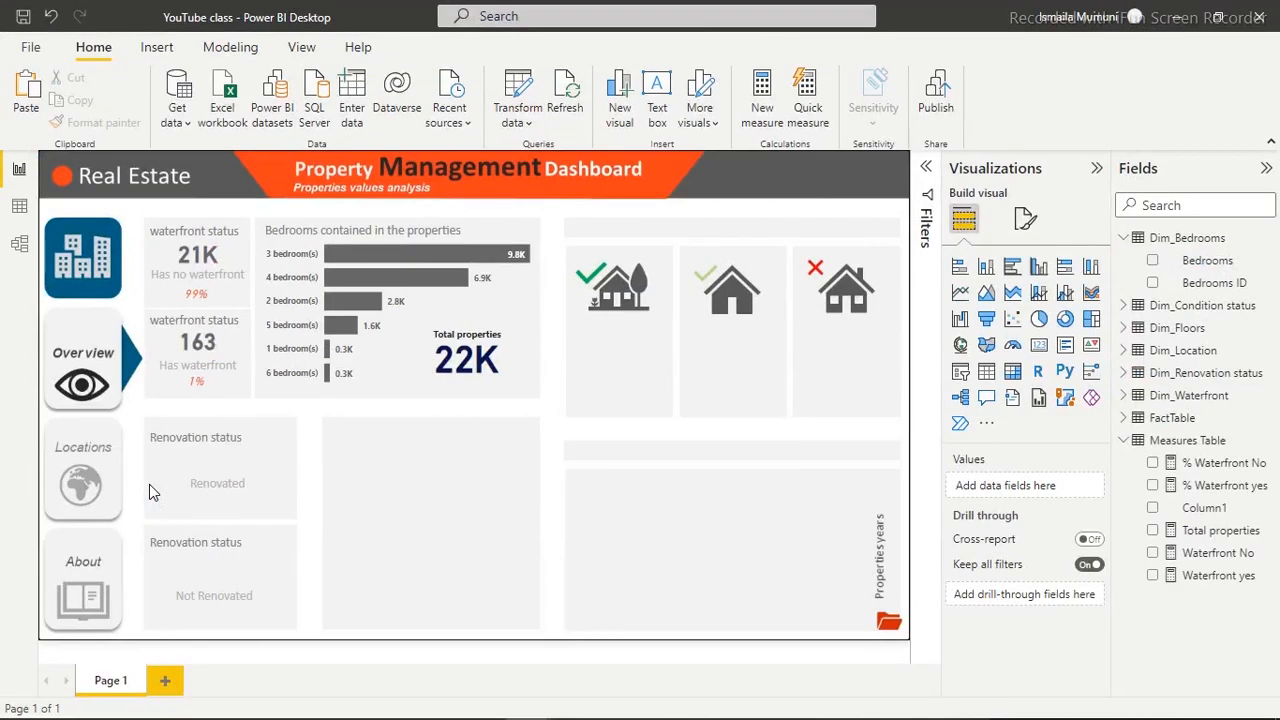
Examine the Dim_Renovation status table's data for its status values, and return to the report page
left_click(19, 206)
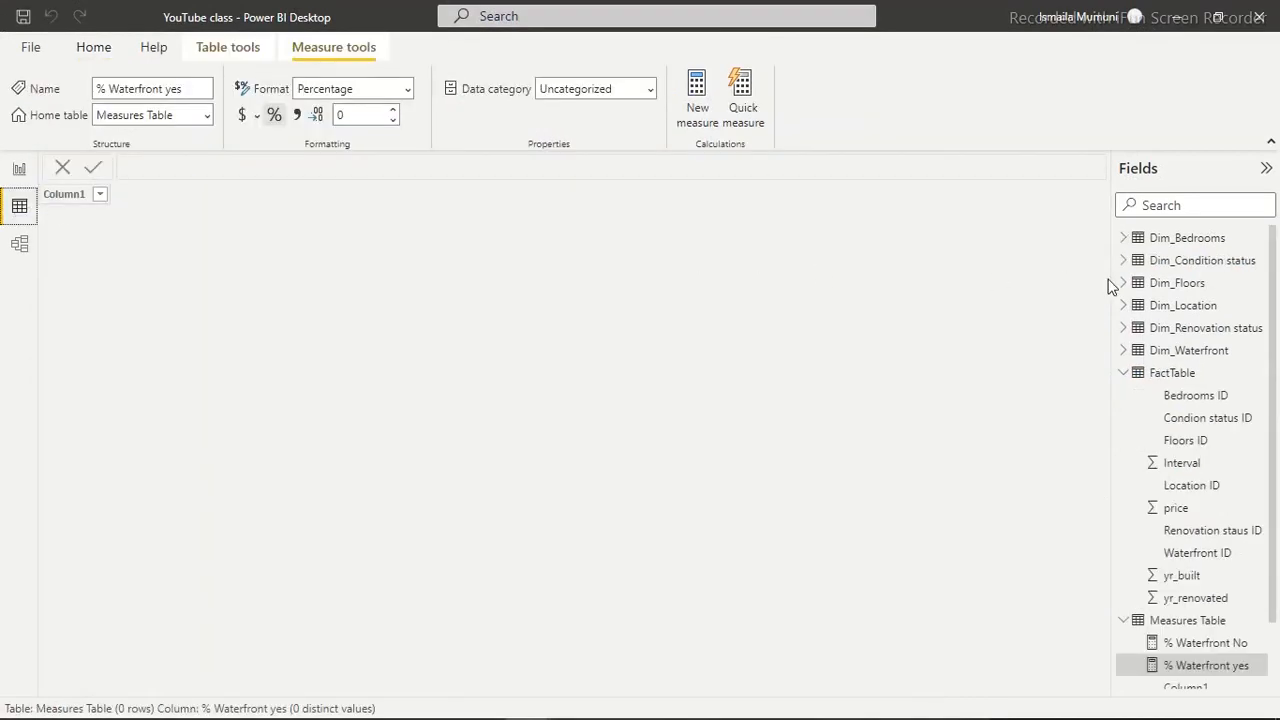
left_click(1185, 330)
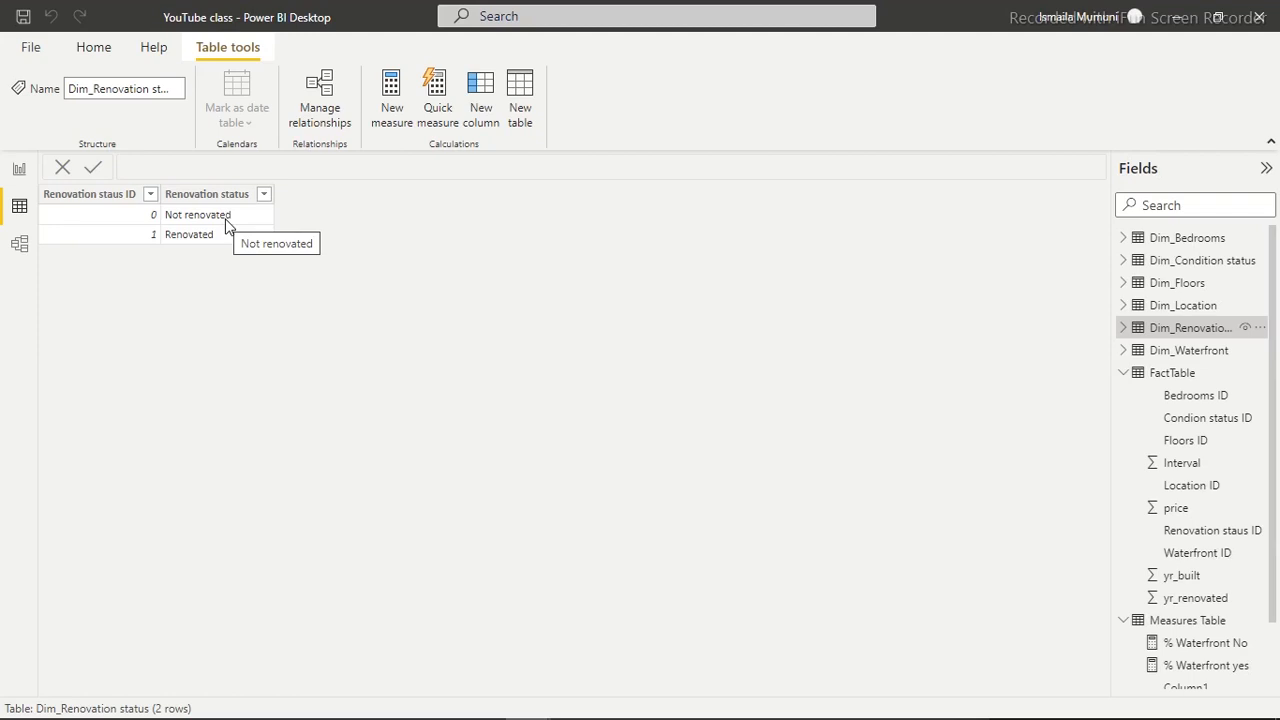
left_click(15, 170)
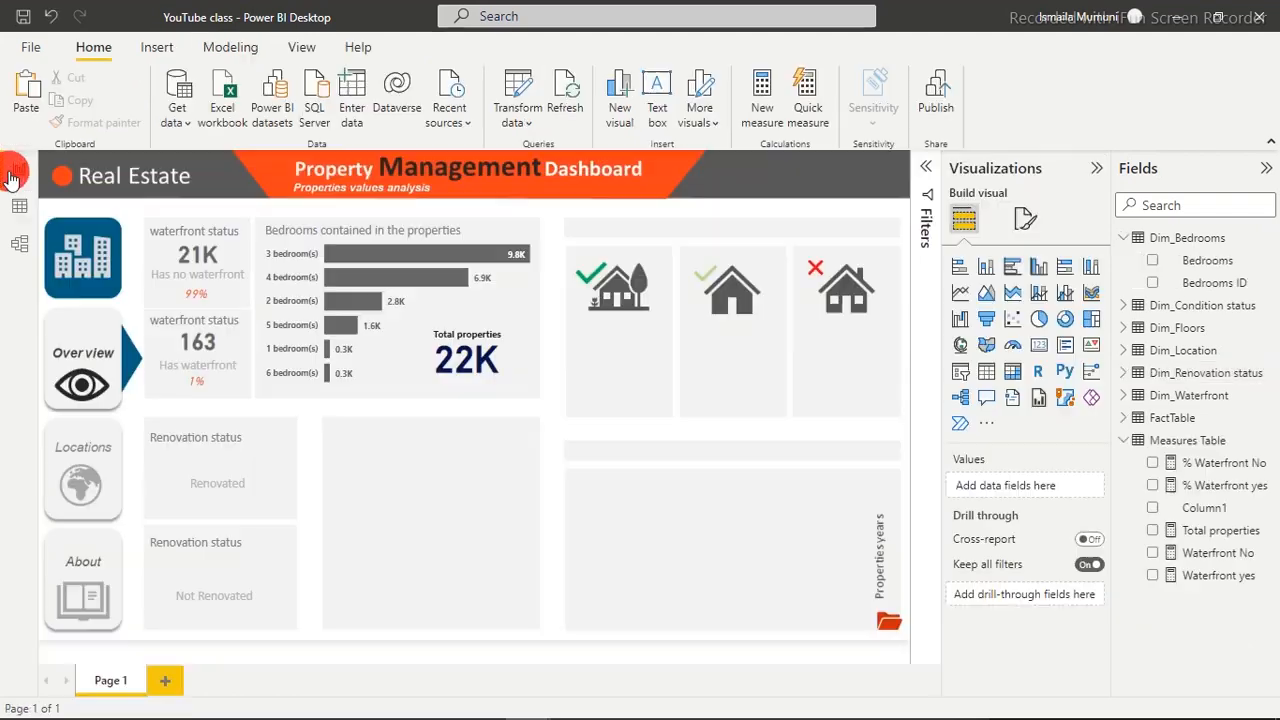
Copy the full formula of the Waterfront No measure
left_click(204, 267)
left_click(409, 469)
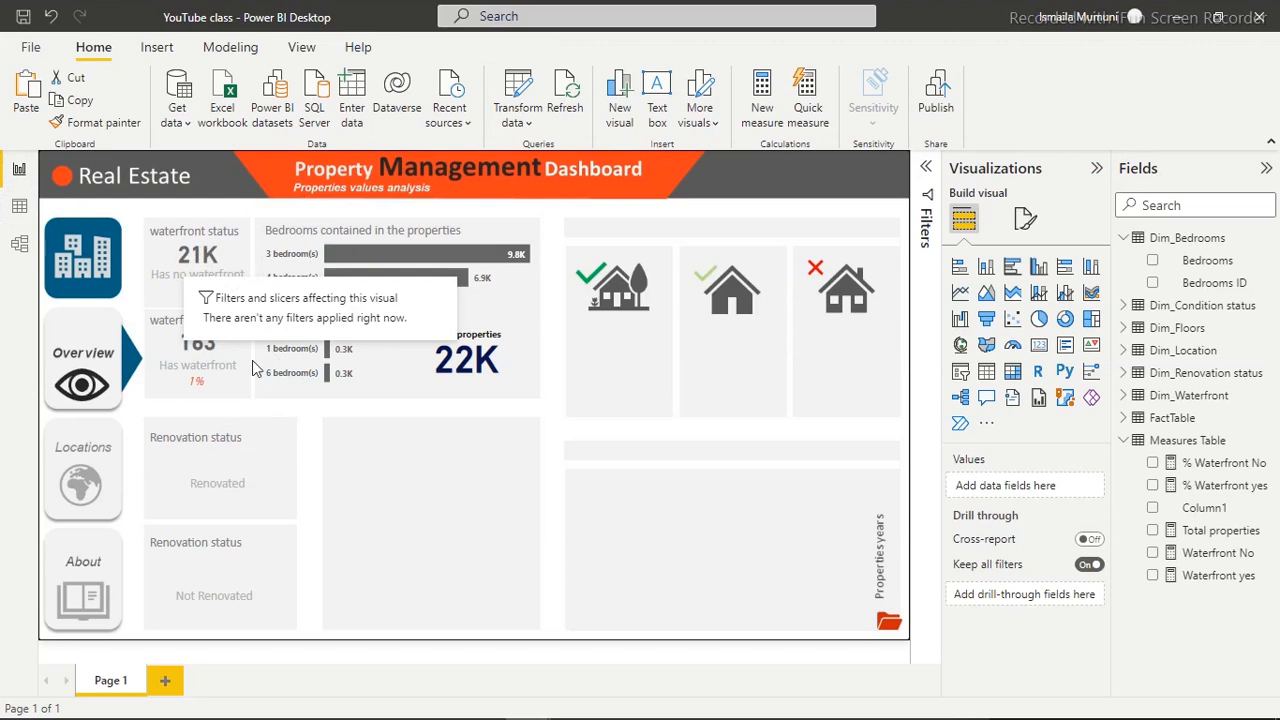
left_click(200, 256)
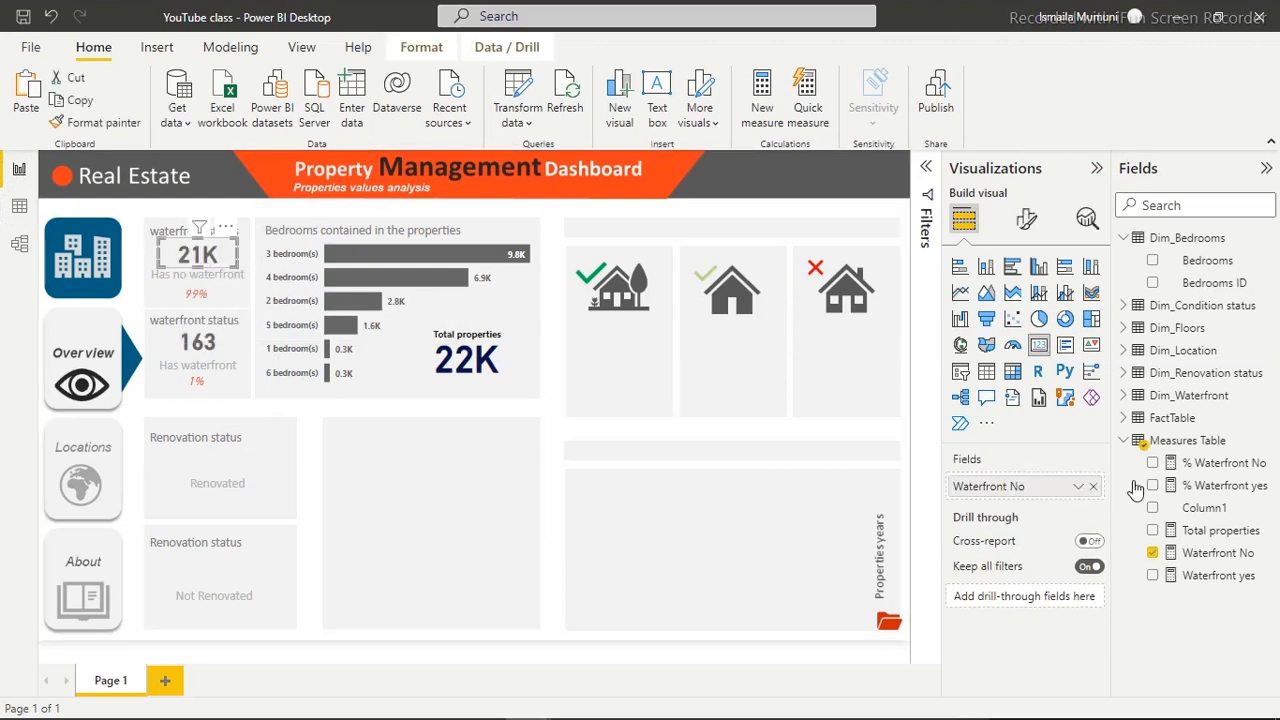
left_click(1216, 558)
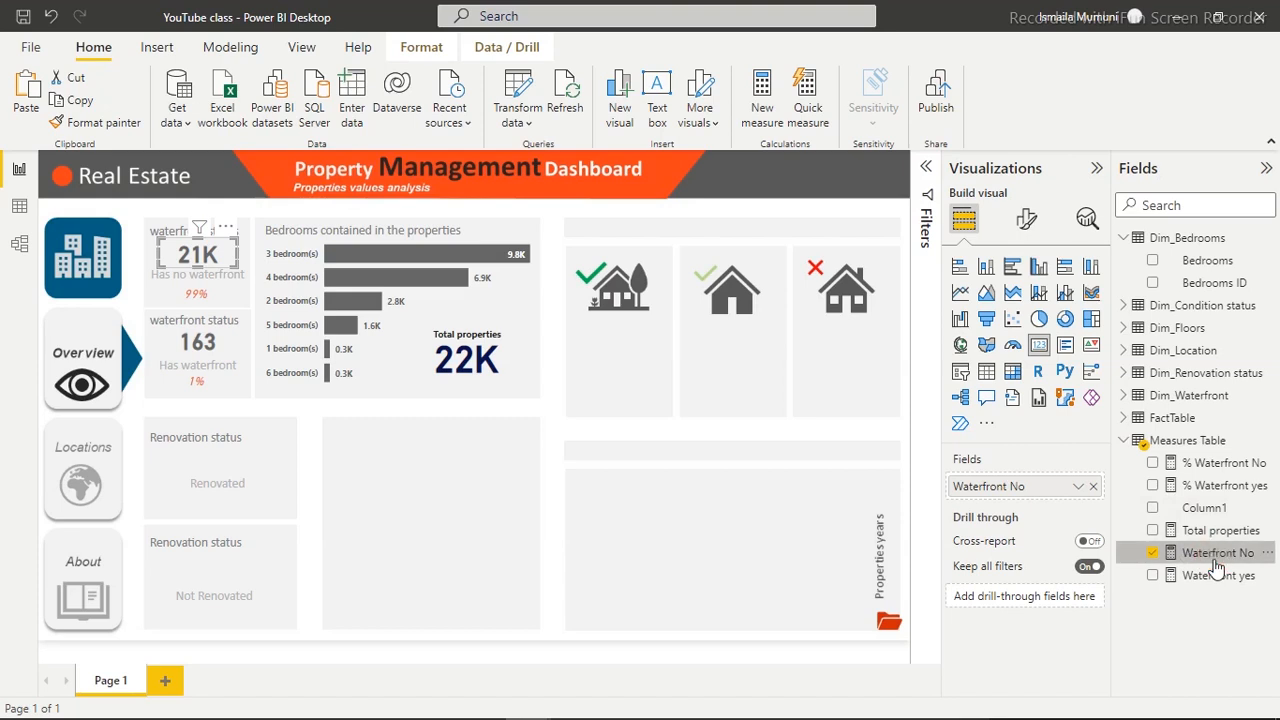
double_click(491, 167)
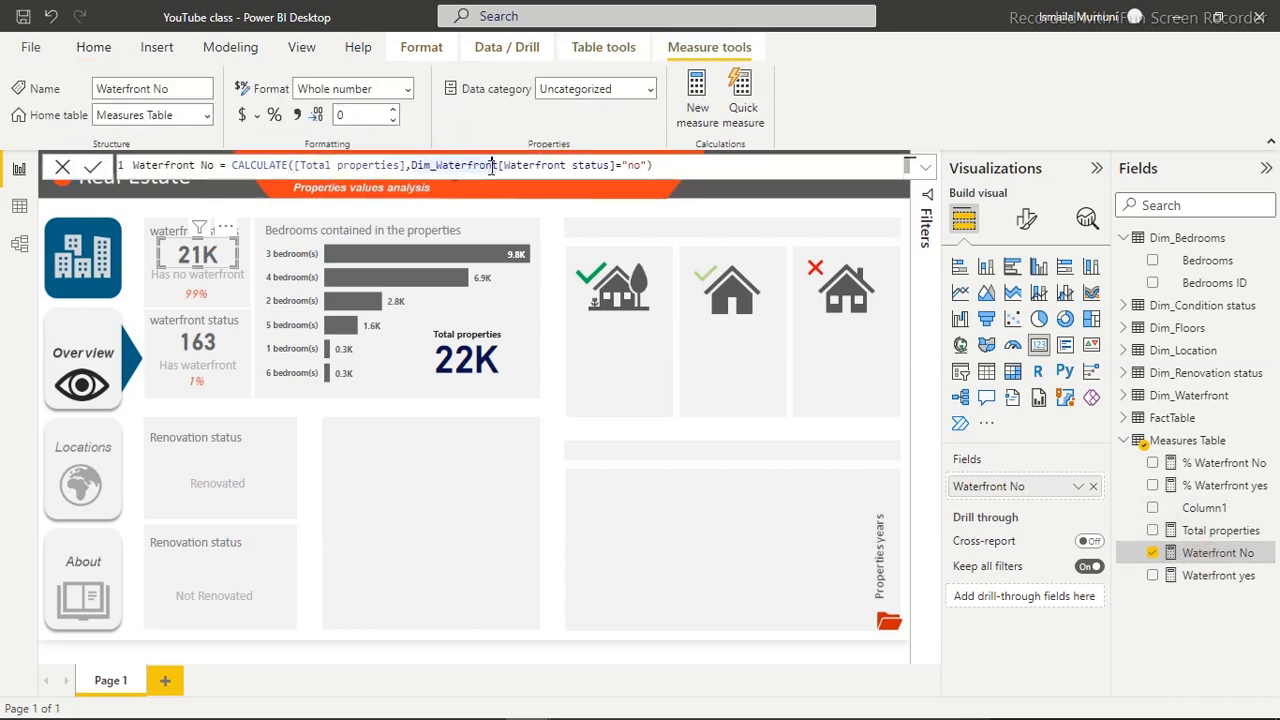
key("ctrl+a")
key("ctrl+c")
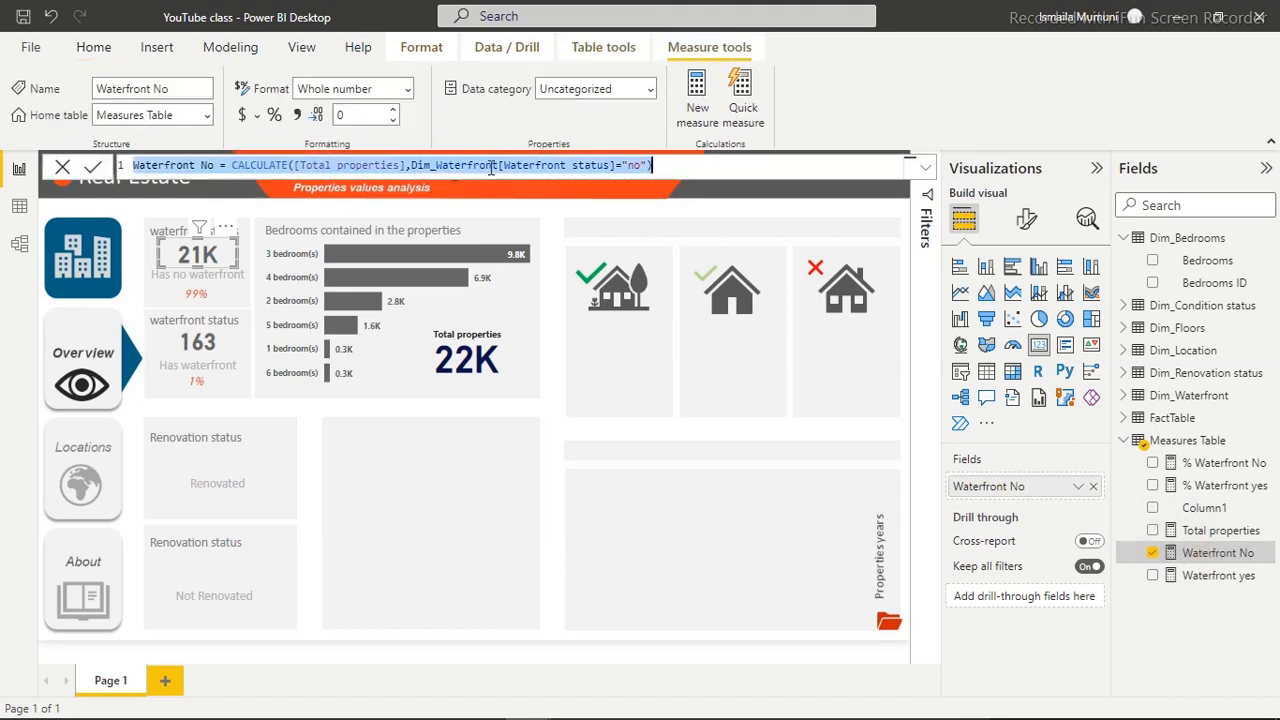
Create a new measure from the copied formula and rename it Renovated
left_click(698, 90)
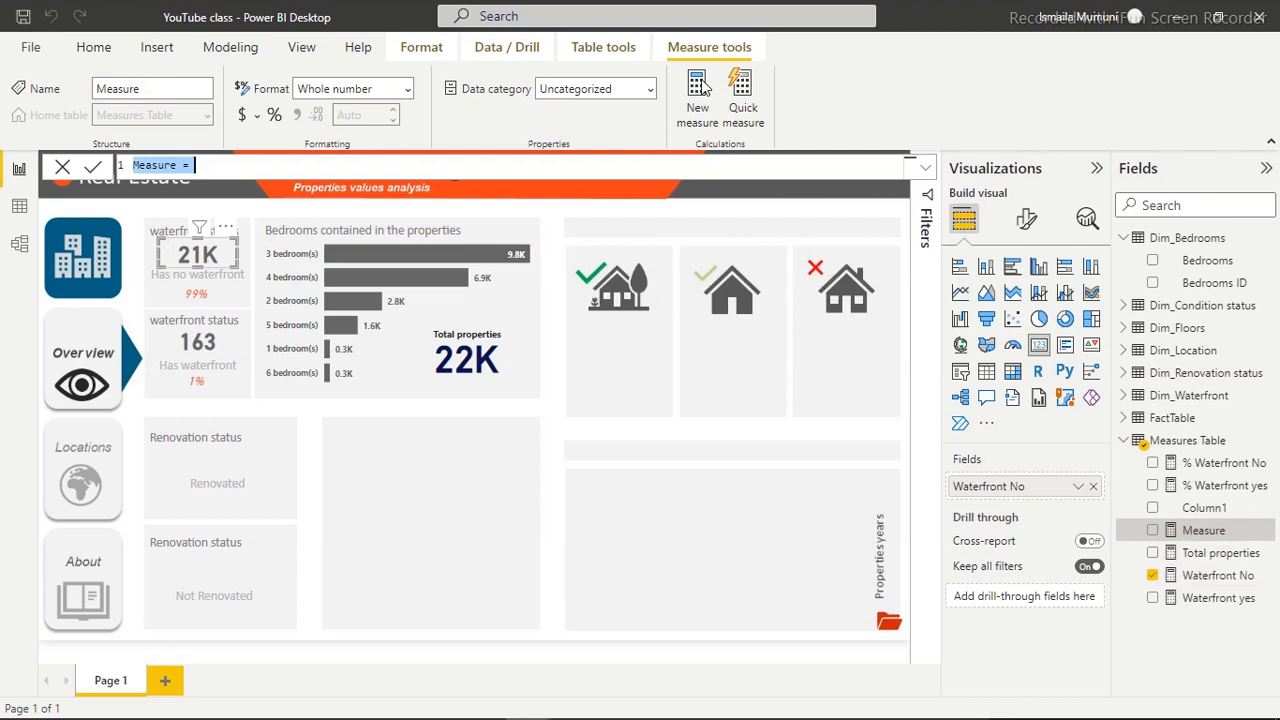
key("ctrl+v")
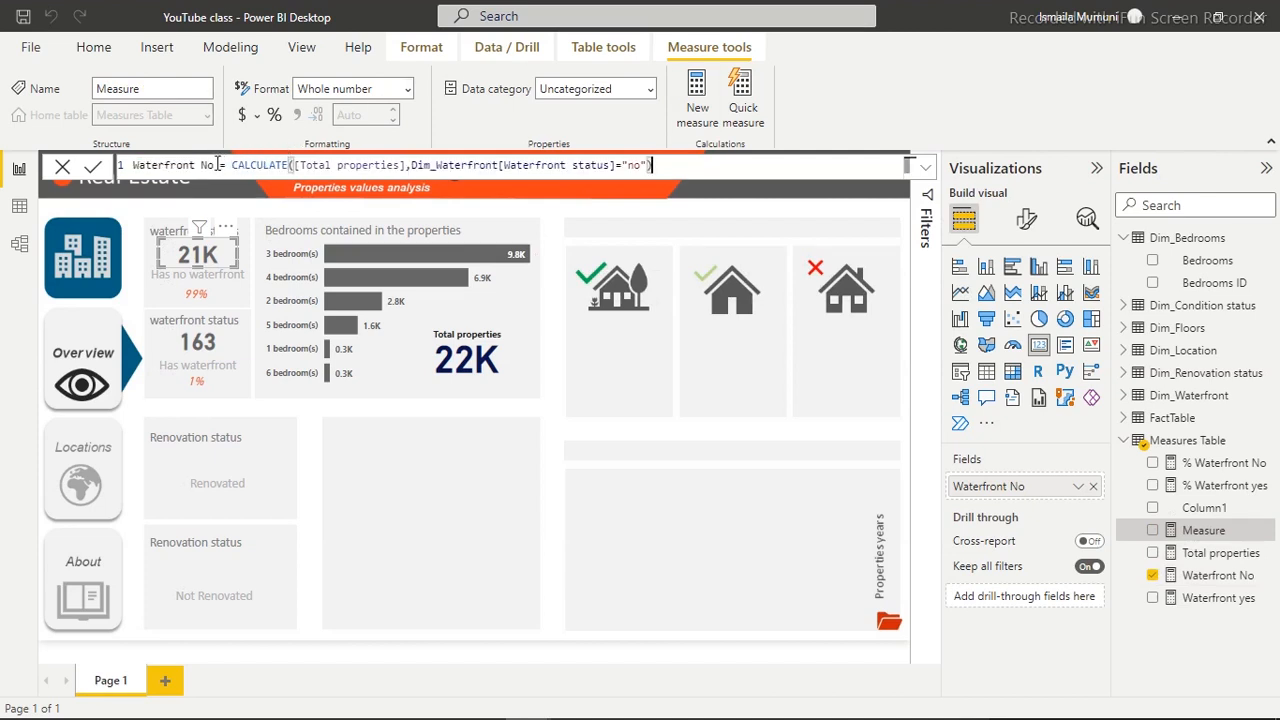
left_click_drag(216, 163, 132, 166)
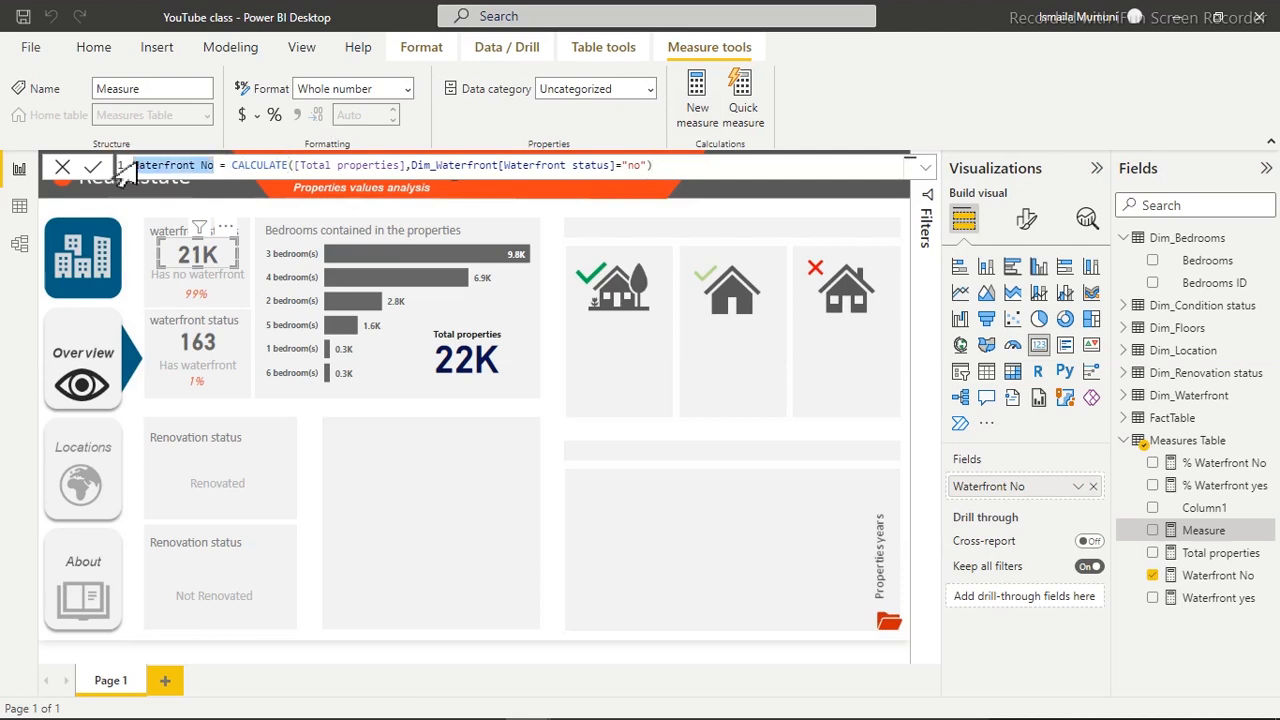
type("Rend")
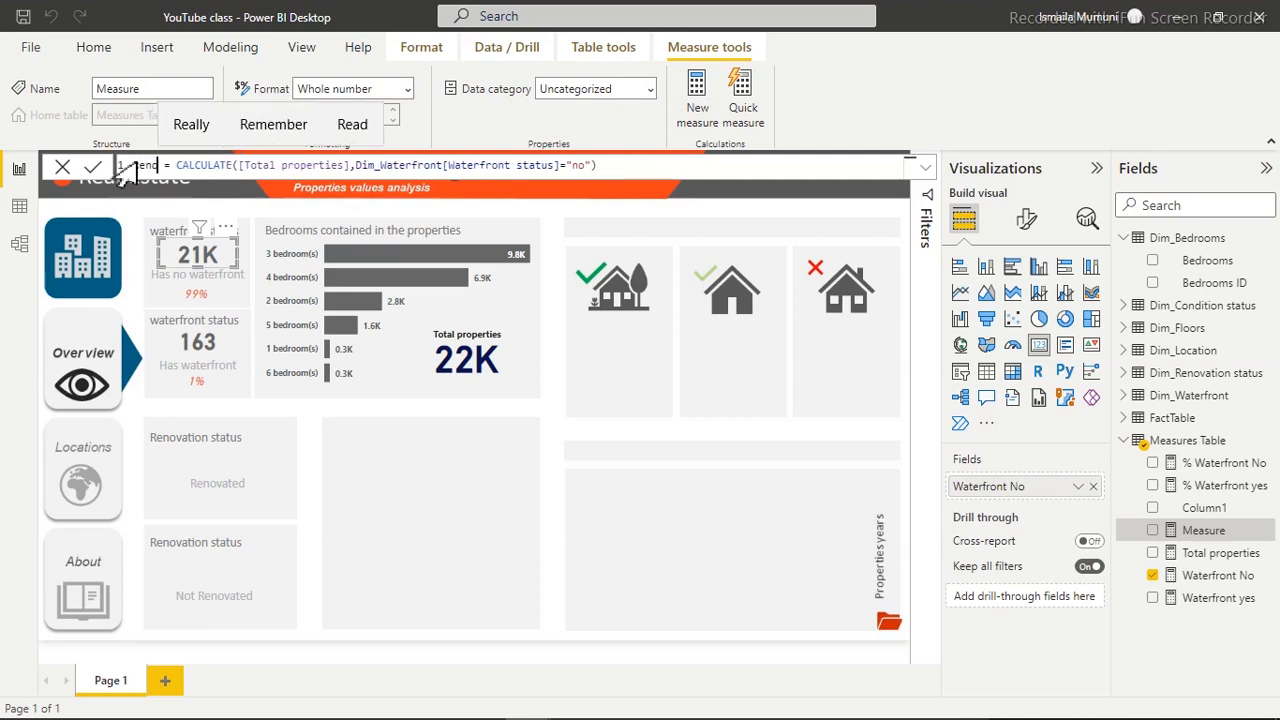
type("vated")
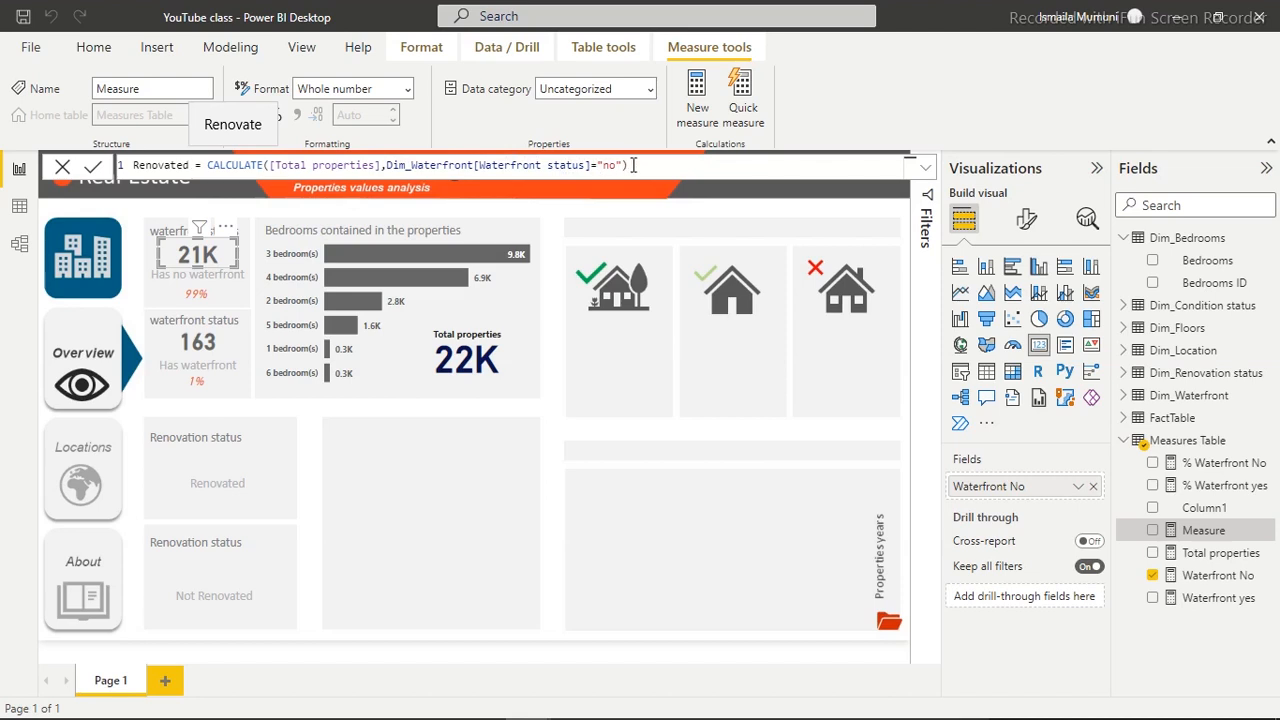
Replace the Renovated measure's filter with 'Dim_Renovation status'[Renovation status]="yes" and commit the formula
left_click_drag(628, 165, 386, 166)
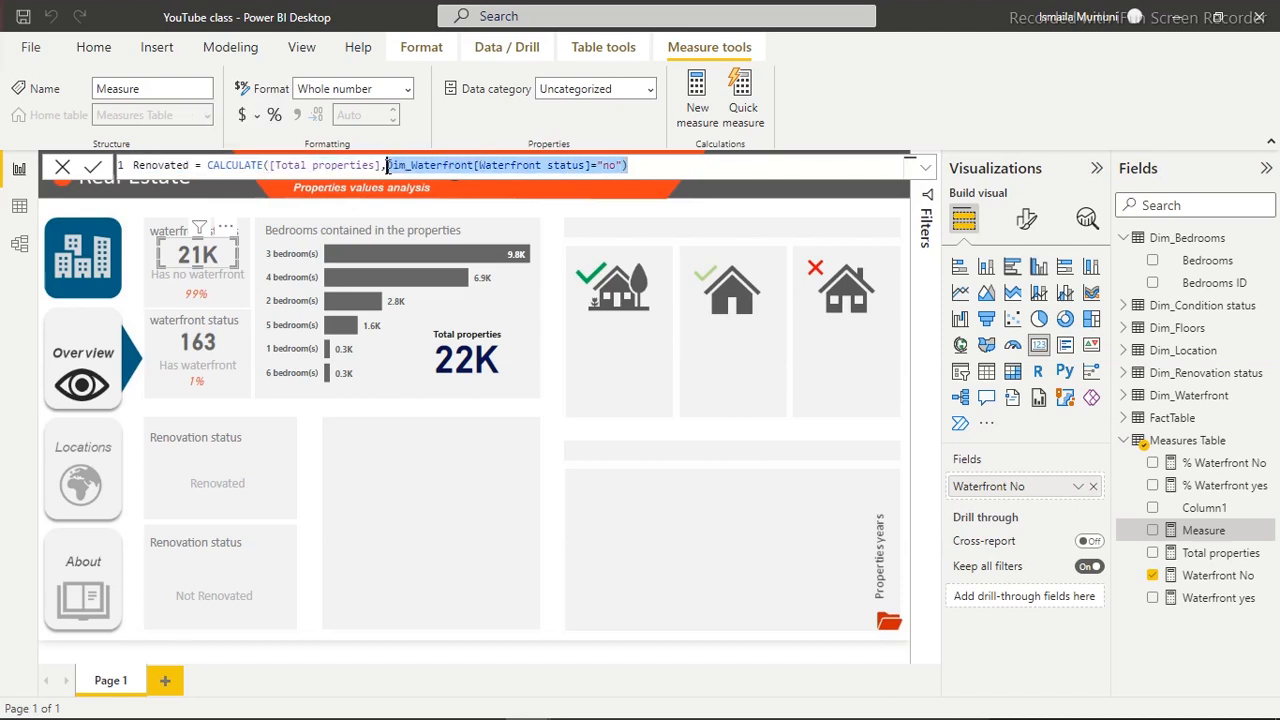
key("BackSpace")
type("Dim")
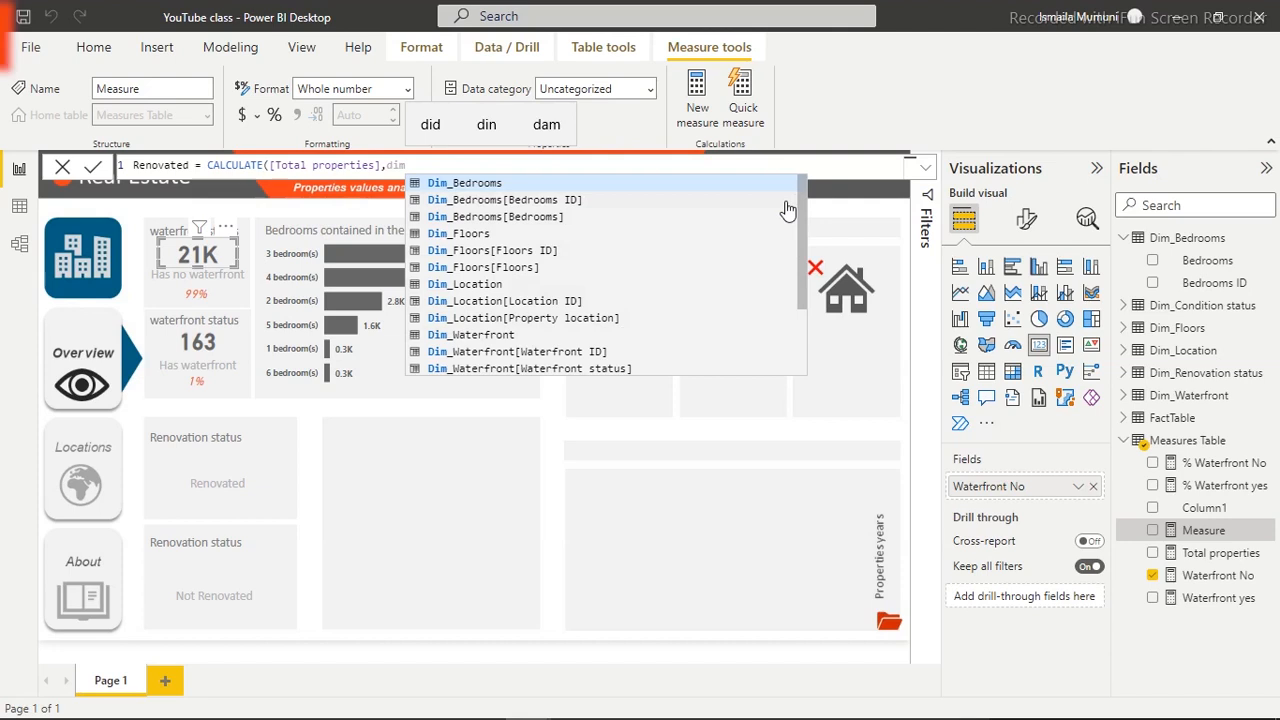
left_click_drag(800, 204, 797, 309)
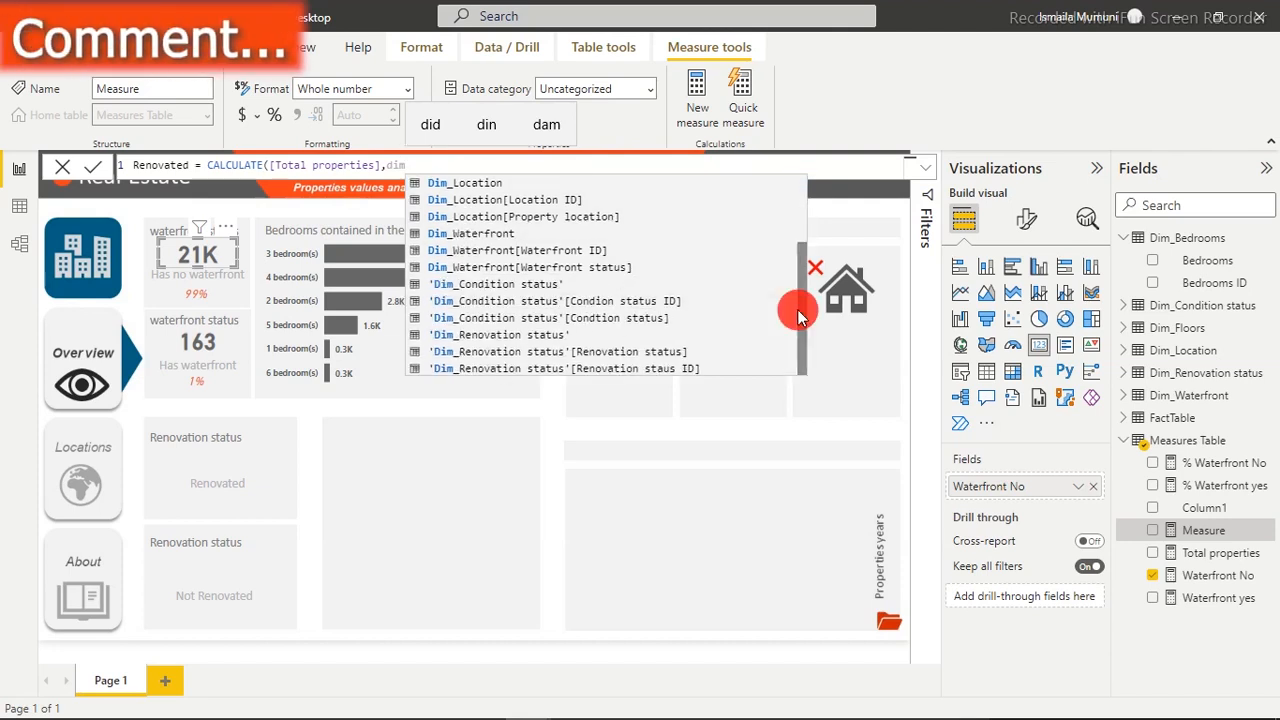
left_click(614, 354)
type("=")
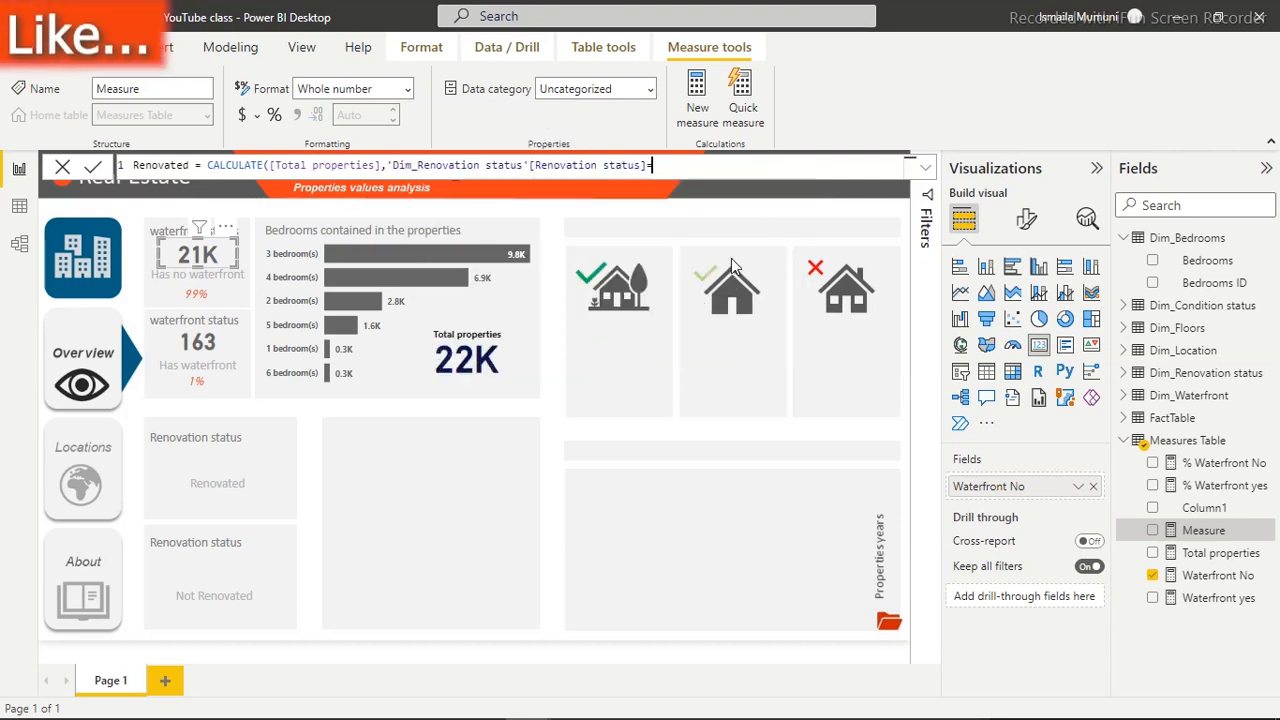
type("\"yes\"")
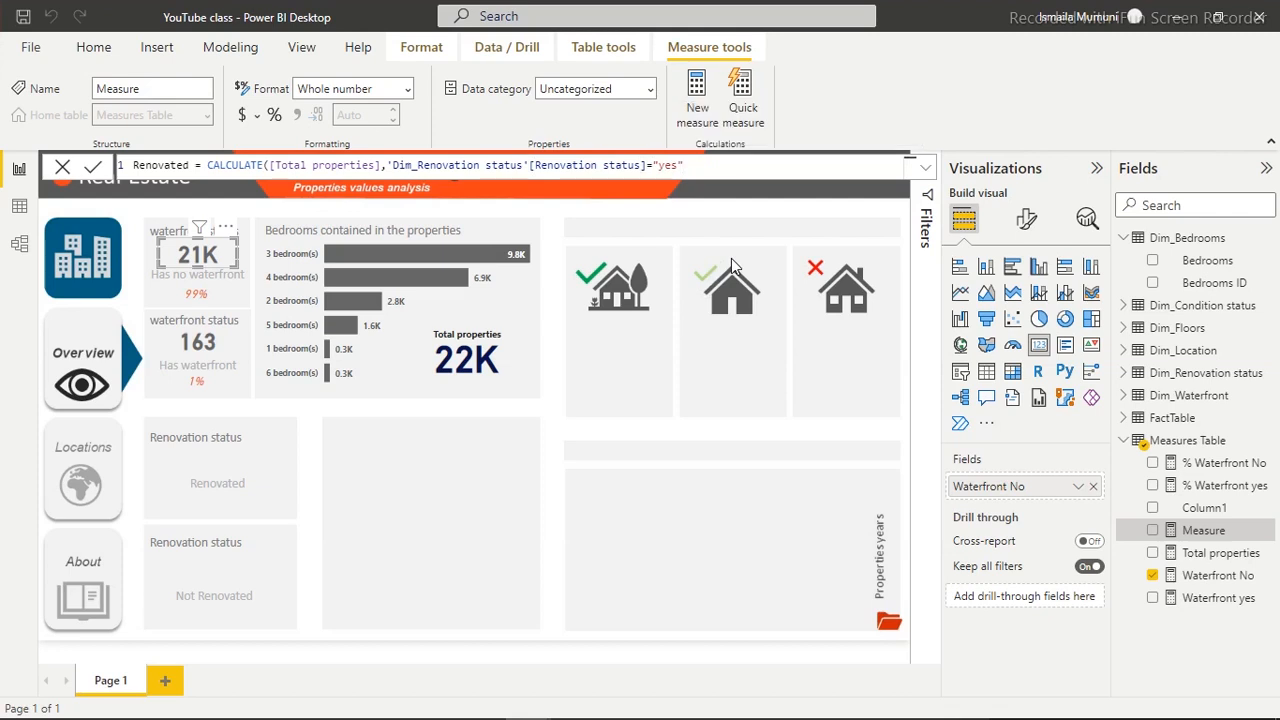
key("Return")
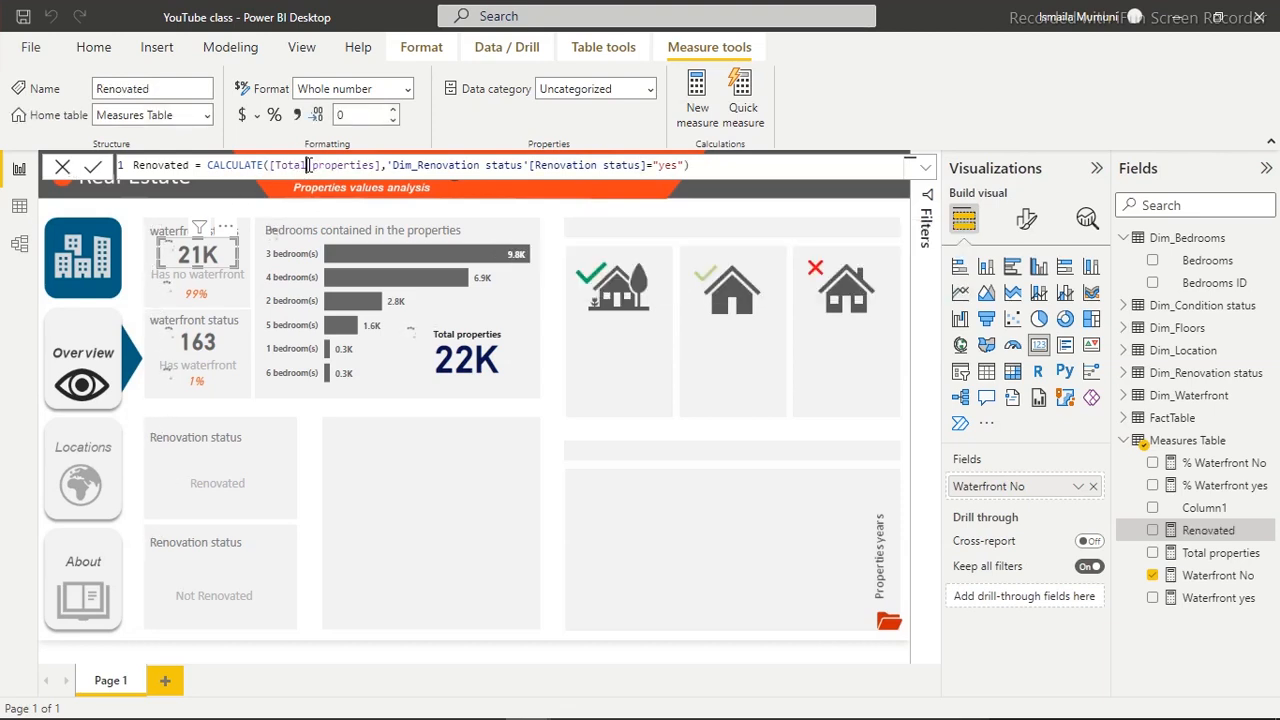
Check the Dim_Renovation status table for the exact wording of its status values, and return to the report page
key("ctrl+a")
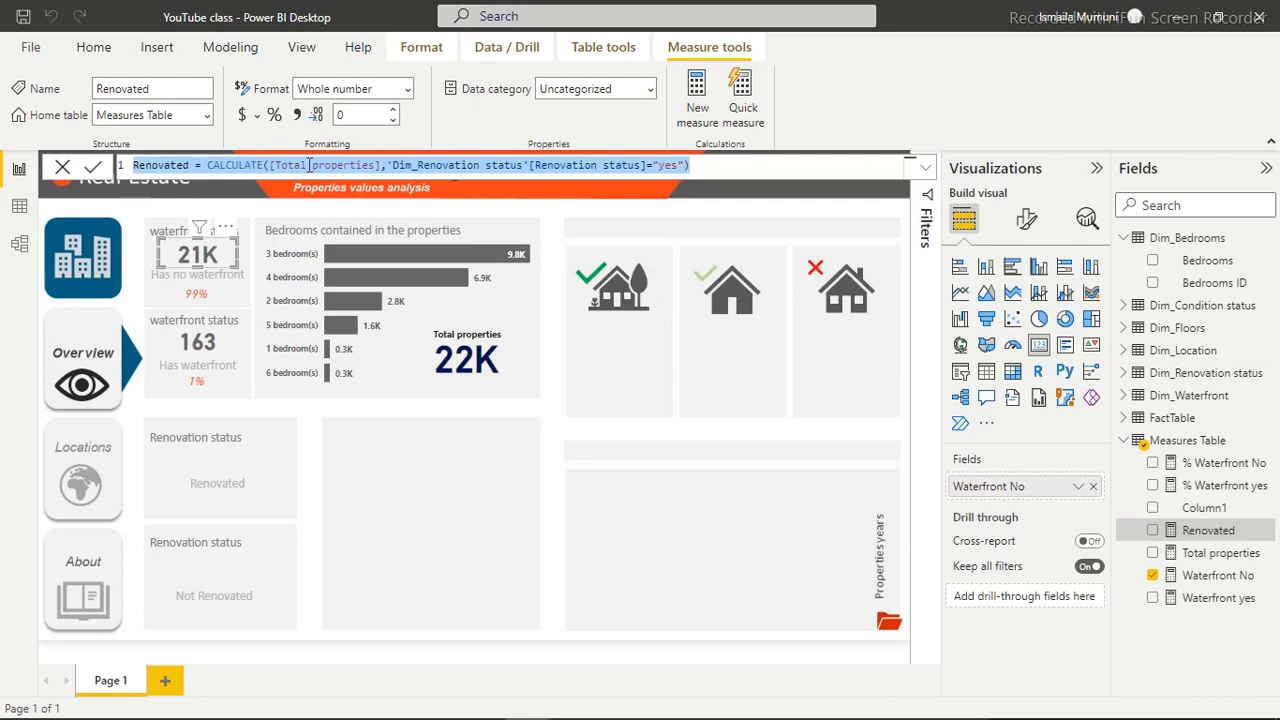
left_click(15, 212)
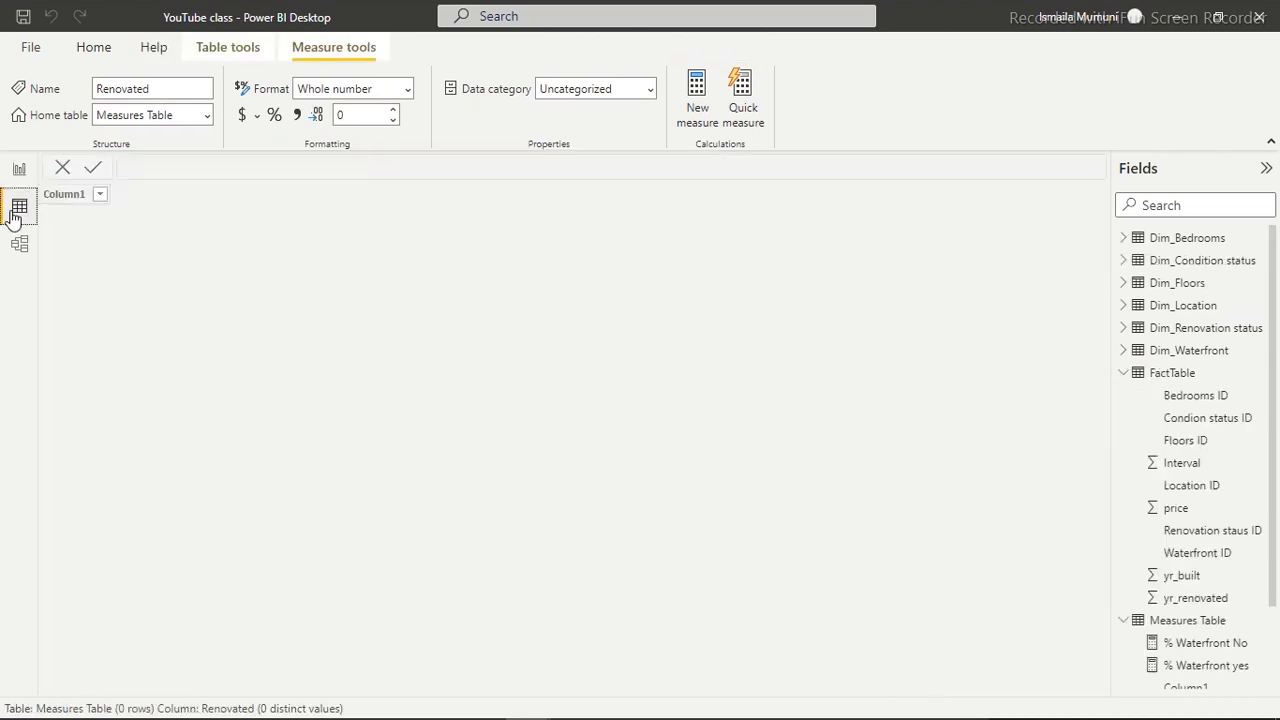
left_click(1204, 333)
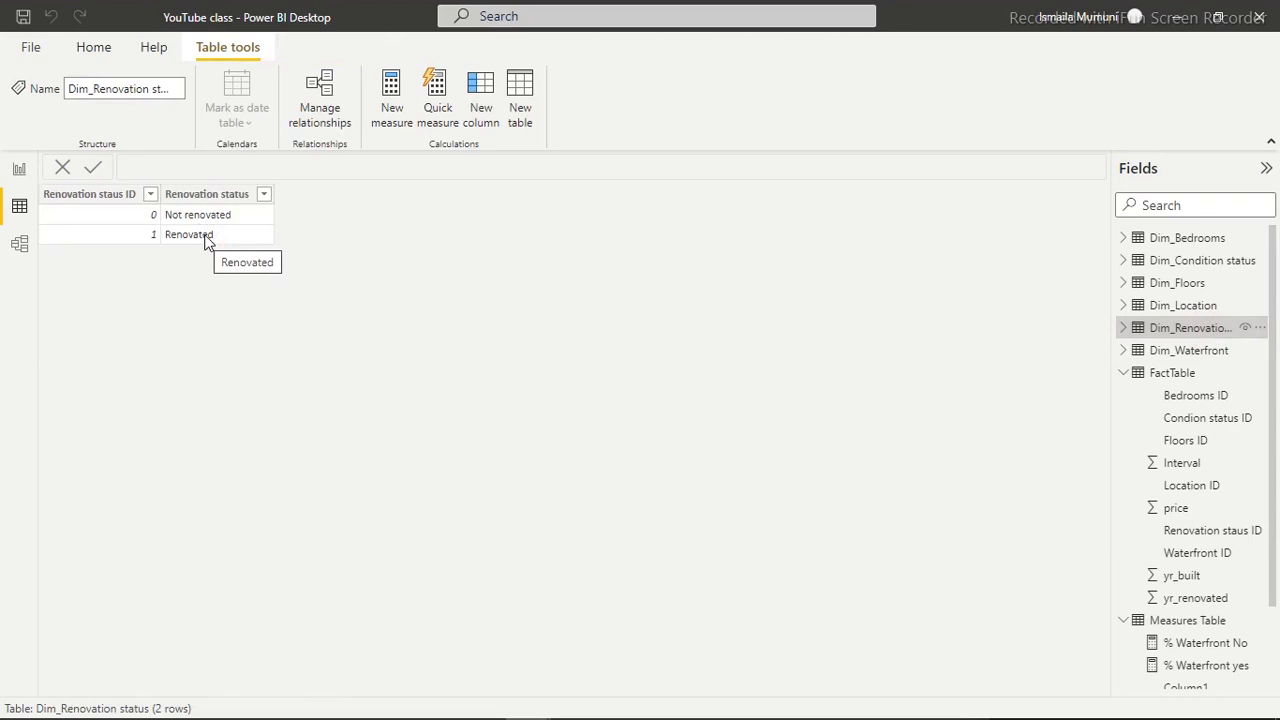
left_click(22, 172)
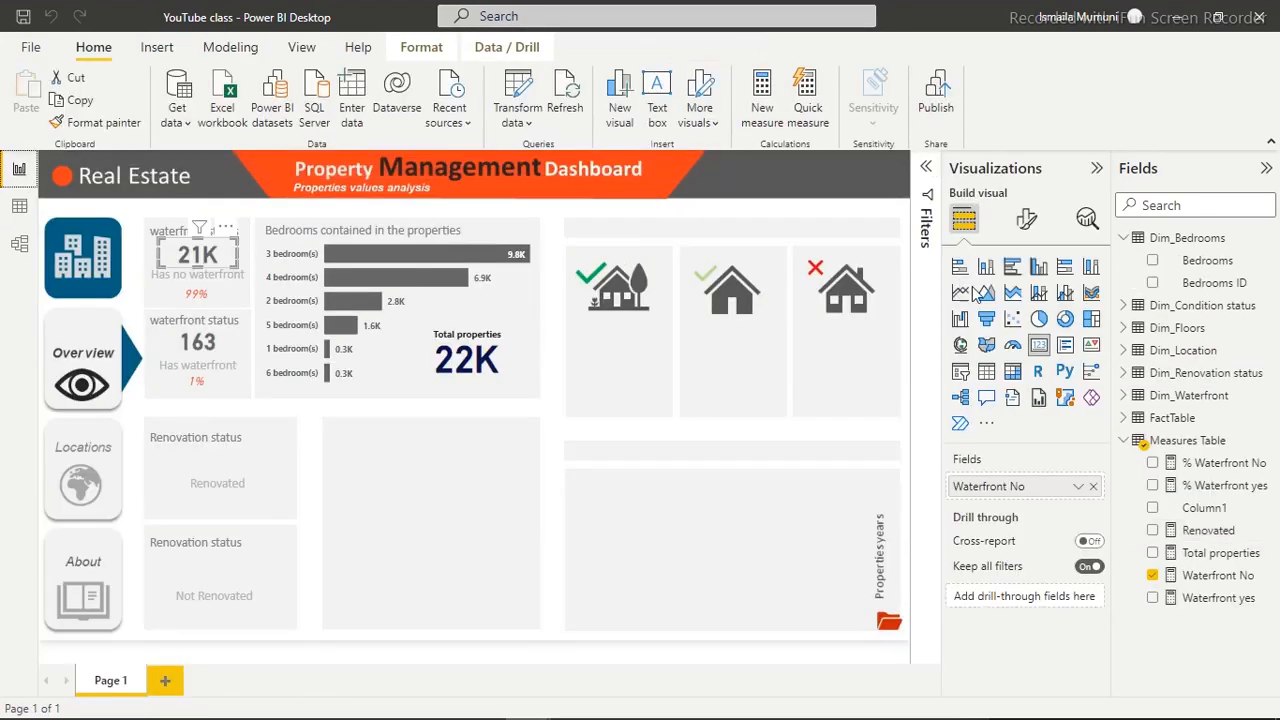
Change the filter value in the Renovated measure to "renovated" and commit the formula
left_click(1220, 531)
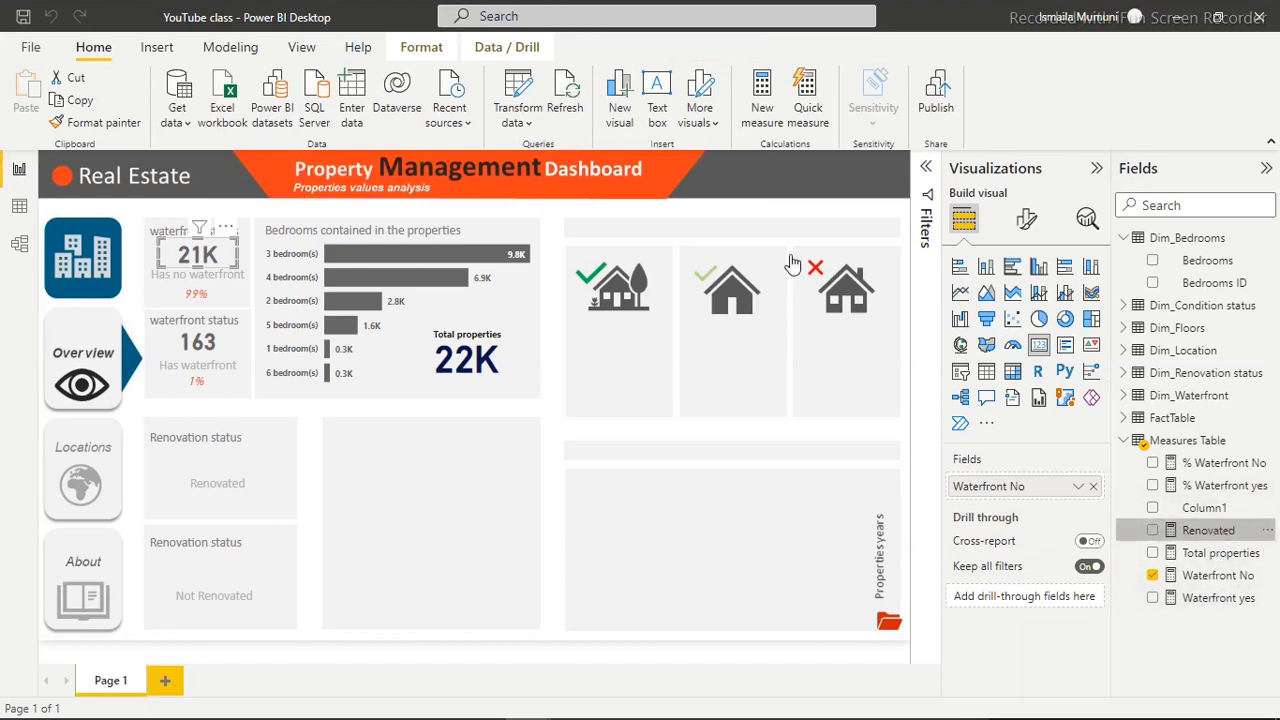
double_click(669, 166)
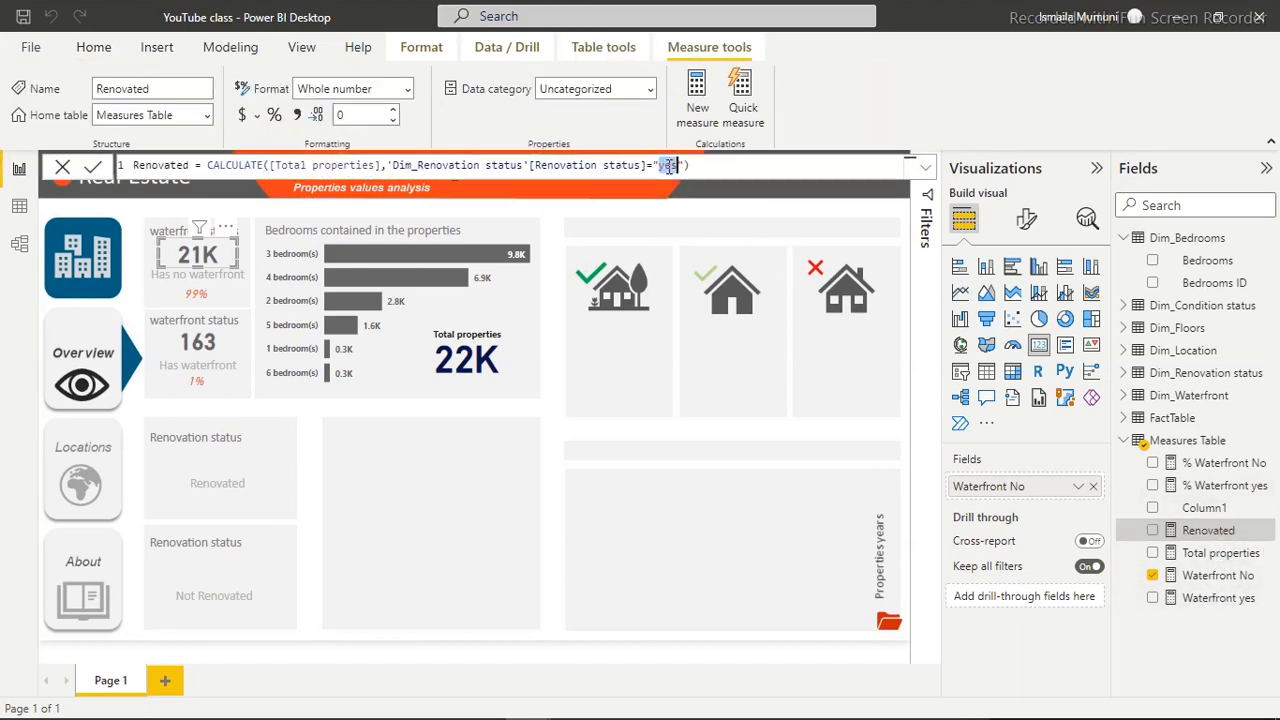
type("ren")
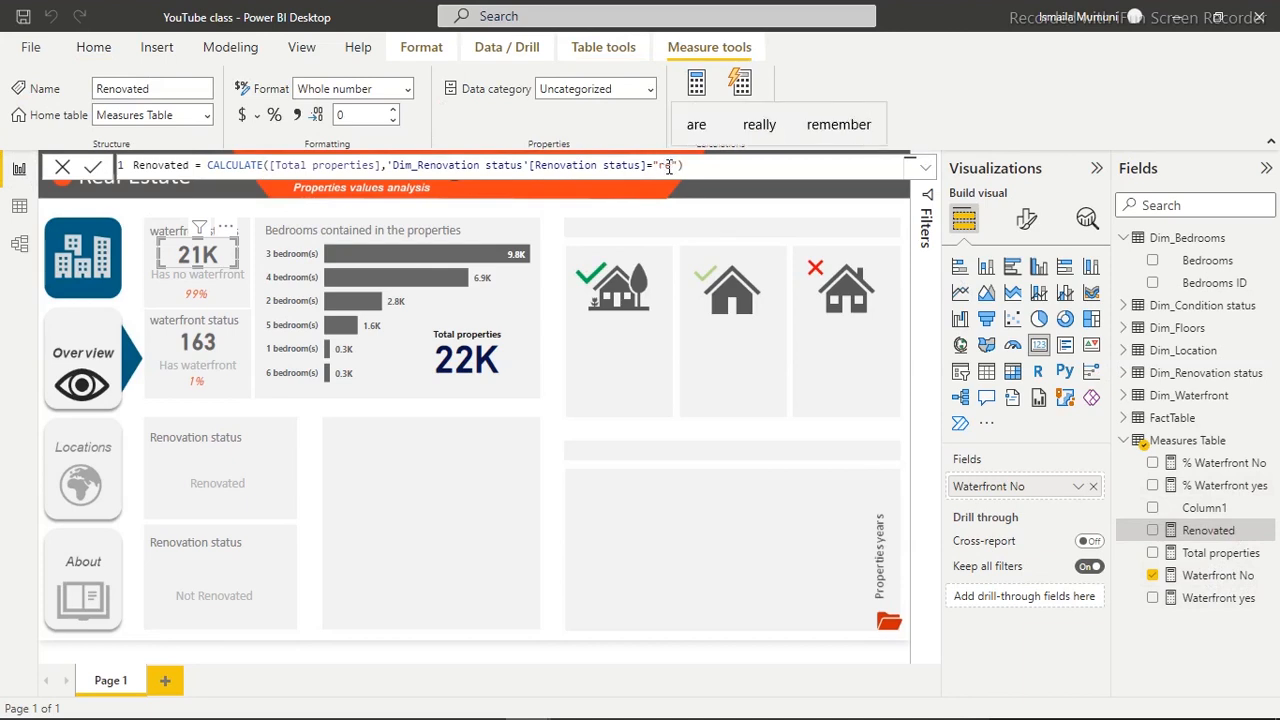
type("ovated\"")
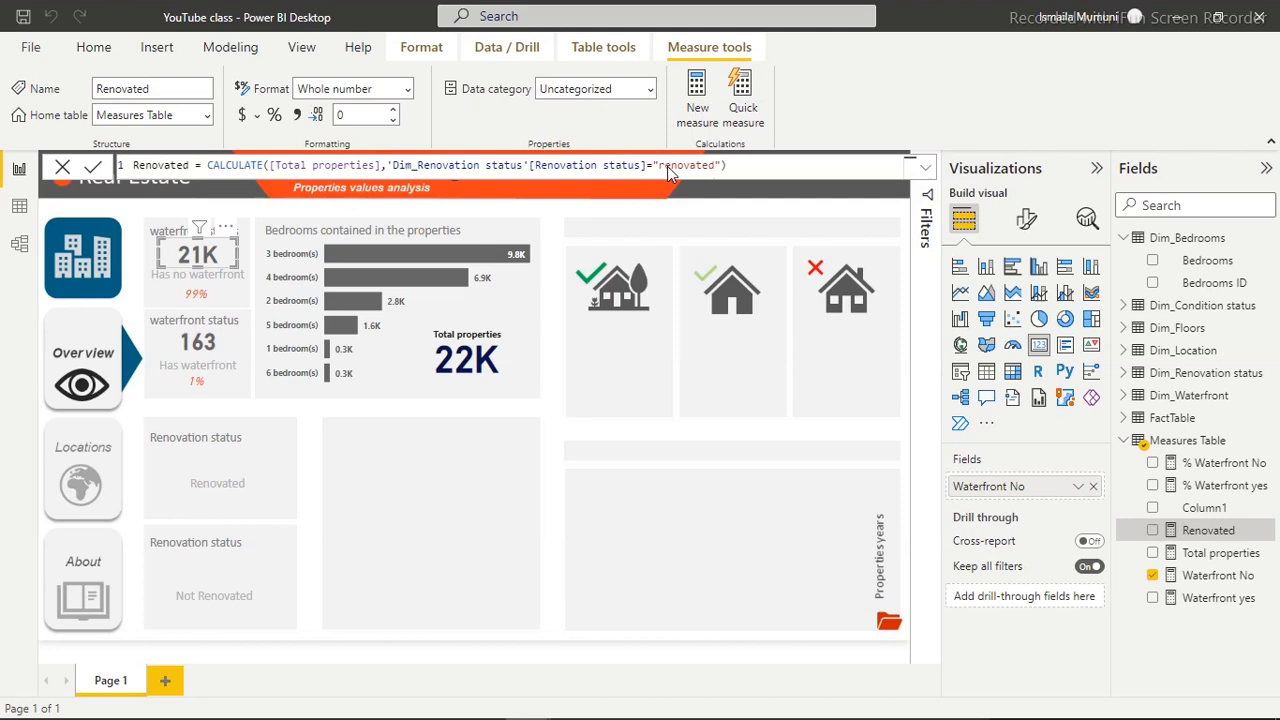
type(")")
key("Return")
Create a Not Renovated measure from the Renovated formula, with the filter value set to "not renovated"
key("ctrl+a")
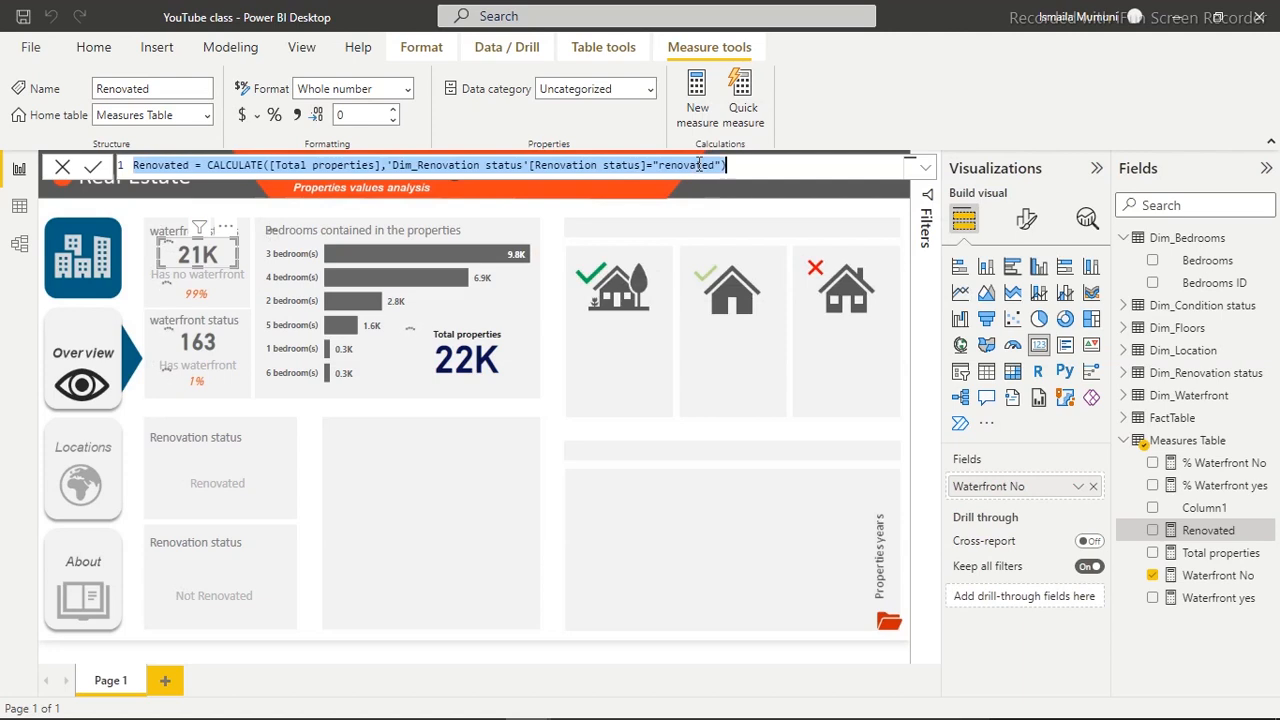
left_click(697, 97)
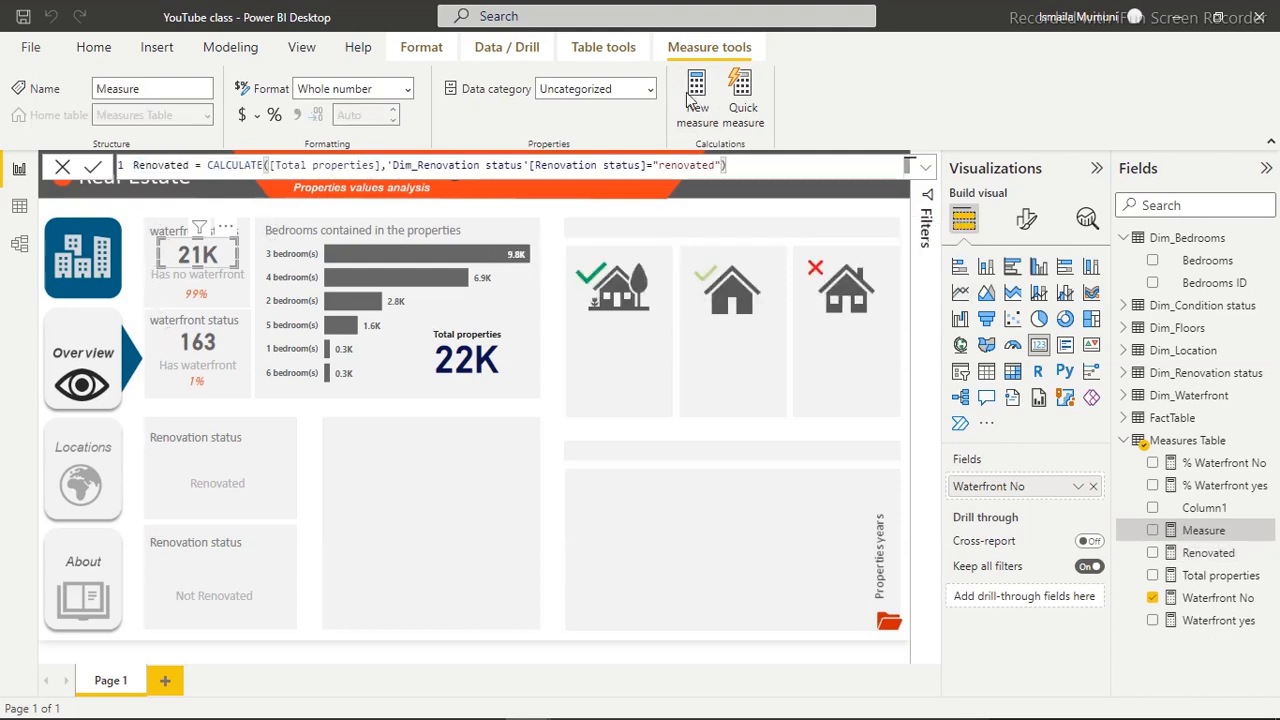
left_click(661, 166)
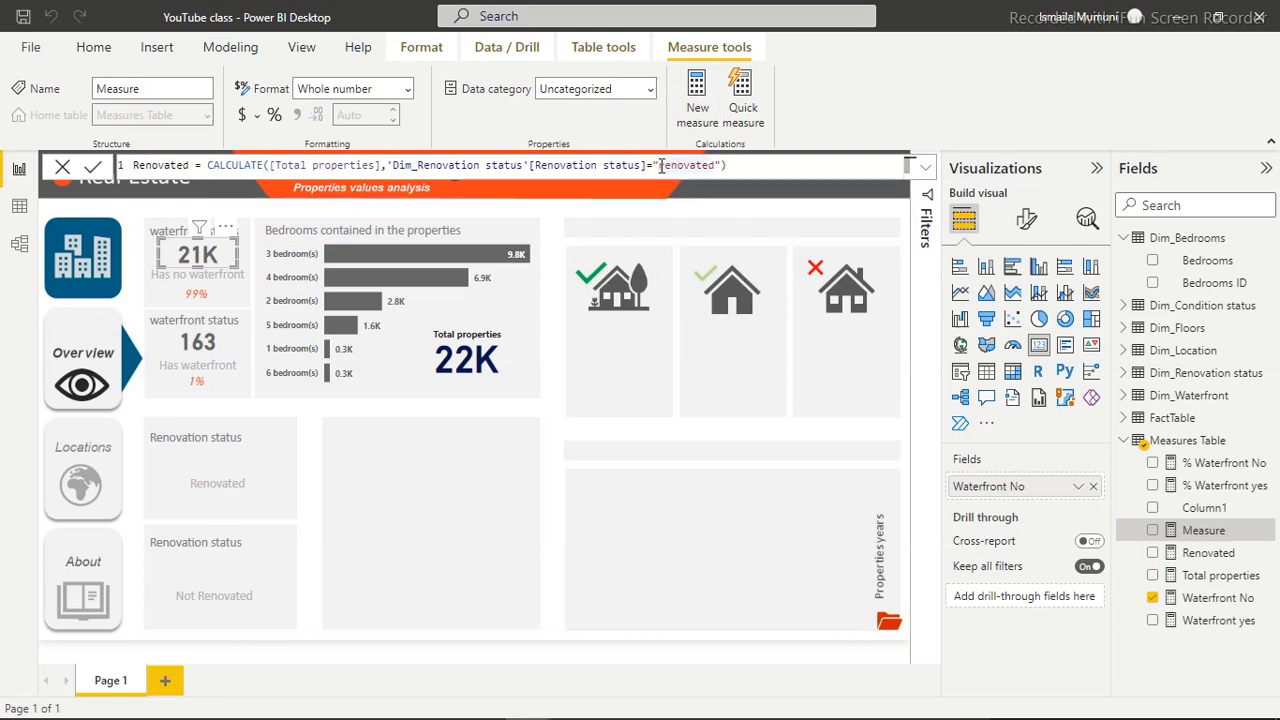
type("not")
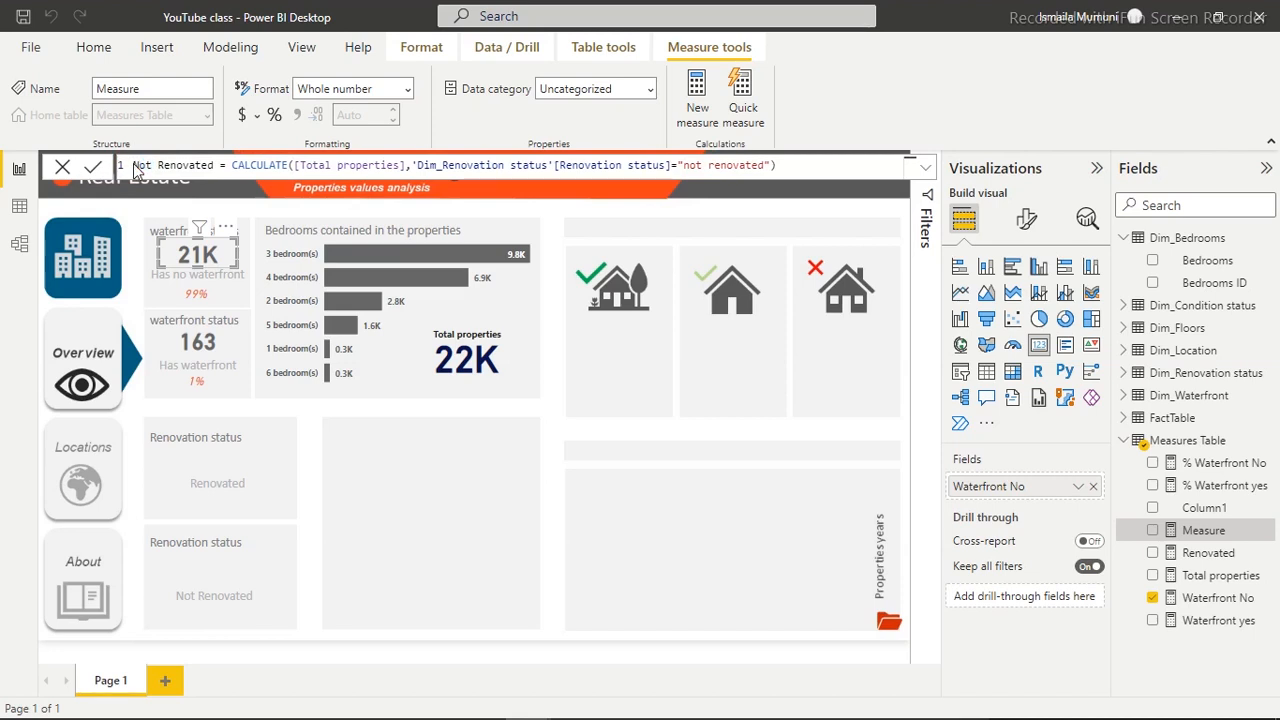
key("Return")
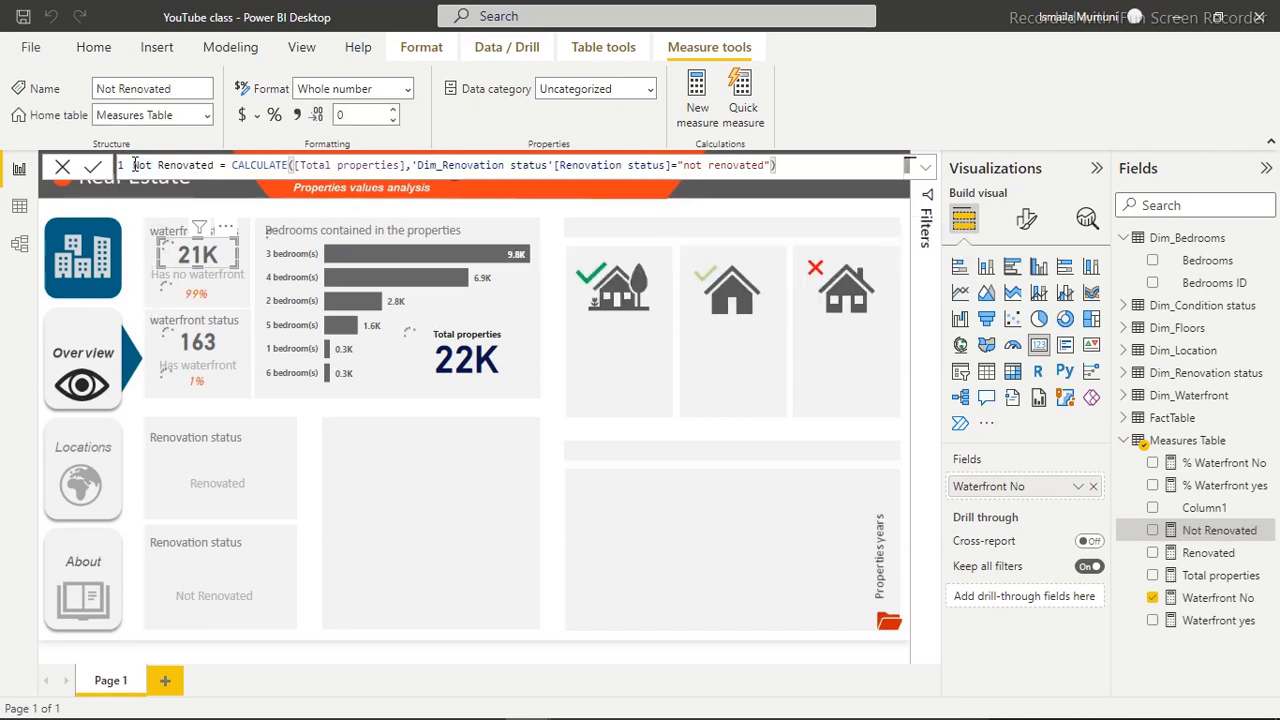
Place a copy of the Waterfront yes card above the "Renovated" label and replace its field with the Renovated measure
left_click(389, 471)
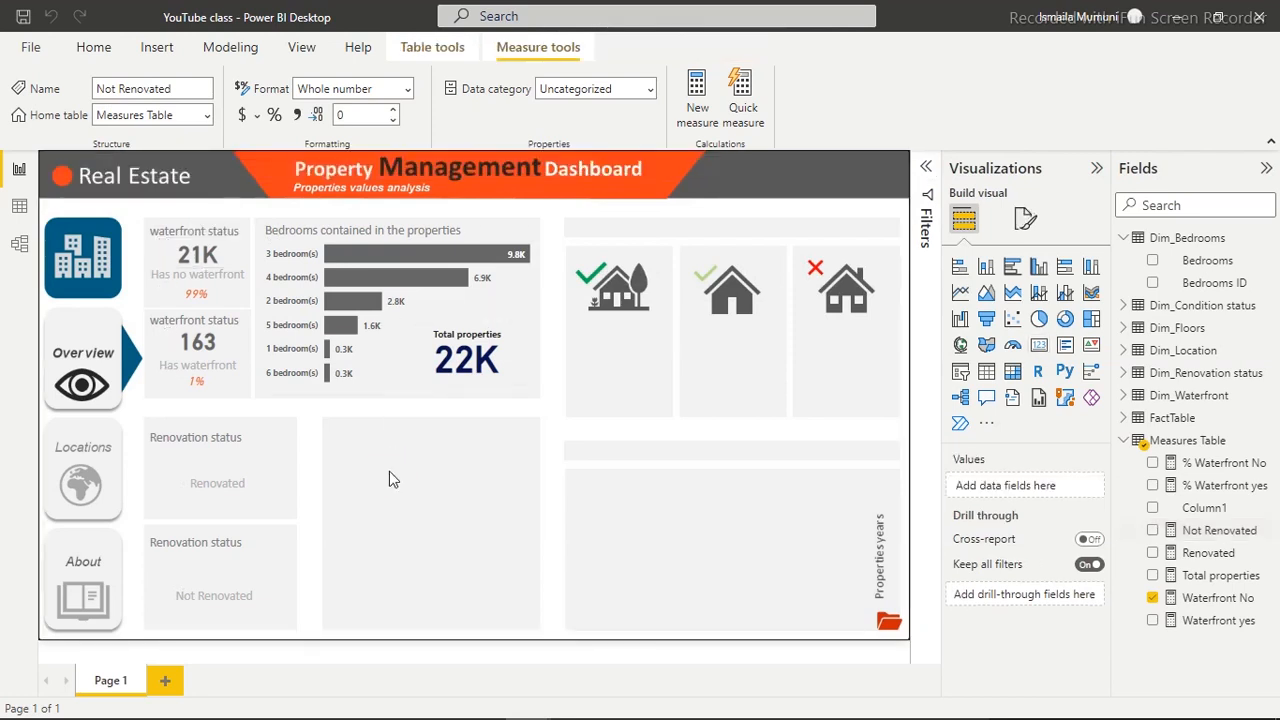
left_click(198, 341)
key("ctrl+c")
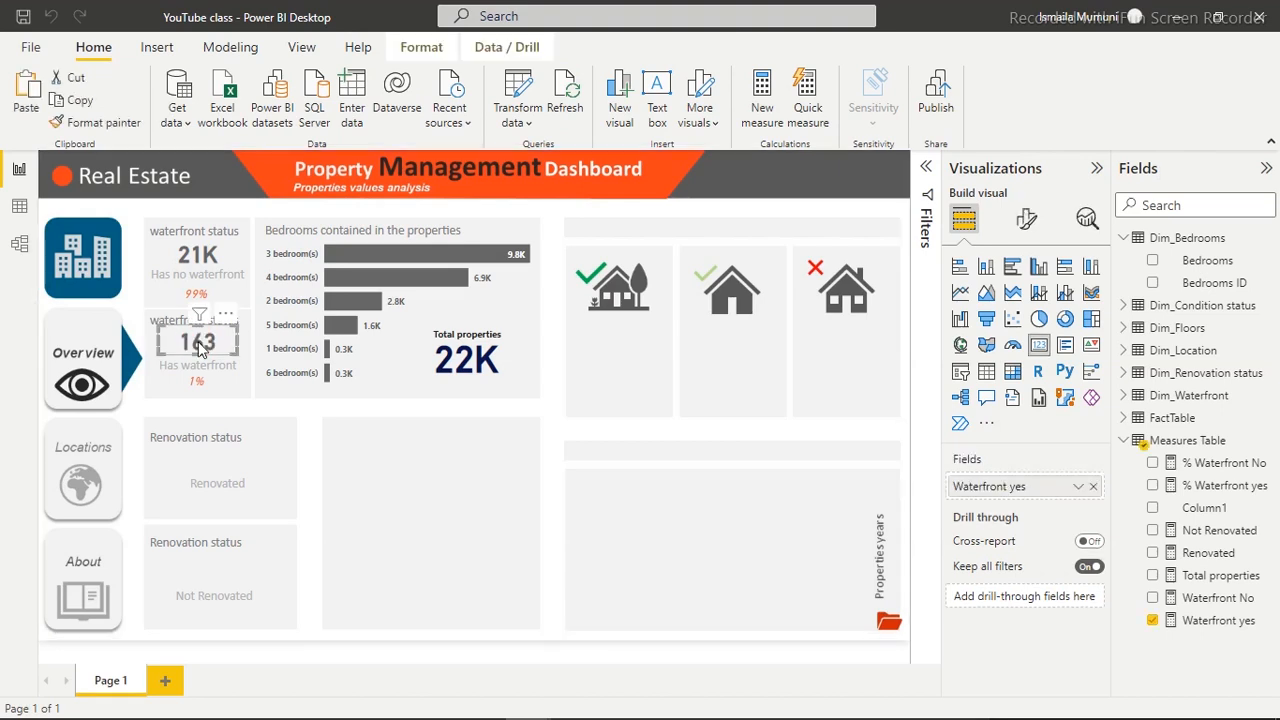
key("ctrl+v")
left_click_drag(203, 345, 198, 459)
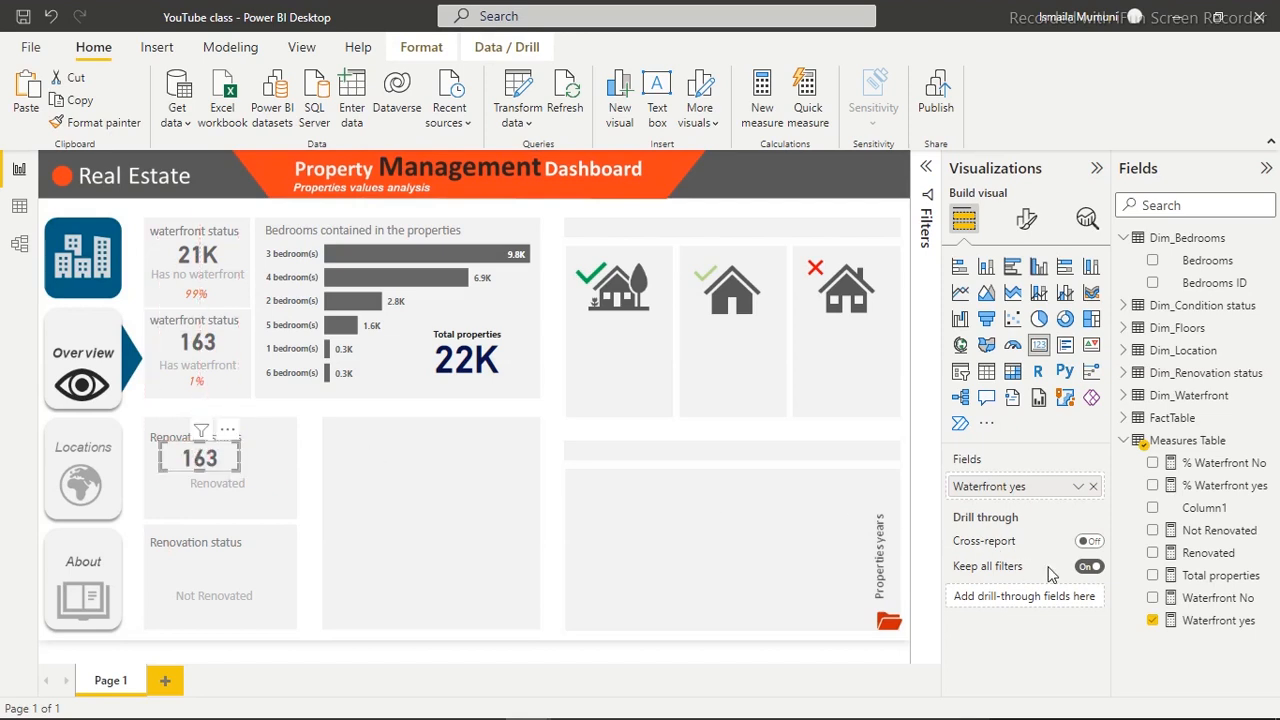
left_click(1153, 620)
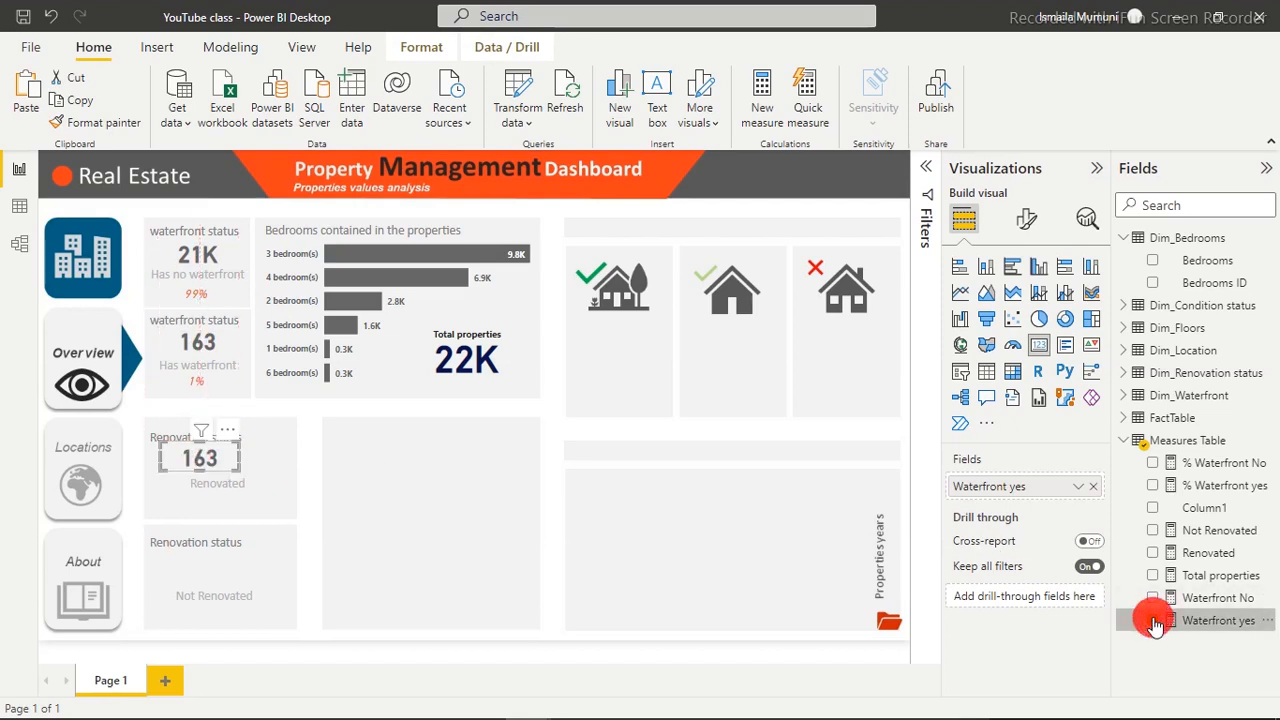
left_click(1154, 554)
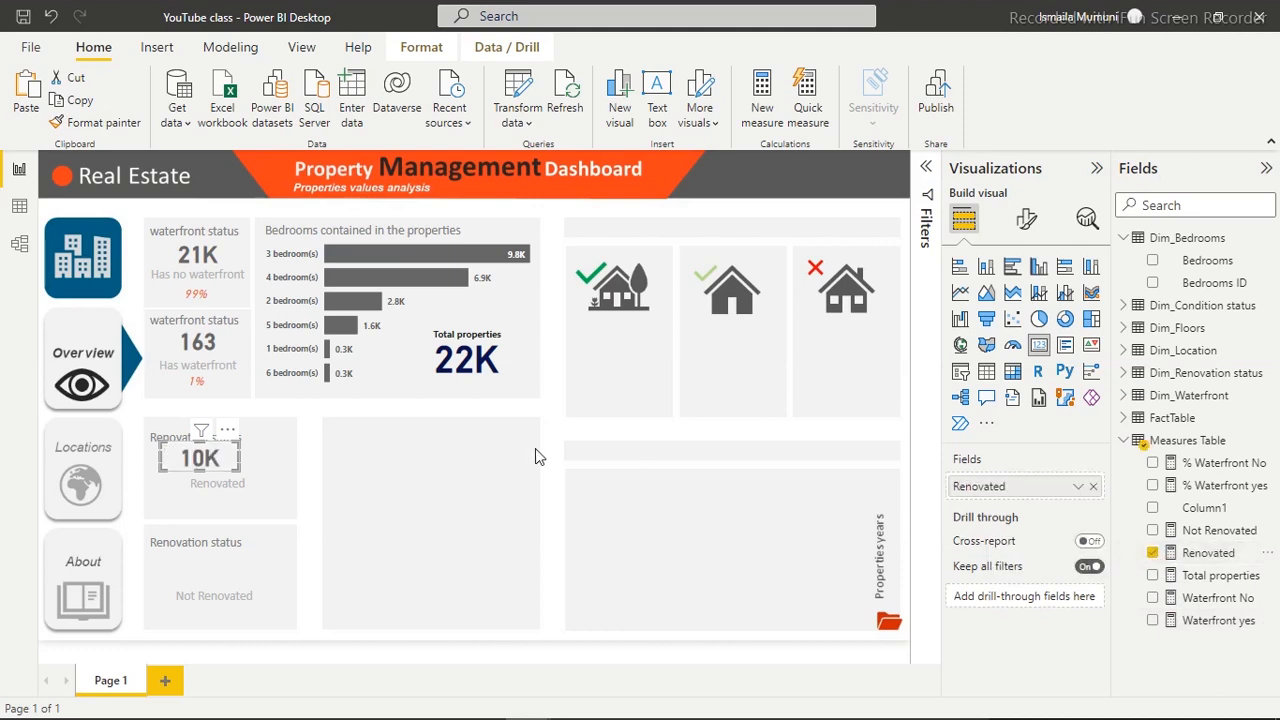
Place a copy of the Renovated card above the "Not Renovated" label and replace its field with the Not Renovated measure
key("ctrl+v")
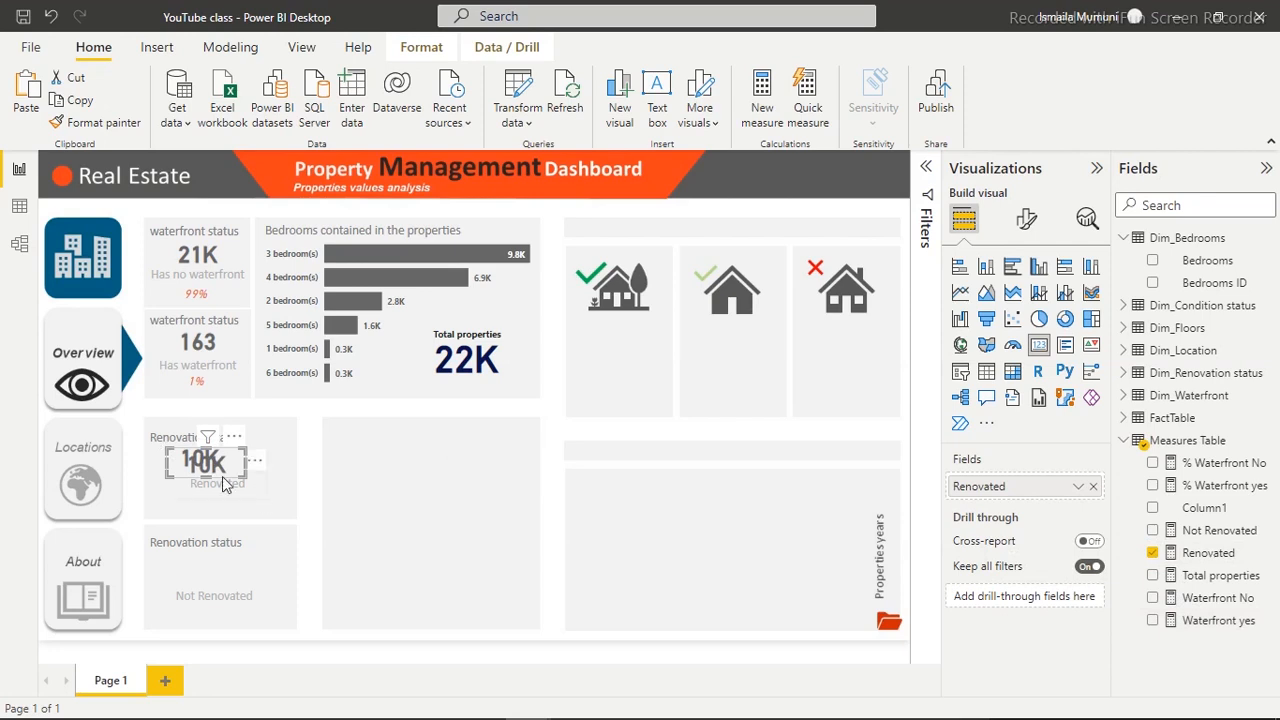
left_click_drag(212, 560, 212, 575)
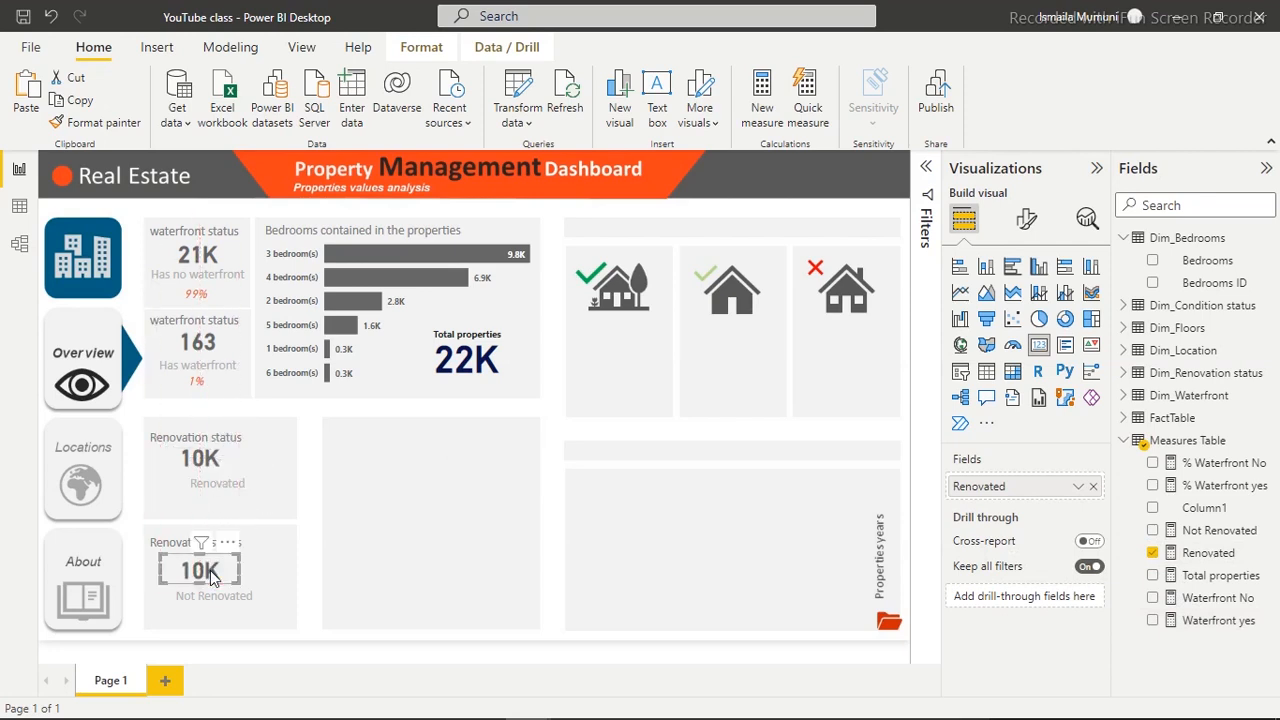
left_click(1153, 553)
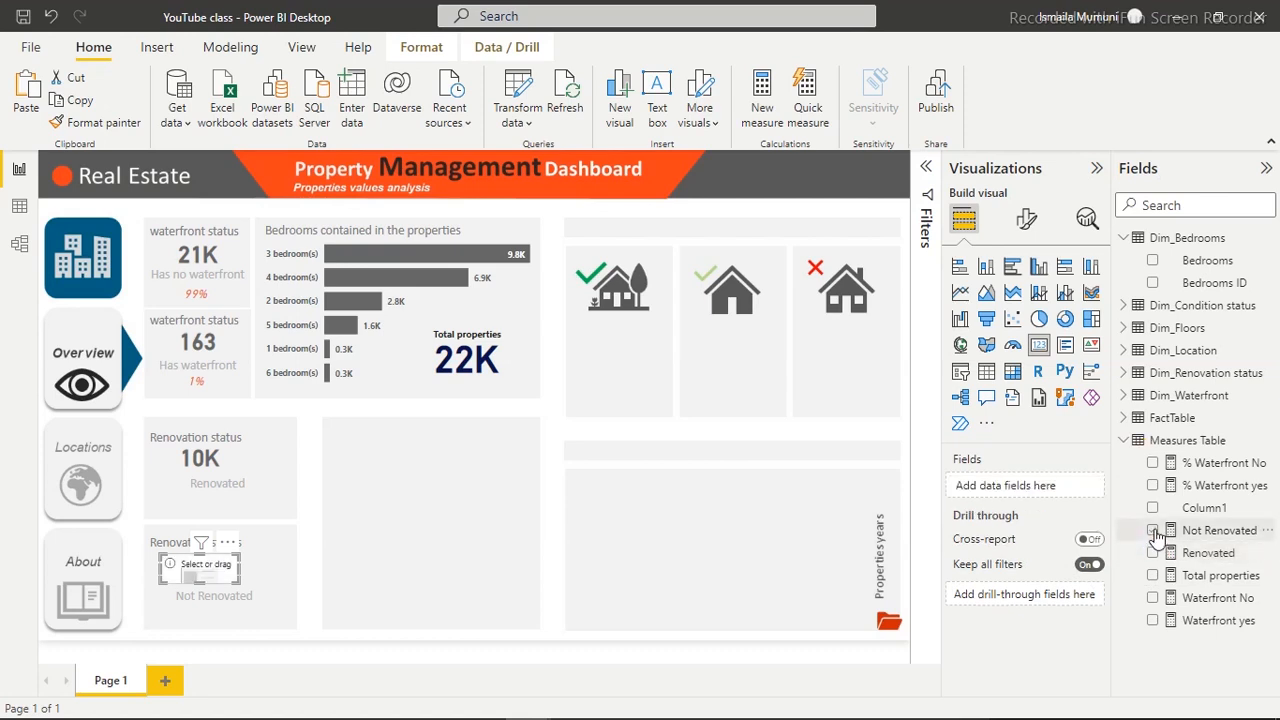
left_click(1153, 530)
left_click(578, 521)
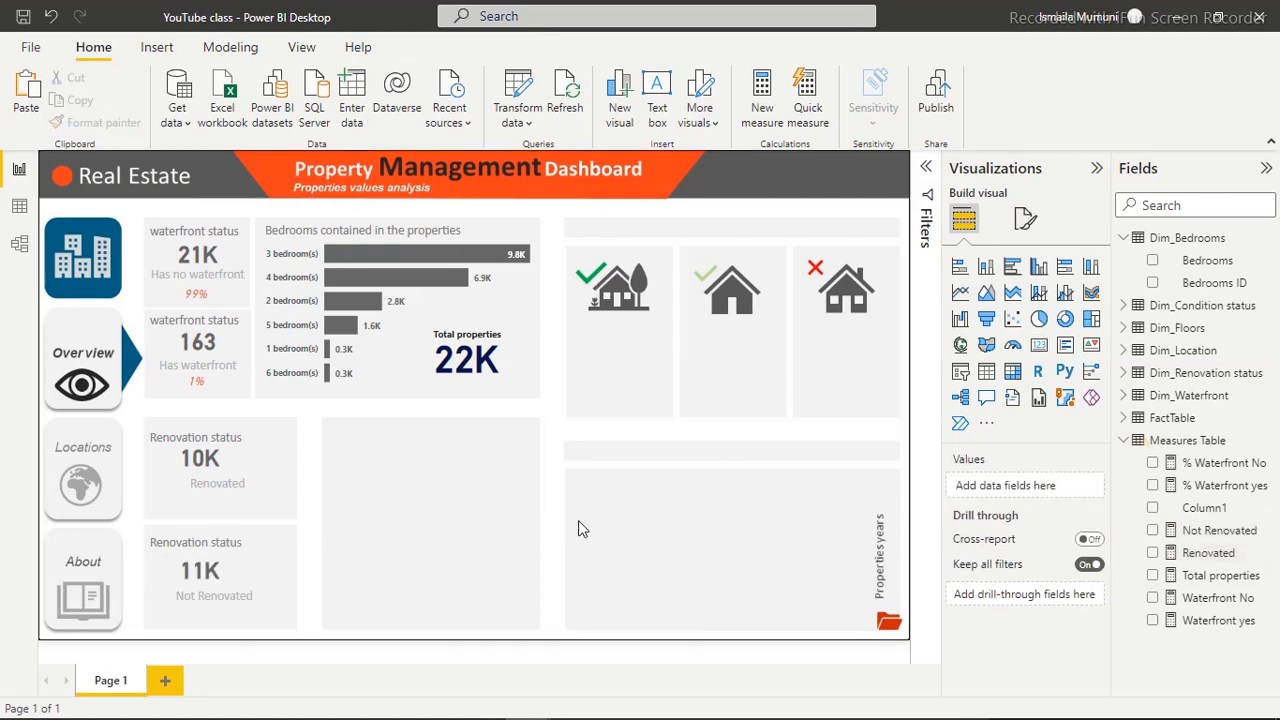
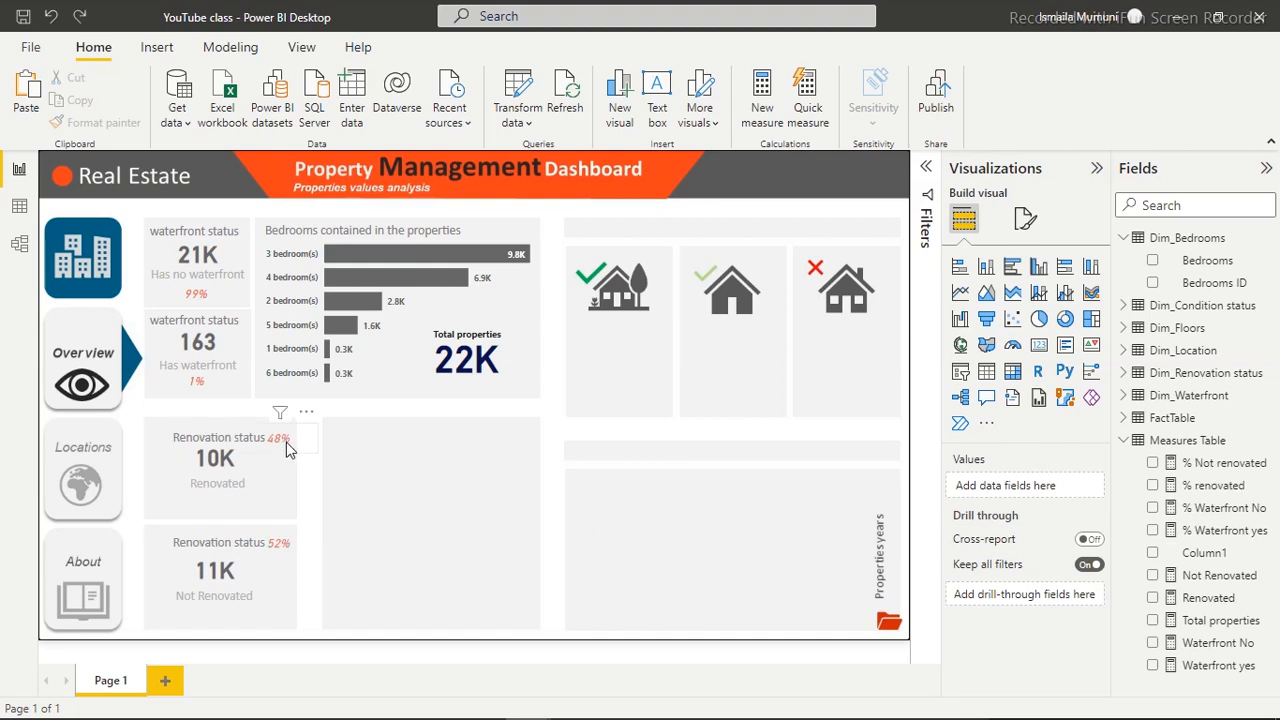
Left-align the "Renovation status" heading text in both the Renovated and Not Renovated tiles
left_click(187, 437)
triple_click(187, 437)
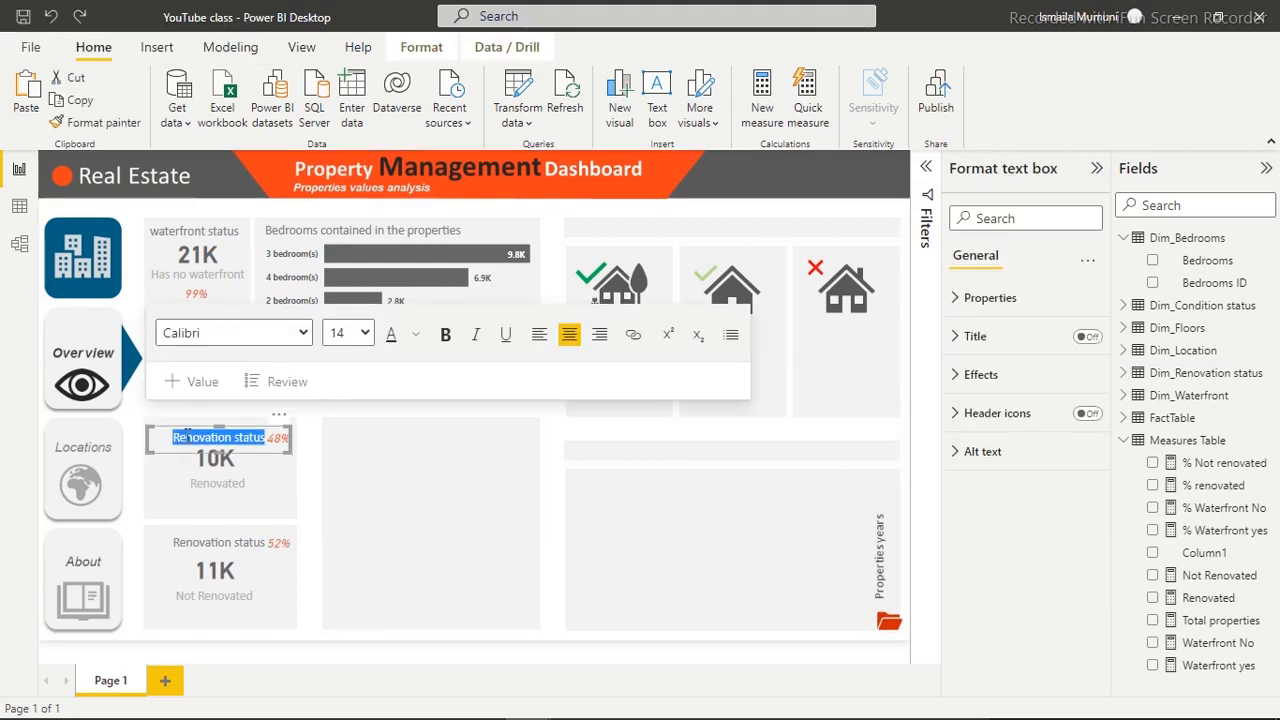
left_click(540, 336)
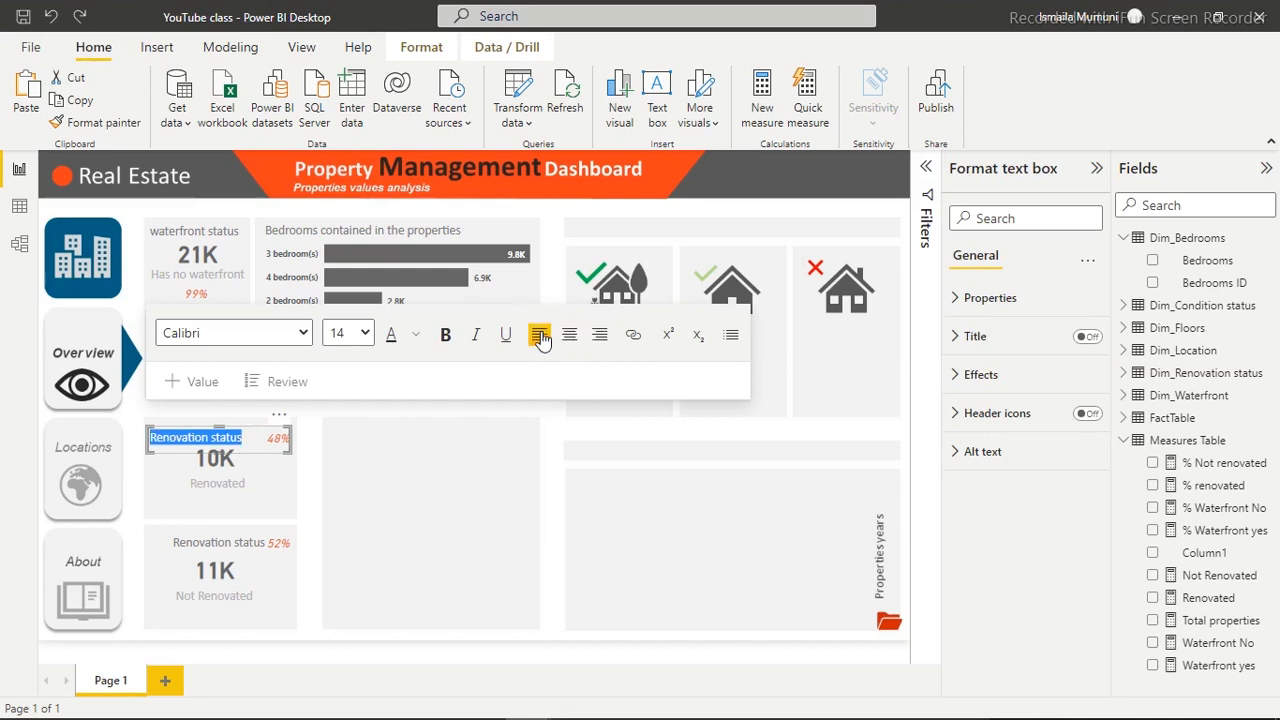
left_click(221, 542)
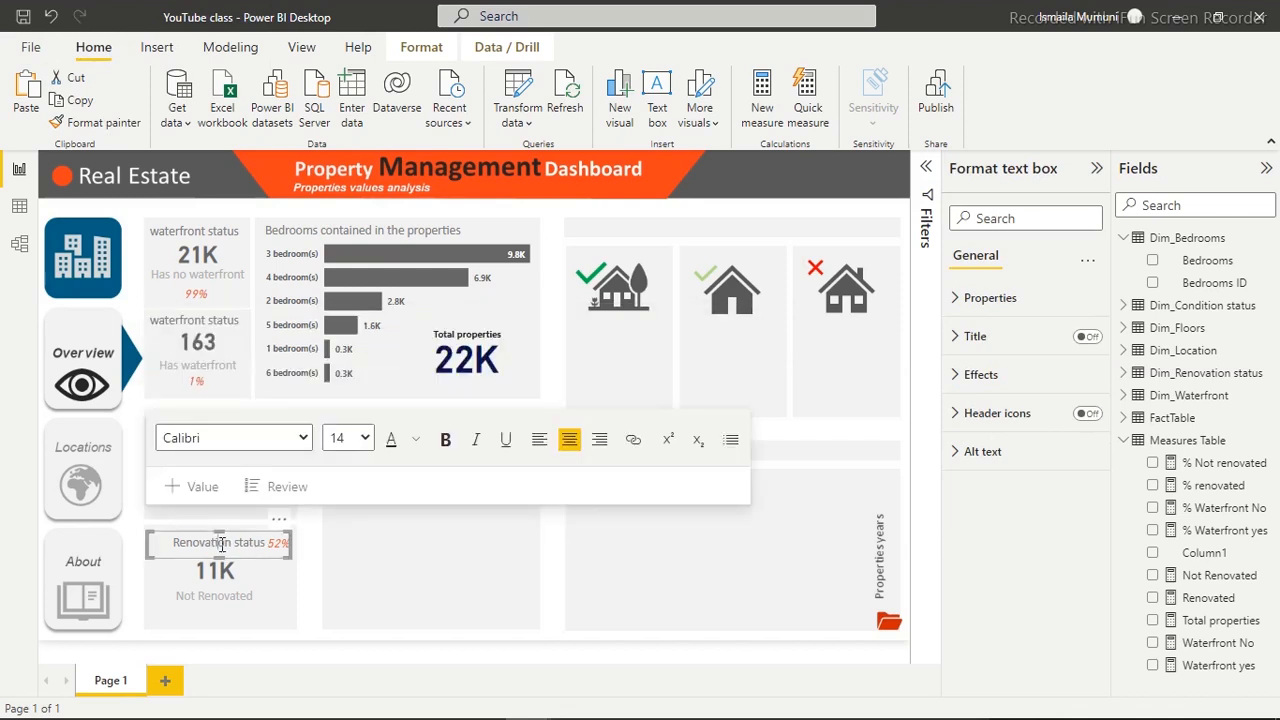
triple_click(221, 542)
left_click(538, 441)
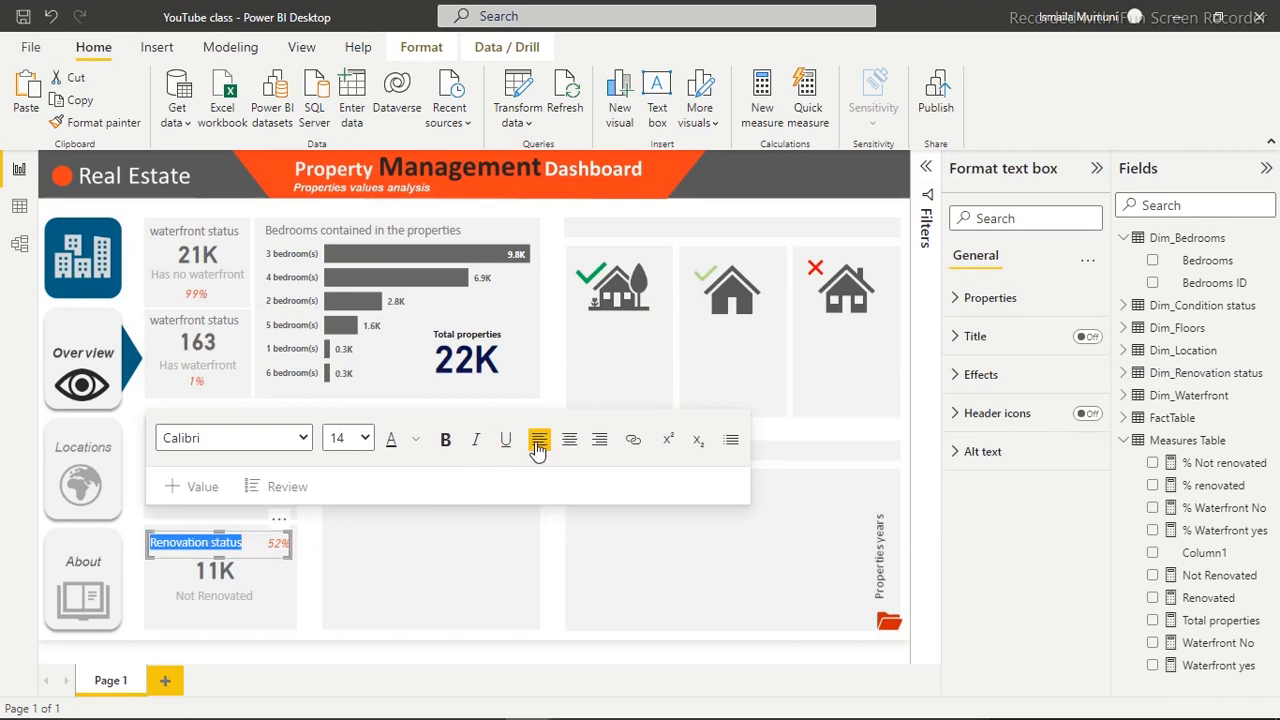
left_click(477, 570)
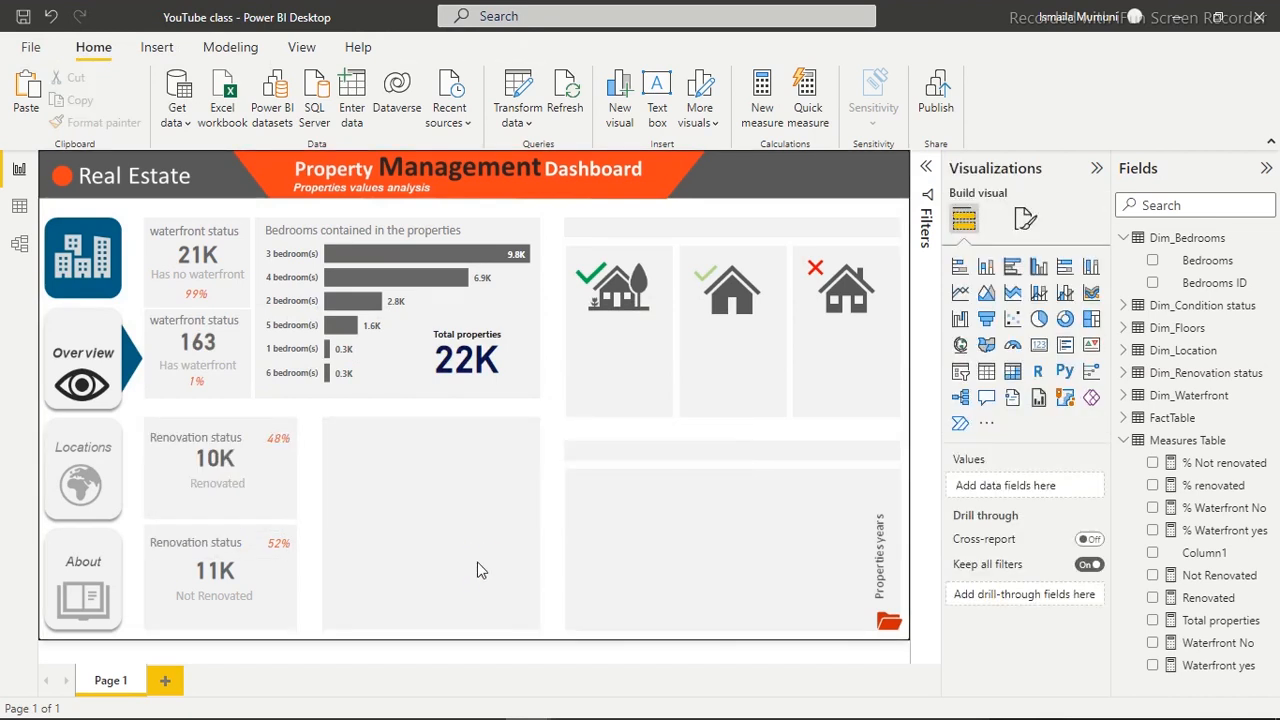
Test cross-filtering of the cards with the 4 bedroom(s) and 3 bedroom(s) bars of the bedrooms chart, and clear the selection
left_click(427, 277)
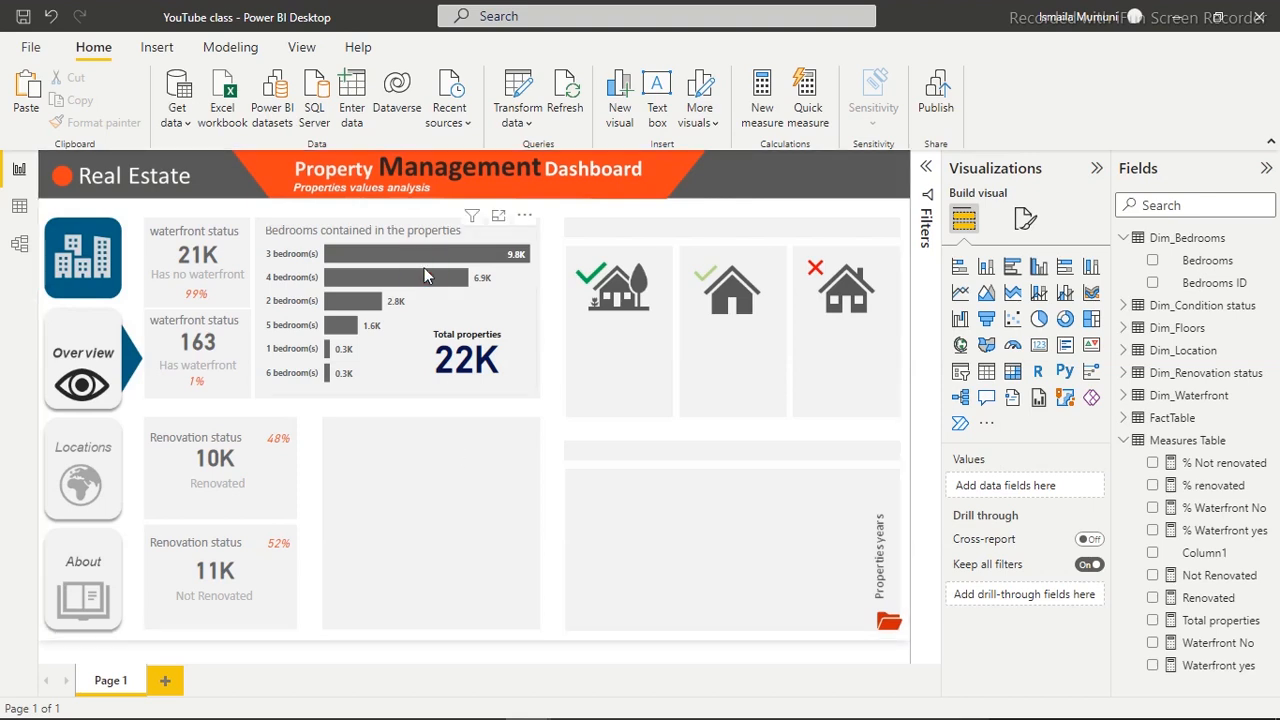
left_click(427, 278)
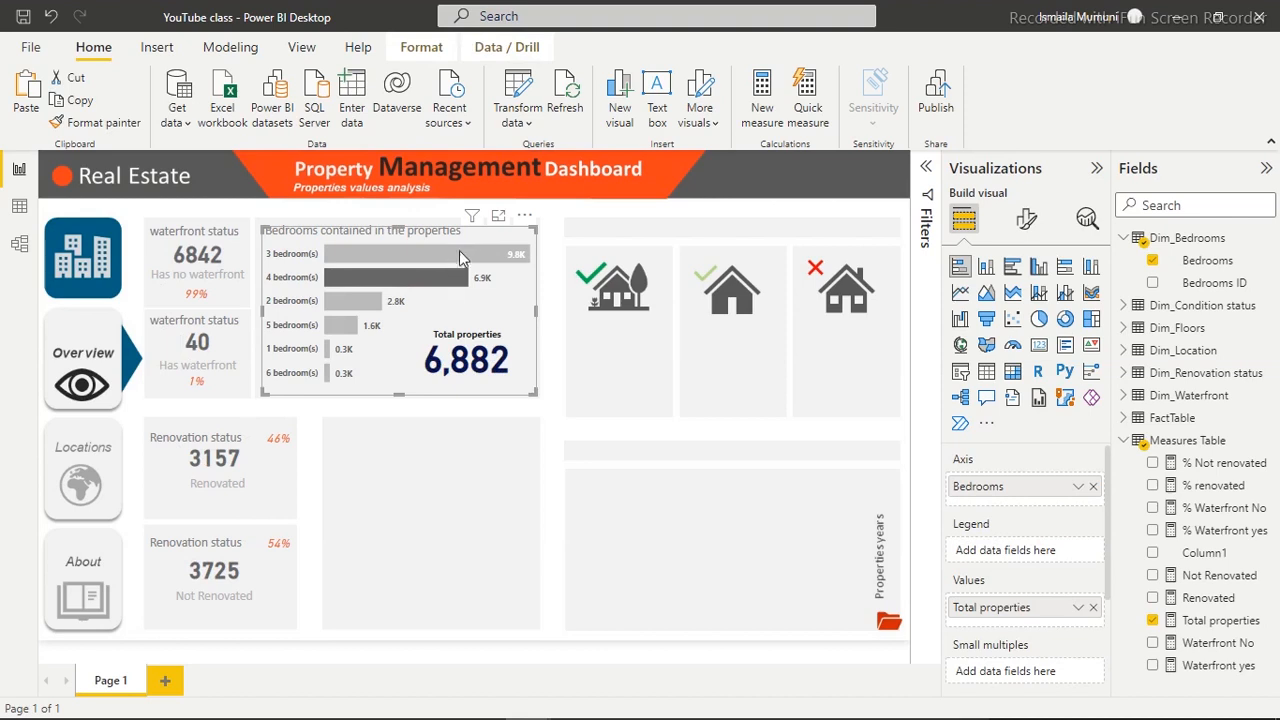
left_click(461, 247)
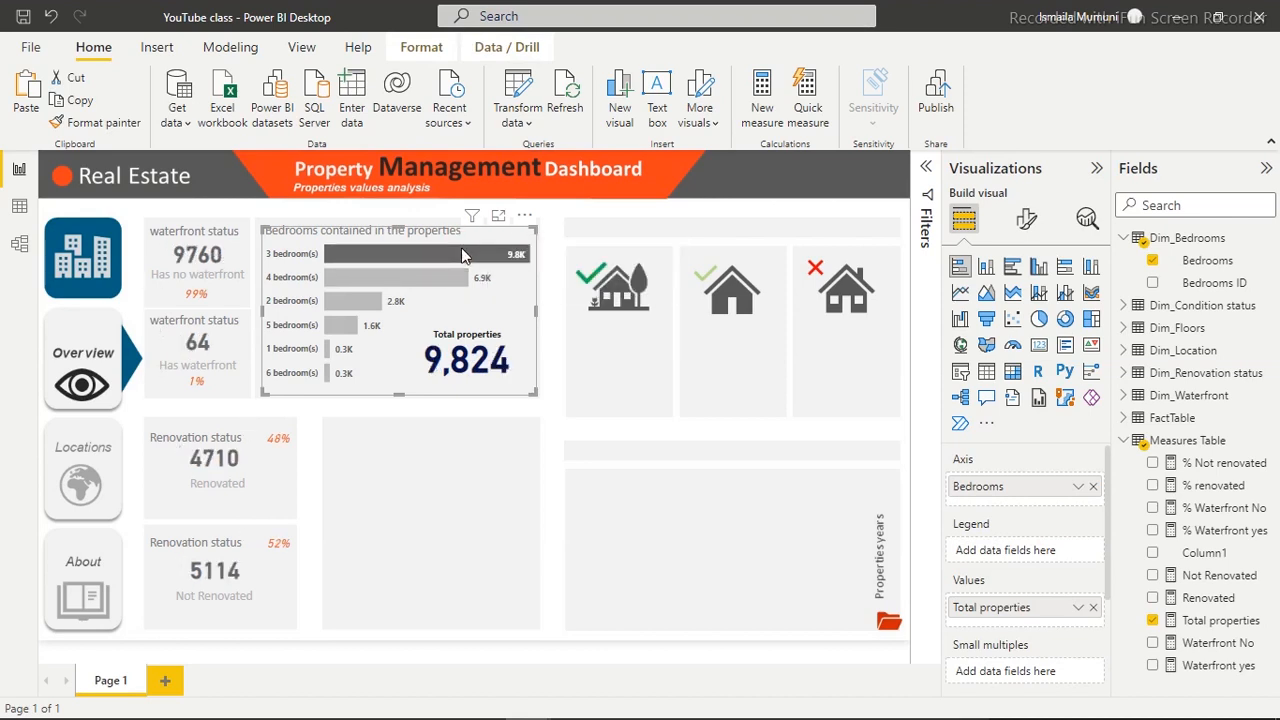
left_click(450, 258)
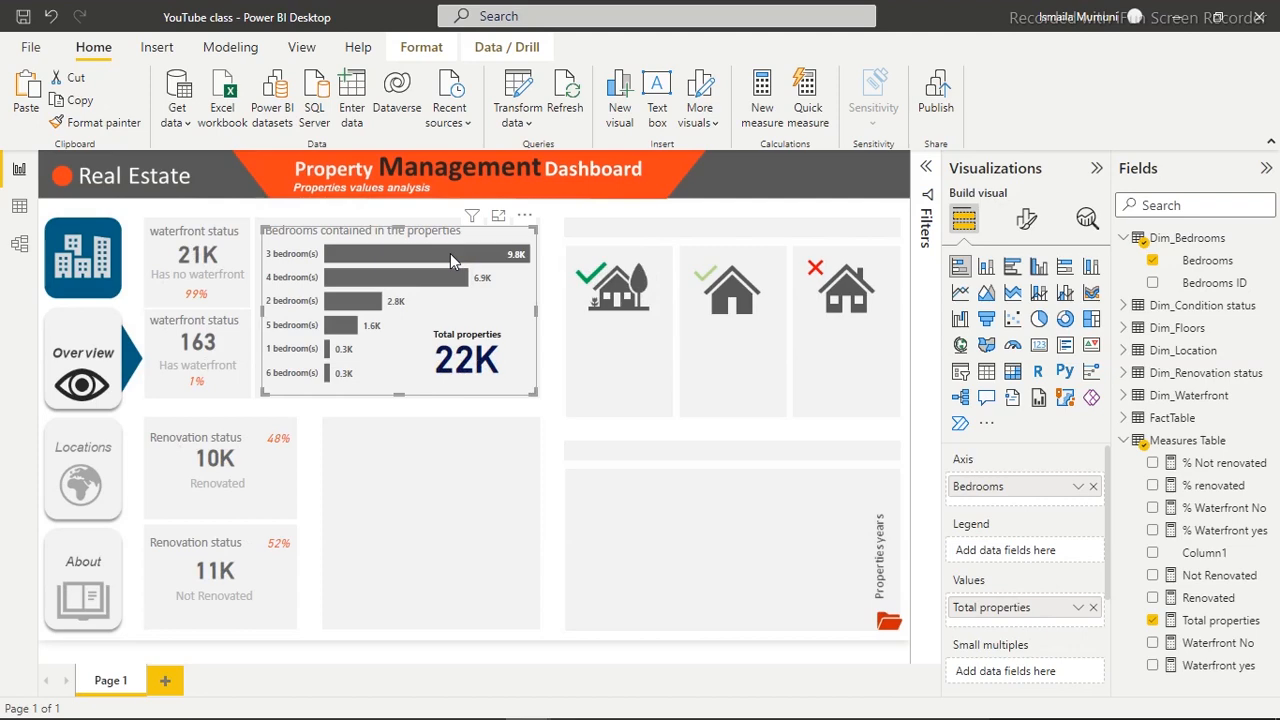
Add a "Properties floors" heading to the empty panel below the bedrooms chart
left_click(488, 549)
key("ctrl+v")
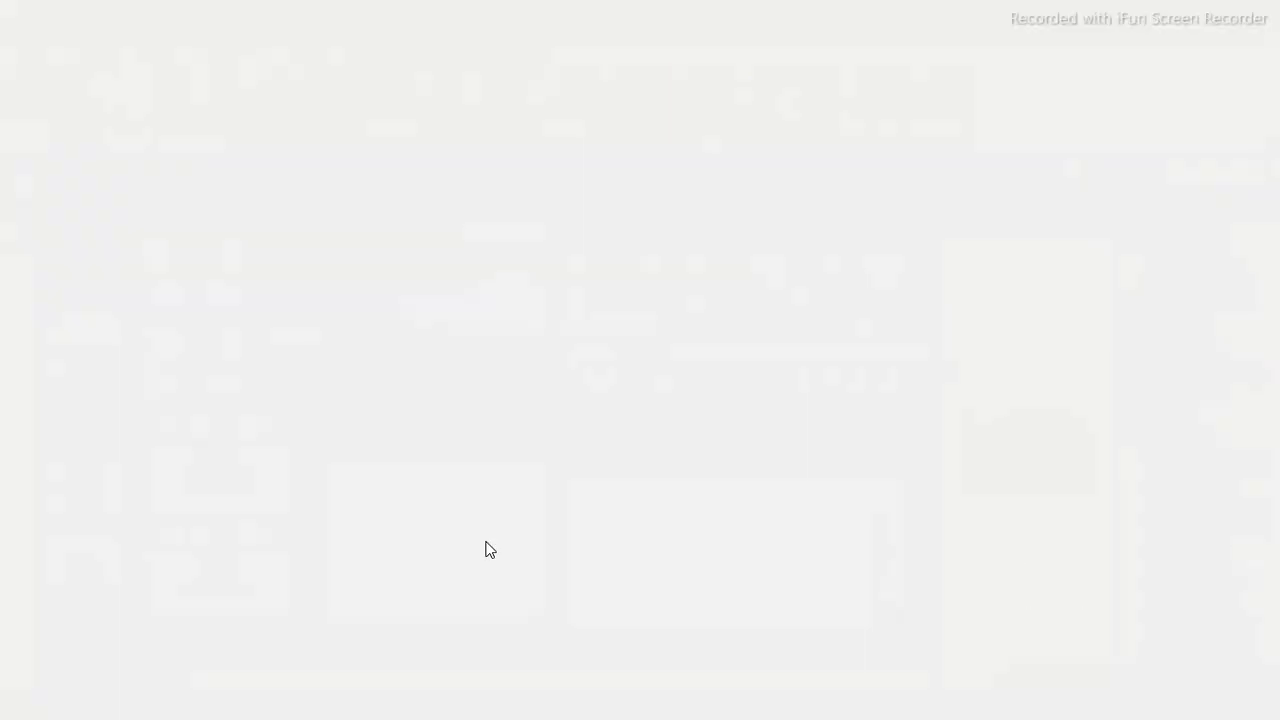
left_click(490, 552)
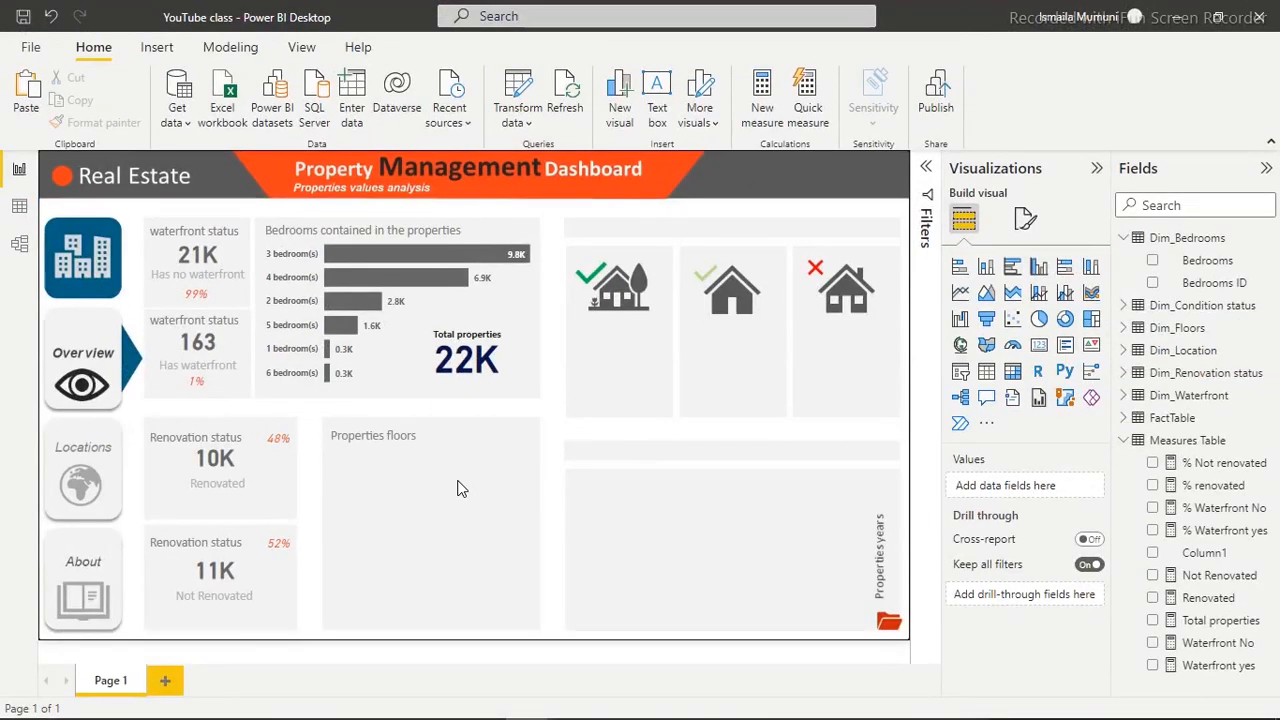
Place a copy of the bedrooms bar chart under the "Properties floors" heading and resize it to fill the panel
left_click(505, 298)
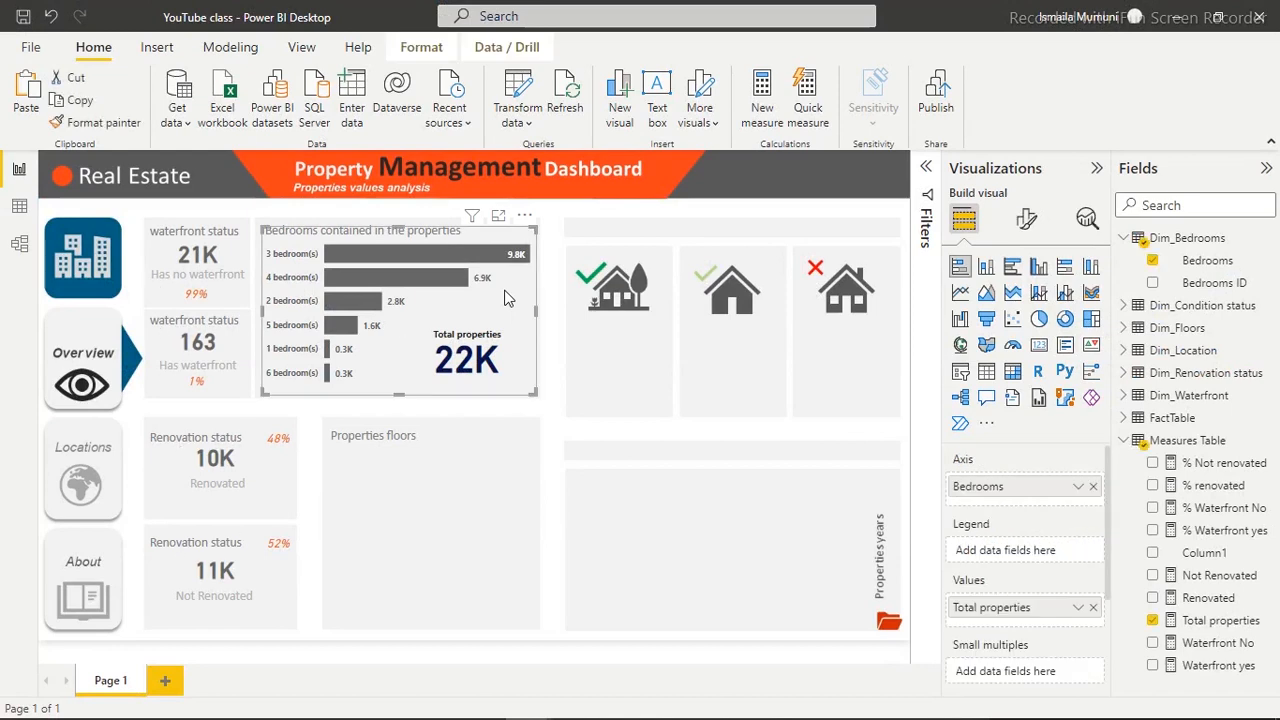
key("ctrl+v")
left_click_drag(505, 298, 532, 542)
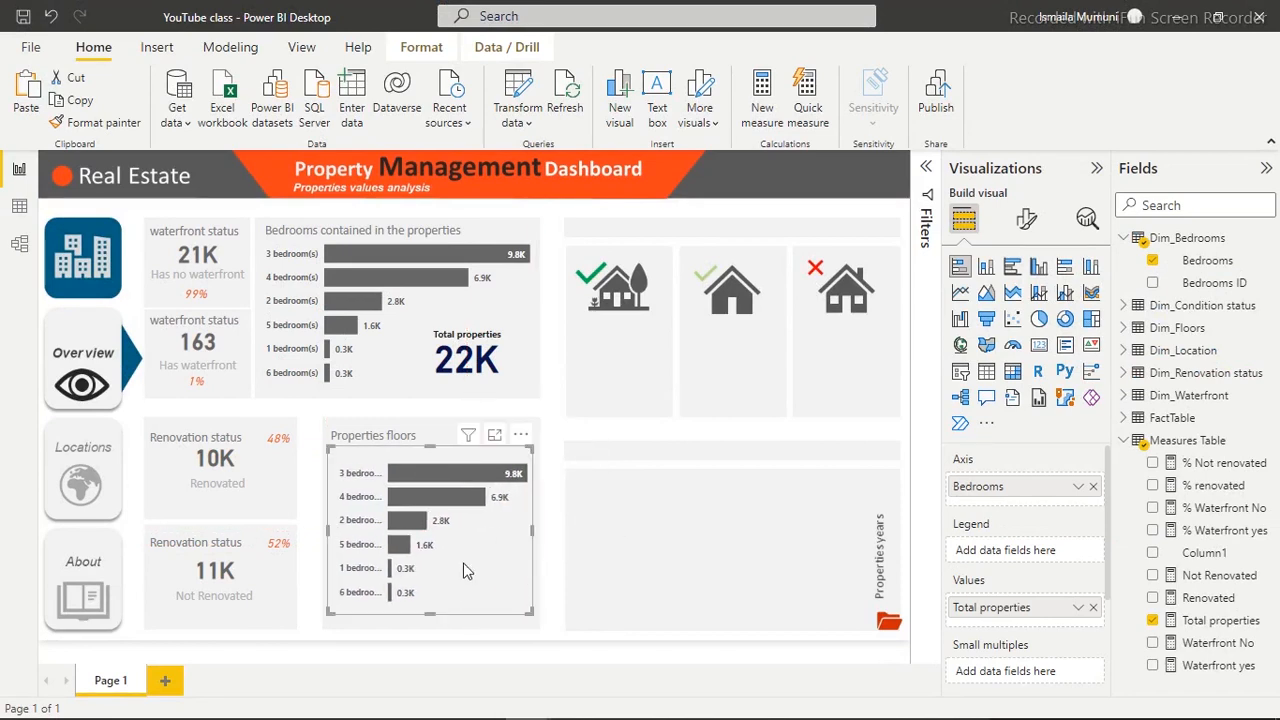
left_click_drag(433, 612, 433, 625)
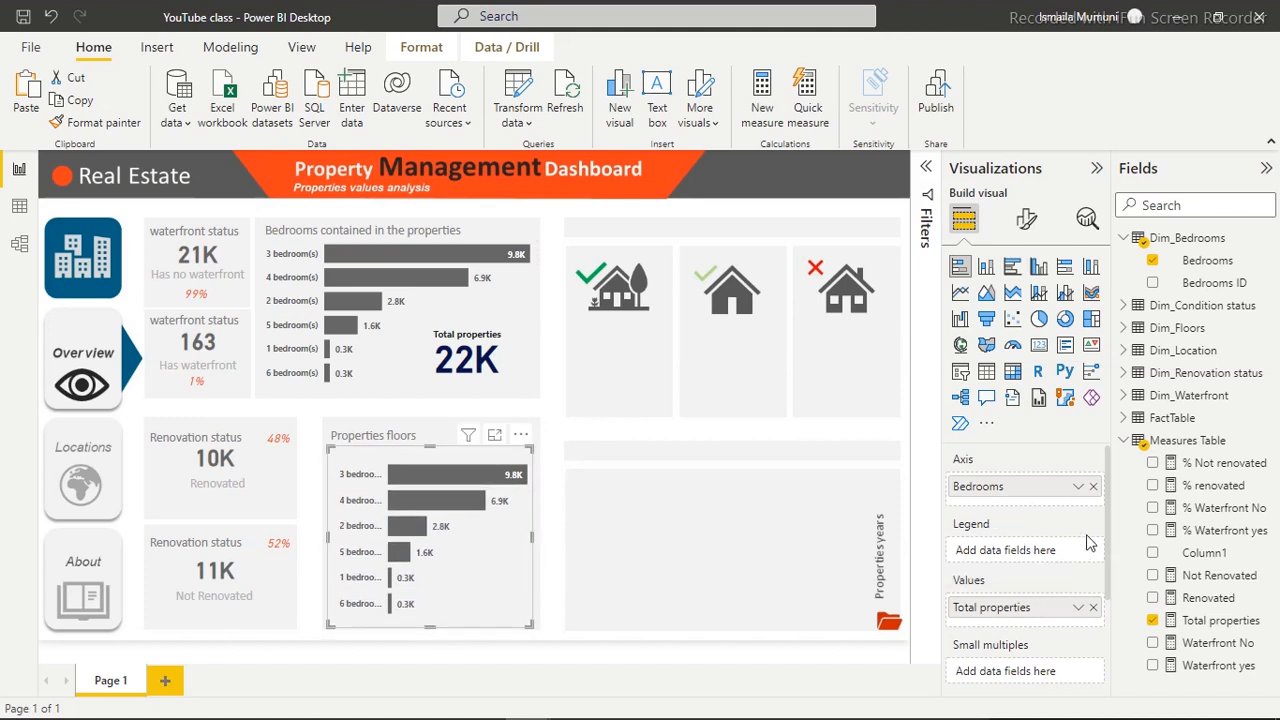
Replace the Bedrooms axis field of the copied chart with Floors from the Dim_Floors table
left_click(1093, 487)
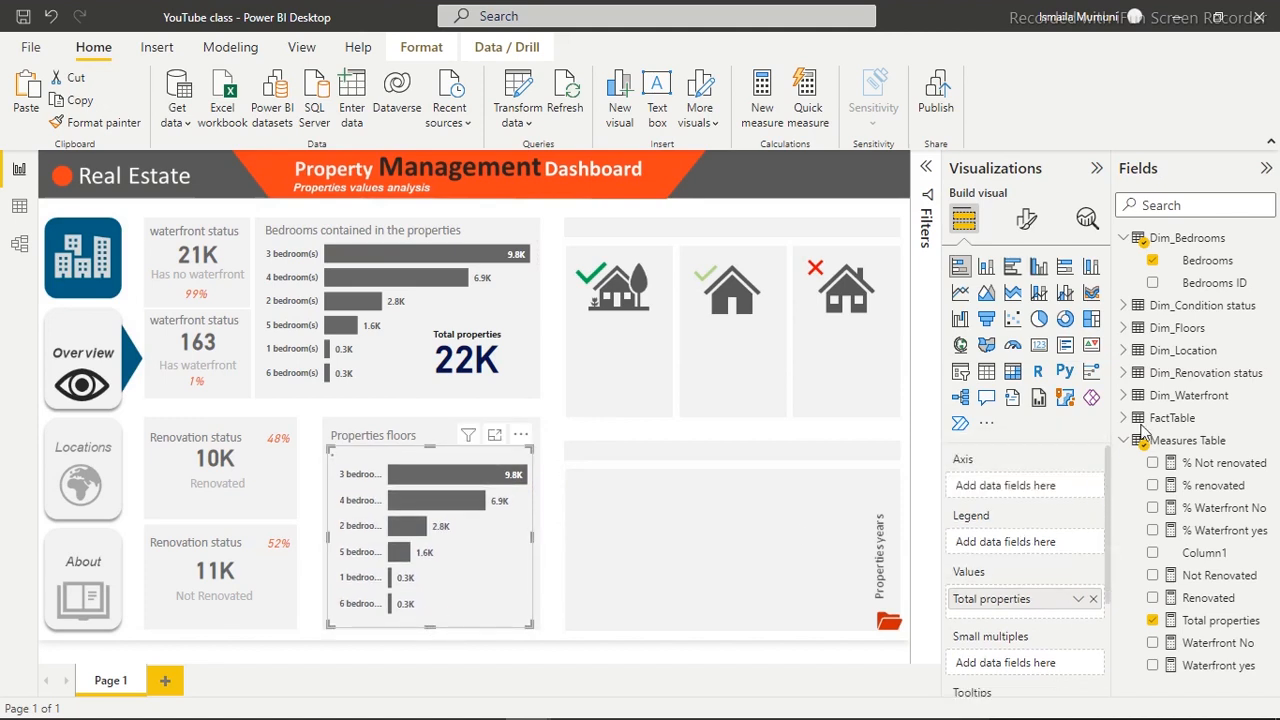
left_click(1128, 333)
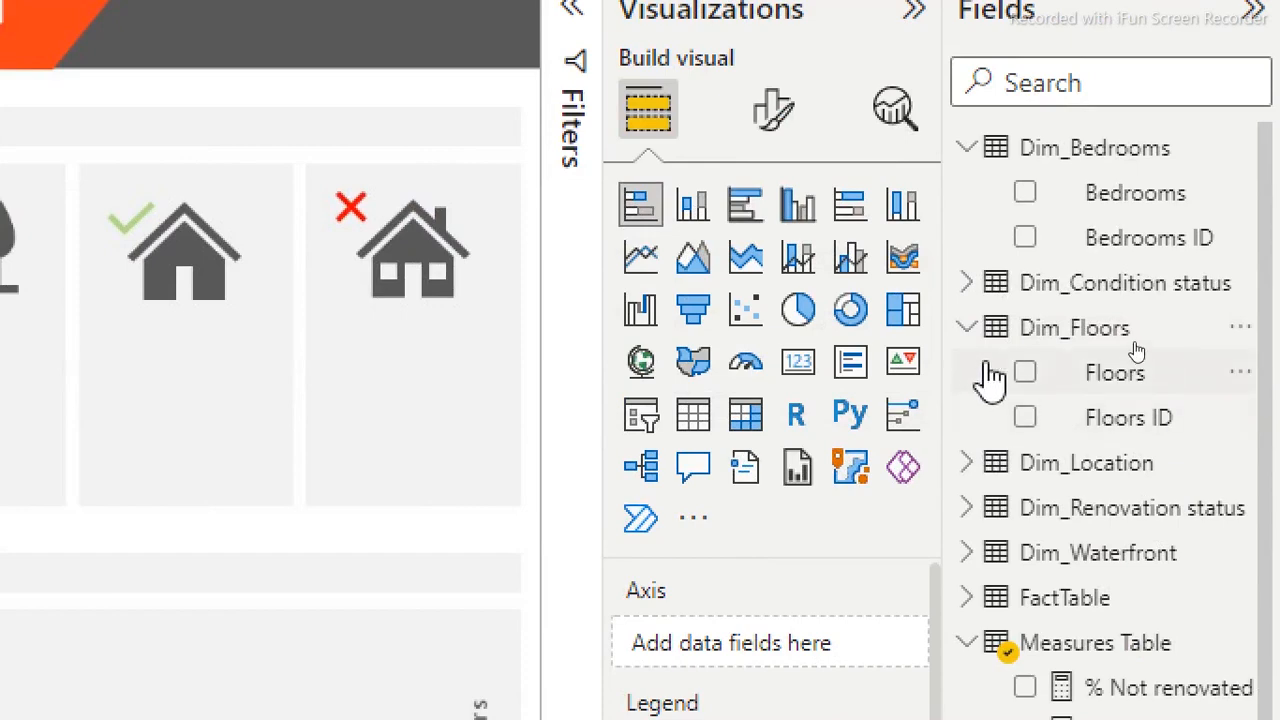
left_click(1027, 376)
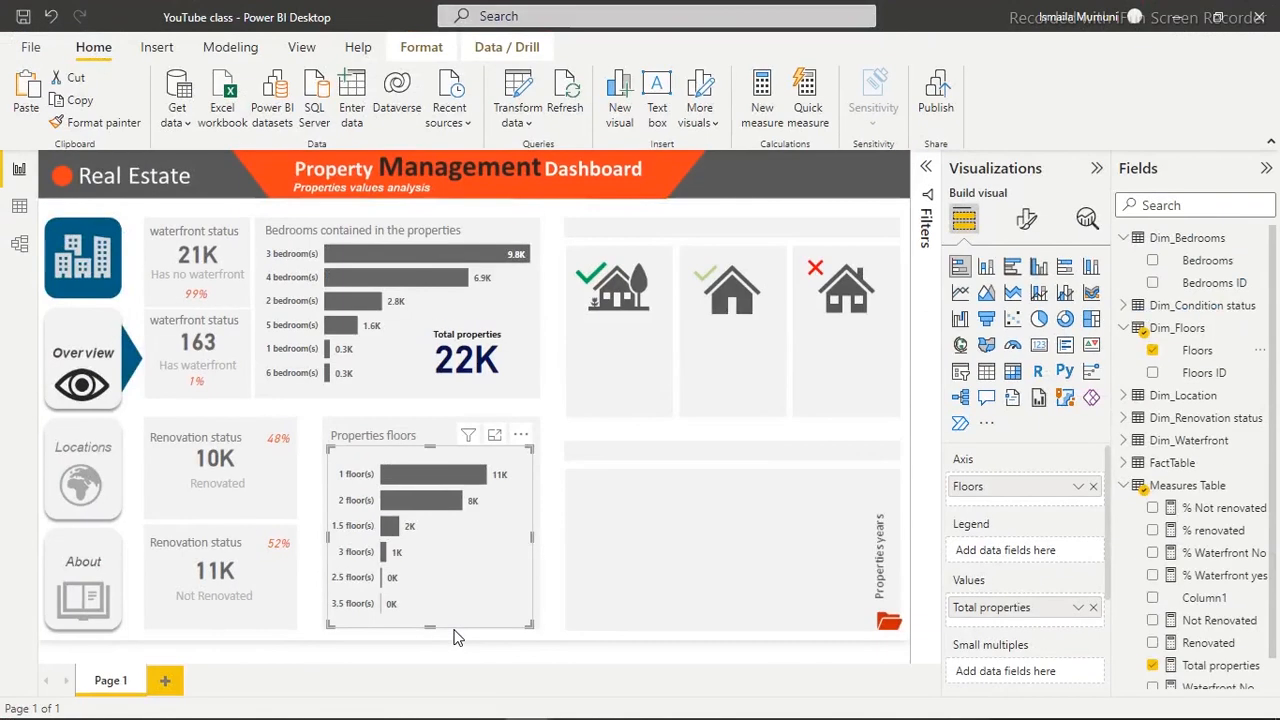
left_click(787, 431)
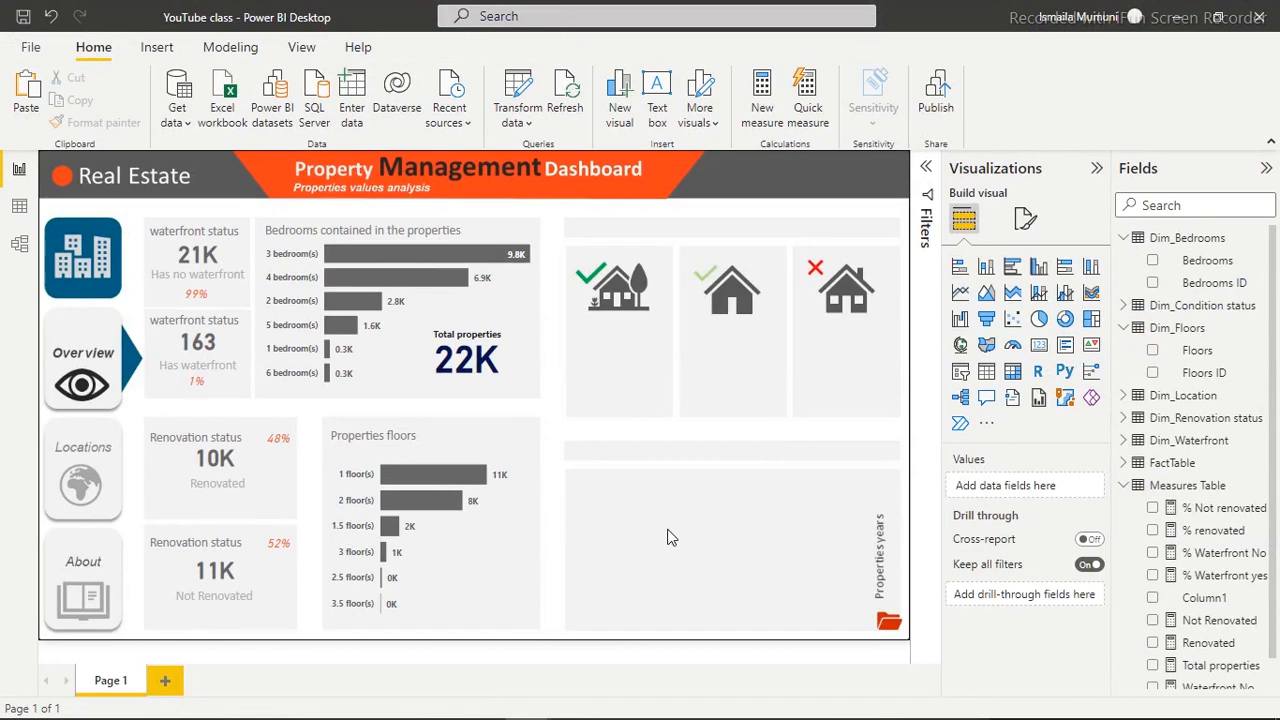
Set the display units of the floors chart's data label values to None, keeping the label position on Auto
left_click(505, 566)
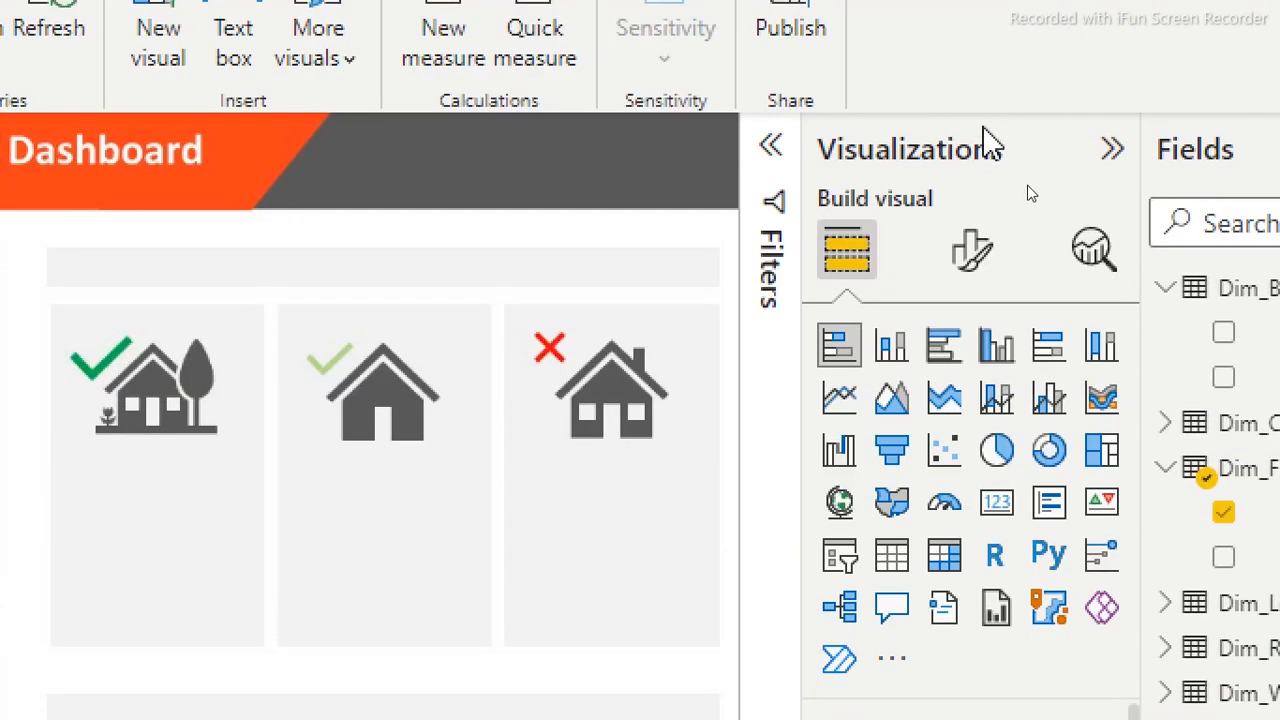
left_click(970, 252)
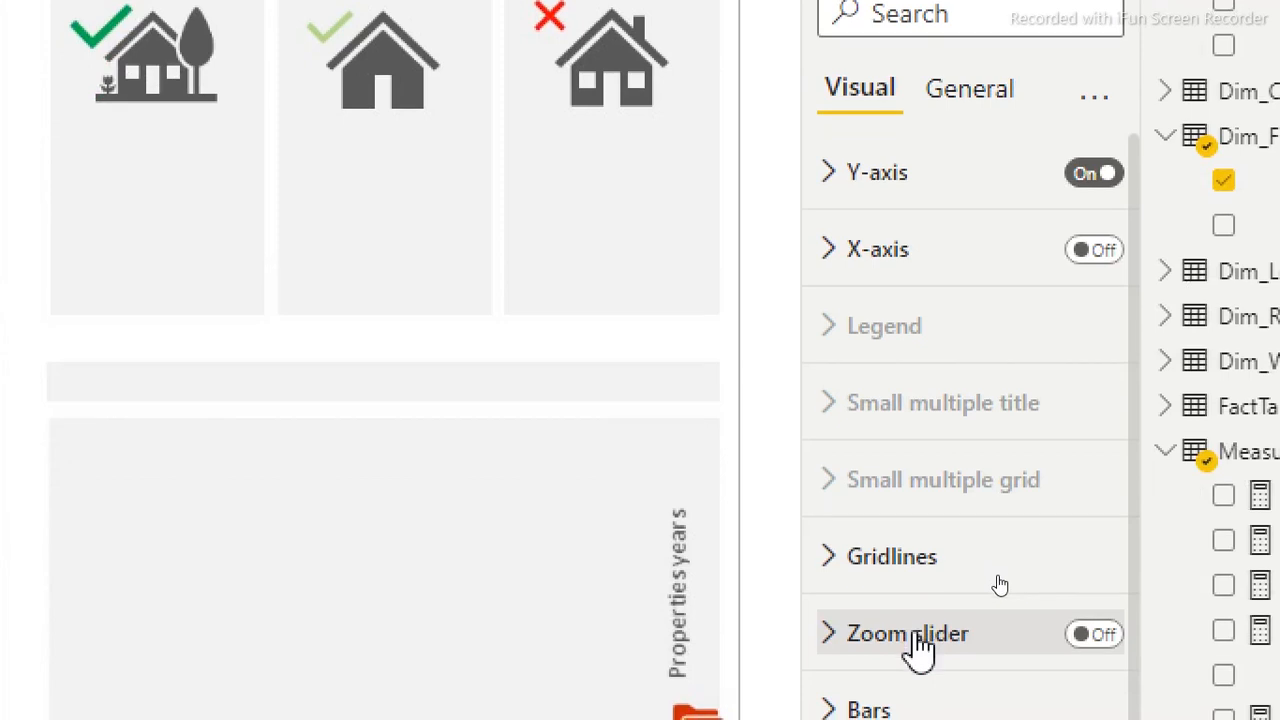
left_click(988, 655)
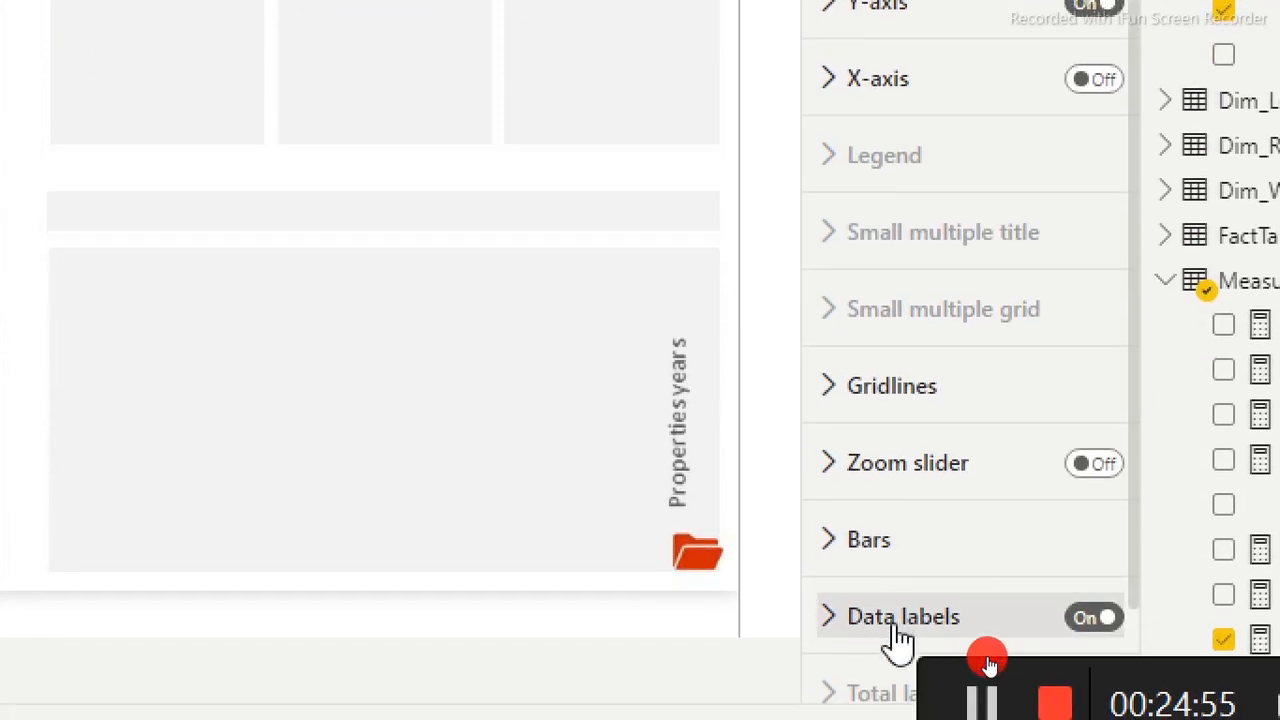
left_click_drag(1134, 318, 1136, 488)
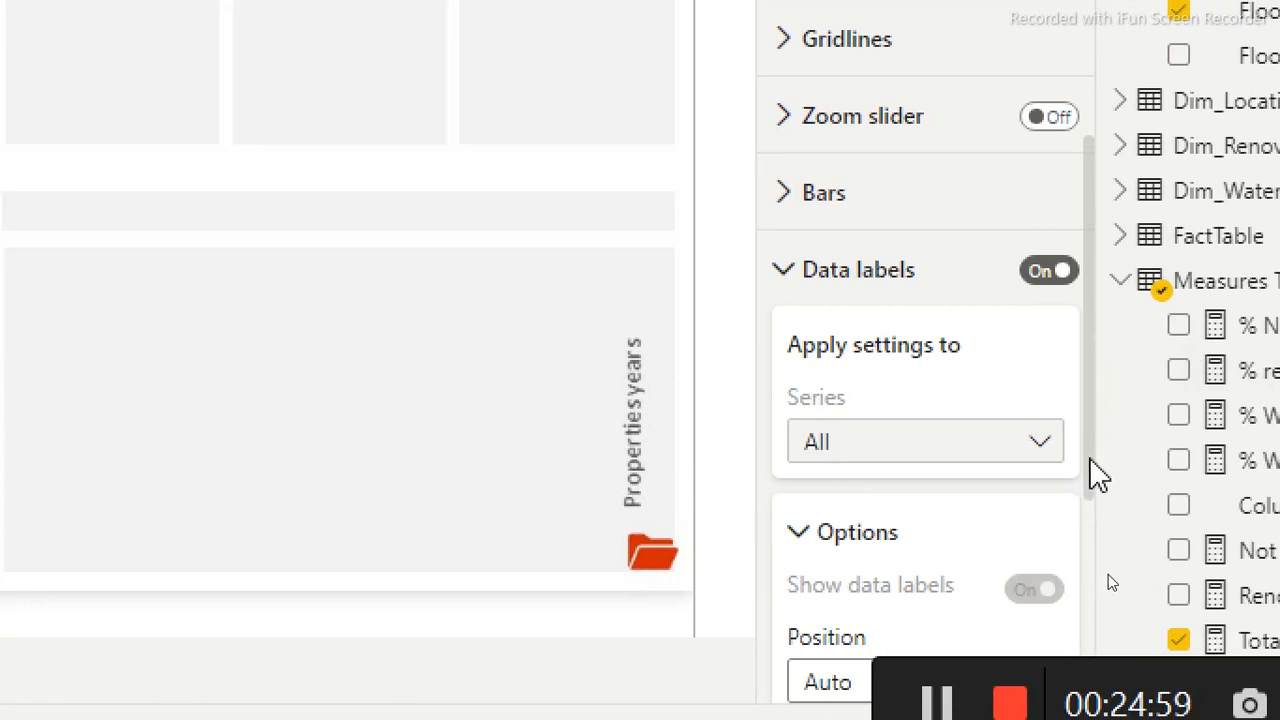
left_click_drag(1091, 471, 1082, 600)
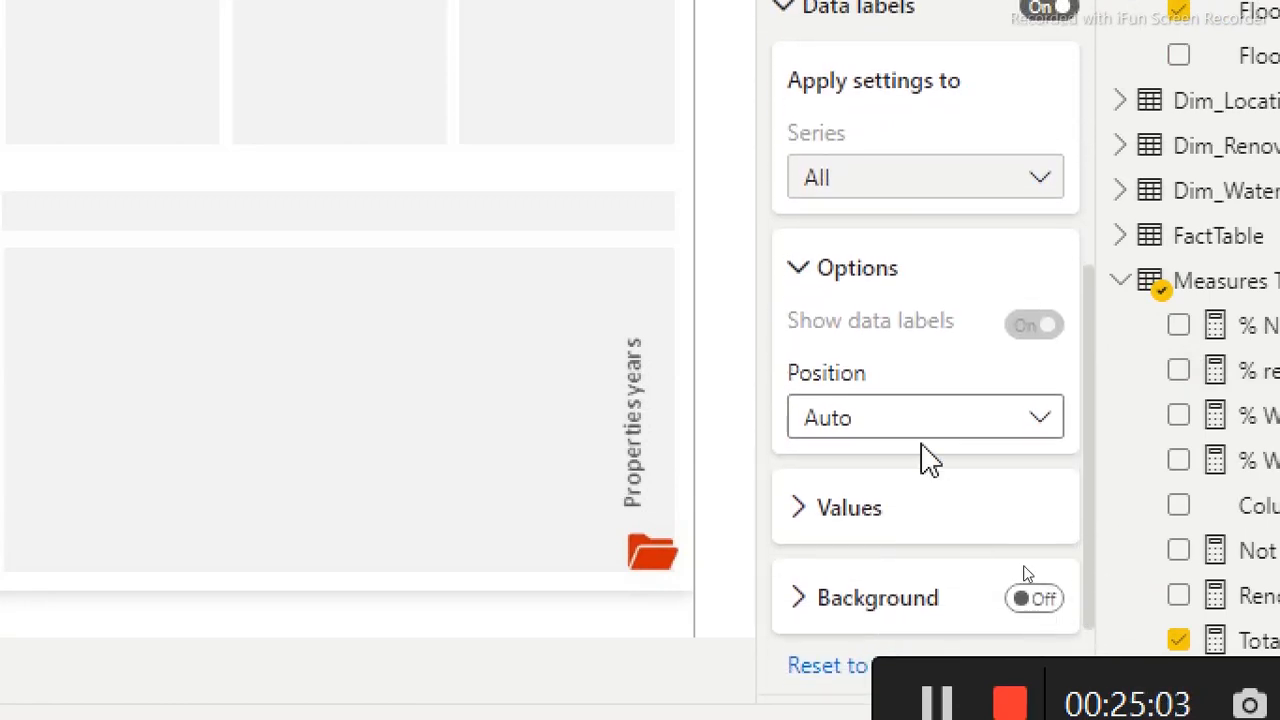
left_click(930, 420)
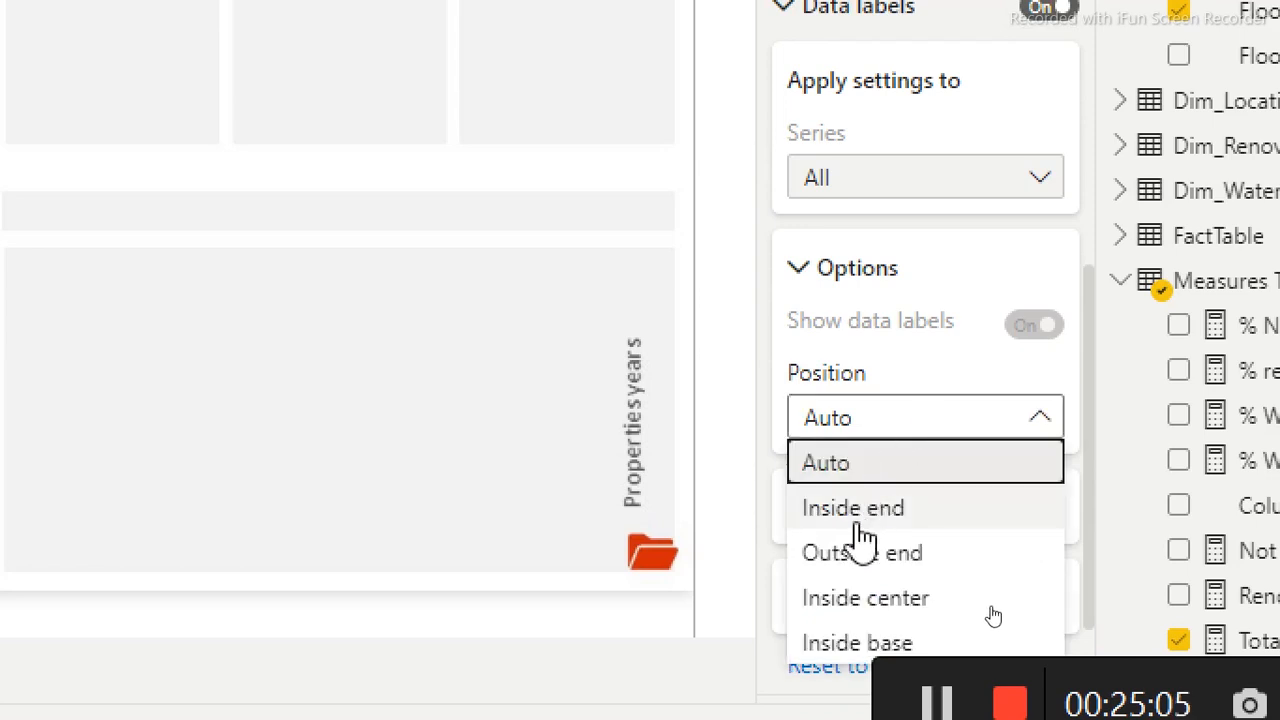
left_click(1018, 529)
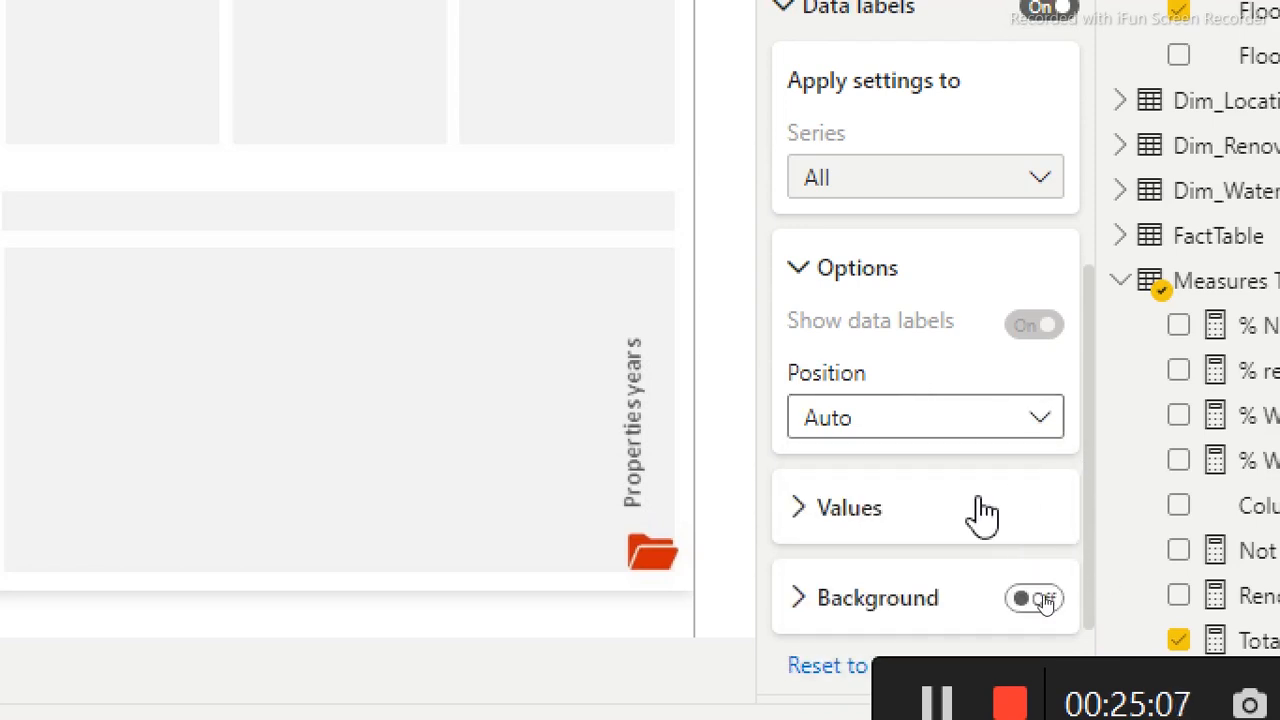
left_click(948, 522)
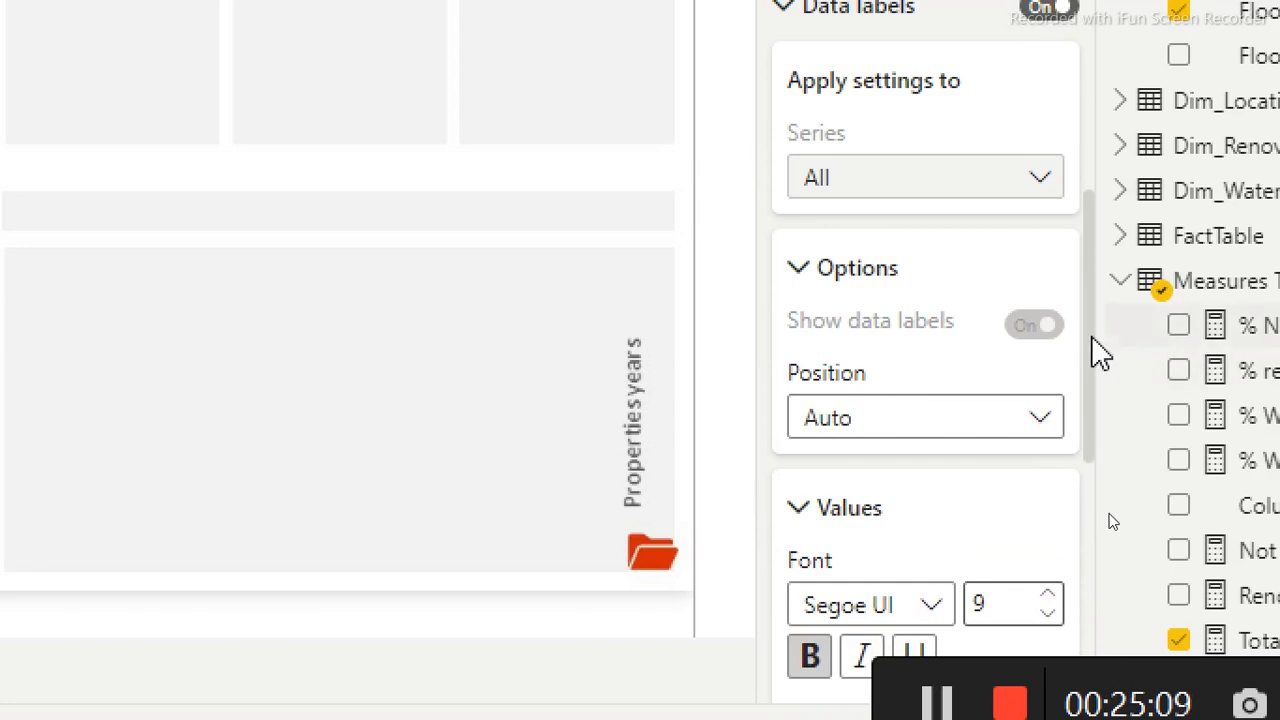
left_click_drag(1097, 350, 1094, 549)
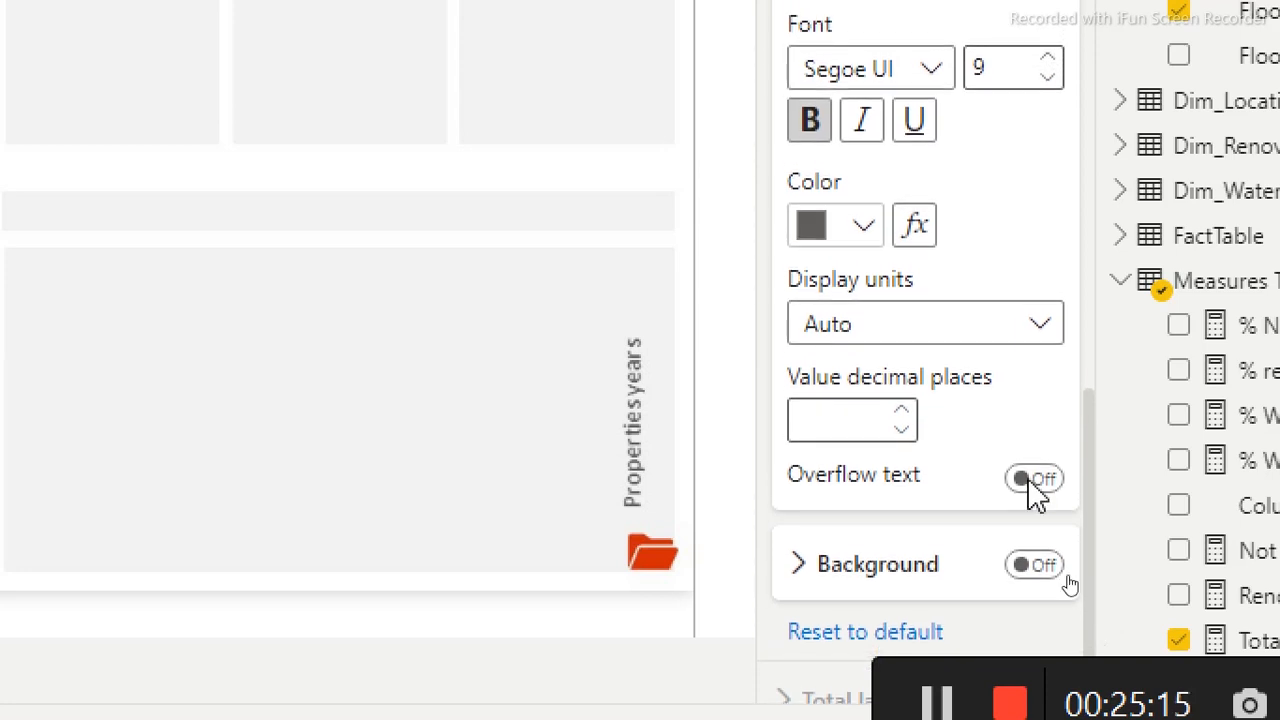
left_click(938, 324)
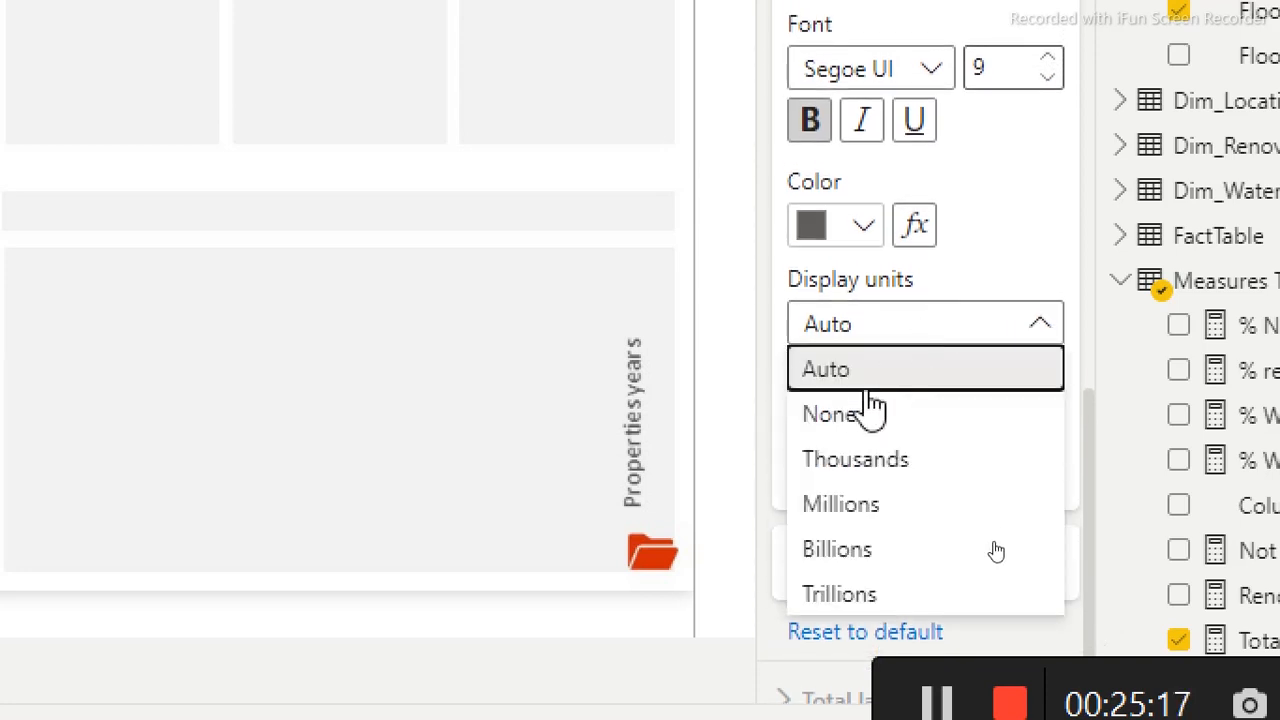
left_click(845, 418)
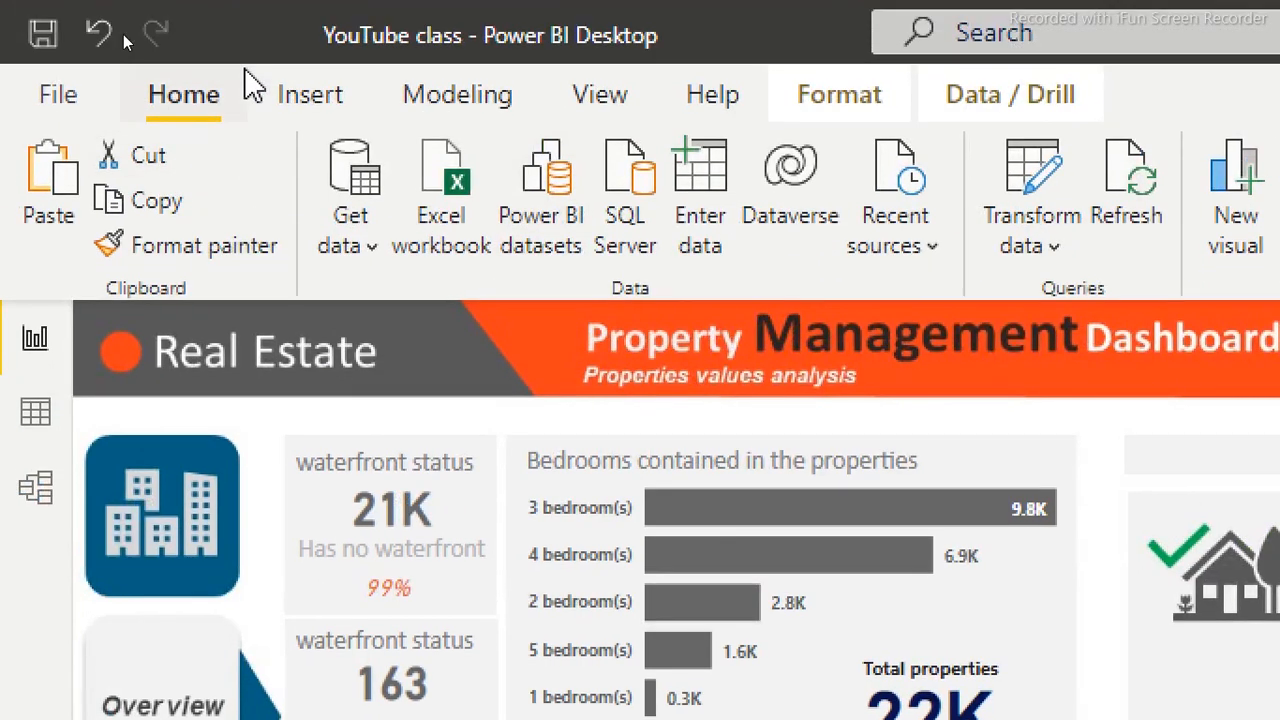
Copy the floors chart's formatting to the bedrooms chart and set its data label display units to None
left_click(155, 247)
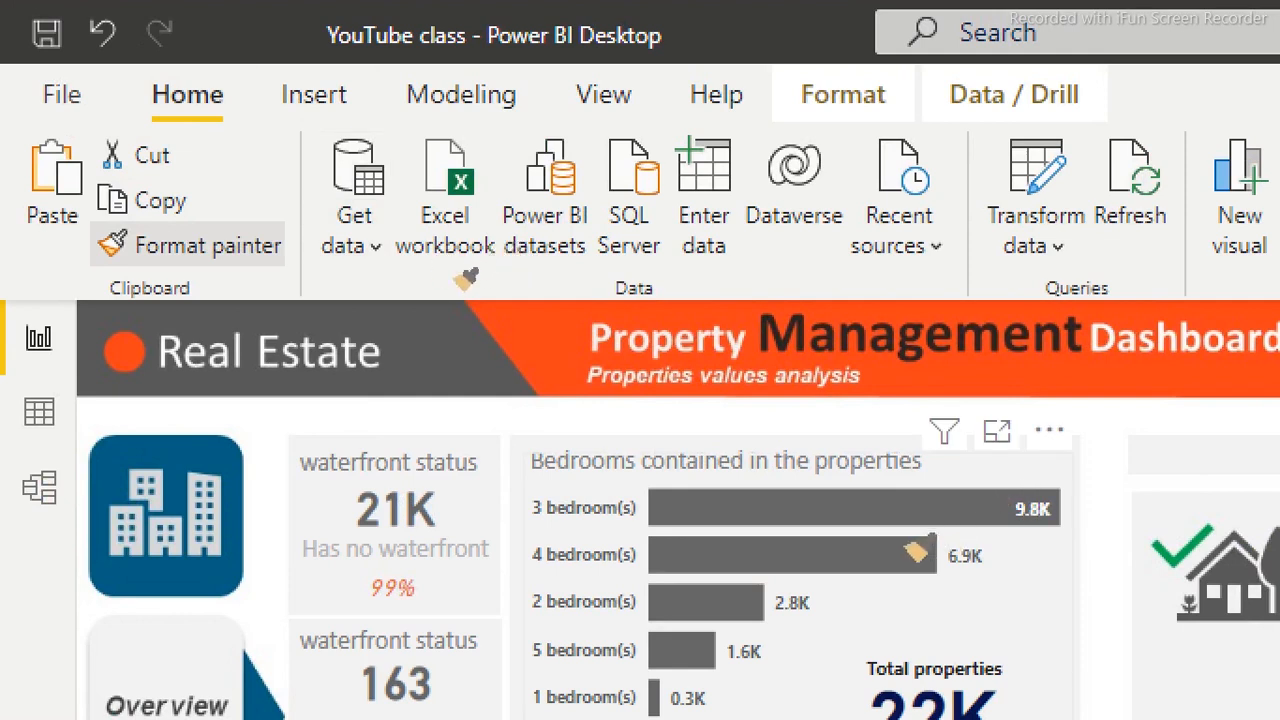
left_click(916, 553)
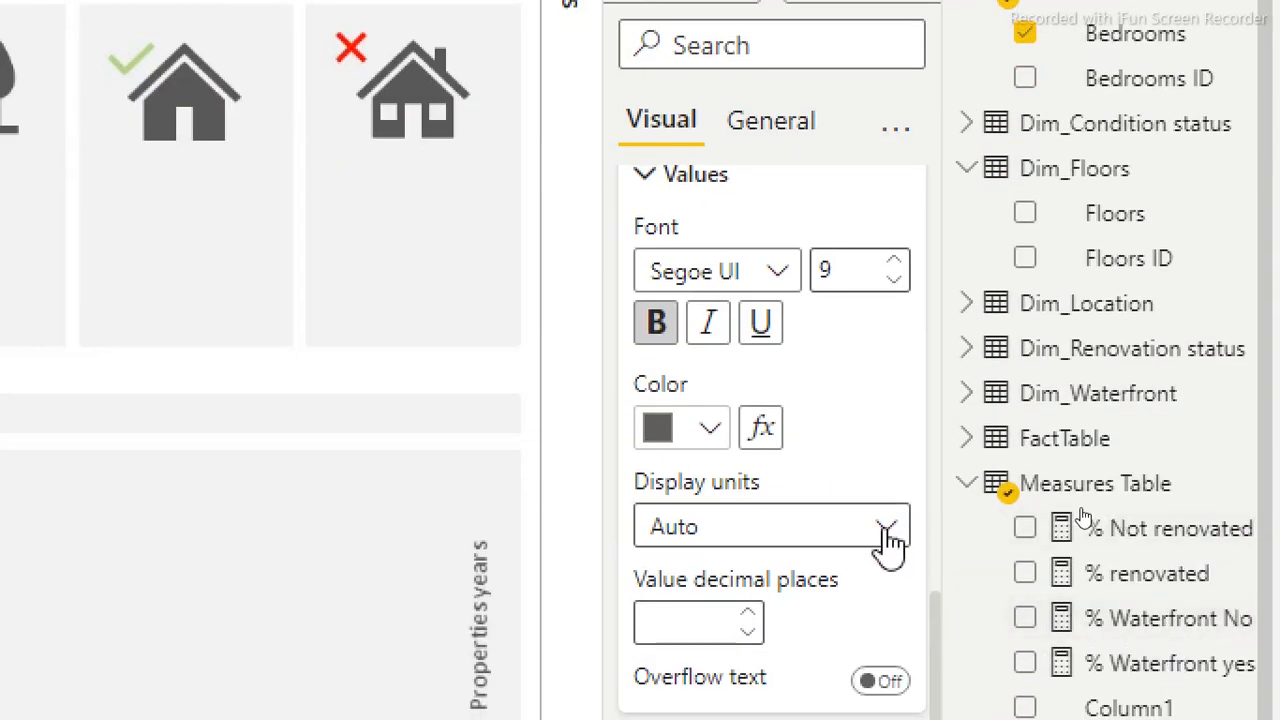
left_click(885, 530)
left_click(686, 622)
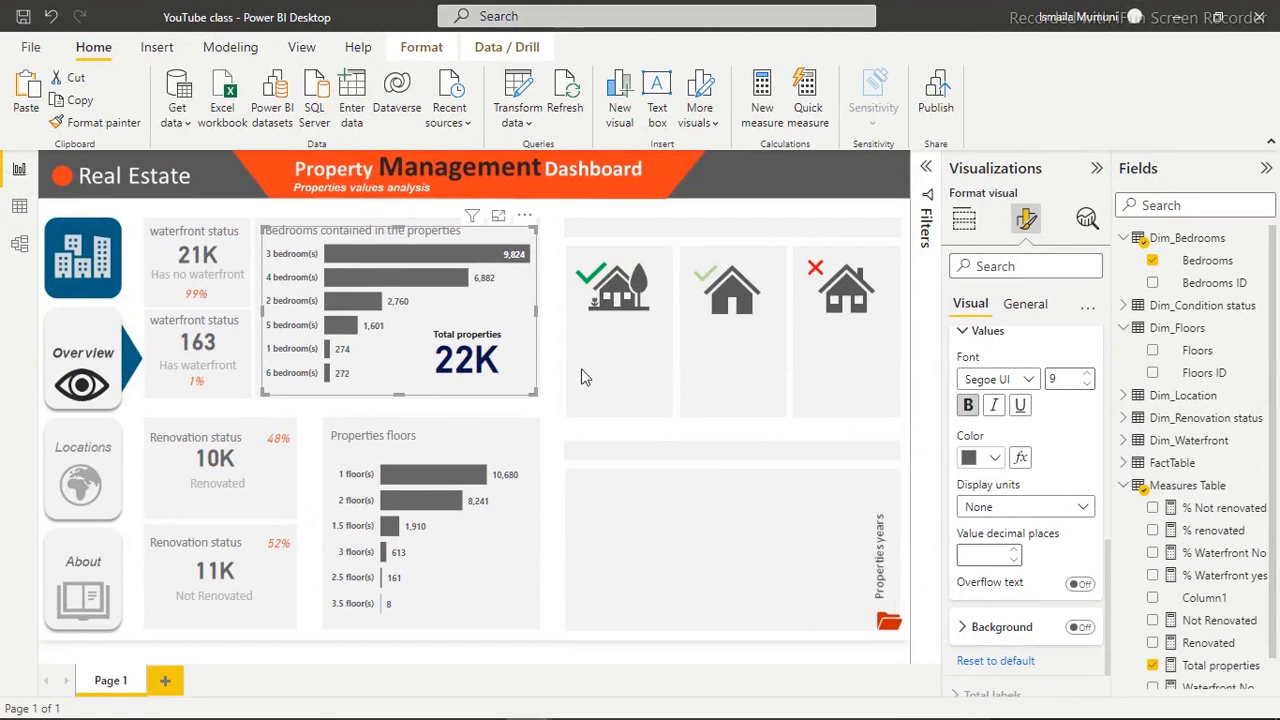
left_click(636, 413)
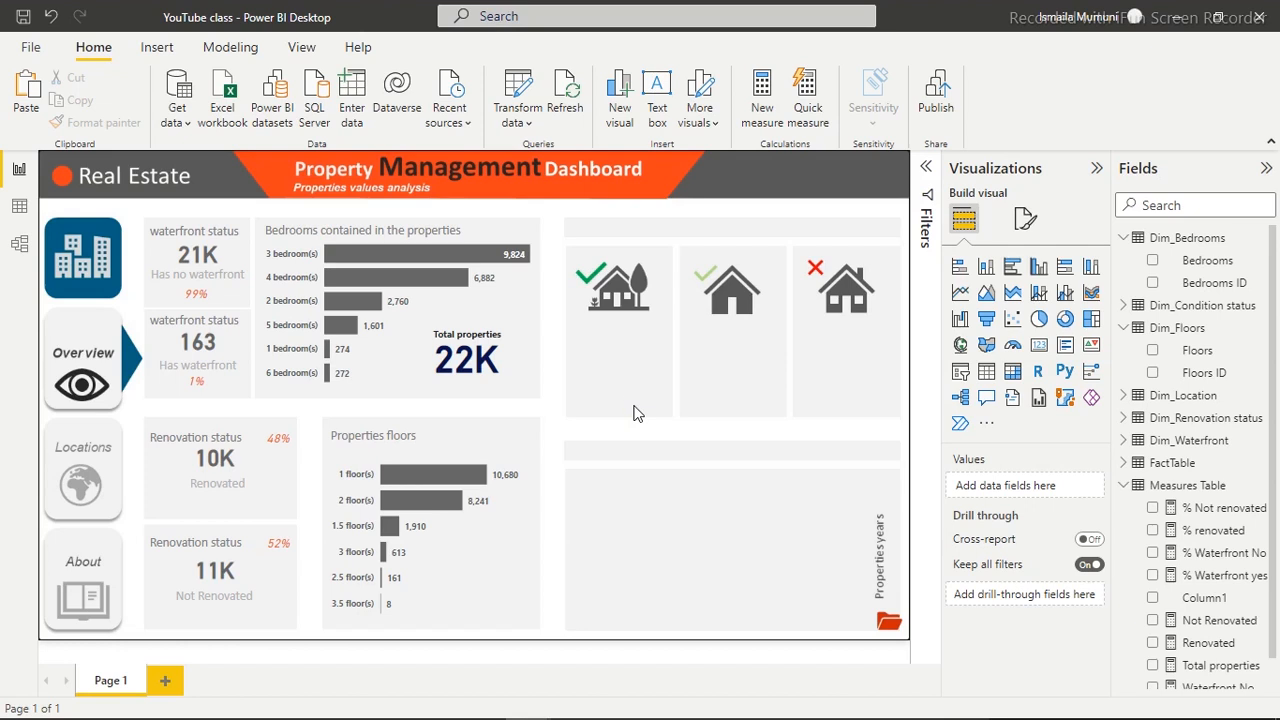
Add a "Properties current conditions" heading and caption the three house tiles Very Good, Good and Bad
left_click(734, 387)
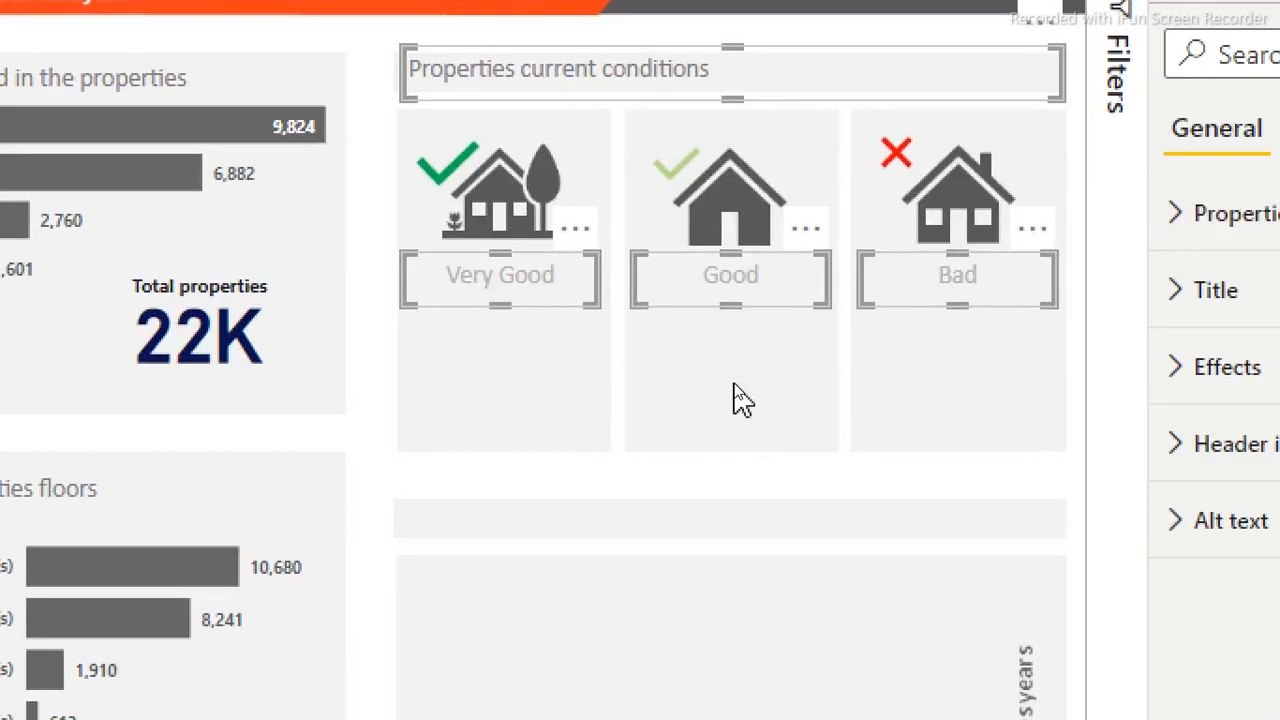
left_click(737, 397)
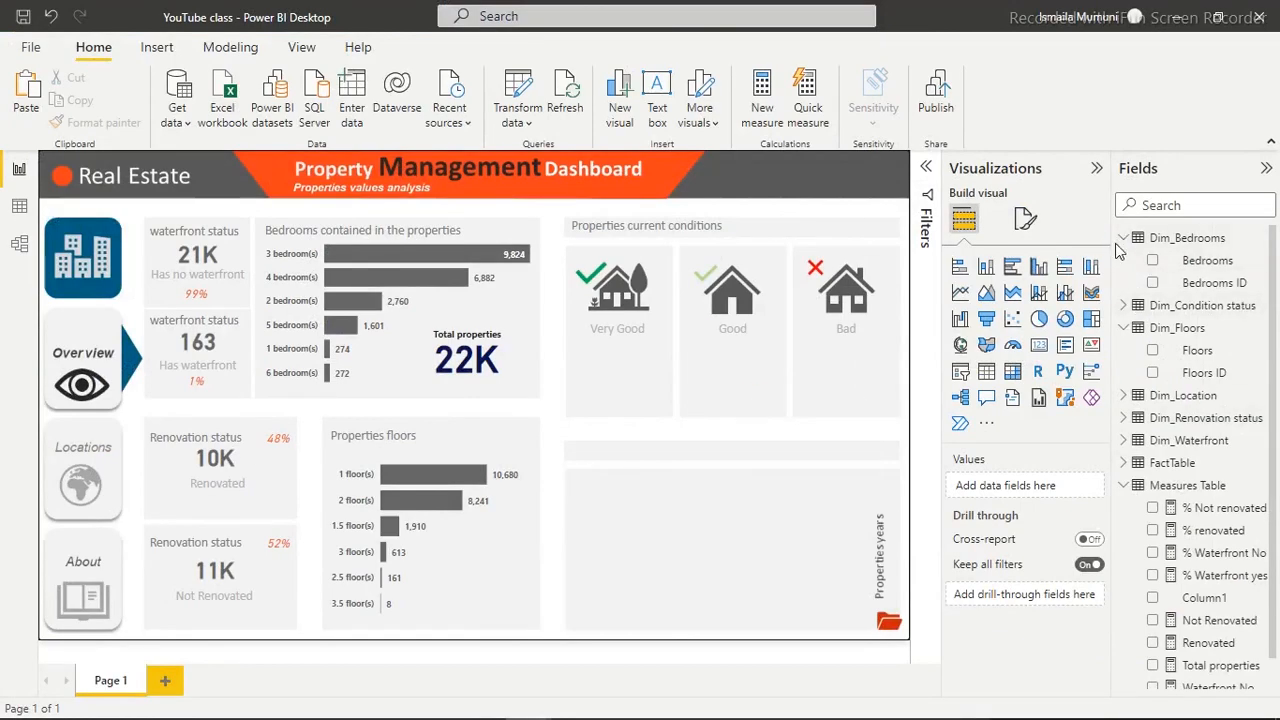
Examine the condition status values in the Dim_Condition status table's data and return to the report page
left_click(20, 206)
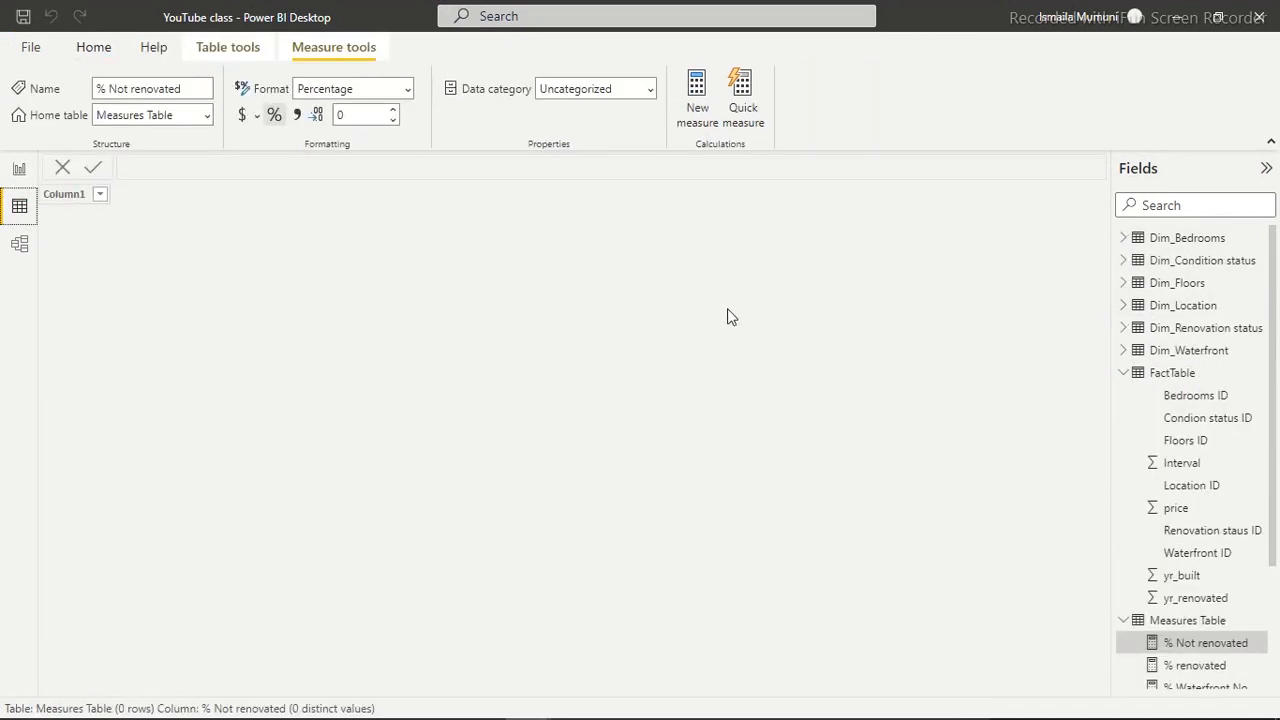
left_click(1175, 260)
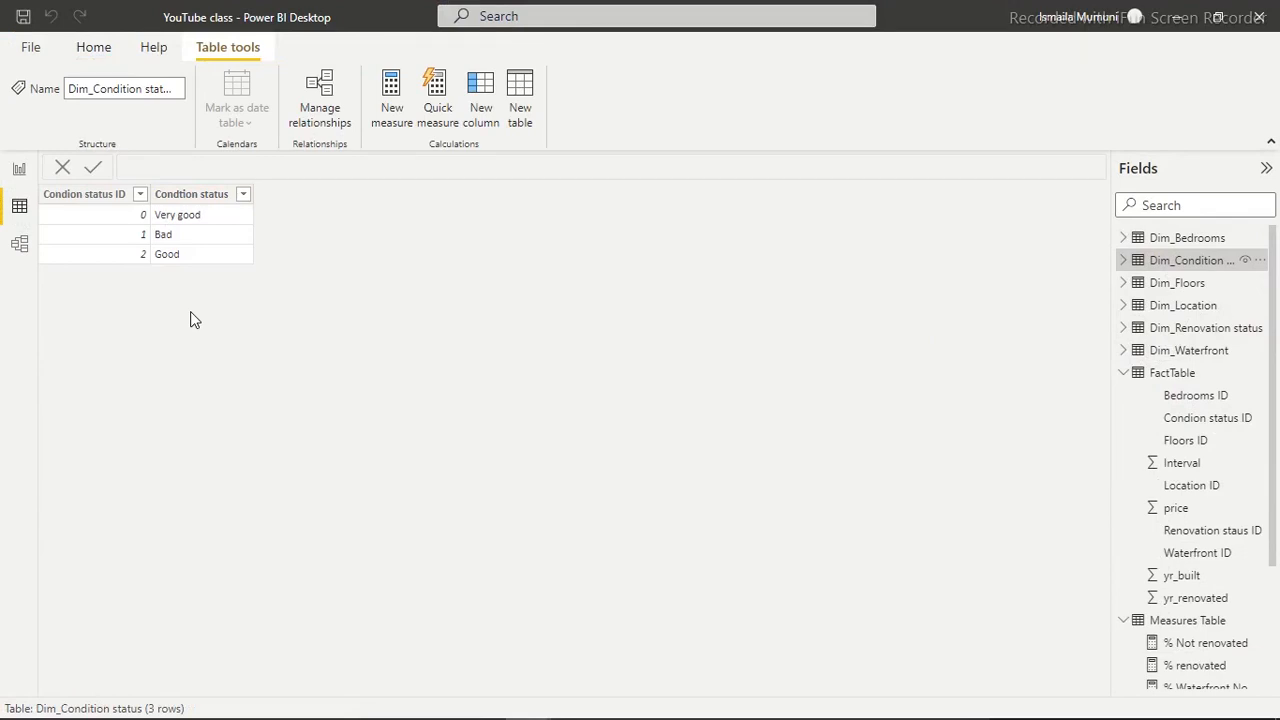
left_click(17, 172)
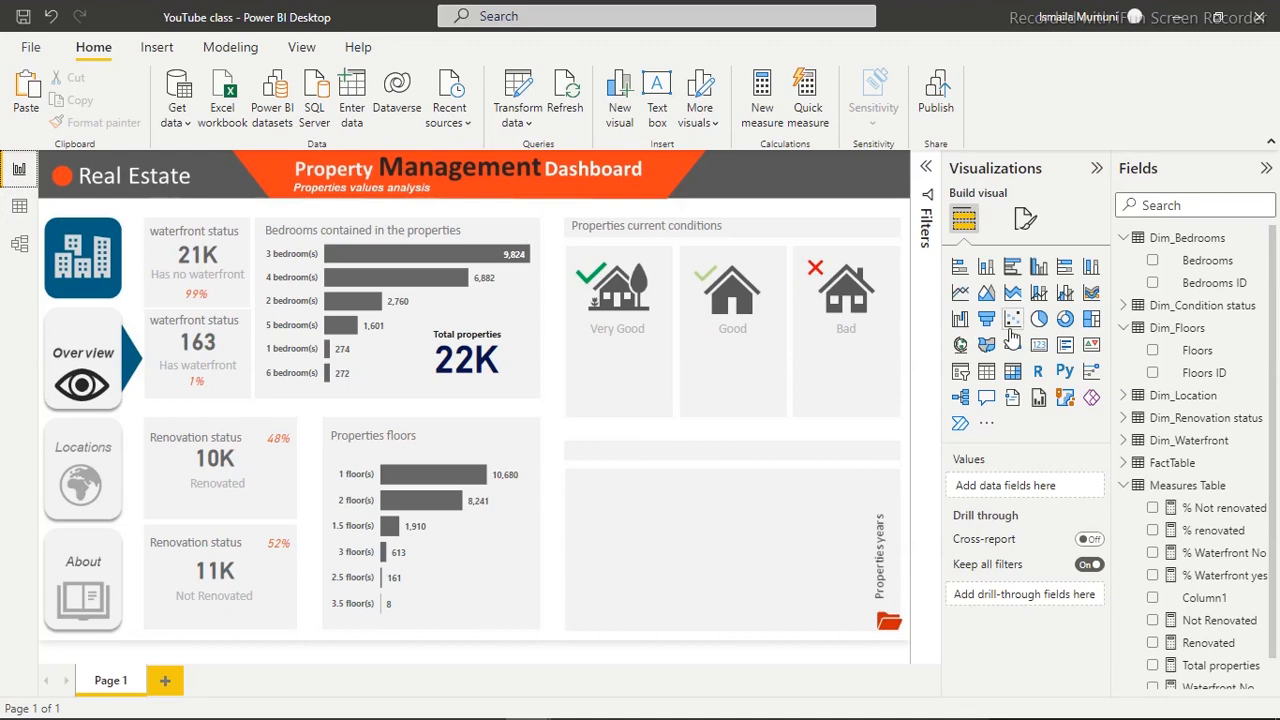
Try a donut chart of % Waterfront yes by condition status, and remove it from the page
left_click(1065, 319)
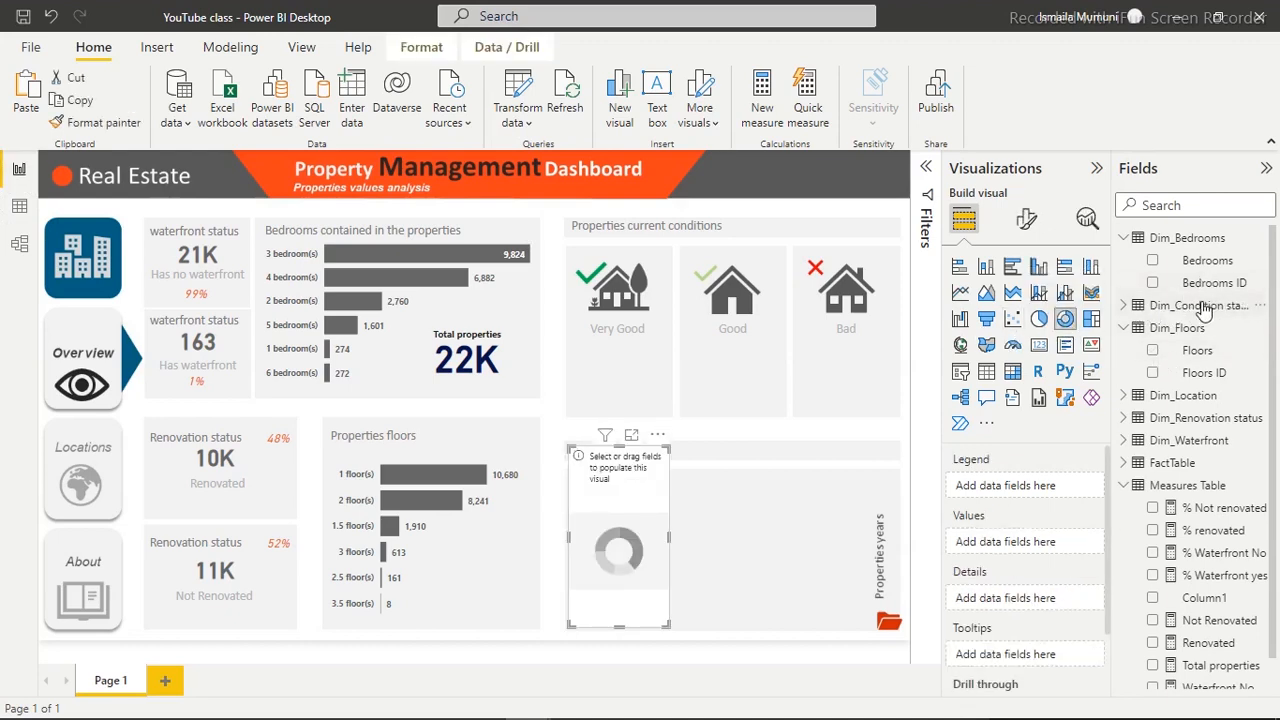
left_click(1124, 306)
left_click(1124, 306)
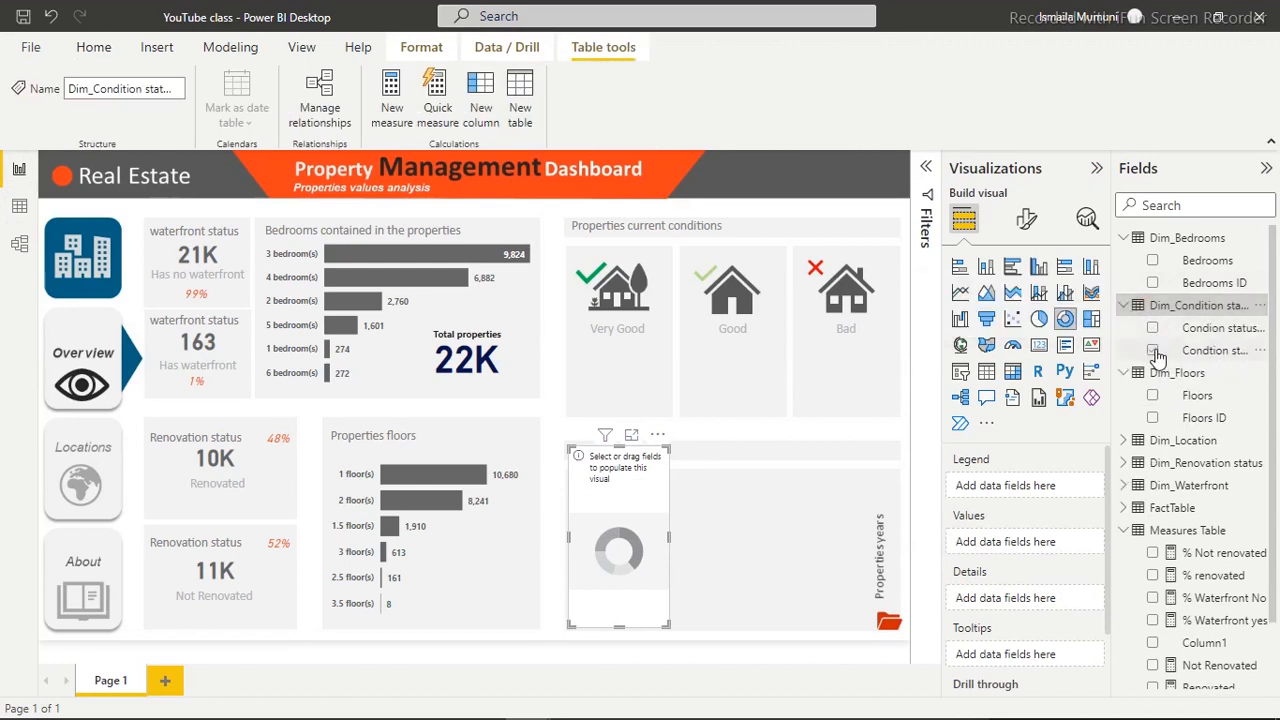
left_click(1155, 352)
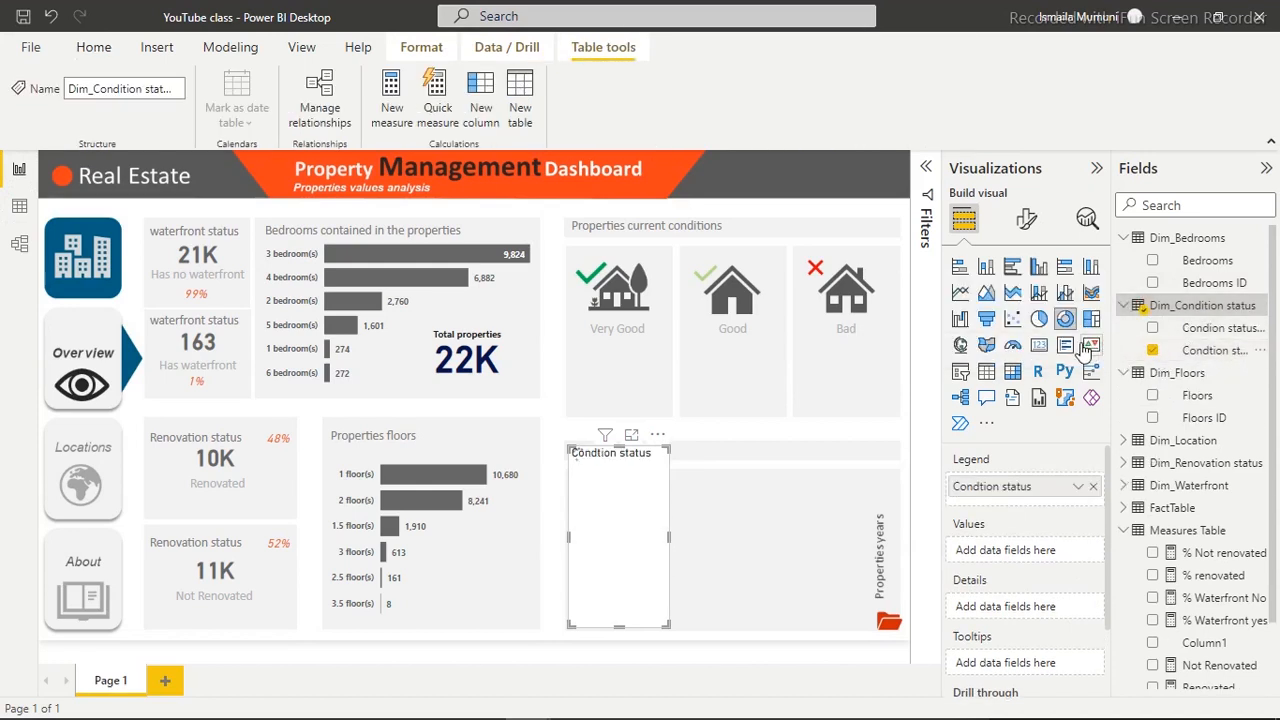
left_click(1152, 620)
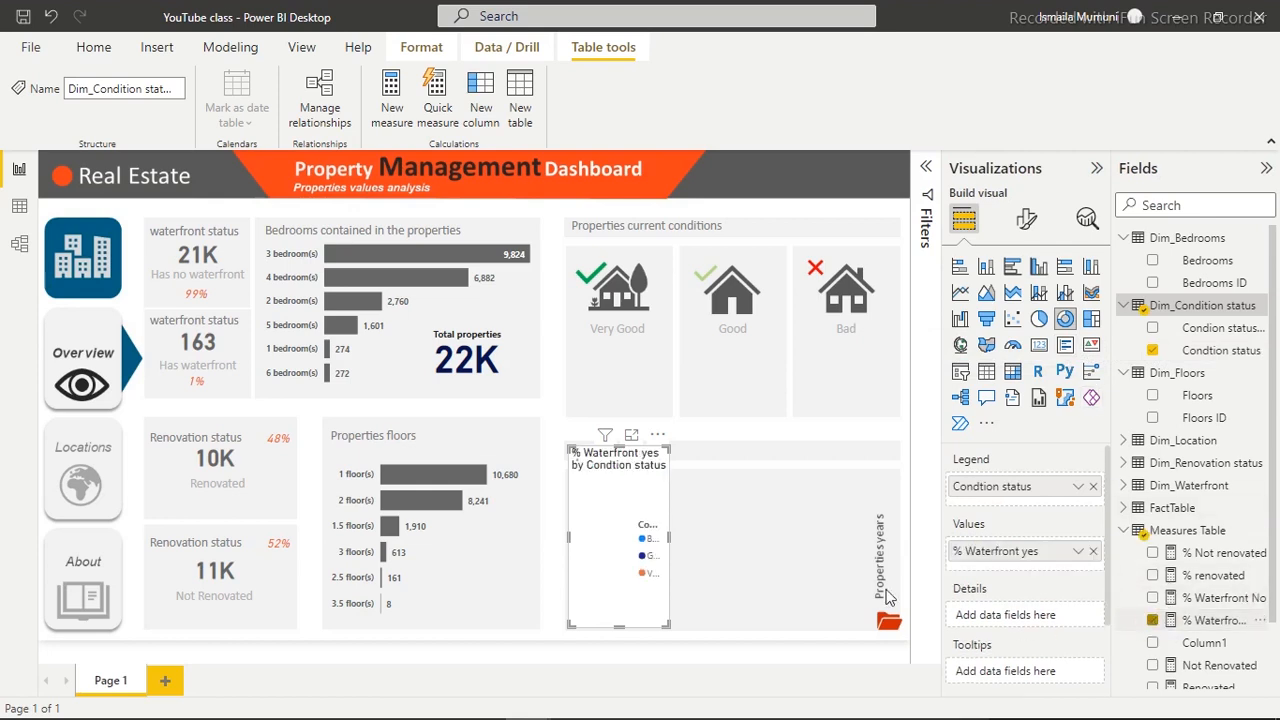
left_click_drag(669, 540, 808, 556)
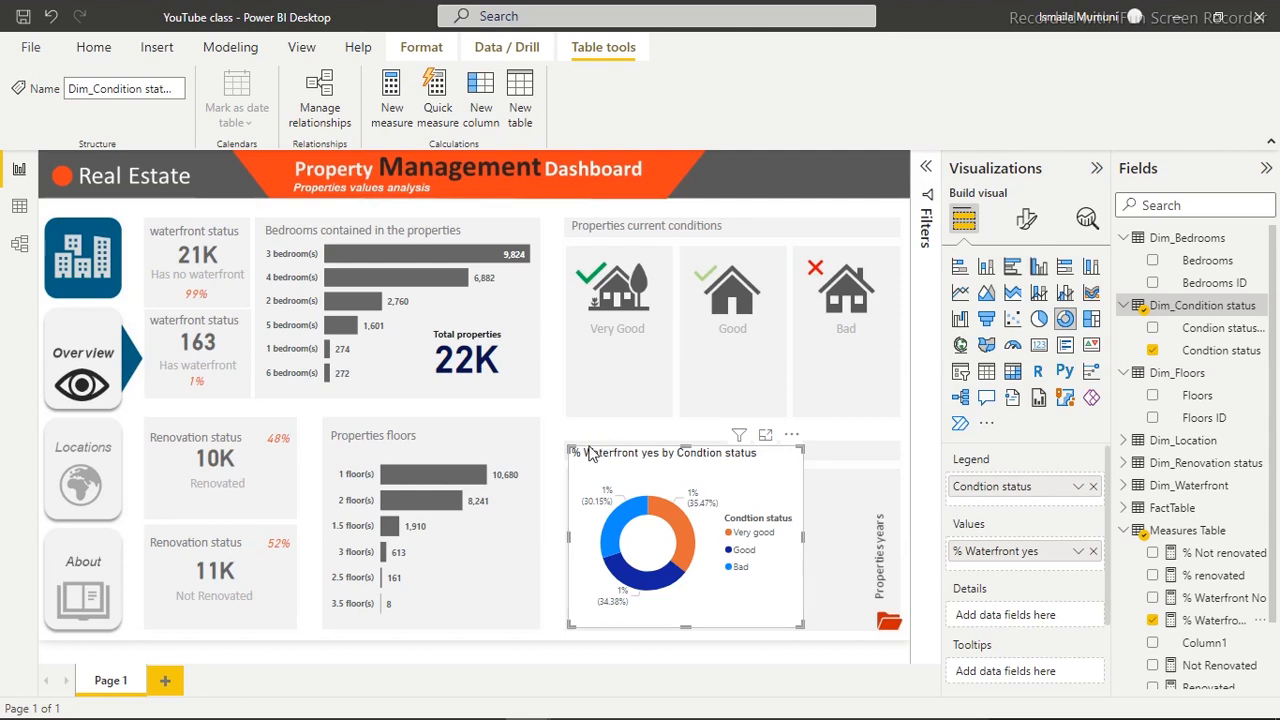
left_click_drag(568, 444, 493, 386)
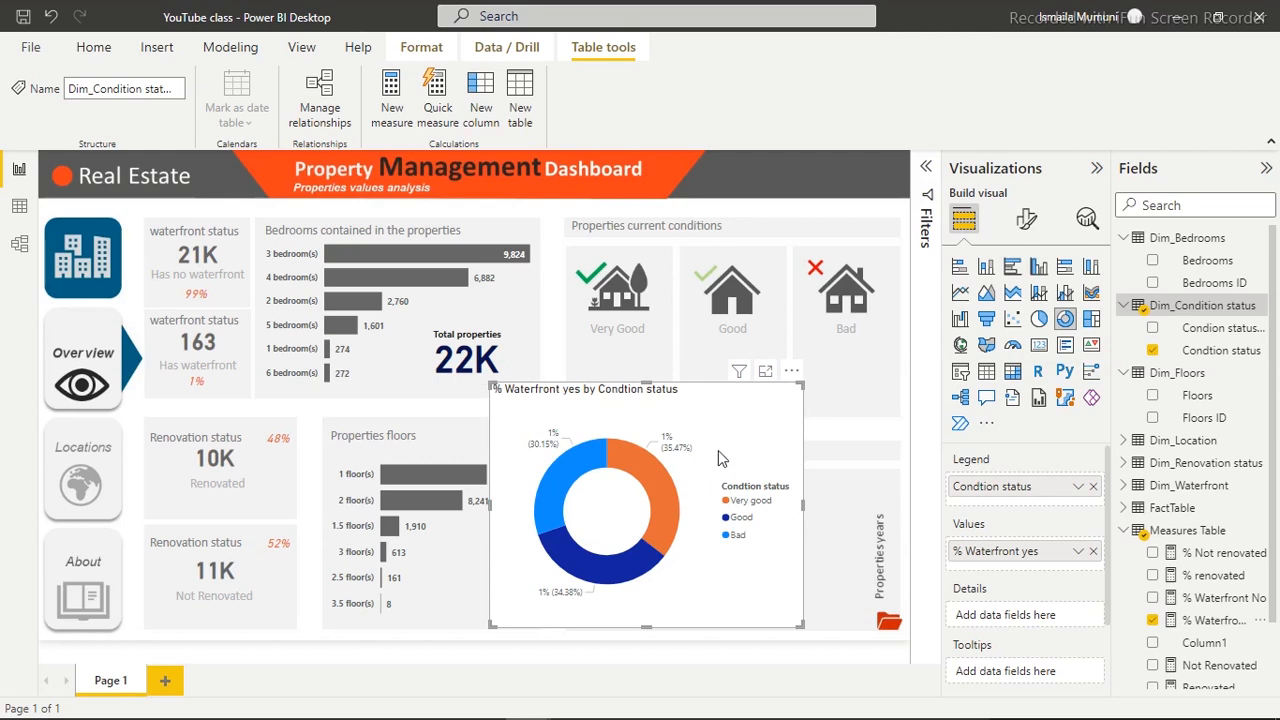
left_click_drag(747, 447, 855, 399)
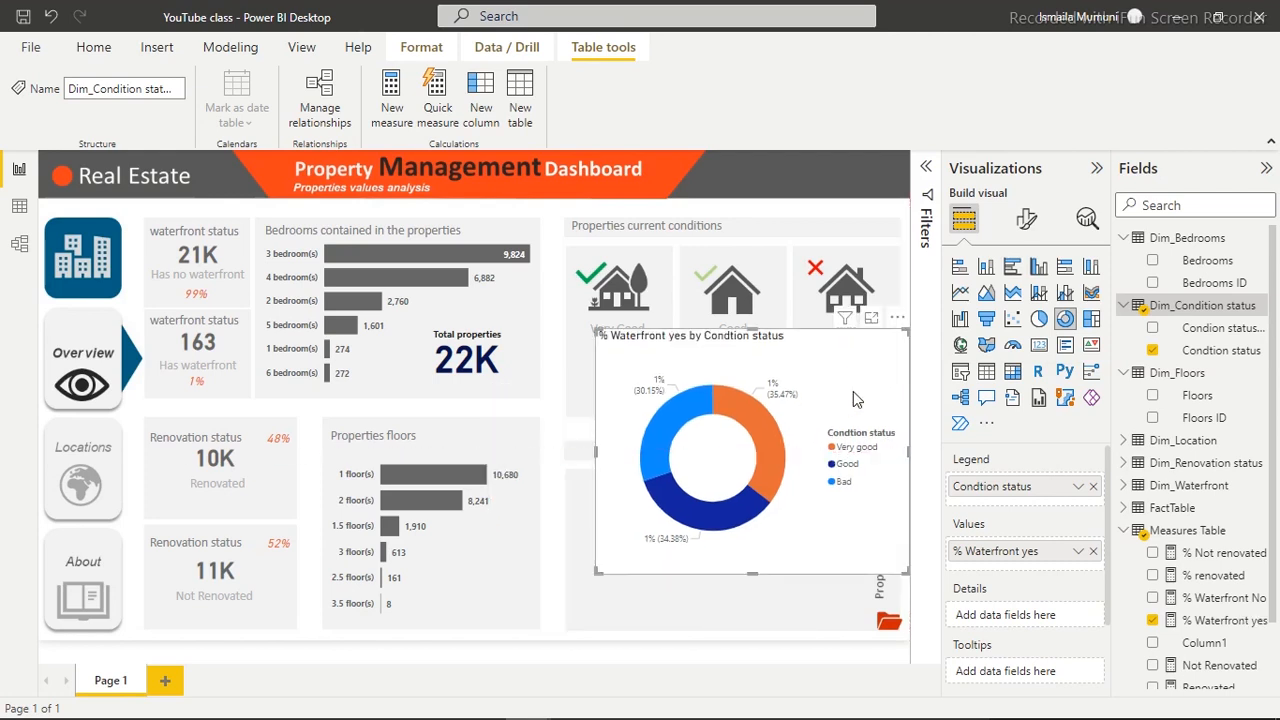
key("Delete")
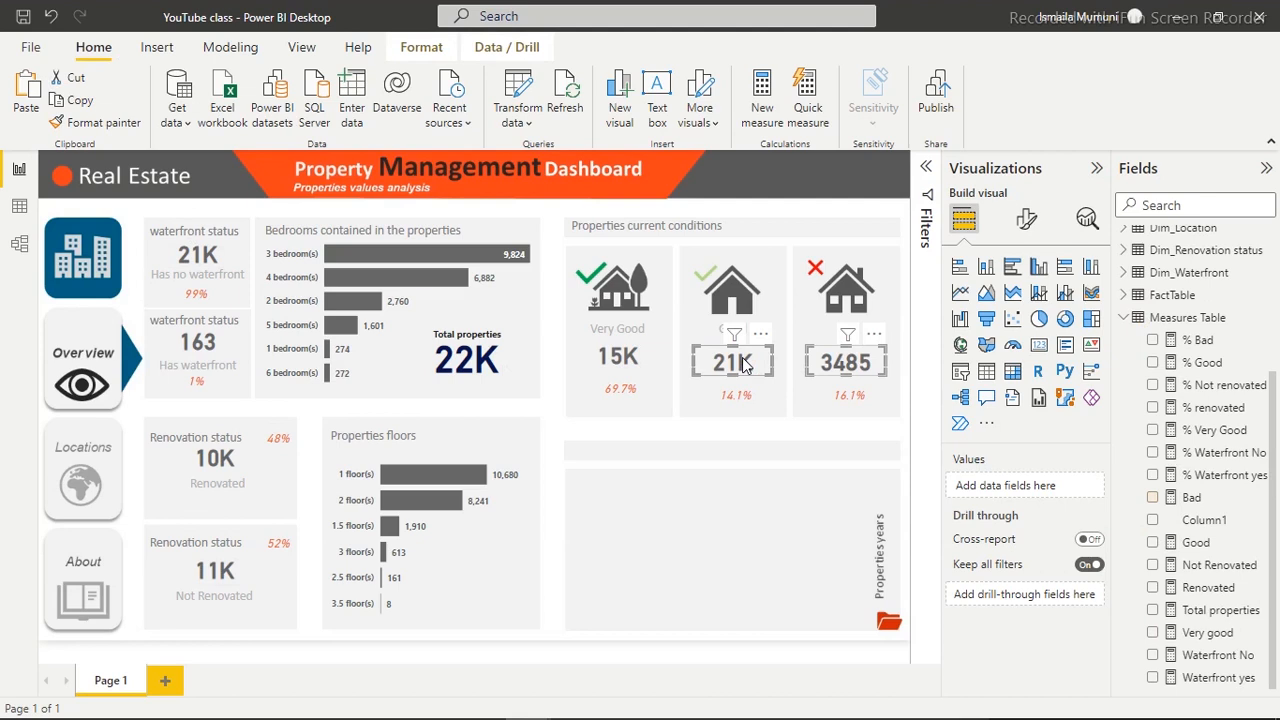
Align the tops of the three property count cards under Very Good, Good and Bad
left_click(620, 357, "ctrl")
left_click(441, 50)
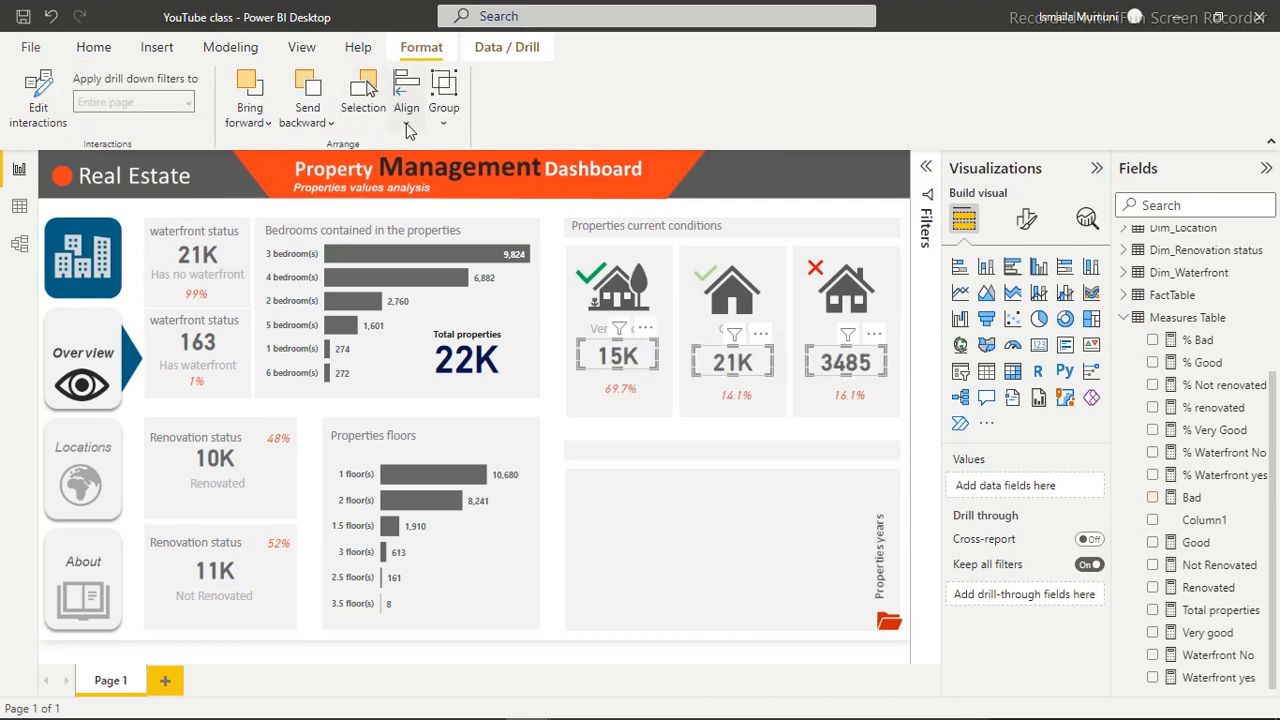
left_click(406, 110)
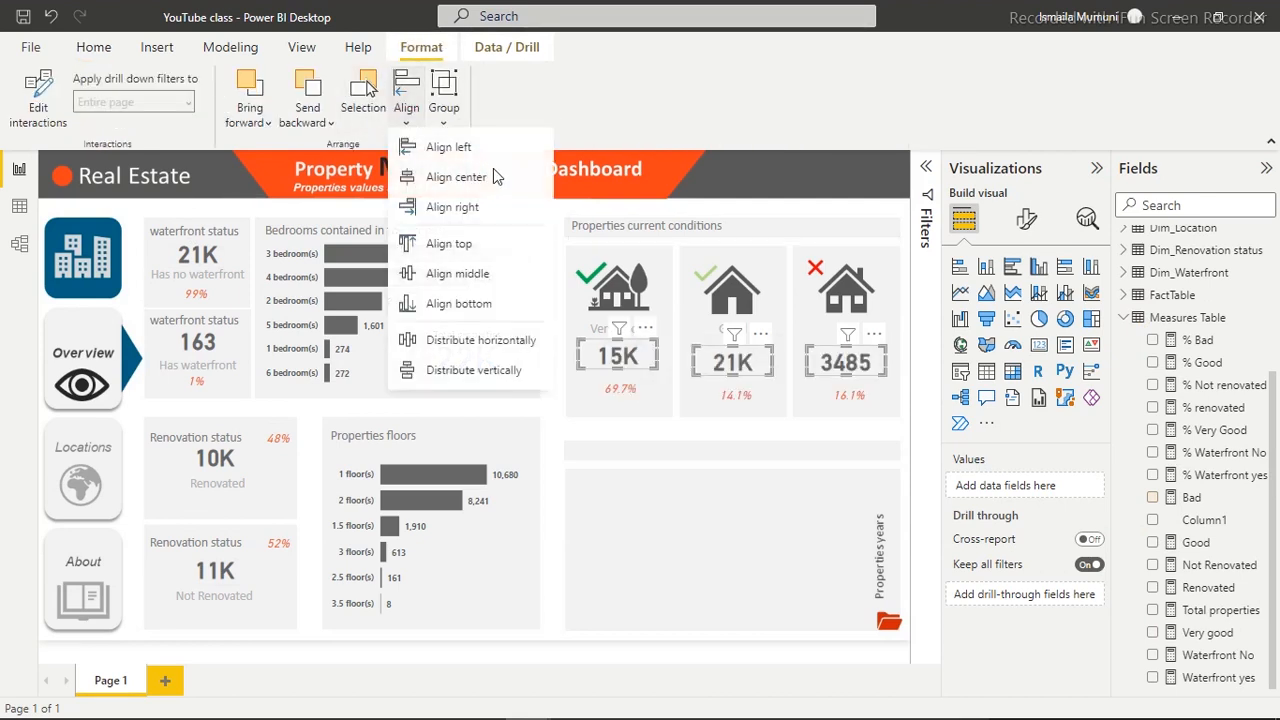
left_click(465, 253)
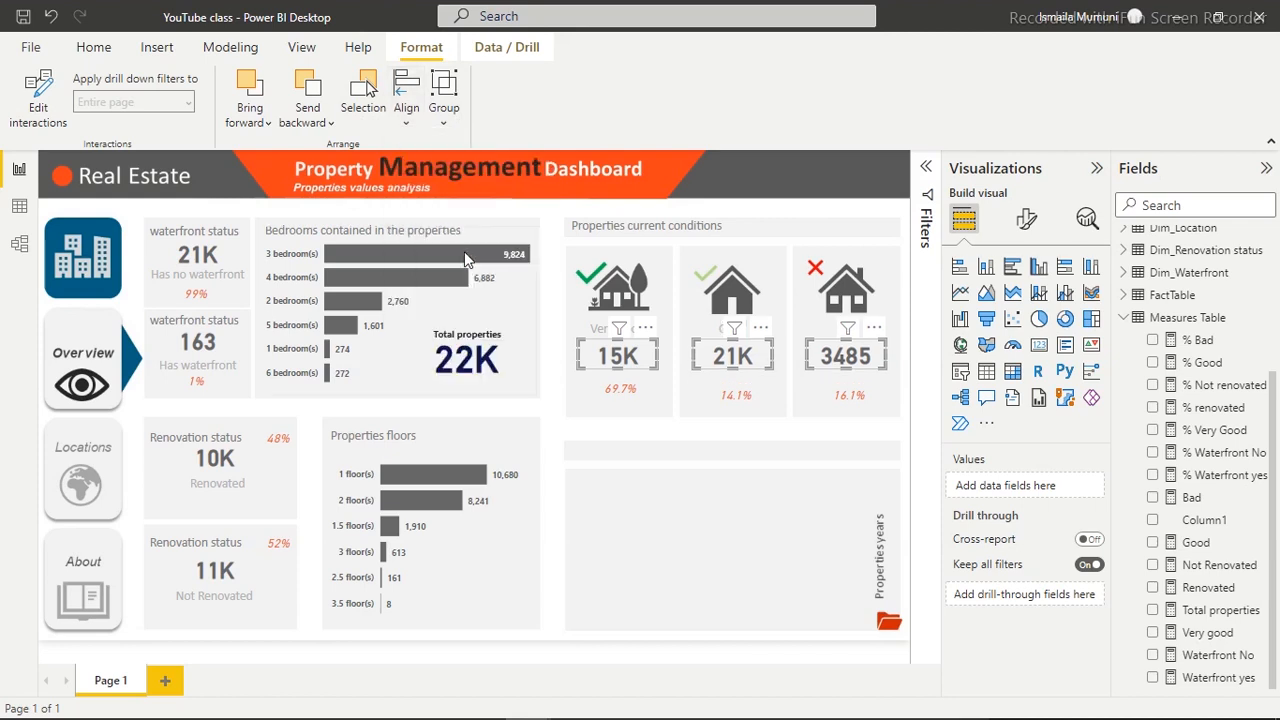
left_click(700, 485)
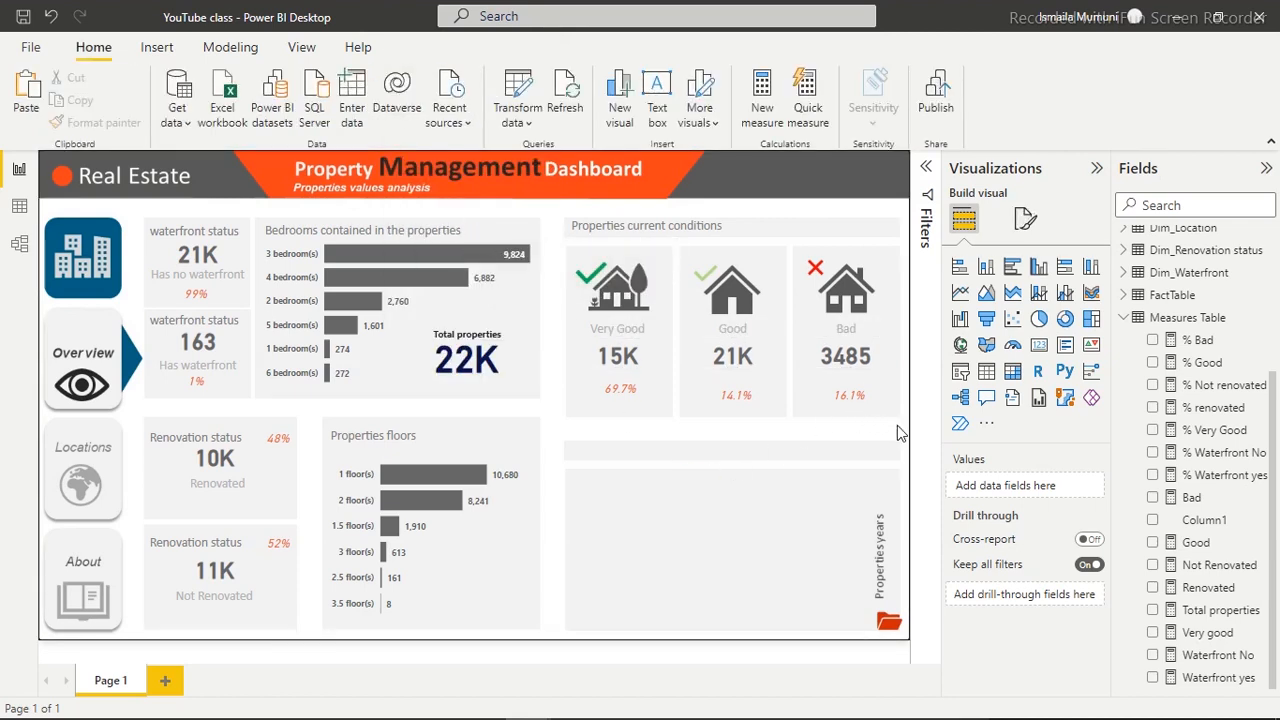
Set the callout value font size of the three condition percentage cards to 19, keeping the text italic and not bold
left_click_drag(904, 430, 551, 361)
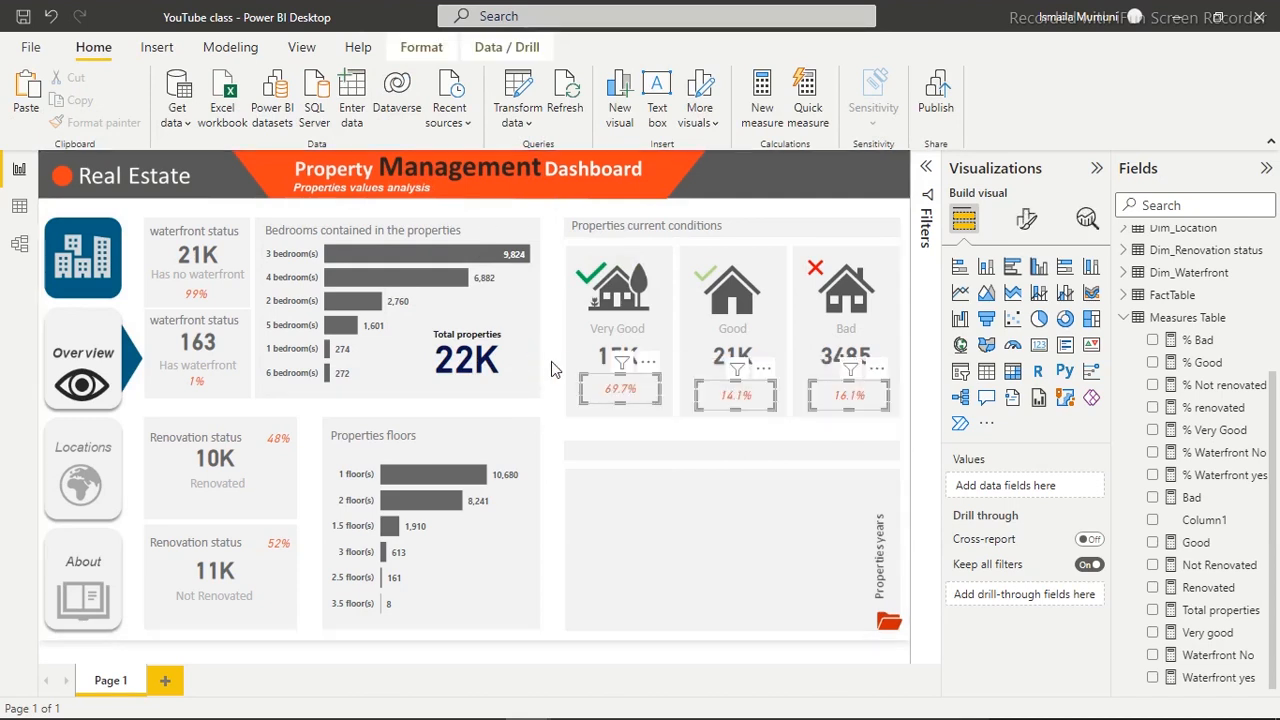
left_click(1026, 220)
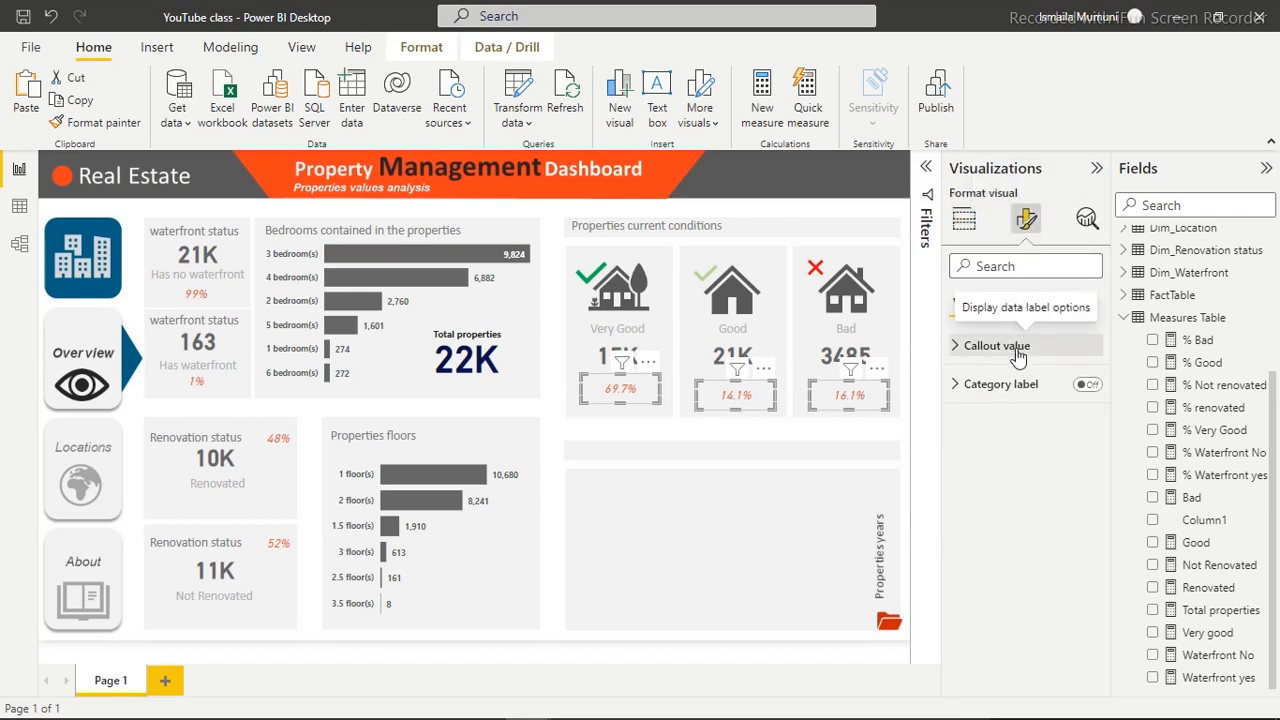
left_click(1018, 352)
double_click(1055, 402)
type("18")
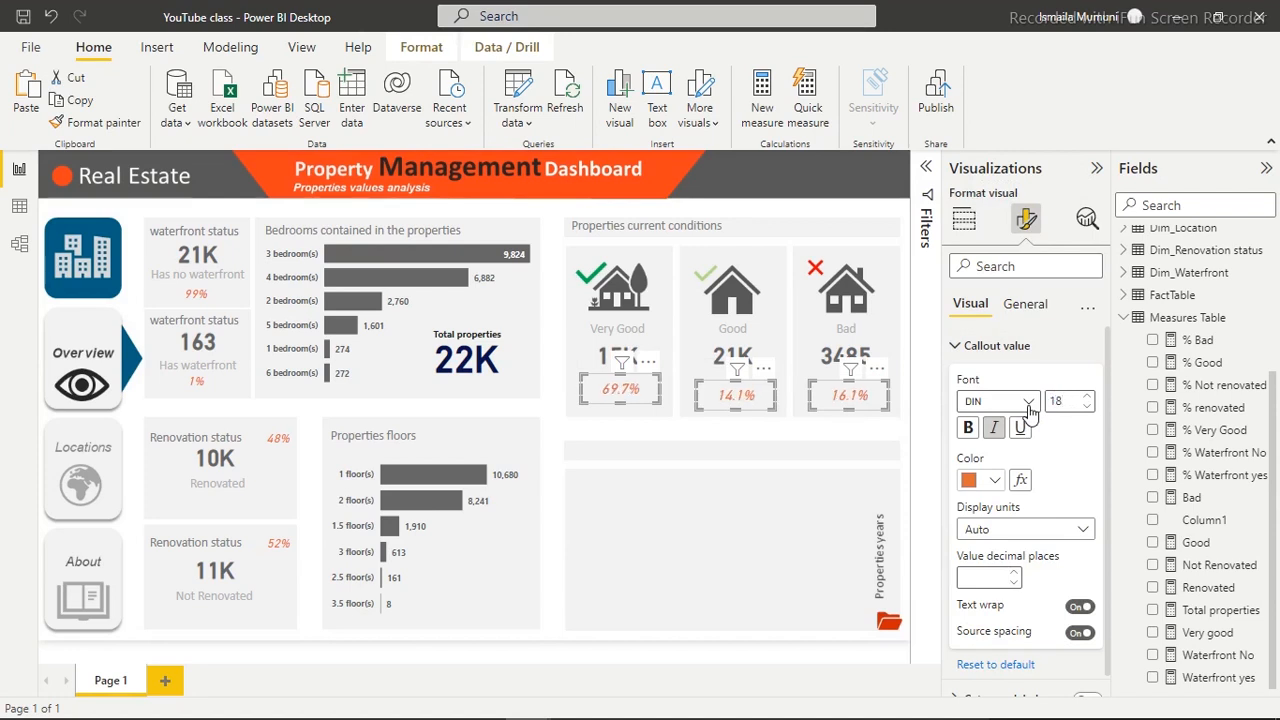
left_click(970, 430)
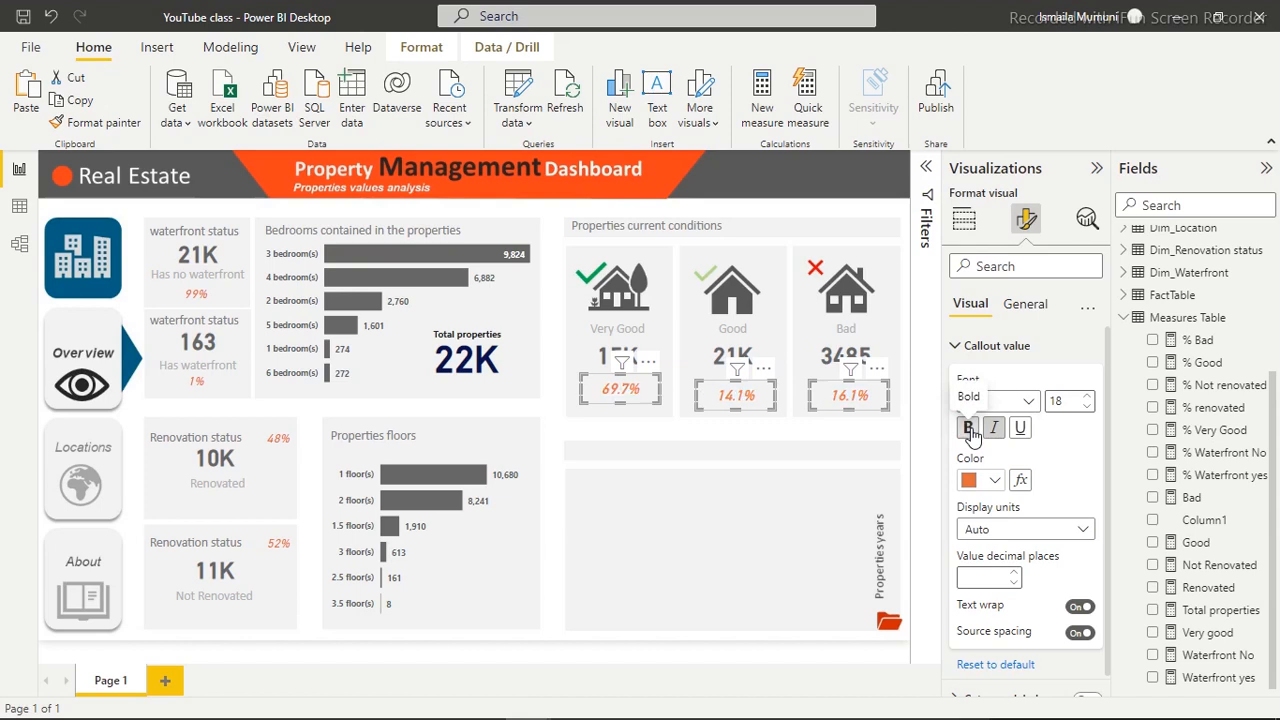
double_click(1060, 401)
type("19")
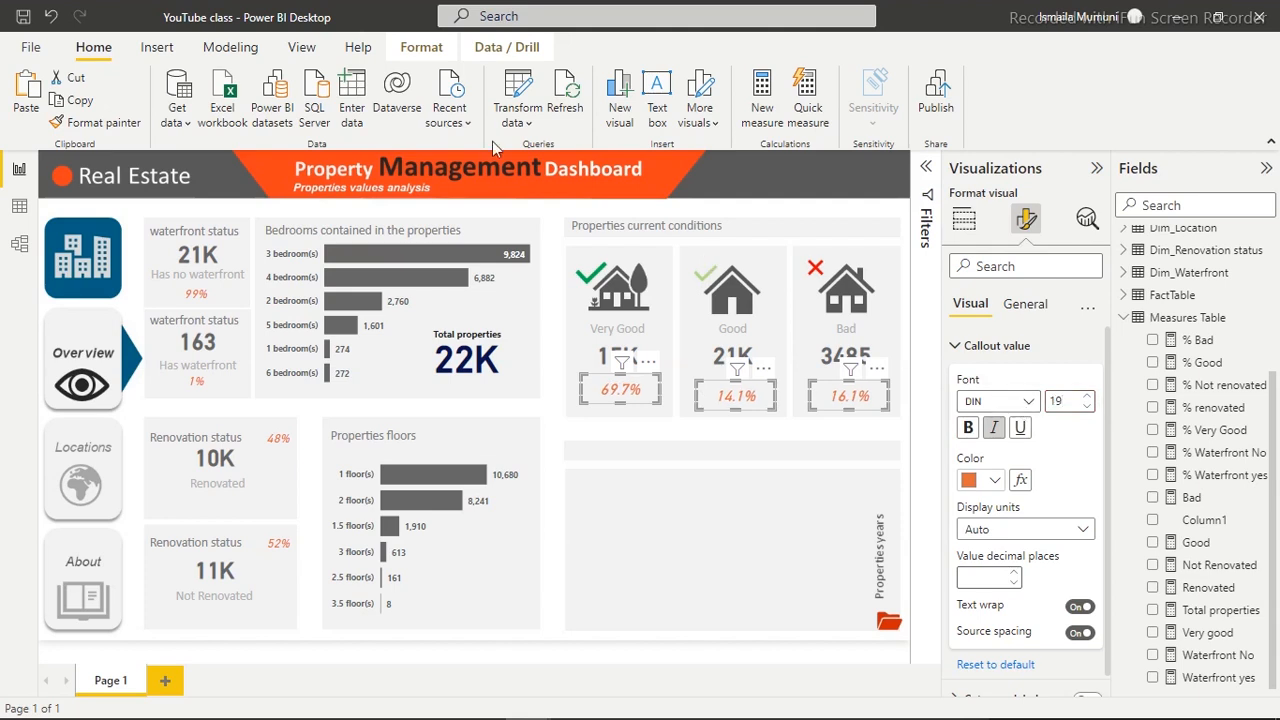
Align the tops of the three condition percentage cards
left_click(421, 48)
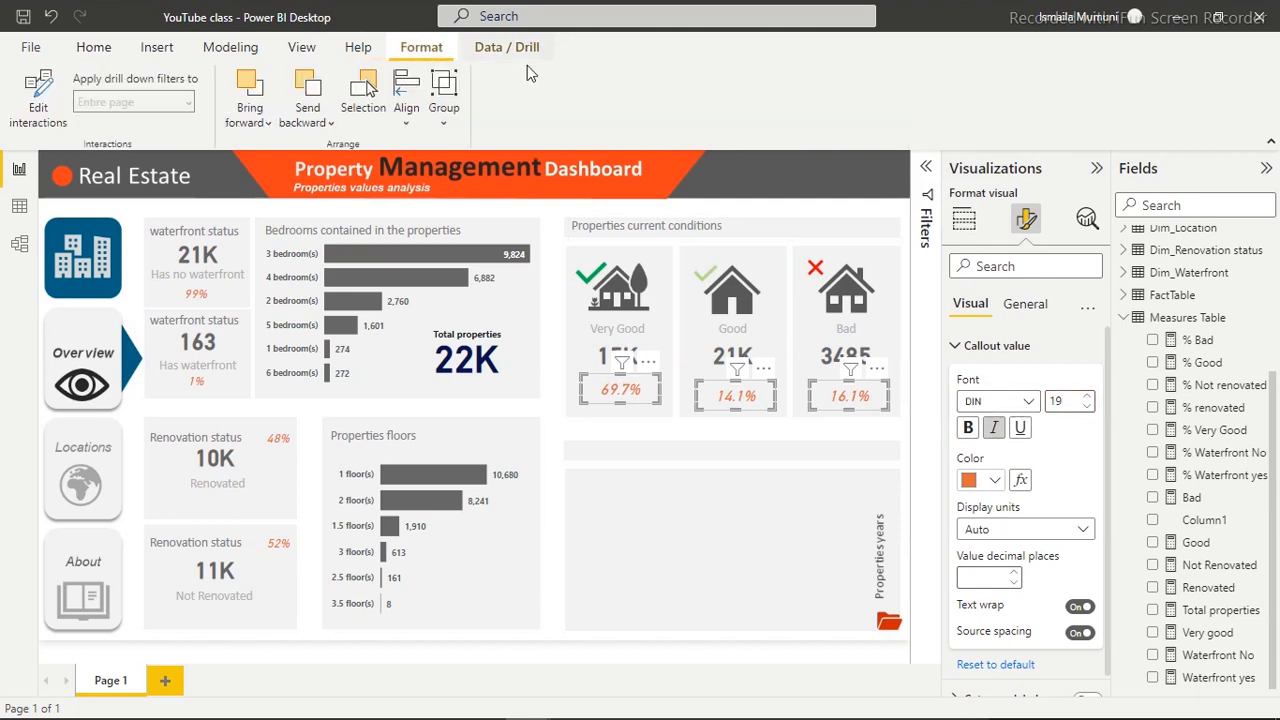
left_click(410, 121)
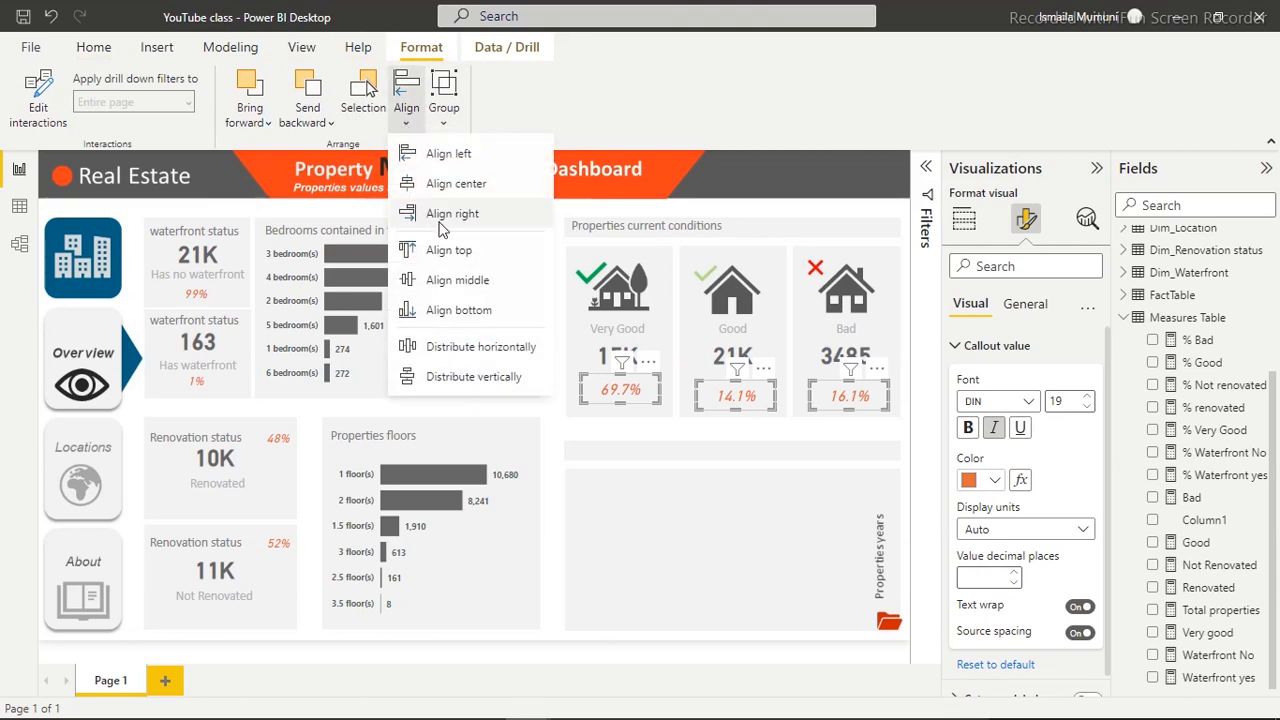
left_click(450, 250)
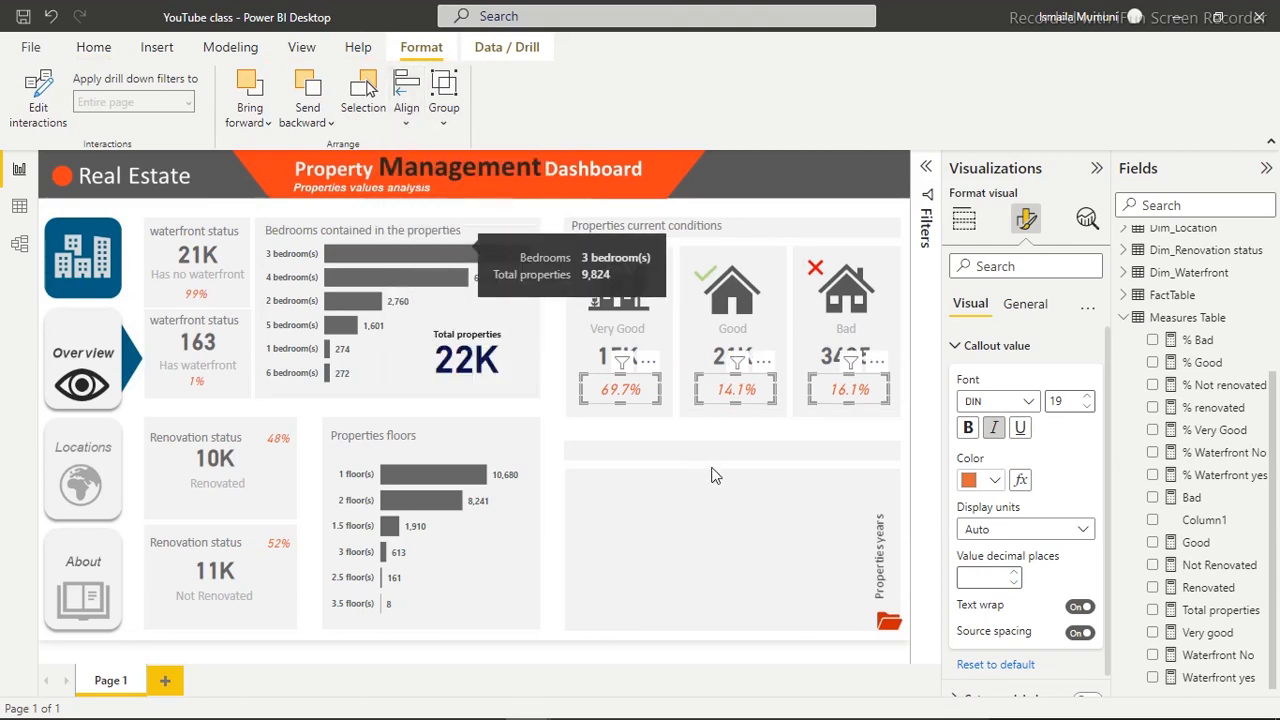
left_click(723, 498)
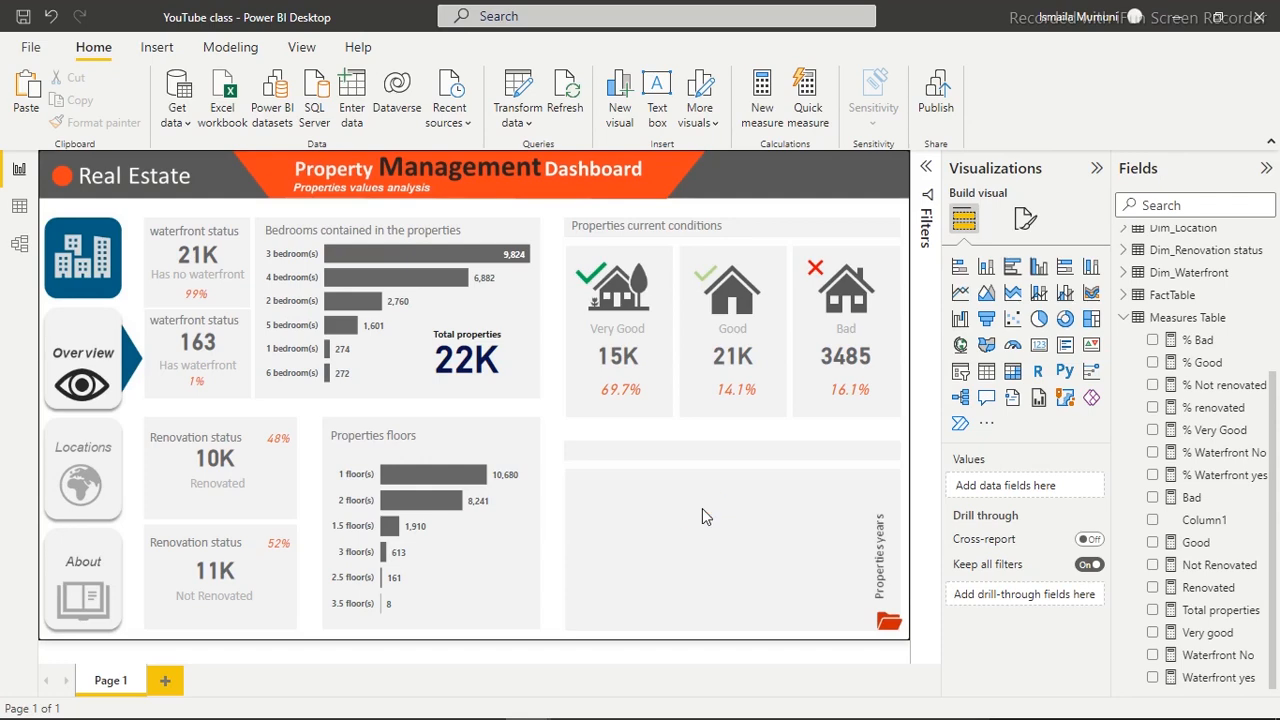
Add the heading "Years which properties were built & numbers of properties" above the empty panel below the condition tiles
left_click(702, 508)
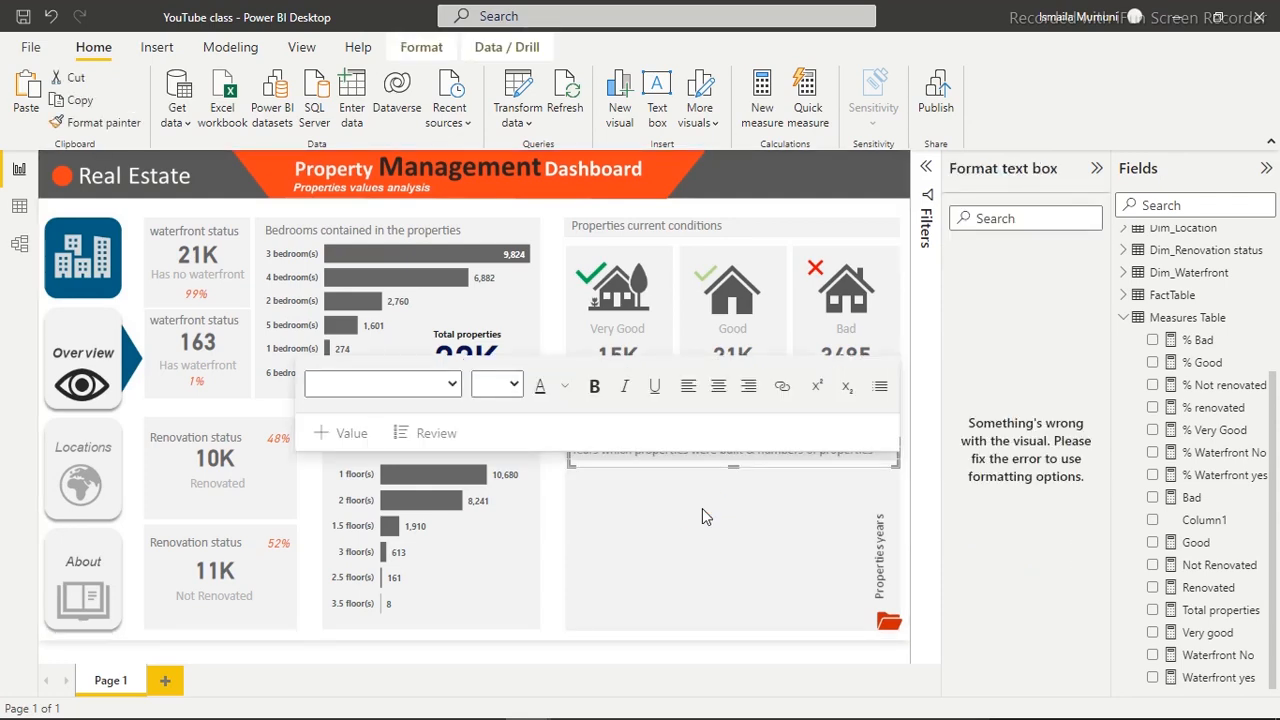
left_click(705, 523)
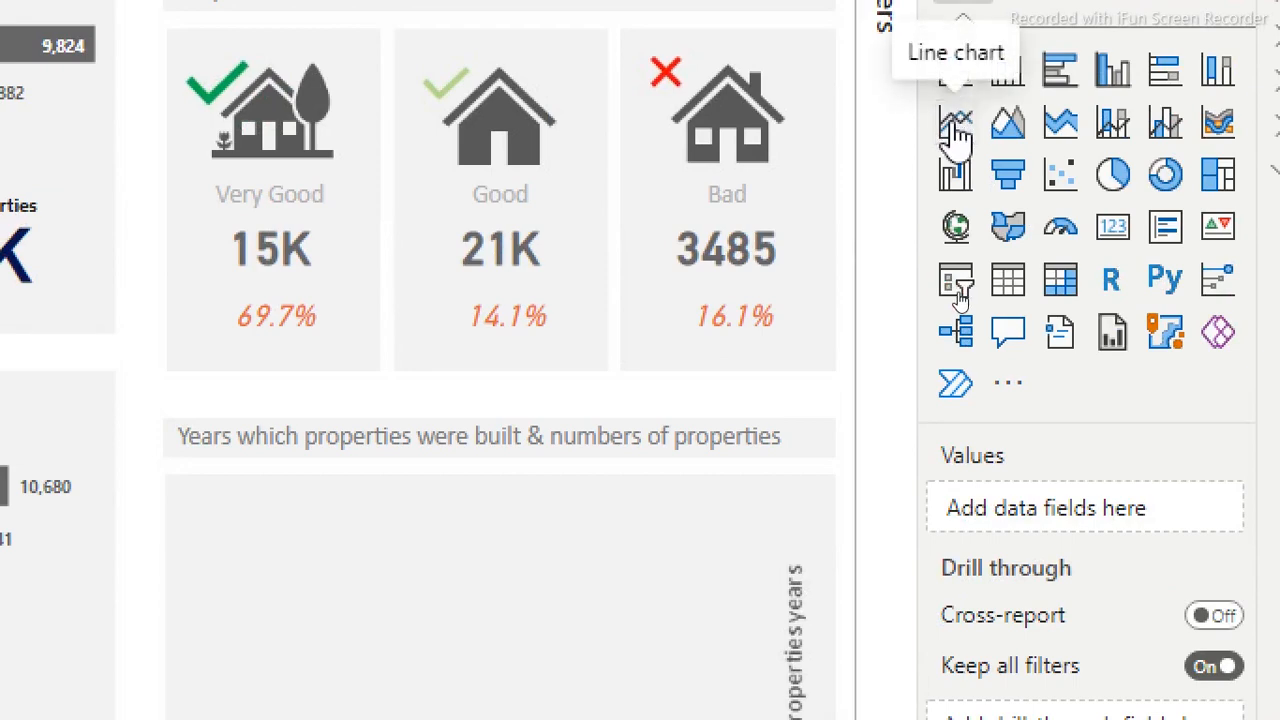
Insert a line chart filling the panel under the years-built heading, with the Total properties measure as its values
left_click(954, 120)
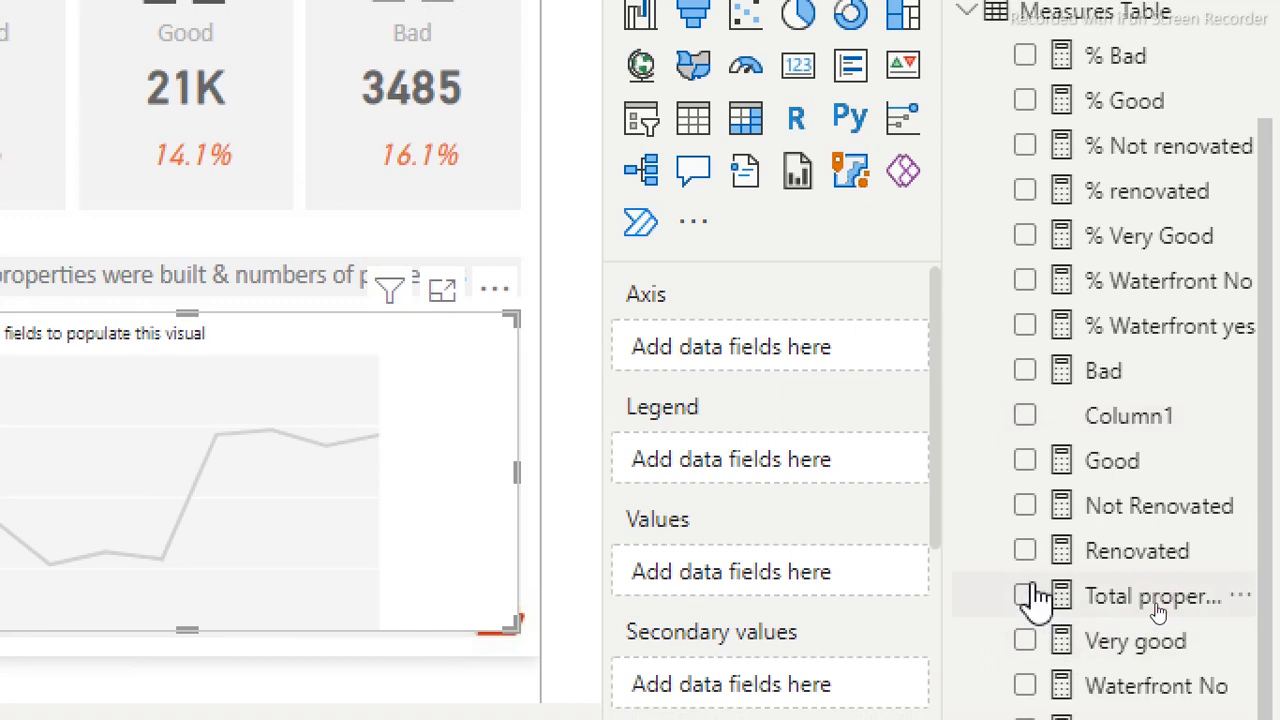
left_click(1027, 595)
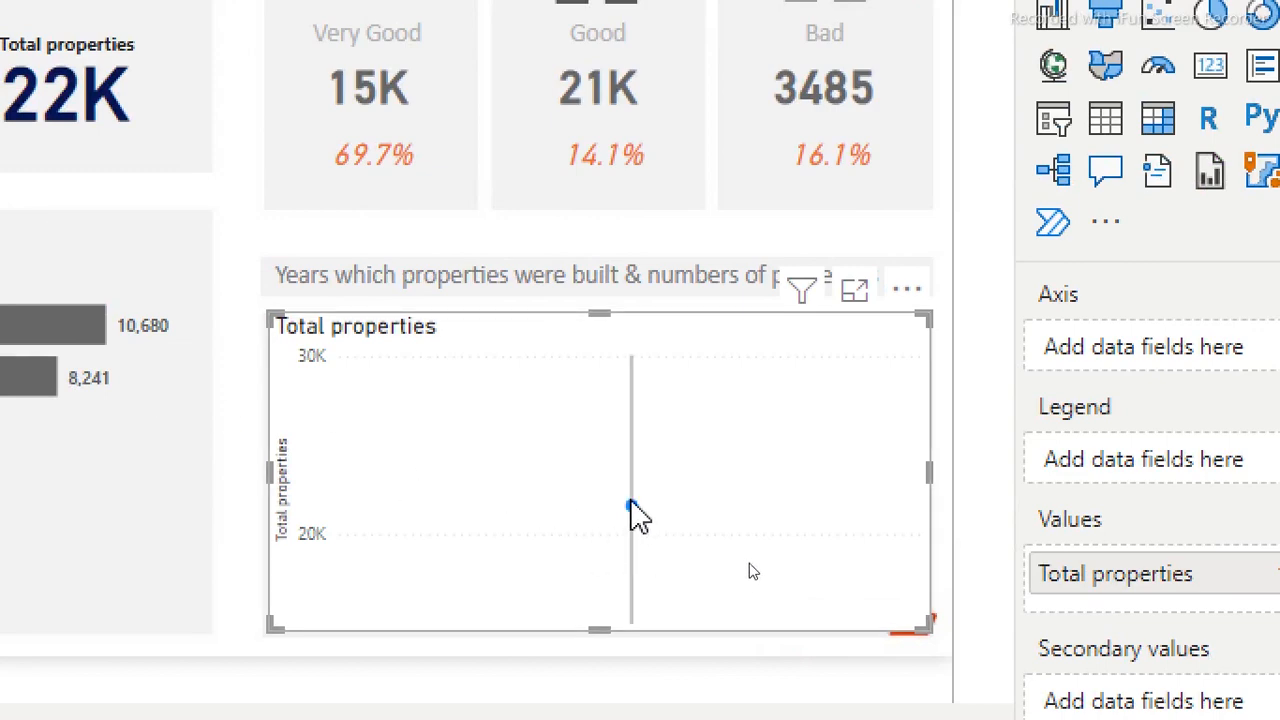
mouse_move(633, 507)
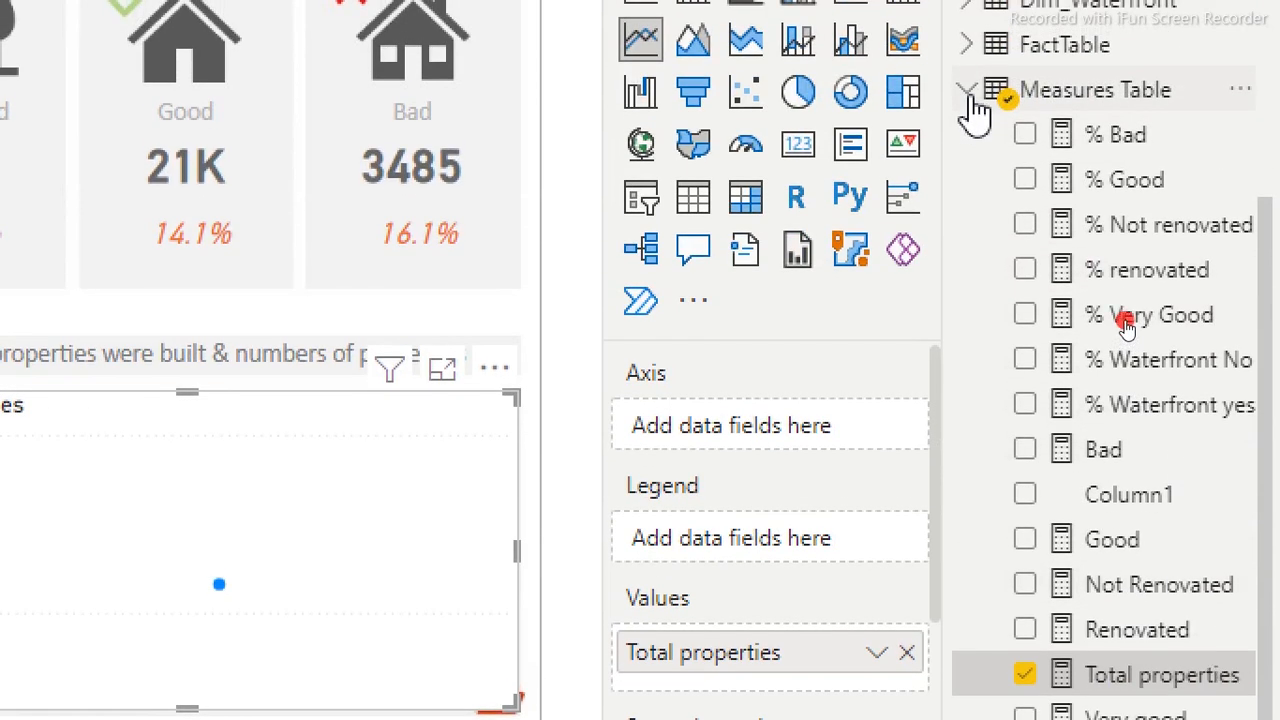
Add yr_built from FactTable to the line chart and place it on the axis instead of in the values
left_click(968, 58)
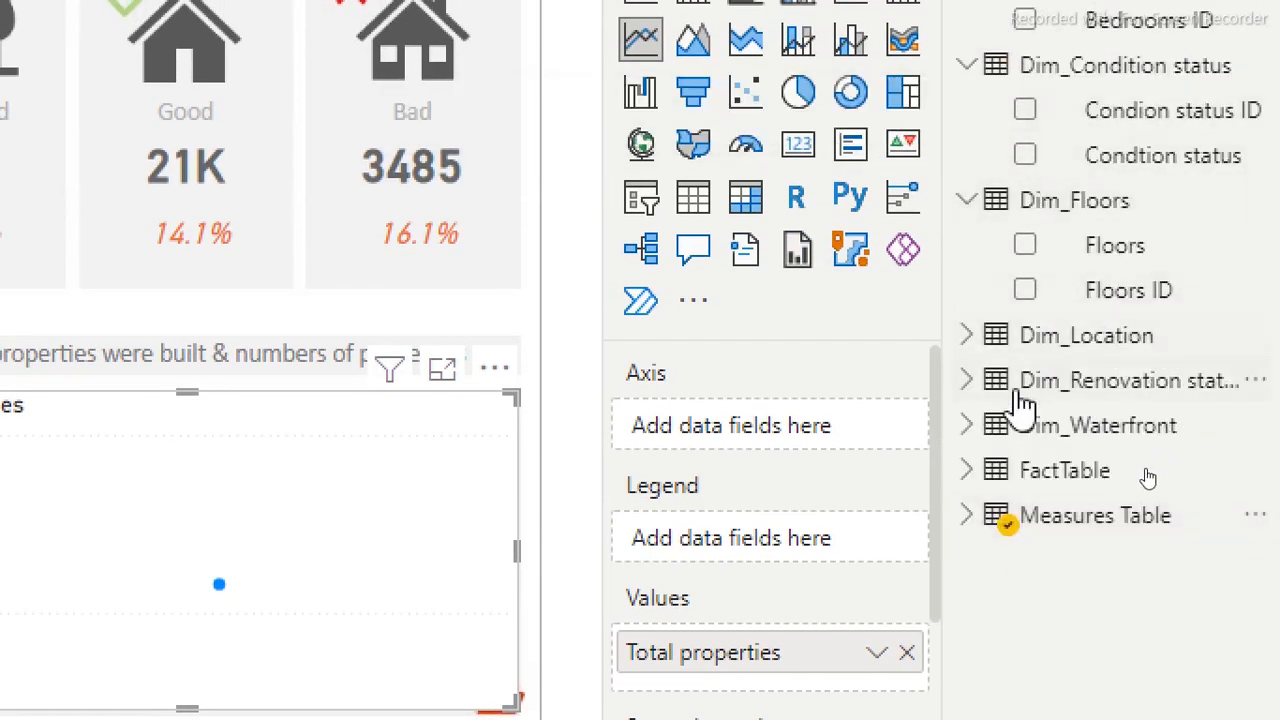
left_click(966, 474)
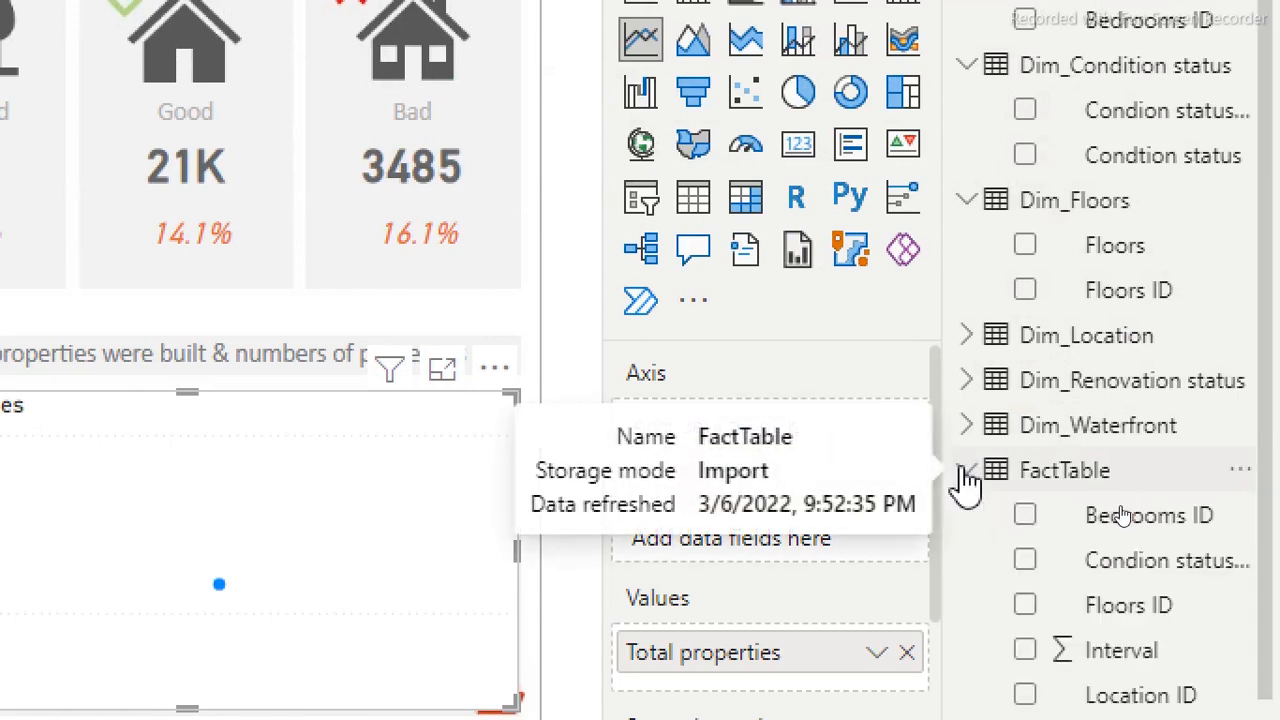
scroll(1268, 365, "down", 3)
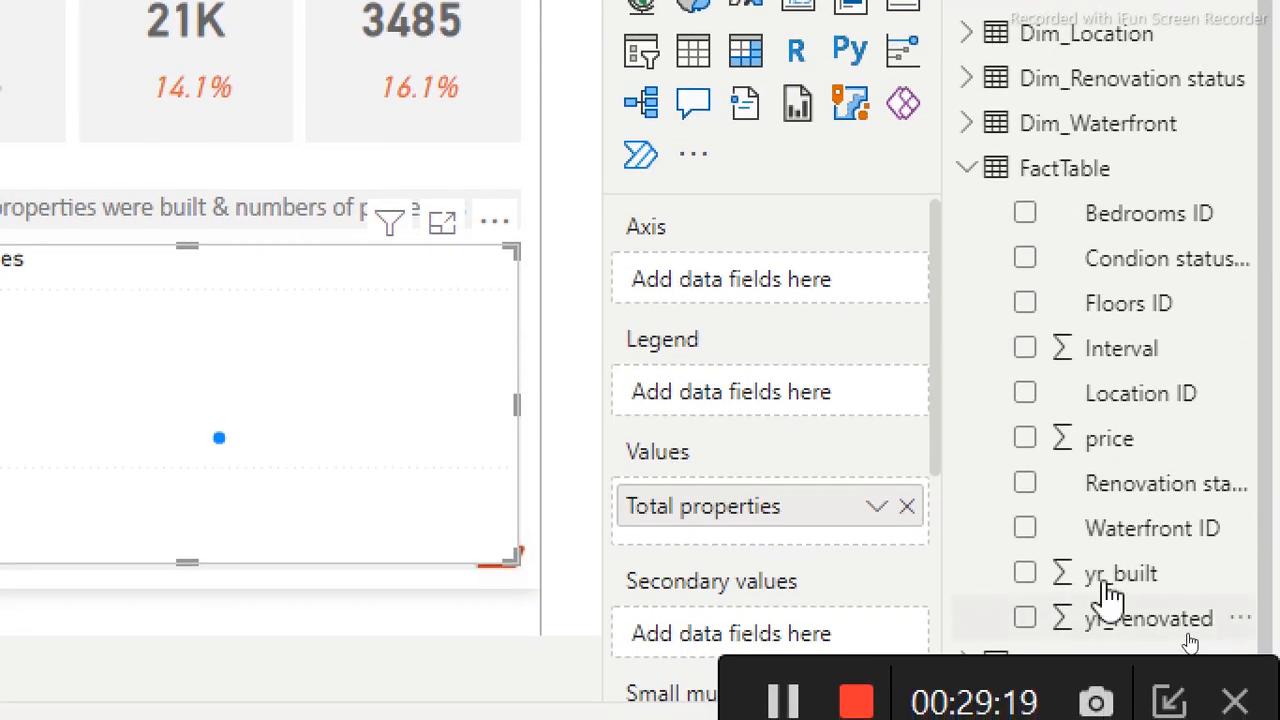
left_click(1027, 575)
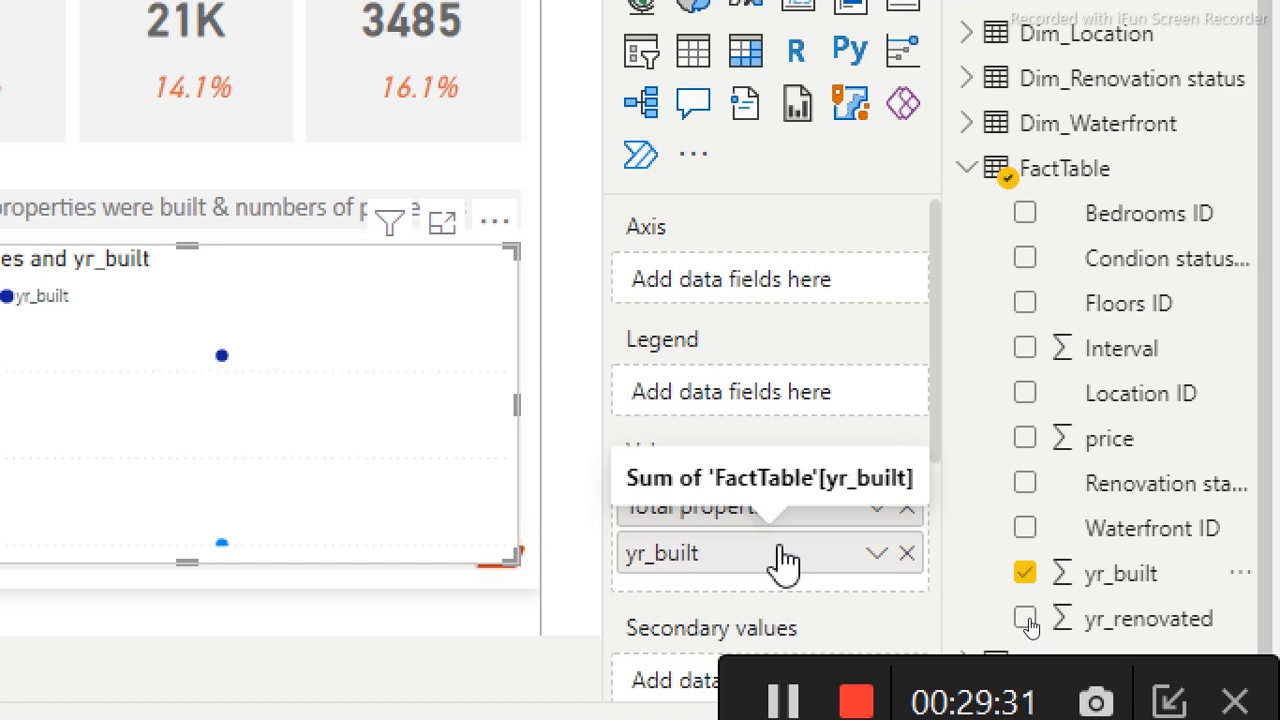
left_click_drag(785, 562, 795, 285)
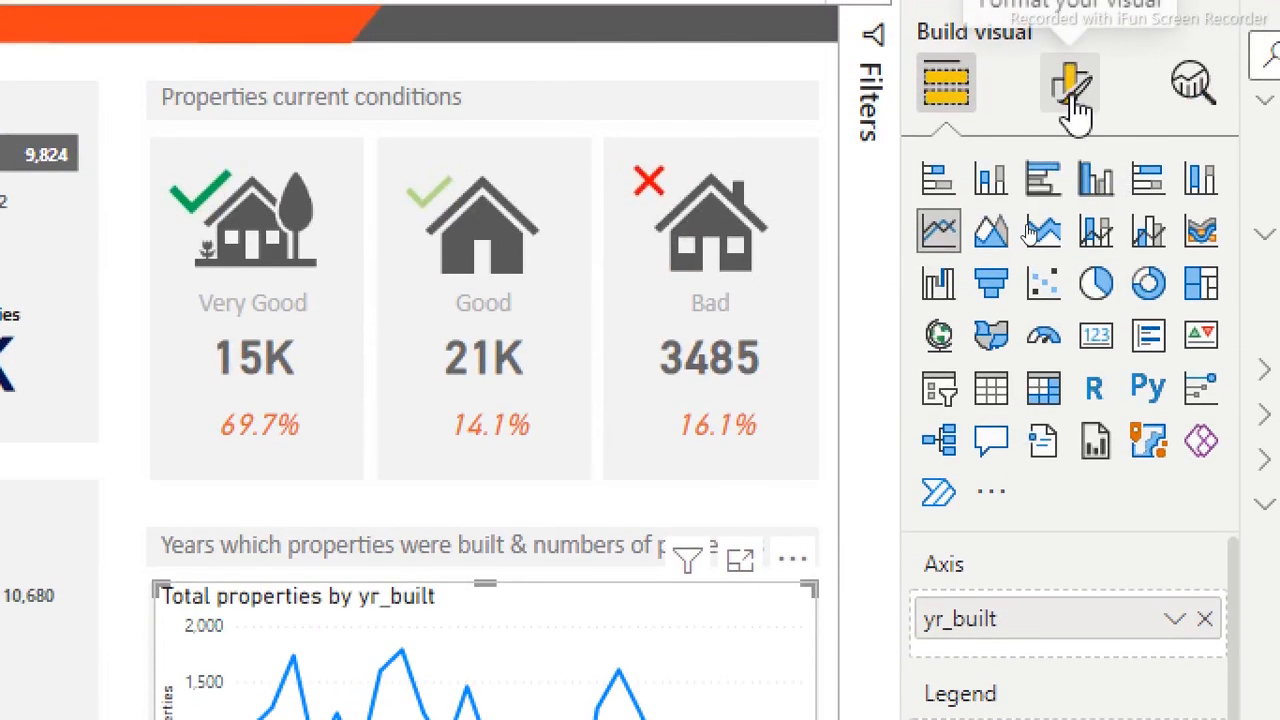
Try hiding the line chart's X-axis and Y-axis, restore both, and turn on the secondary y-axis
left_click(1075, 110)
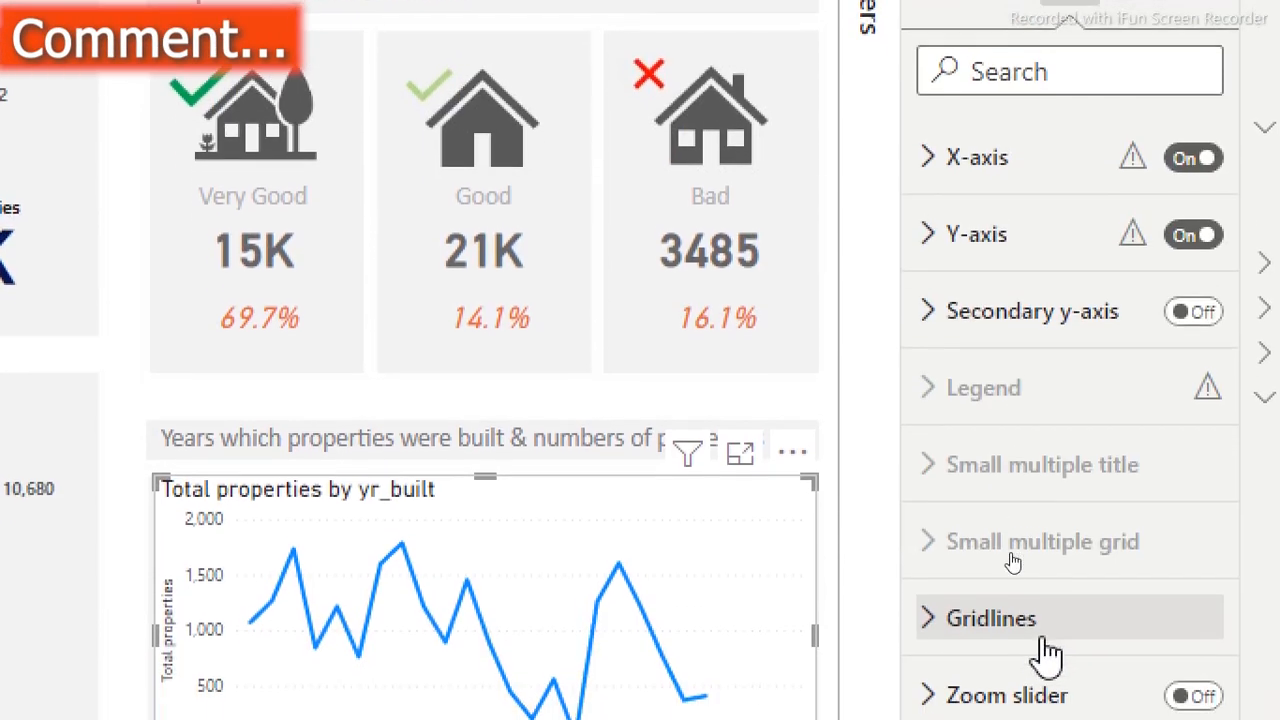
scroll(1100, 600, "up", 2)
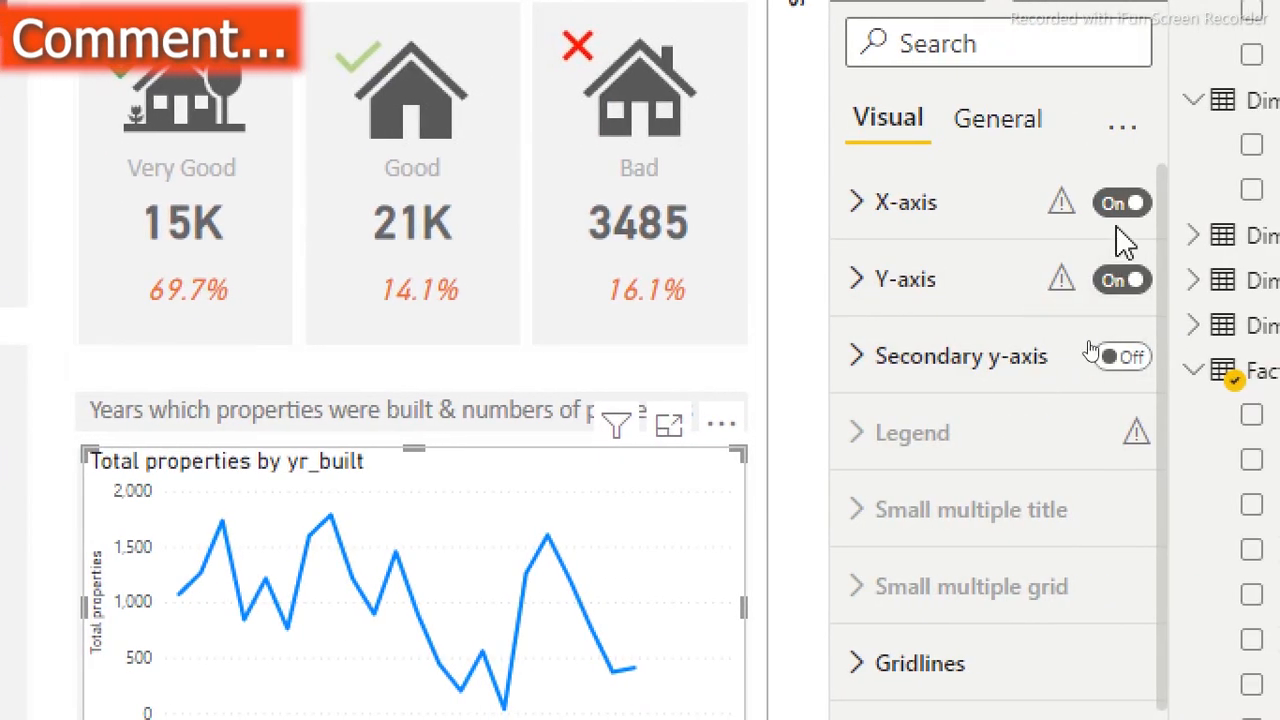
left_click(1113, 202)
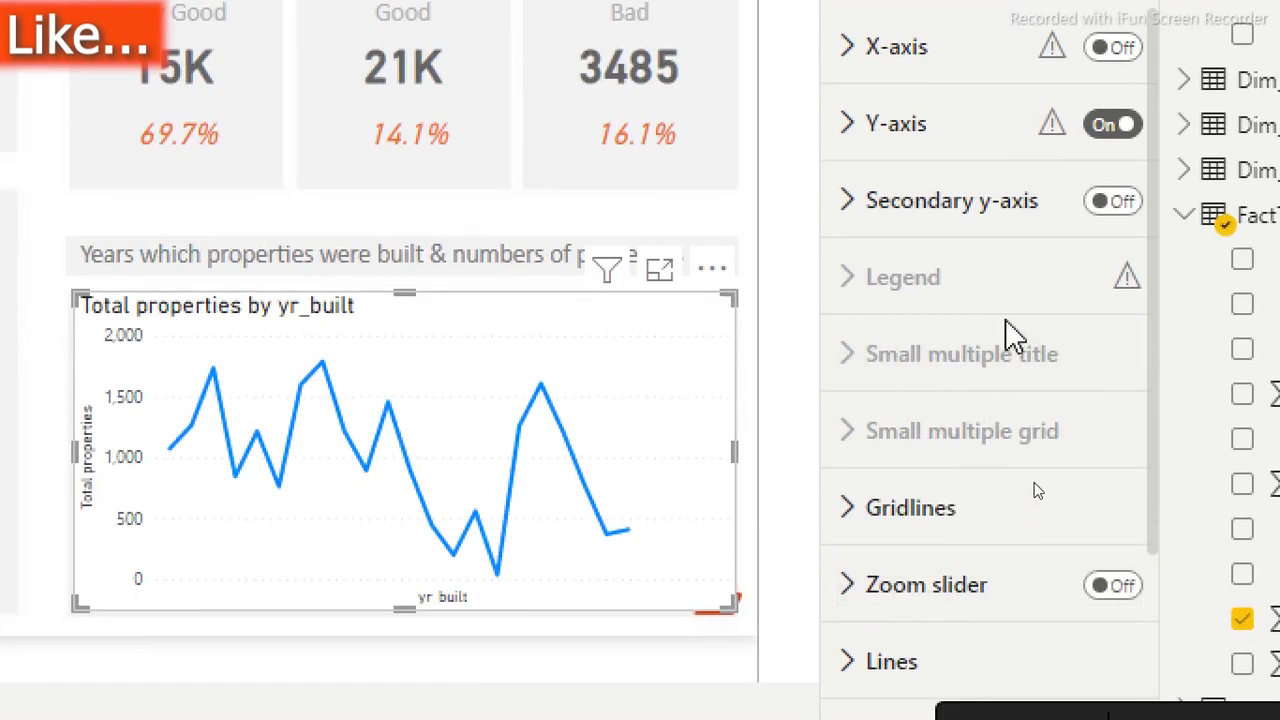
left_click(1113, 84)
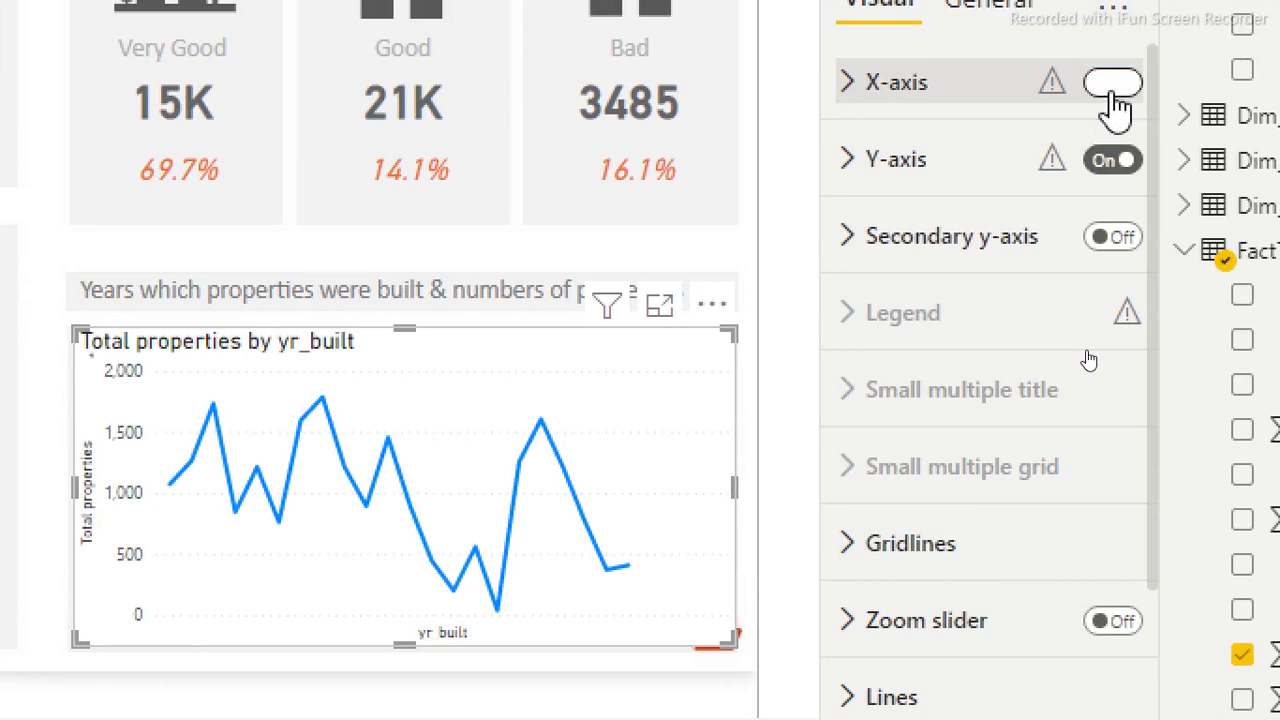
left_click(1107, 162)
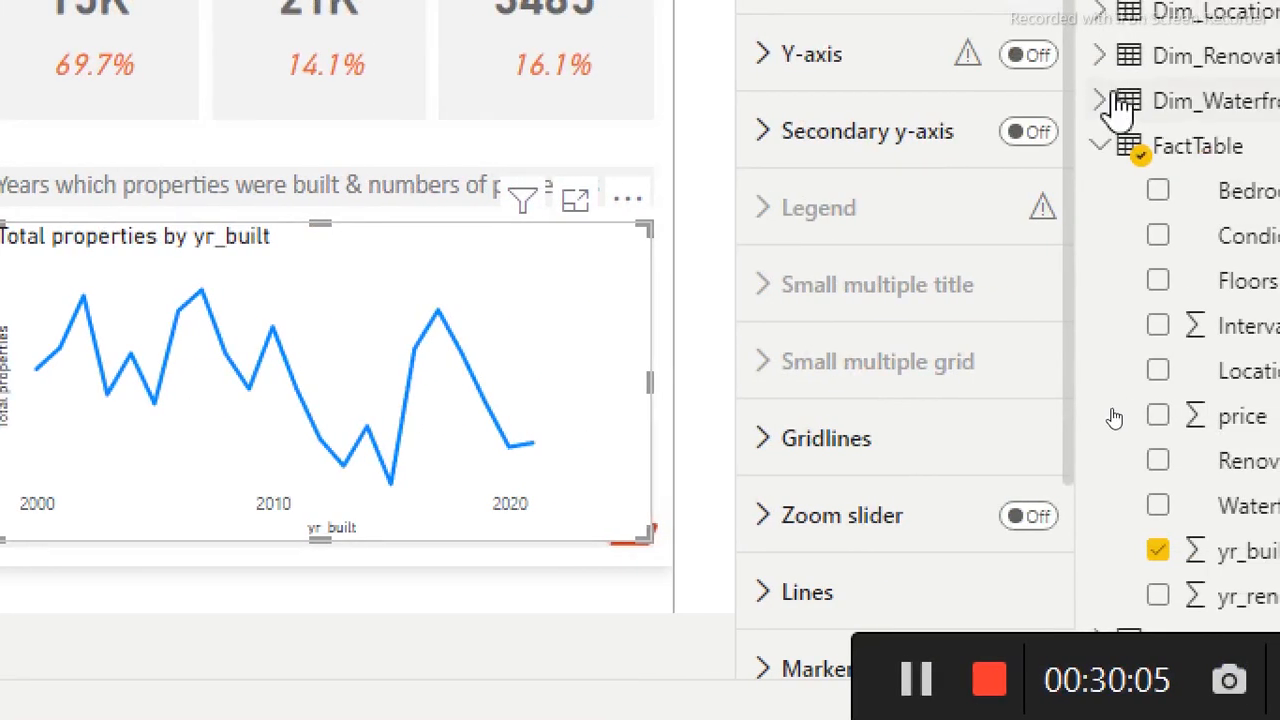
left_click(1027, 135)
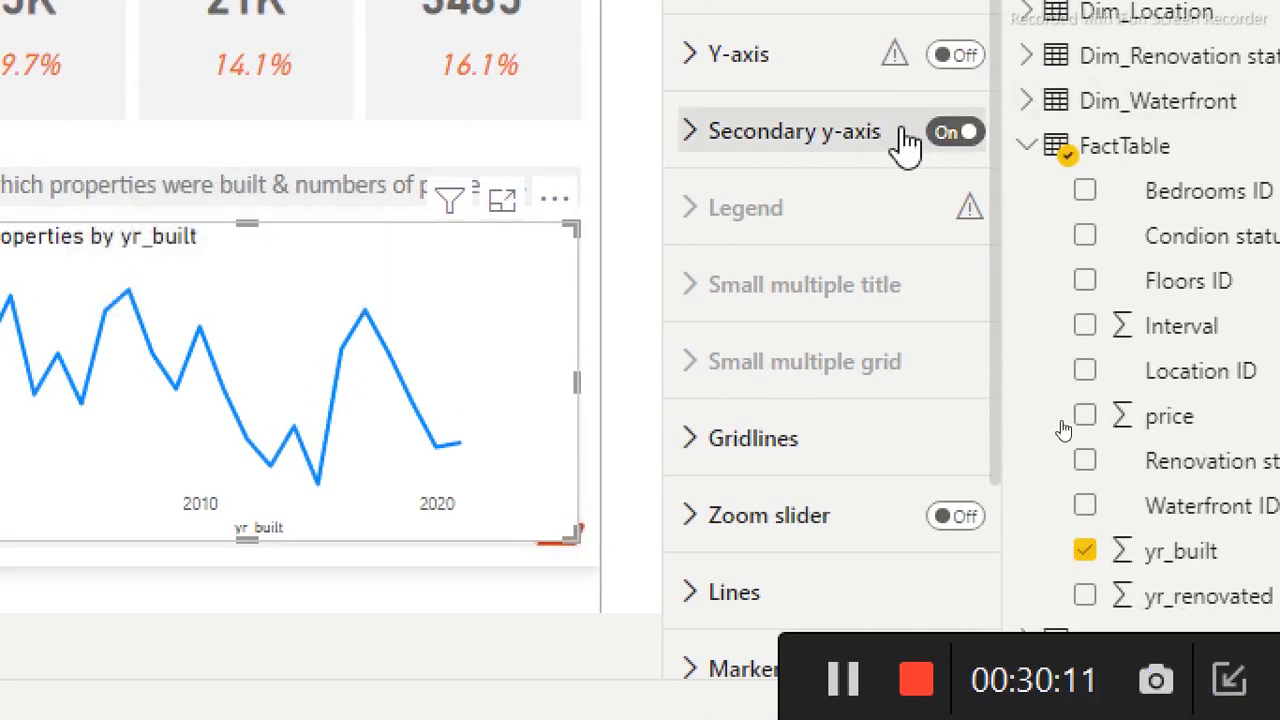
left_click(948, 94)
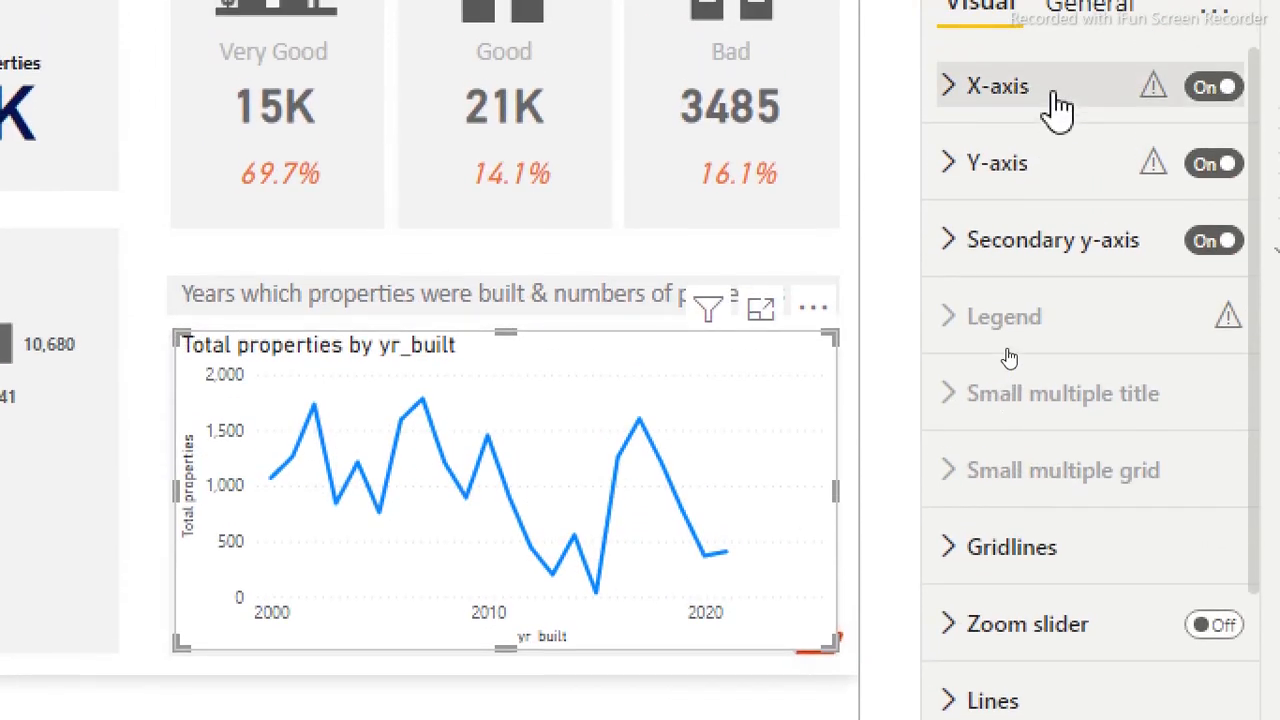
Turn off the X-axis title of the years-built line chart and close the X-axis settings
left_click(1051, 100)
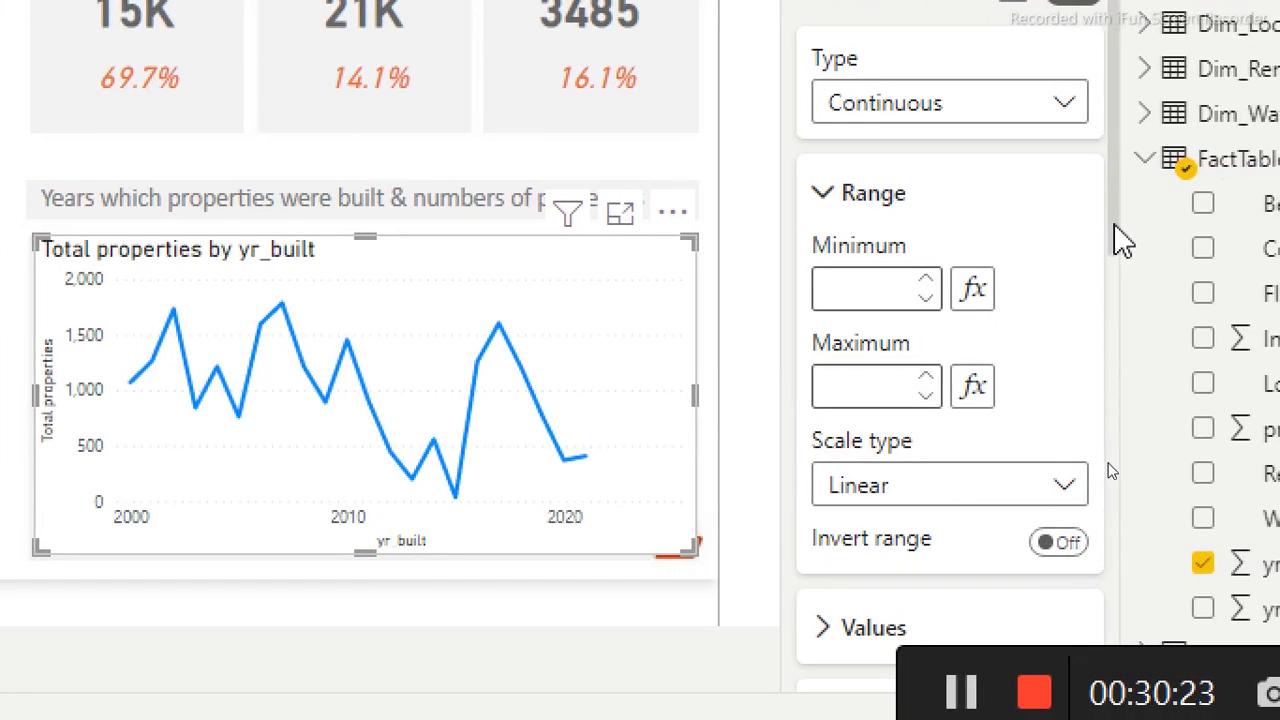
scroll(1114, 363, "down", 5)
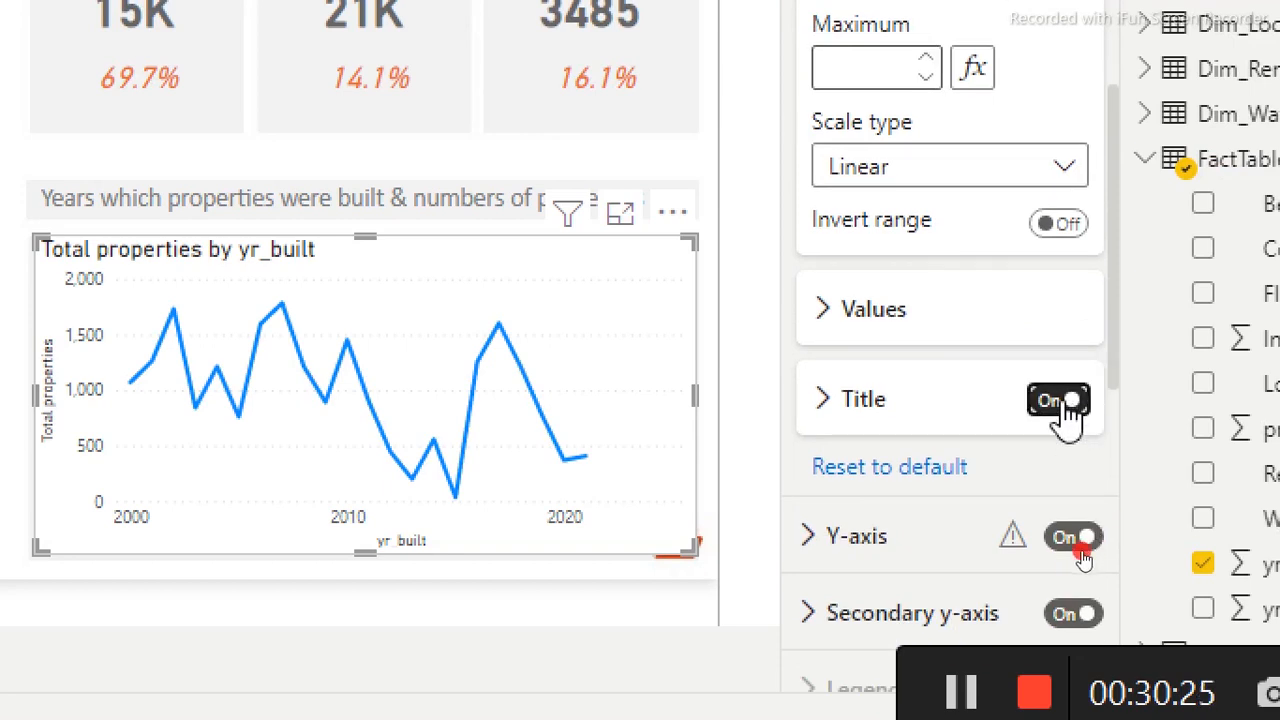
left_click(1066, 402)
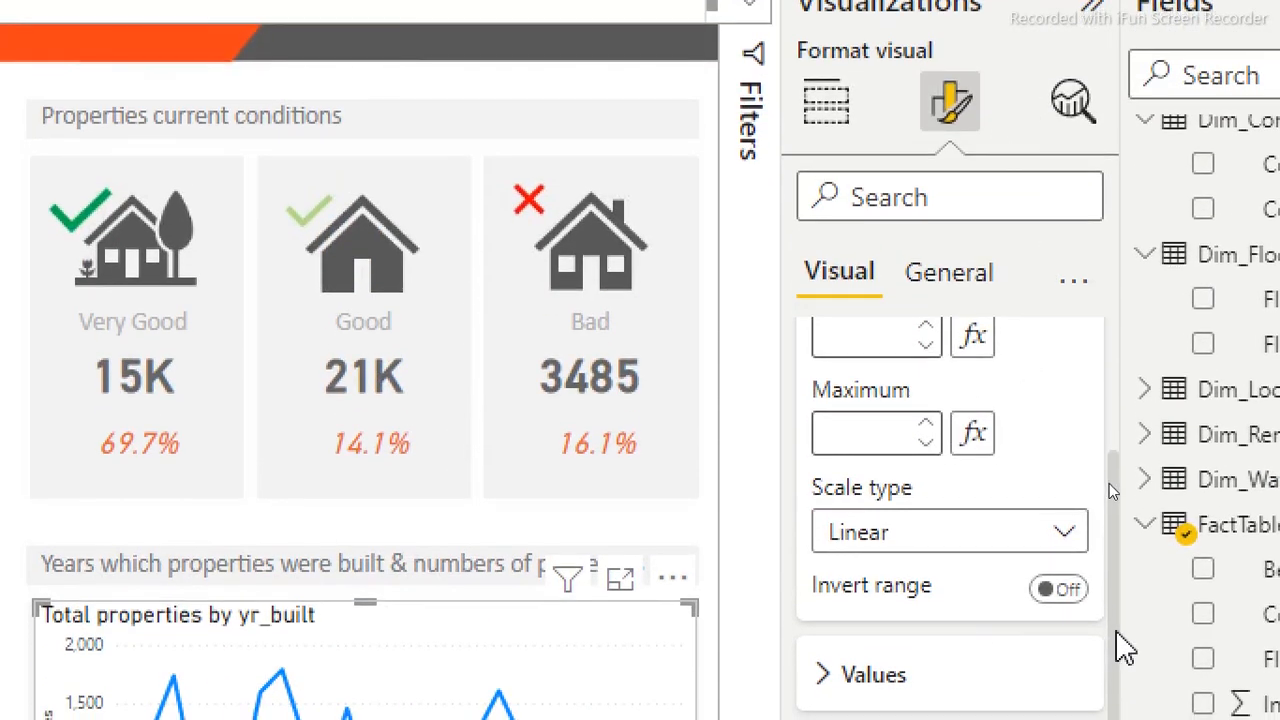
scroll(1118, 640, "up", 5)
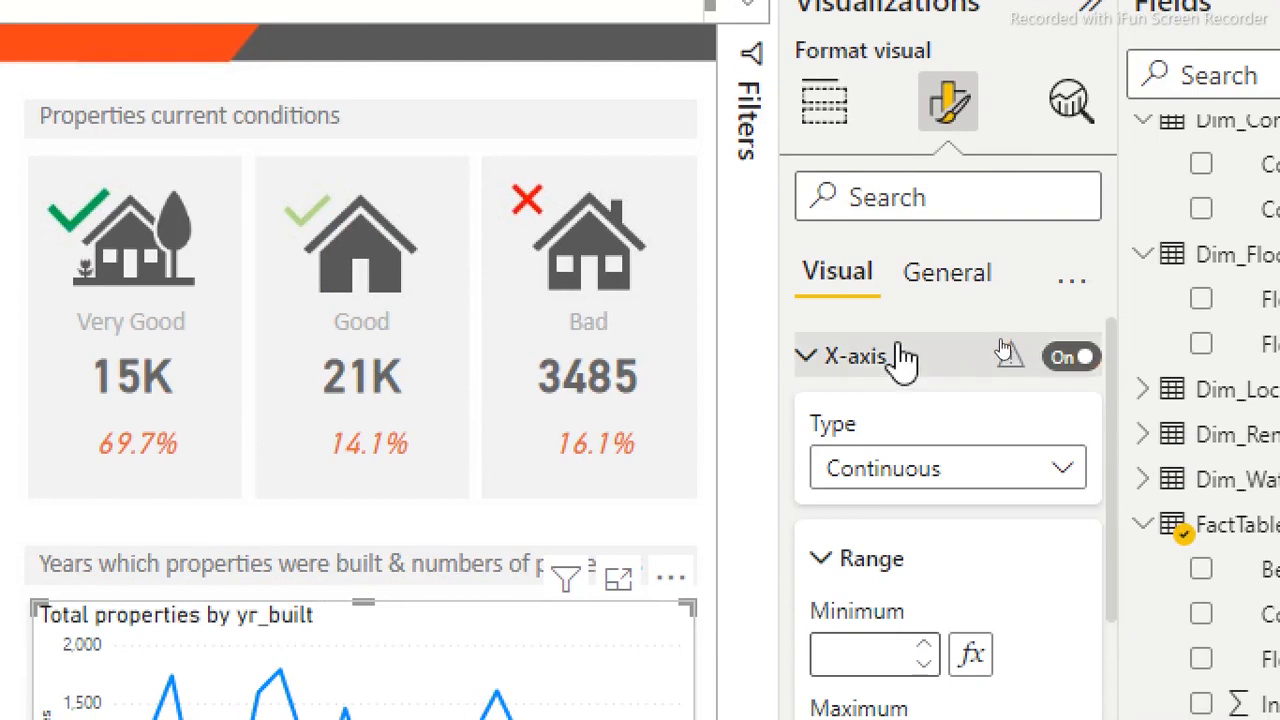
left_click(900, 358)
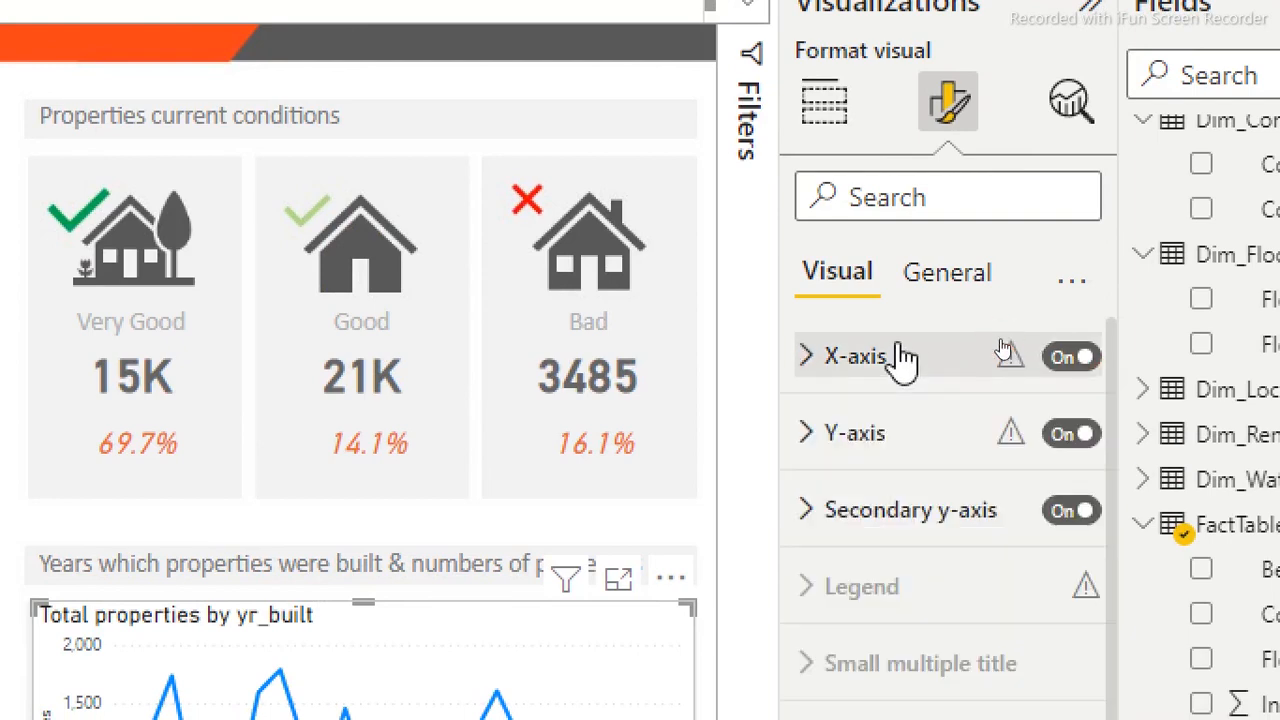
Open the Y-axis formatting settings of the years-built line chart
left_click(890, 440)
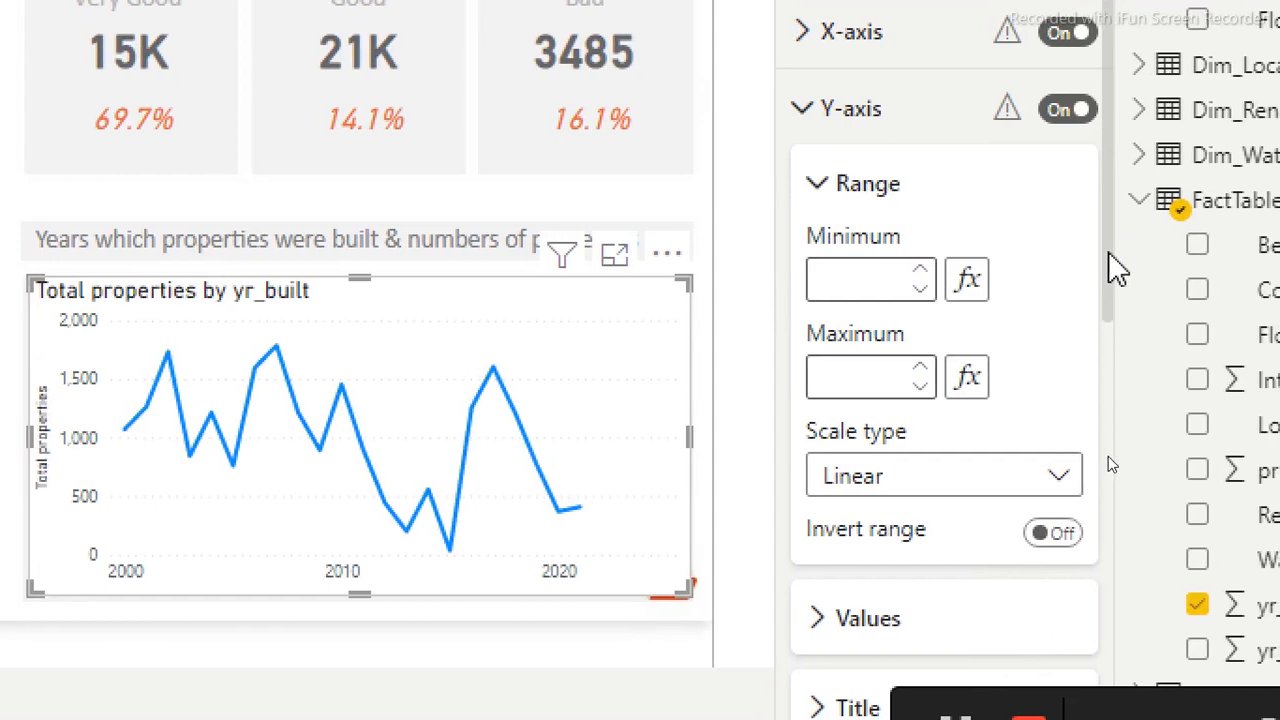
Turn off the Y-axis title and then the entire Y-axis of the Total properties by yr_built line chart
scroll(1112, 290, "down", 3)
left_click(1042, 393)
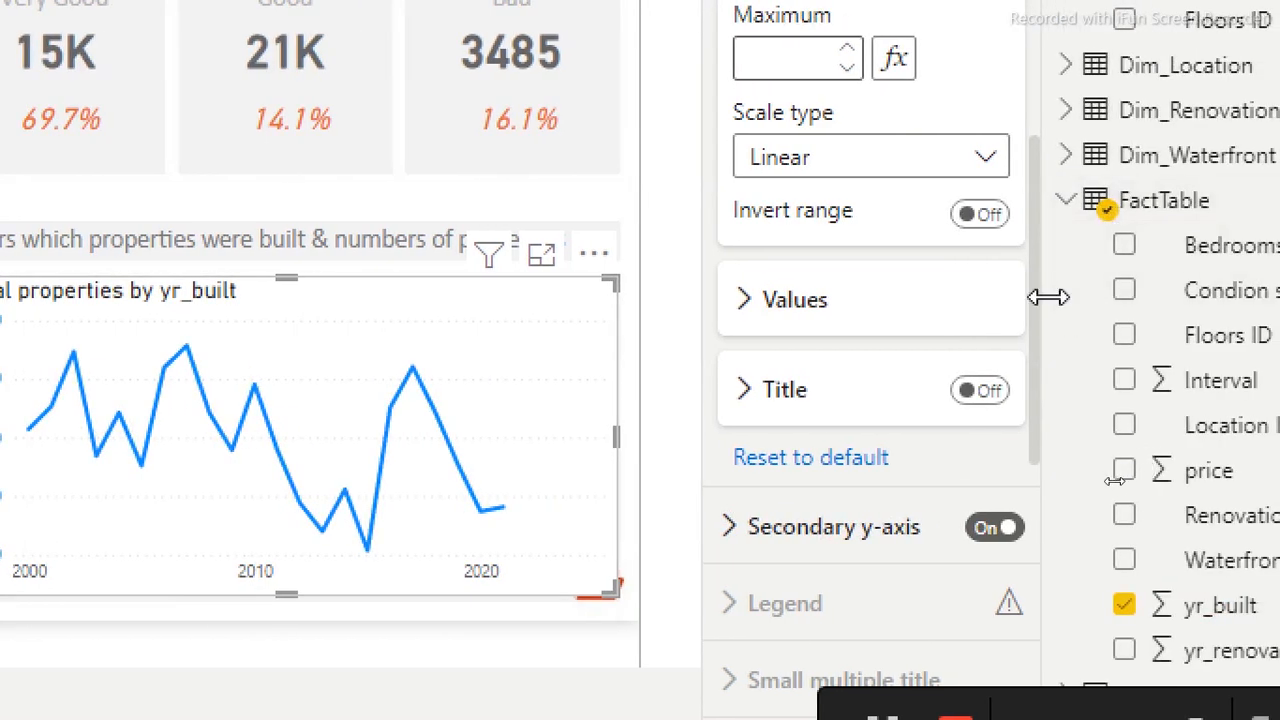
left_click_drag(1037, 325, 1060, 30)
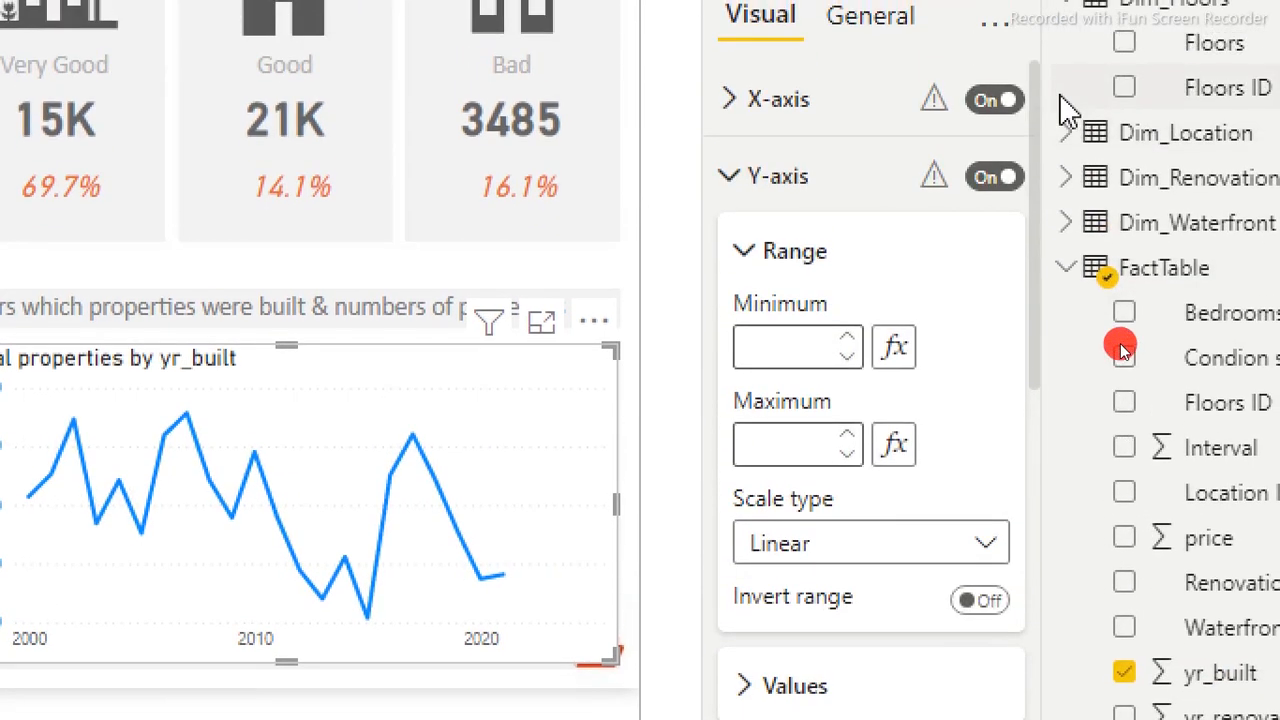
left_click(995, 178)
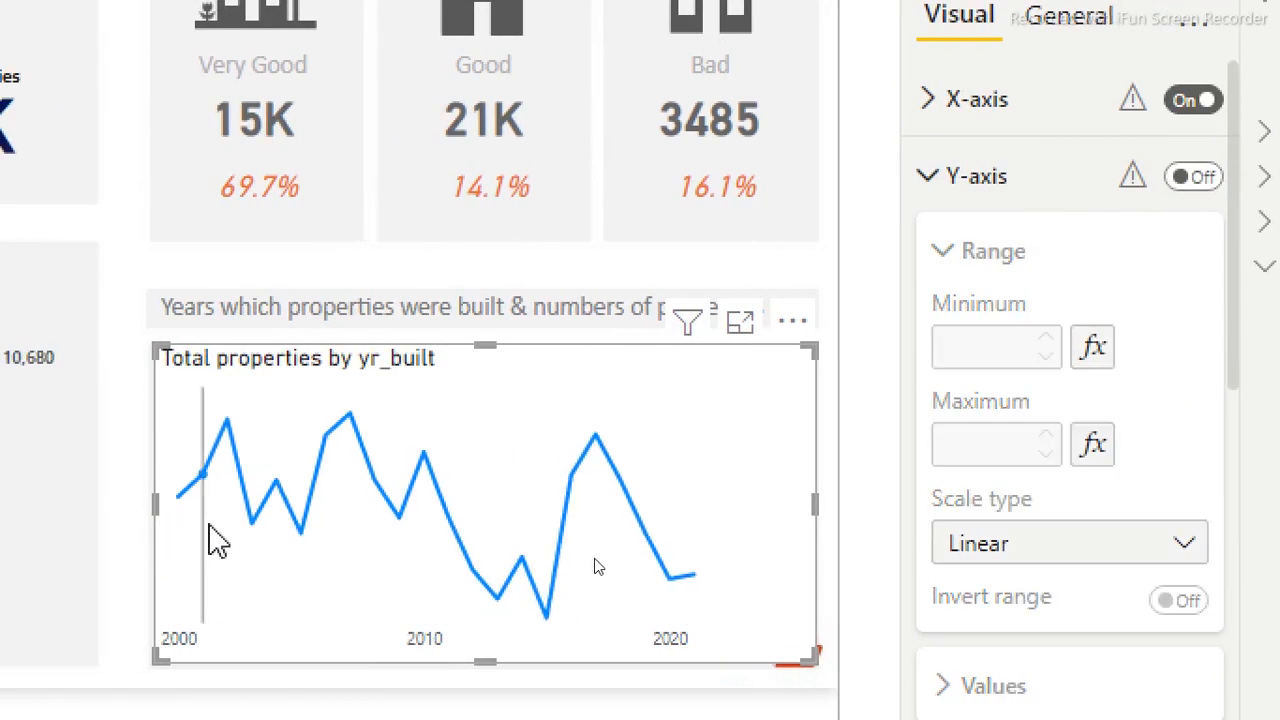
Make the X-axis value labels of the yr_built line chart bold
left_click(1055, 115)
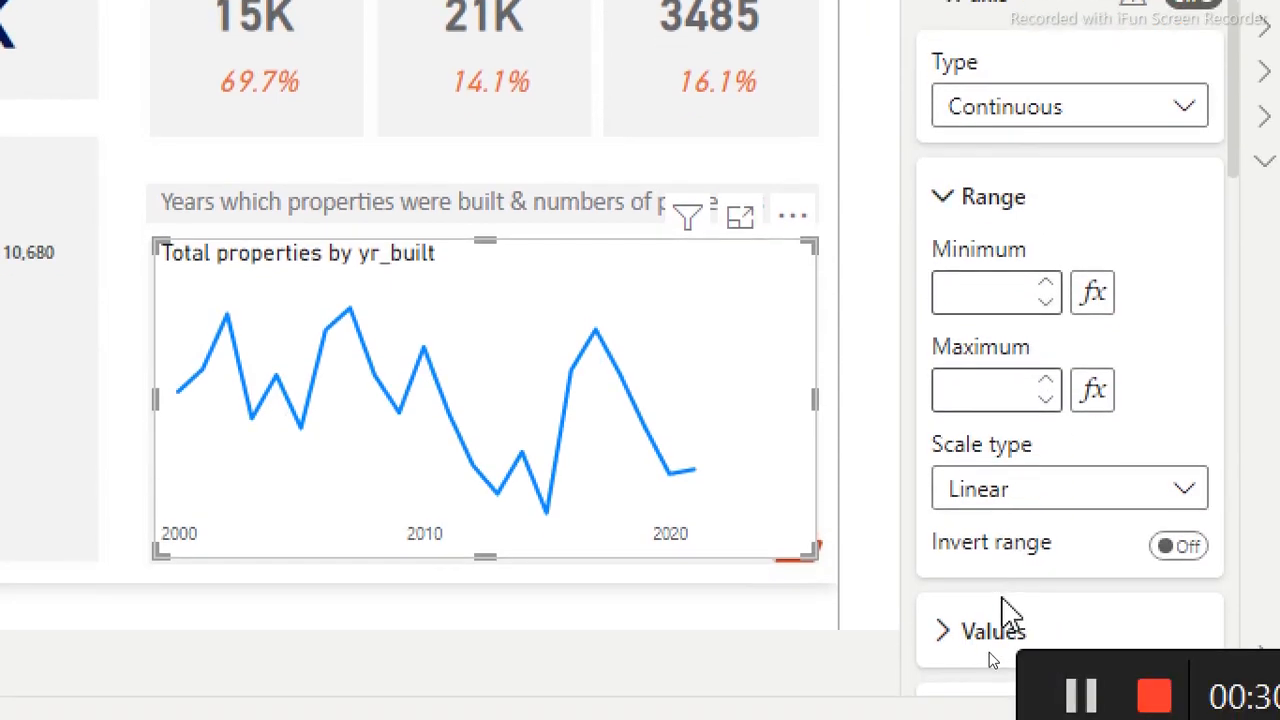
left_click(995, 630)
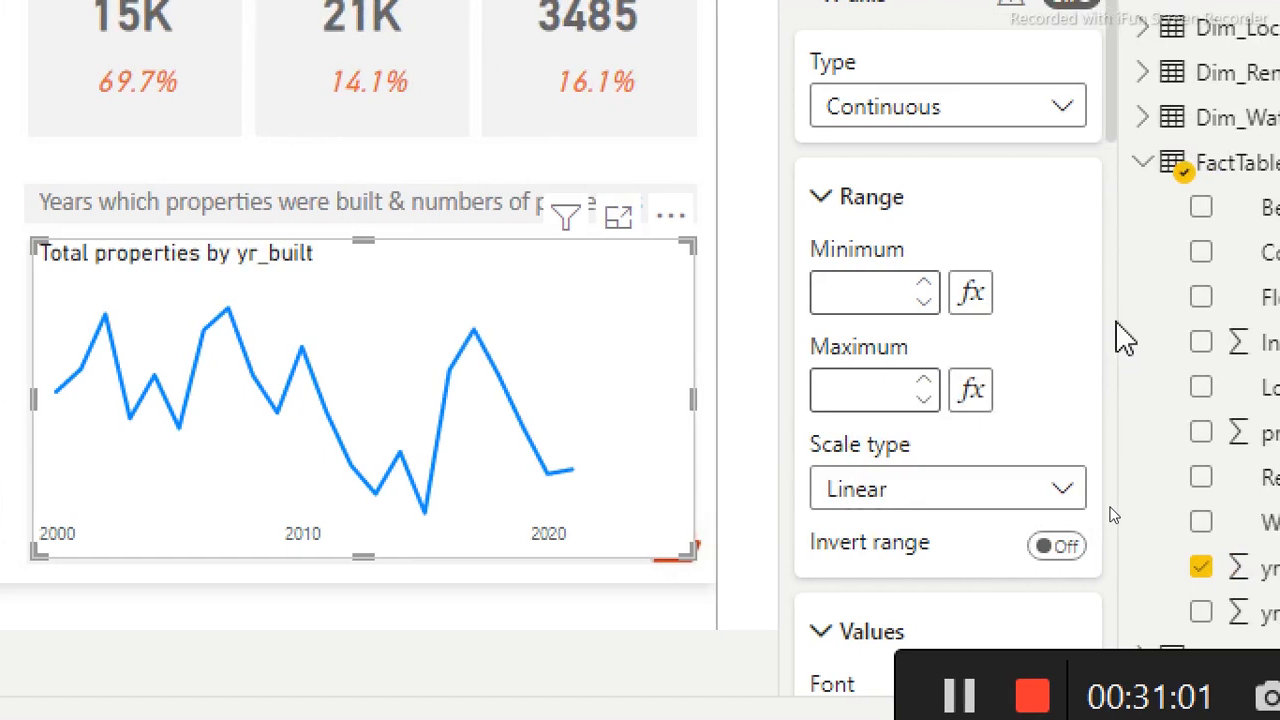
scroll(1105, 413, "down", 5)
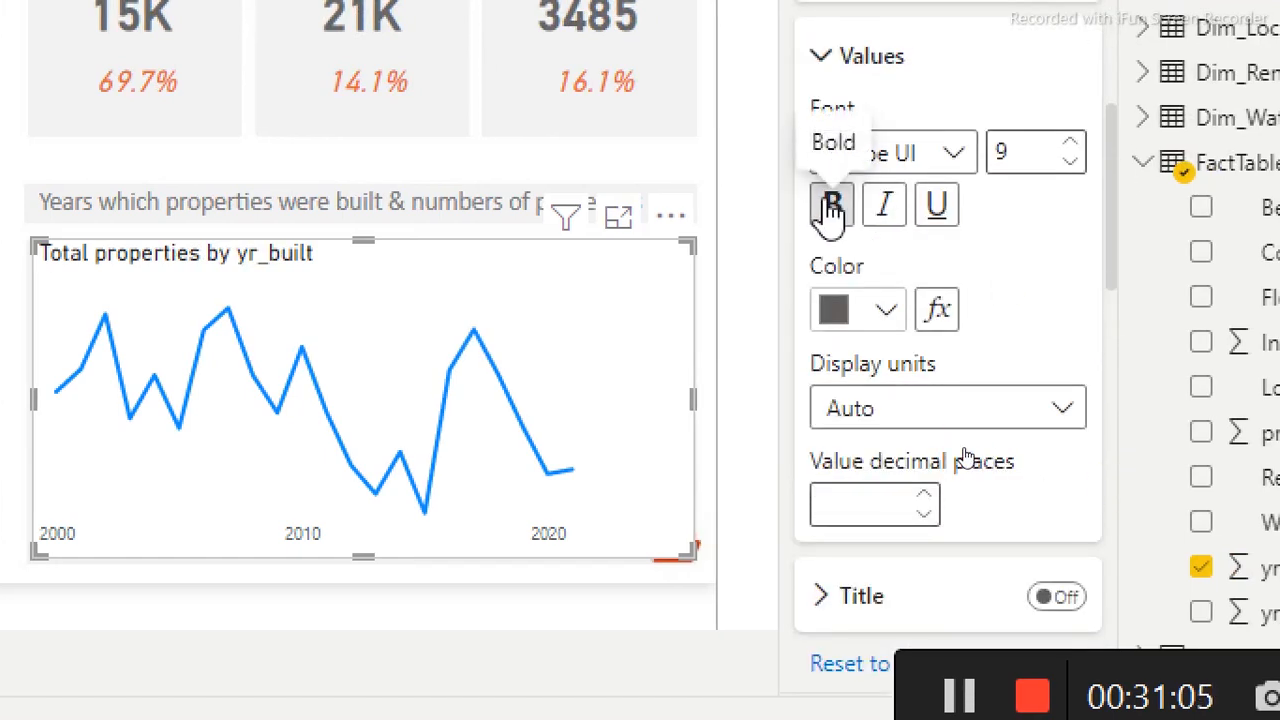
left_click(830, 207)
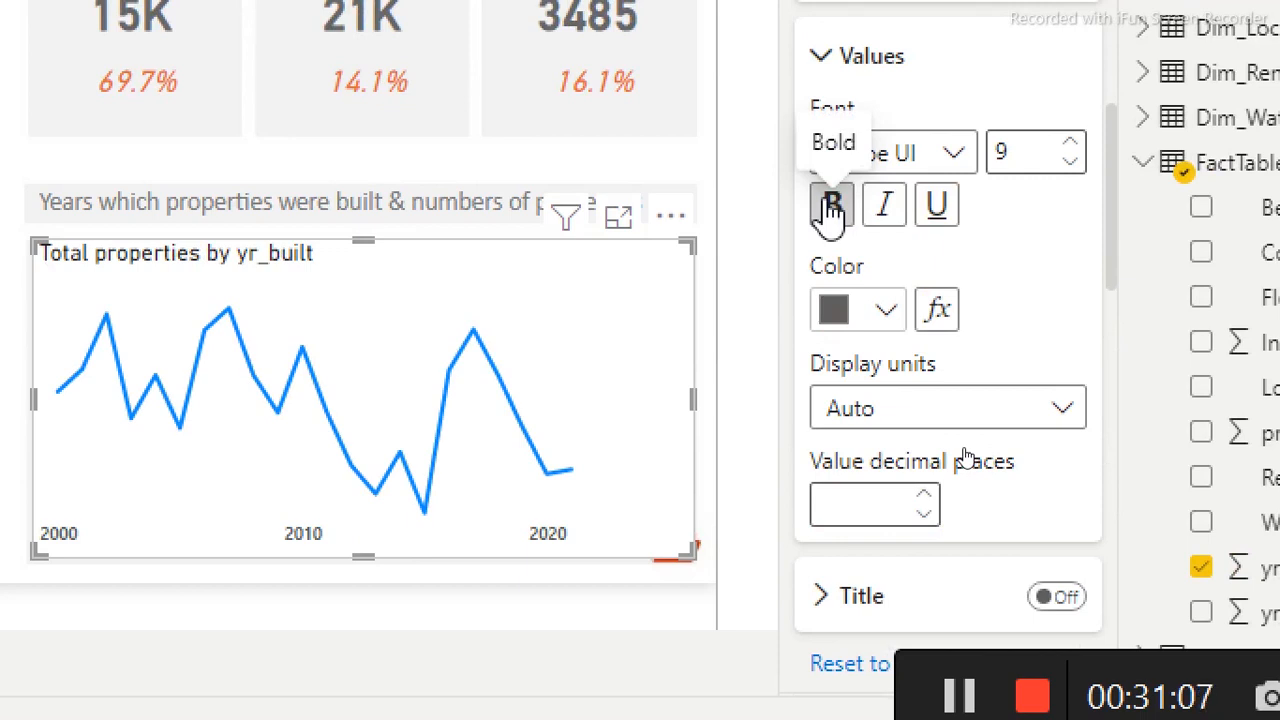
left_click(902, 66)
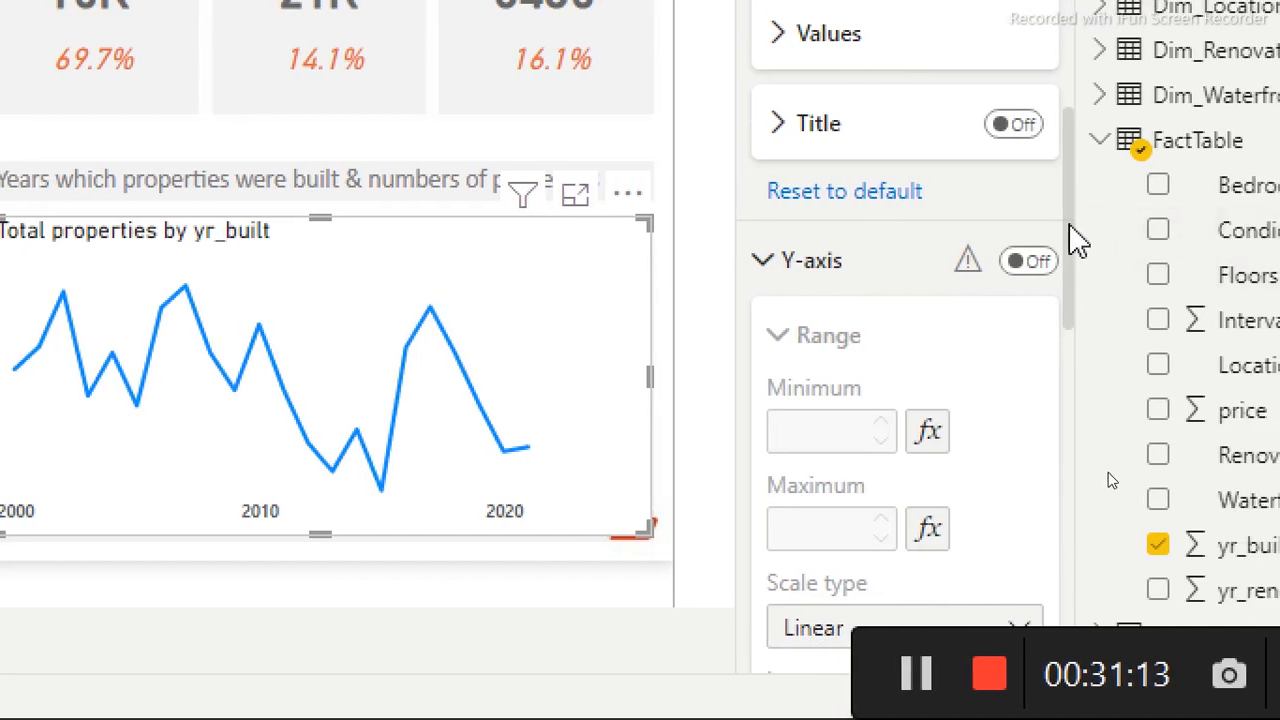
Set the line style of the yr_built chart to Dashed
left_click_drag(1068, 225, 1093, 716)
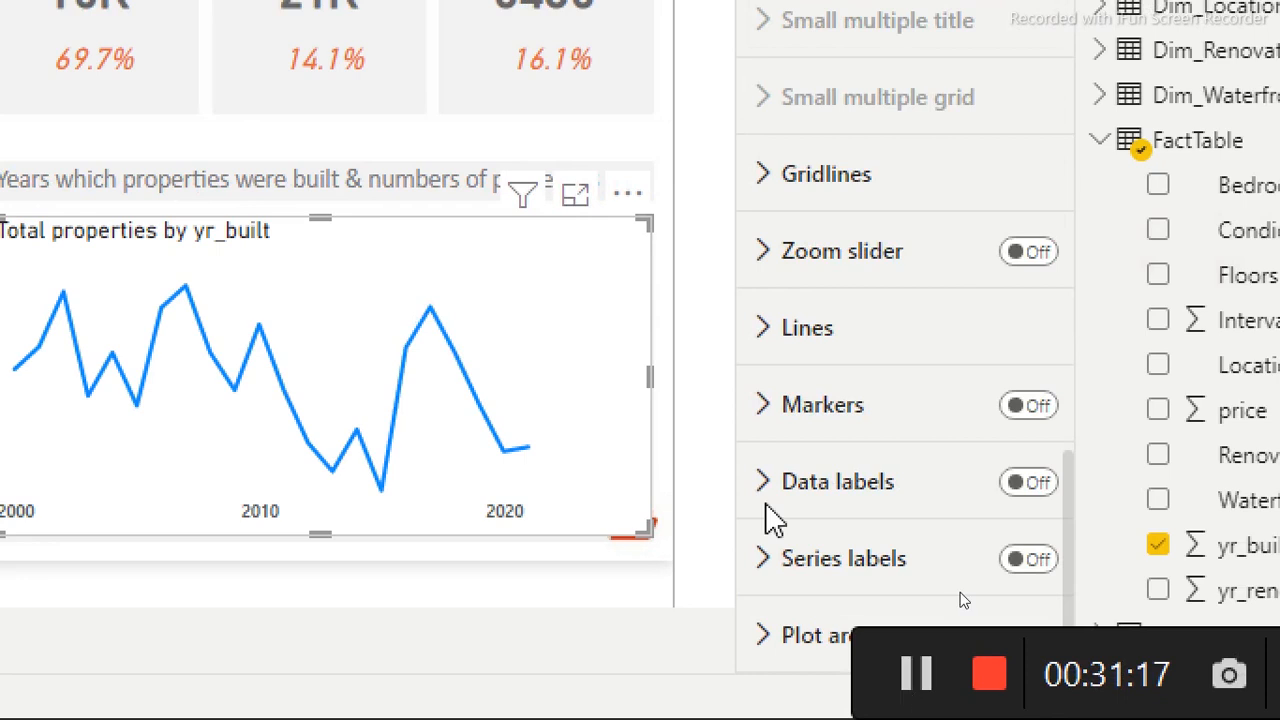
left_click(812, 334)
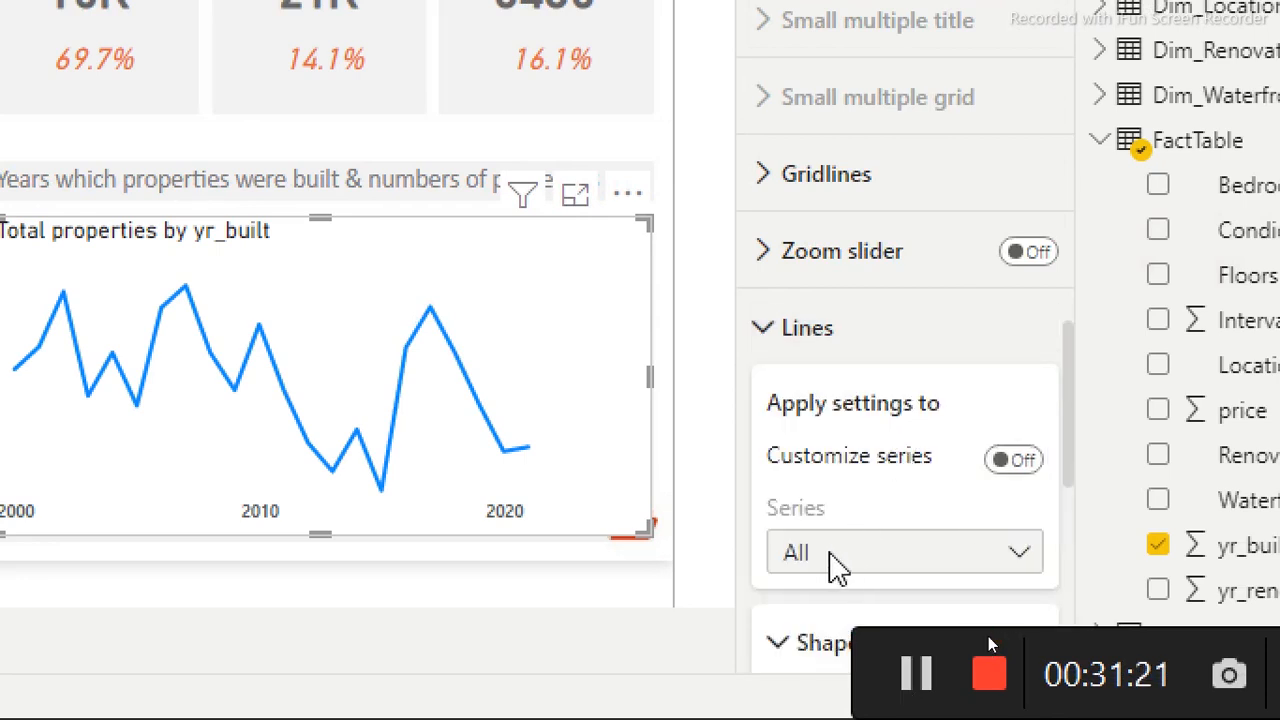
left_click_drag(1071, 392, 1069, 479)
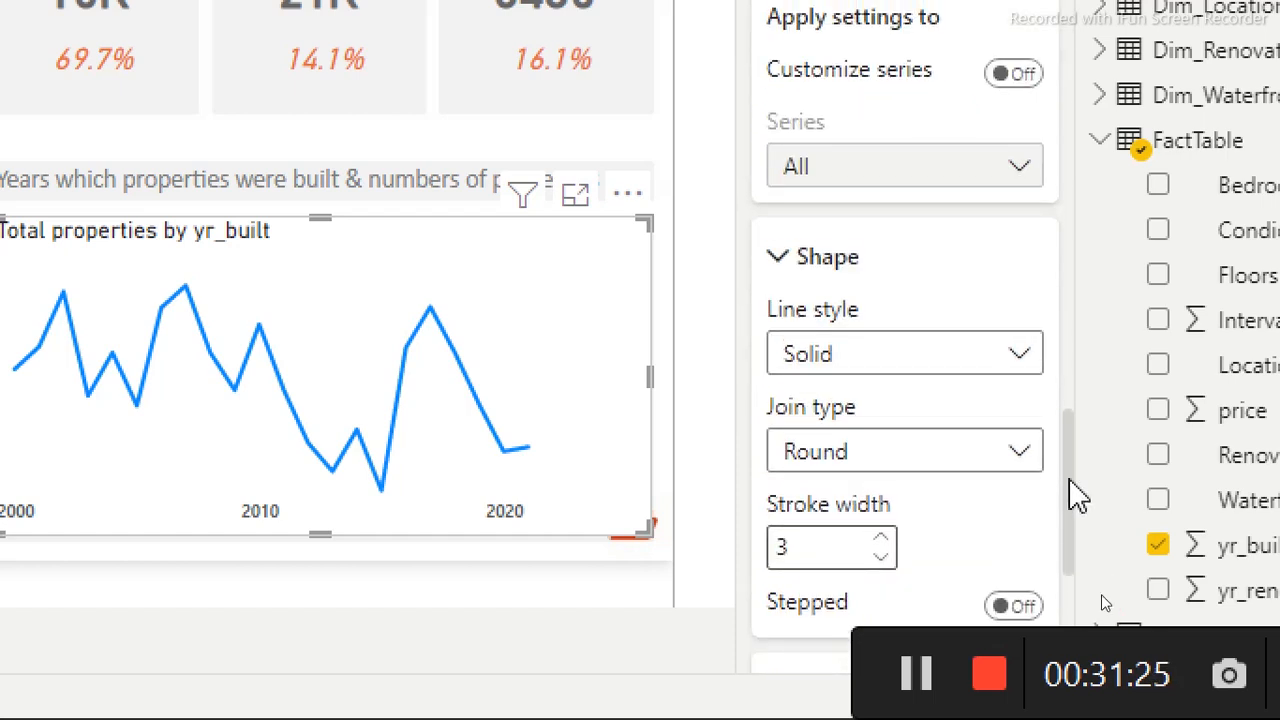
left_click(985, 356)
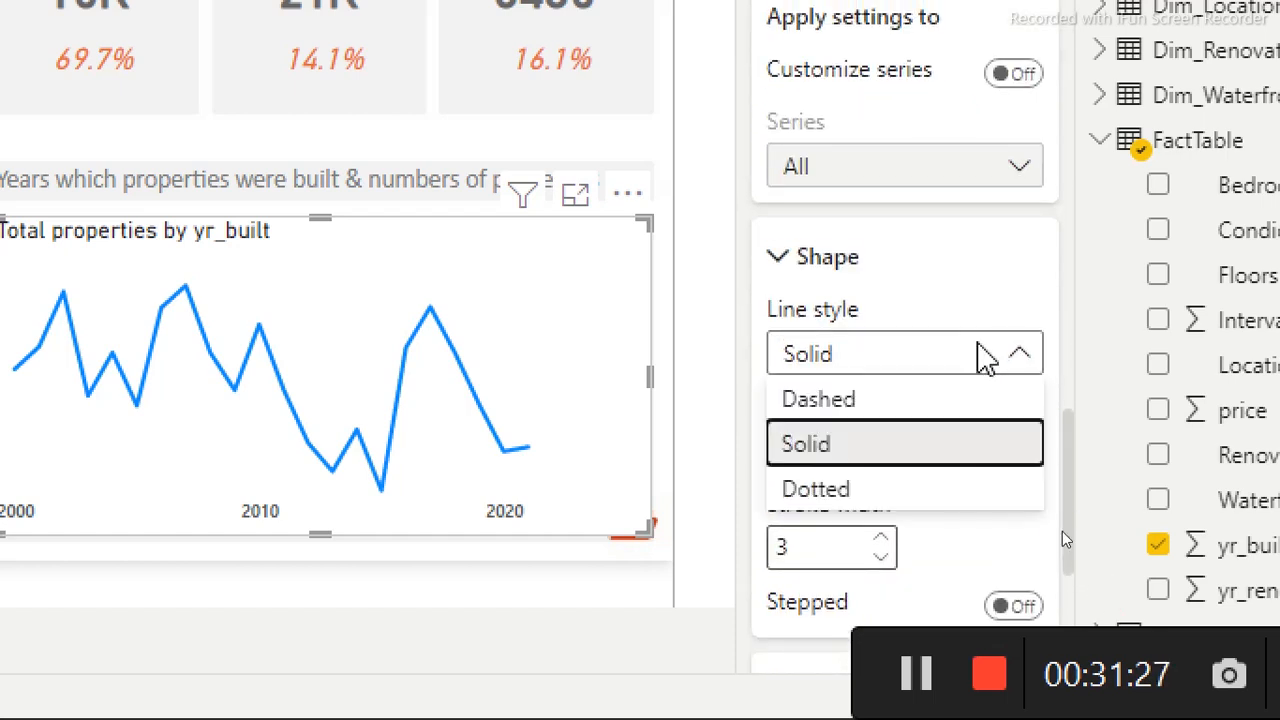
left_click(876, 399)
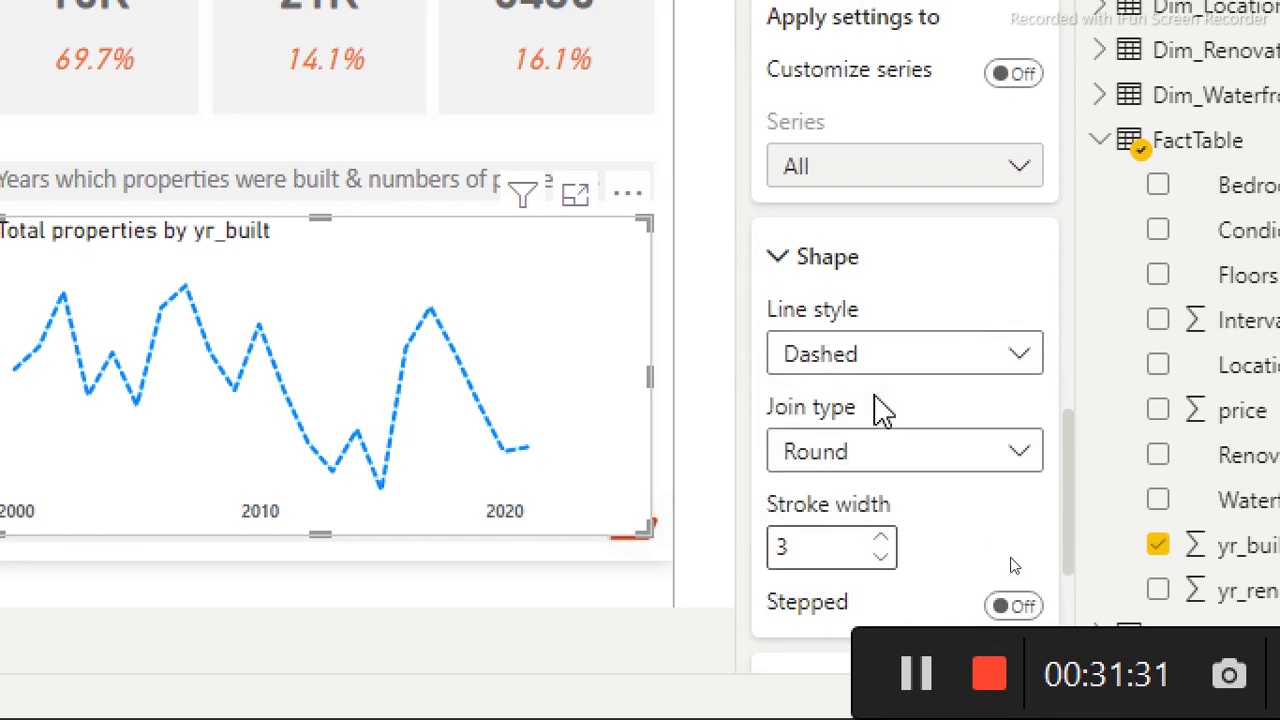
left_click(848, 258)
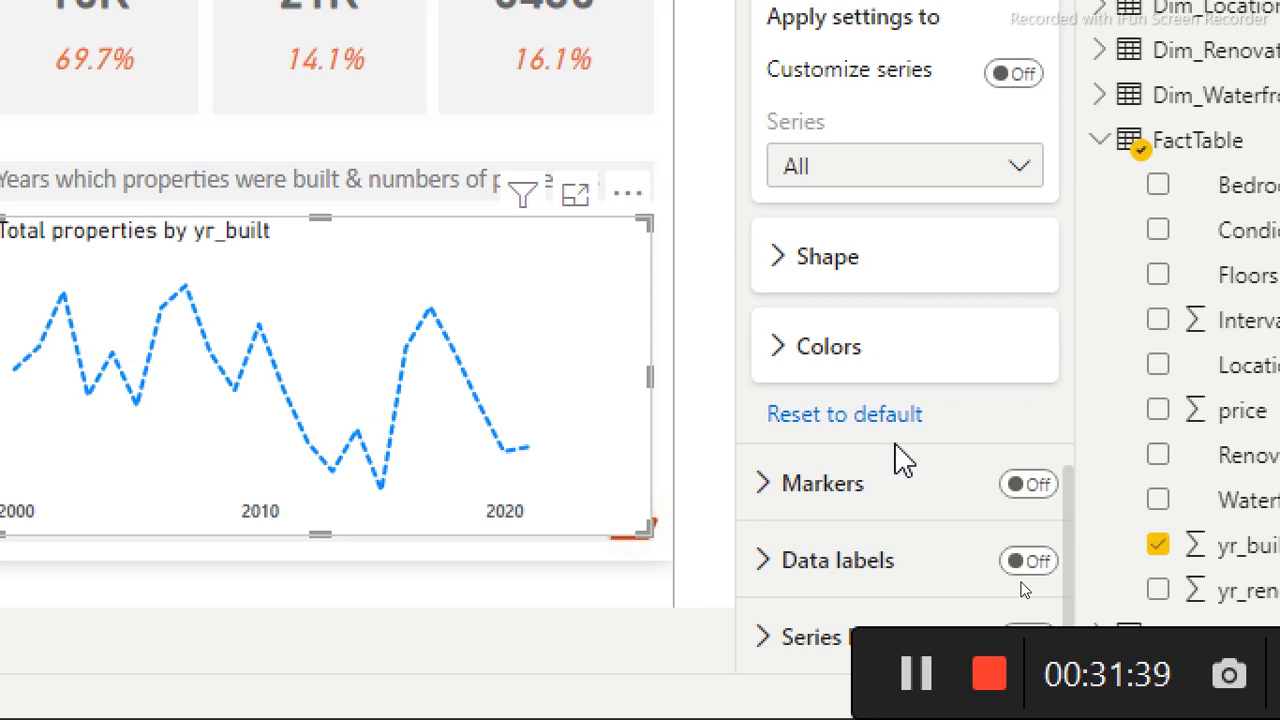
left_click(928, 100)
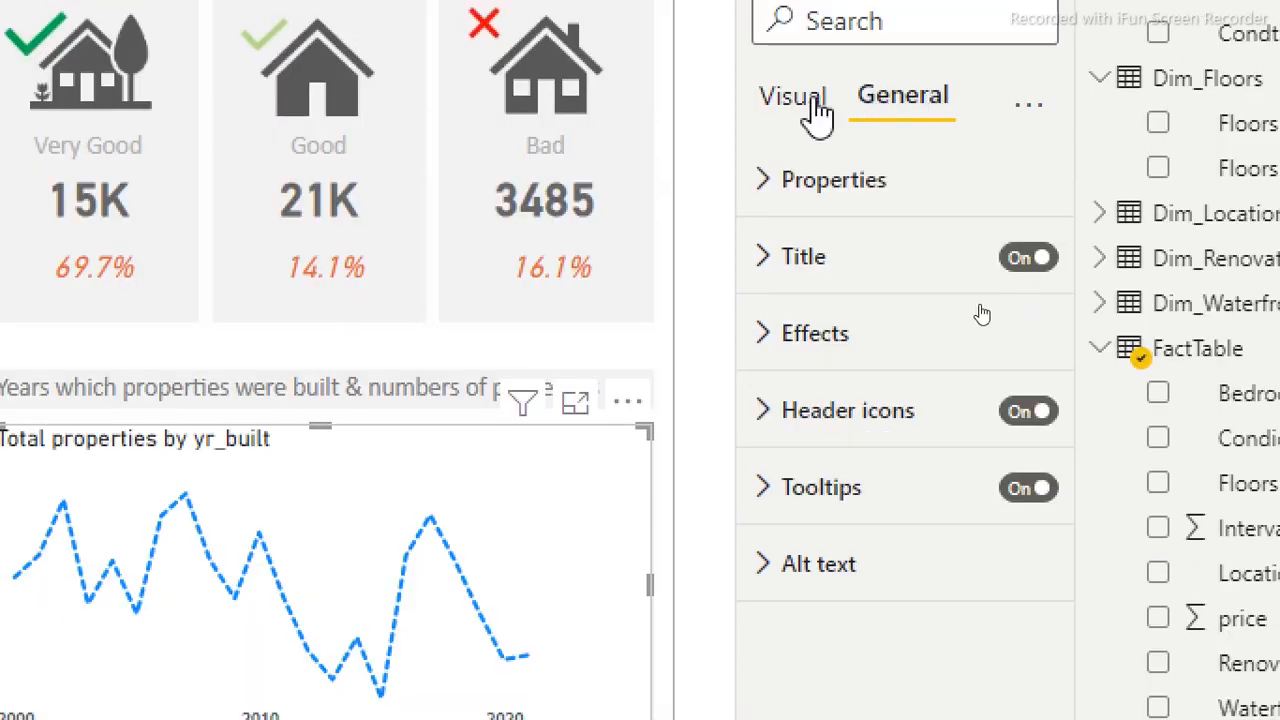
left_click(822, 108)
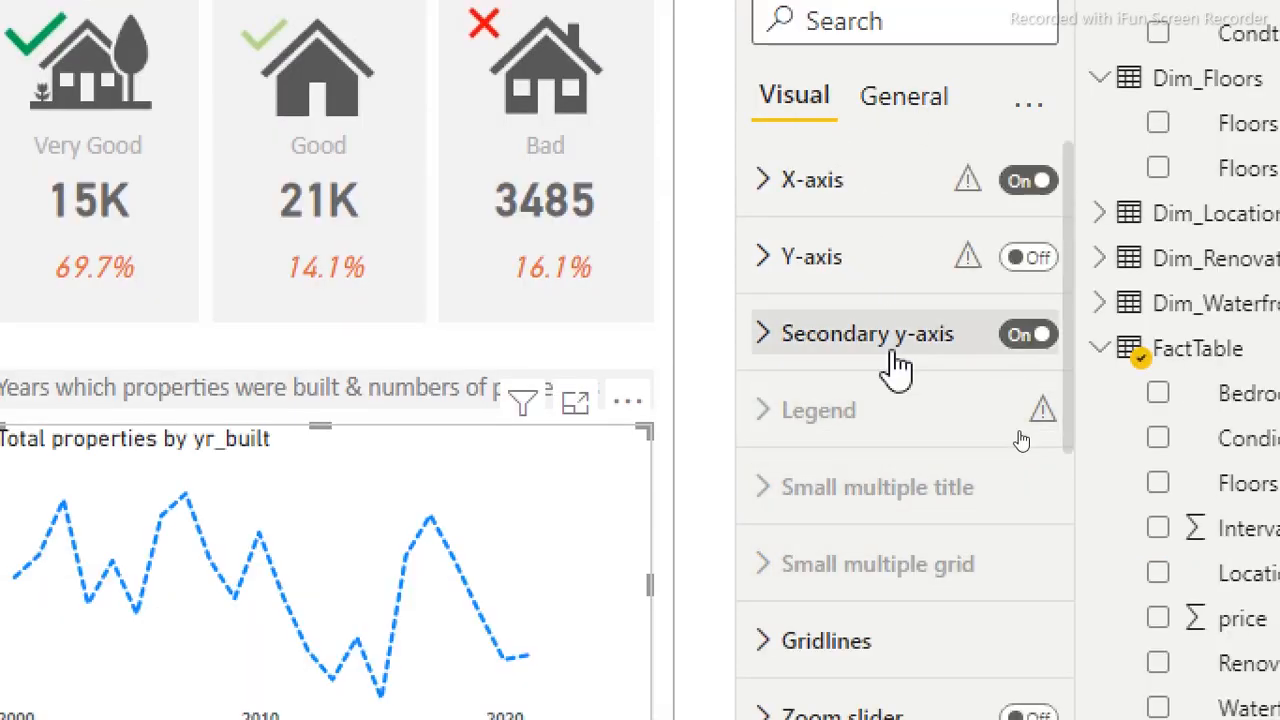
left_click(866, 272)
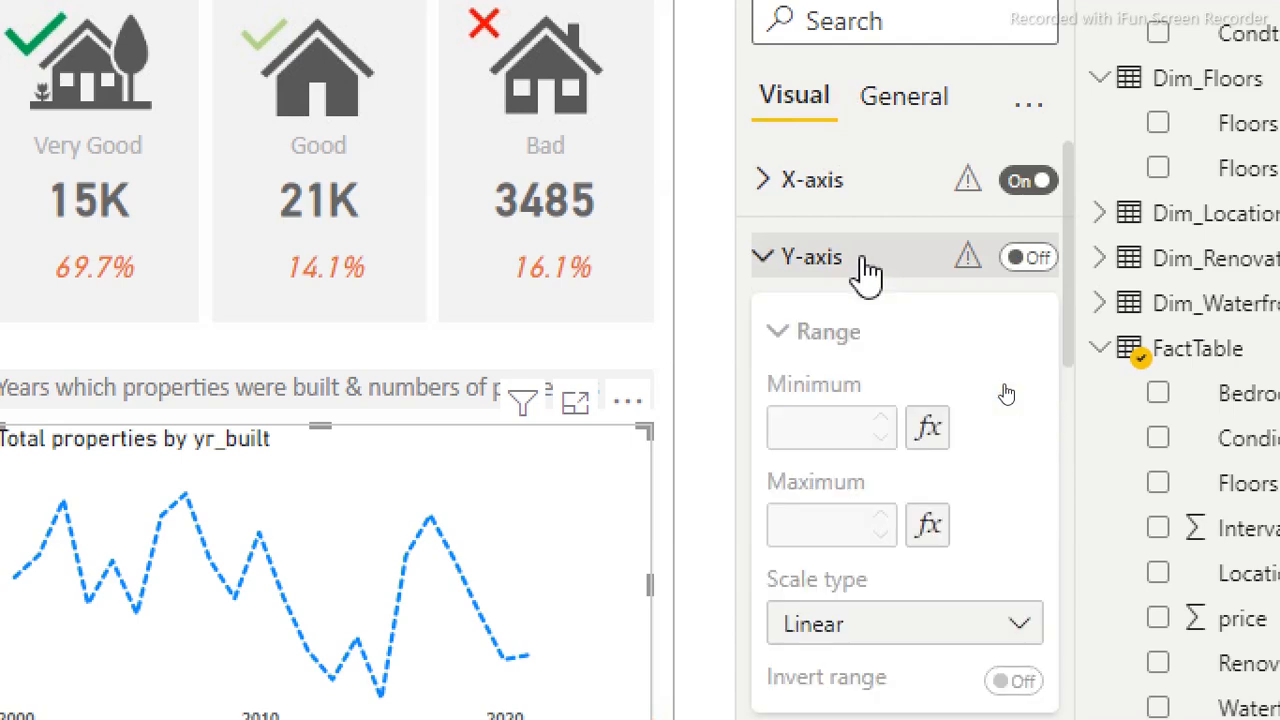
left_click(877, 268)
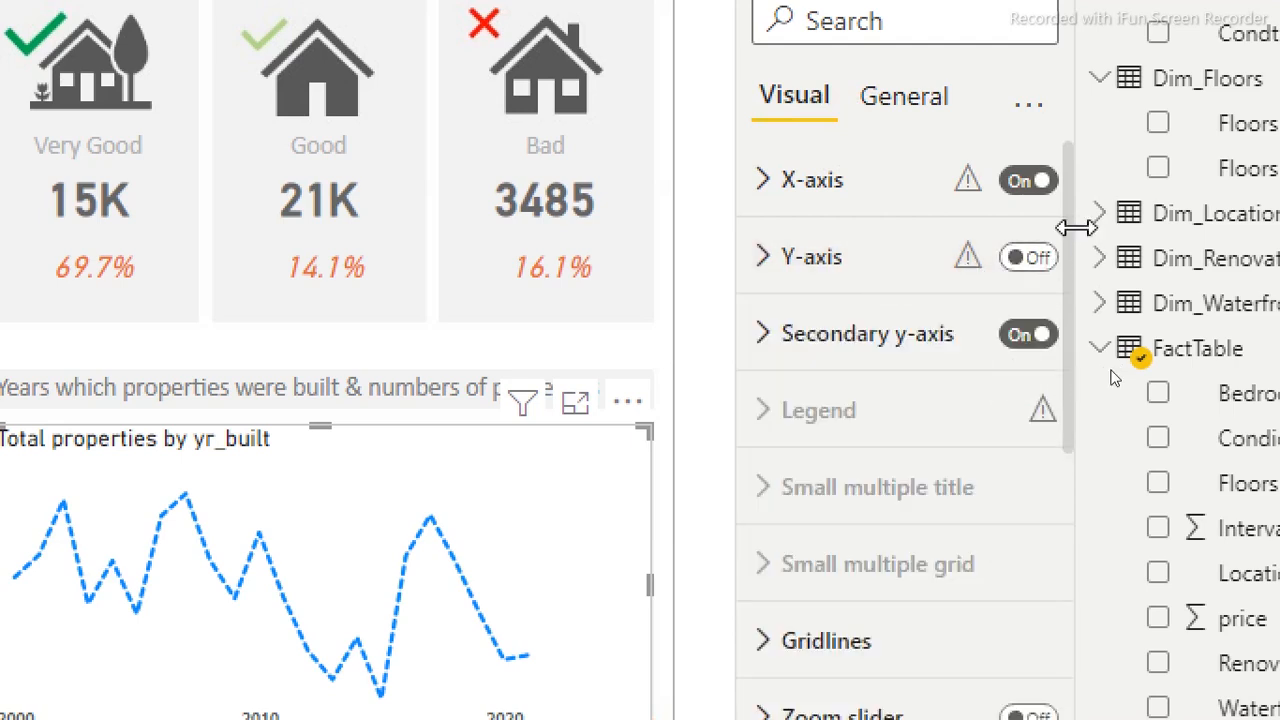
Enable Customize series for the chart's lines and color the Total properties line dark navy blue from the recent colors
left_click_drag(1078, 245, 1068, 440)
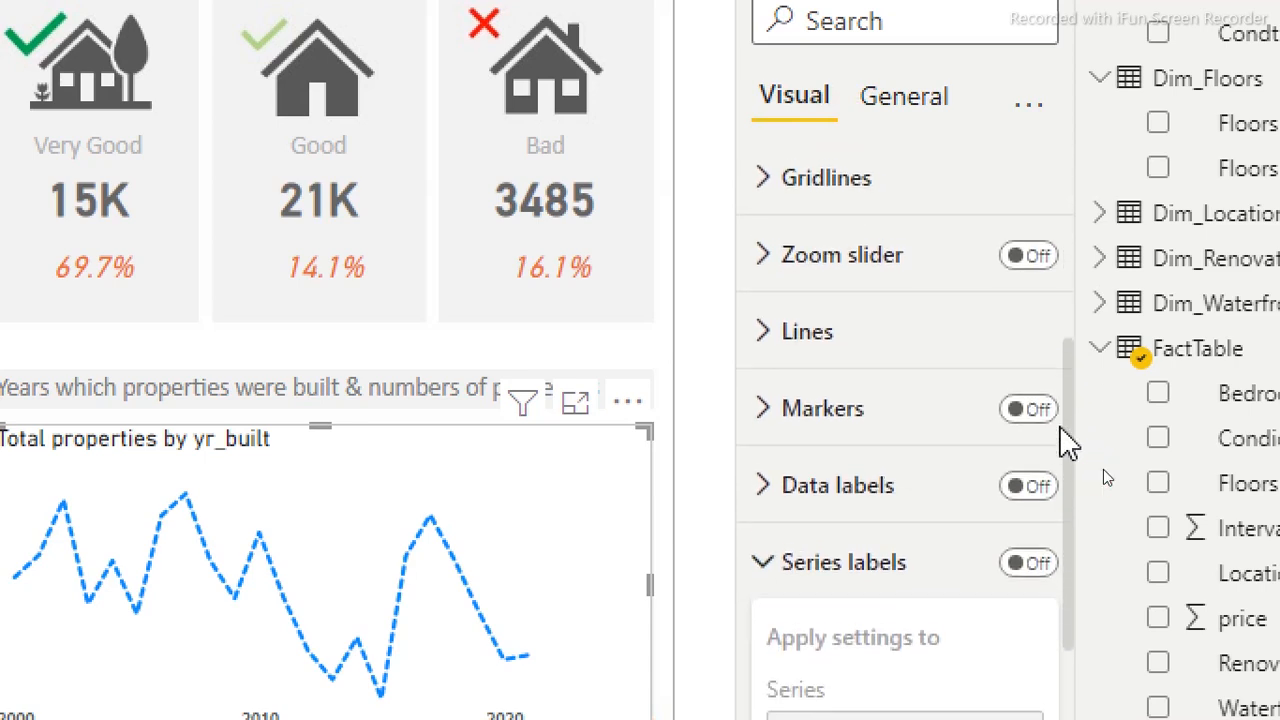
left_click(905, 325)
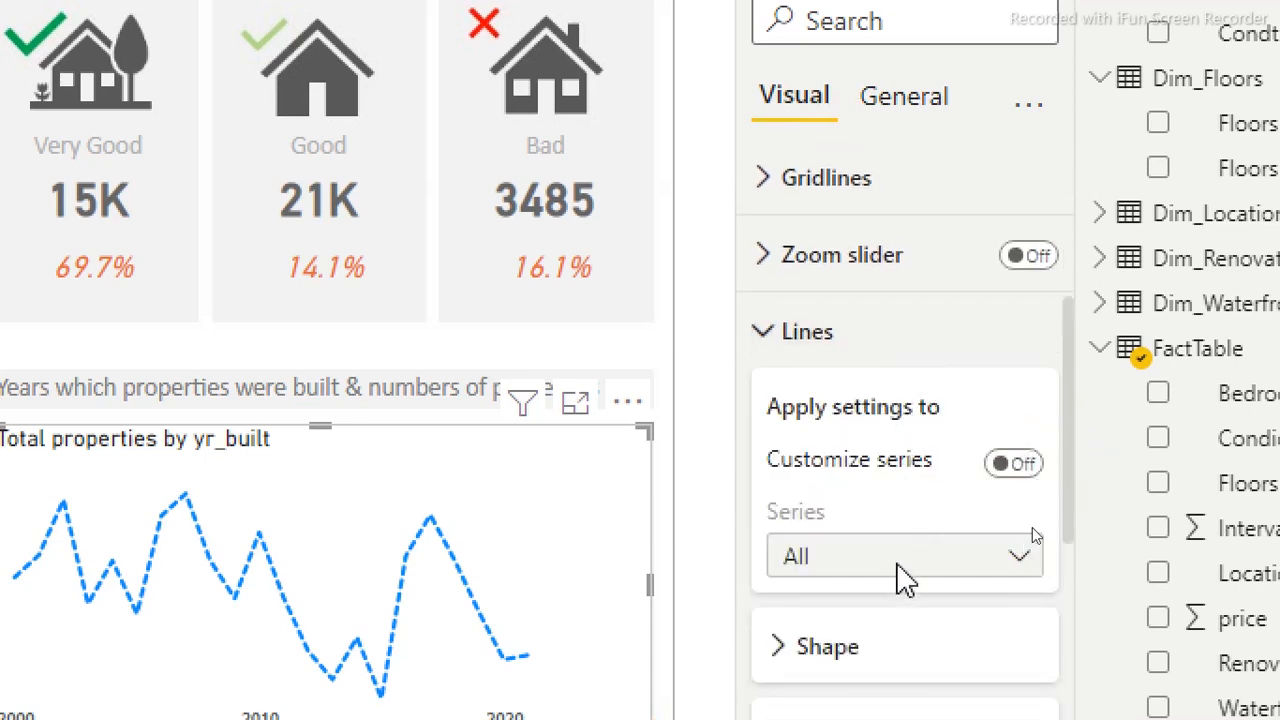
left_click(1014, 464)
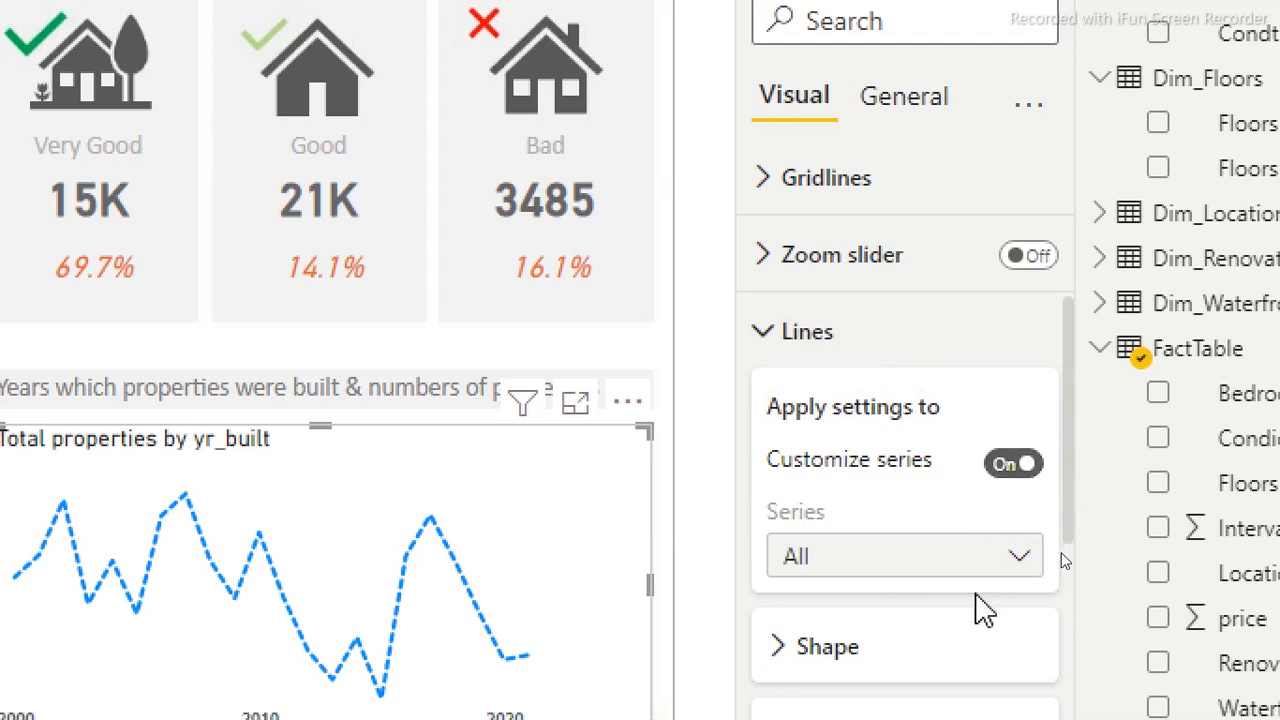
left_click_drag(1069, 436, 1076, 532)
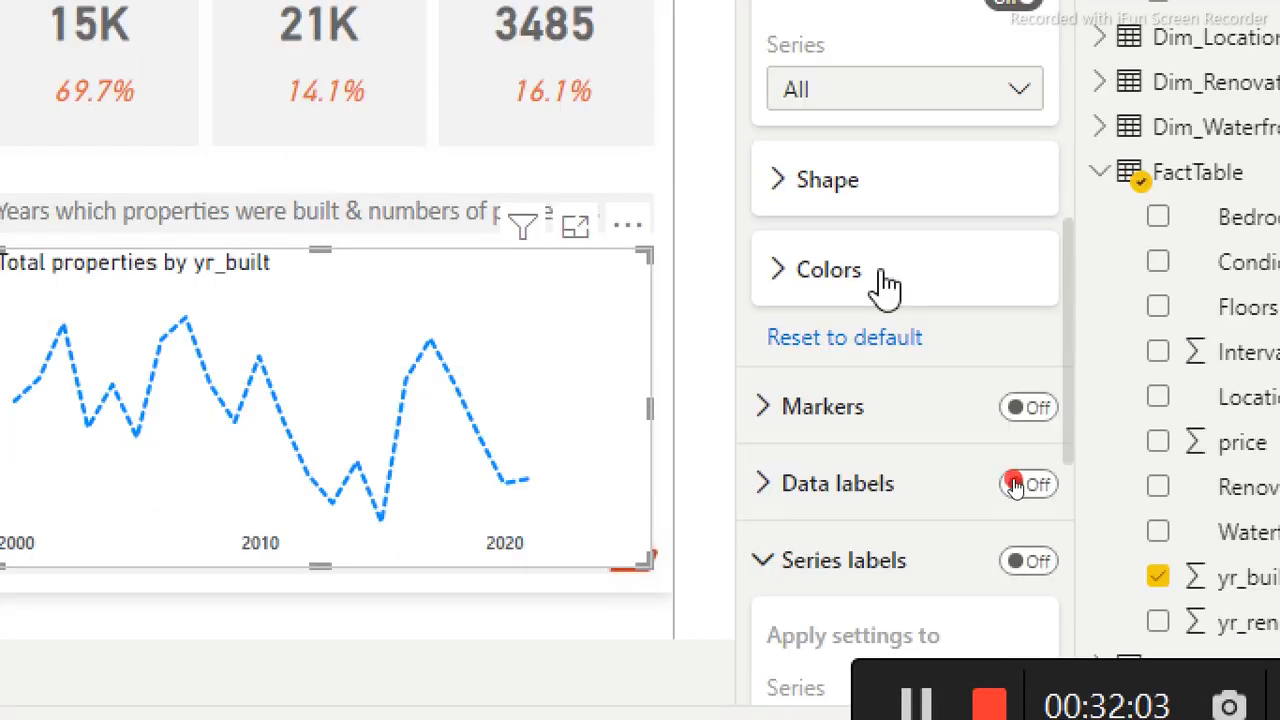
left_click(885, 285)
left_click(843, 370)
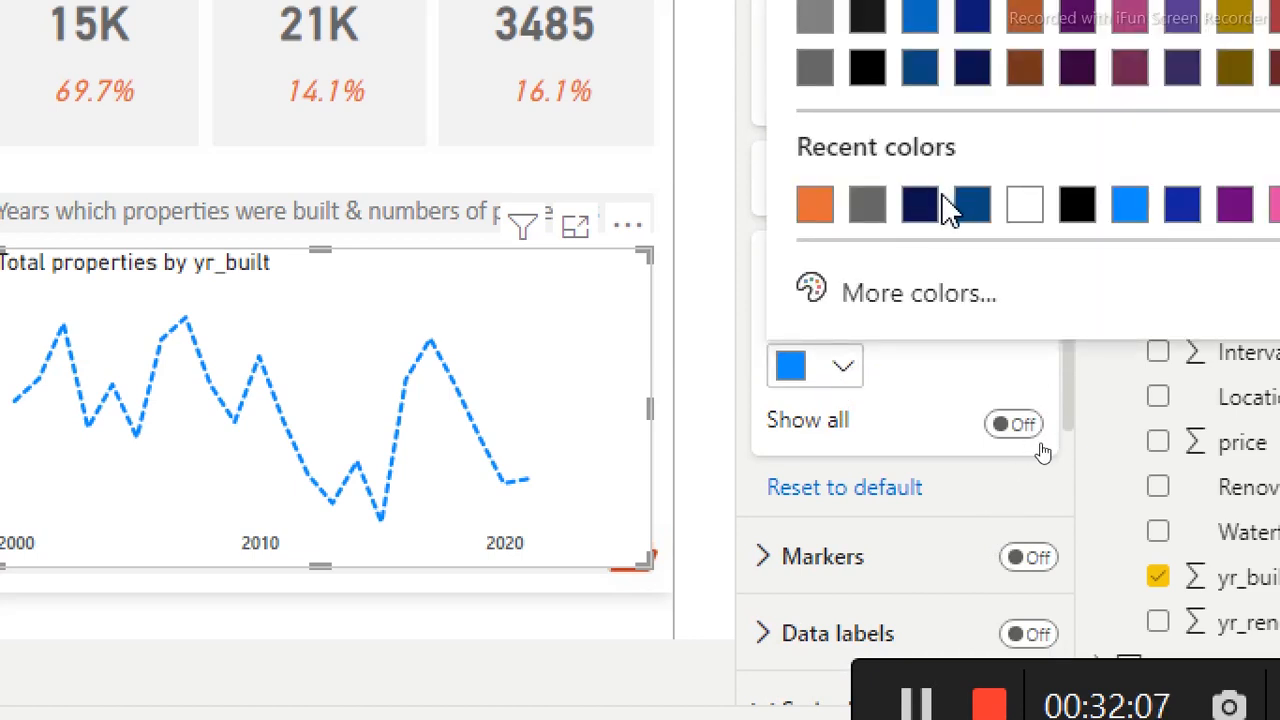
left_click(920, 205)
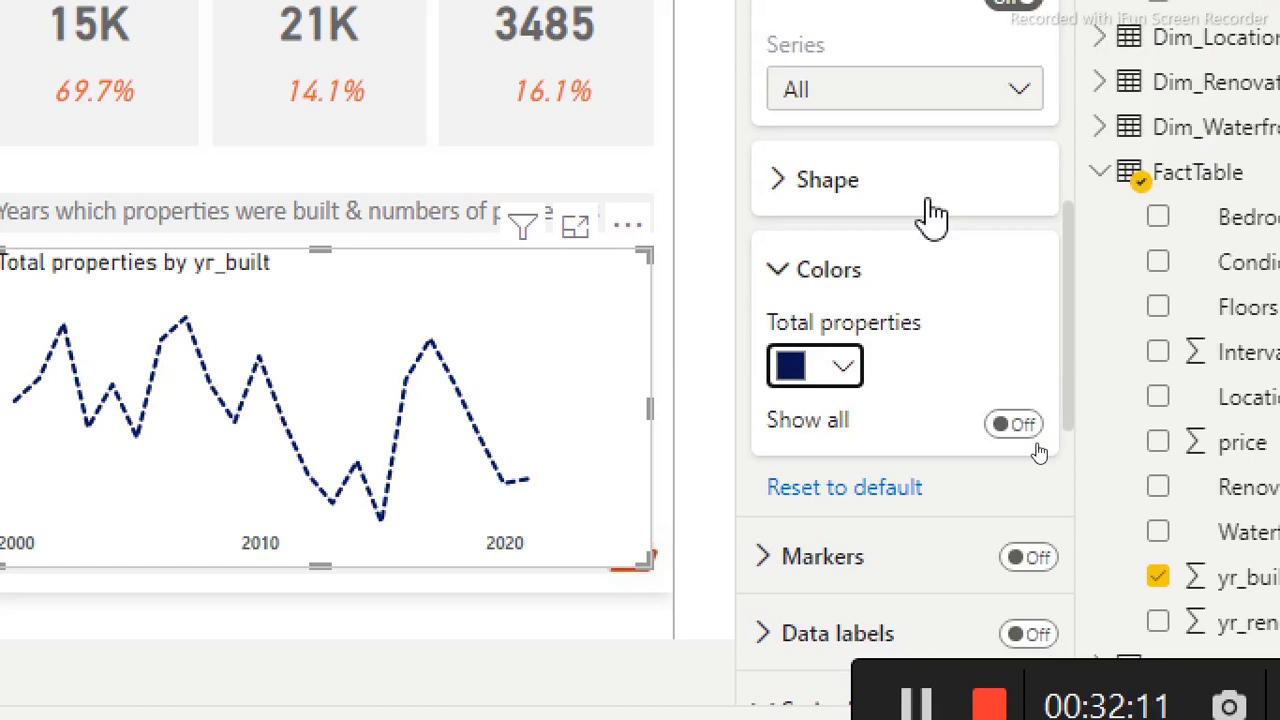
Set the join type of the dashed line to Bevel
left_click(797, 190)
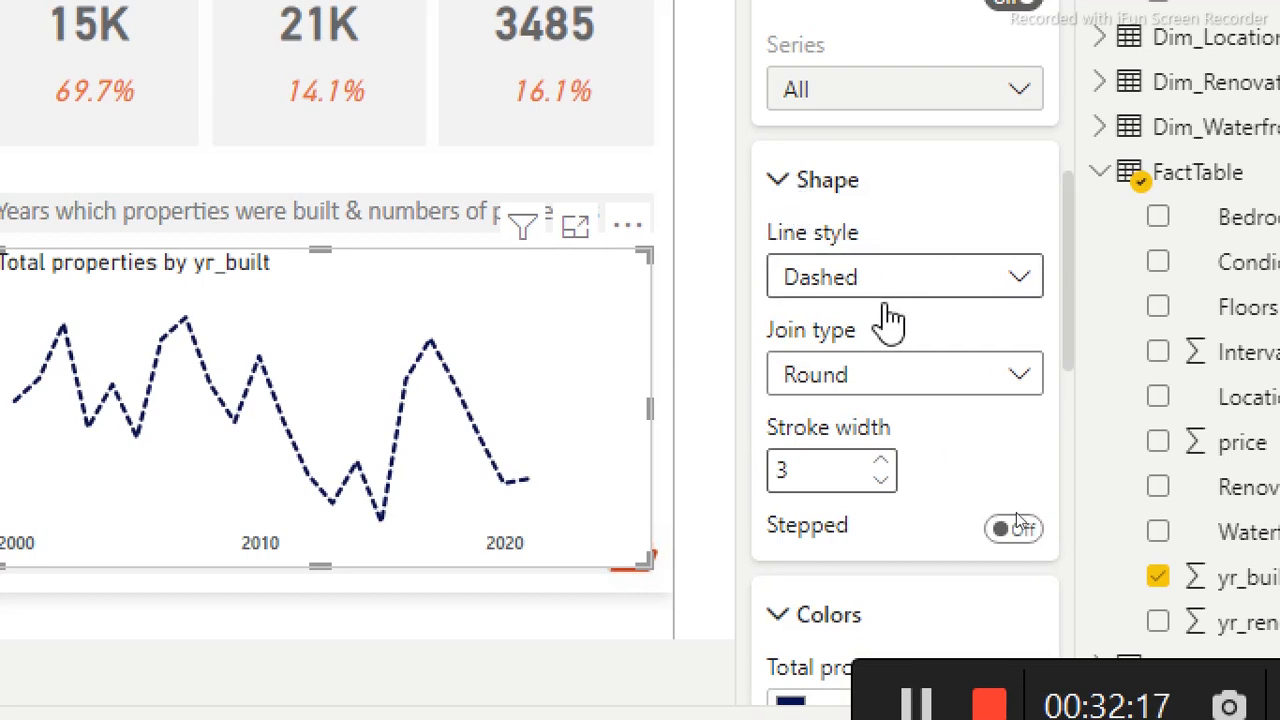
left_click(888, 380)
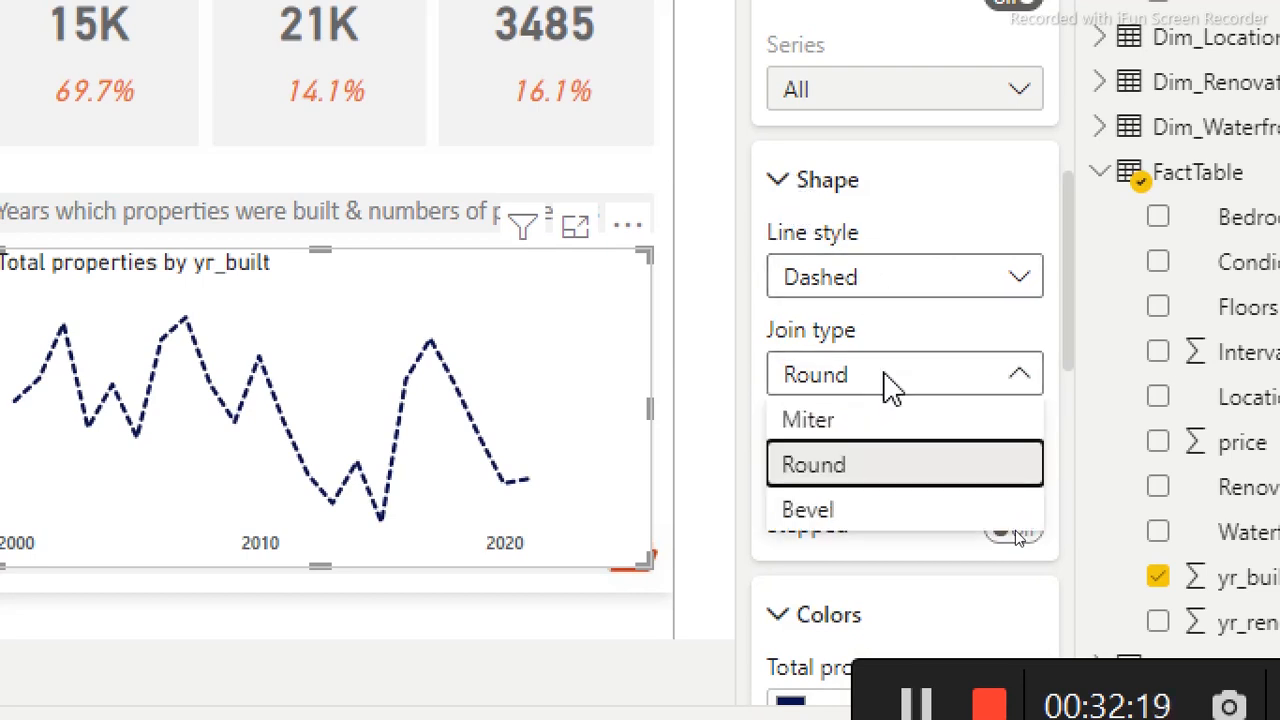
left_click(833, 511)
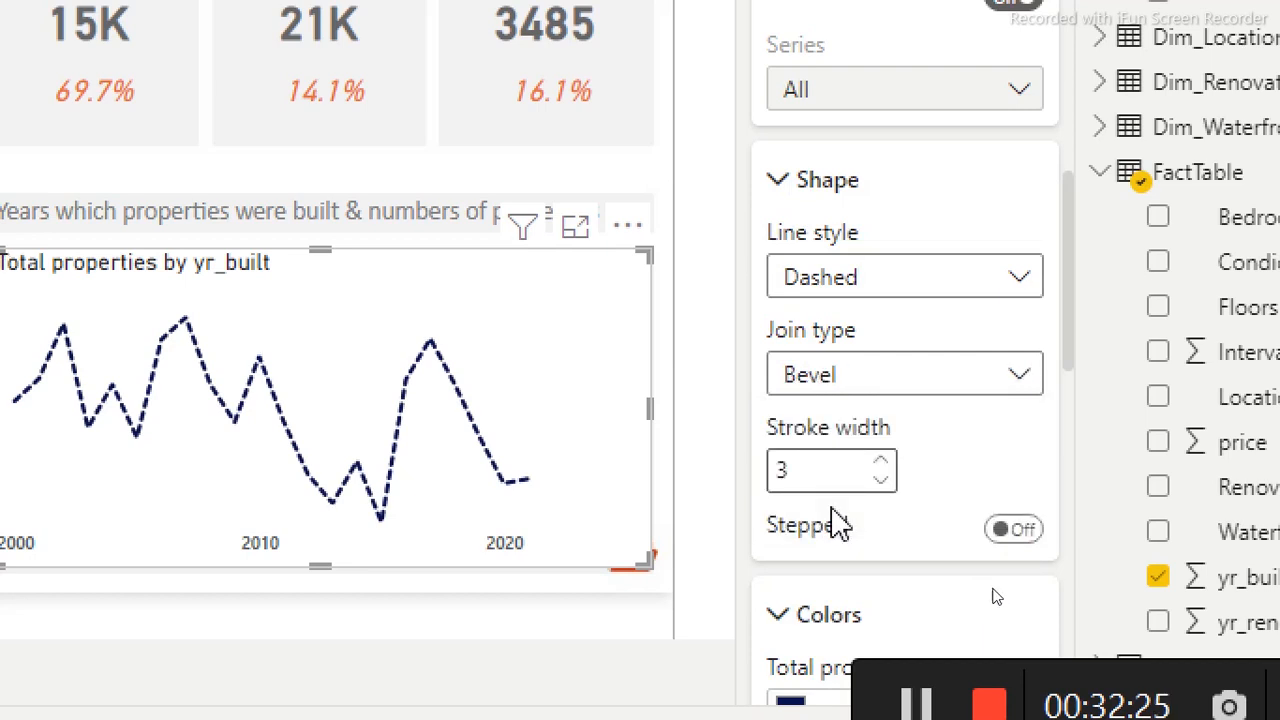
left_click(860, 290)
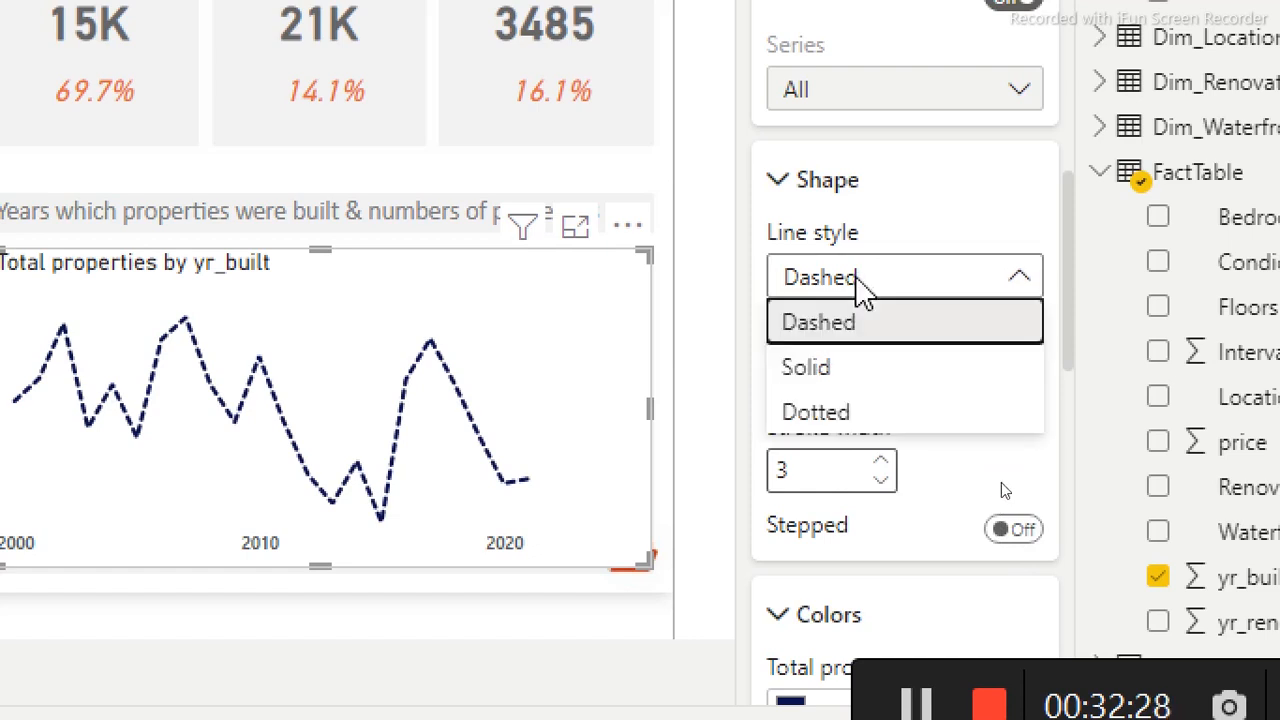
left_click(820, 195)
left_click(820, 190)
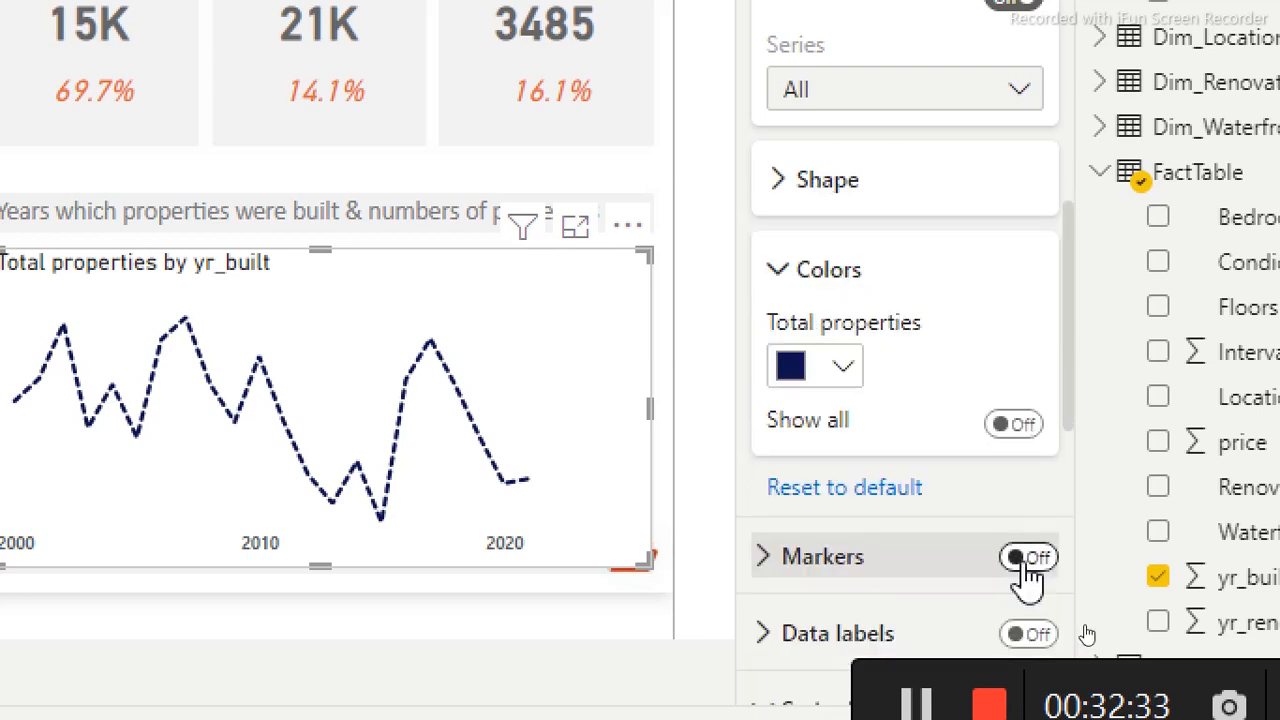
Turn on markers for the line chart and color them orange from the recent colors
left_click(1024, 563)
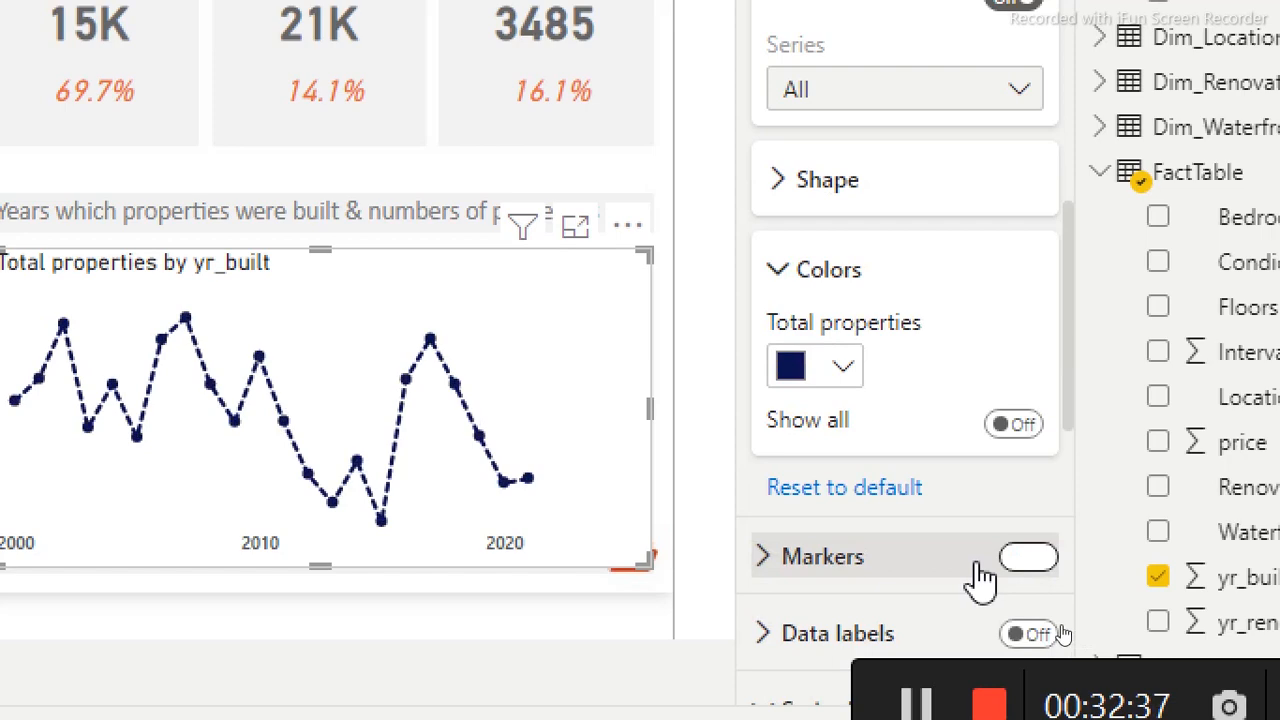
left_click(935, 570)
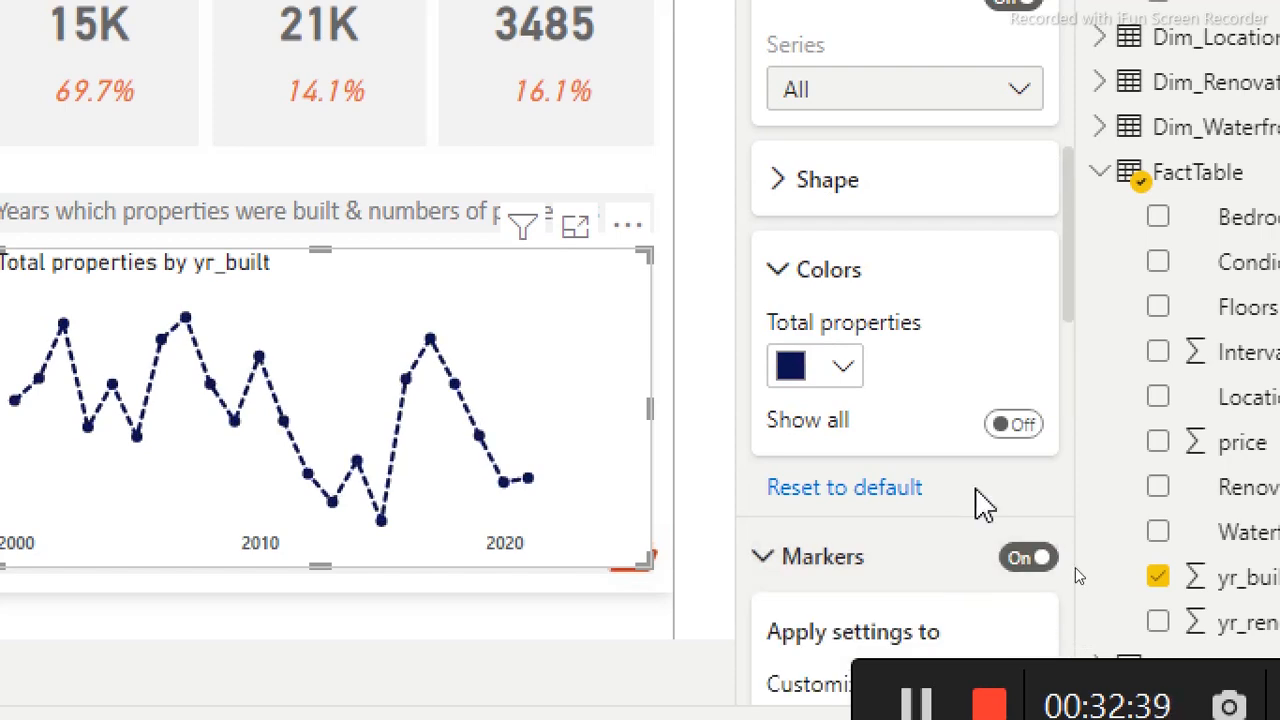
scroll(1078, 365, "down", 1)
left_click_drag(1070, 348, 1072, 450)
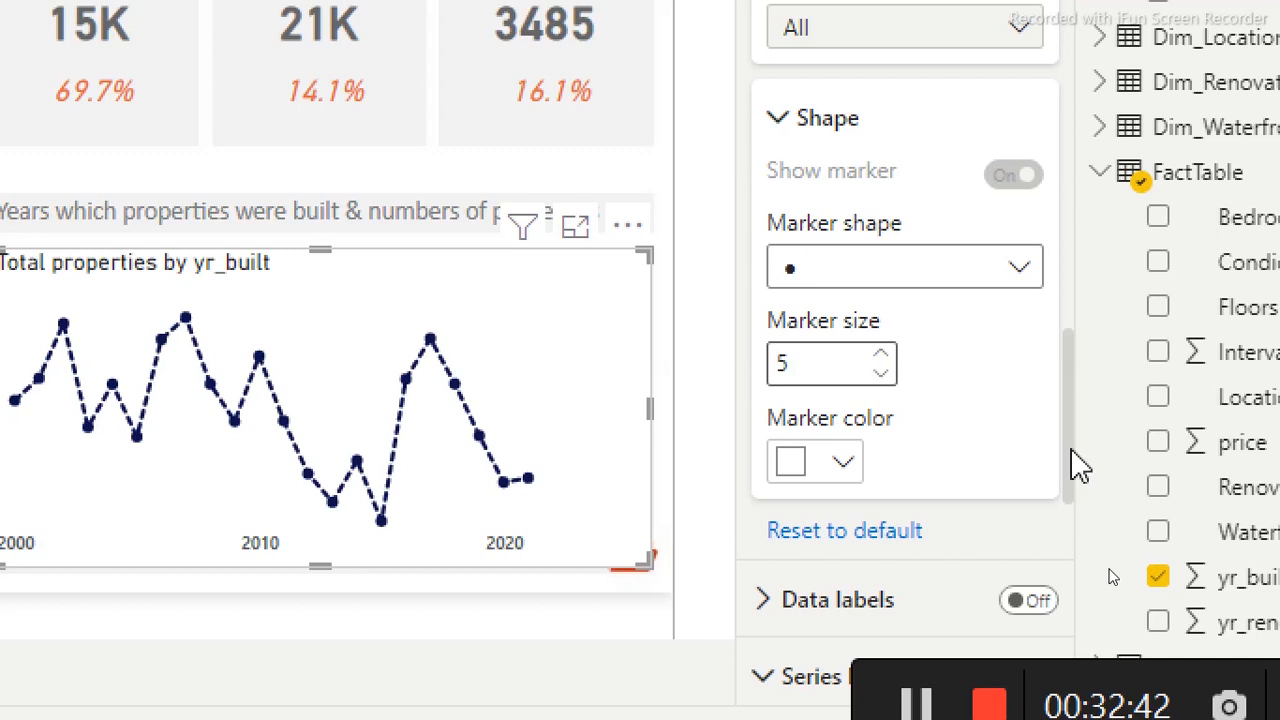
left_click(842, 468)
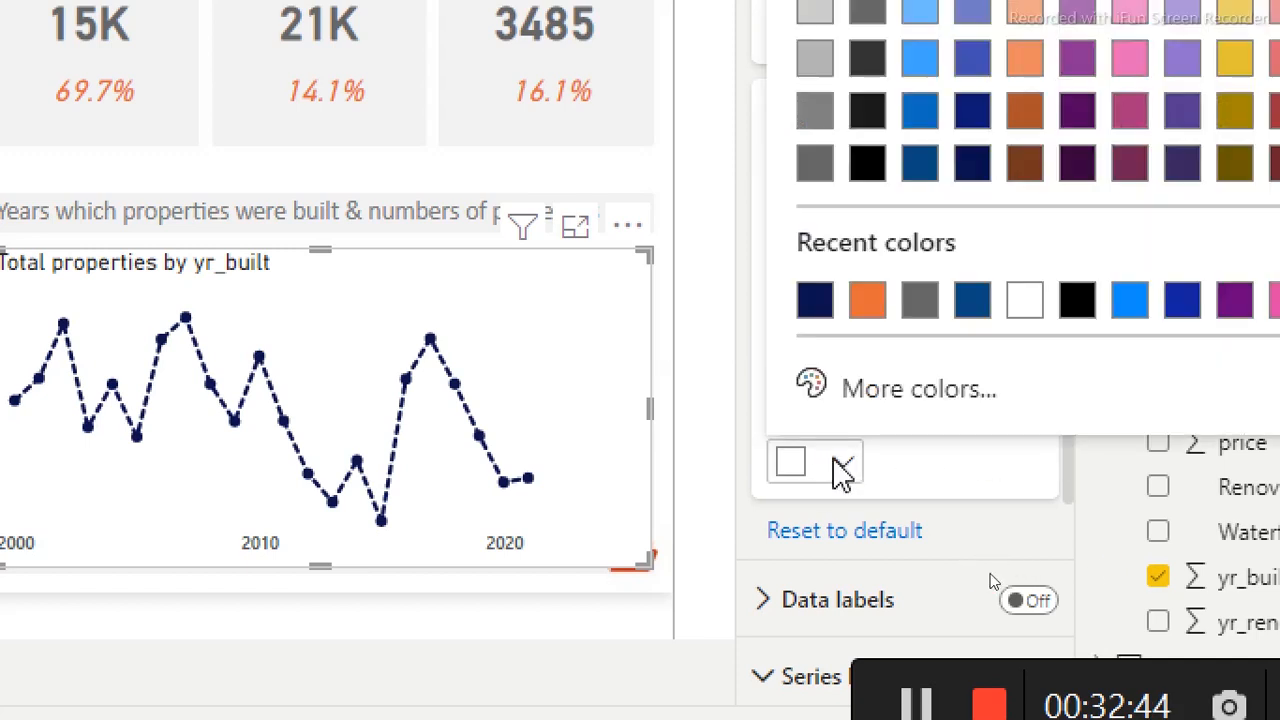
left_click(866, 302)
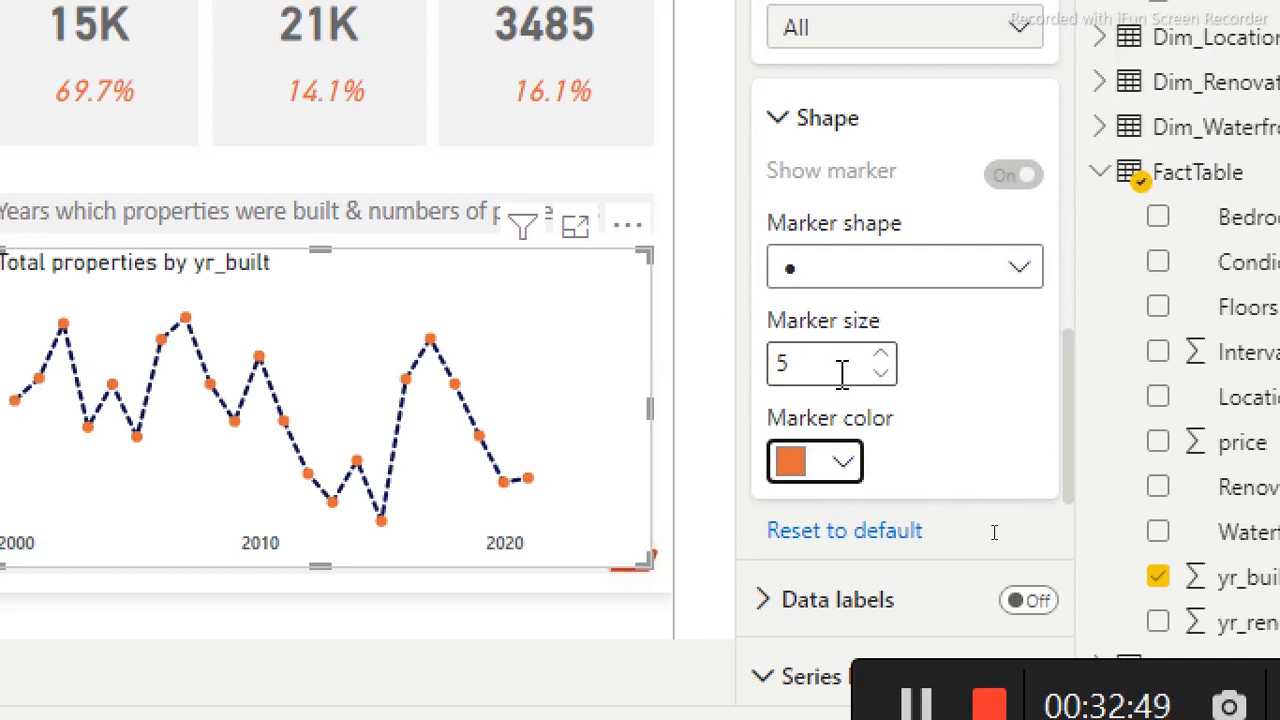
left_click(828, 119)
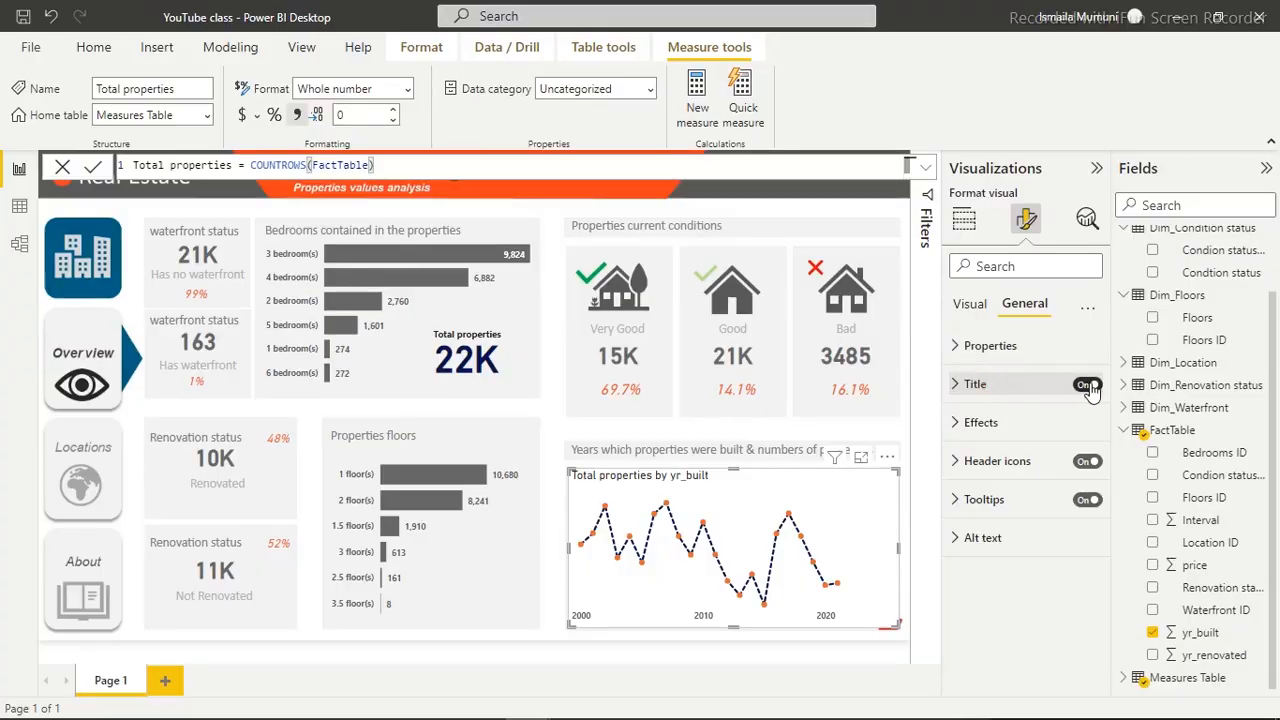
Turn off the line chart's title and enable the Stepped option for its line shape
left_click(1089, 385)
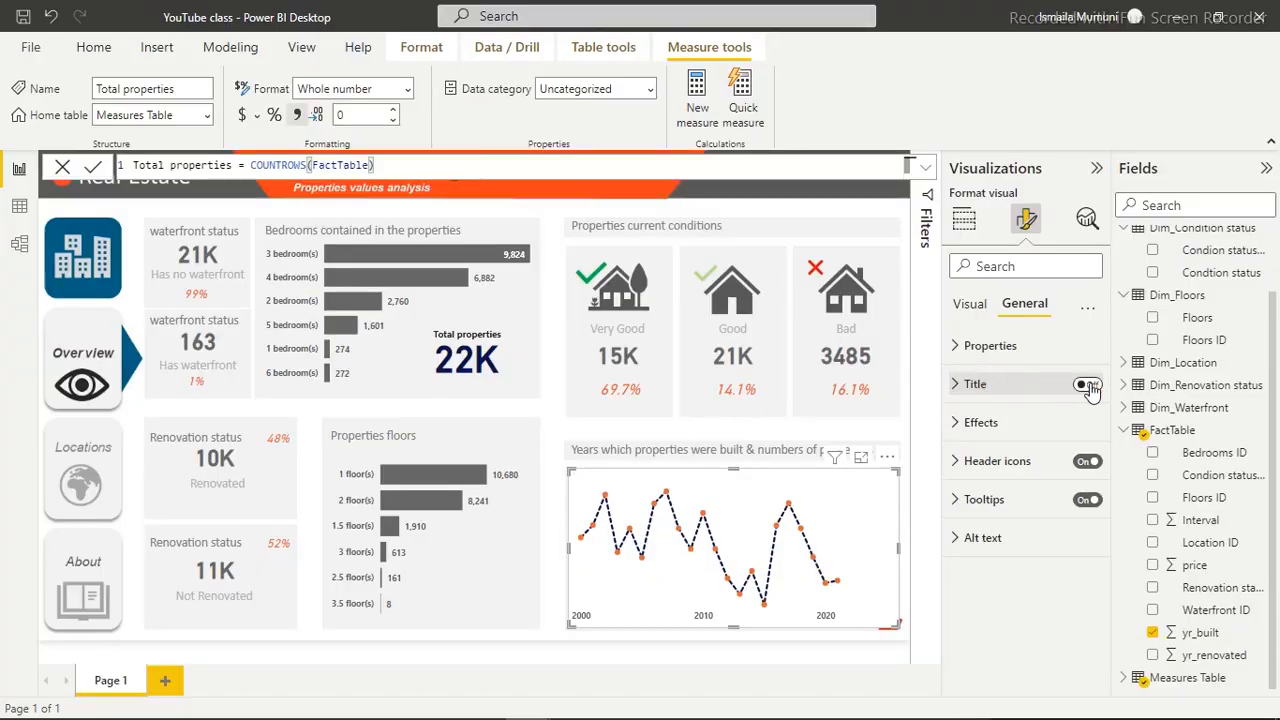
left_click(1070, 422)
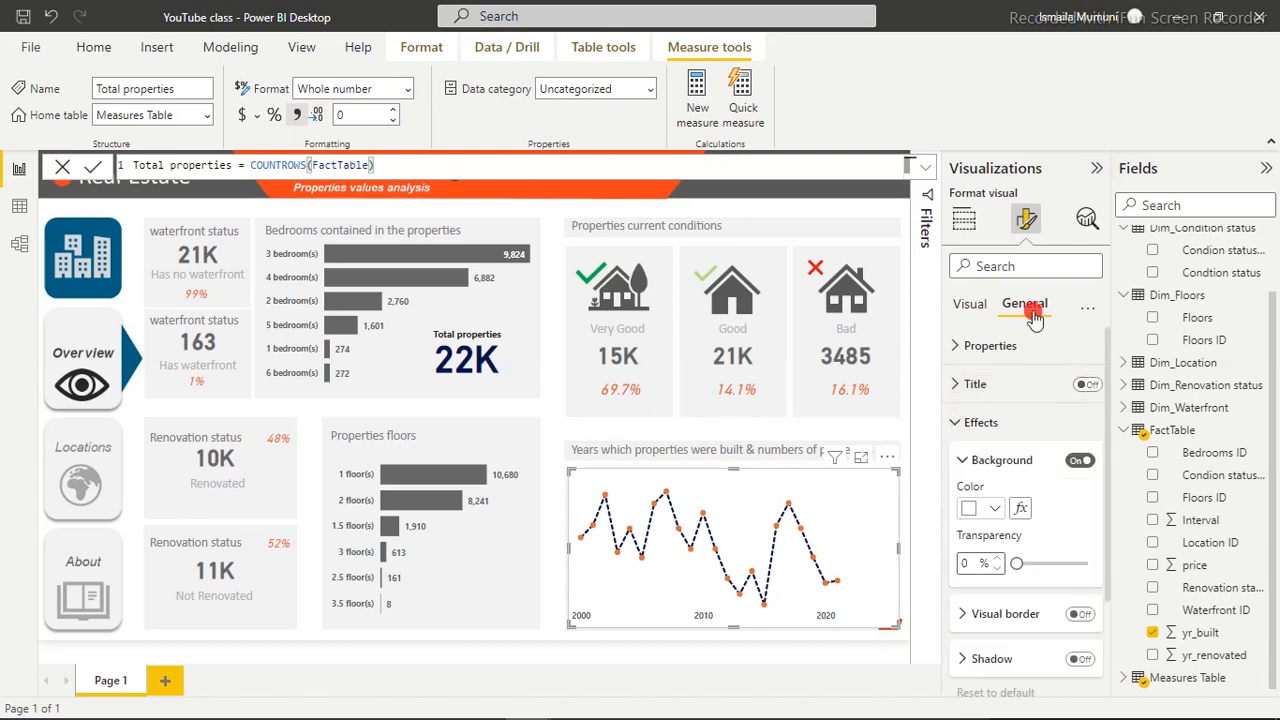
left_click(980, 306)
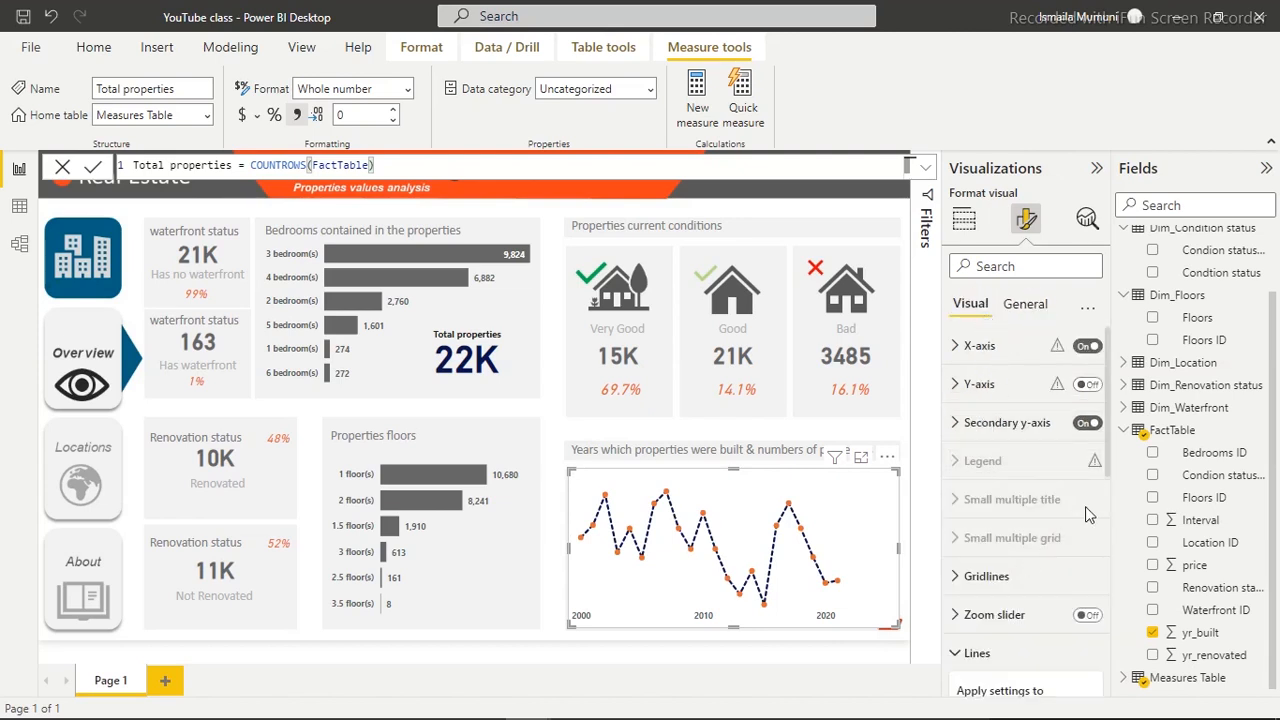
left_click_drag(1106, 440, 1108, 497)
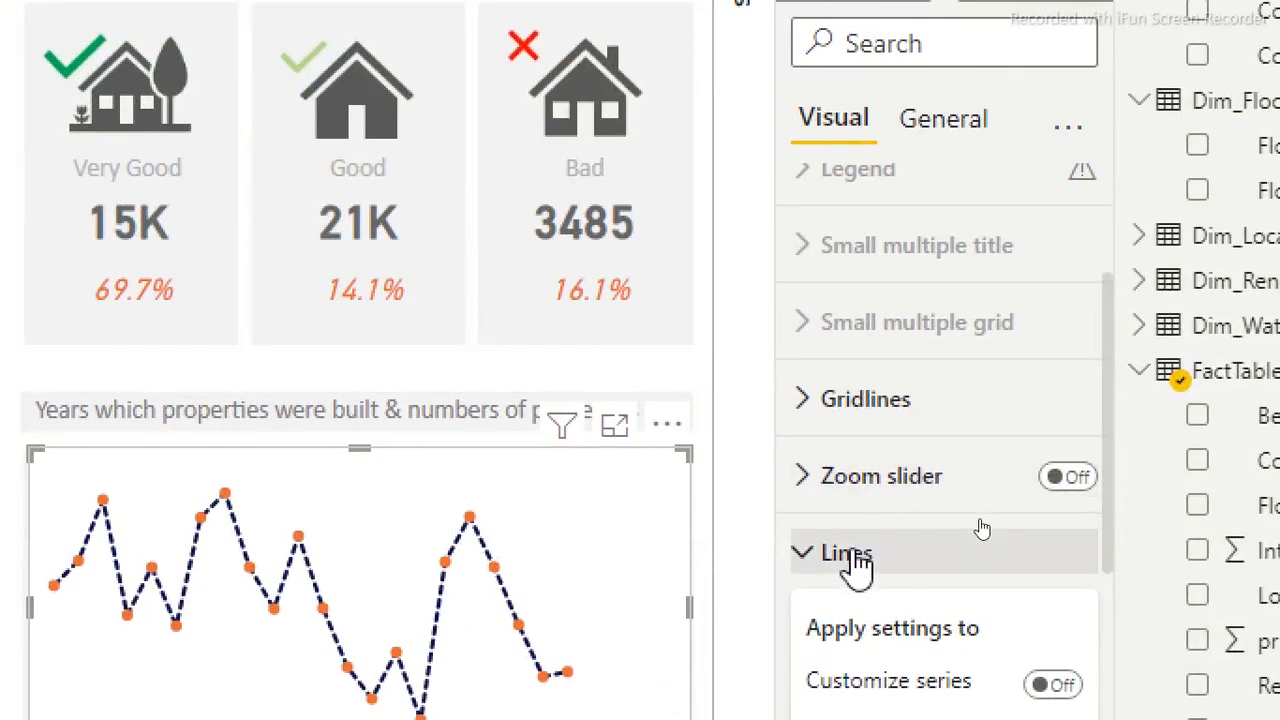
left_click(858, 560)
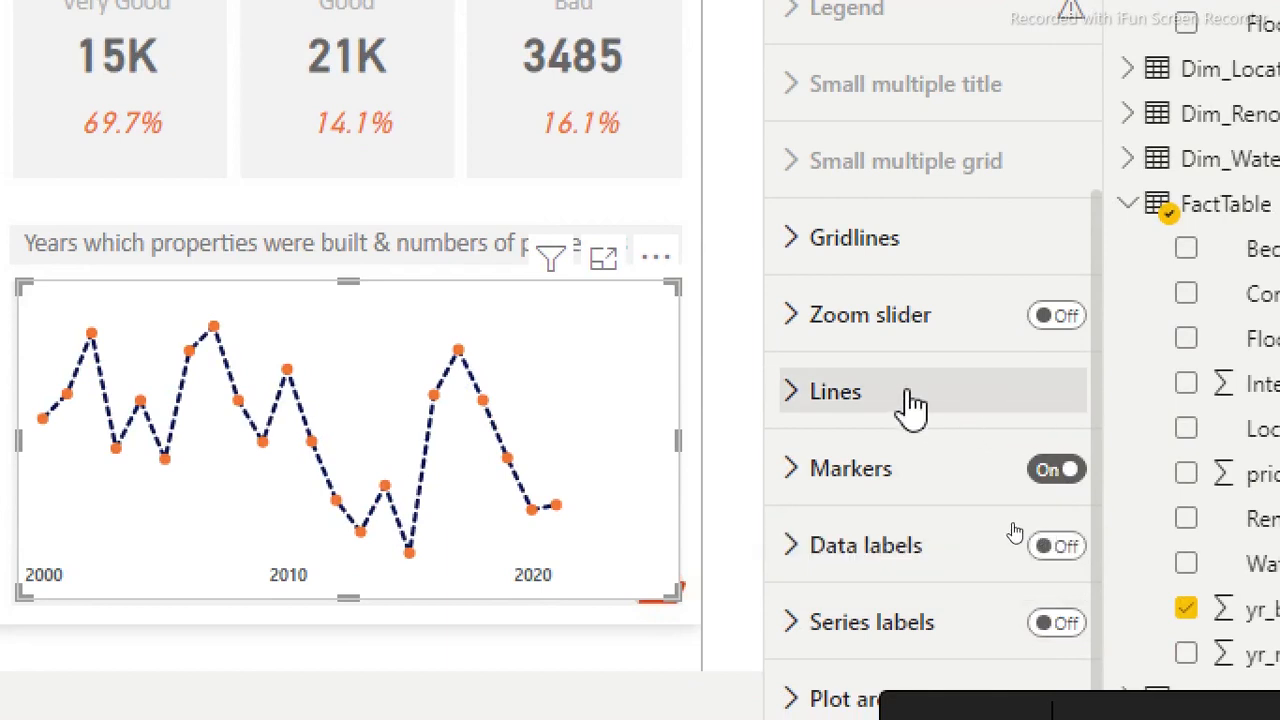
left_click(912, 410)
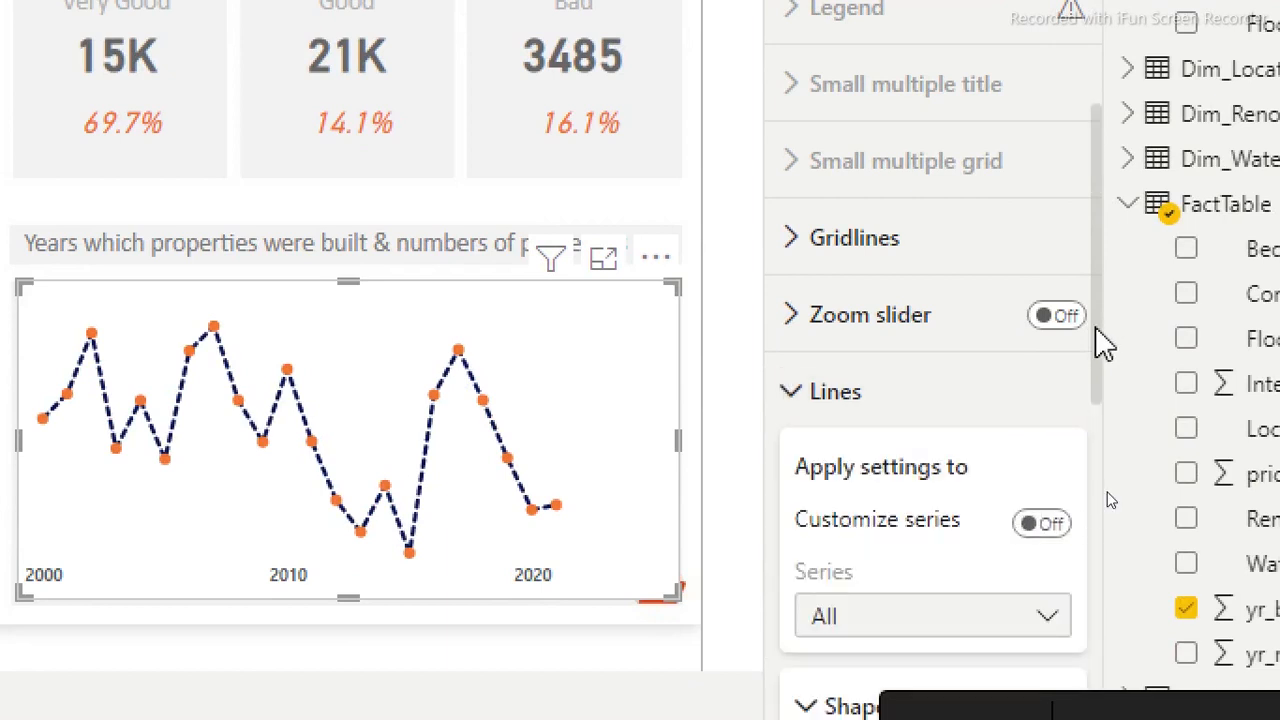
left_click_drag(1097, 326, 1108, 571)
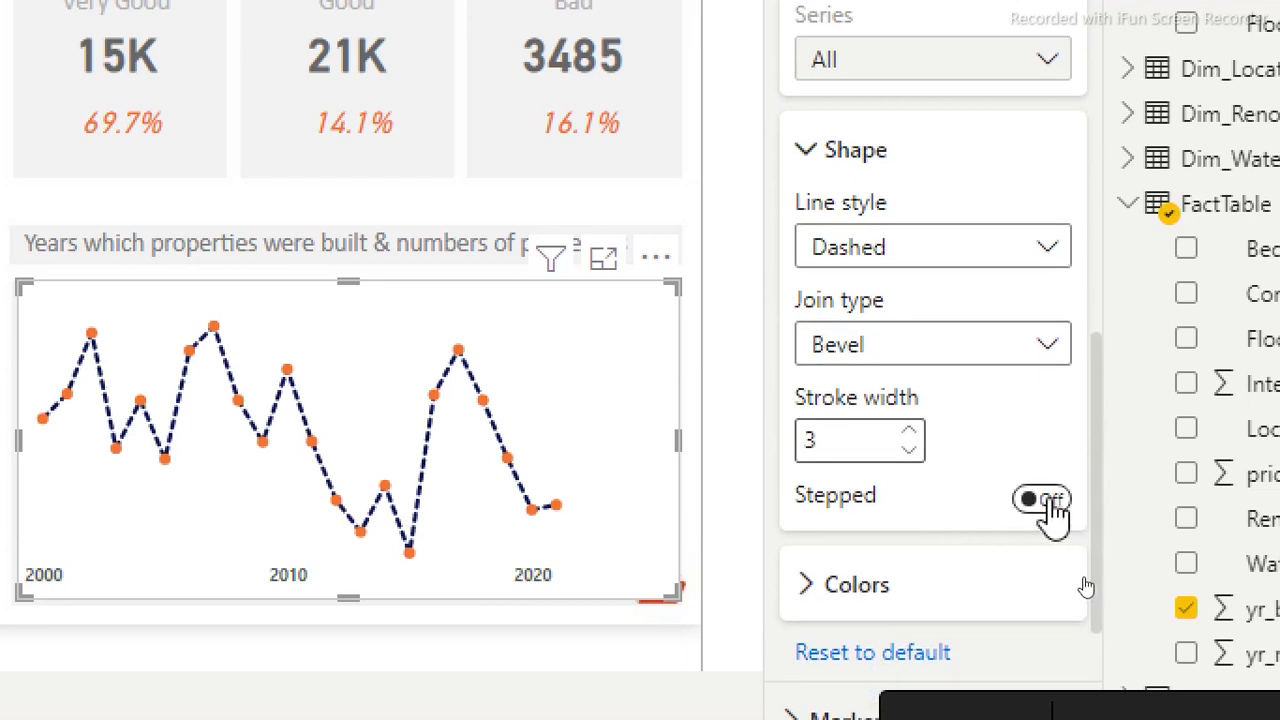
left_click(1048, 503)
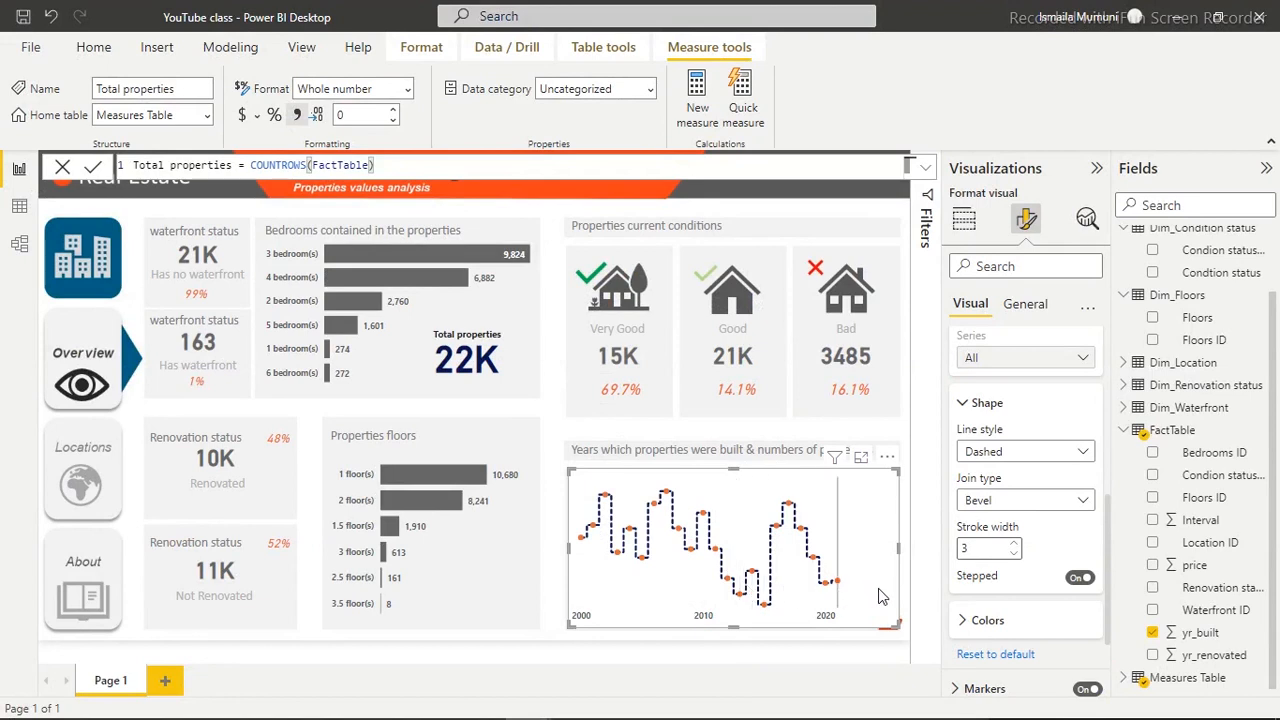
mouse_move(862, 565)
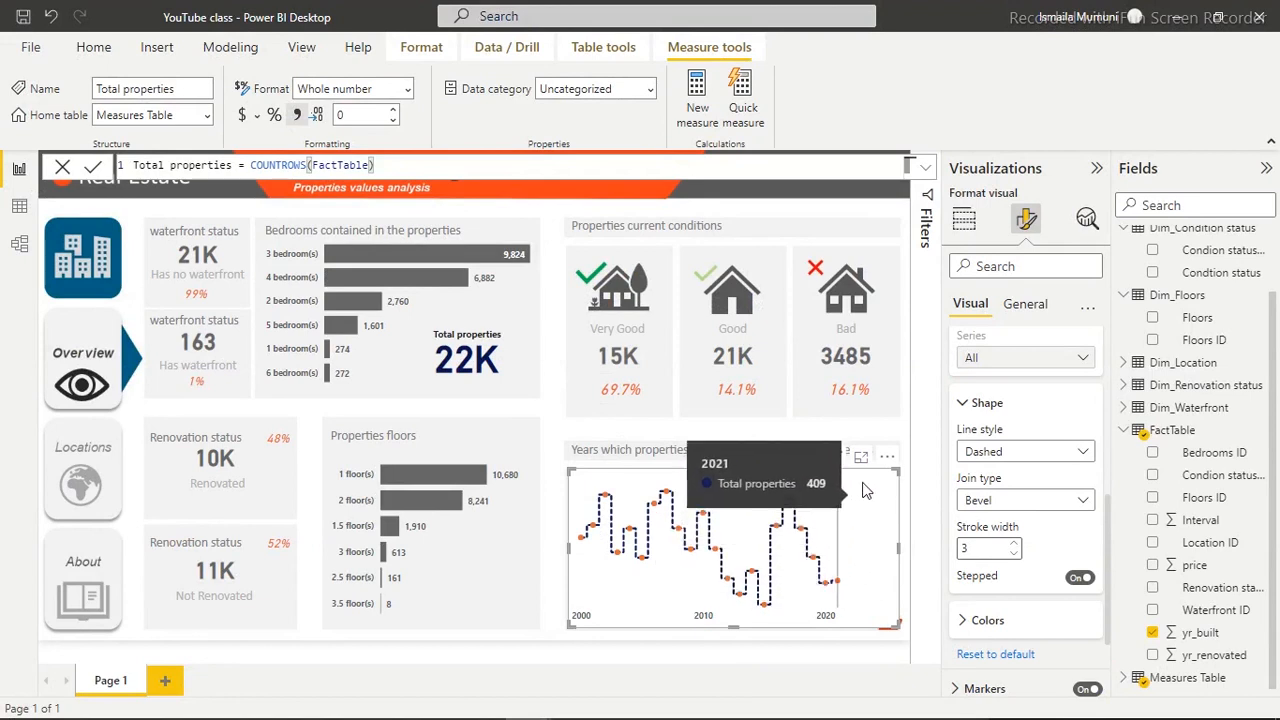
Turn off the line chart's background so the dashboard panel behind it shows through
left_click(1024, 305)
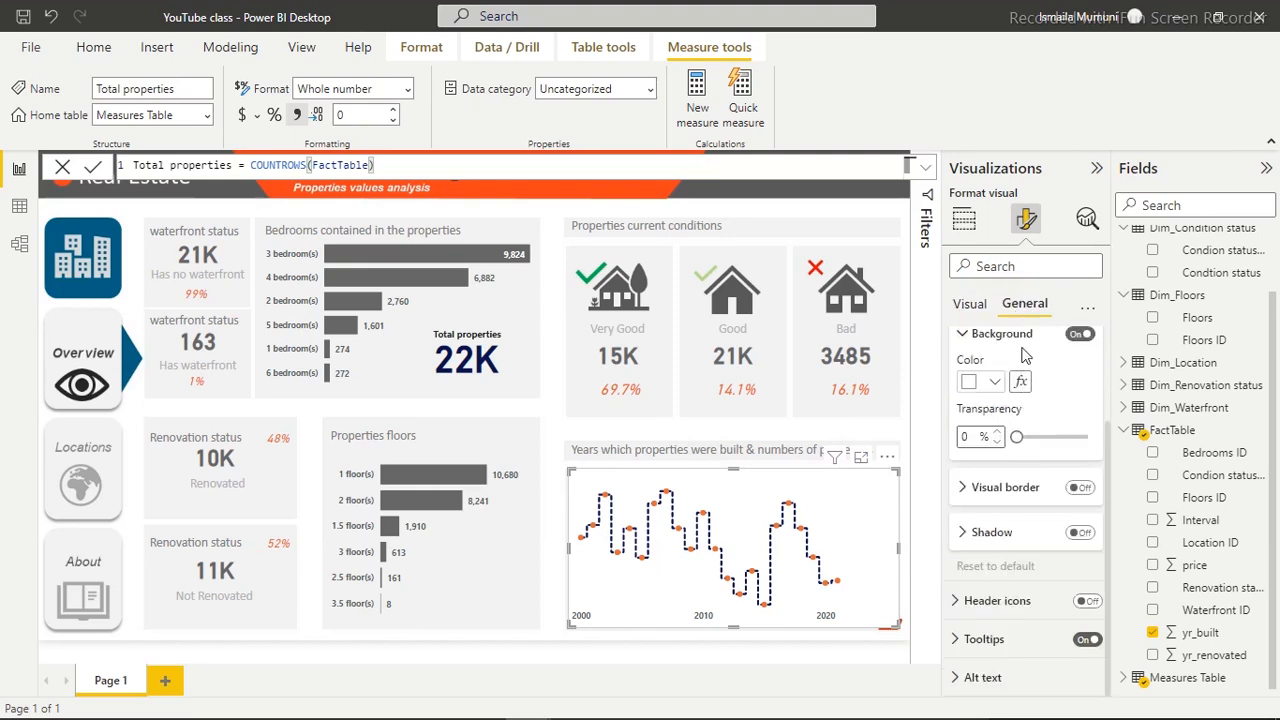
left_click(1078, 333)
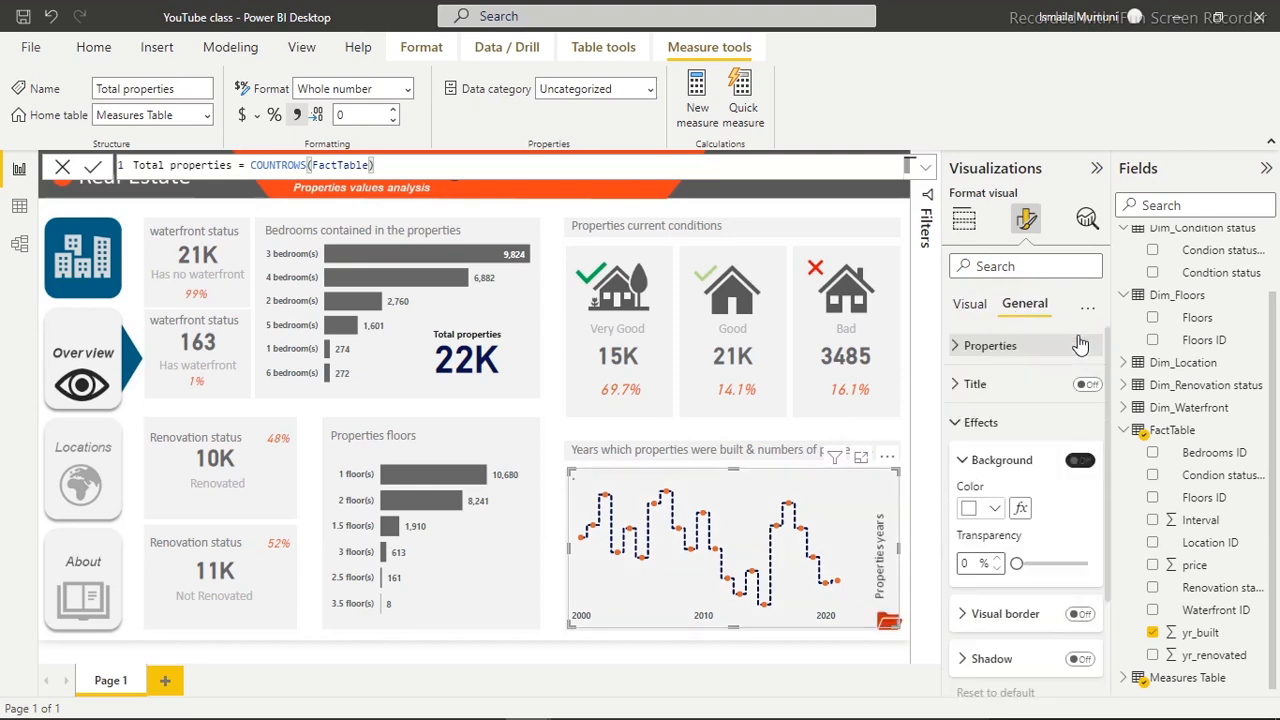
left_click(555, 338)
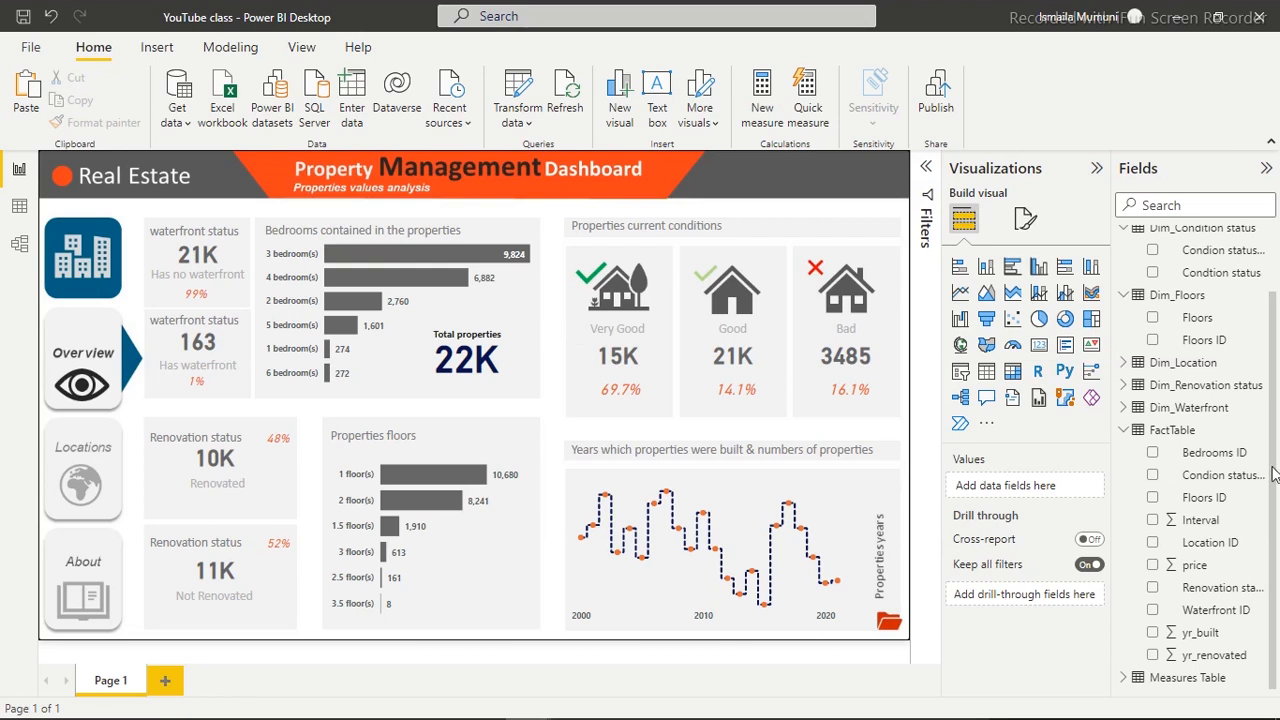
Create the measure Properties years = DISTINCTCOUNT(FactTable[yr_built]) in the Measures Table
left_click(1124, 297)
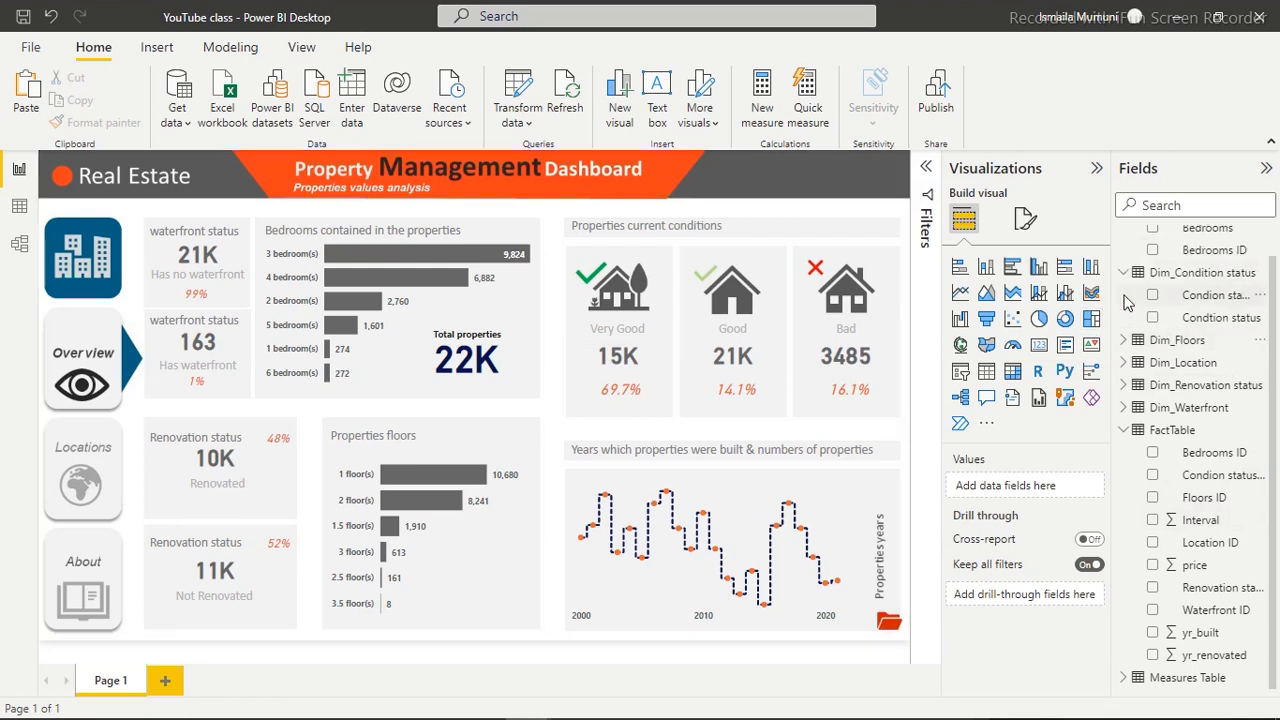
left_click(1122, 431)
left_click(1156, 491)
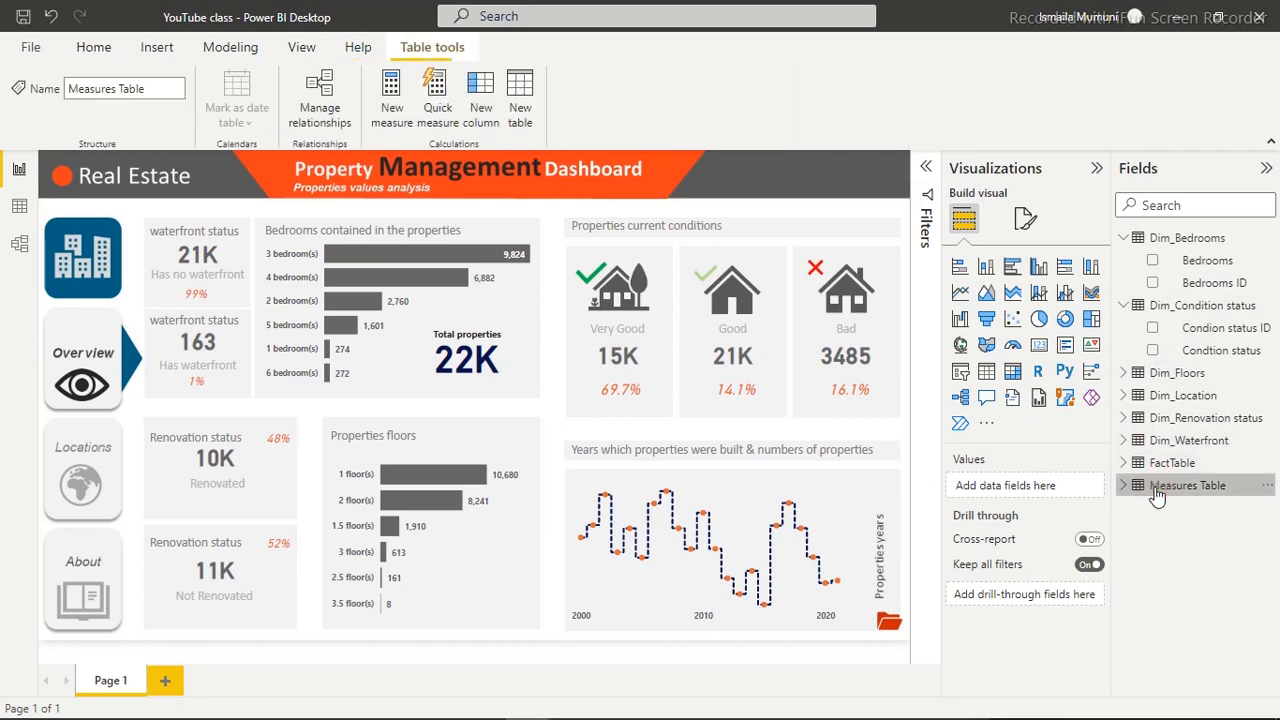
left_click(392, 104)
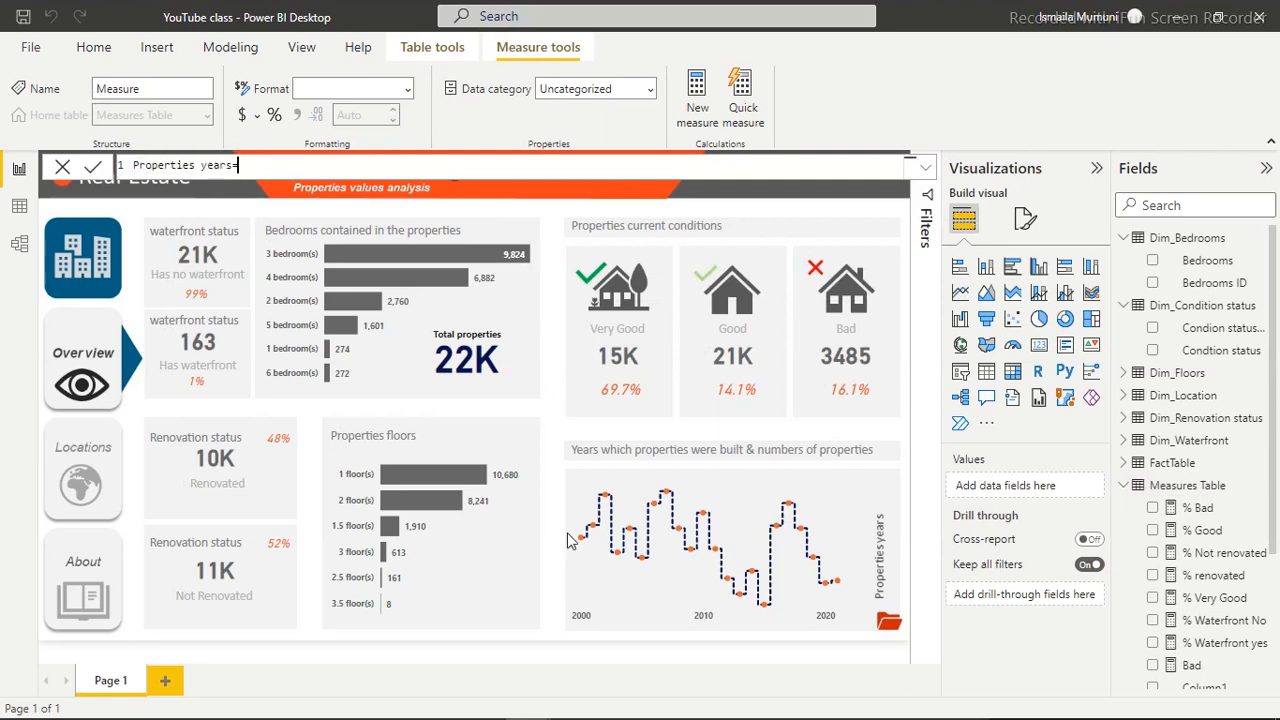
type("disti")
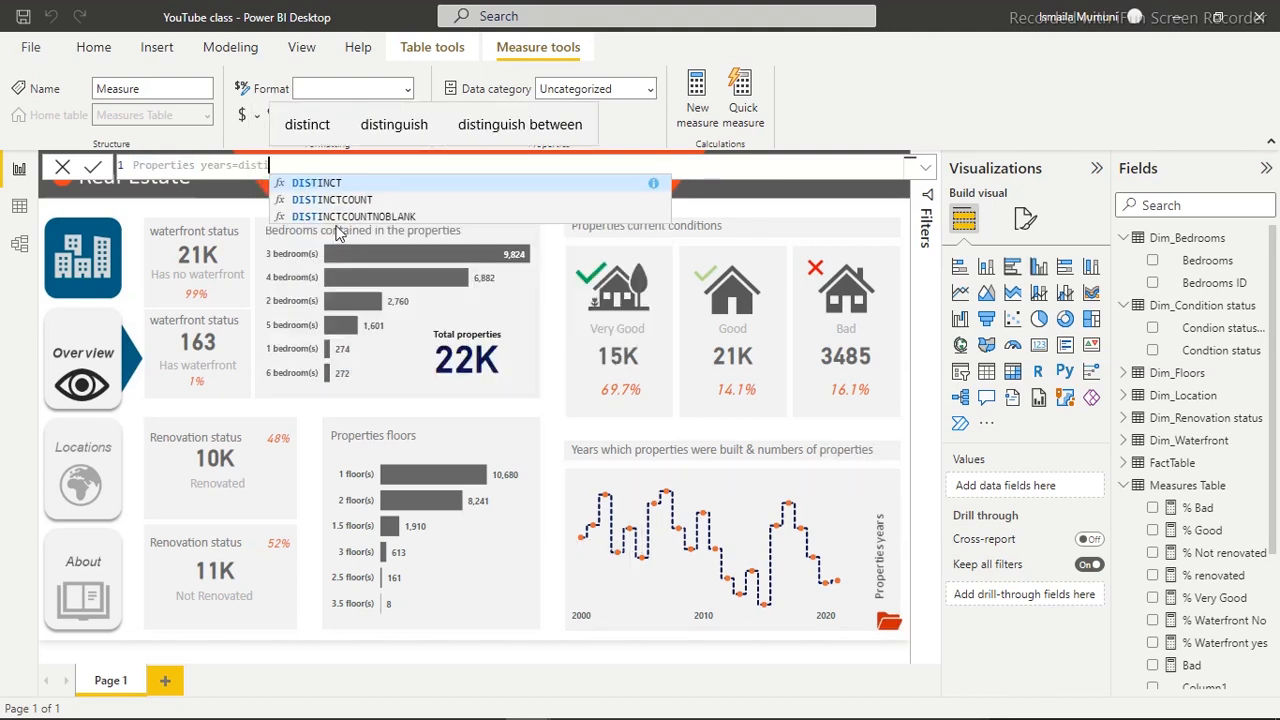
left_click(321, 200)
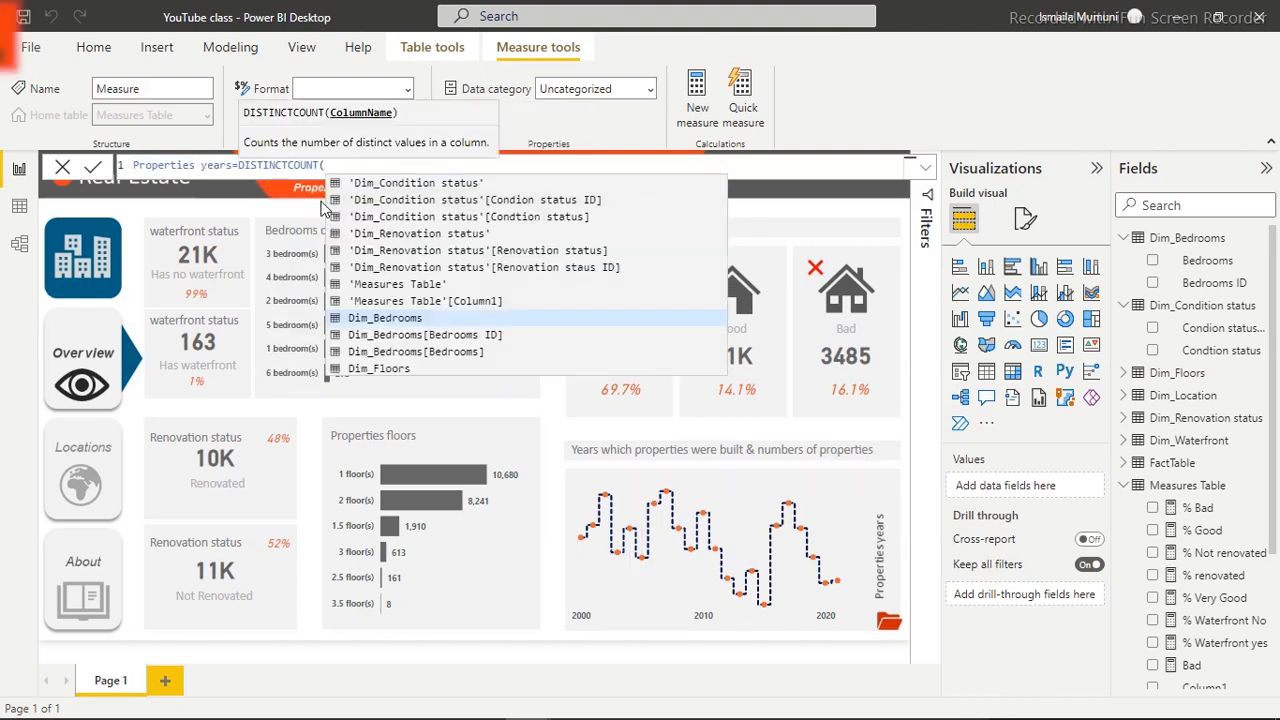
type("y")
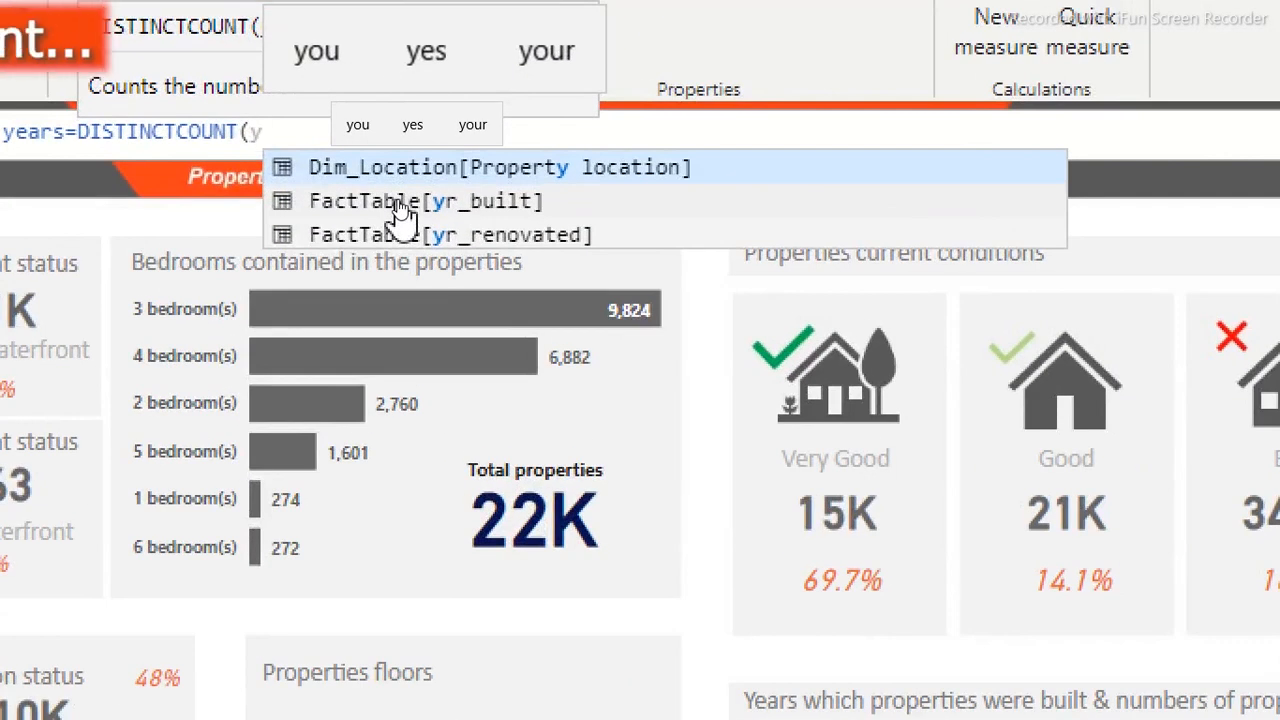
left_click(400, 210)
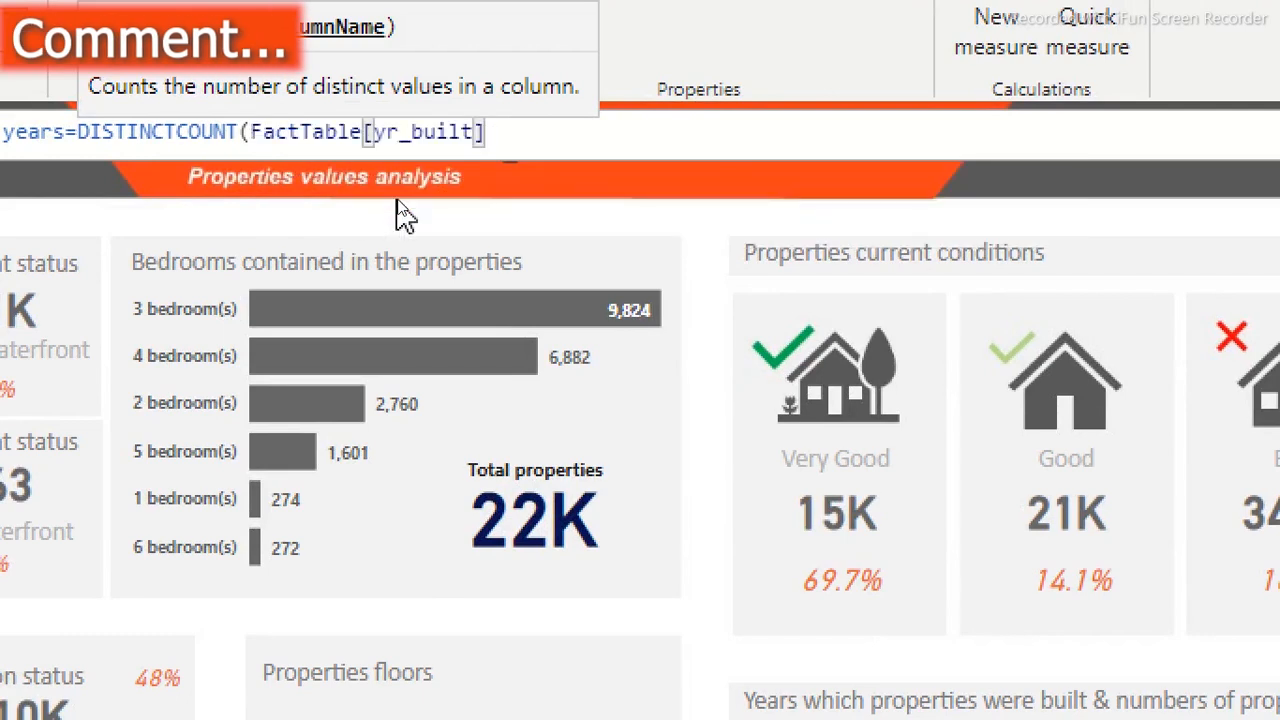
type(")")
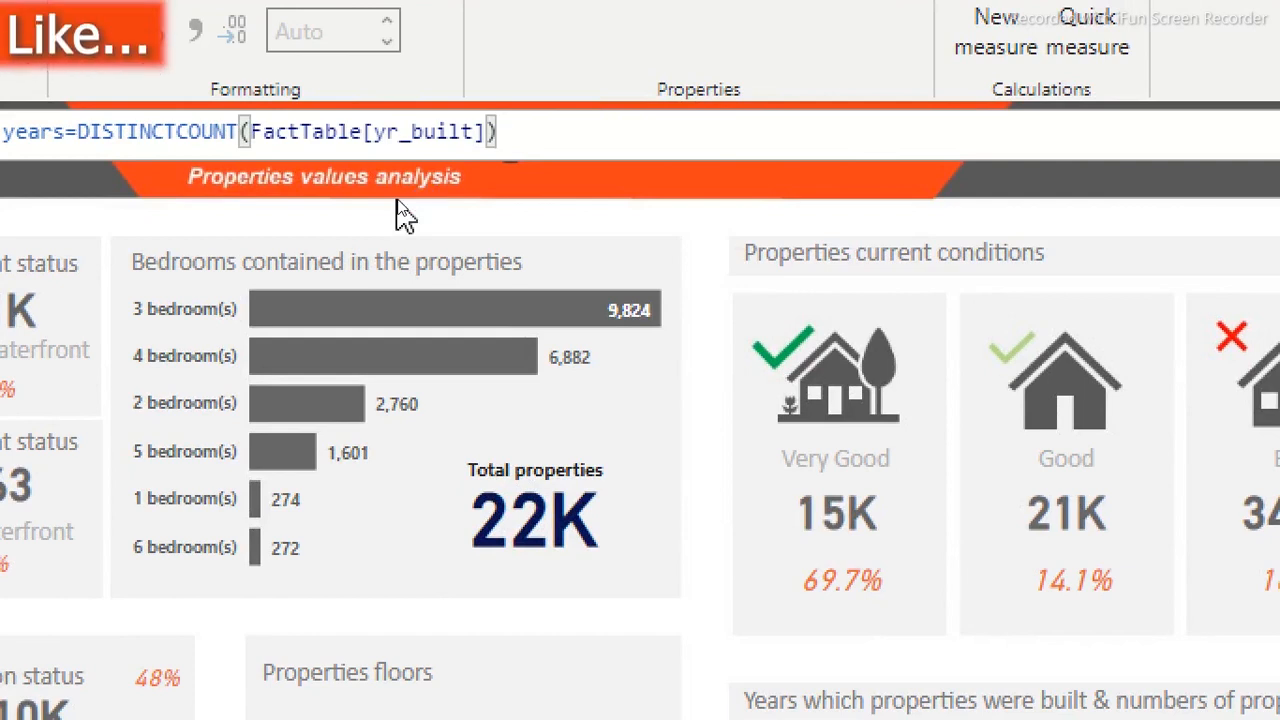
key("Return")
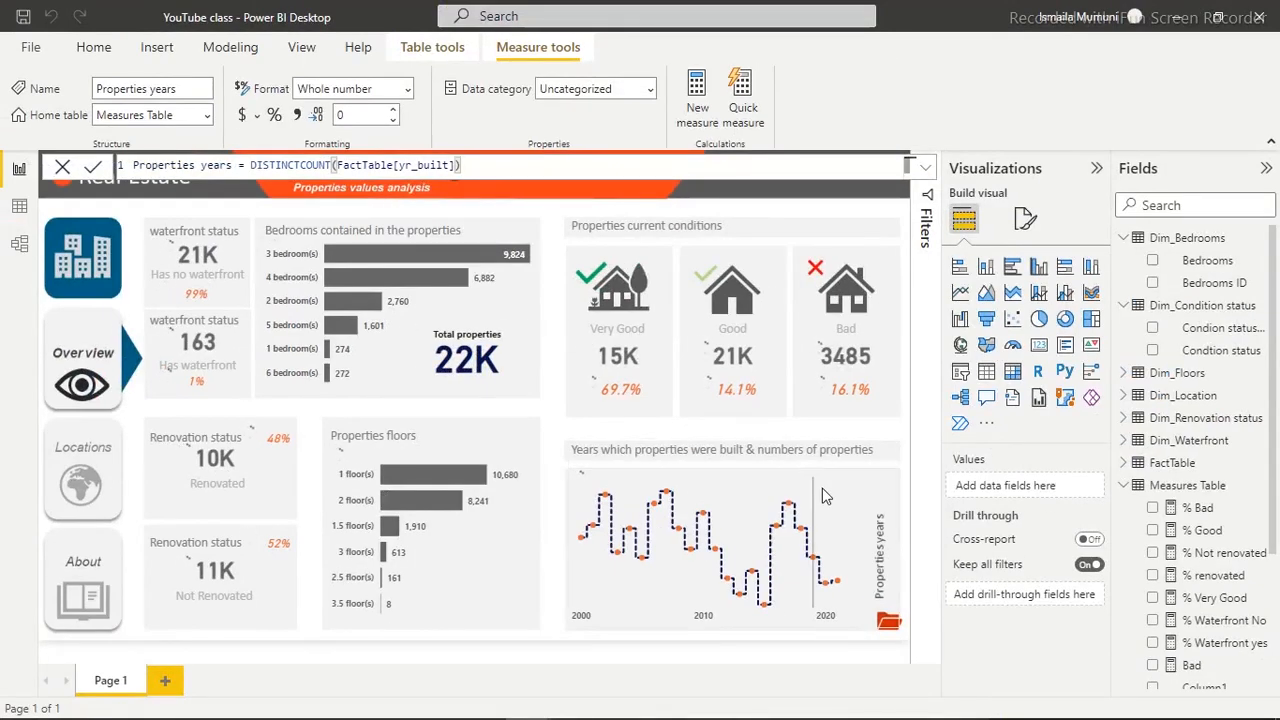
left_click(896, 436)
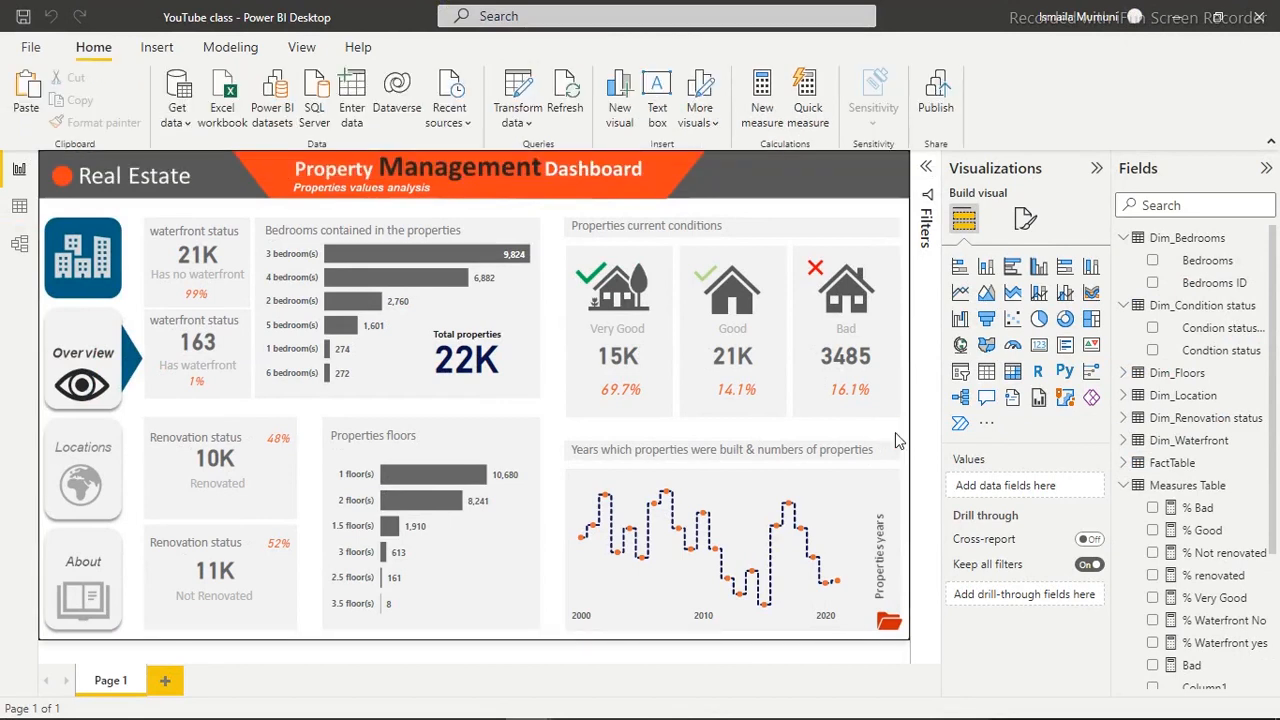
Duplicate the Renovated count card and place the copy in the upper-right corner of the line chart's panel
left_click(213, 463)
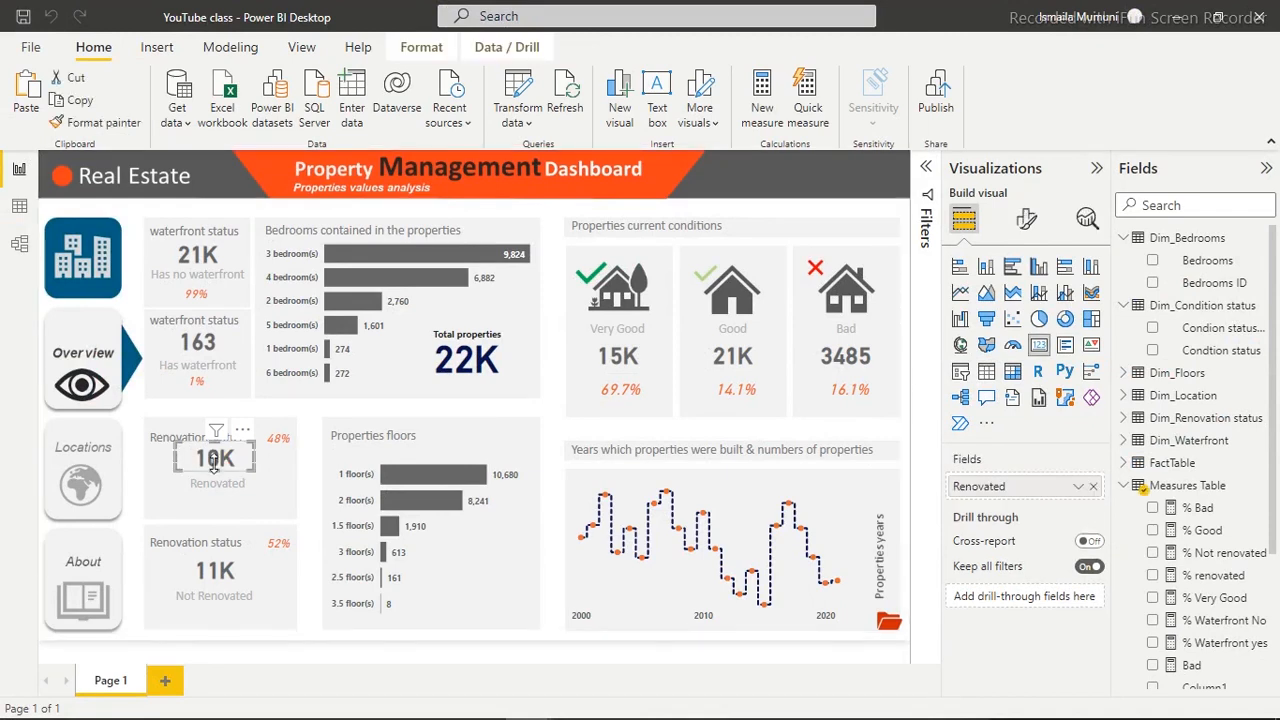
left_click_drag(216, 472, 892, 483)
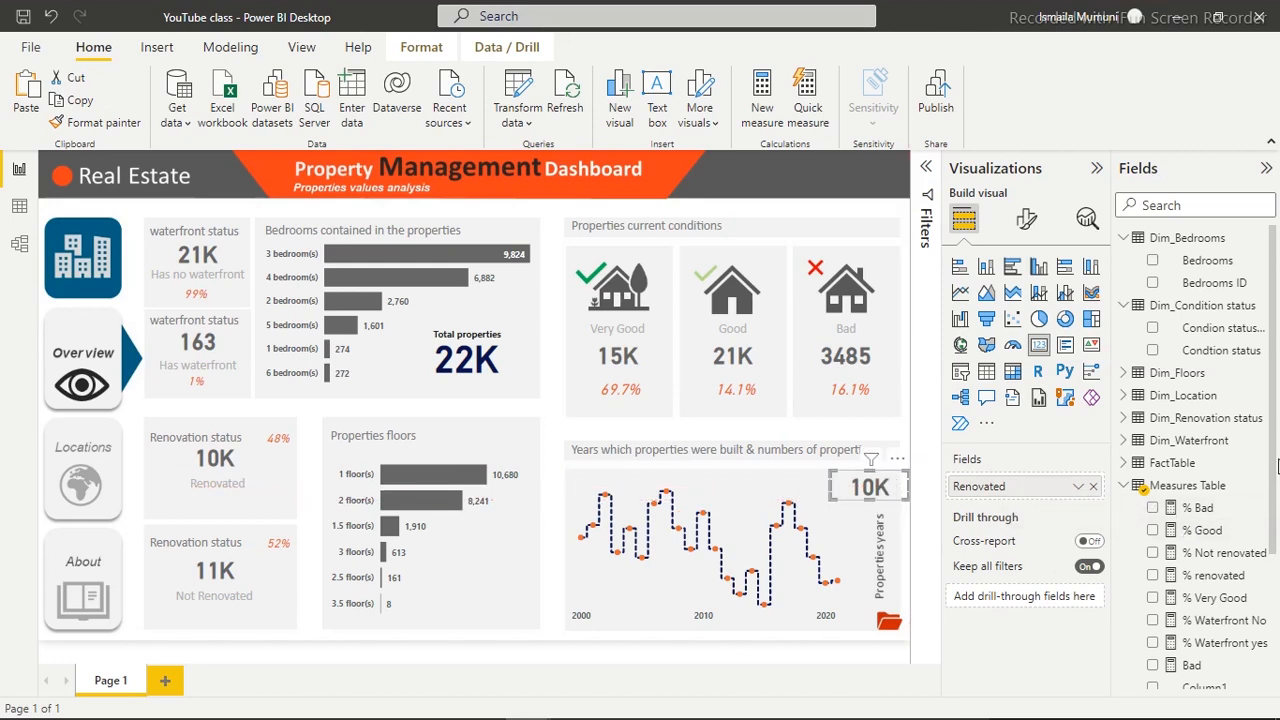
Replace the Renovated field in the copied card with the Properties years measure, searching the fields for "year"
scroll(1275, 467, "down", 4)
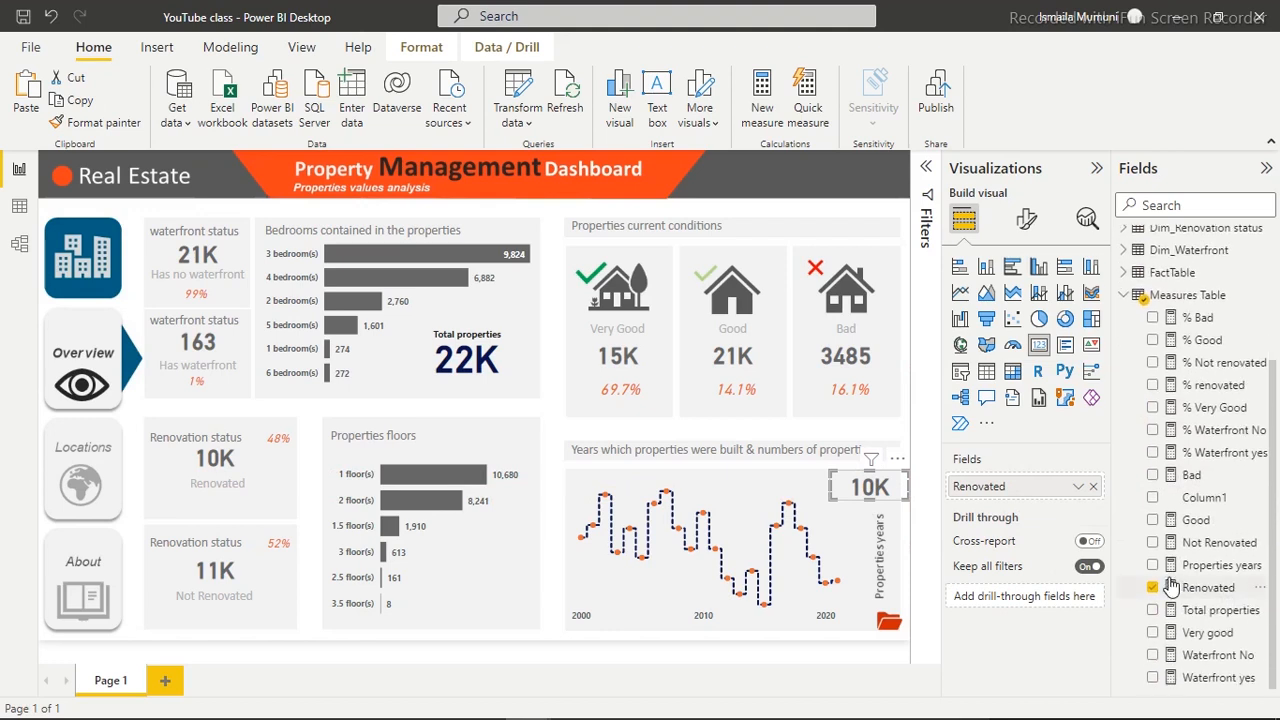
left_click(1153, 588)
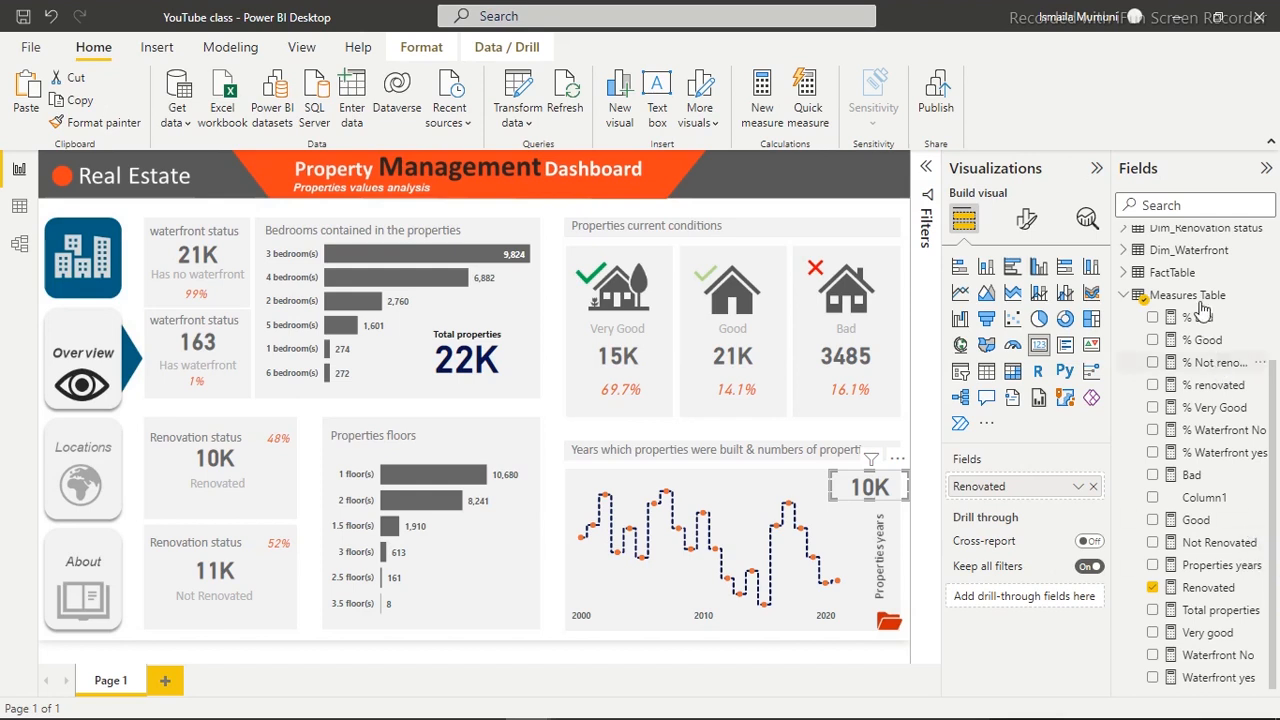
left_click(1160, 205)
type("year")
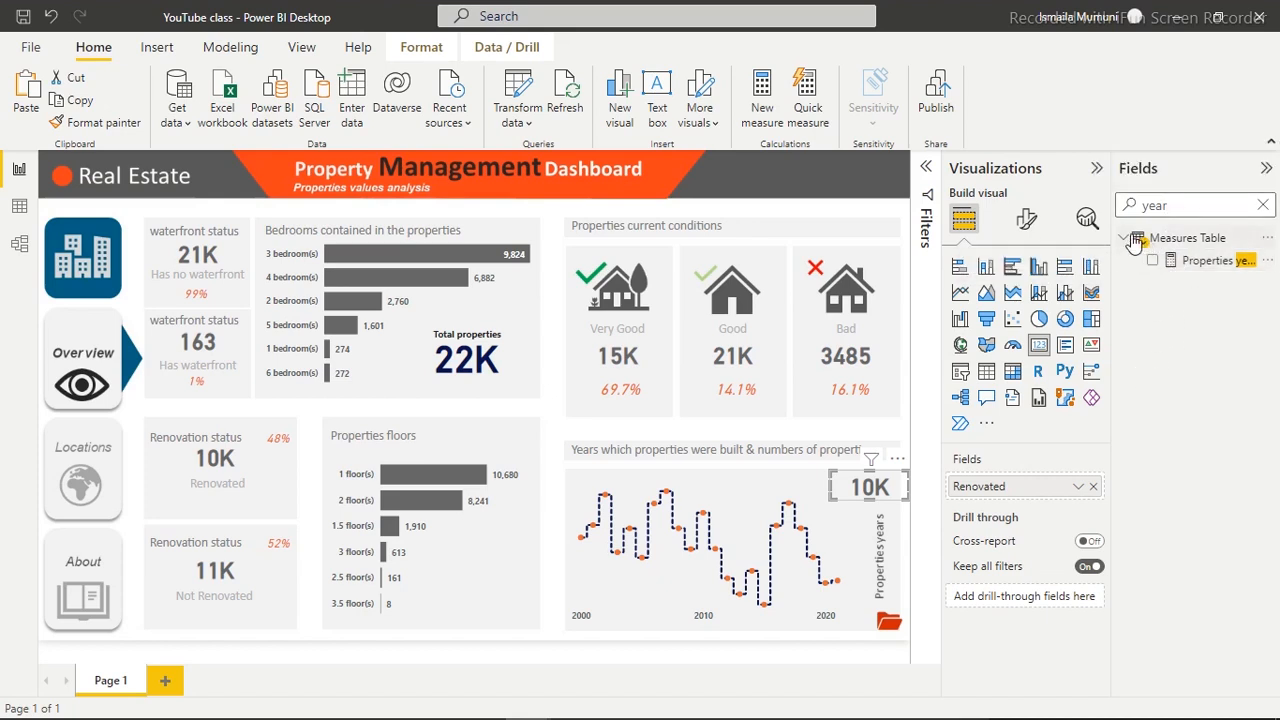
left_click(1095, 488)
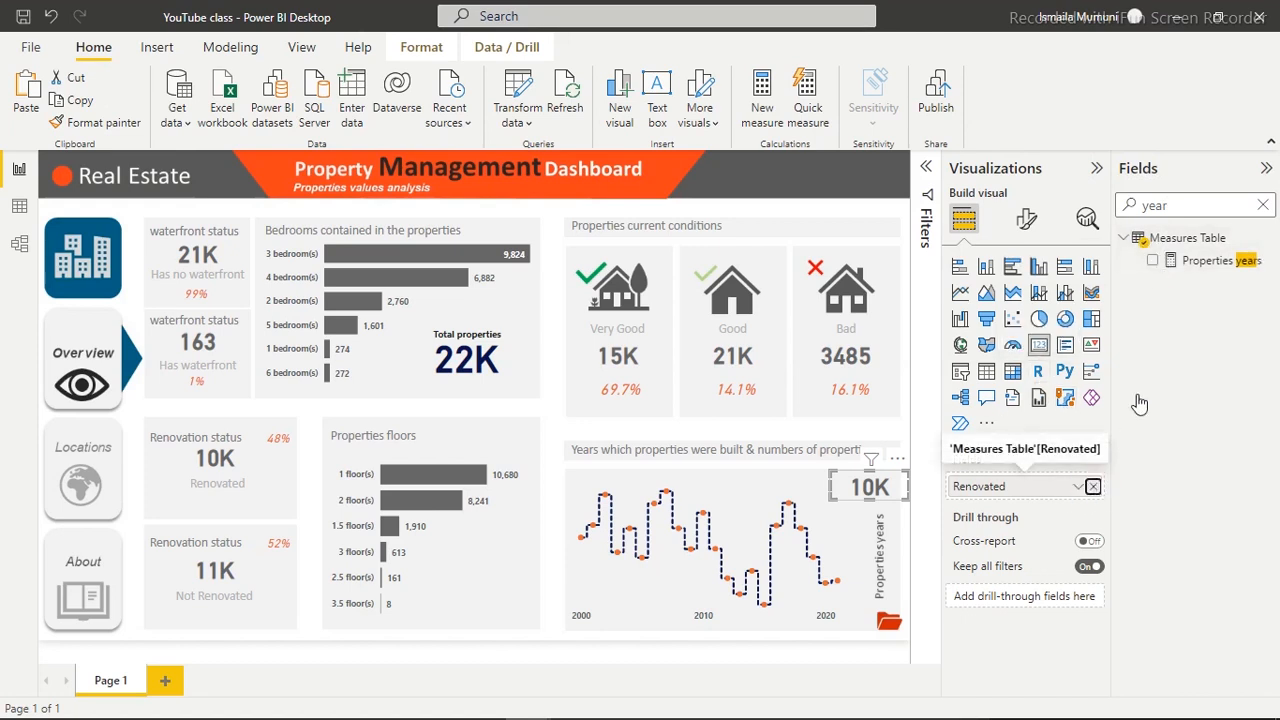
left_click(1155, 265)
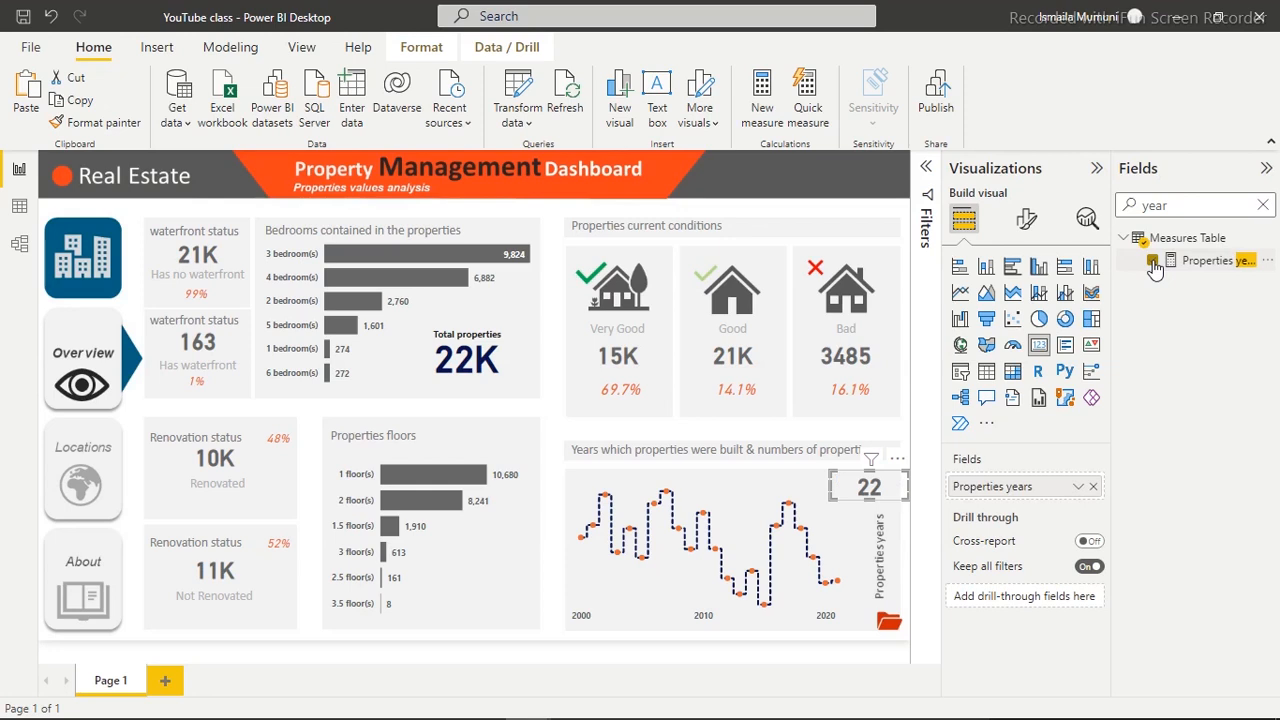
left_click(903, 377)
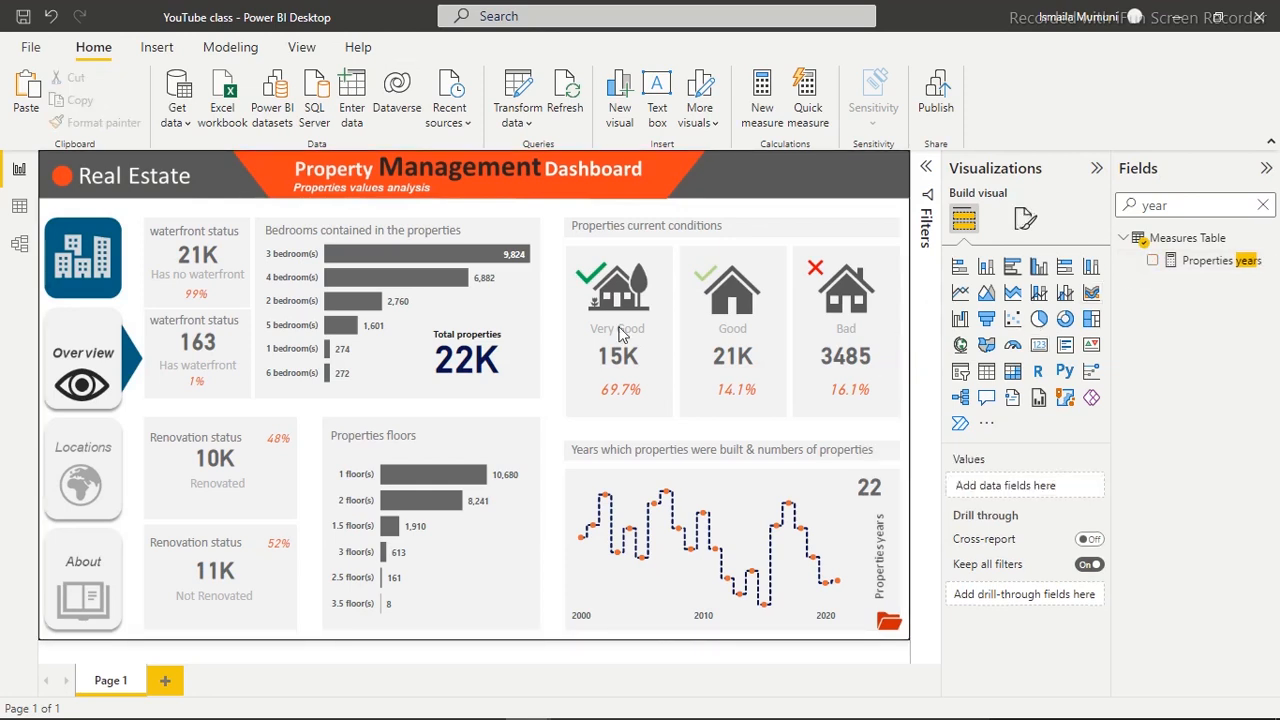
Test the bedrooms chart's cross-filtering with the 3-bedroom and 4-bedroom bars one after the other, and clear the selection
left_click(411, 253)
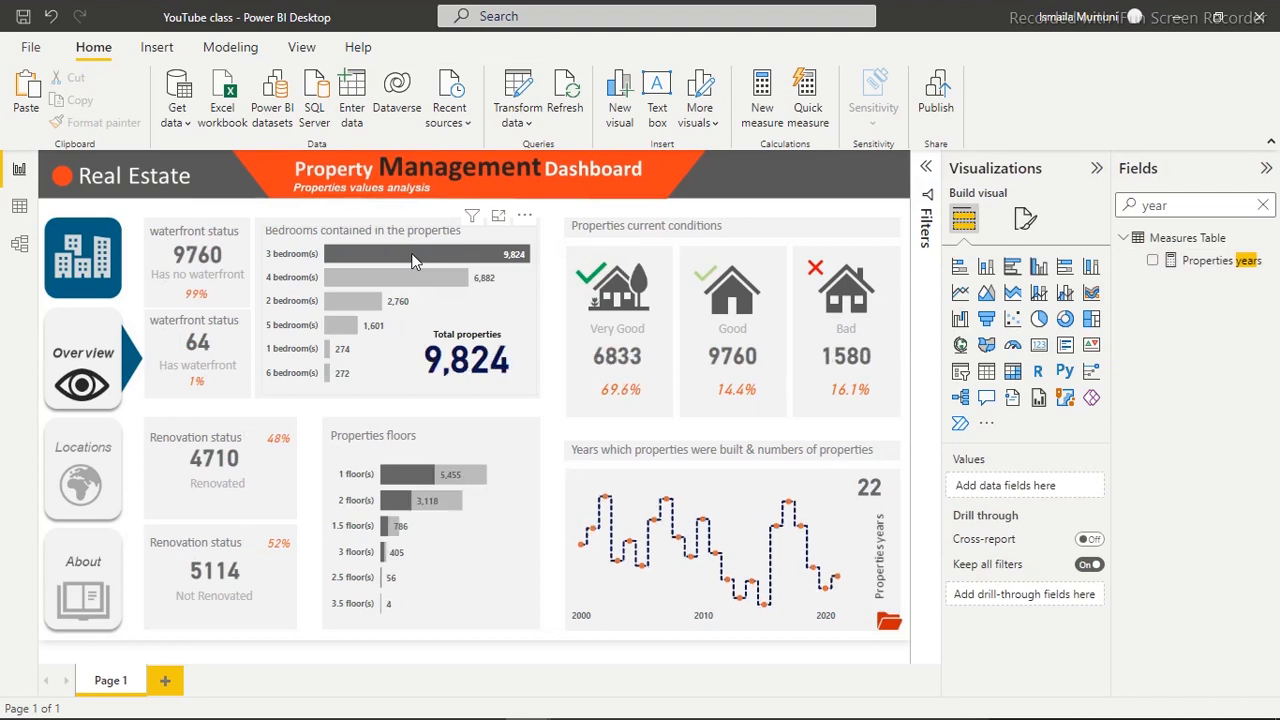
left_click(407, 272)
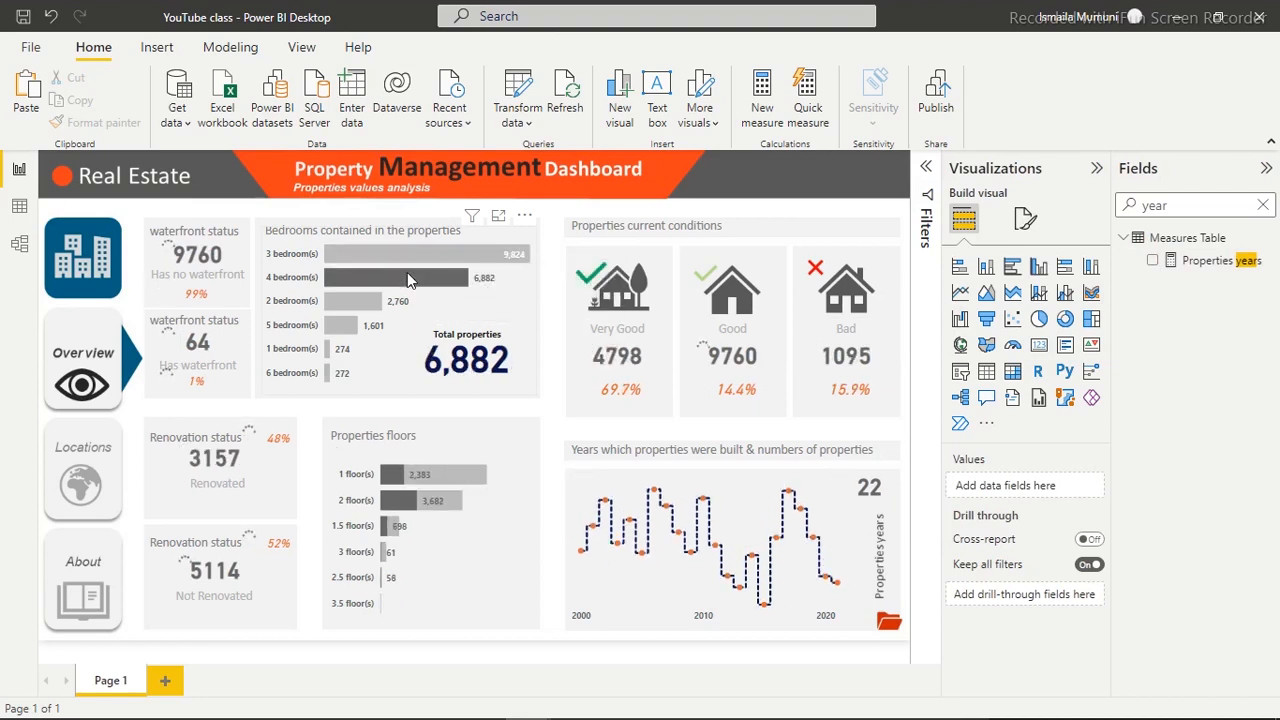
left_click(401, 302)
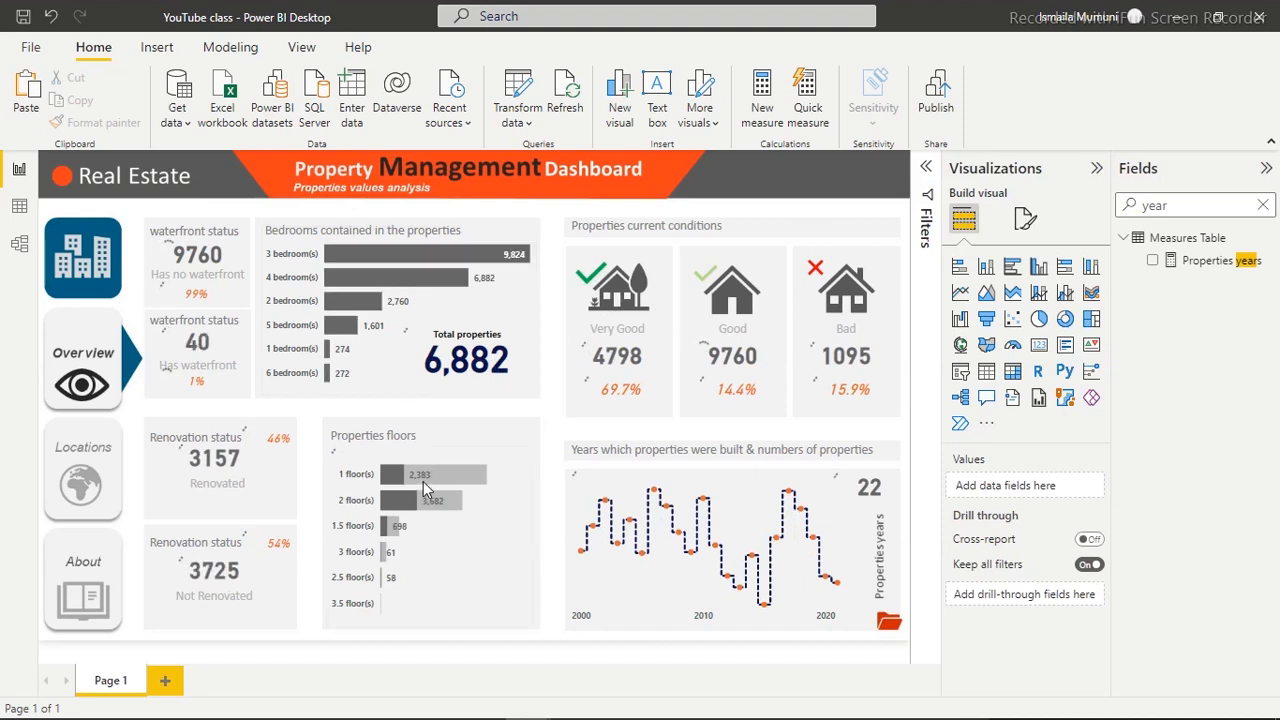
Test the Properties floors chart's cross-filtering with the 2, 1.5 and 3 floor(s) bars in turn, and clear the selection
mouse_move(416, 505)
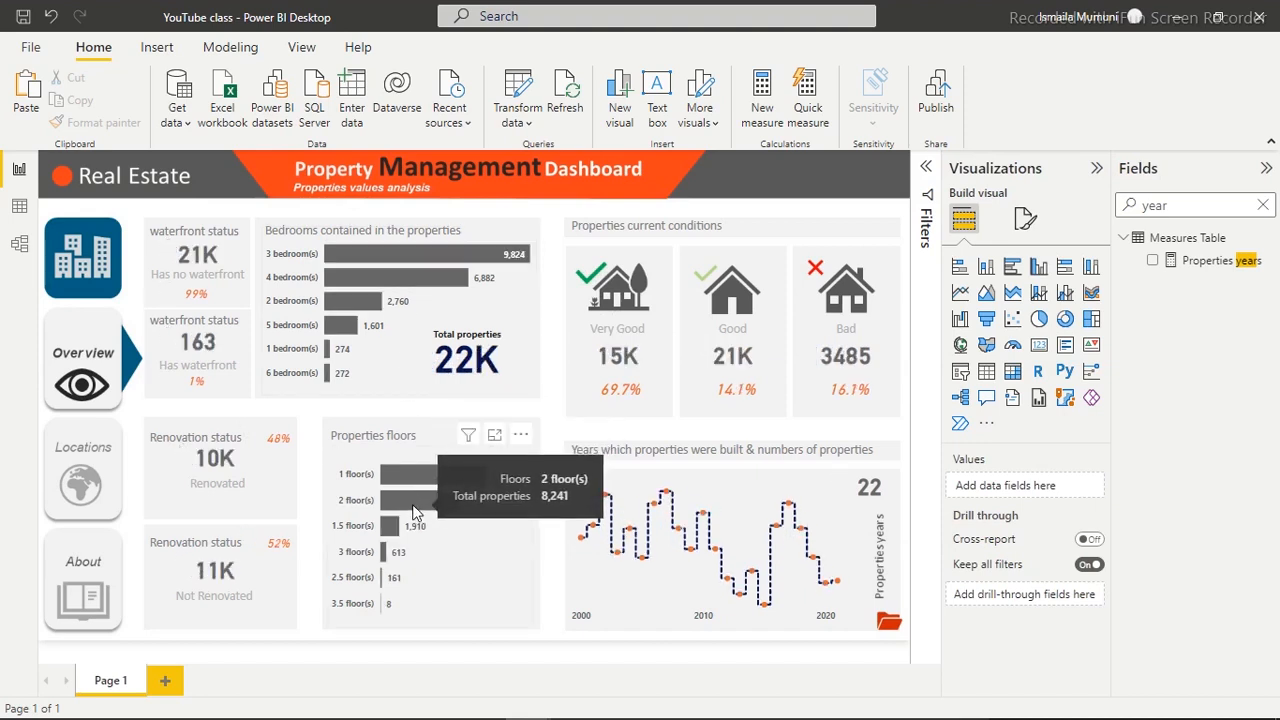
left_click(413, 504)
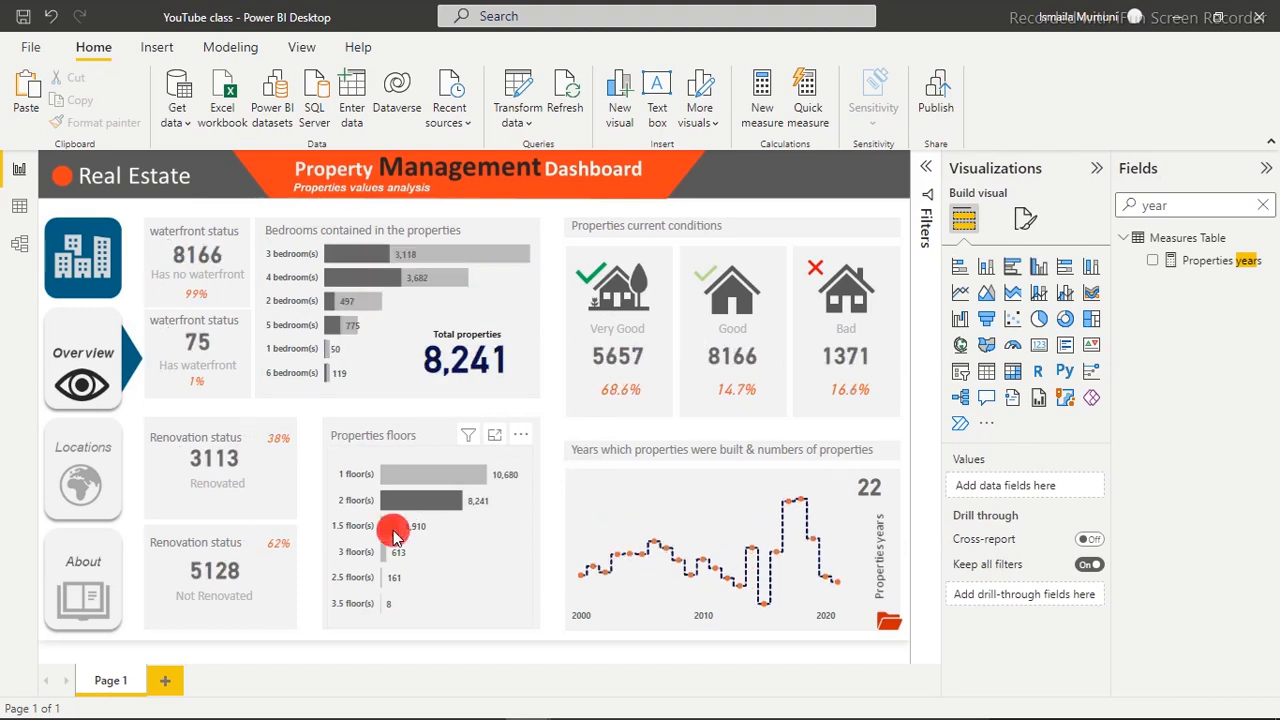
left_click(393, 530)
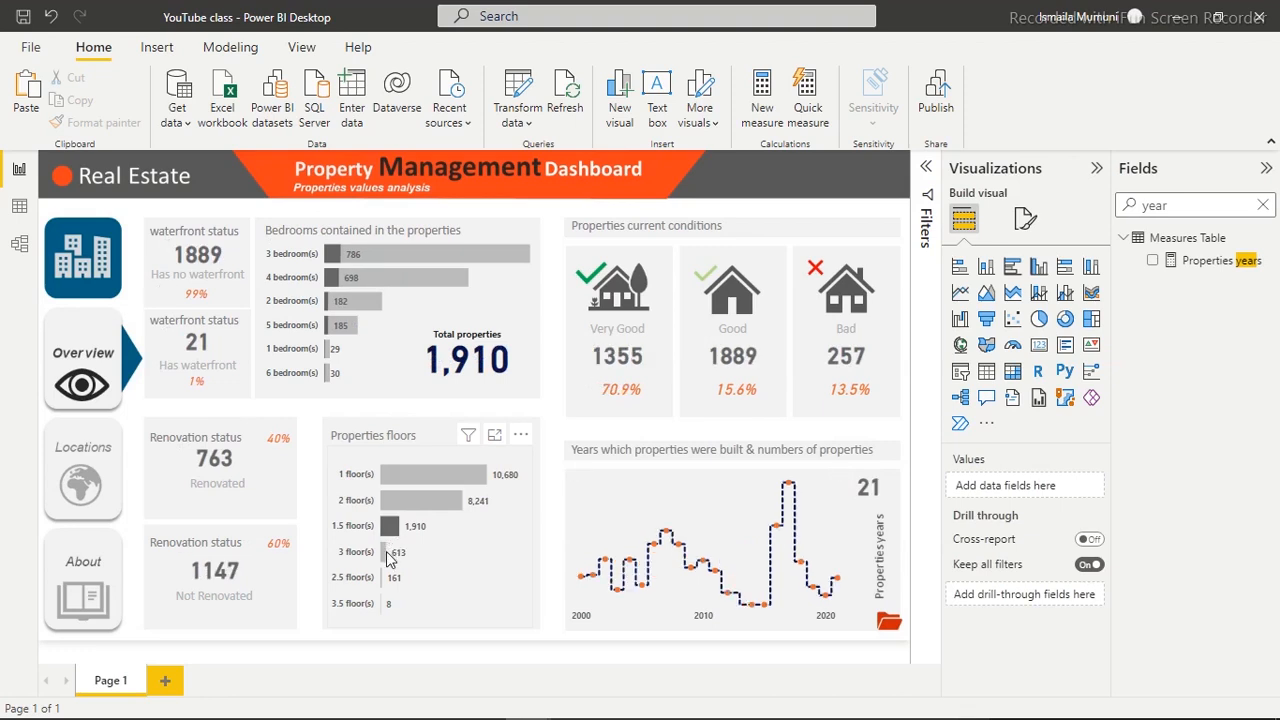
left_click(385, 555)
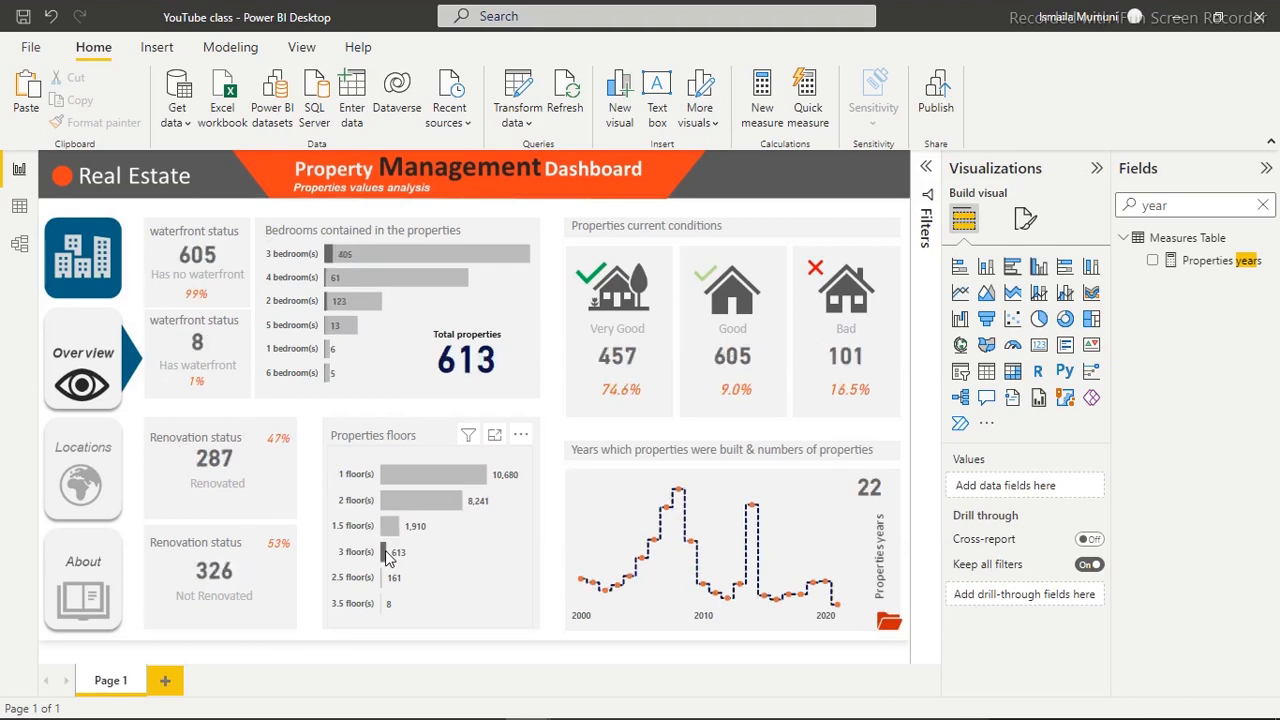
left_click(385, 555)
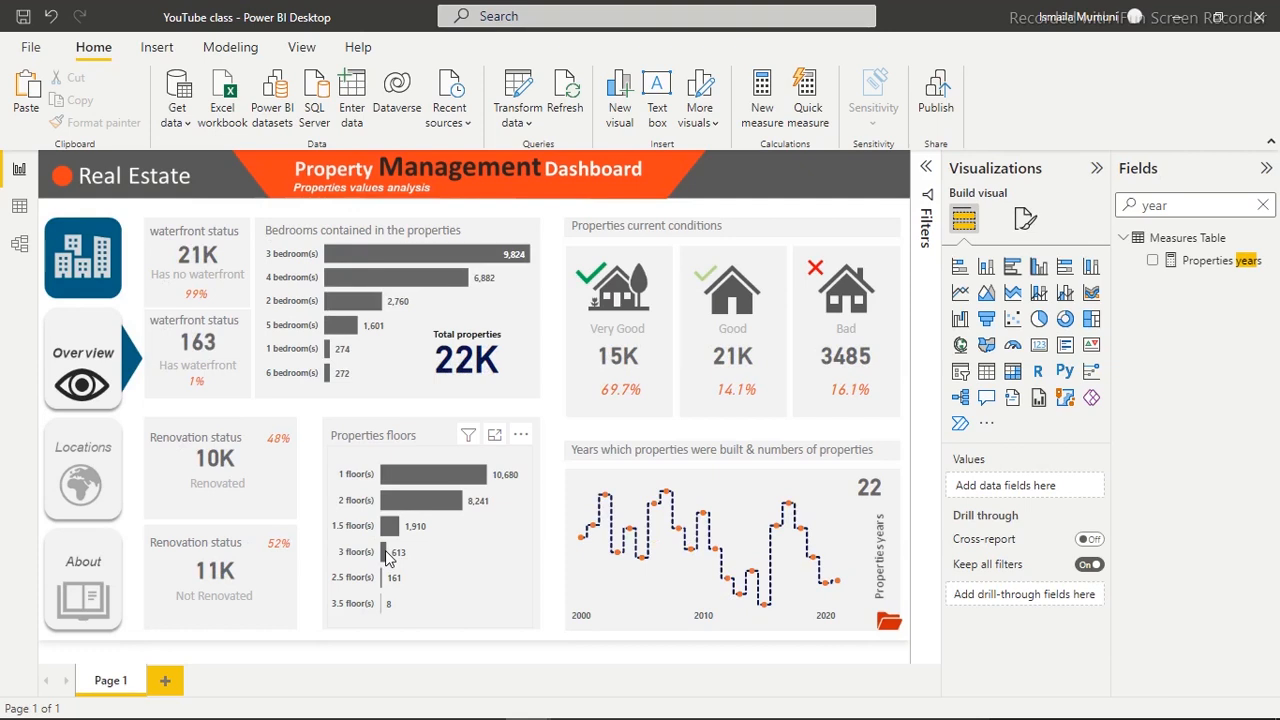
Add a second report page with Housing dashboard template 2.jpg as its canvas background image at 0% transparency
left_click(163, 682)
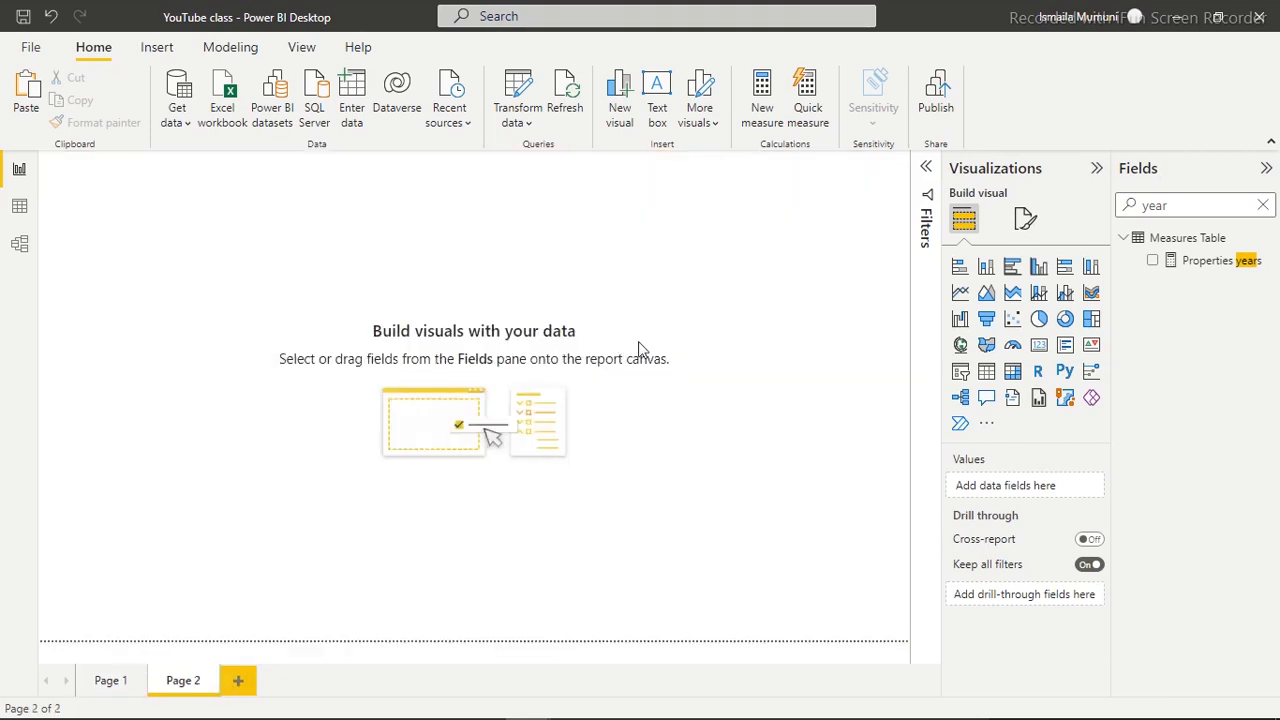
left_click(1027, 221)
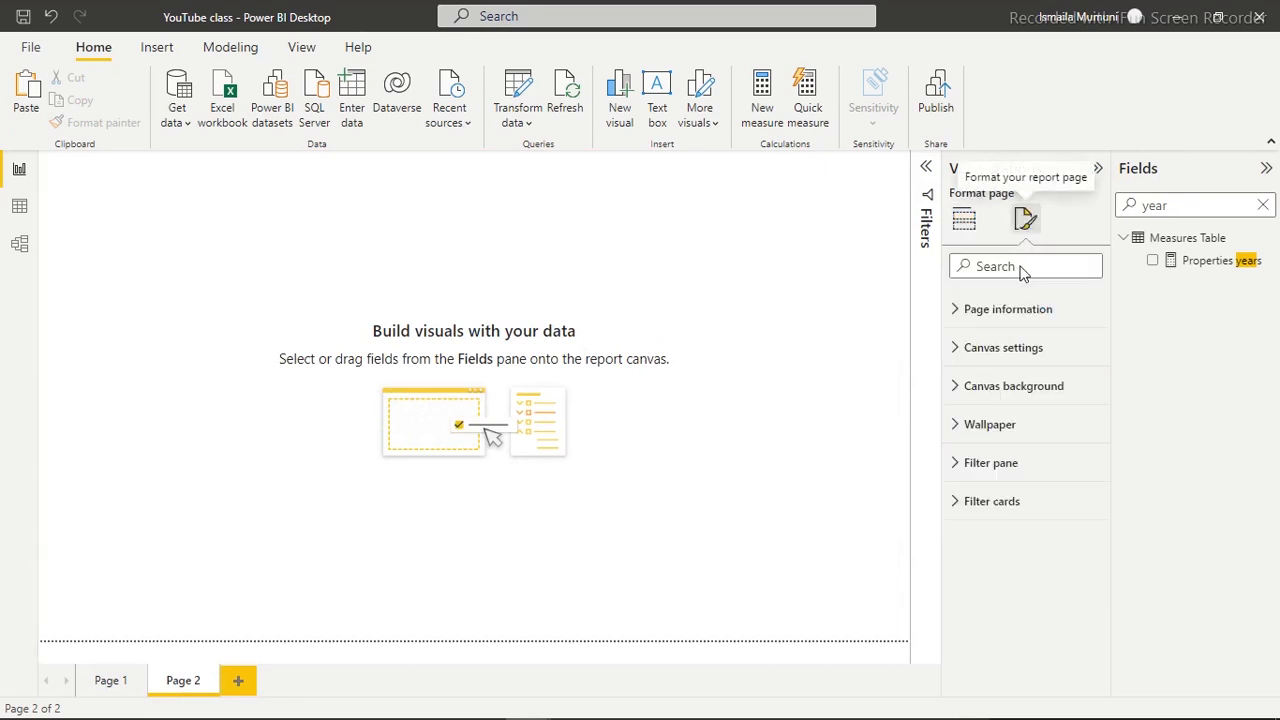
left_click(1008, 386)
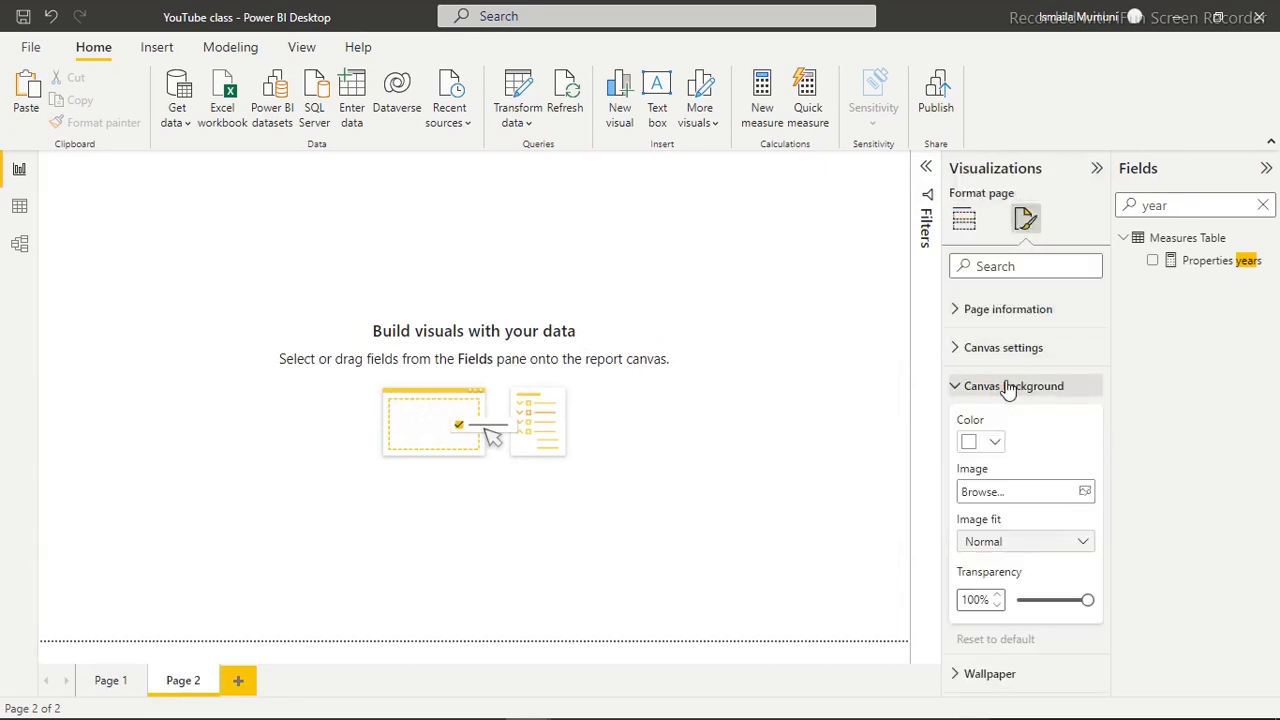
left_click(1080, 495)
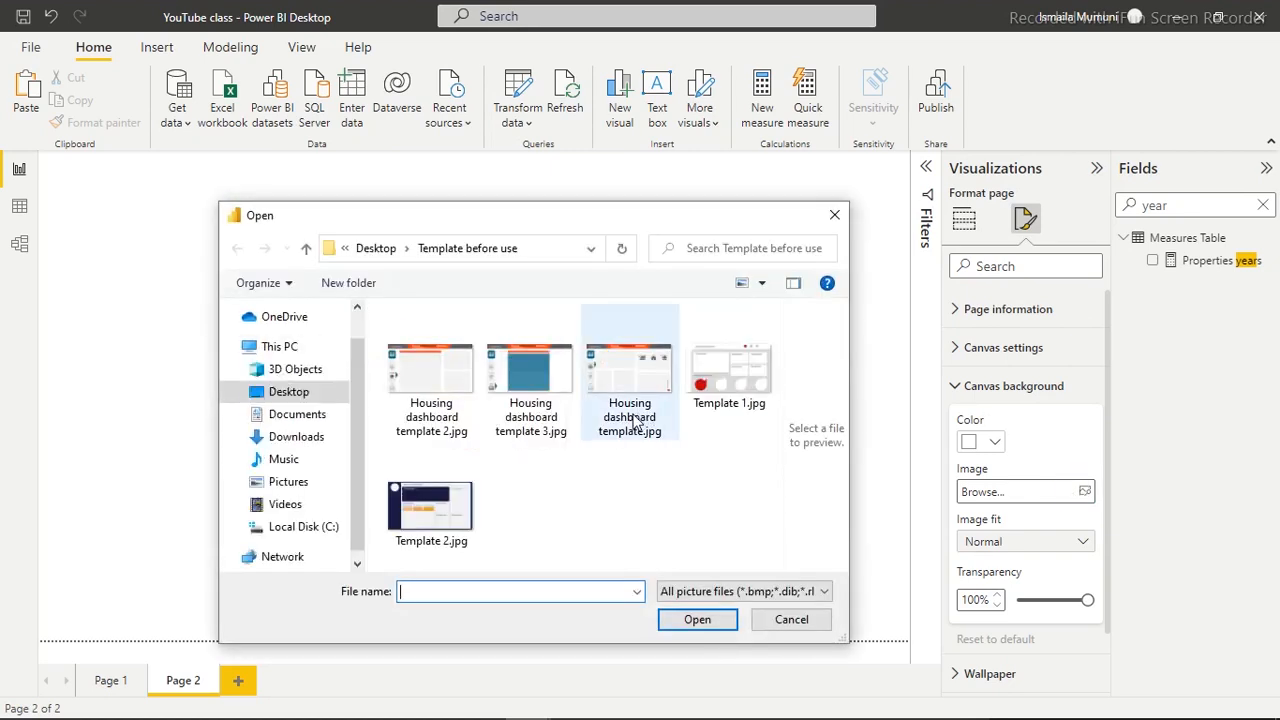
double_click(419, 360)
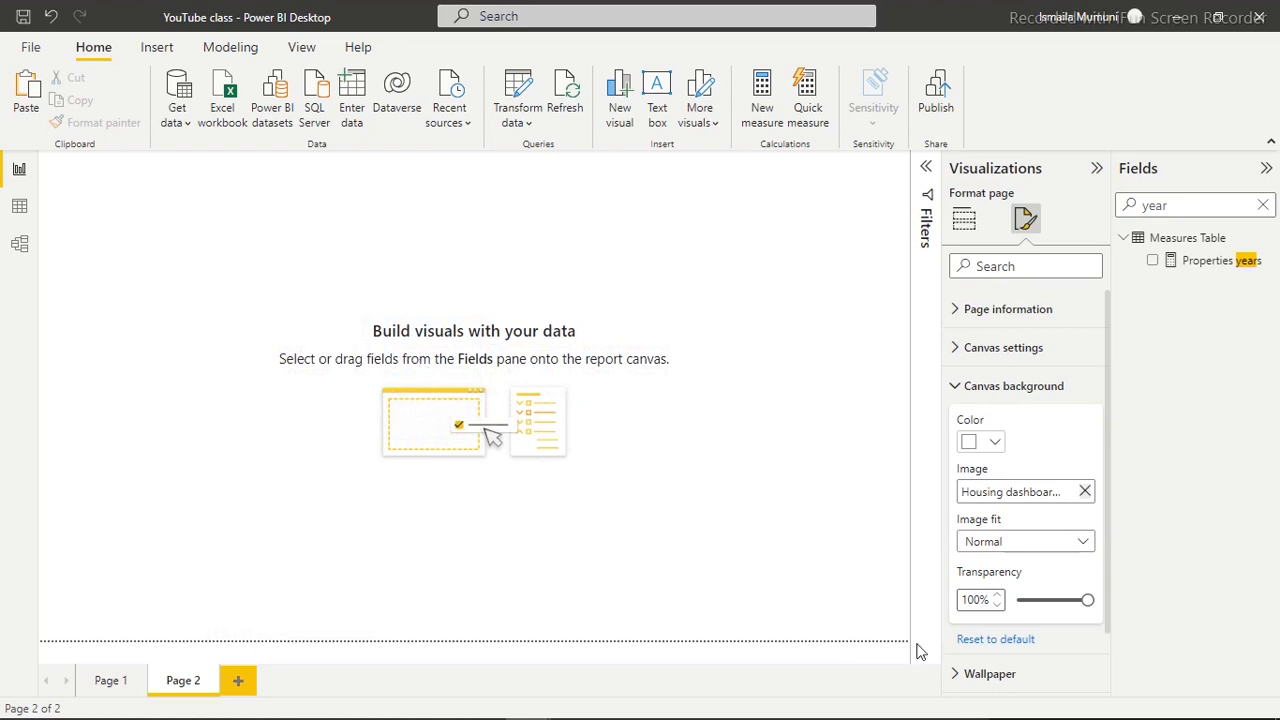
left_click_drag(1087, 601, 1017, 601)
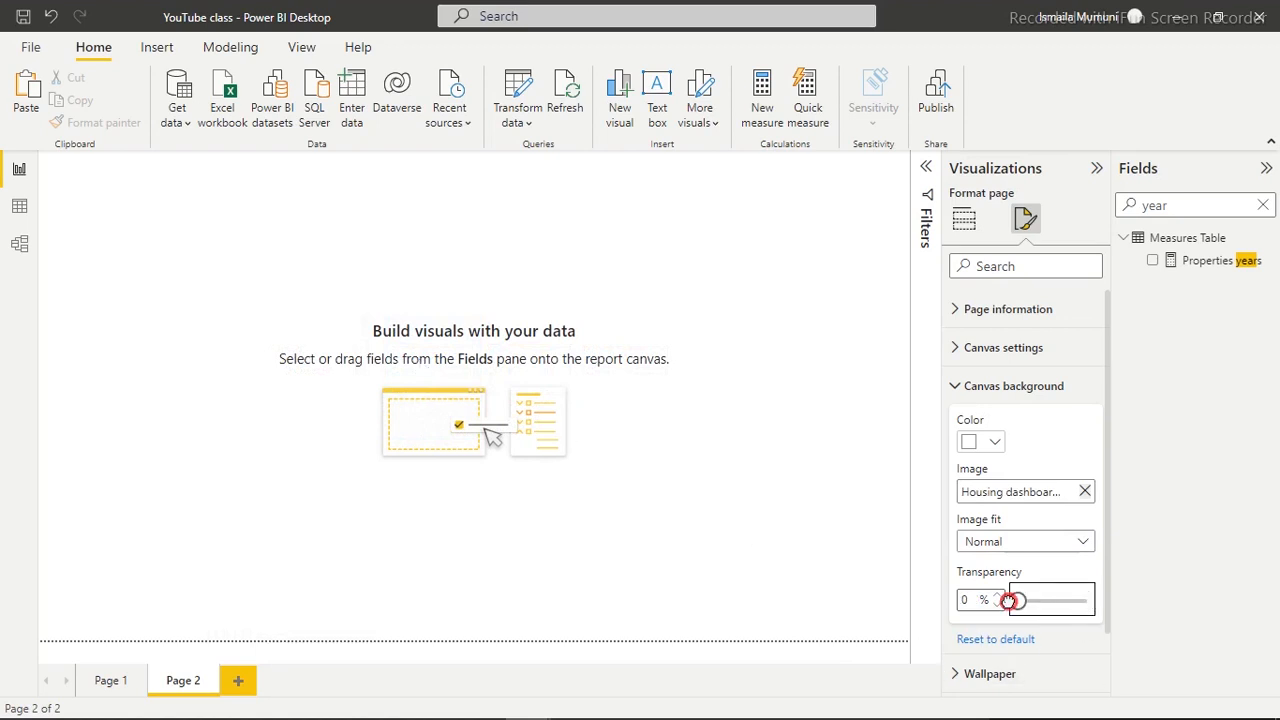
left_click(624, 450)
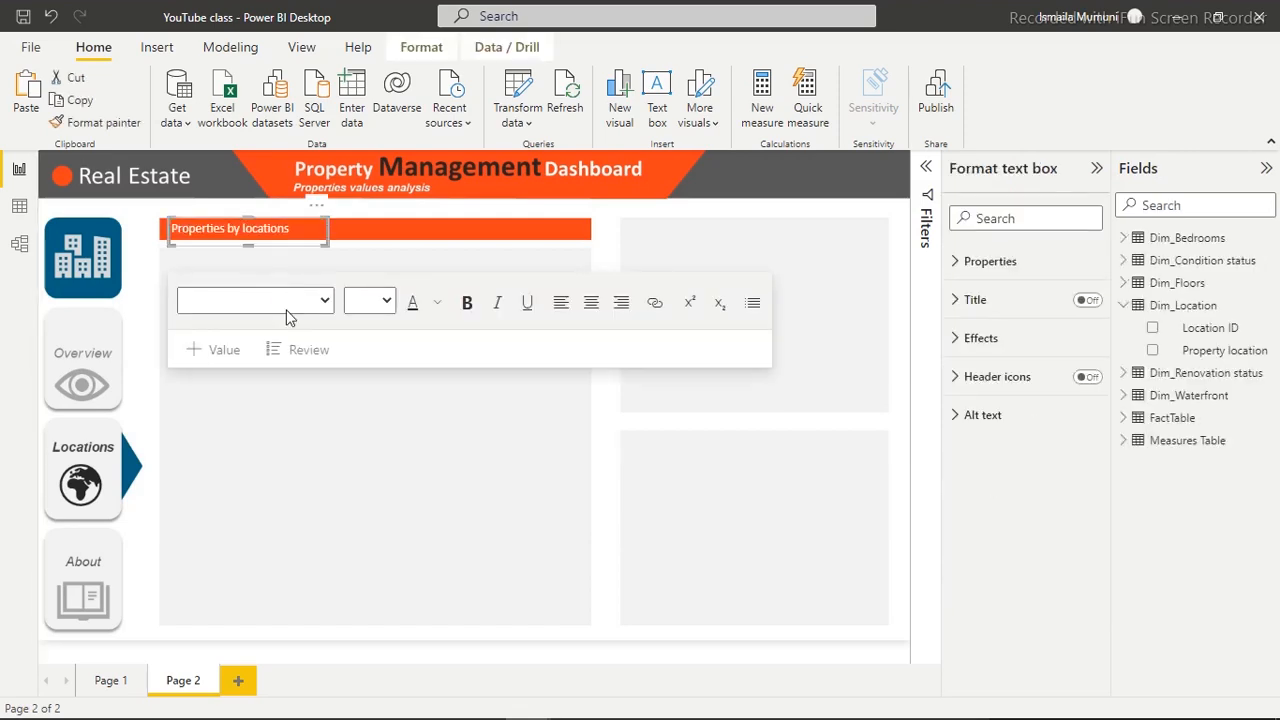
Insert a map visual and size it to fill the large panel under the Properties by locations heading
left_click(333, 432)
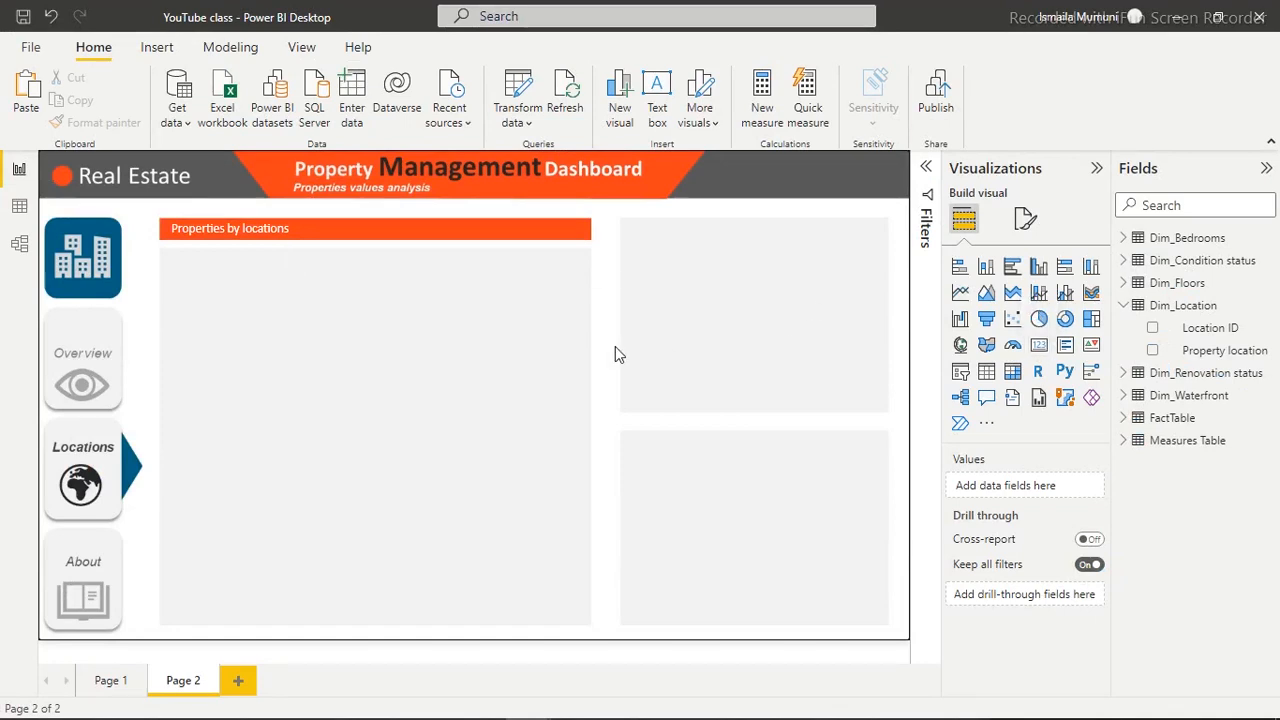
left_click(959, 345)
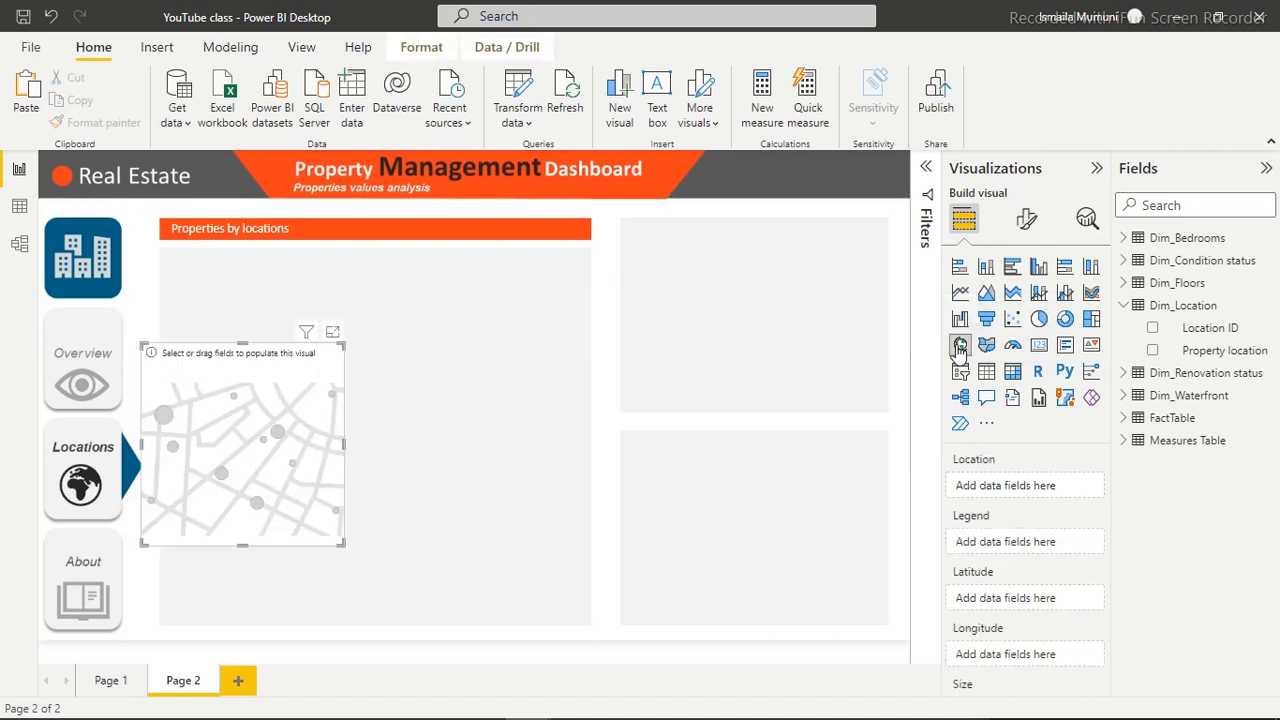
left_click_drag(266, 354, 293, 276)
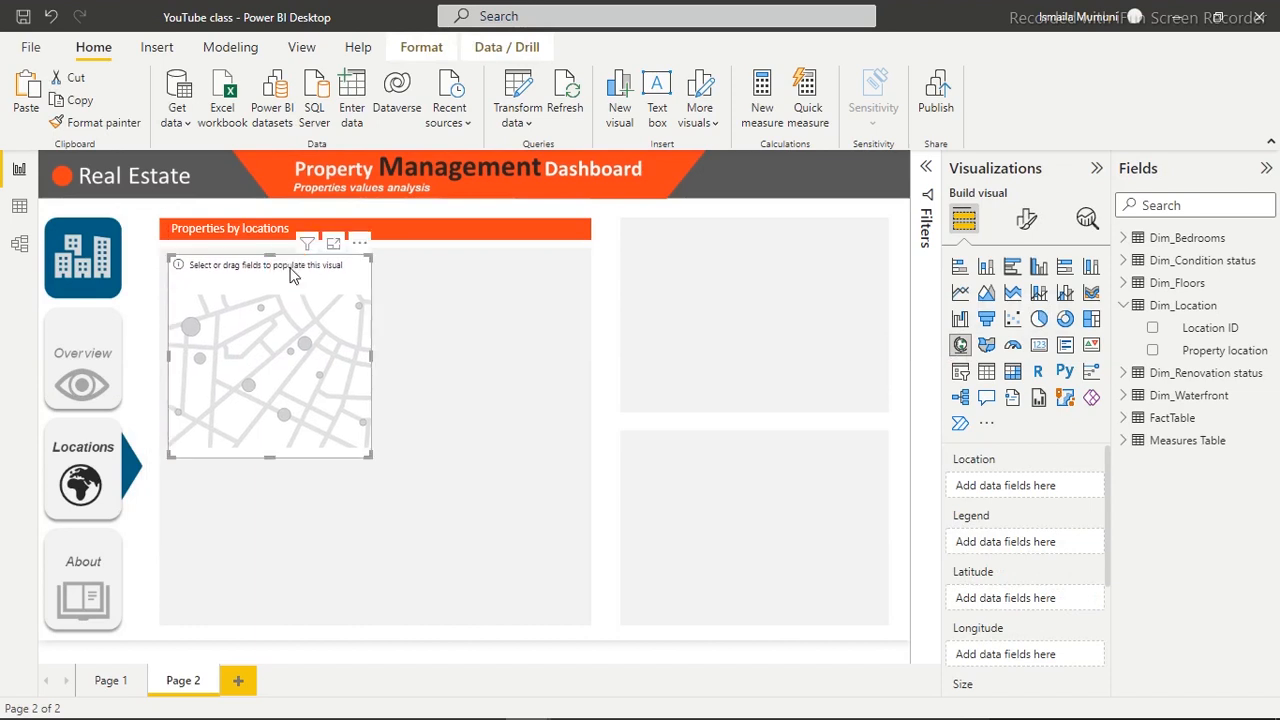
left_click_drag(370, 457, 580, 627)
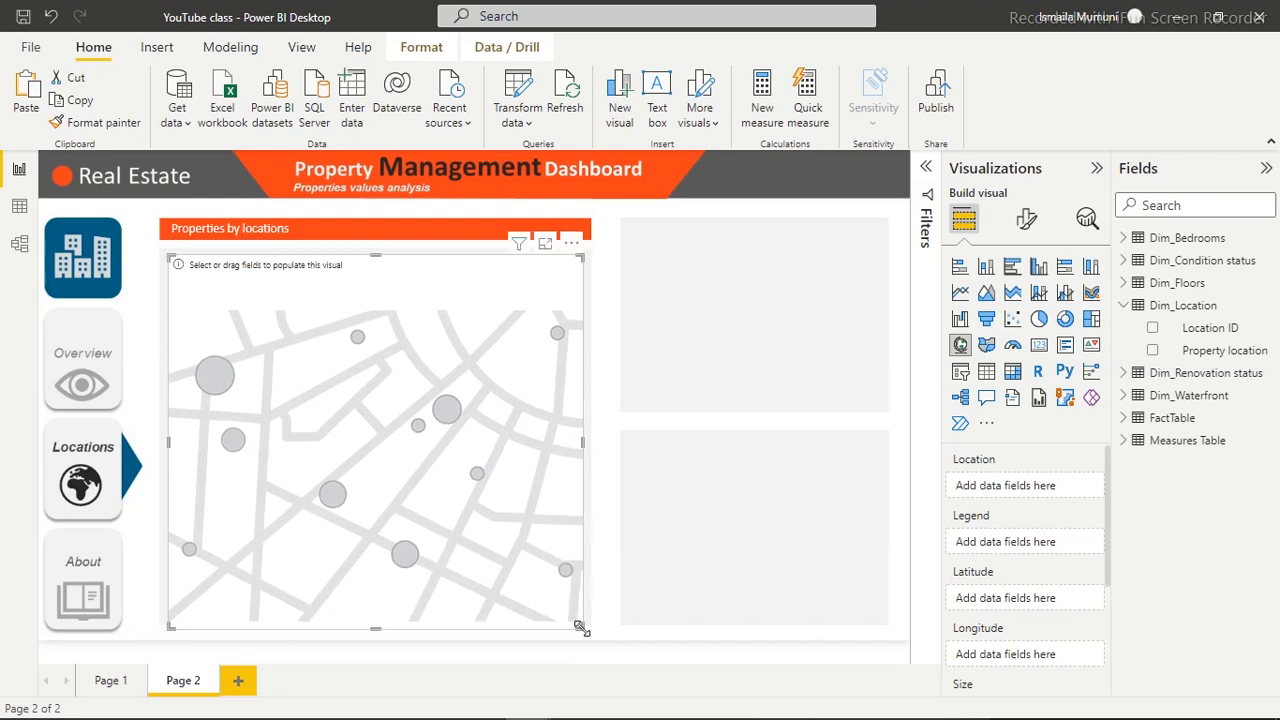
Plot the Total properties measure on the map by Property location, using Property location as the map's location rather than its legend
left_click(1152, 352)
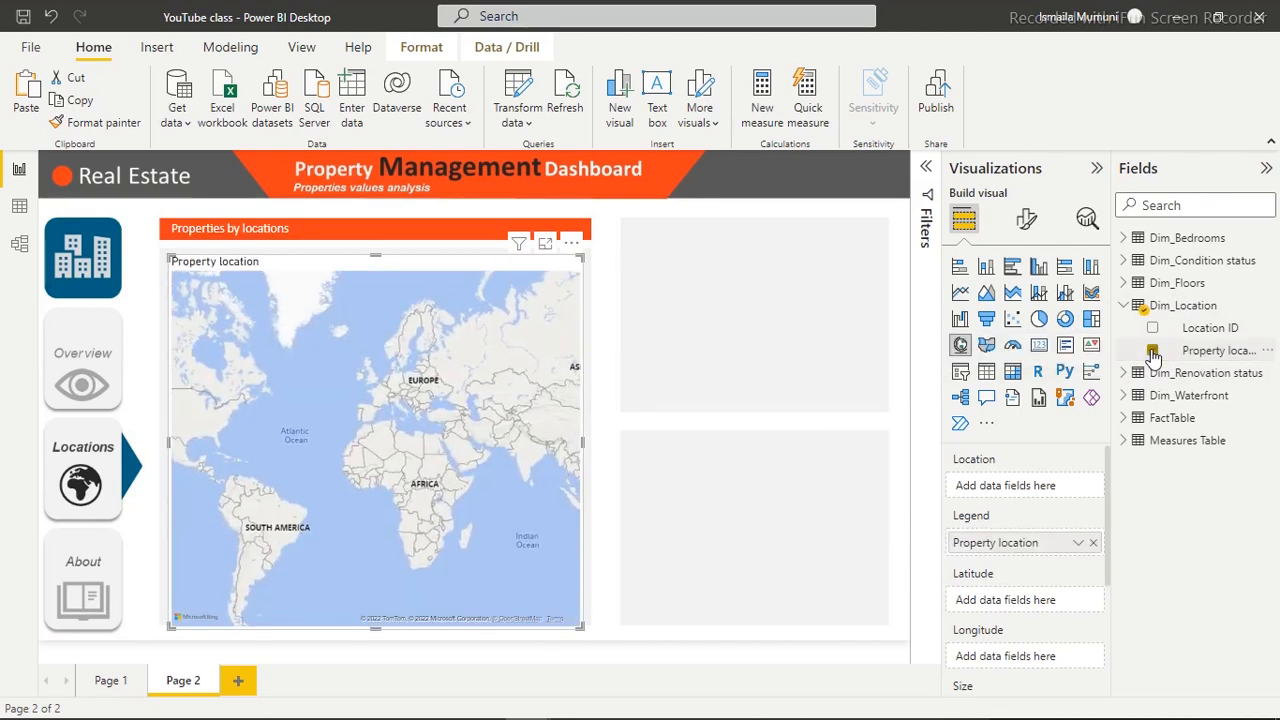
left_click(1123, 305)
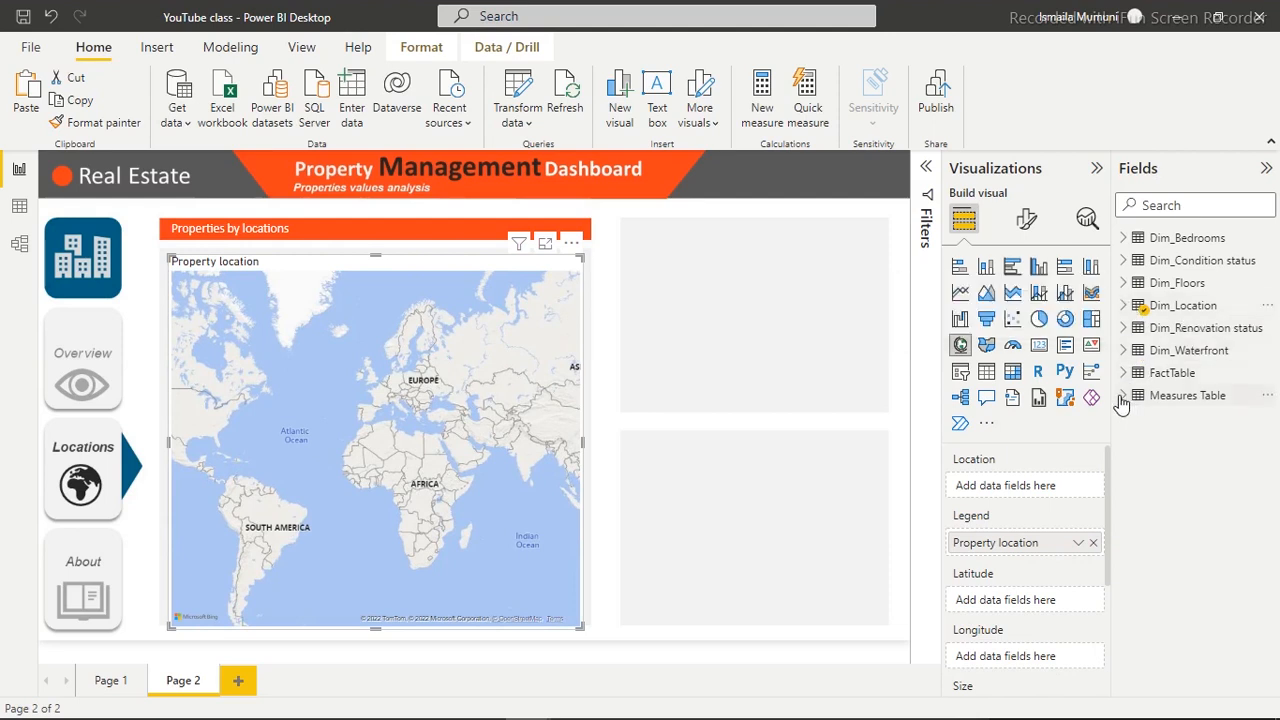
left_click(1123, 396)
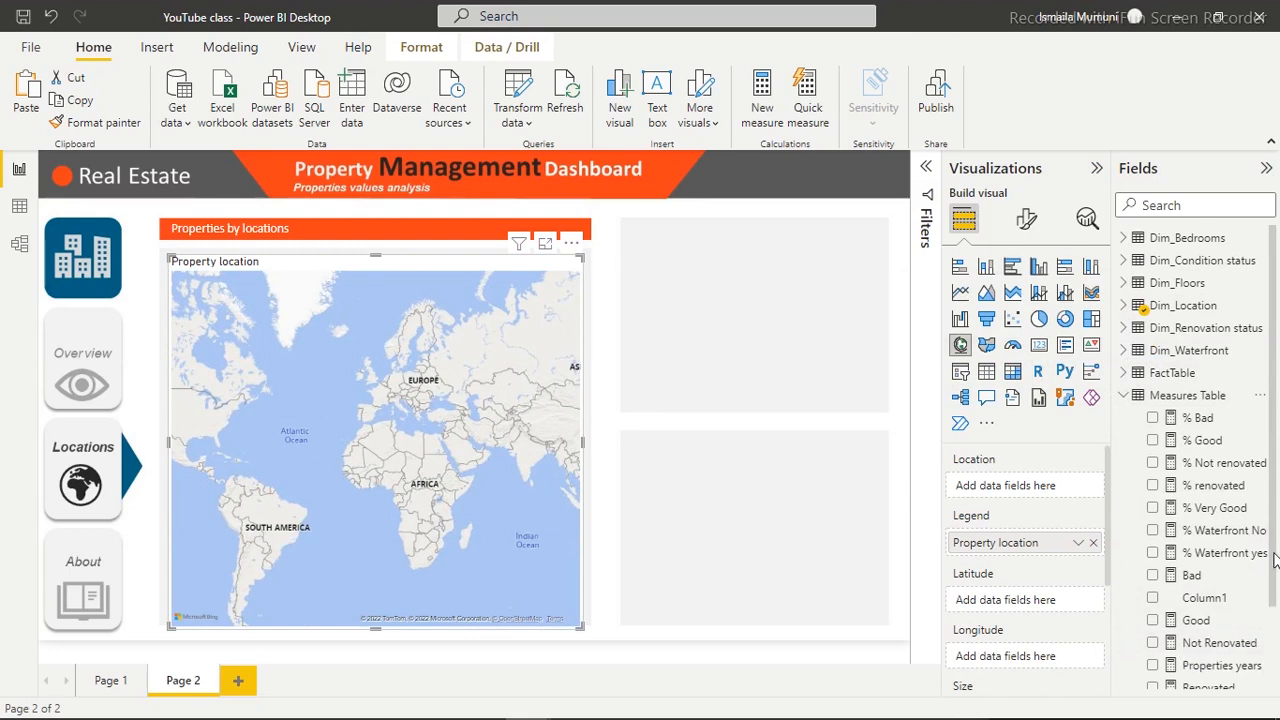
scroll(1275, 637, "down", 2)
left_click_drag(1273, 629, 1275, 646)
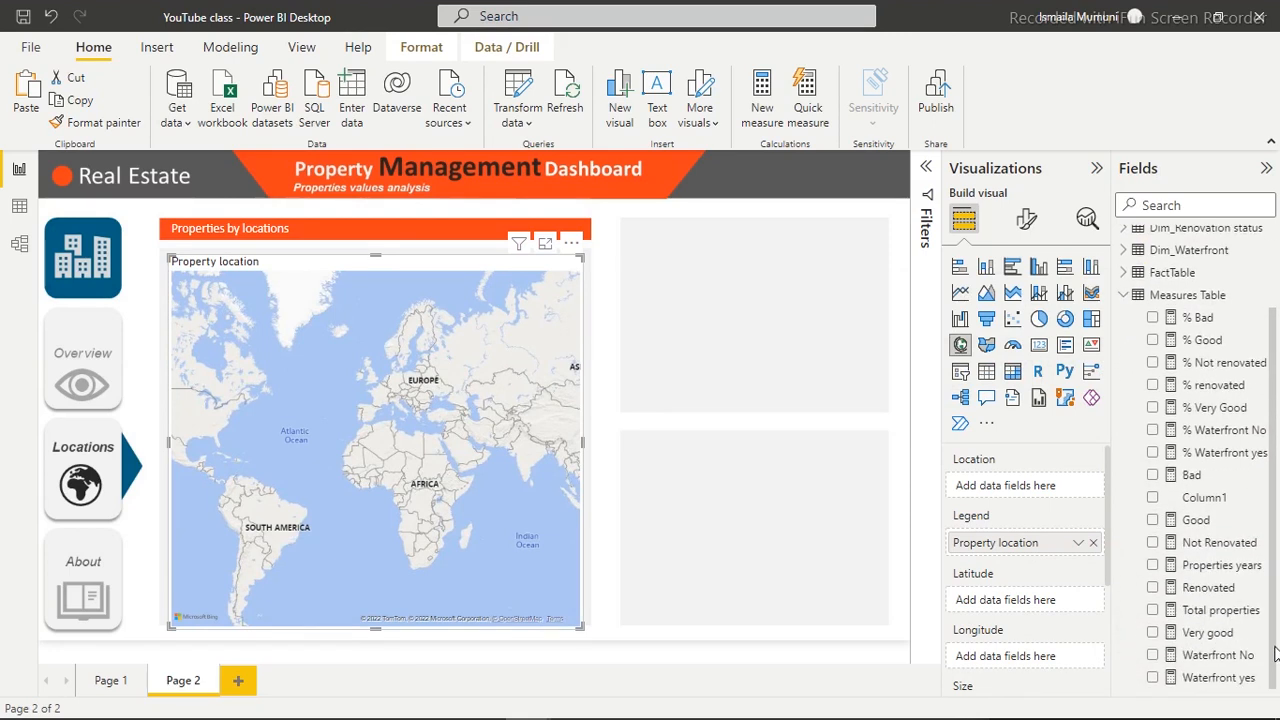
left_click(1155, 612)
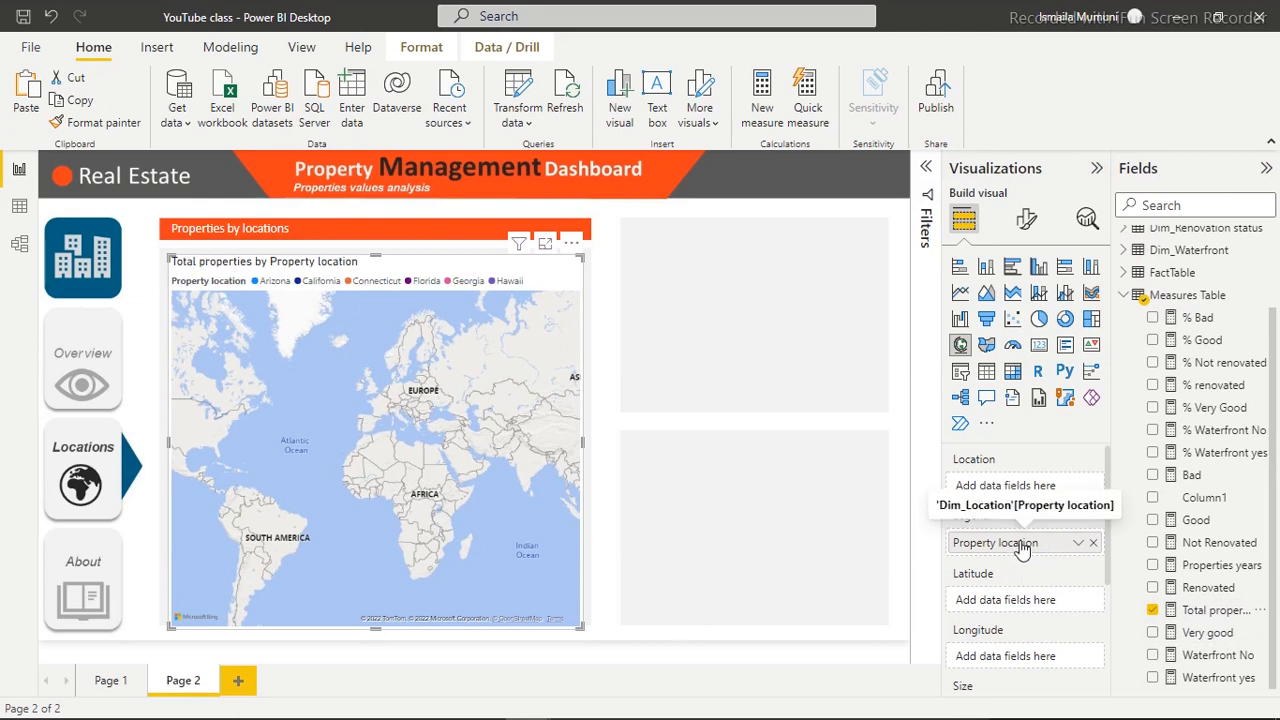
left_click_drag(1020, 549, 1022, 490)
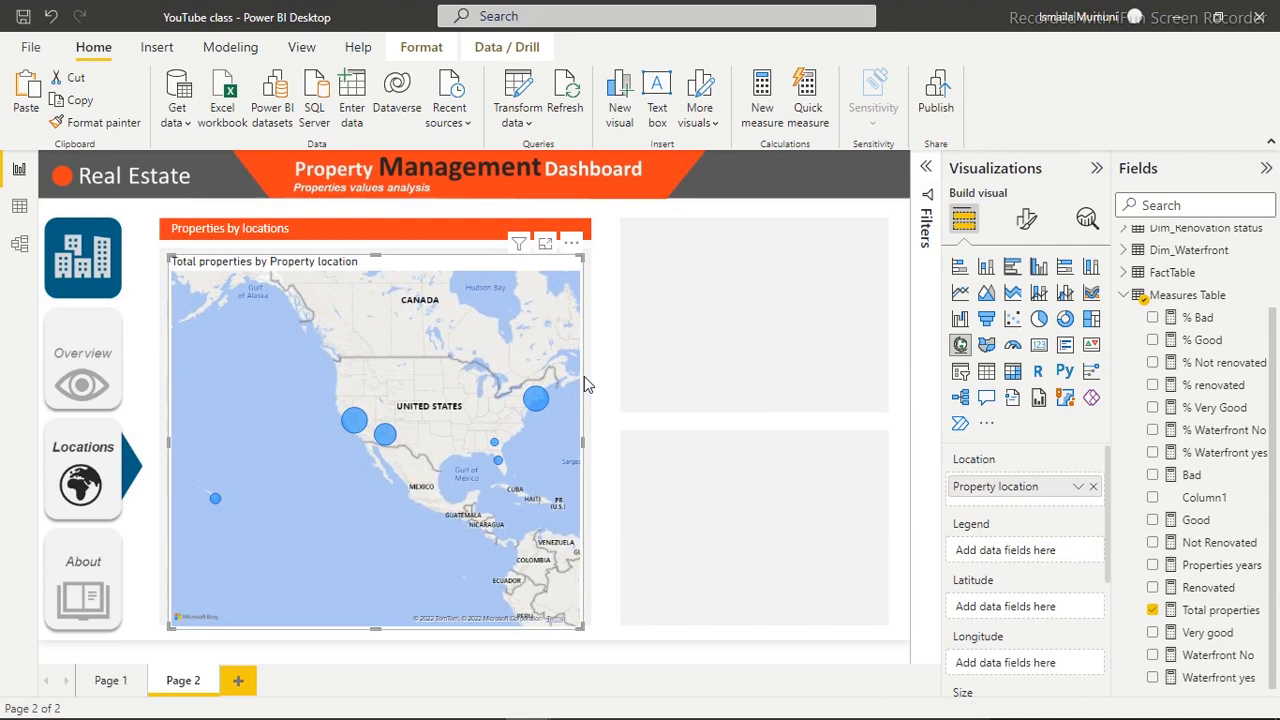
left_click(708, 358)
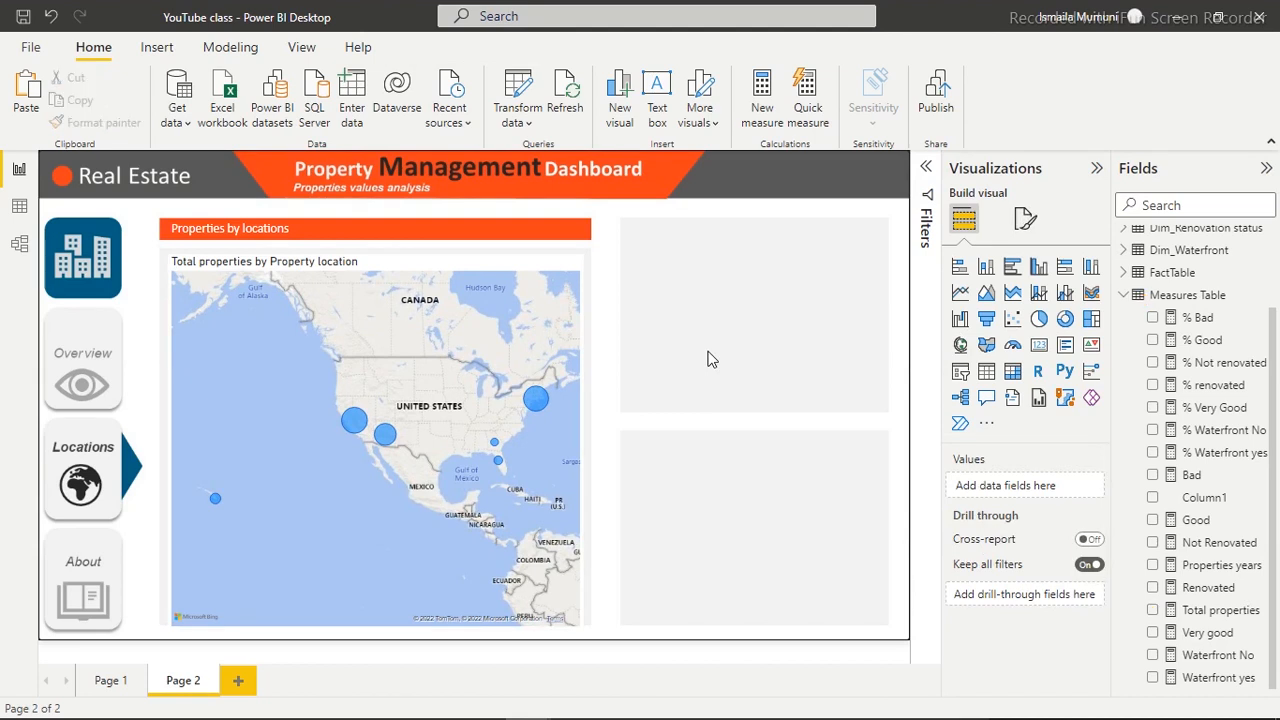
Turn off the map visual's title and background
left_click(532, 270)
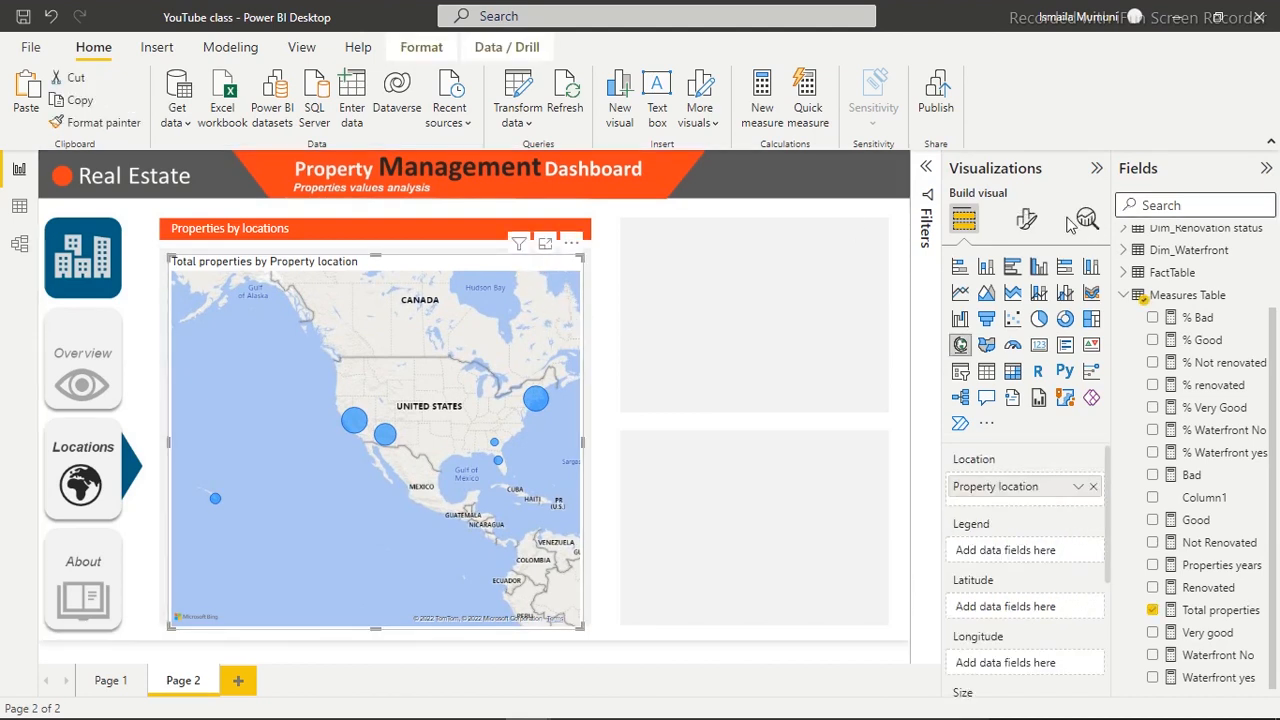
left_click(1026, 220)
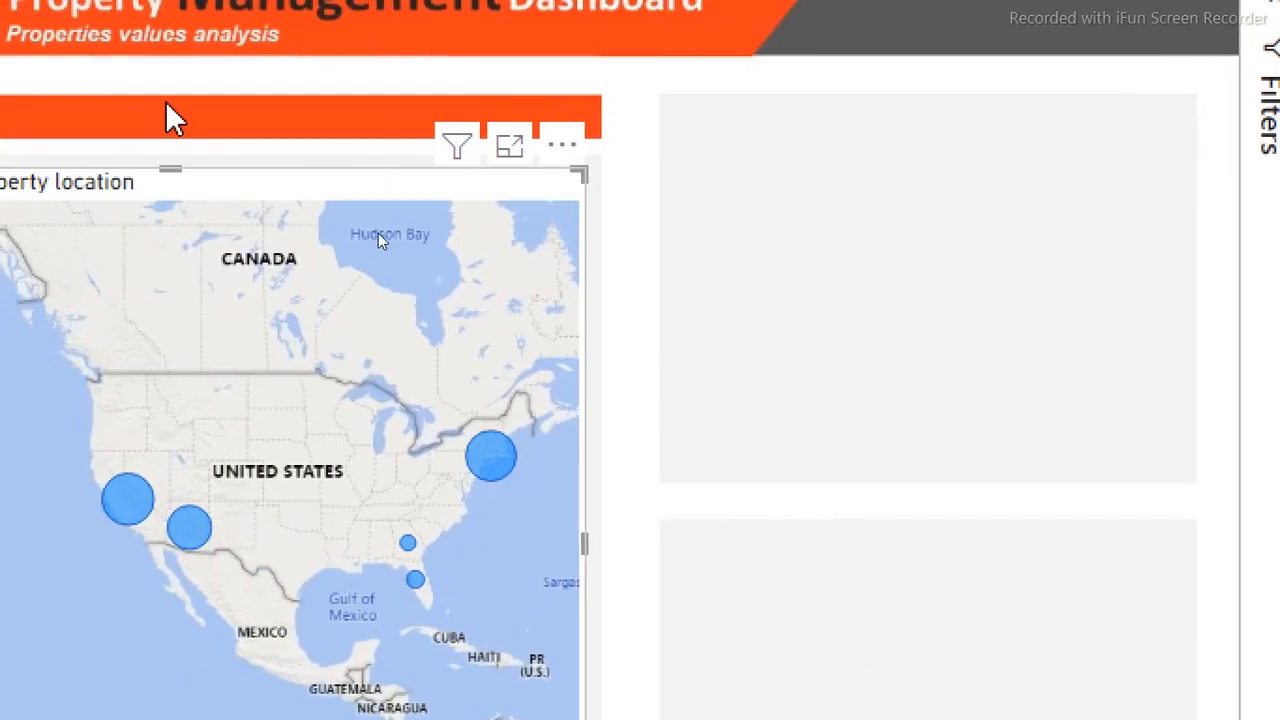
left_click_drag(191, 206, 749, 134)
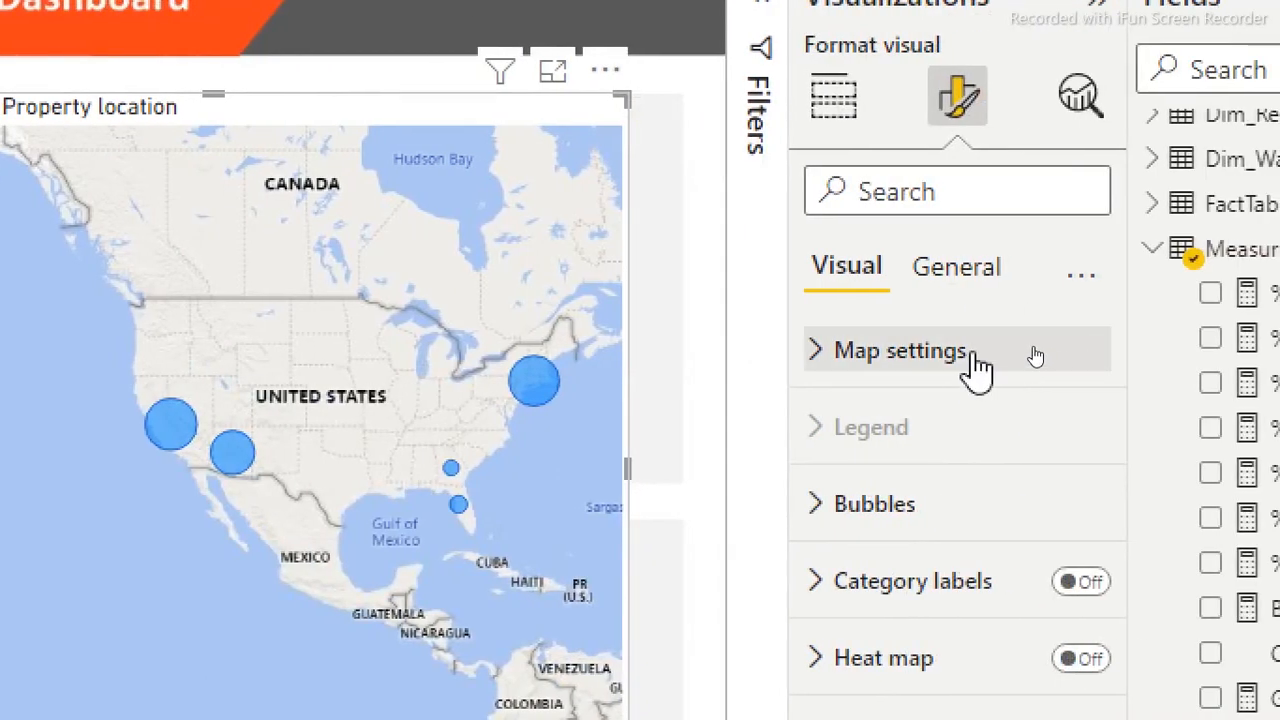
left_click(975, 297)
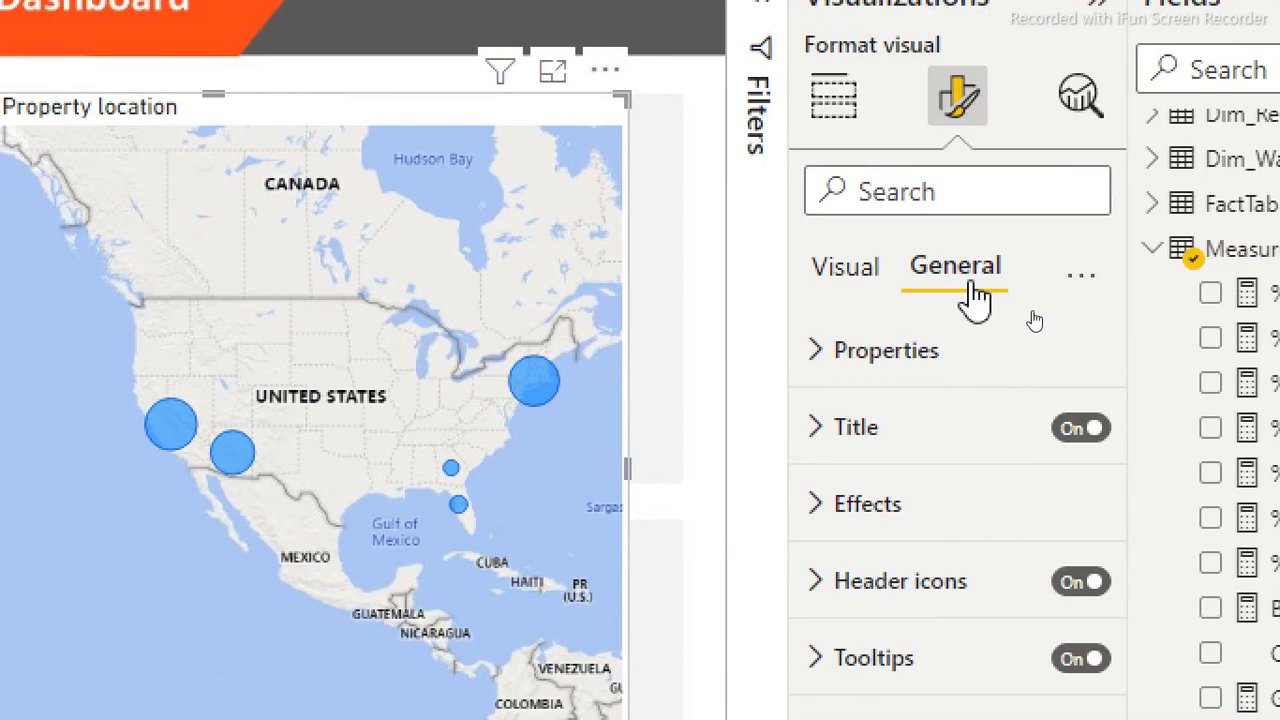
left_click(1075, 437)
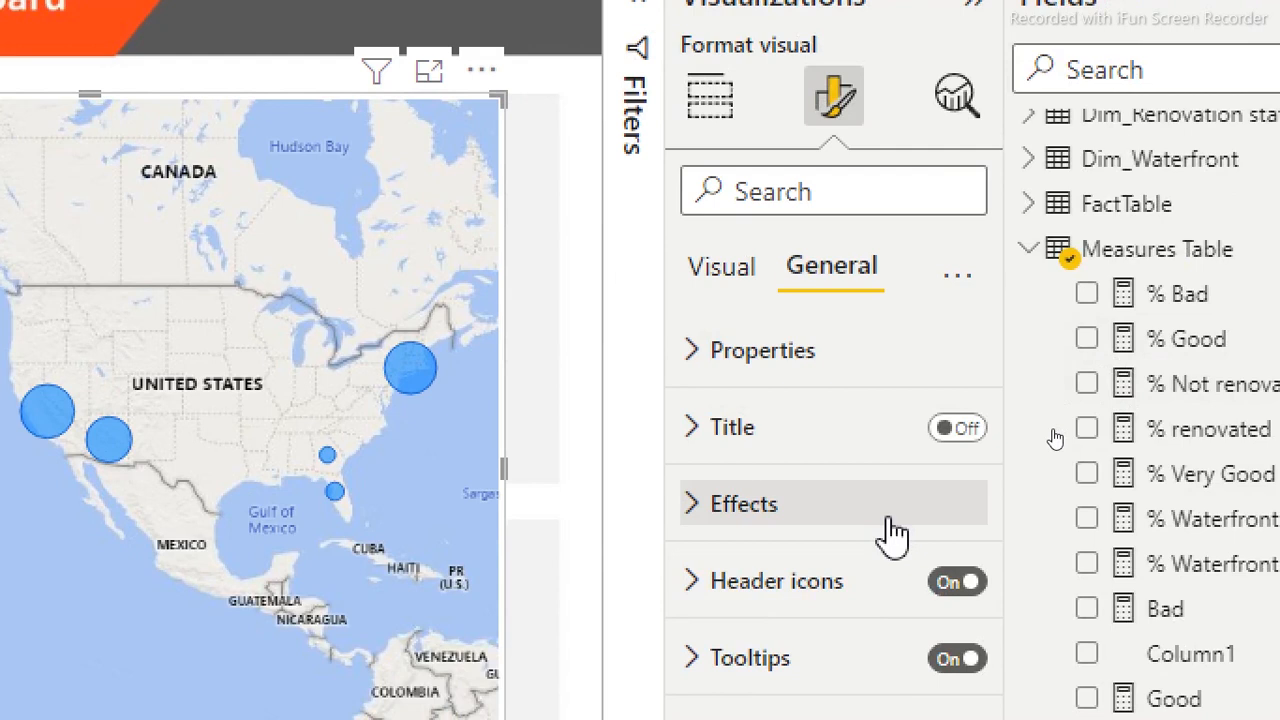
left_click(804, 508)
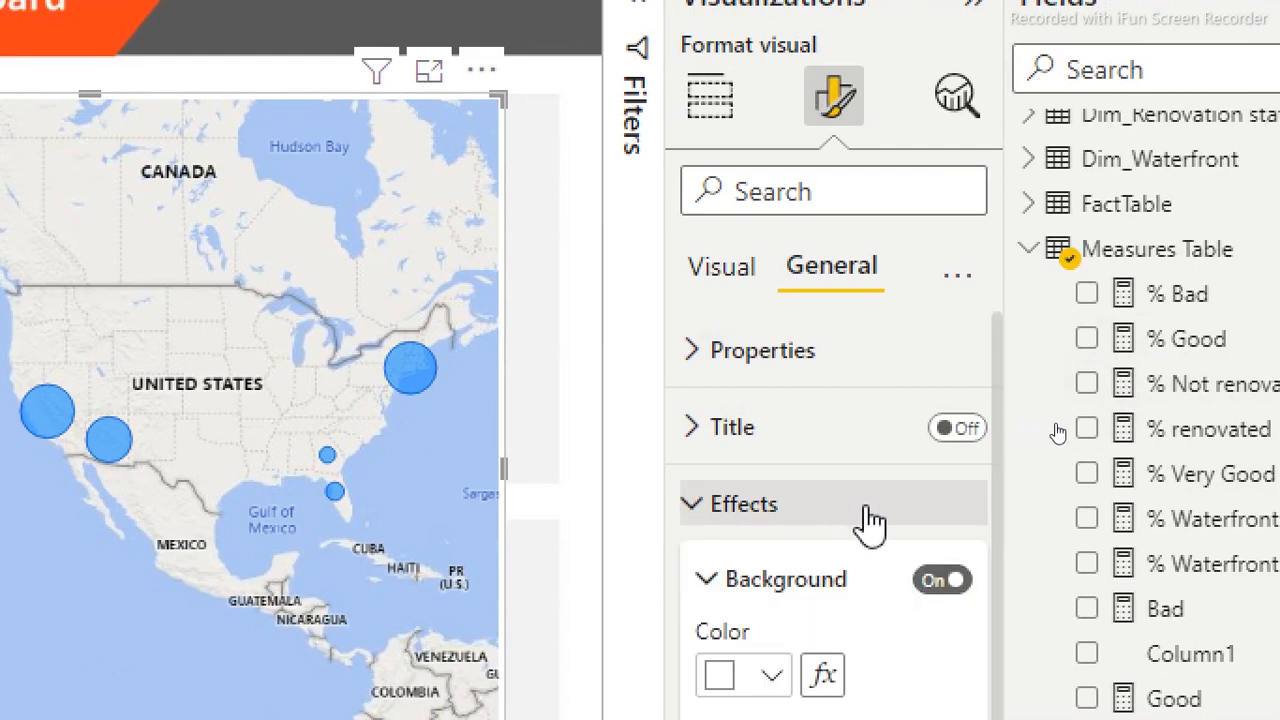
left_click(941, 581)
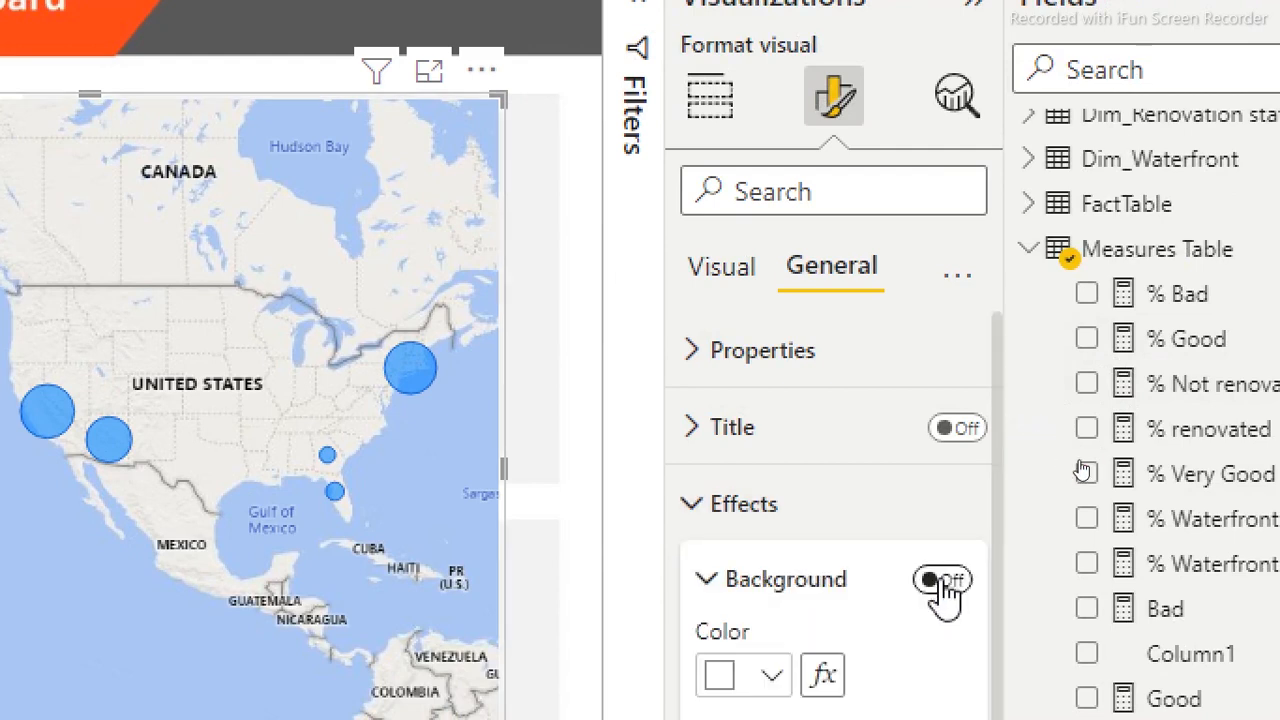
left_click(767, 512)
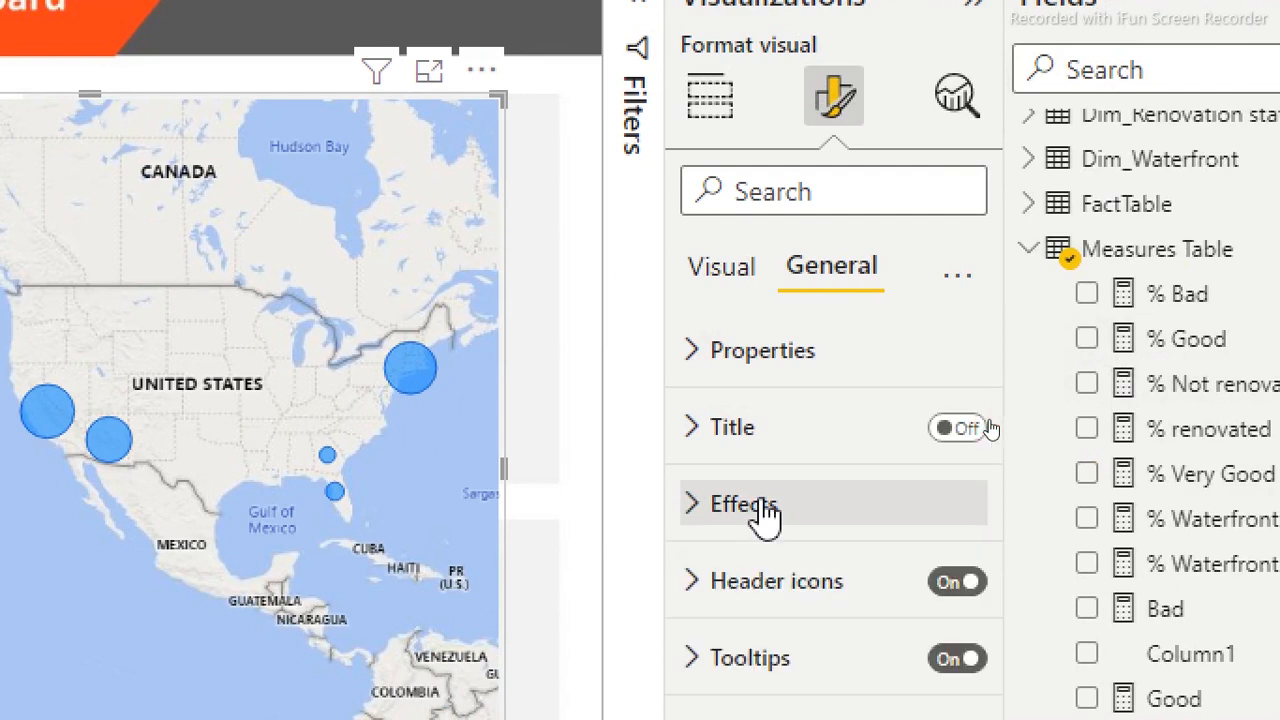
Set the map bubbles' size to 33 px and their default color to the recently used orange
left_click(727, 278)
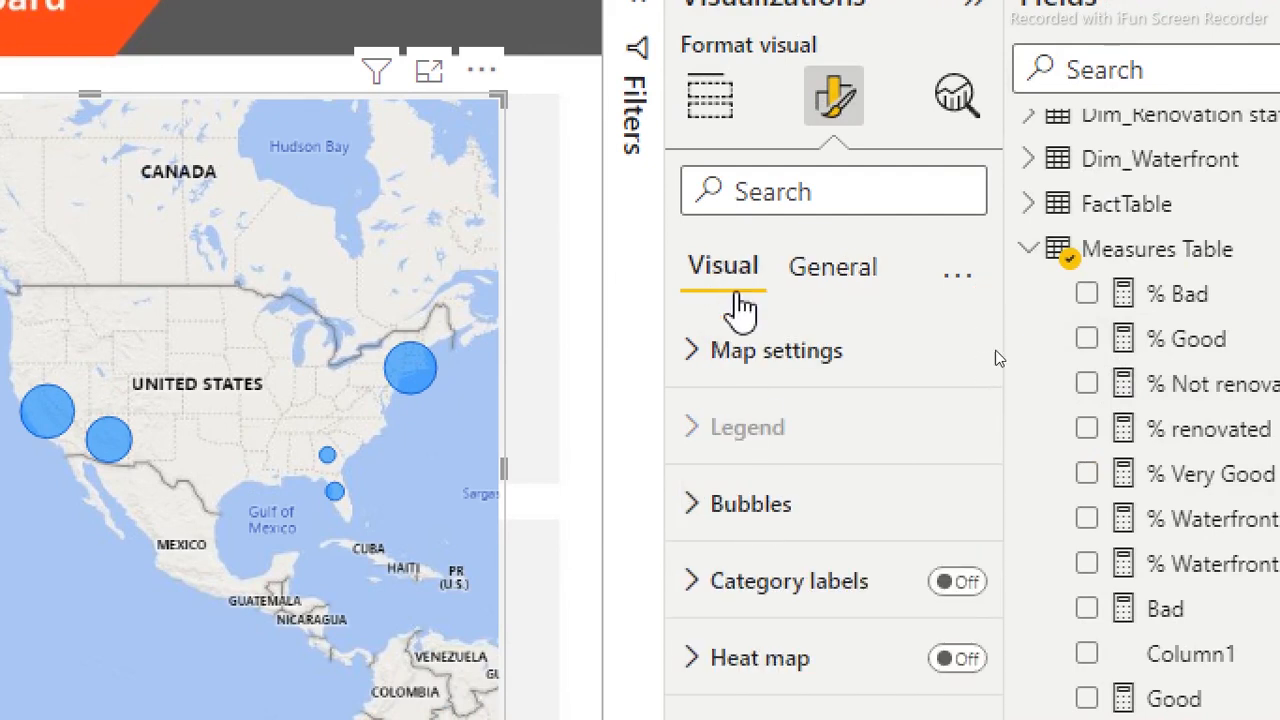
left_click(829, 510)
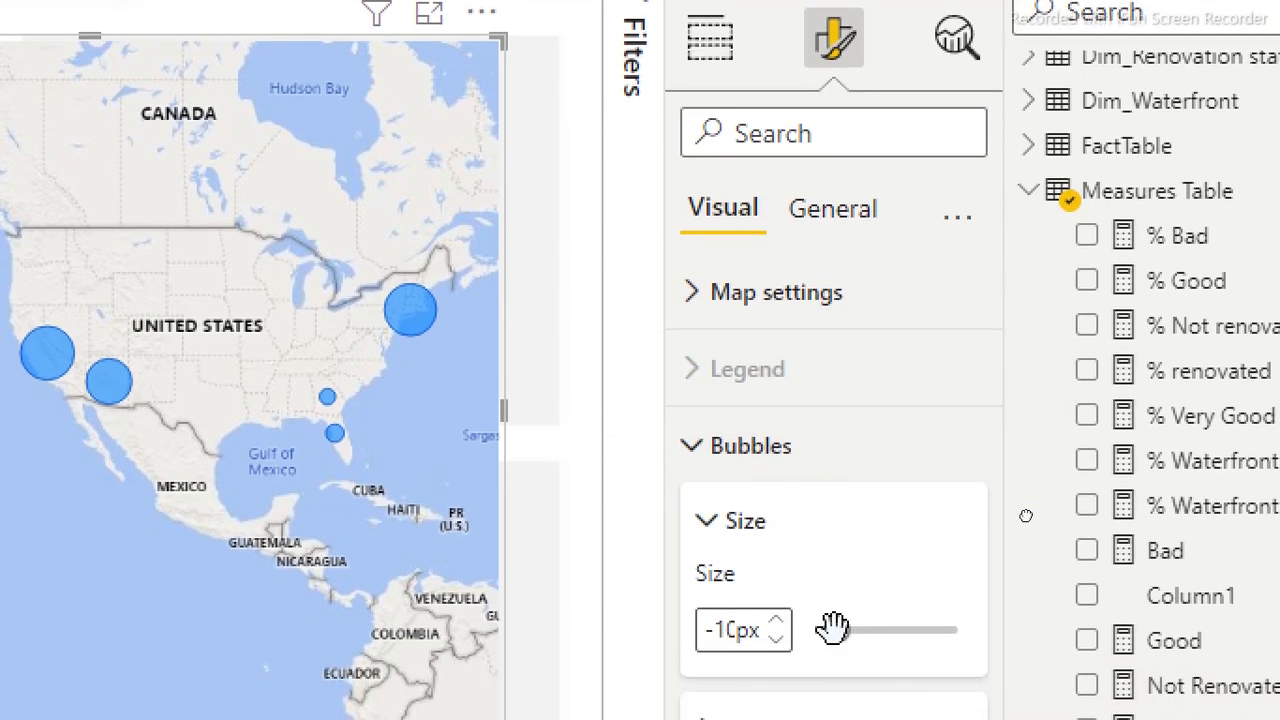
left_click_drag(834, 688, 853, 688)
left_click_drag(853, 630, 883, 632)
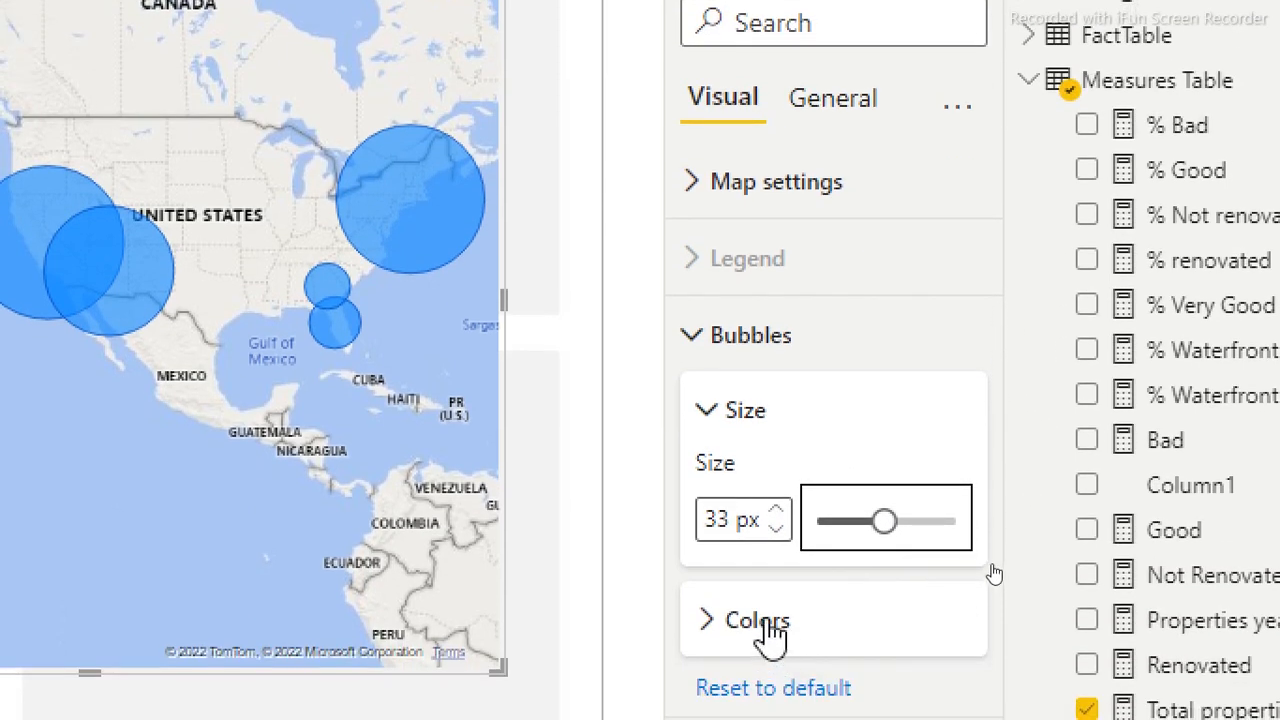
left_click(765, 706)
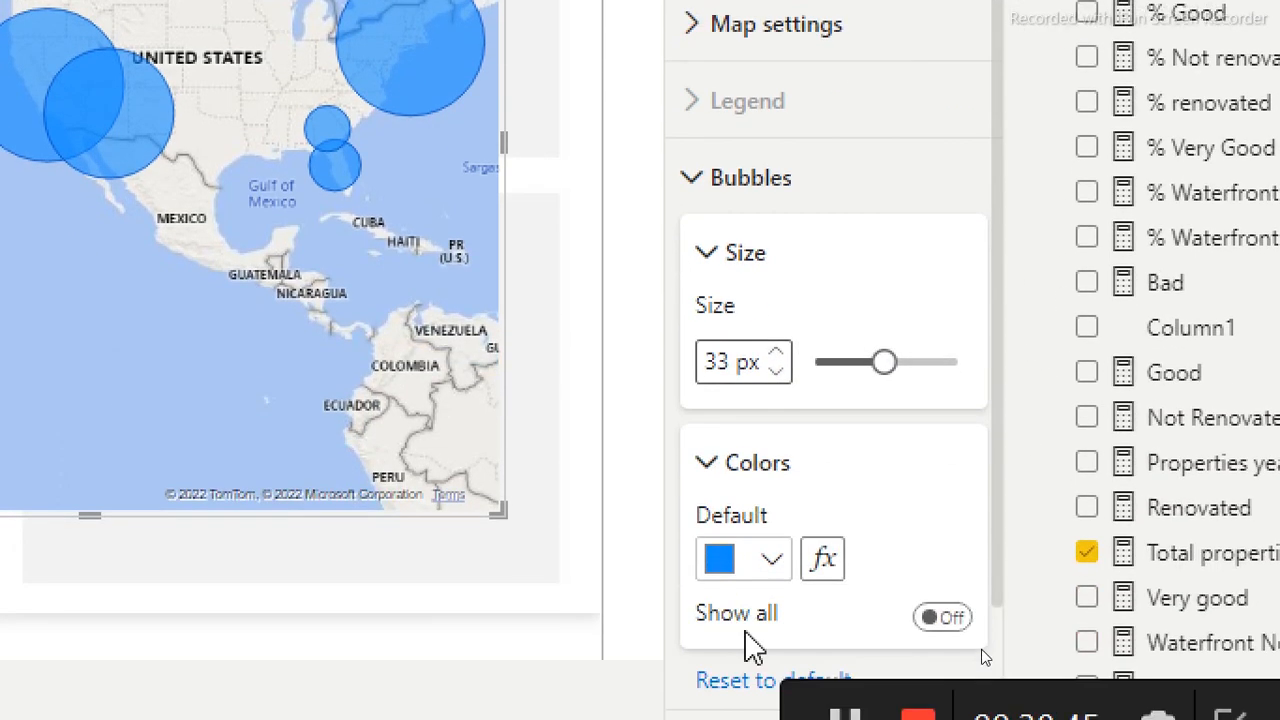
left_click(755, 712)
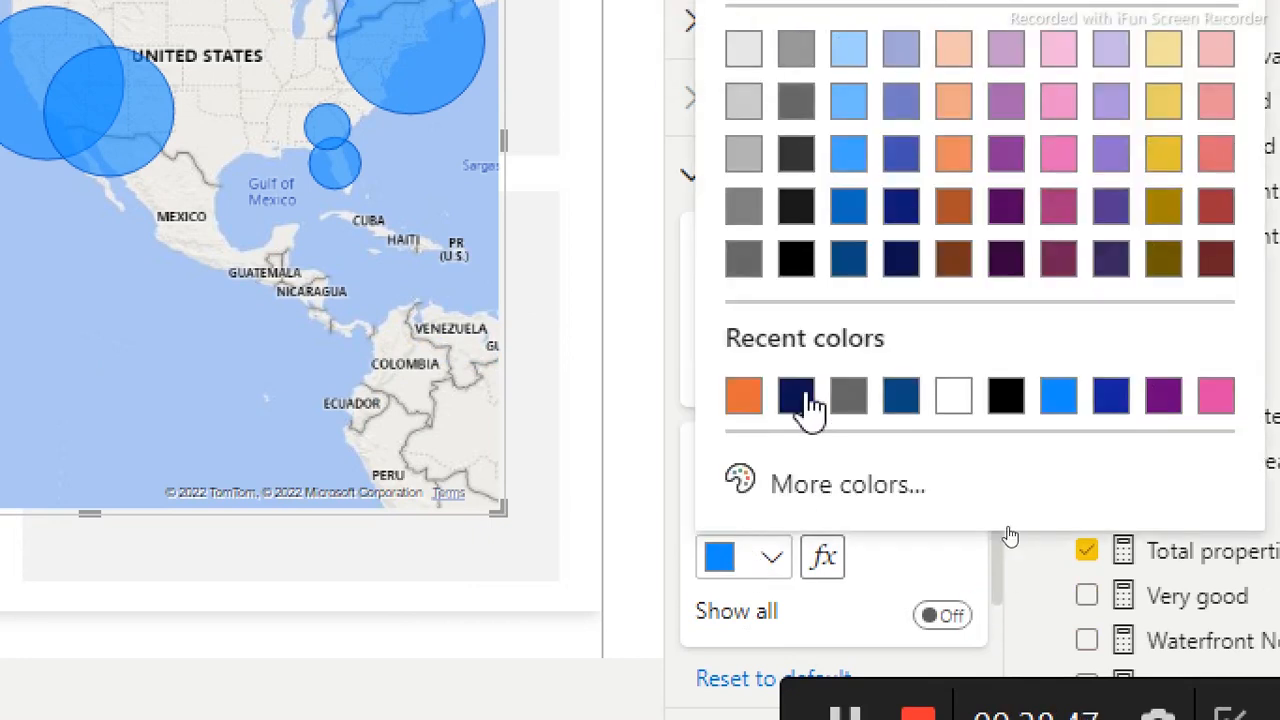
left_click(746, 396)
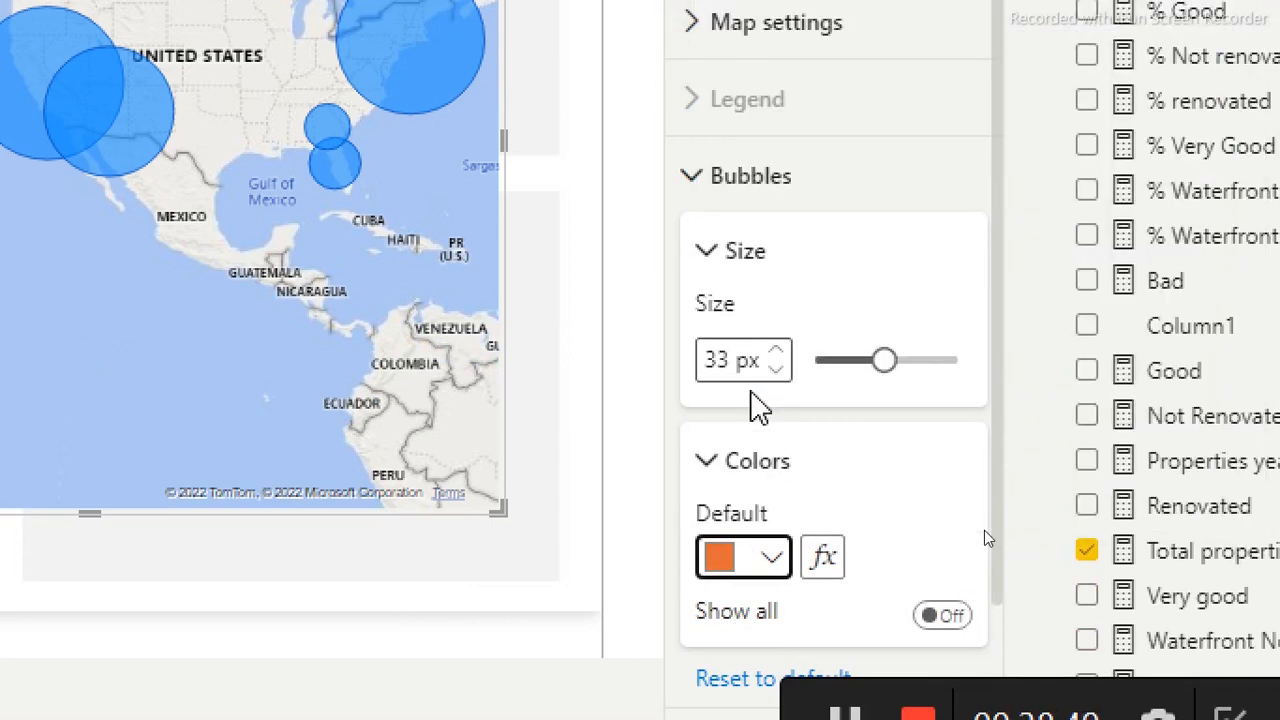
left_click(787, 190)
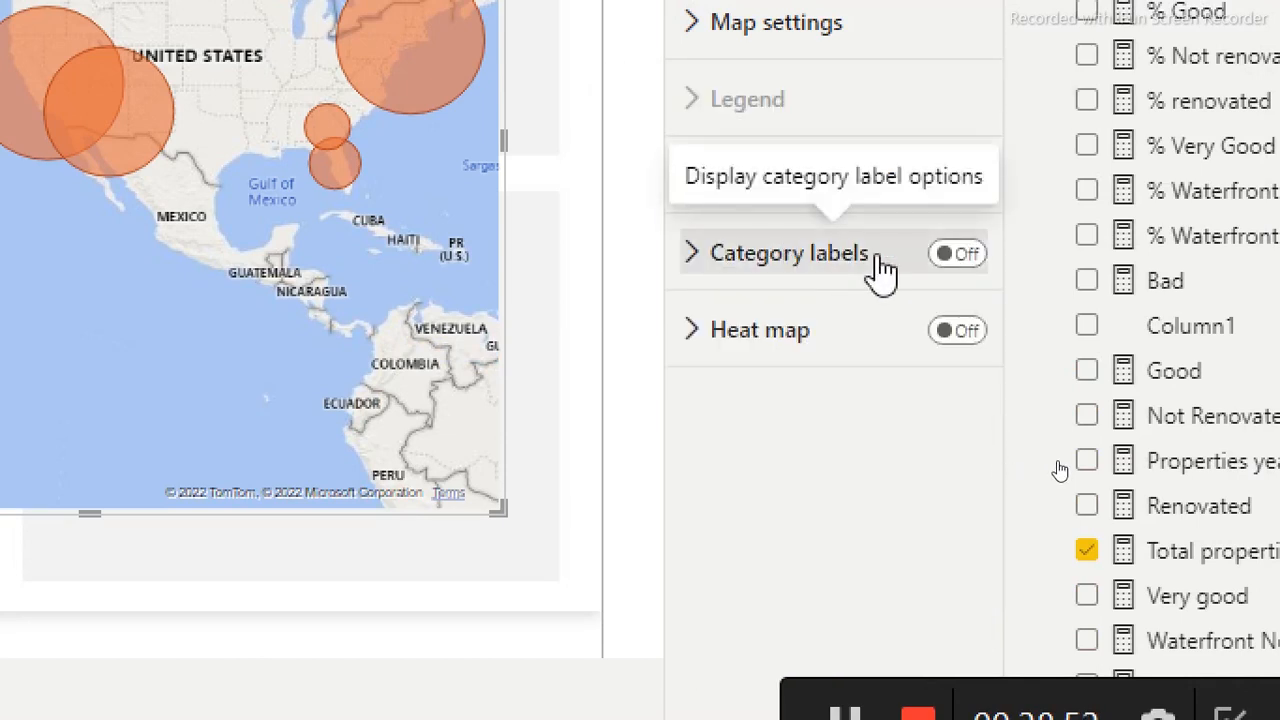
Turn on the map's category labels and turn off their background
left_click(945, 256)
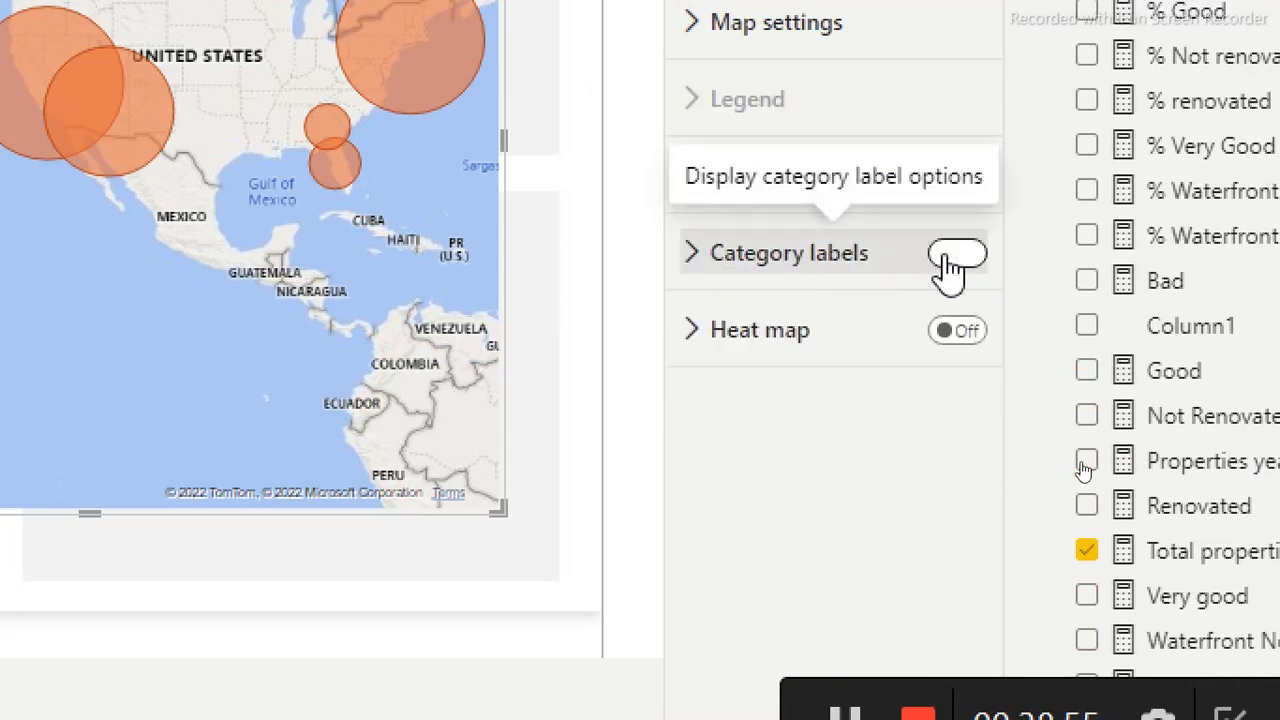
left_click(810, 278)
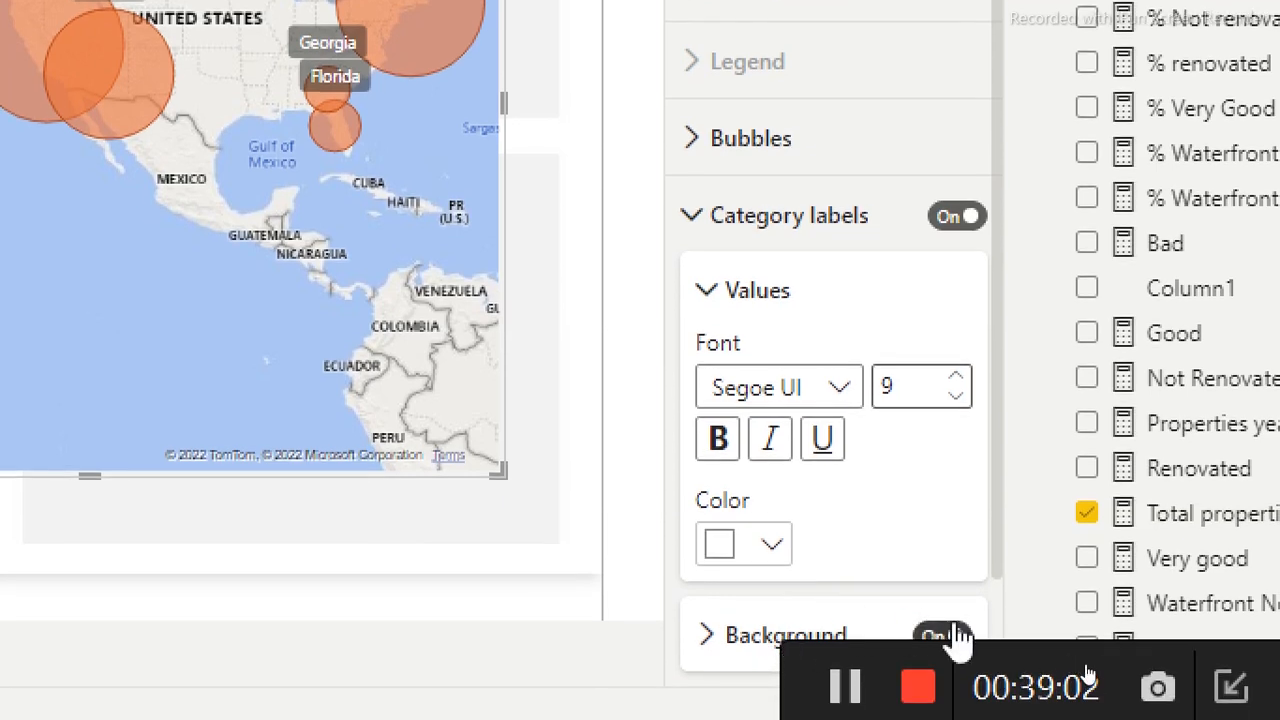
left_click(955, 637)
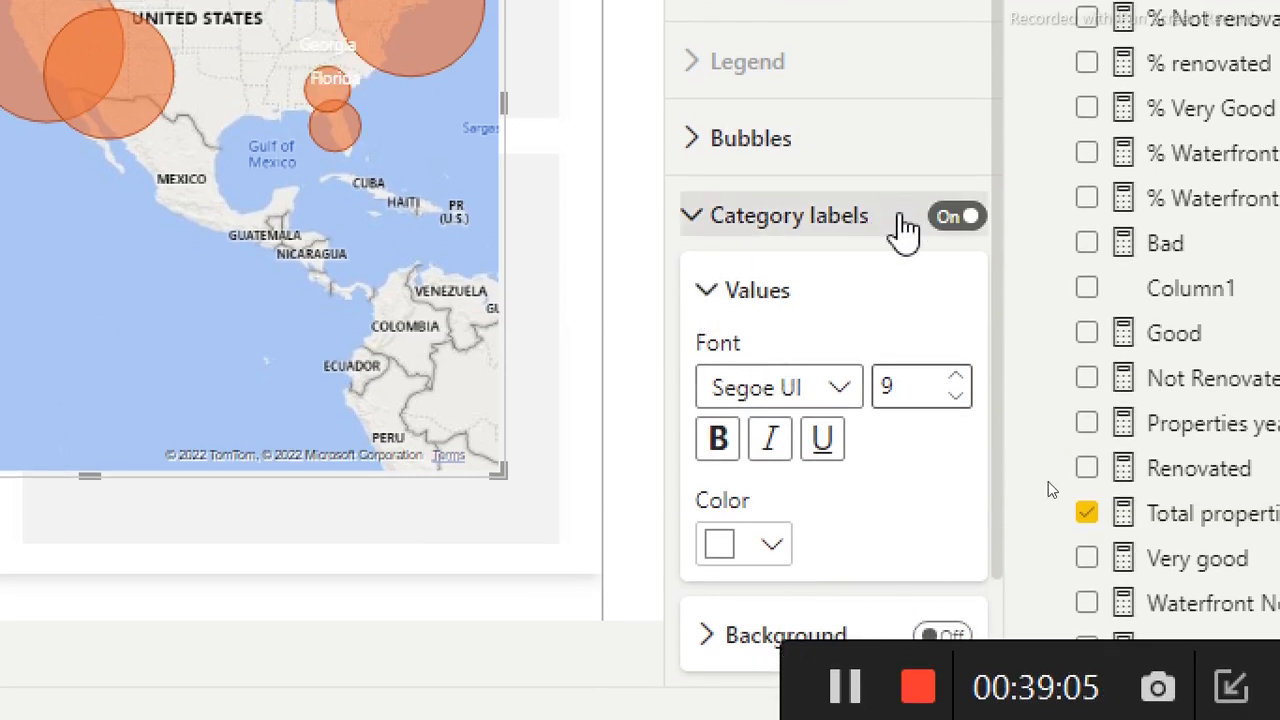
Color the map's category labels dark gray and make them italic
left_click(722, 552)
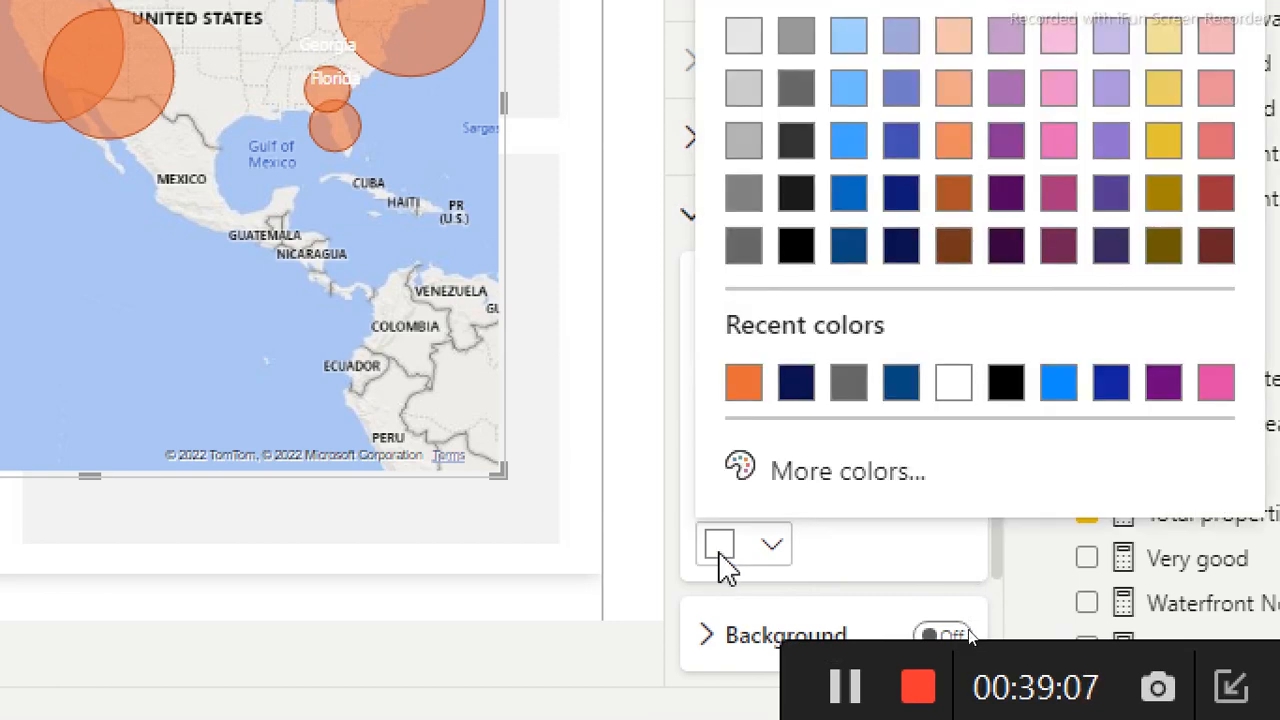
left_click(743, 150)
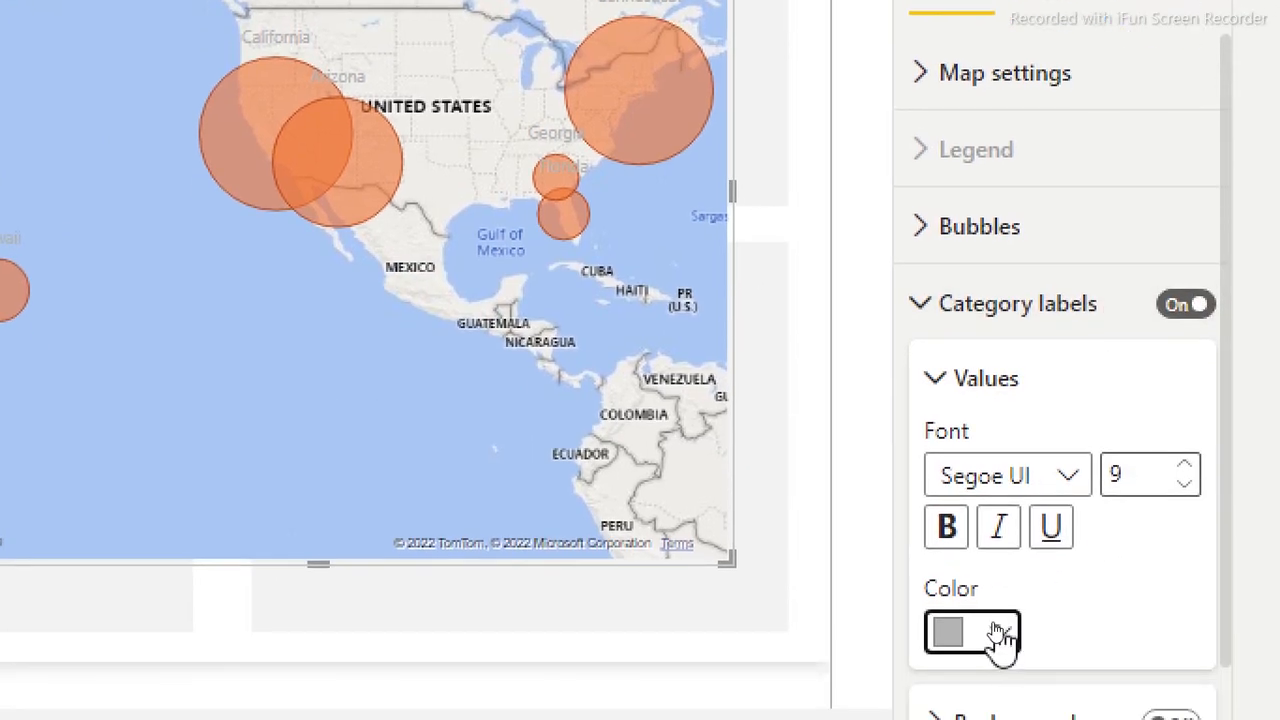
left_click(1100, 695)
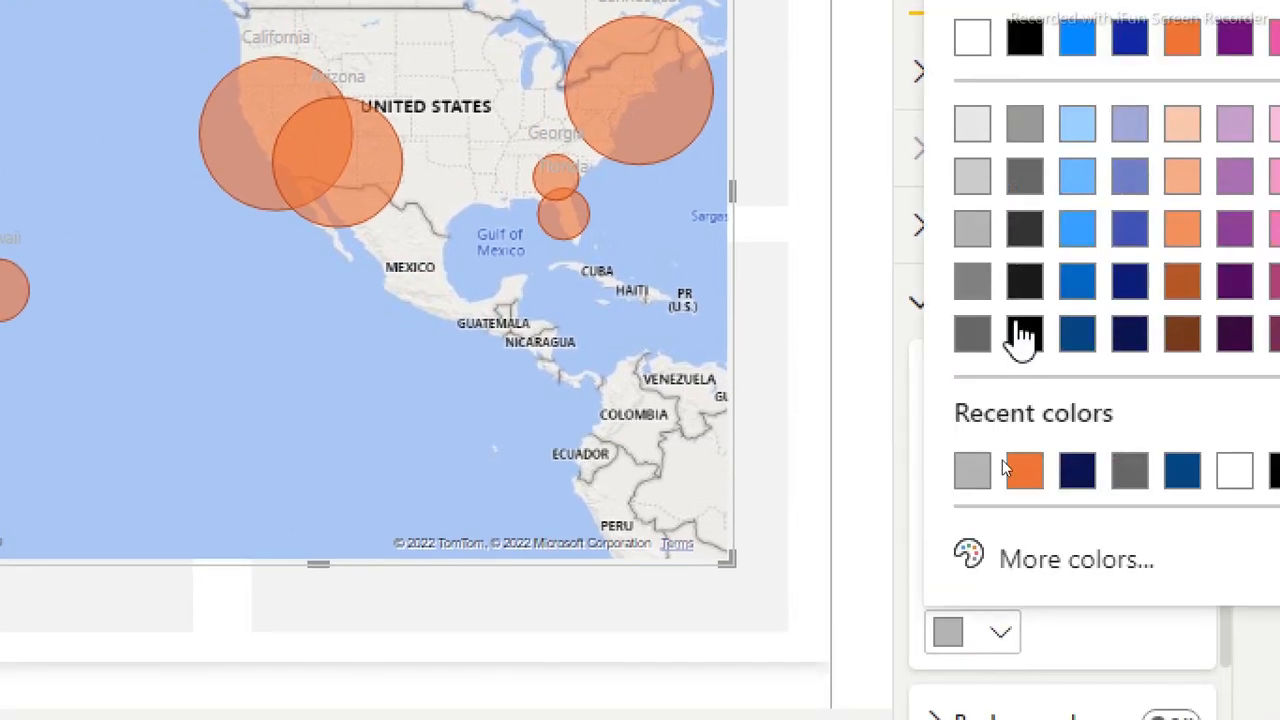
left_click(1028, 230)
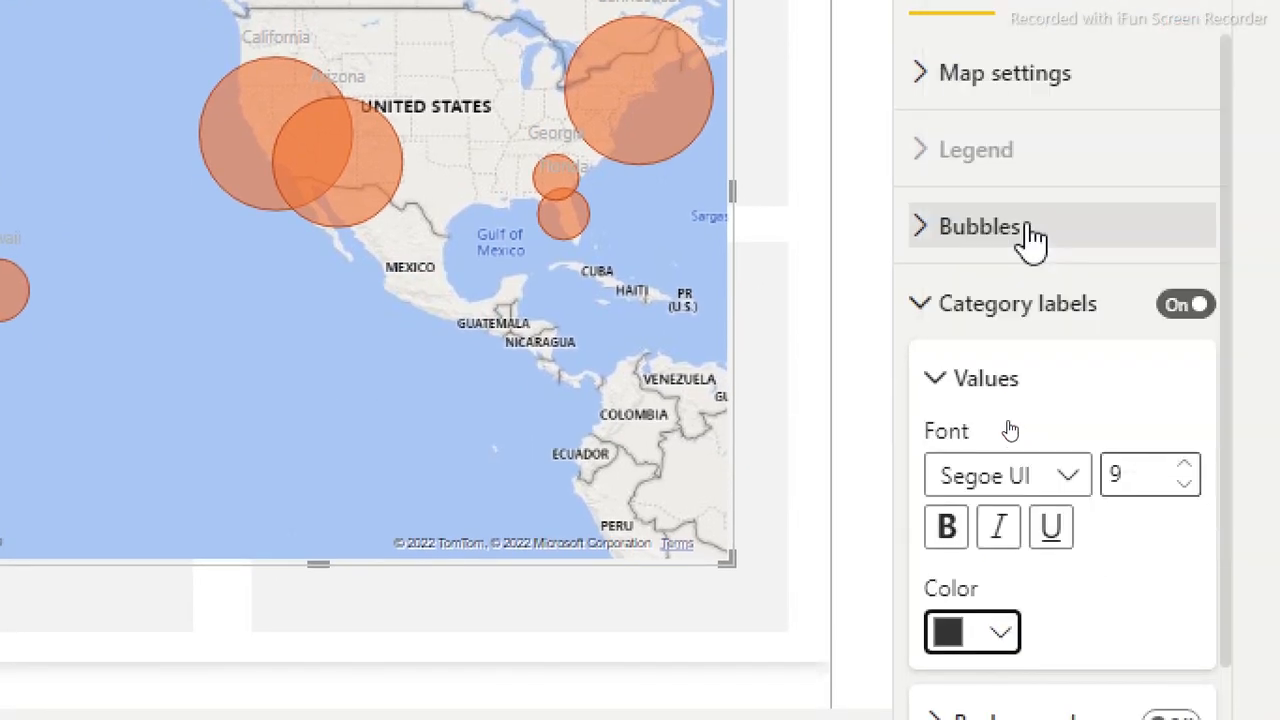
left_click(1000, 530)
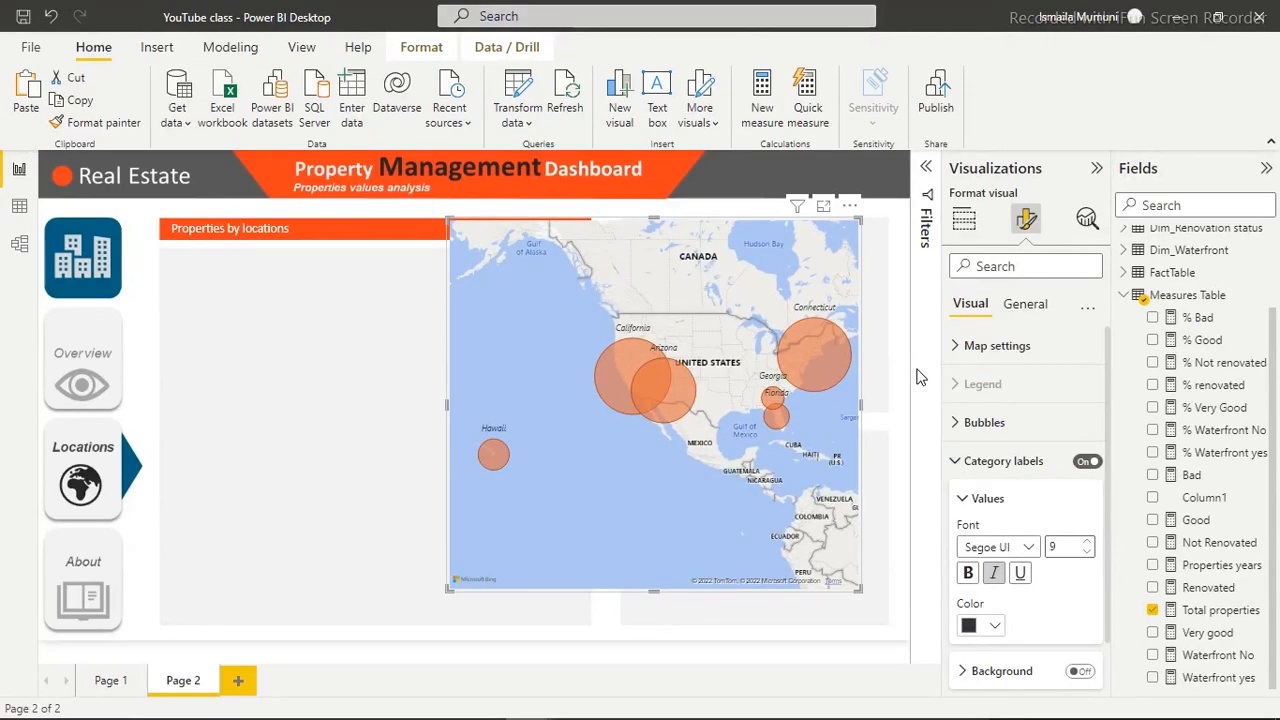
mouse_move(641, 355)
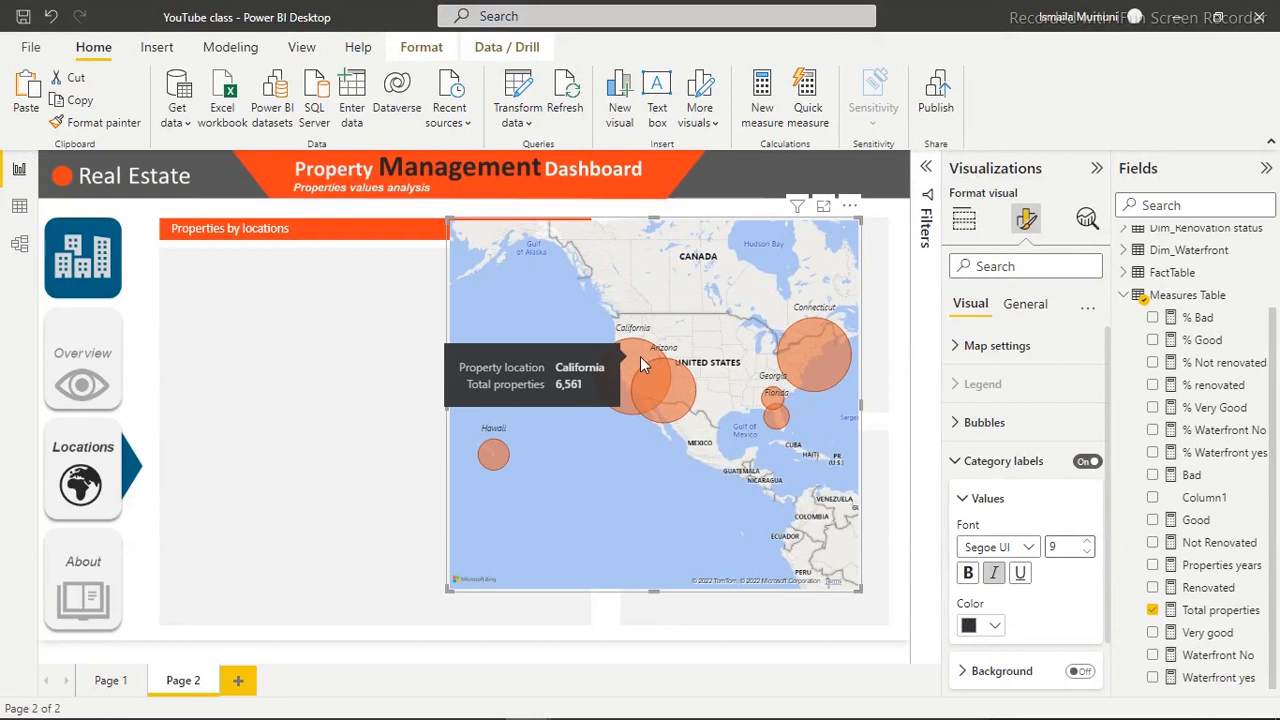
mouse_move(682, 400)
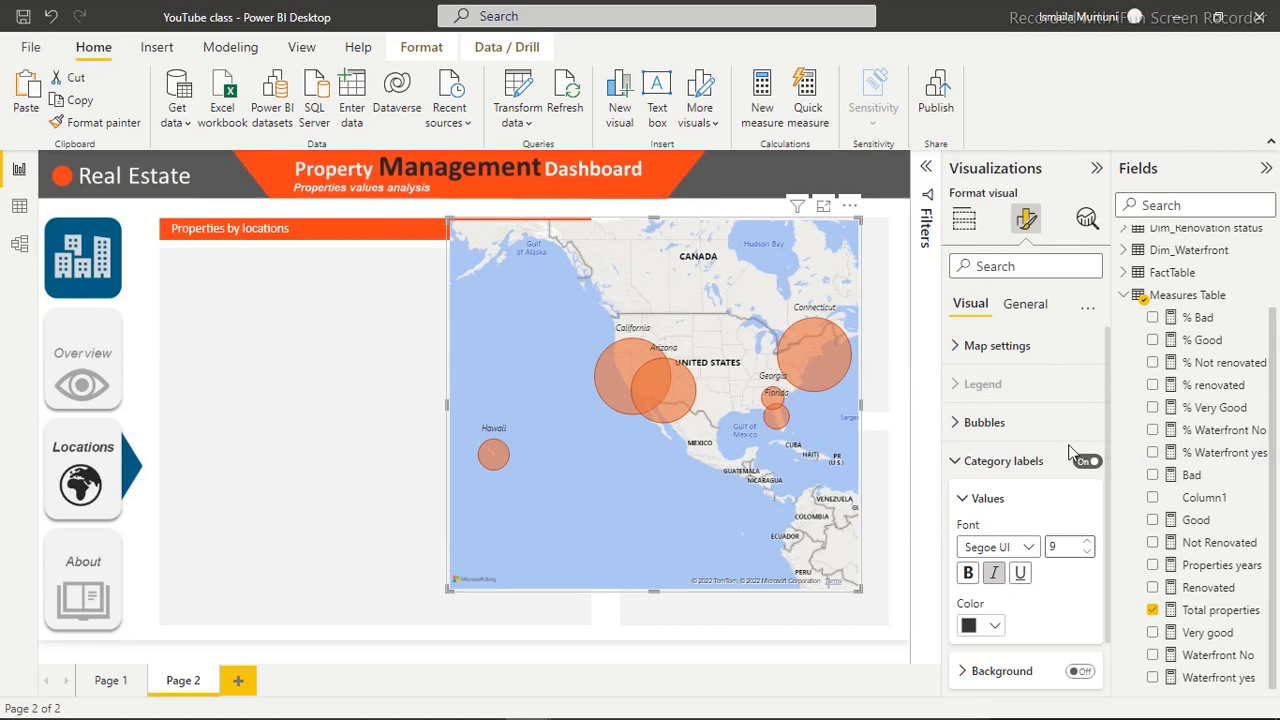
Try the Dark map style and switch the map to the Aerial style
left_click(1050, 422)
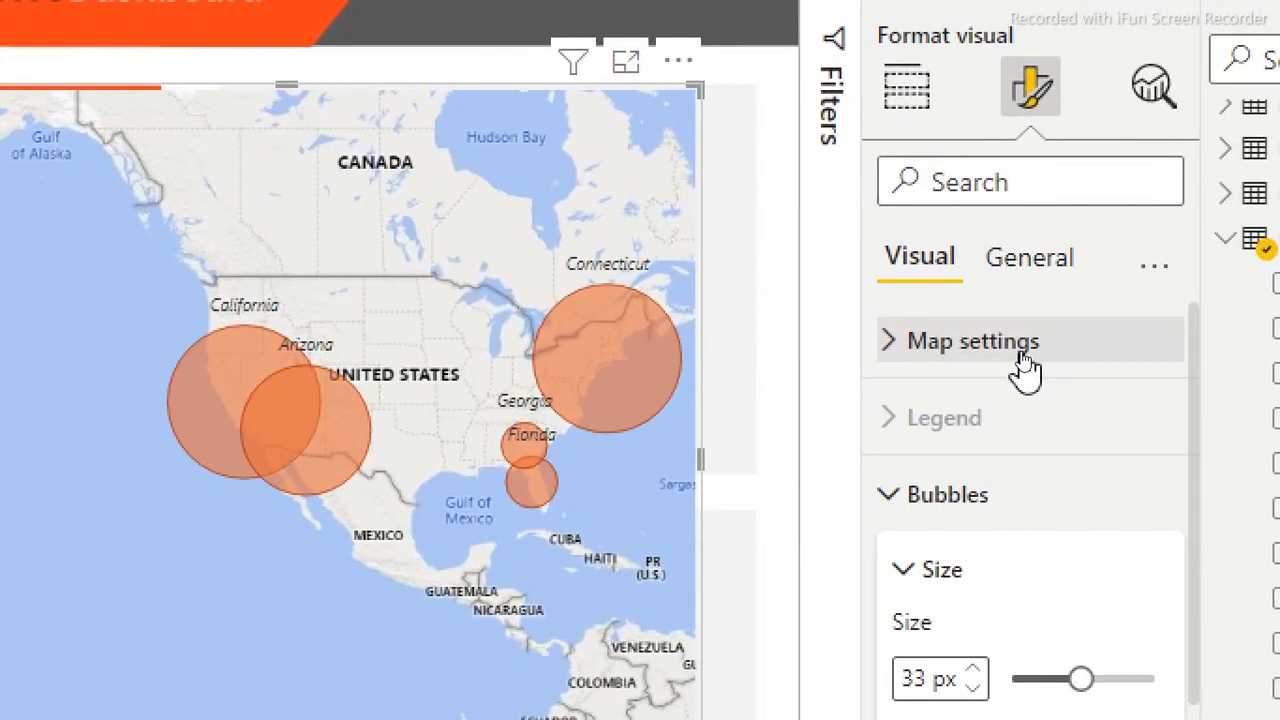
left_click(1025, 368)
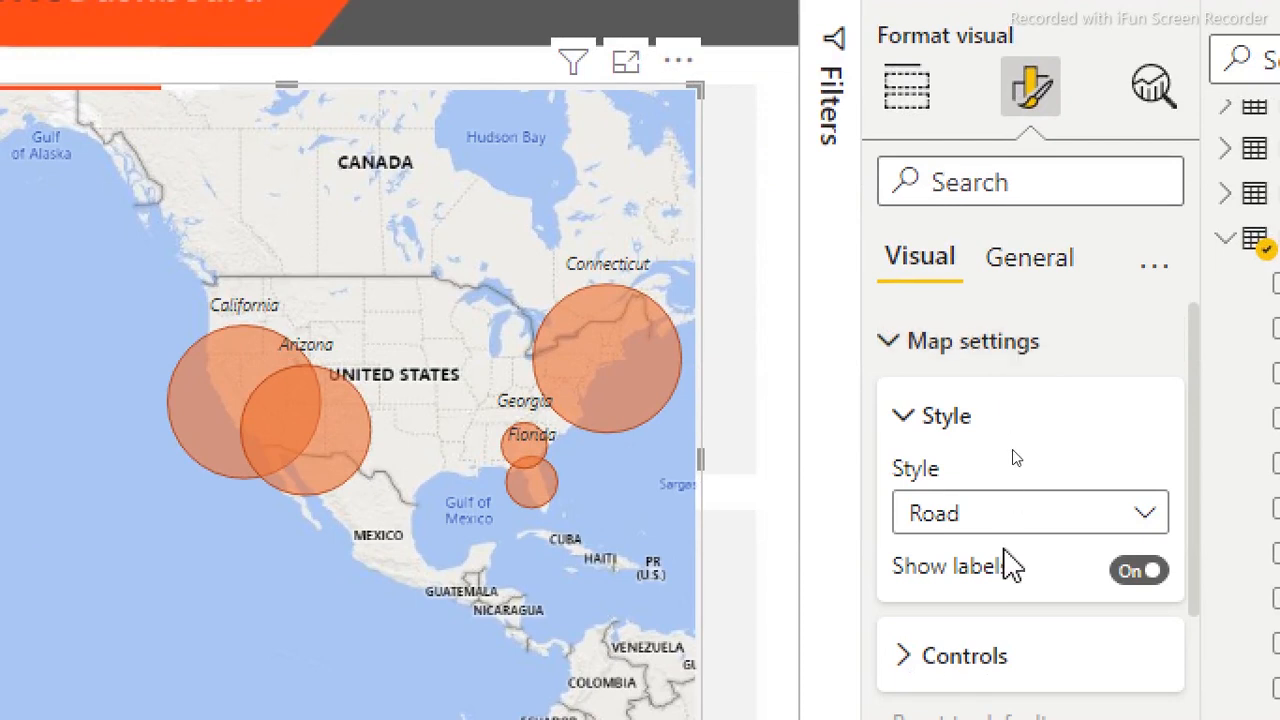
left_click(1030, 518)
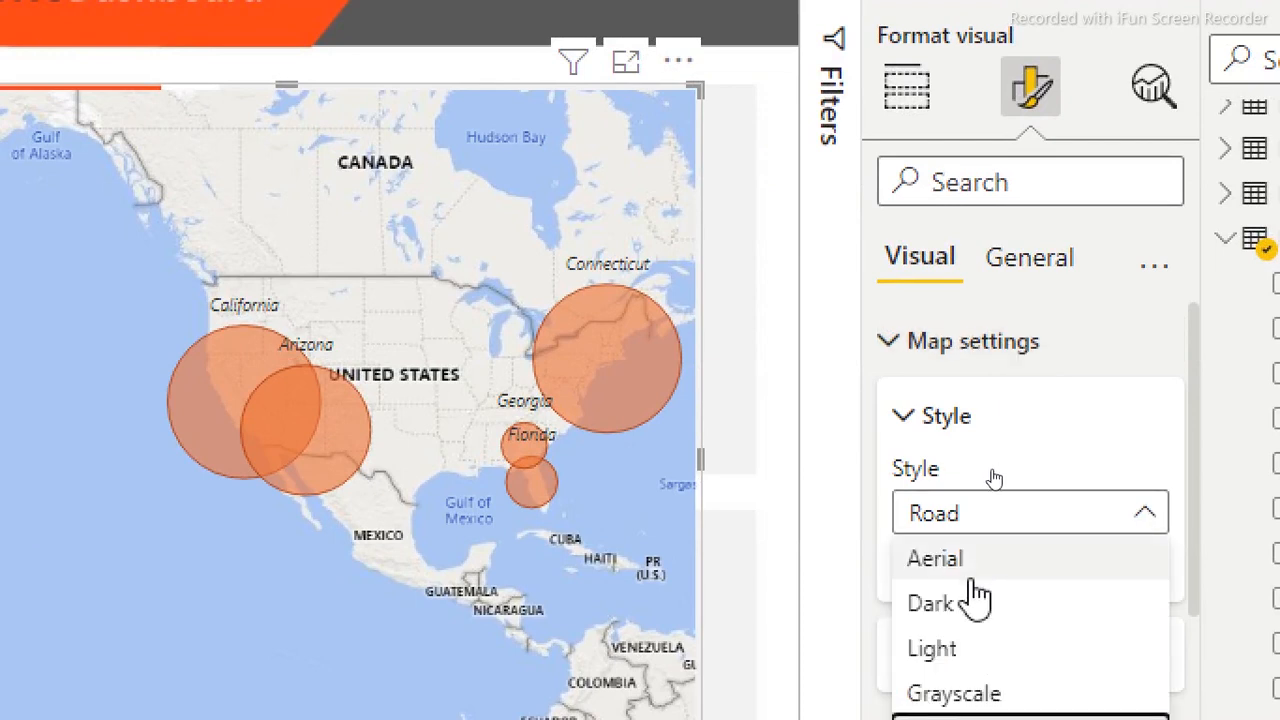
left_click(943, 600)
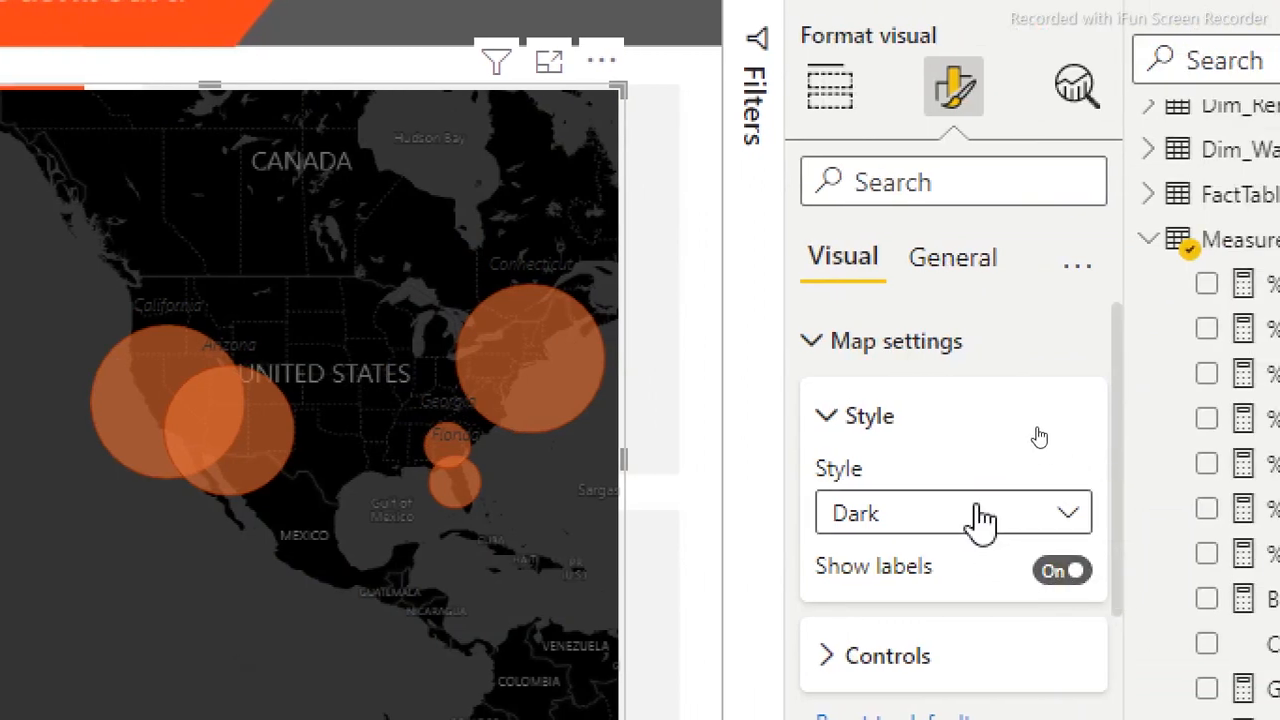
left_click(1270, 514)
left_click(922, 558)
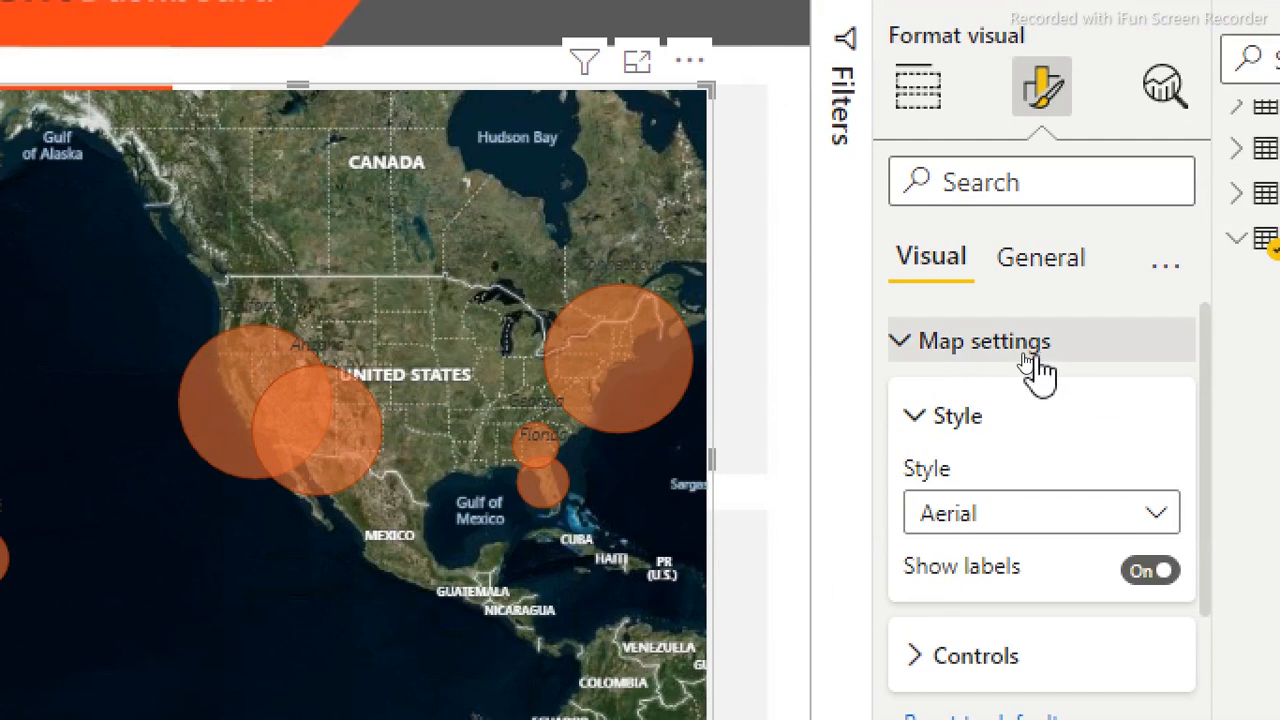
left_click(1190, 352)
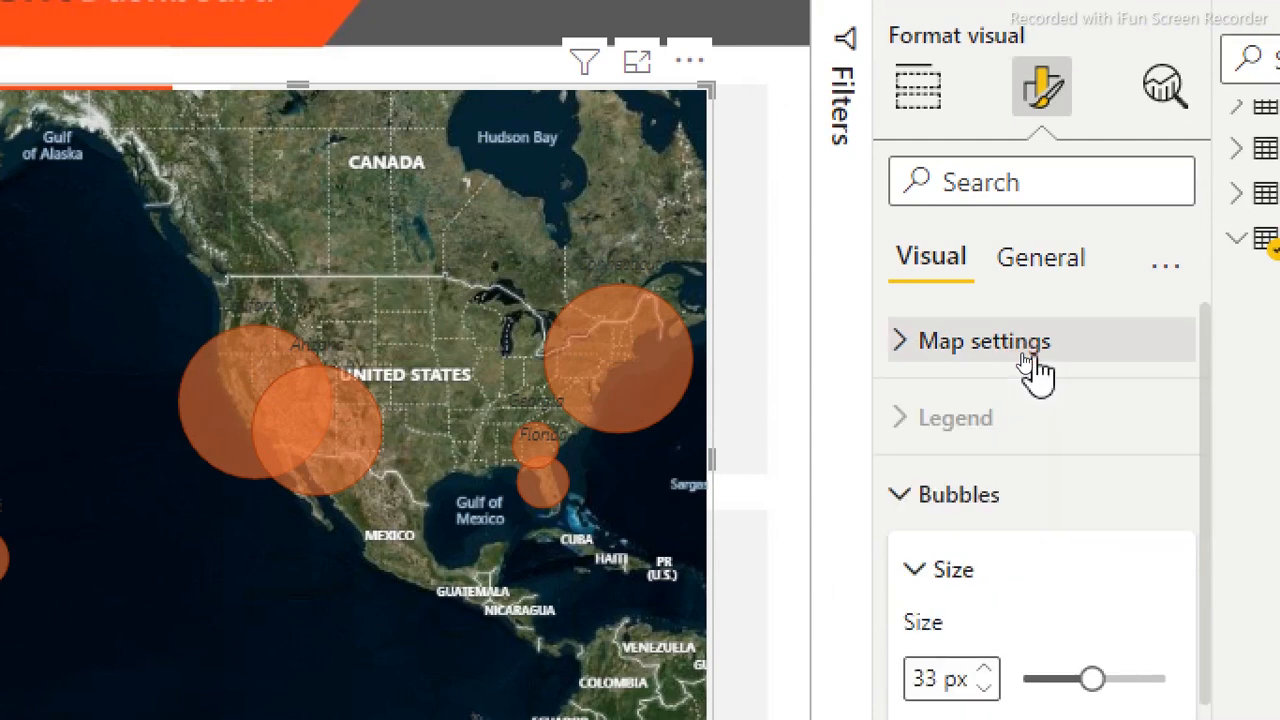
Recolor the map's category labels to the lightest gray so they stand out against the aerial imagery
left_click(991, 512)
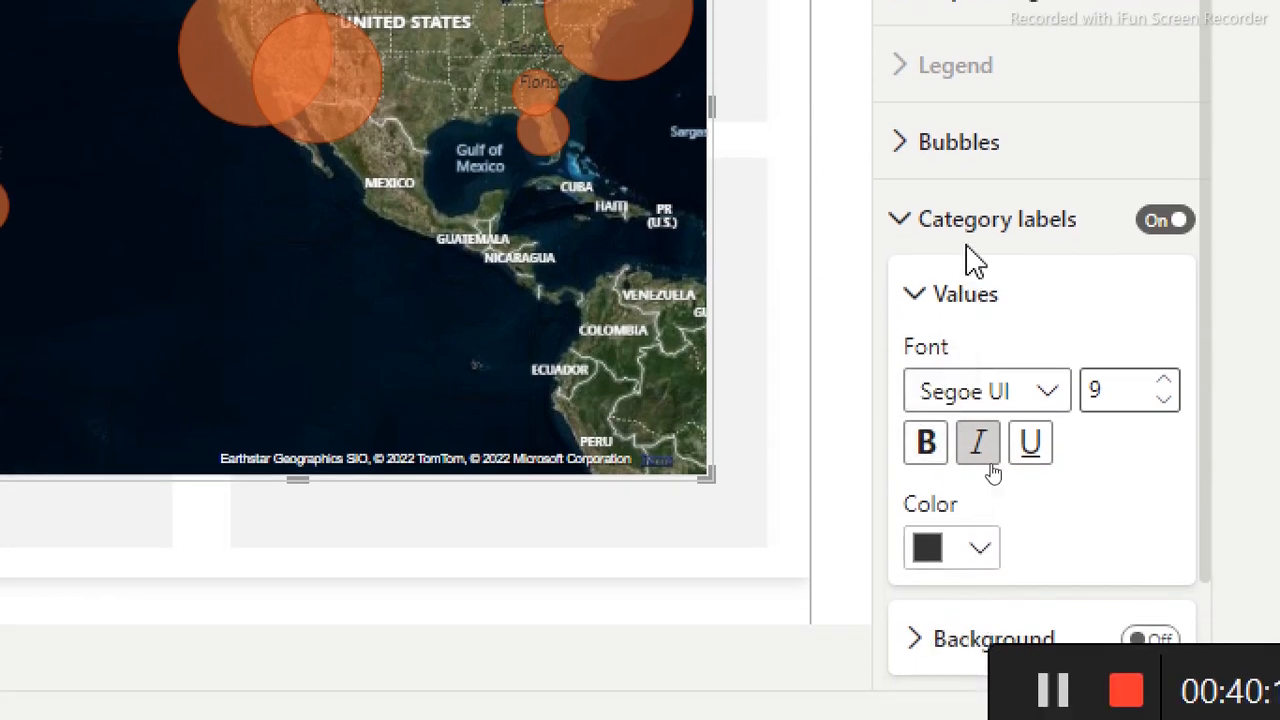
left_click(990, 550)
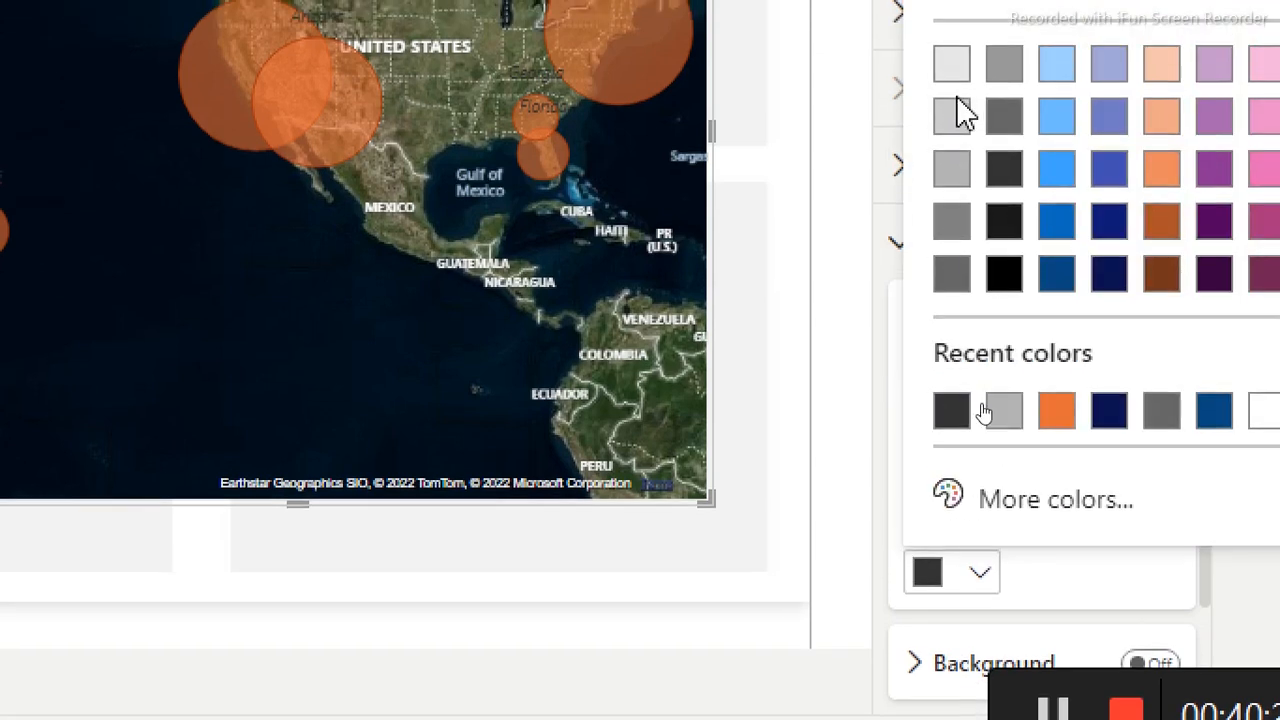
left_click(955, 125)
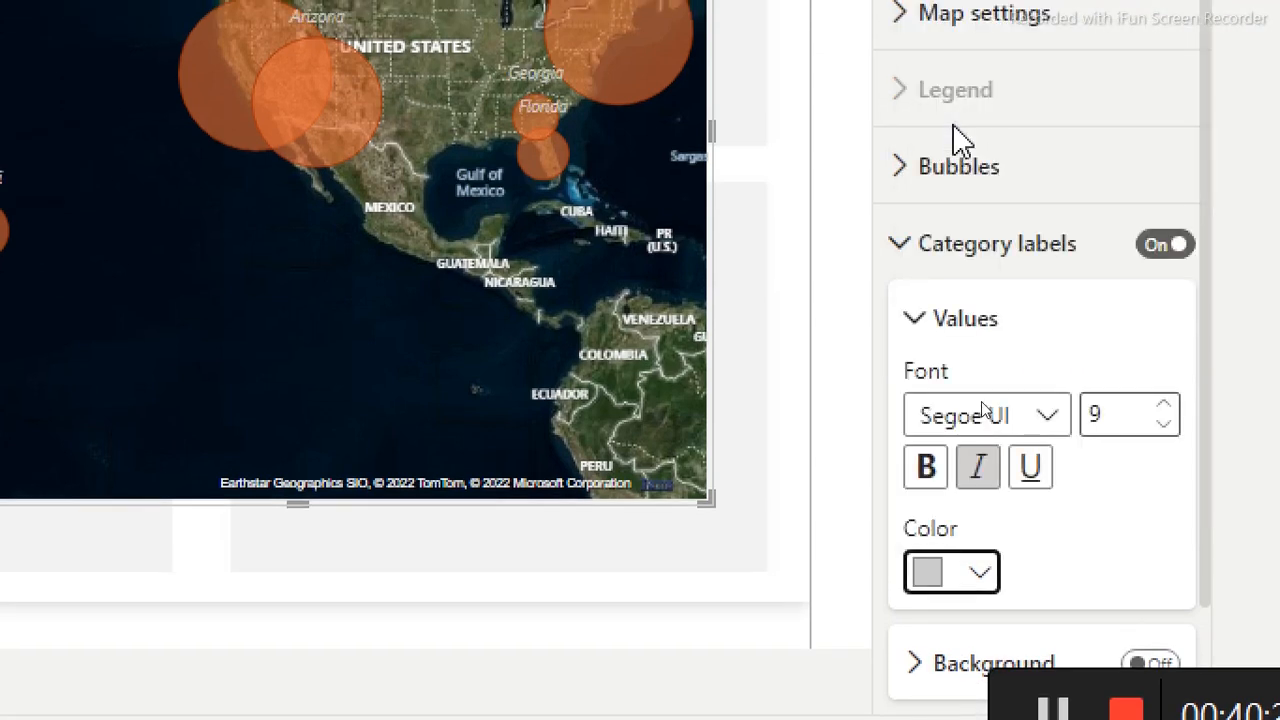
left_click(975, 578)
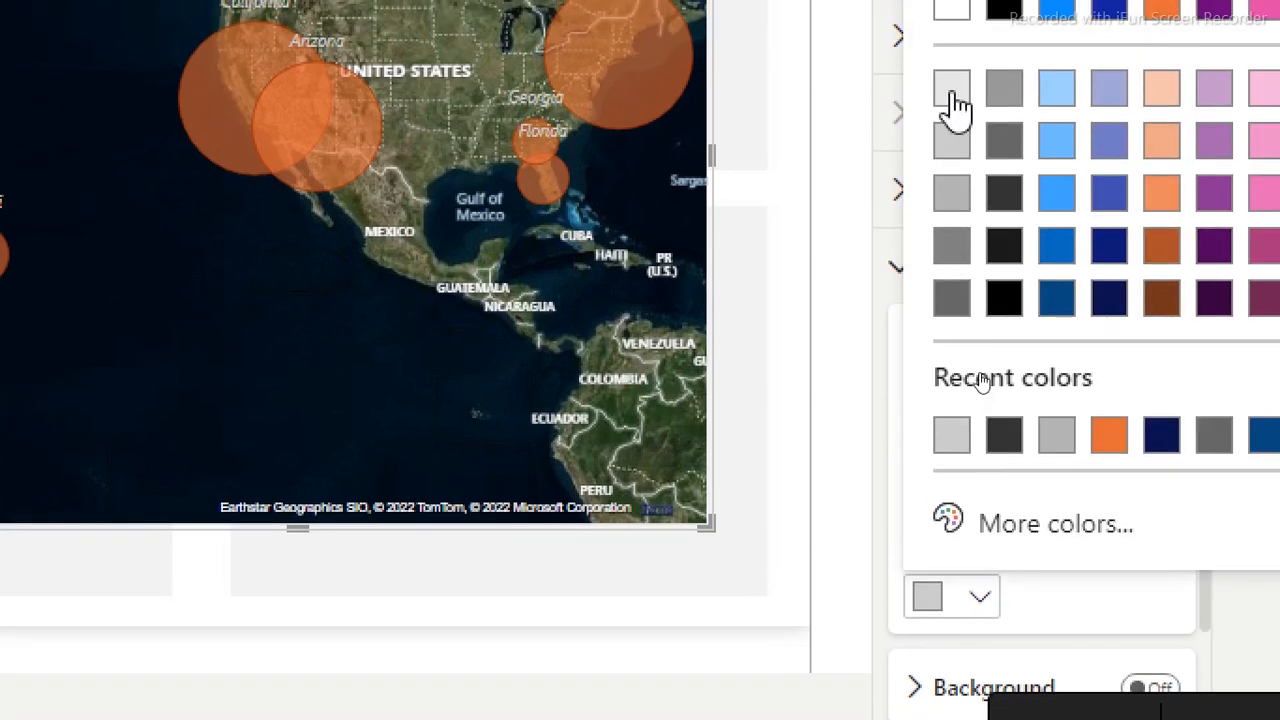
left_click(955, 100)
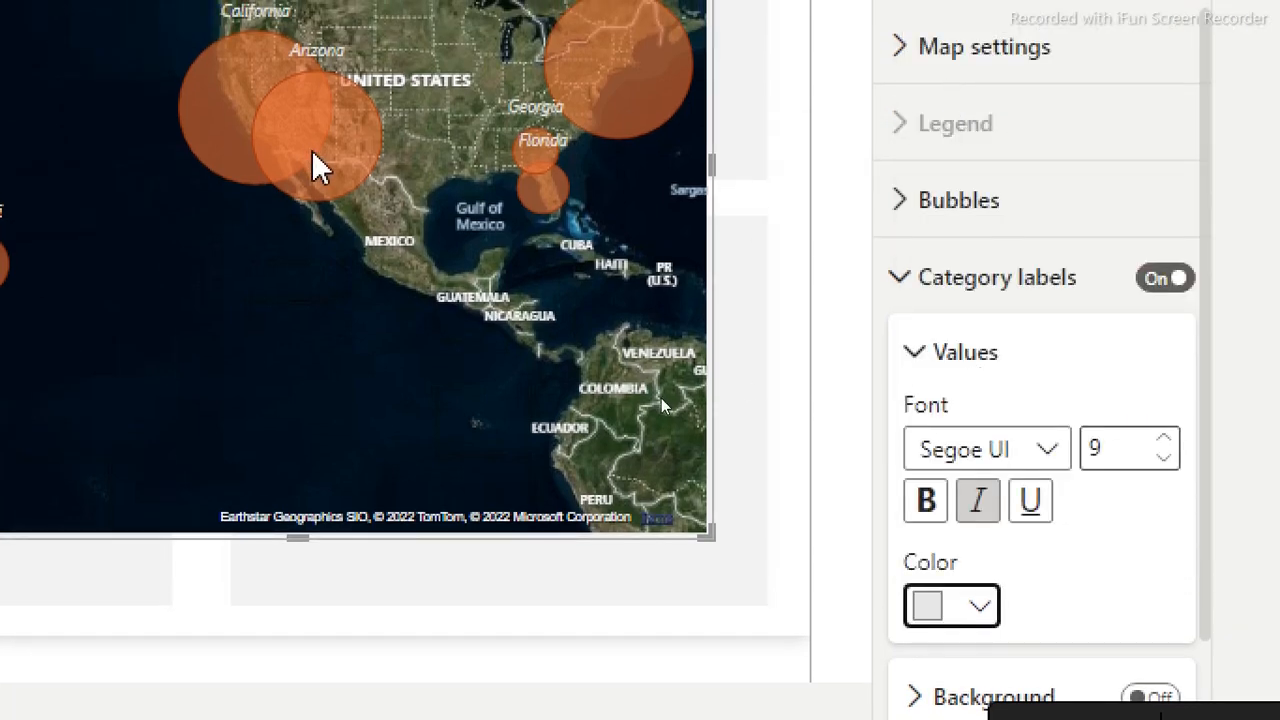
mouse_move(255, 145)
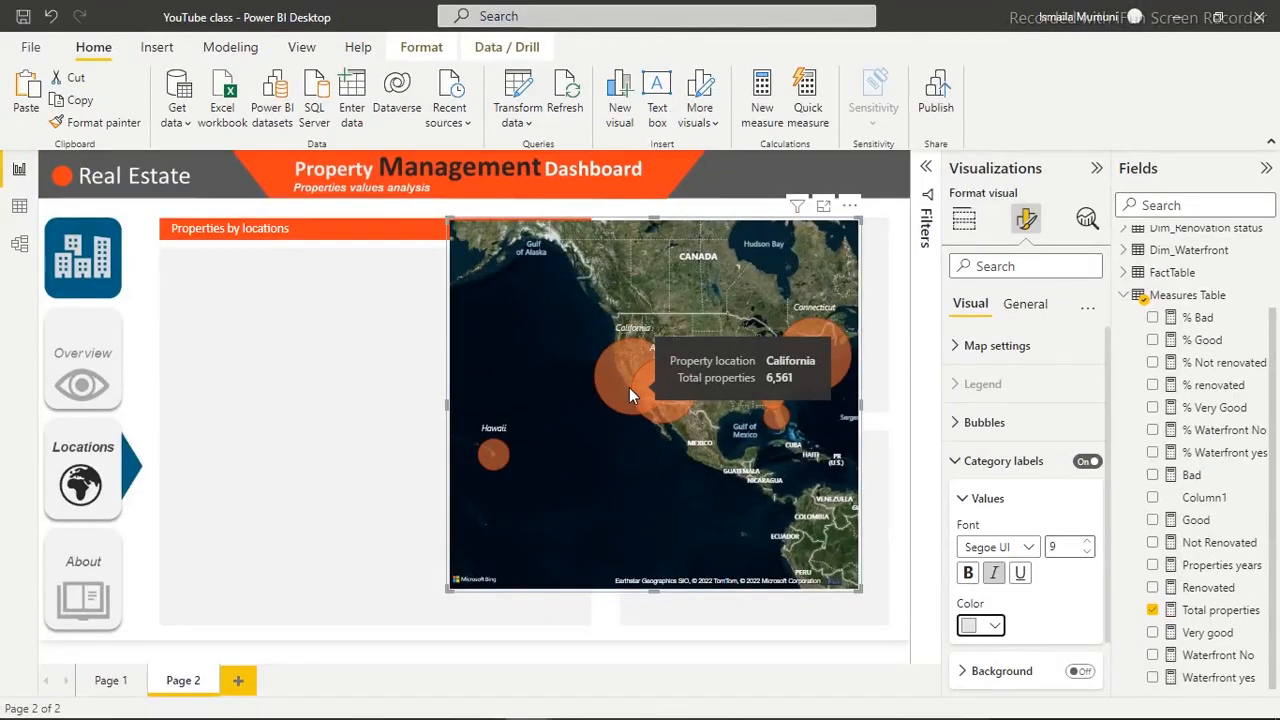
Move the map visual into the large panel under the Properties by locations heading
left_click_drag(567, 223, 663, 254)
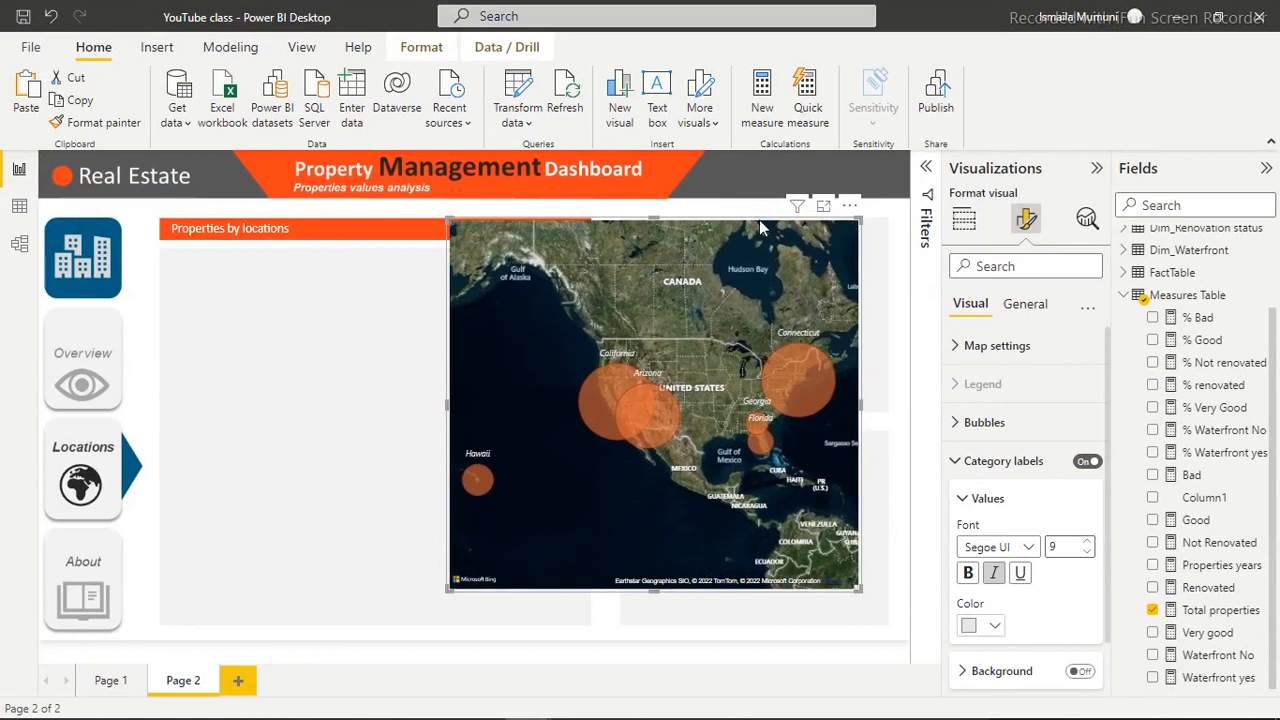
left_click_drag(761, 219, 489, 262)
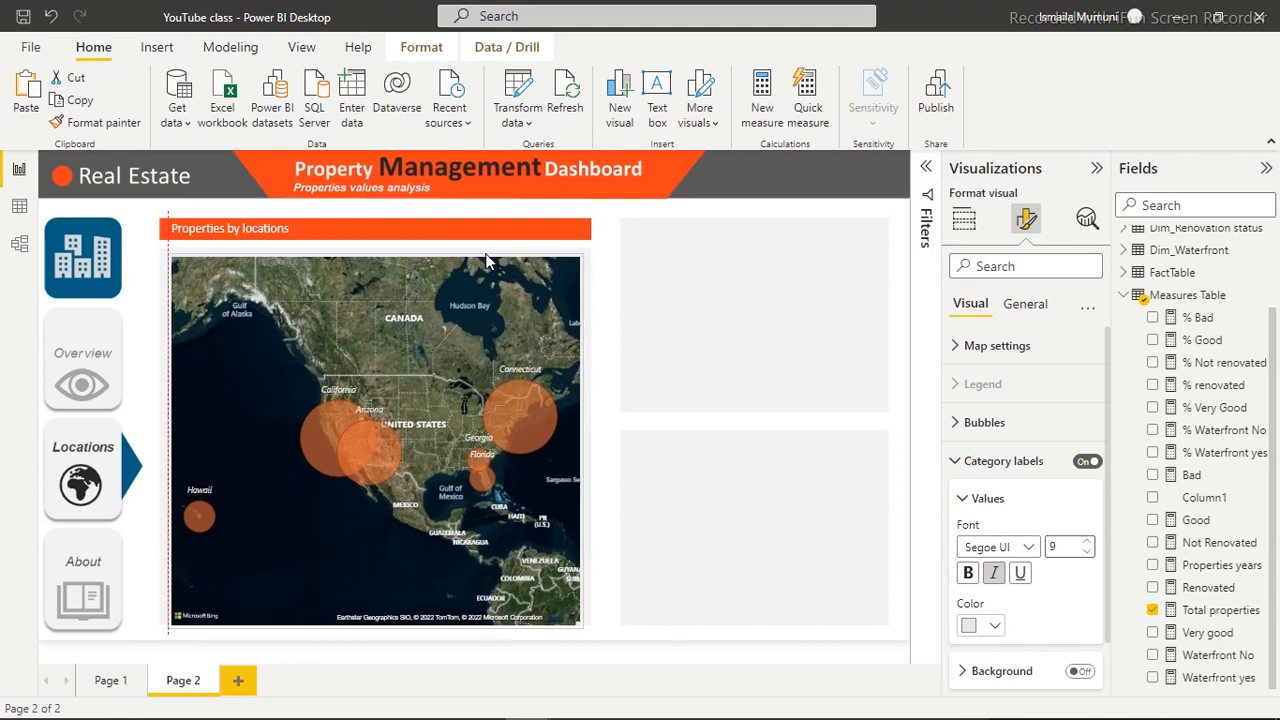
left_click(722, 319)
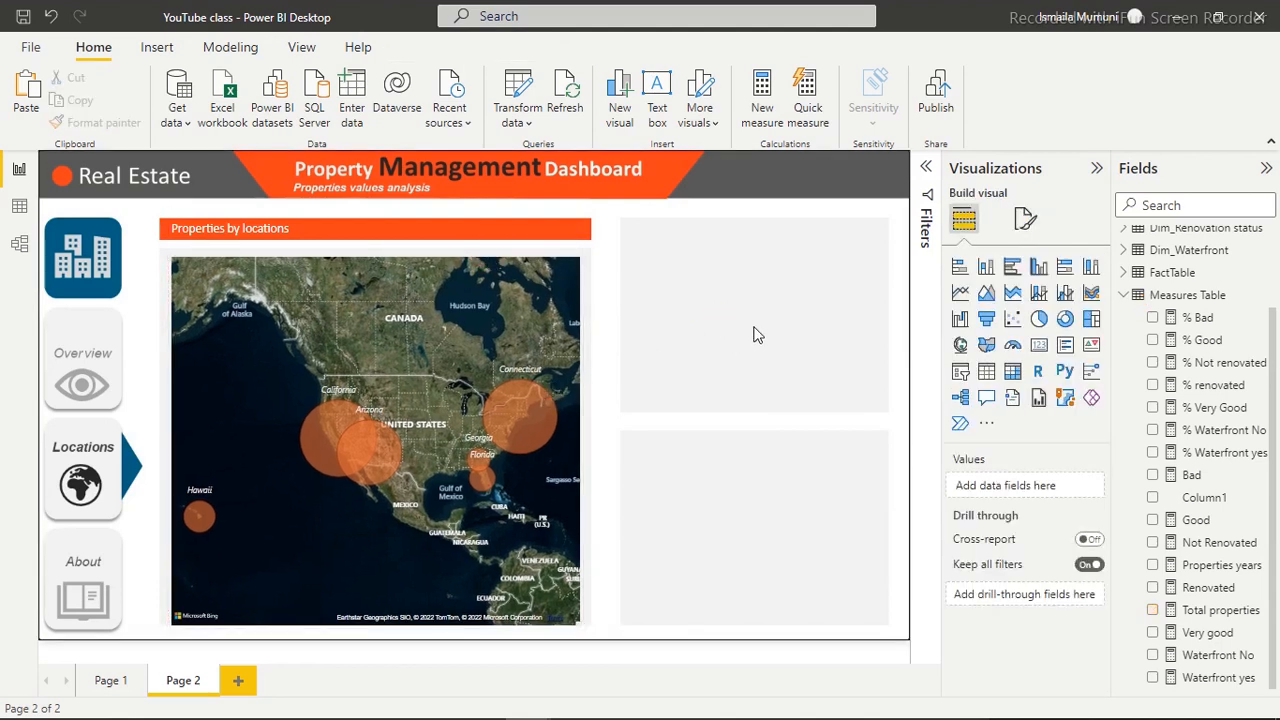
Enable the zoom buttons in the map's control settings
left_click(543, 297)
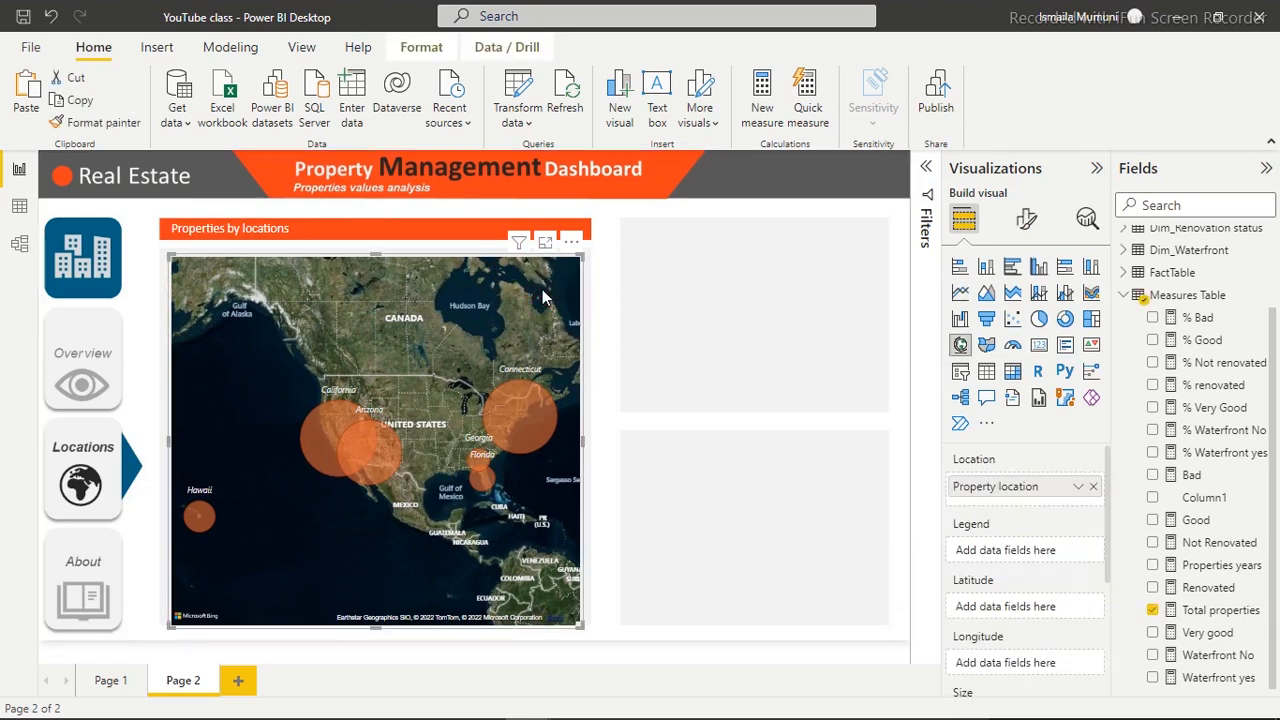
left_click(1027, 218)
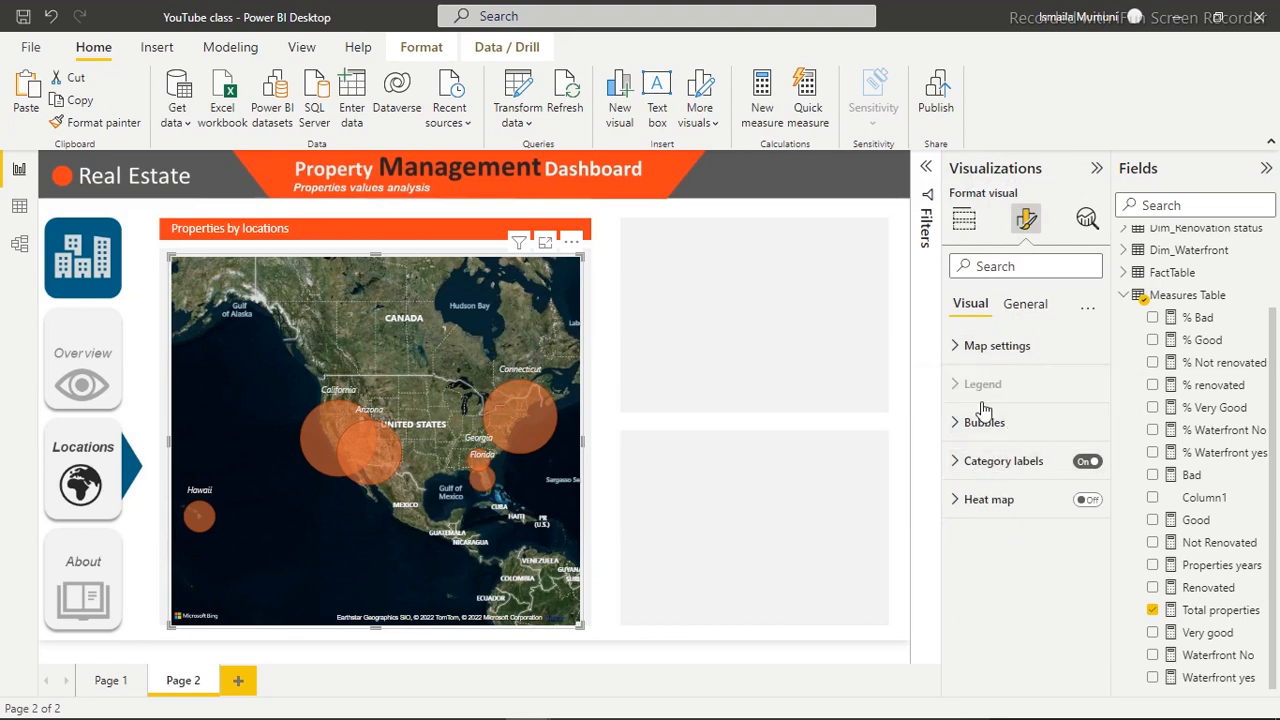
left_click(1012, 361)
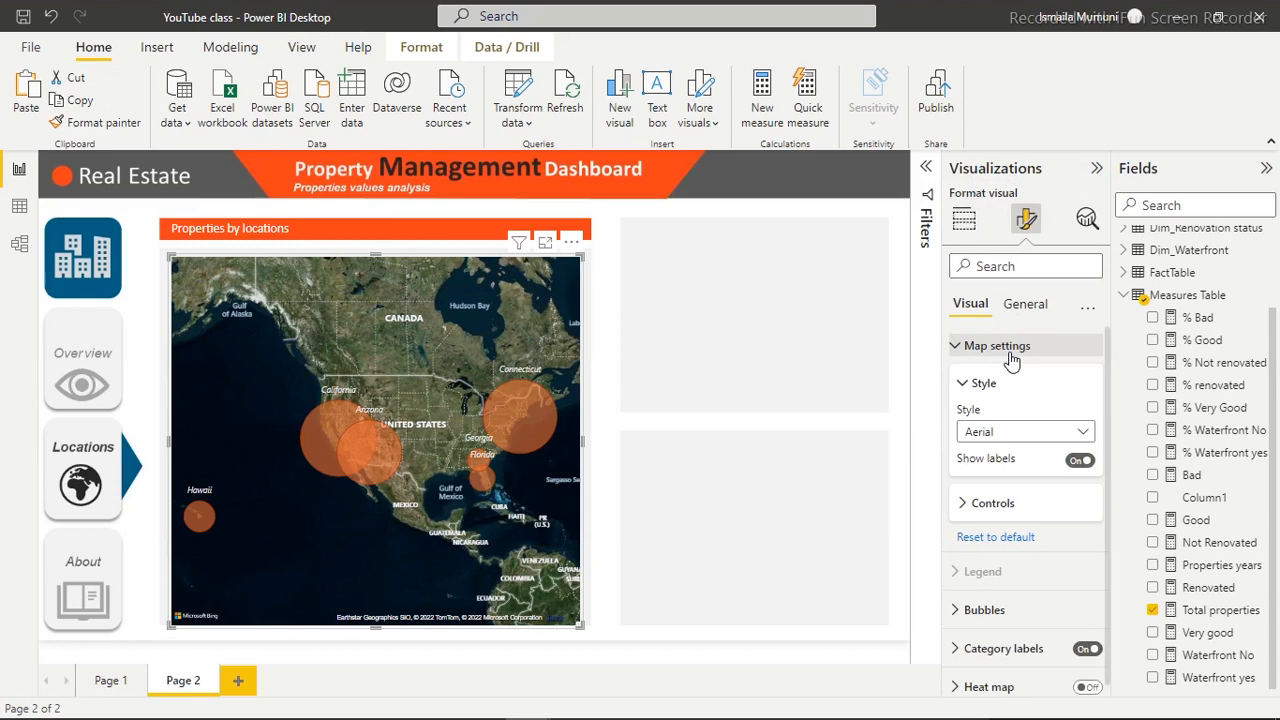
left_click(1012, 361)
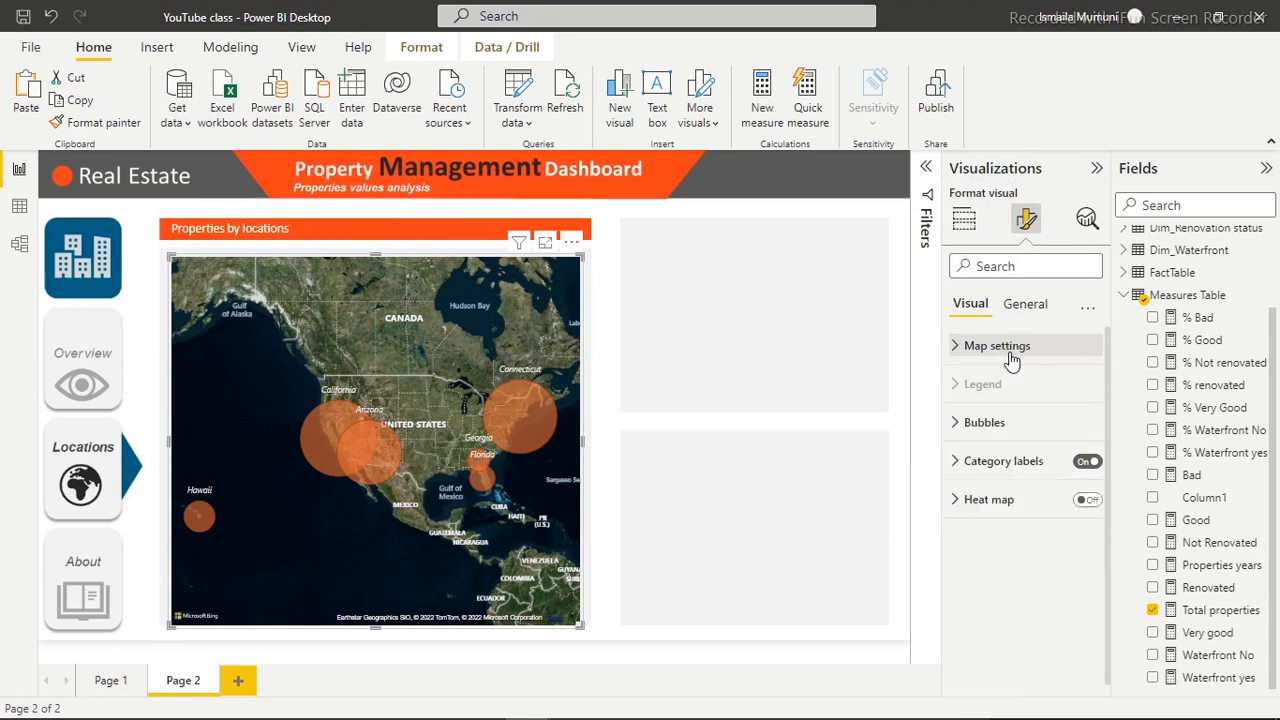
left_click(1006, 348)
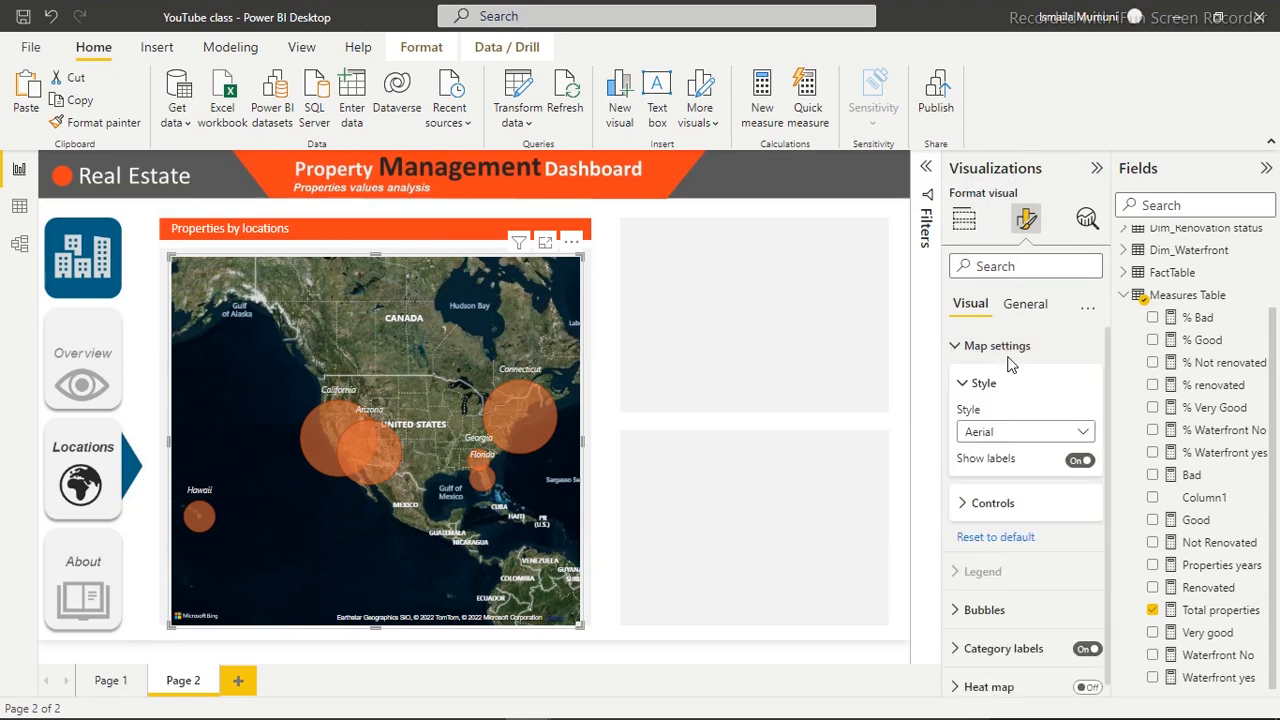
left_click(1008, 506)
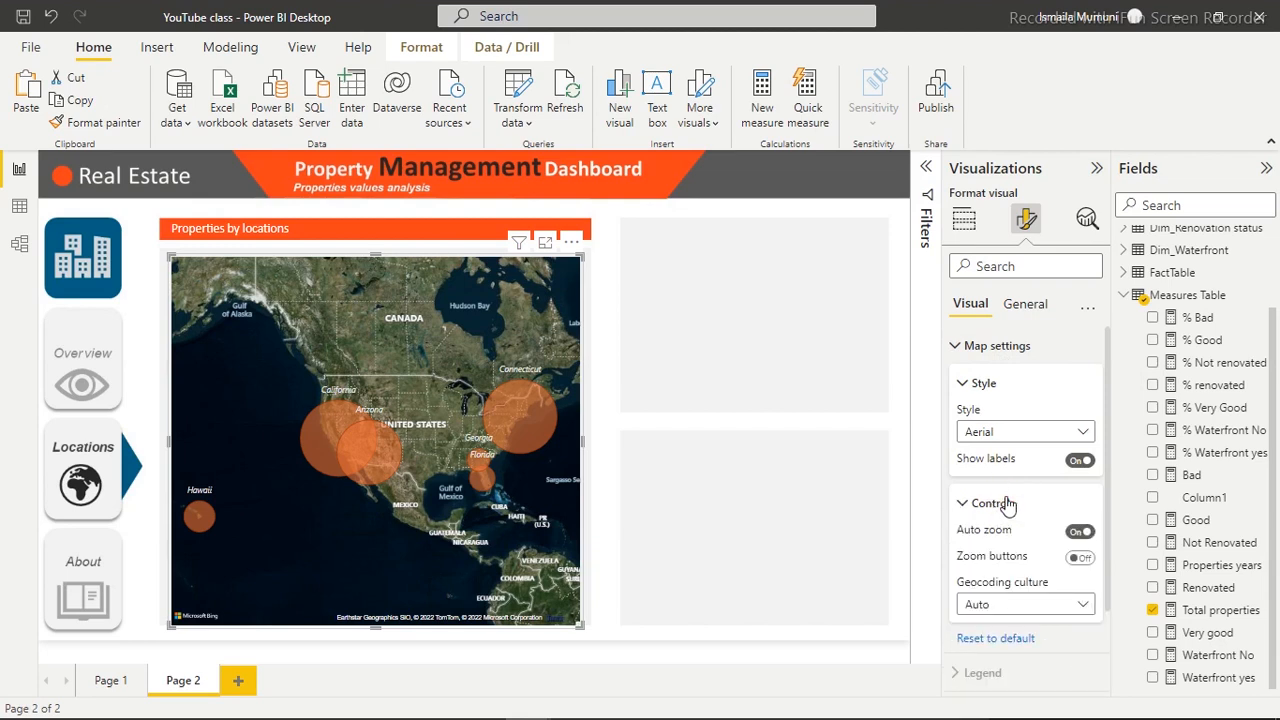
left_click(1082, 559)
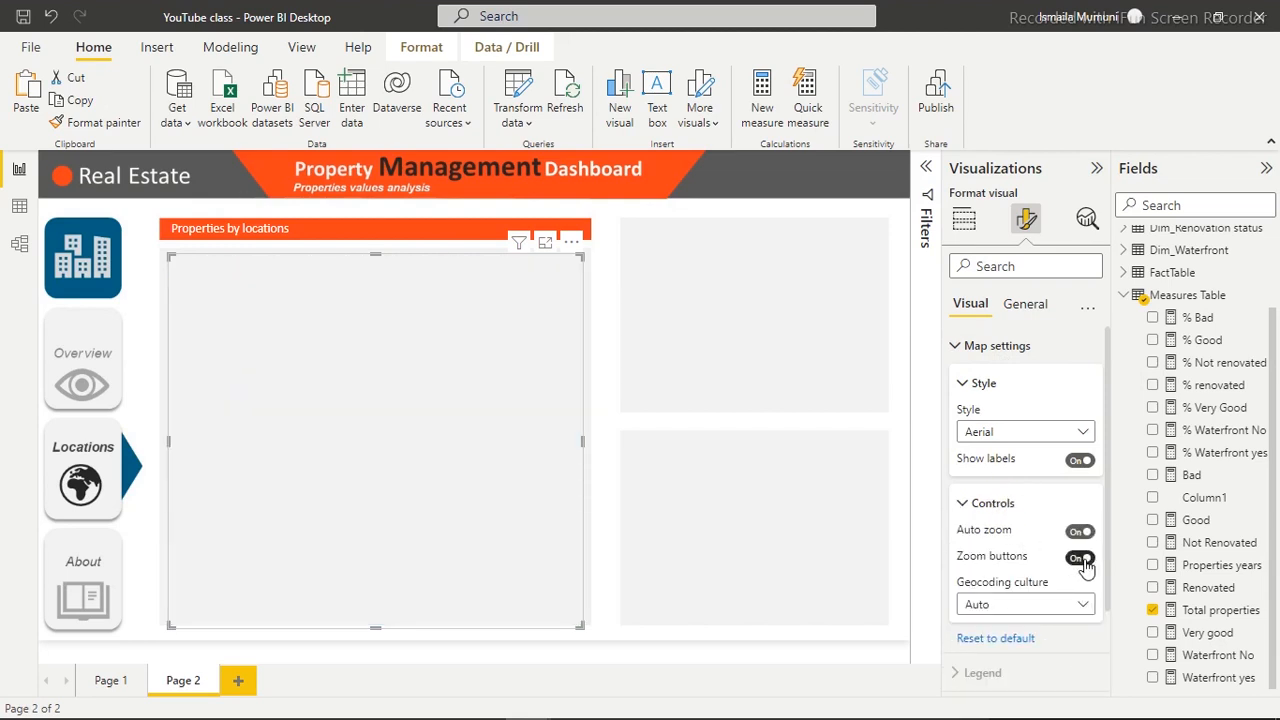
Try the map's zoom controls by zooming in around Arizona and California, panning between them, and zooming back out to North America
left_click(546, 274)
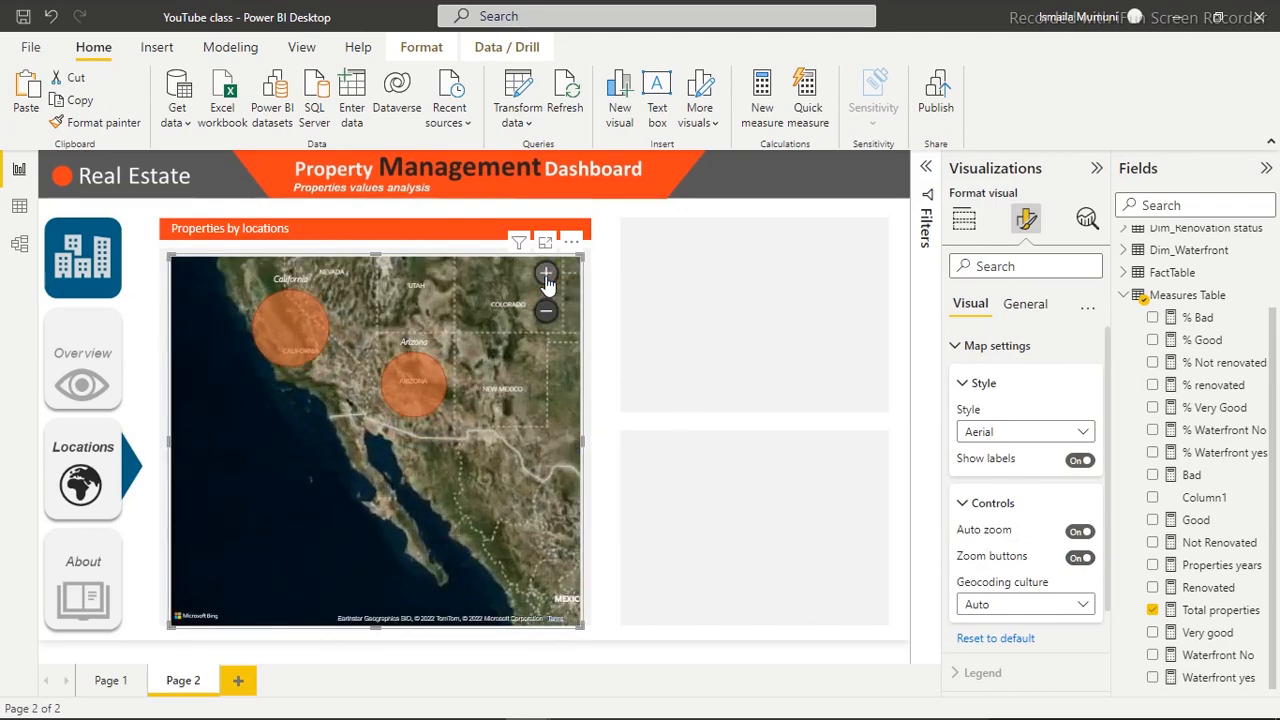
left_click(546, 274)
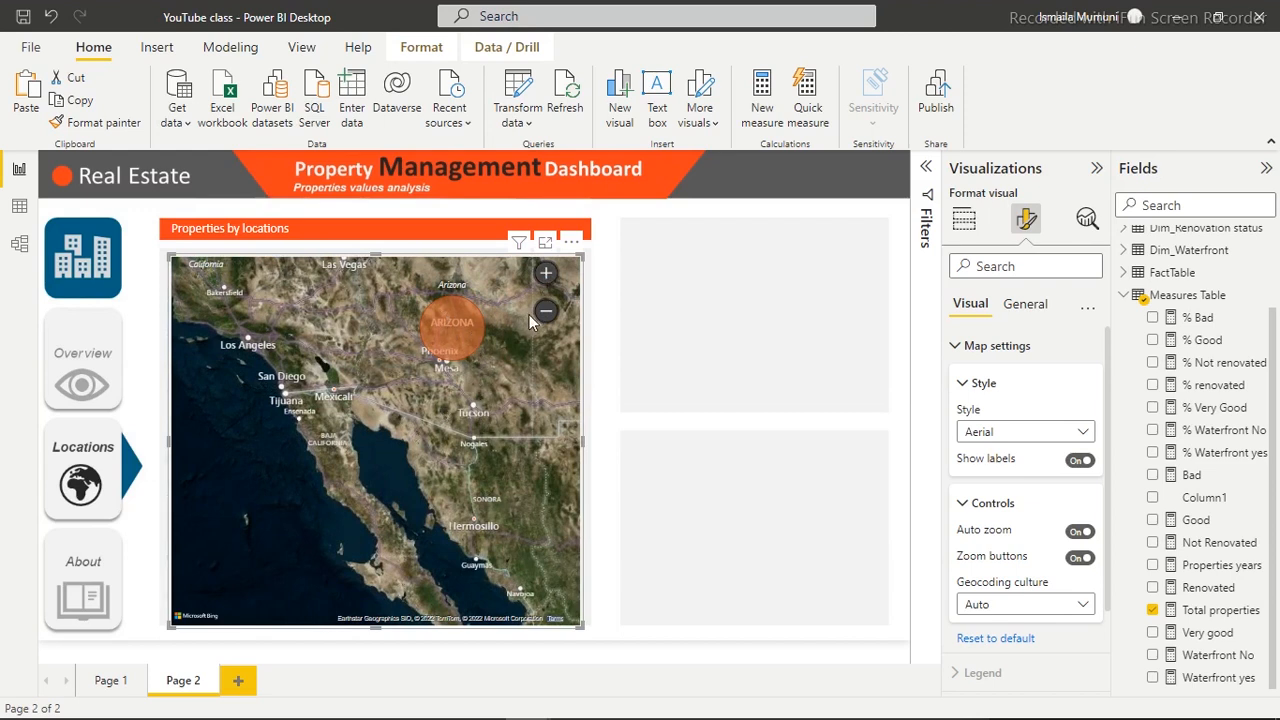
left_click_drag(465, 338, 548, 468)
left_click_drag(335, 358, 445, 441)
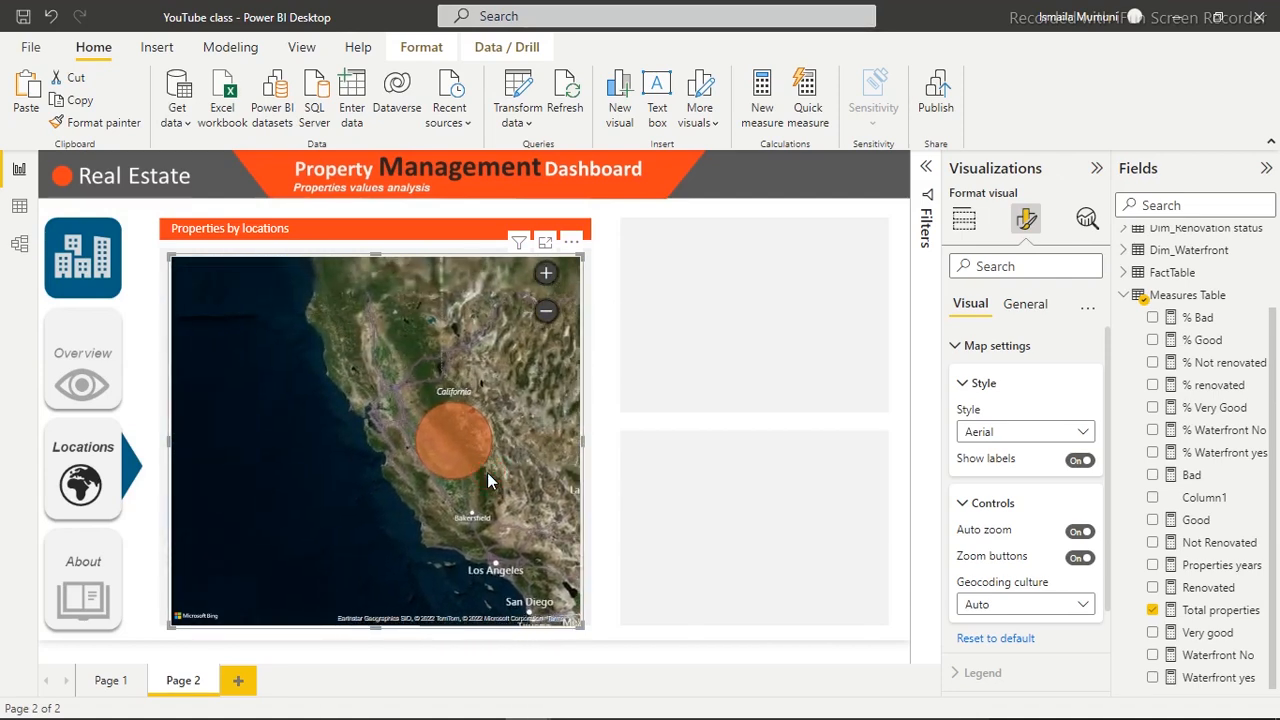
left_click(546, 314)
left_click(546, 314)
left_click(546, 314)
left_click(546, 314)
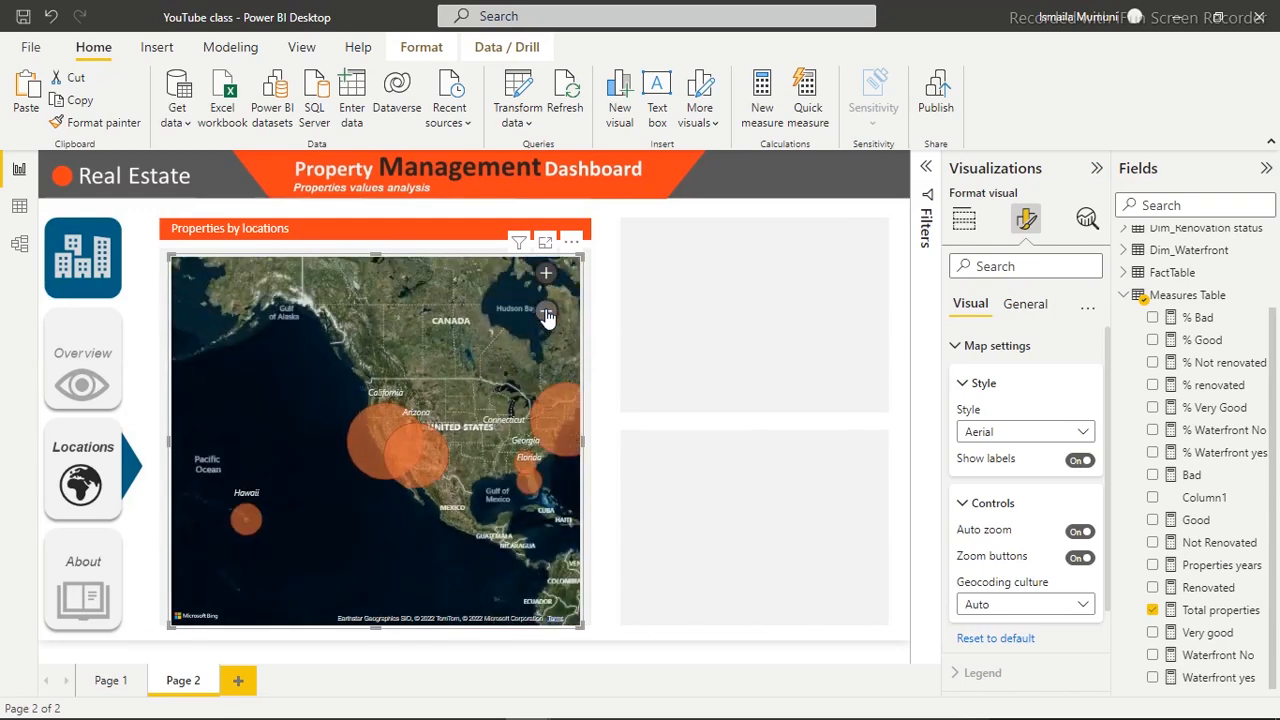
left_click(735, 297)
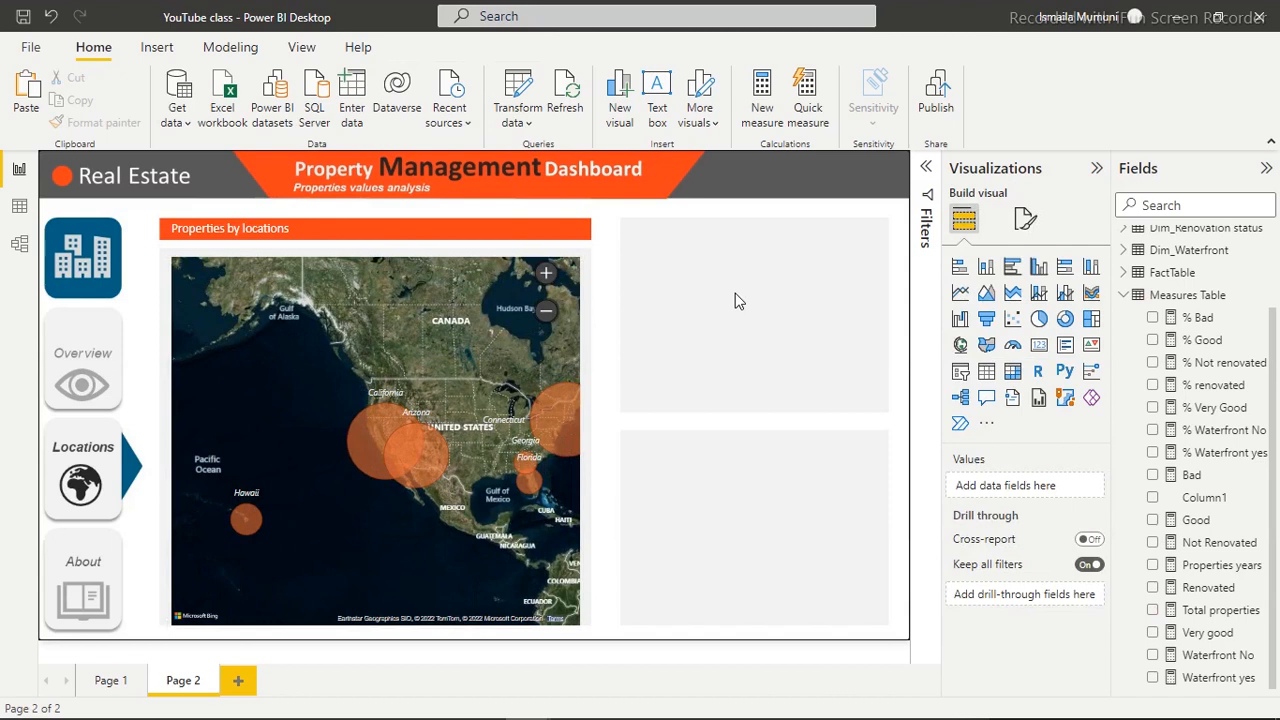
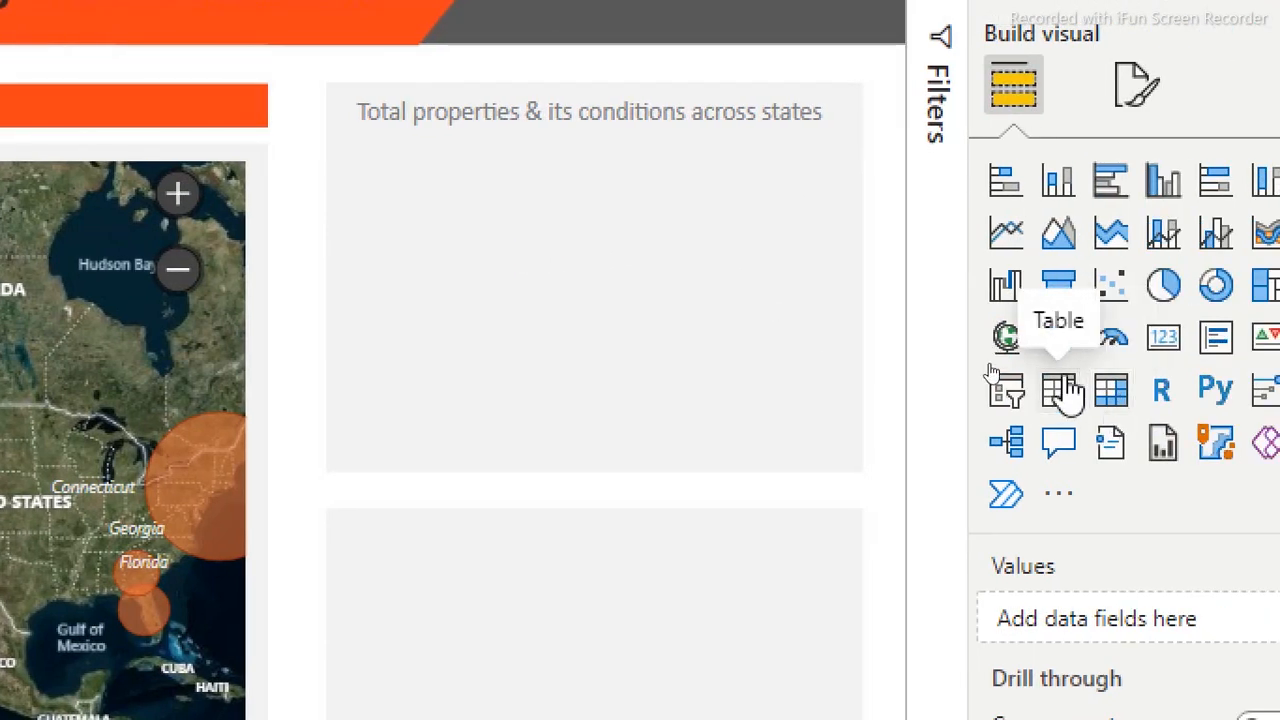
Insert a table visual and size it to fill the panel under the heading Total properties & its conditions across states
left_click(1065, 393)
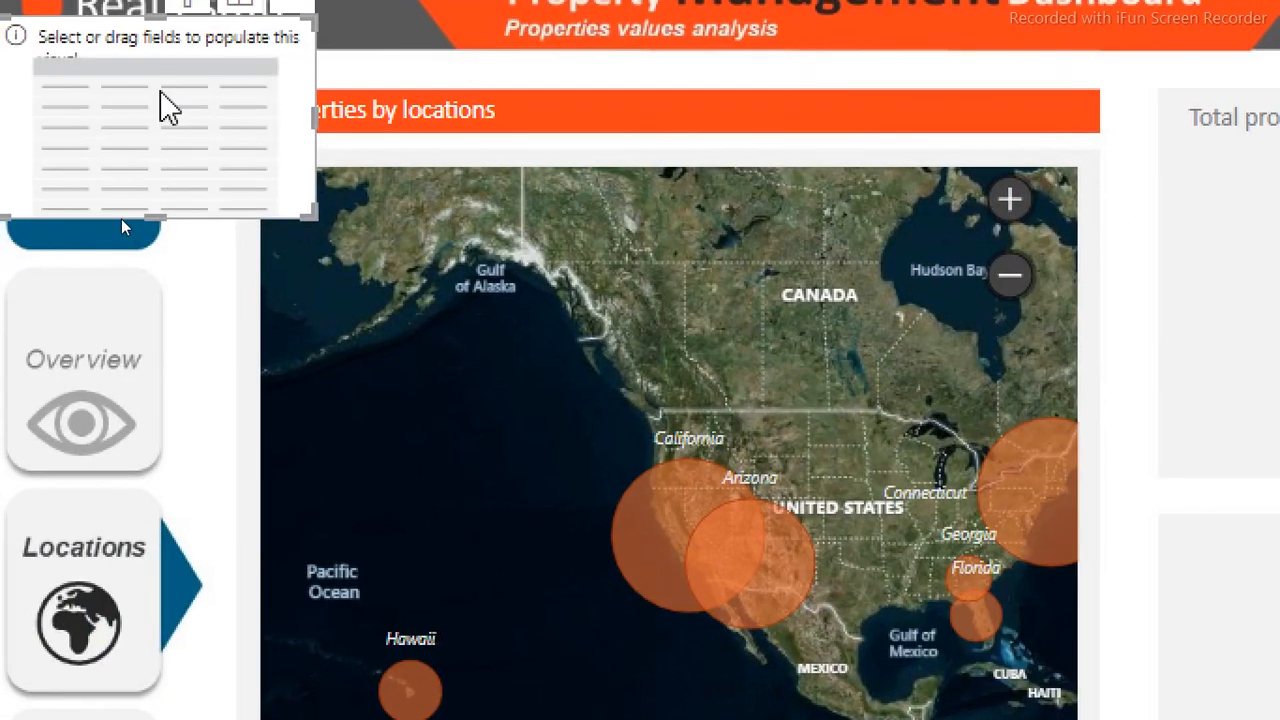
left_click_drag(166, 109, 967, 232)
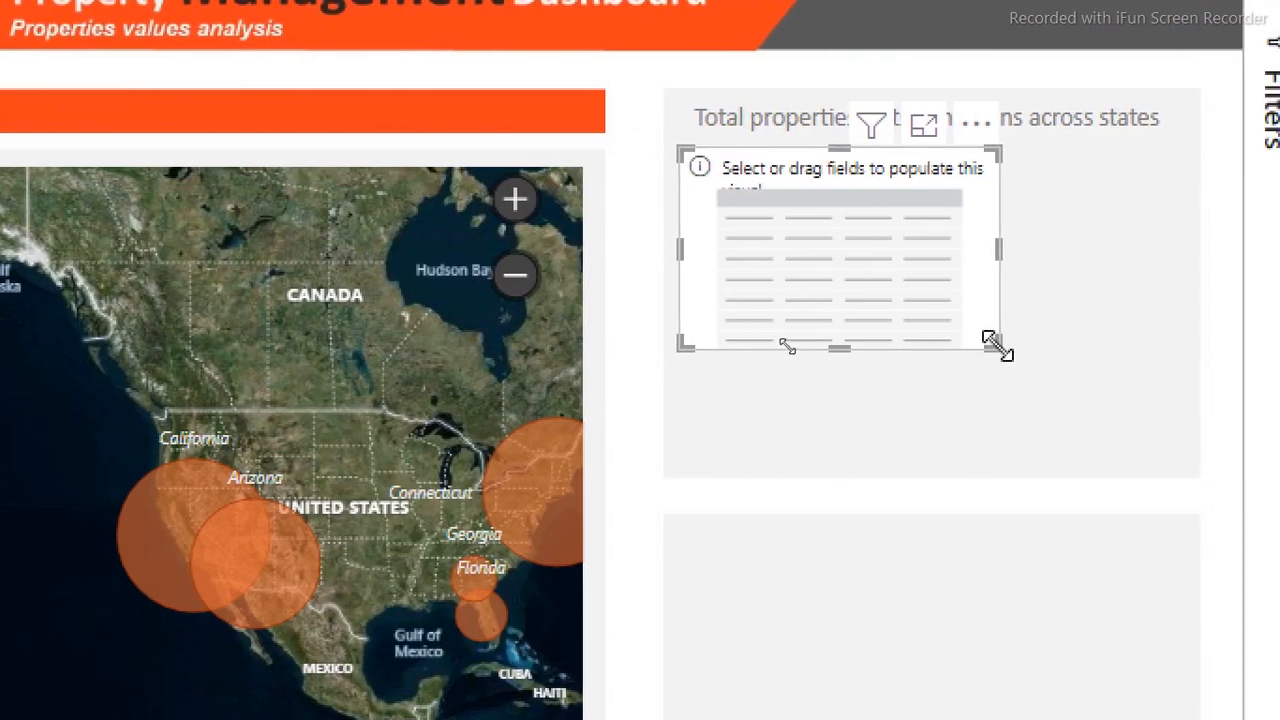
left_click_drag(1112, 348, 1128, 484)
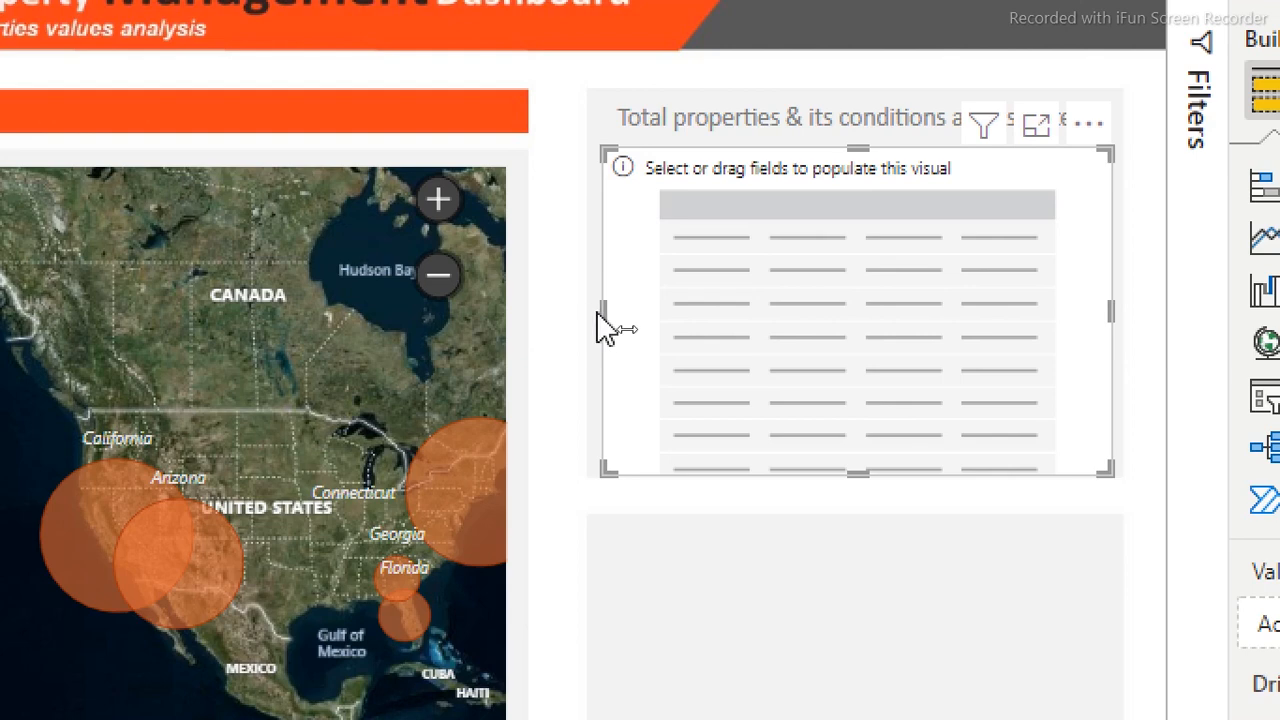
left_click_drag(601, 328, 594, 328)
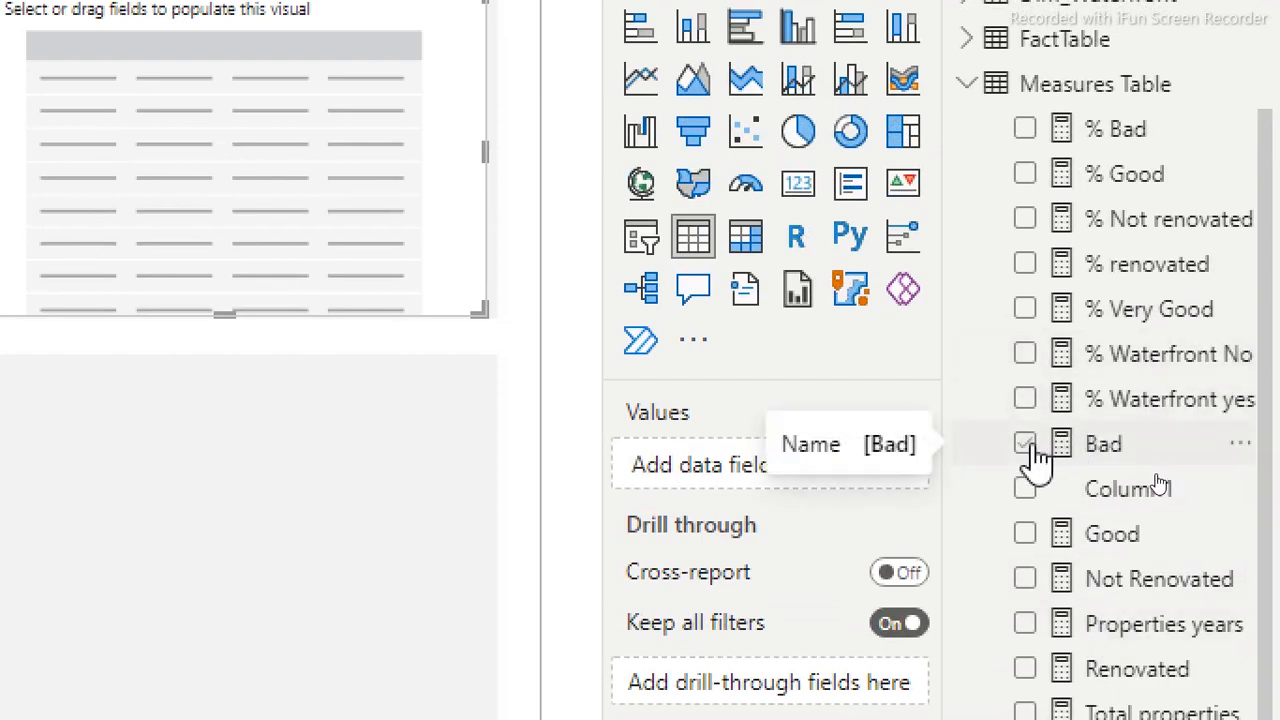
Add the Good, Very good and Bad measures and the Property location field from Dim_Location to the table
left_click(1030, 536)
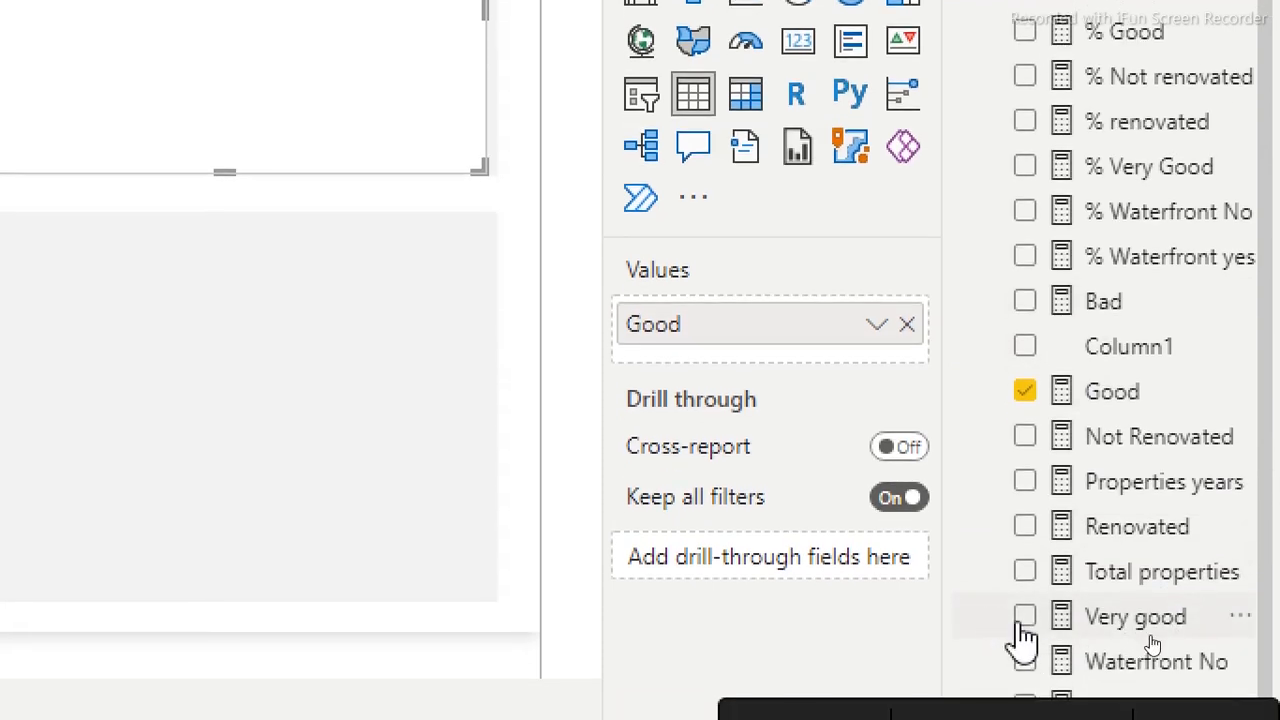
left_click(1026, 616)
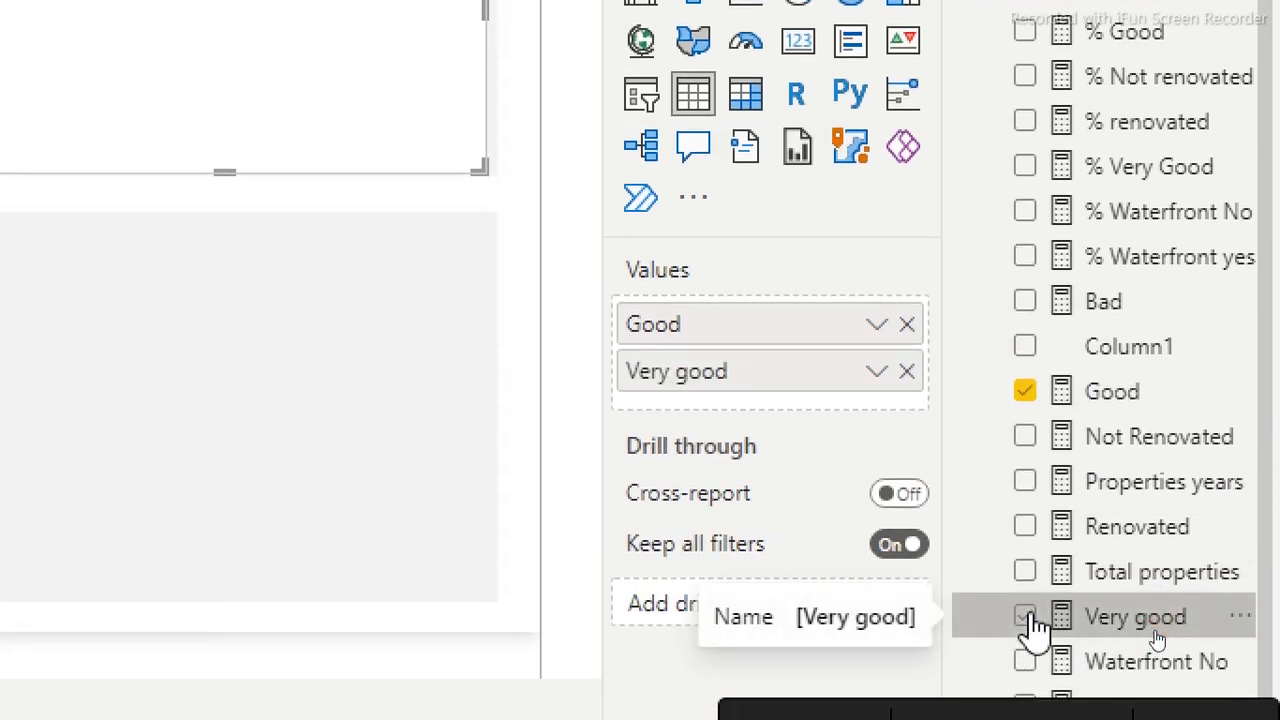
left_click(1025, 303)
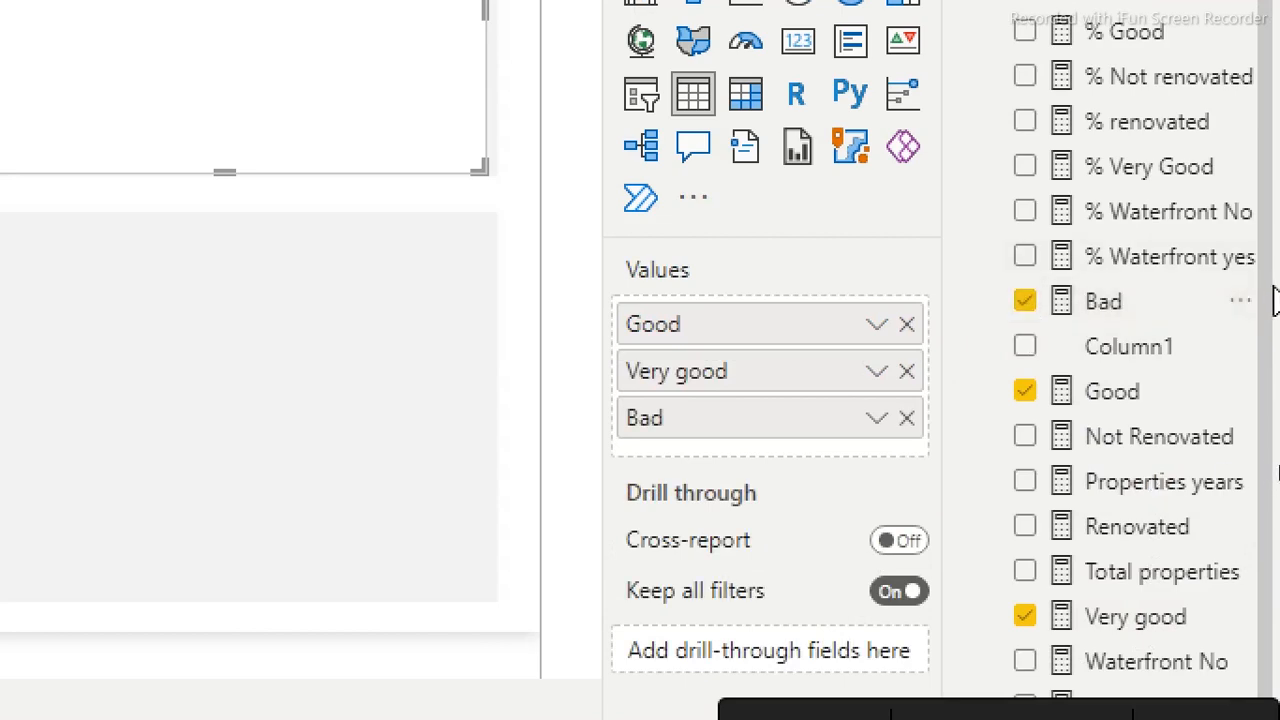
scroll(1249, 171, "up", 3)
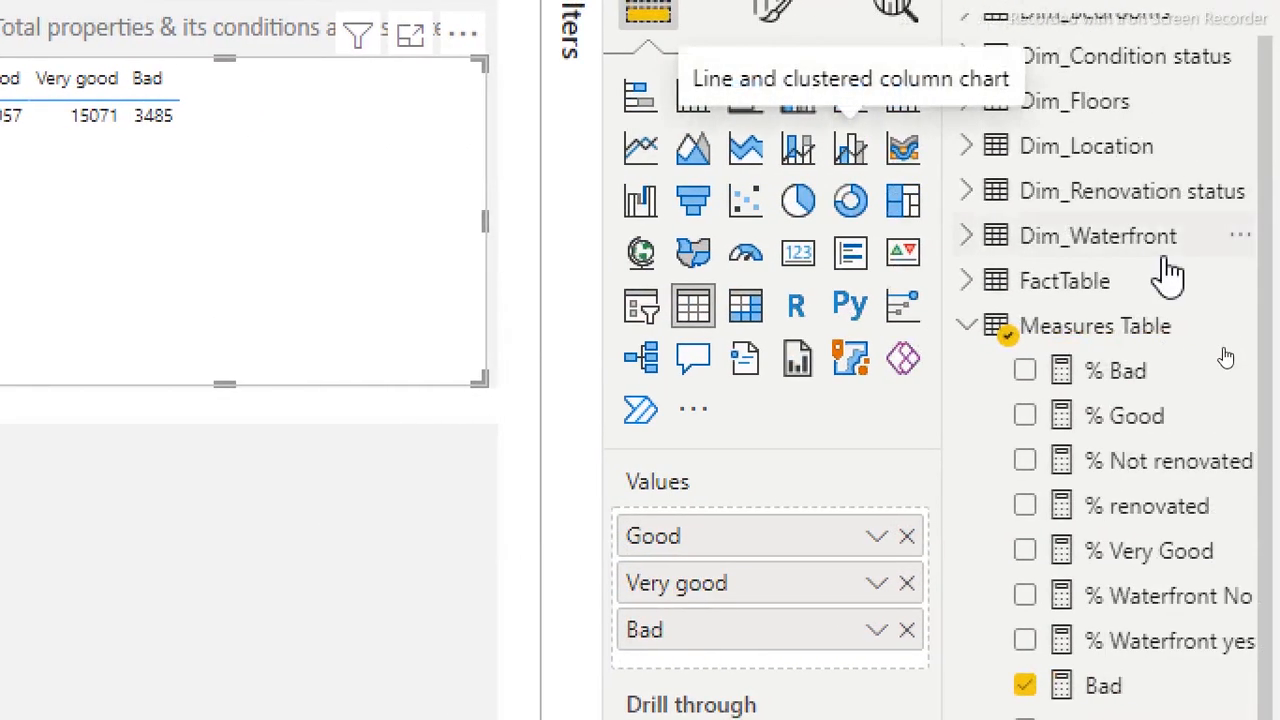
left_click(985, 330)
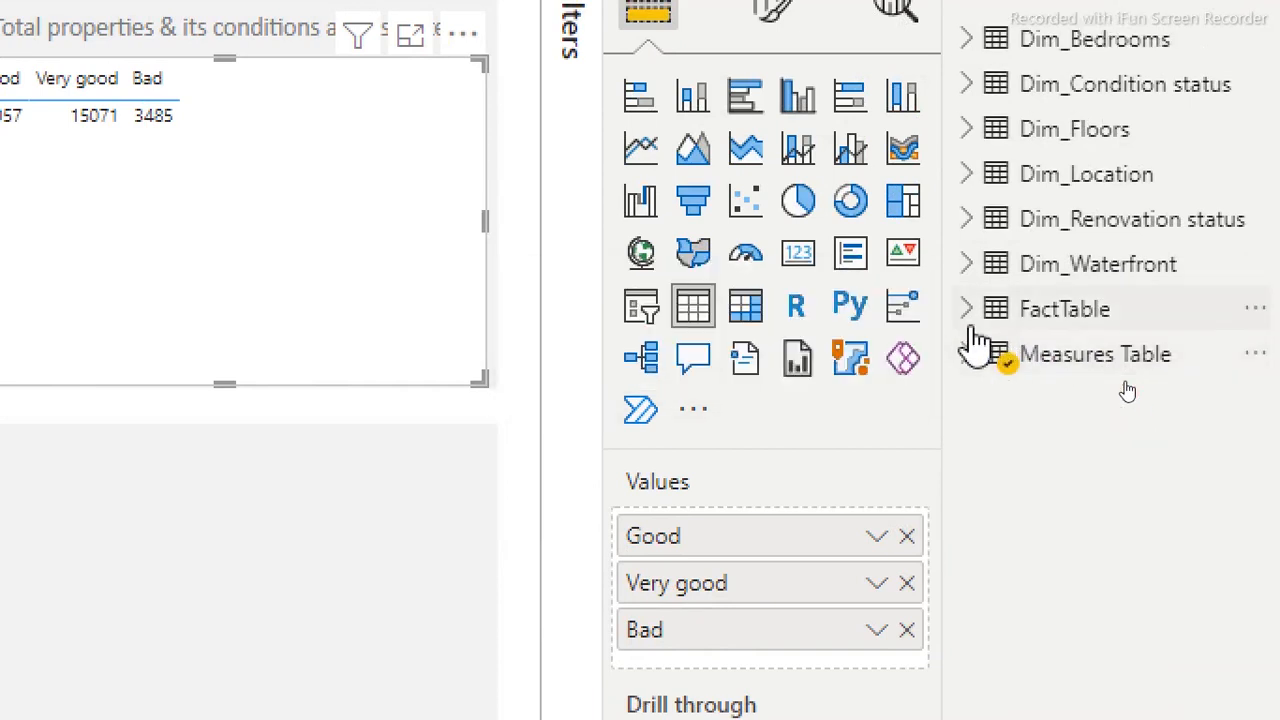
left_click(968, 178)
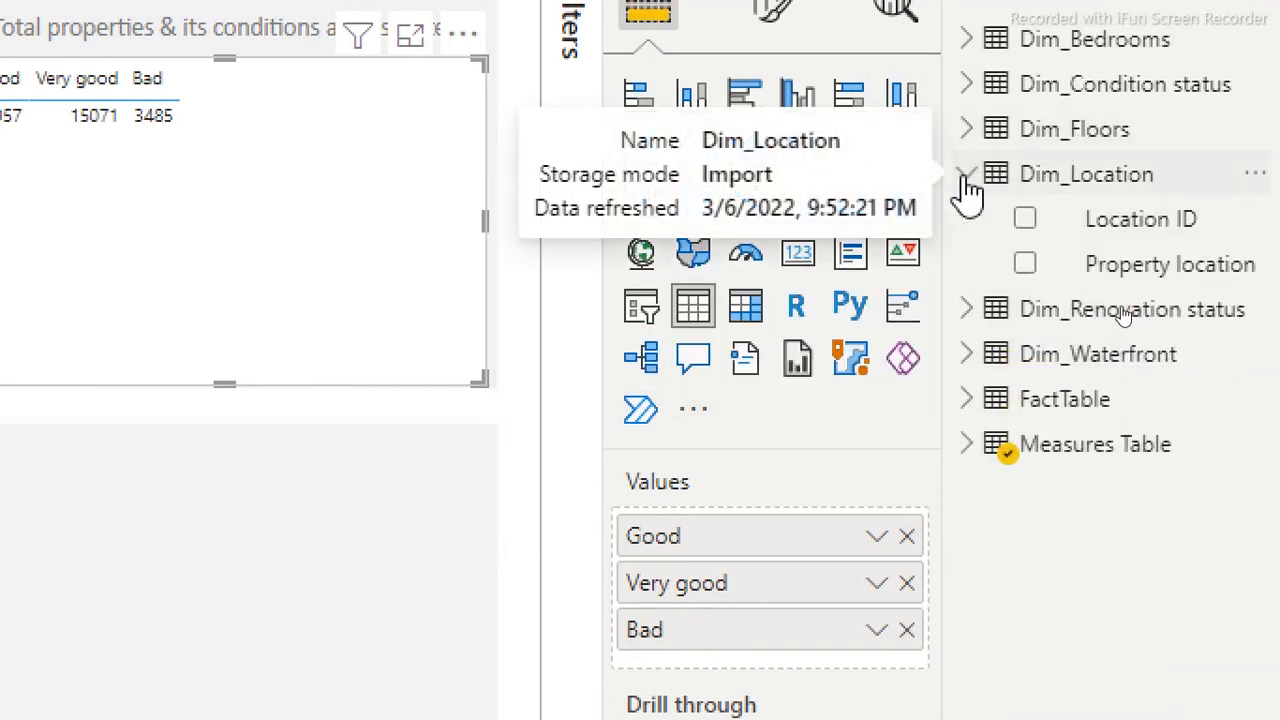
left_click(1025, 264)
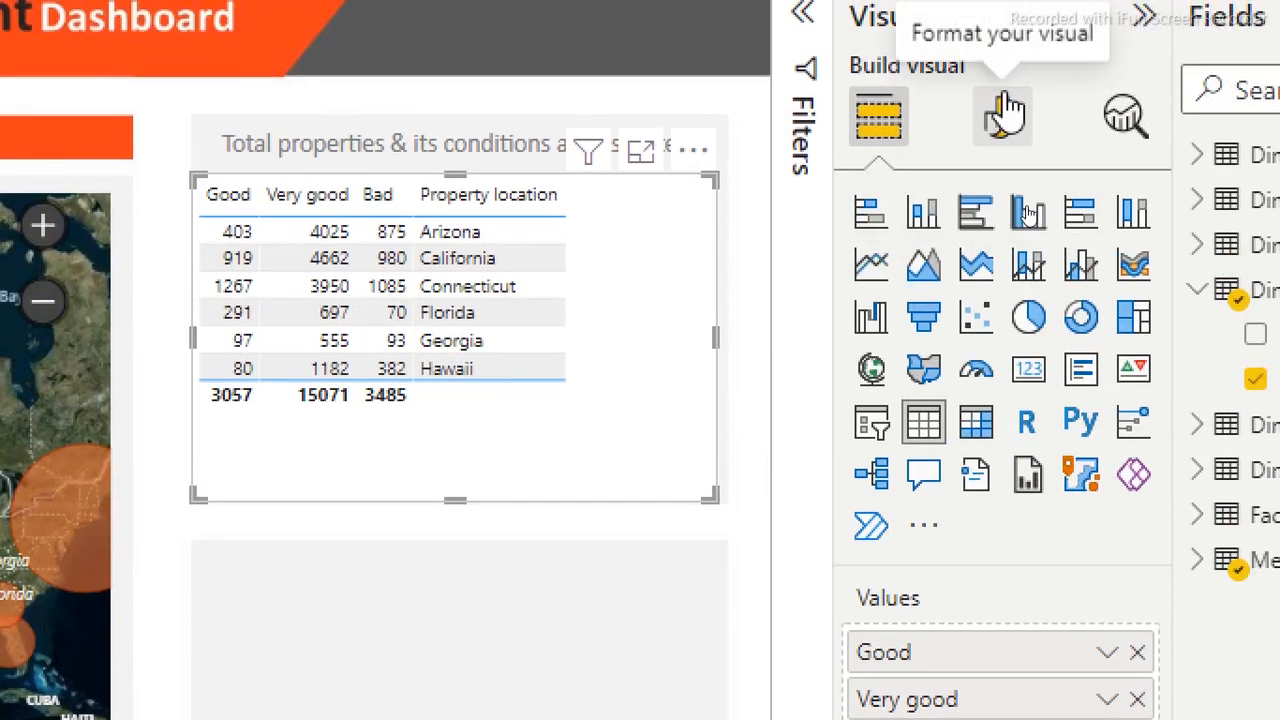
Set the font size of the table's values to 14
left_click(1003, 8)
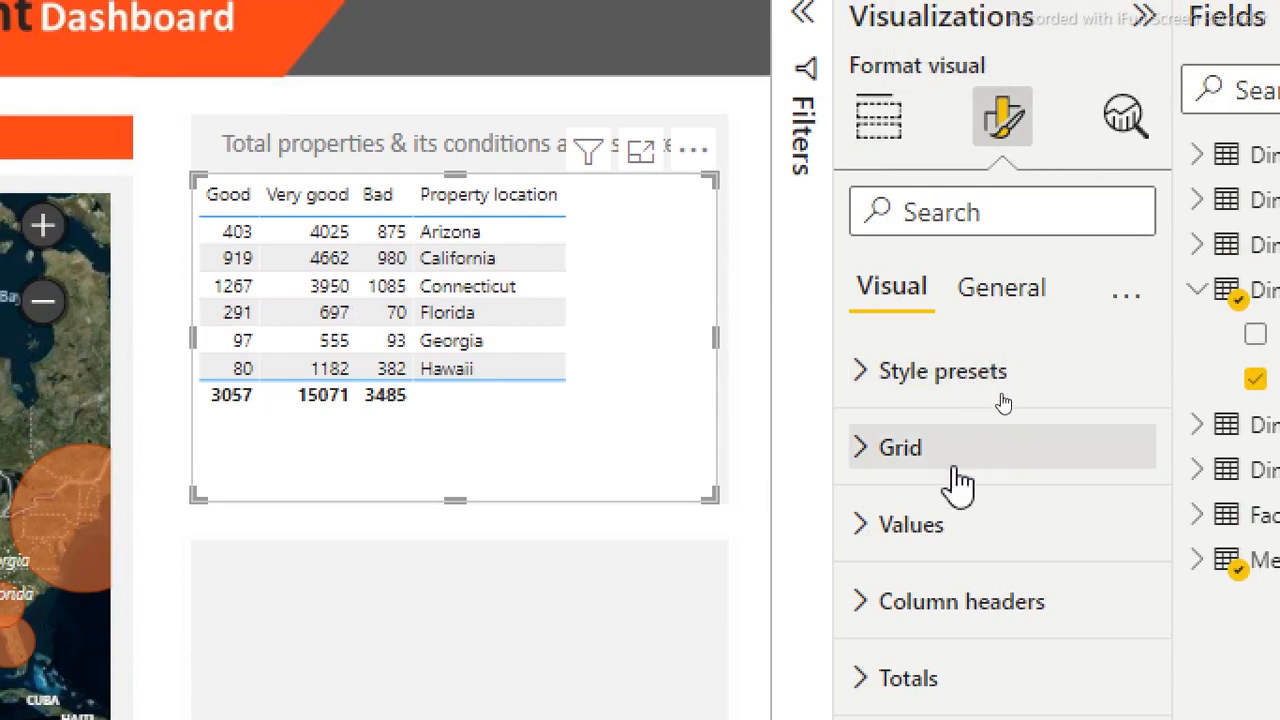
left_click(941, 545)
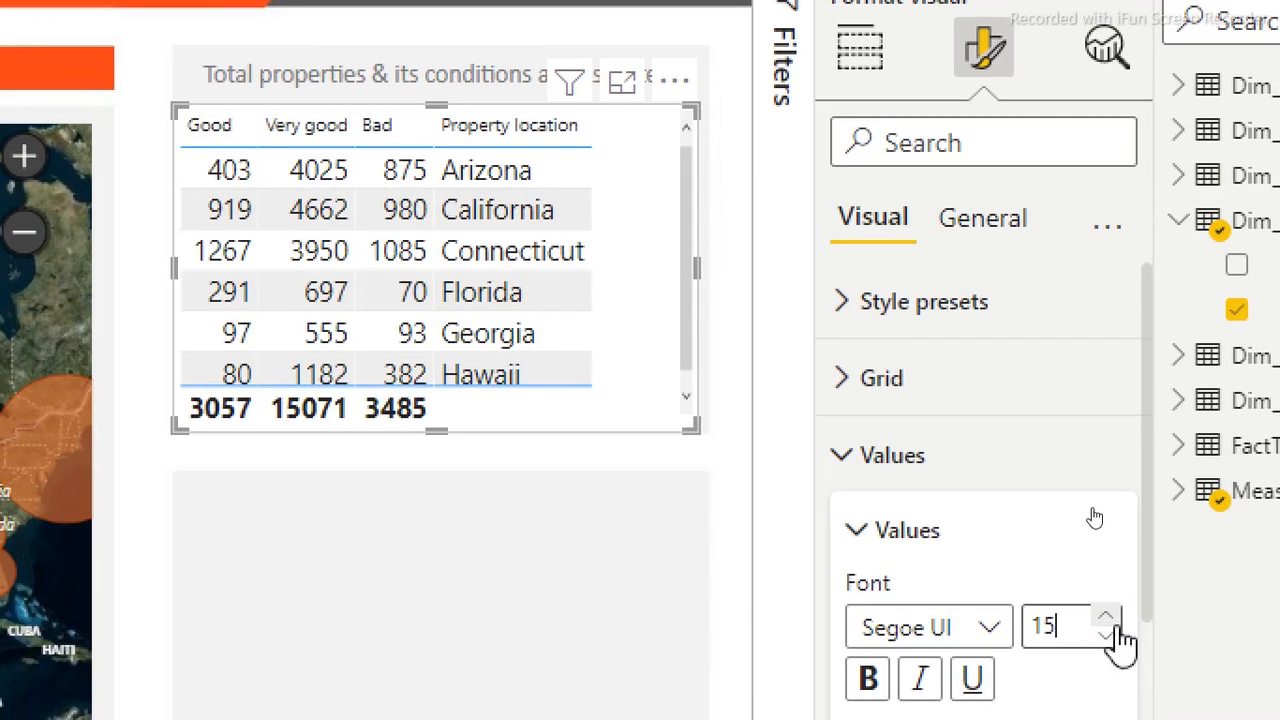
left_click(1106, 628)
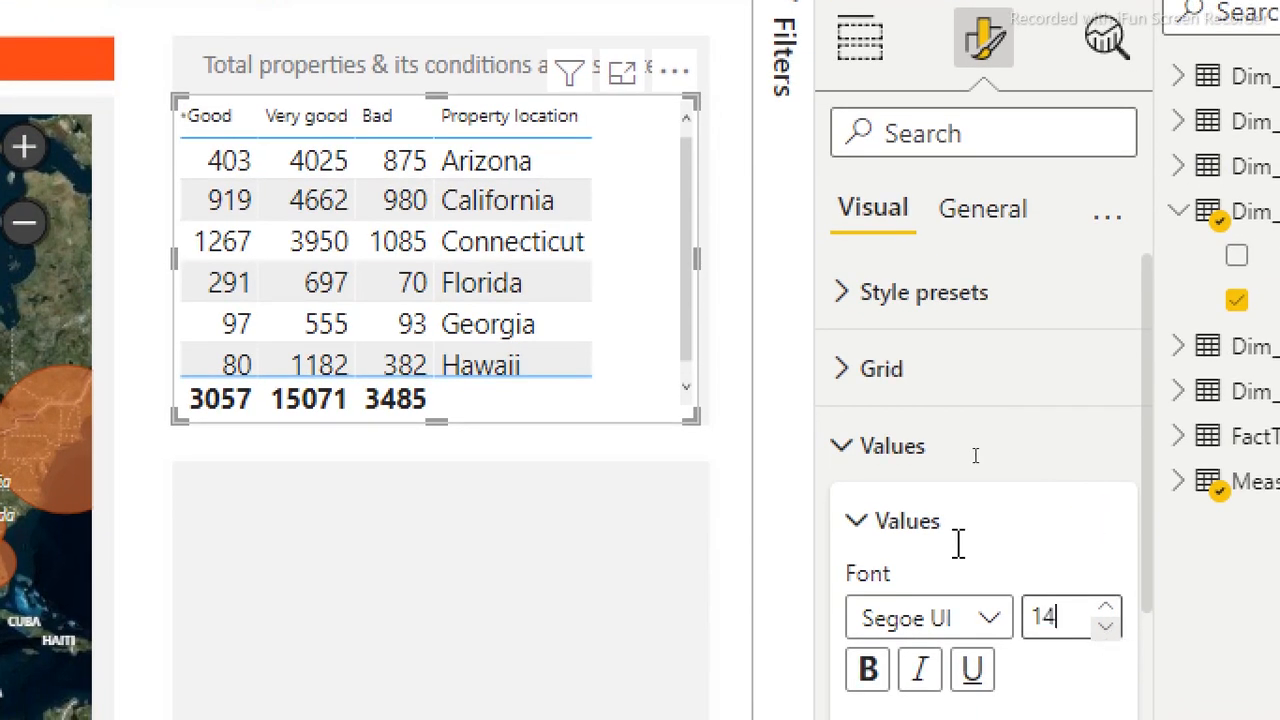
left_click(840, 446)
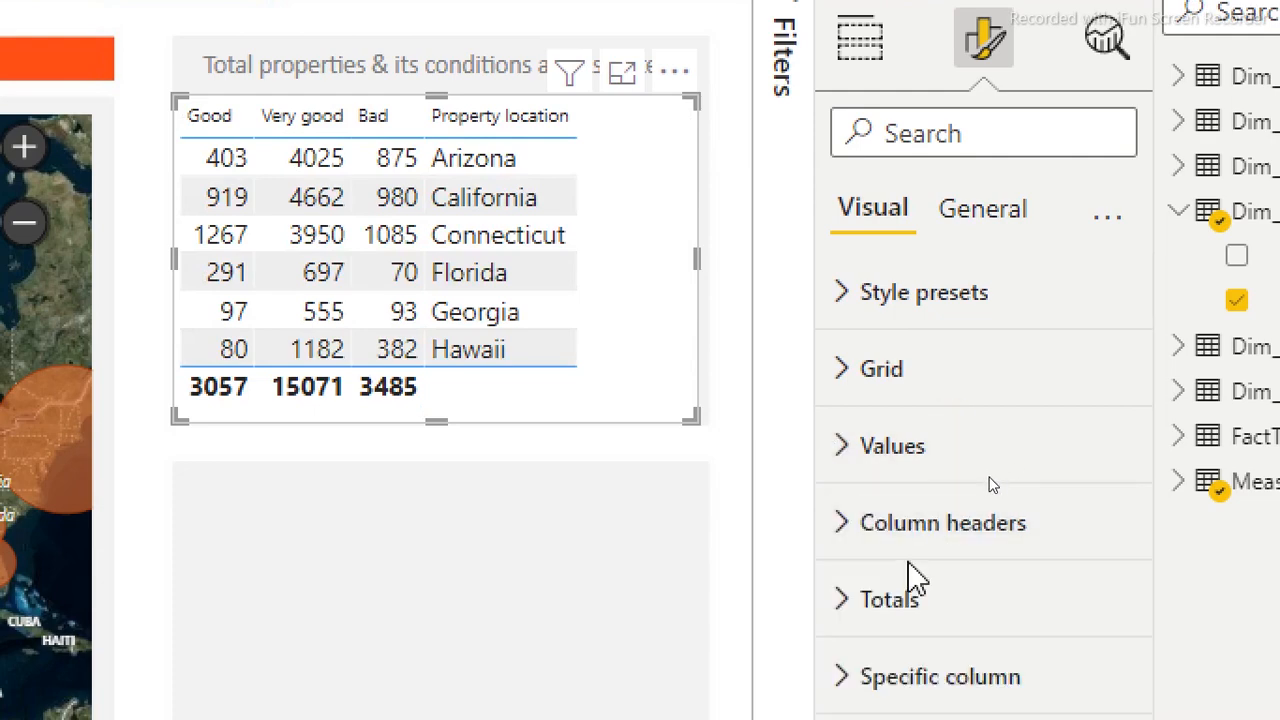
Make the table's column headers bold with a font size of 13
left_click(930, 540)
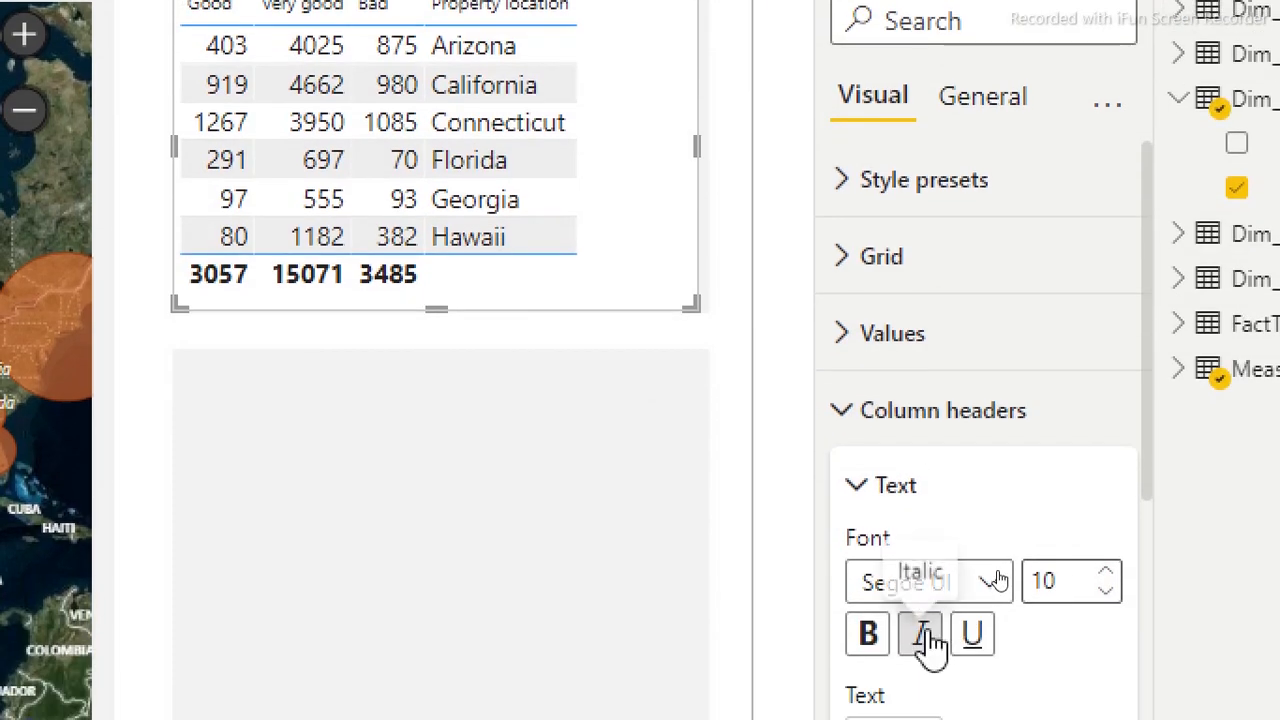
left_click(869, 633)
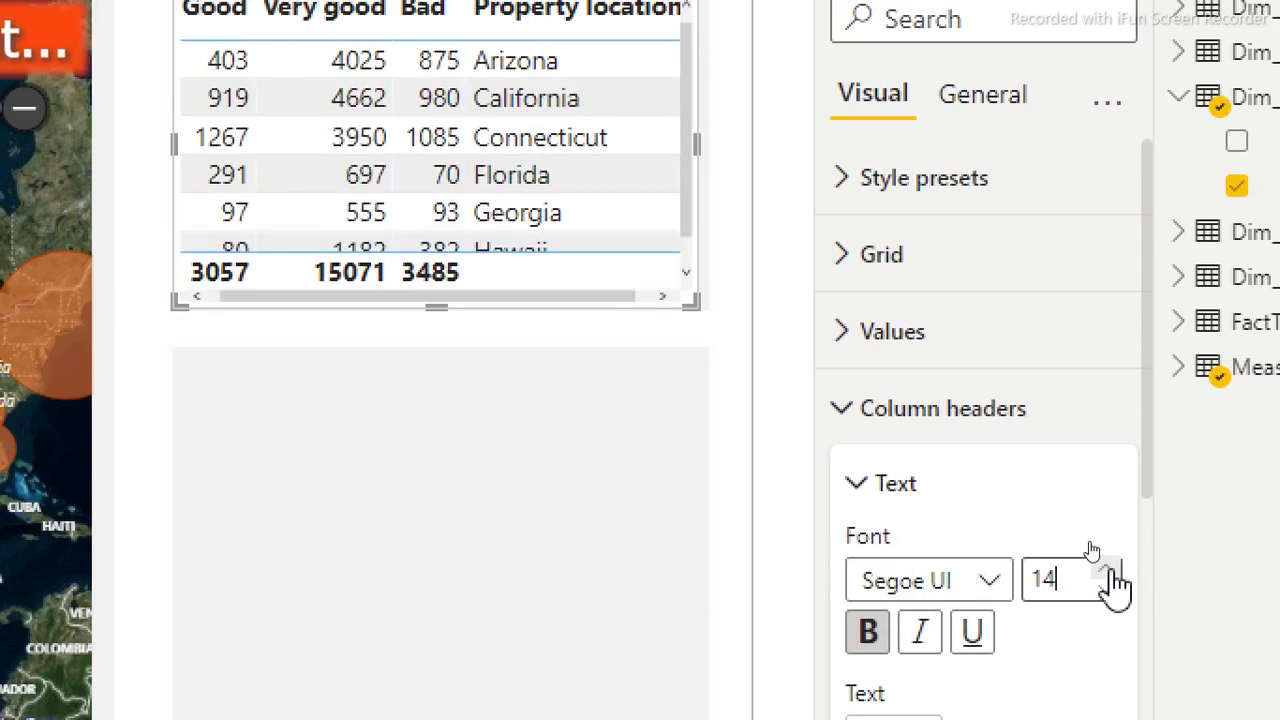
left_click(1107, 592)
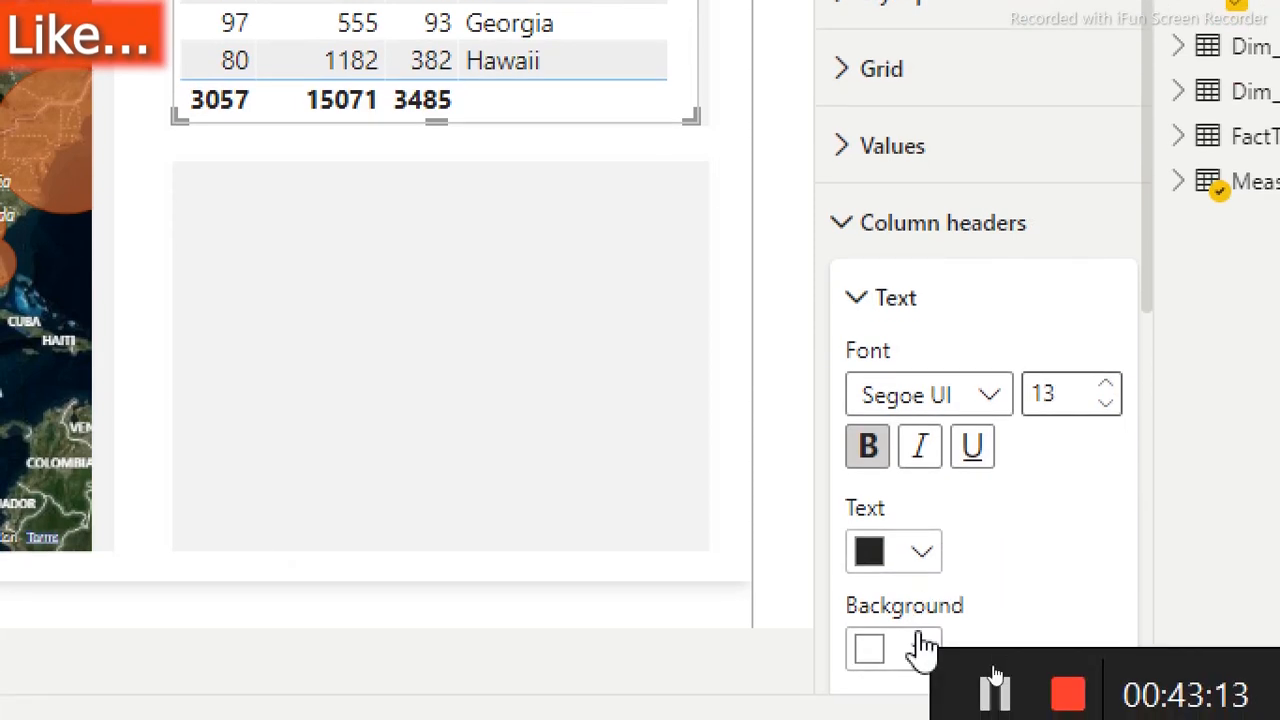
Give the table's column headers a dark gray background and the lightest gray text
left_click(922, 648)
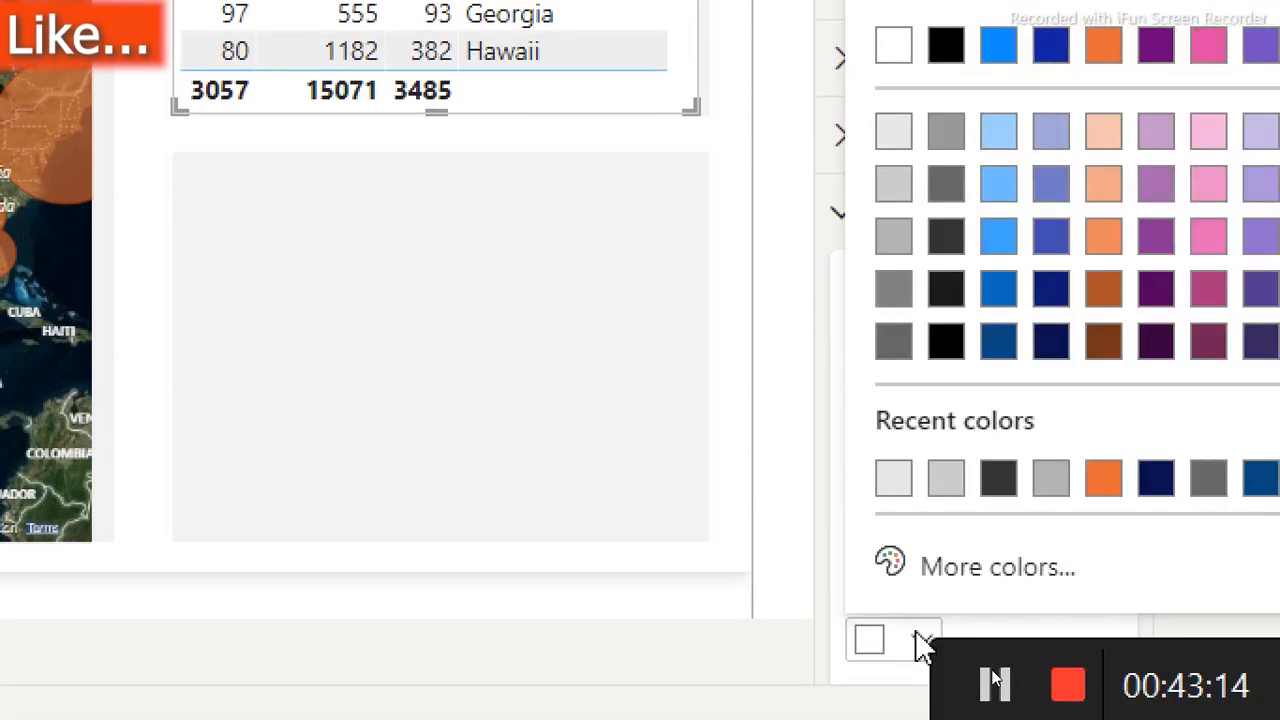
left_click(958, 255)
left_click(921, 553)
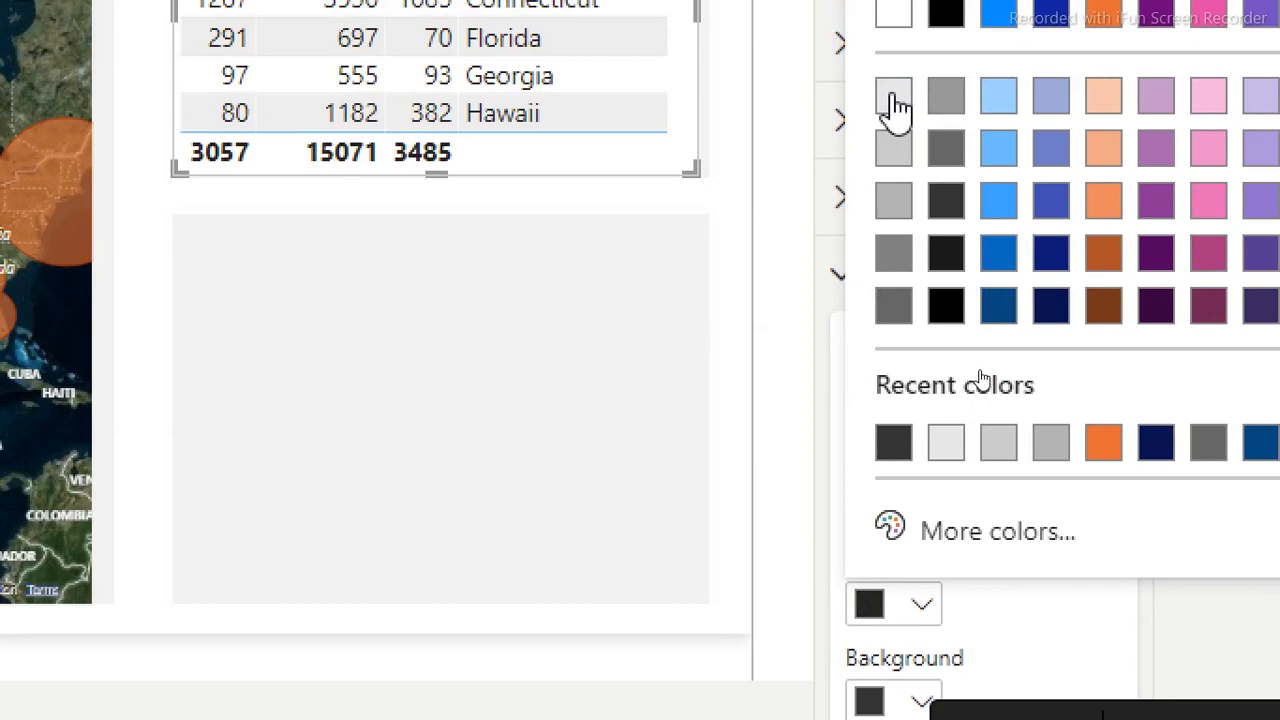
left_click(893, 96)
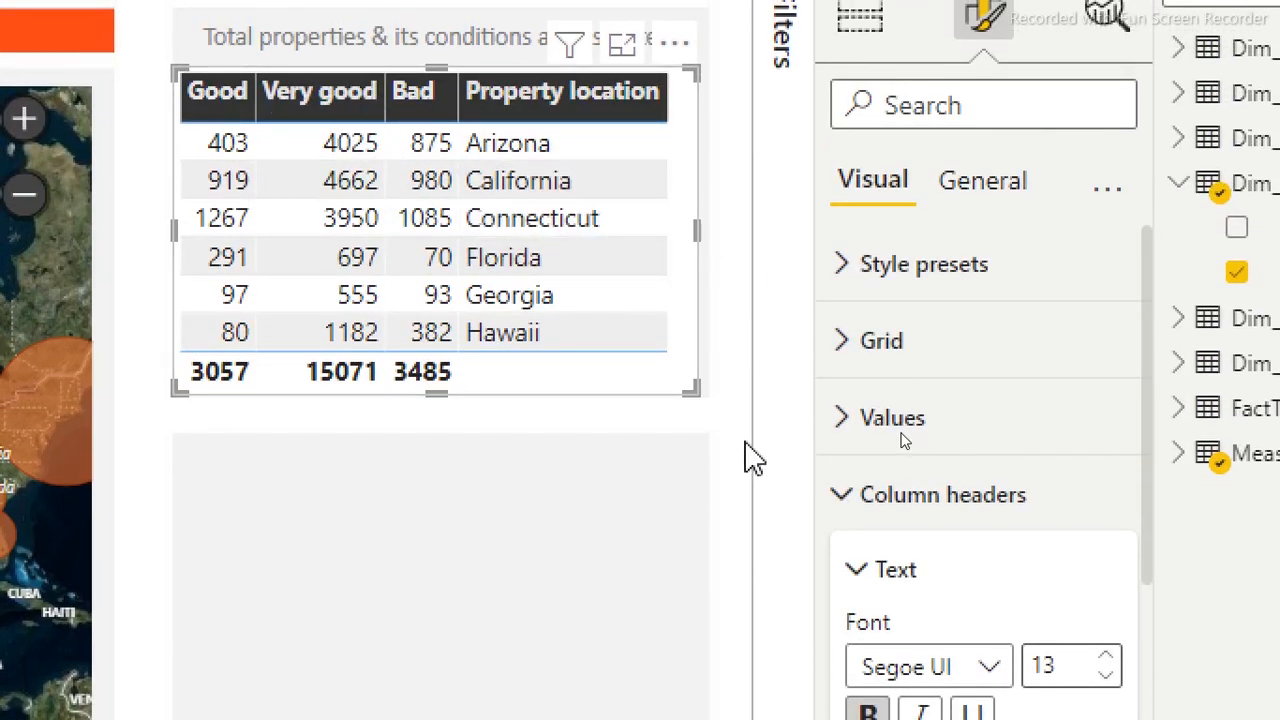
Increase the font size of the table's values to 15
left_click(975, 420)
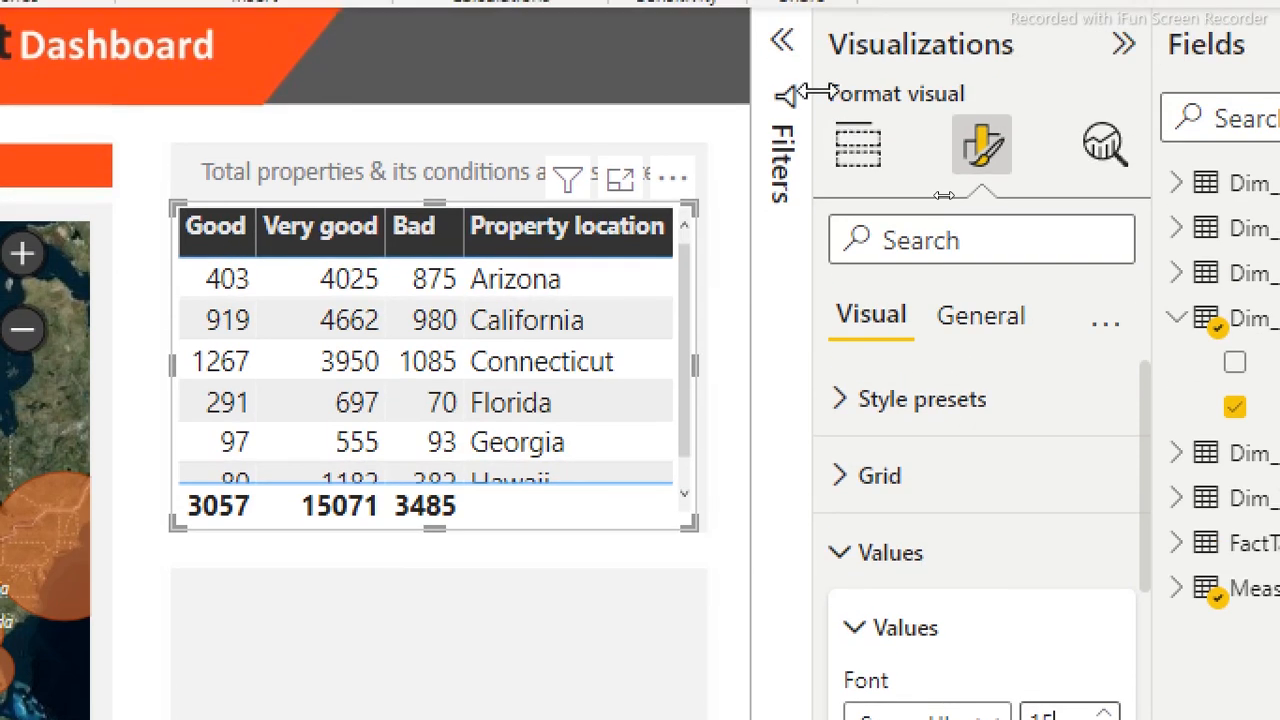
Move the Property location column ahead of Good, Very good and Bad in the property conditions table
left_click(858, 160)
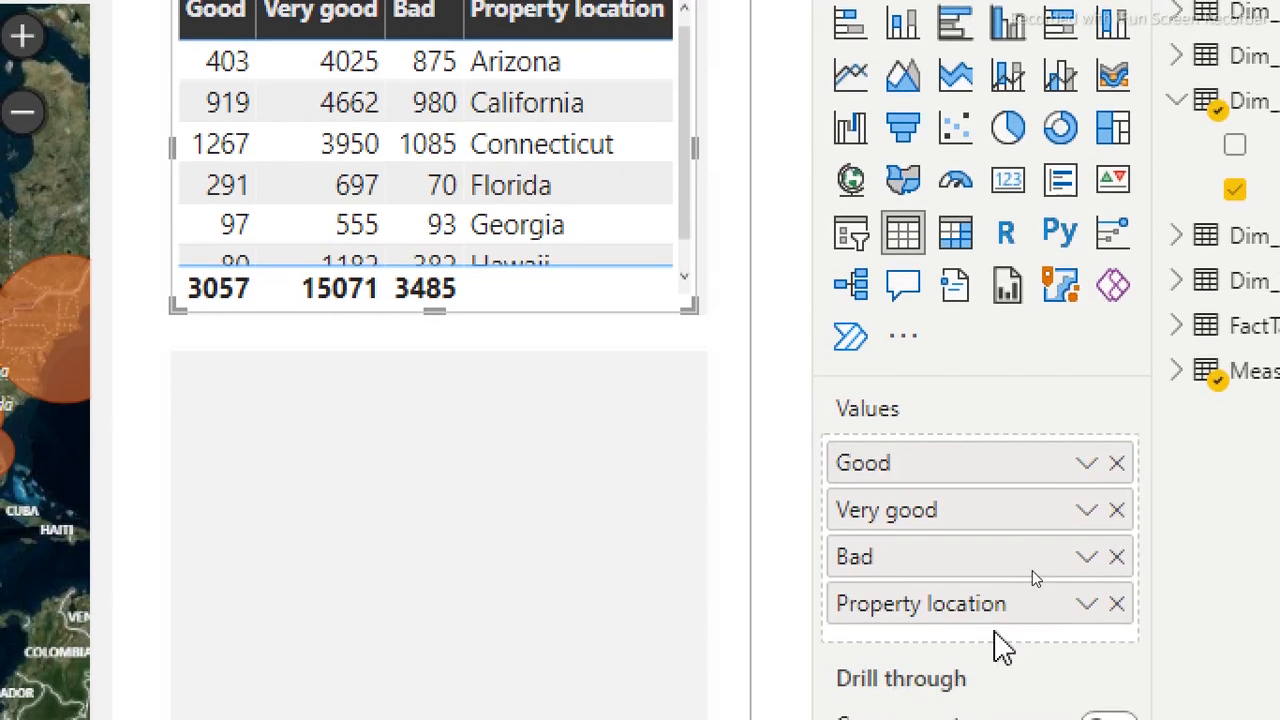
left_click_drag(994, 609, 985, 466)
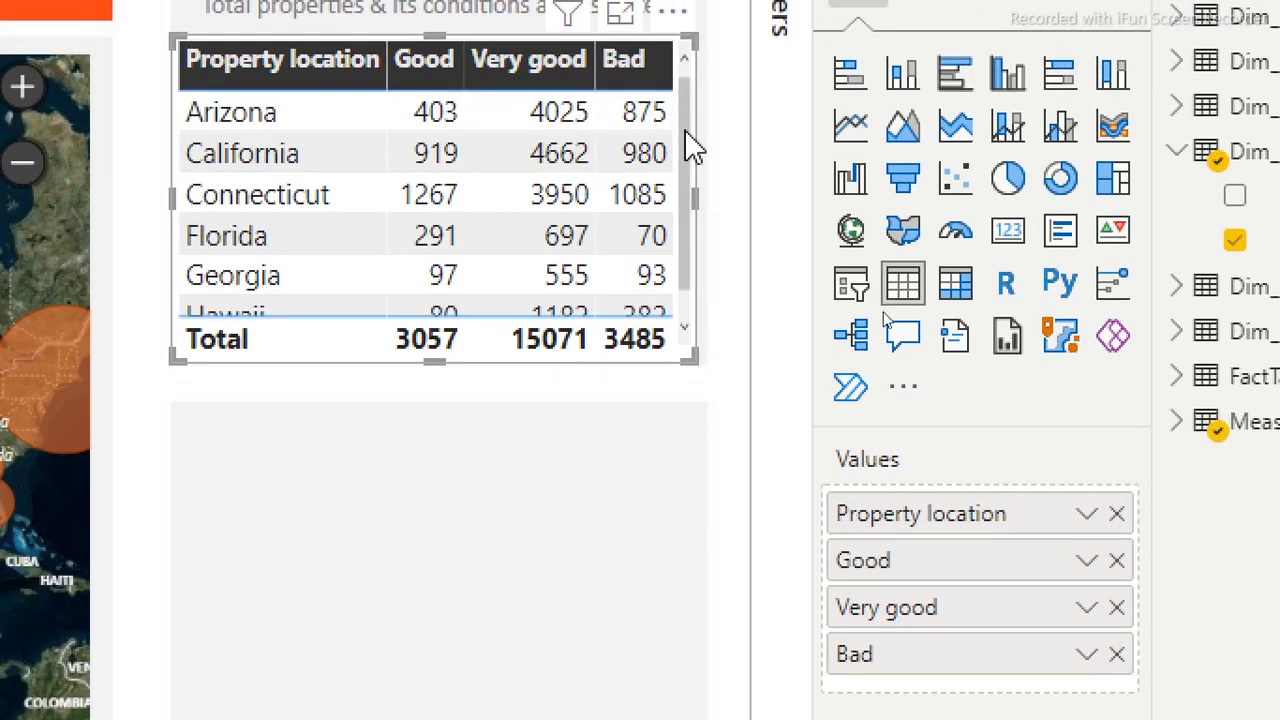
left_click(657, 452)
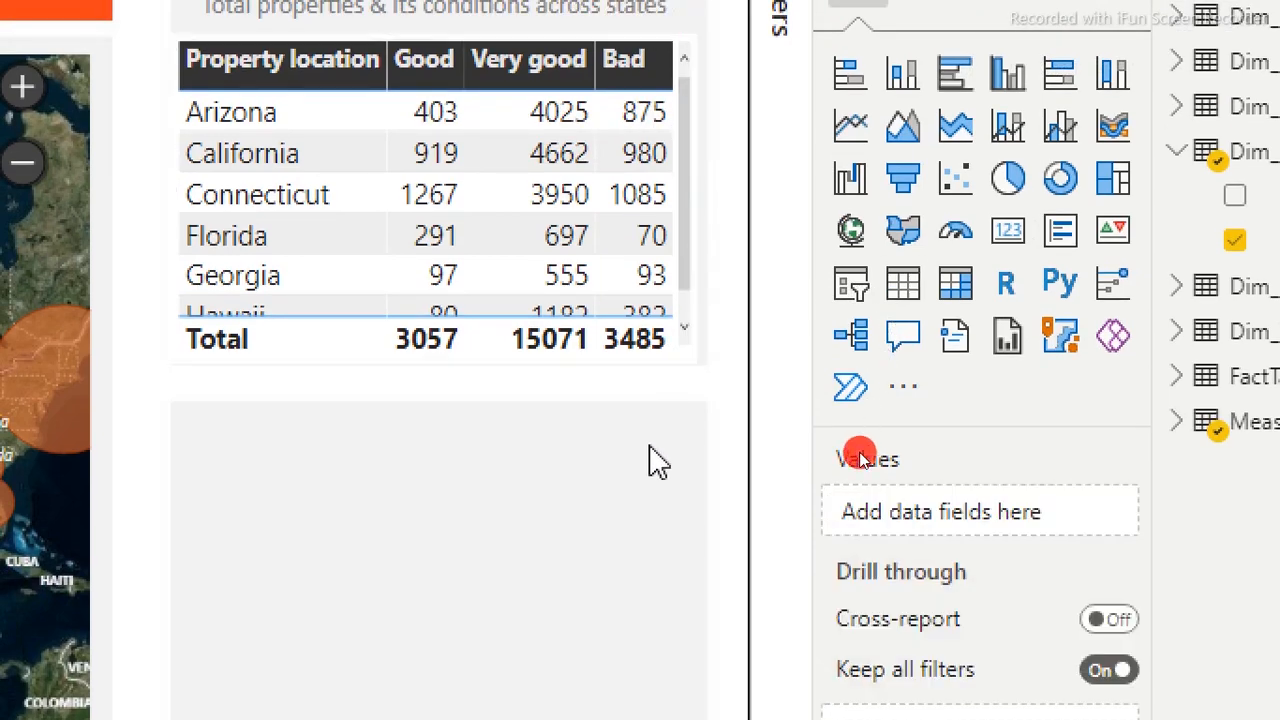
Turn off the totals row of the property conditions table
left_click(503, 351)
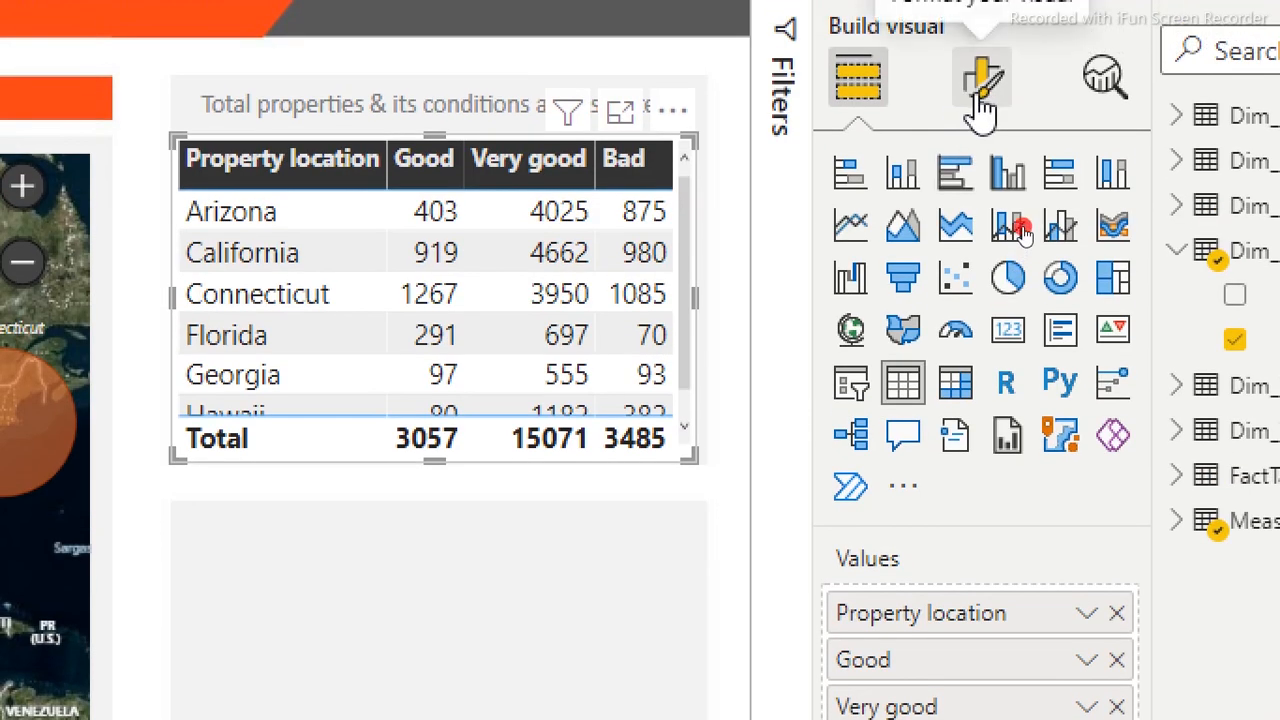
left_click(985, 0)
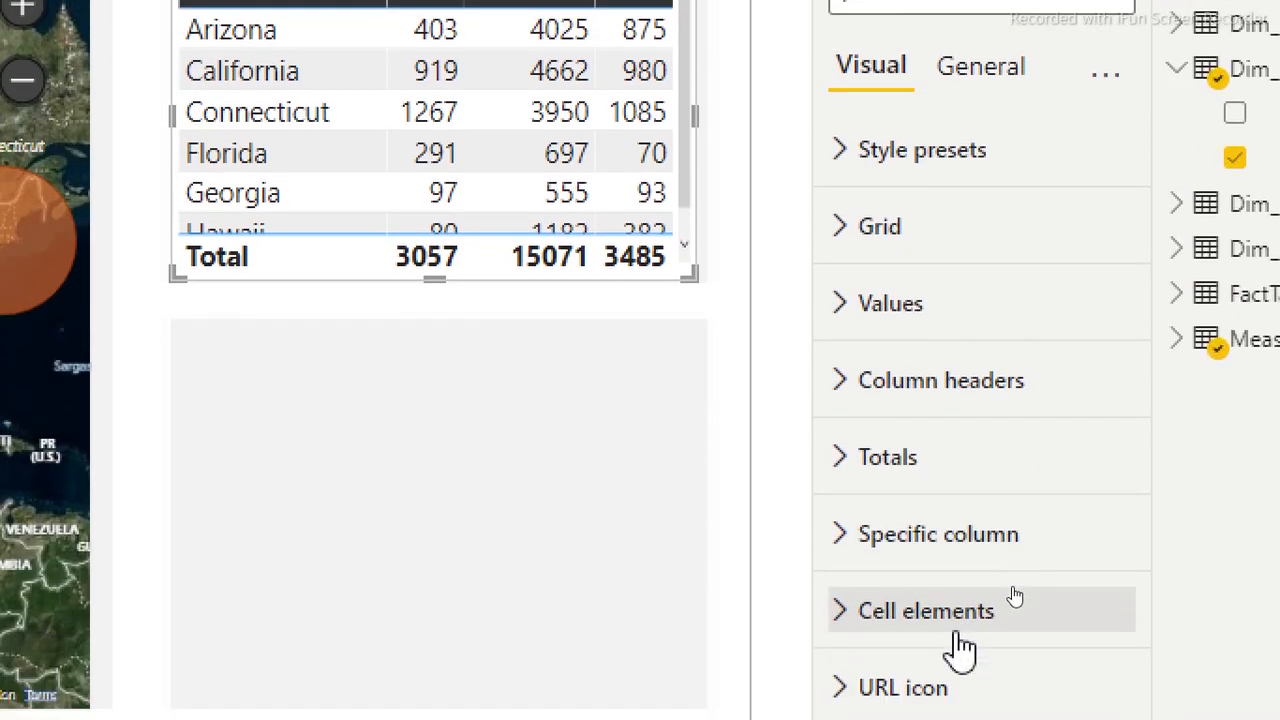
left_click(915, 455)
left_click(1103, 520)
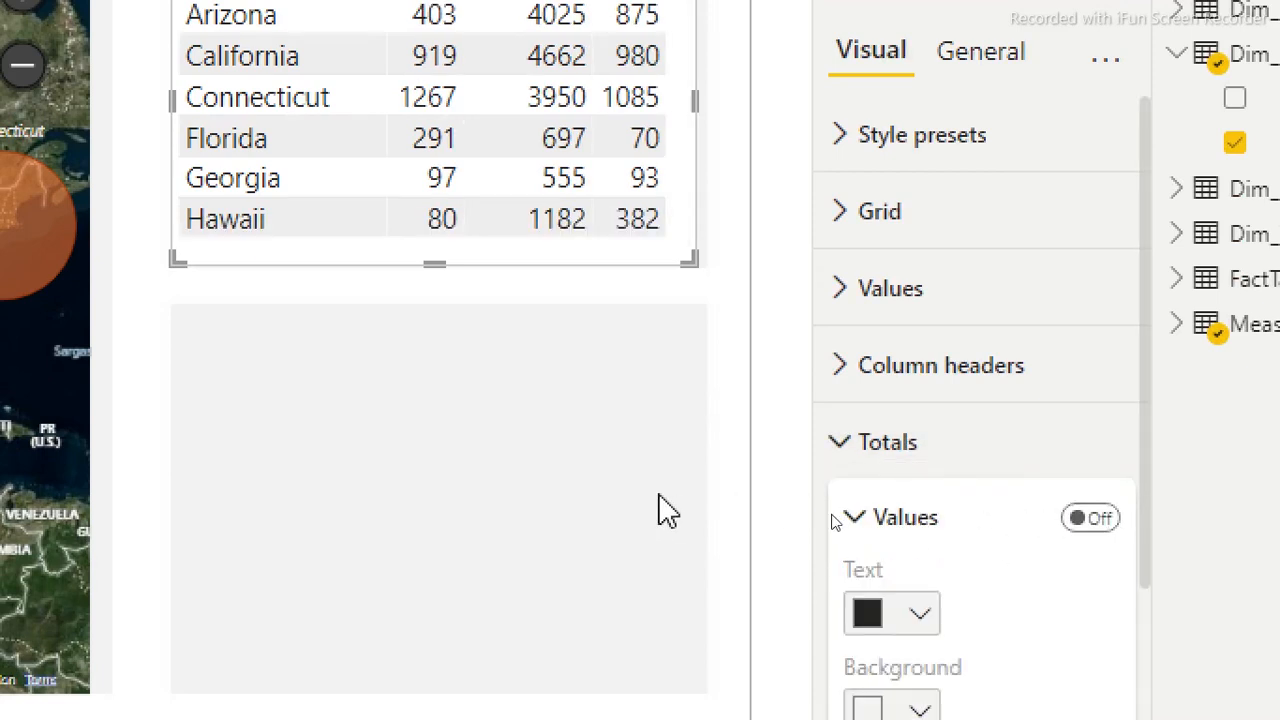
left_click(478, 410)
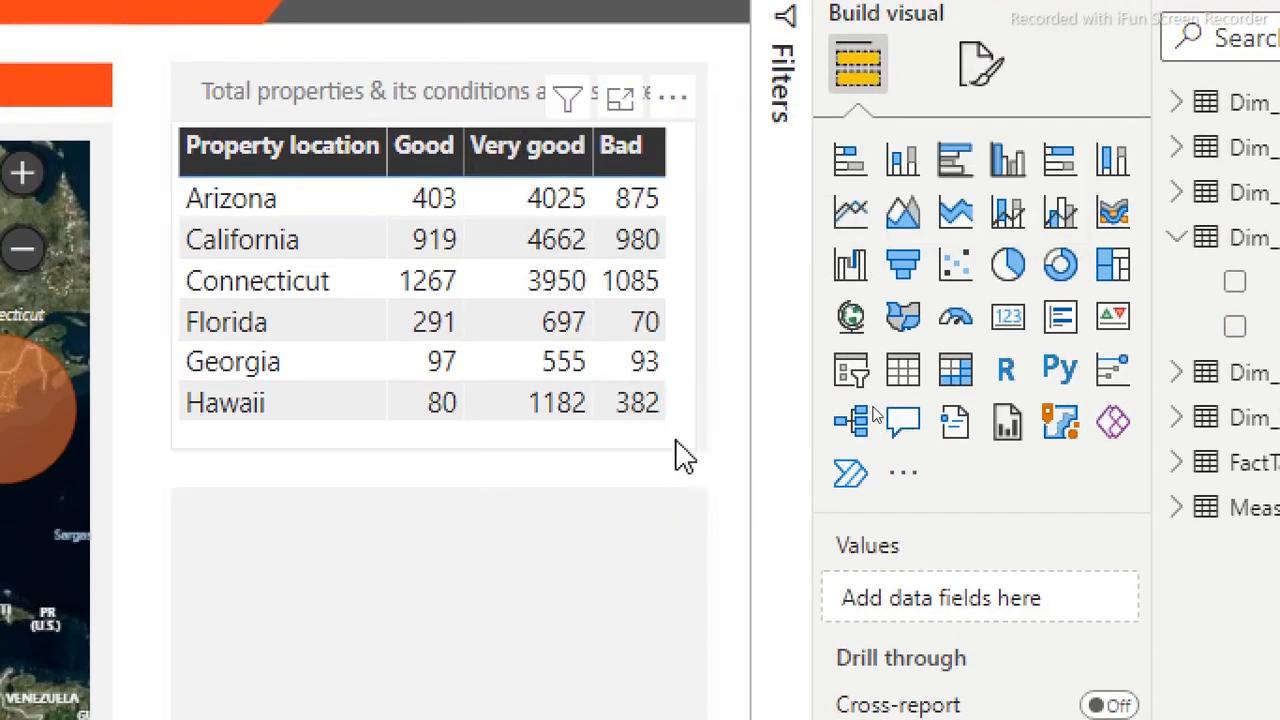
Turn off the background effect of the property conditions table
left_click(678, 443)
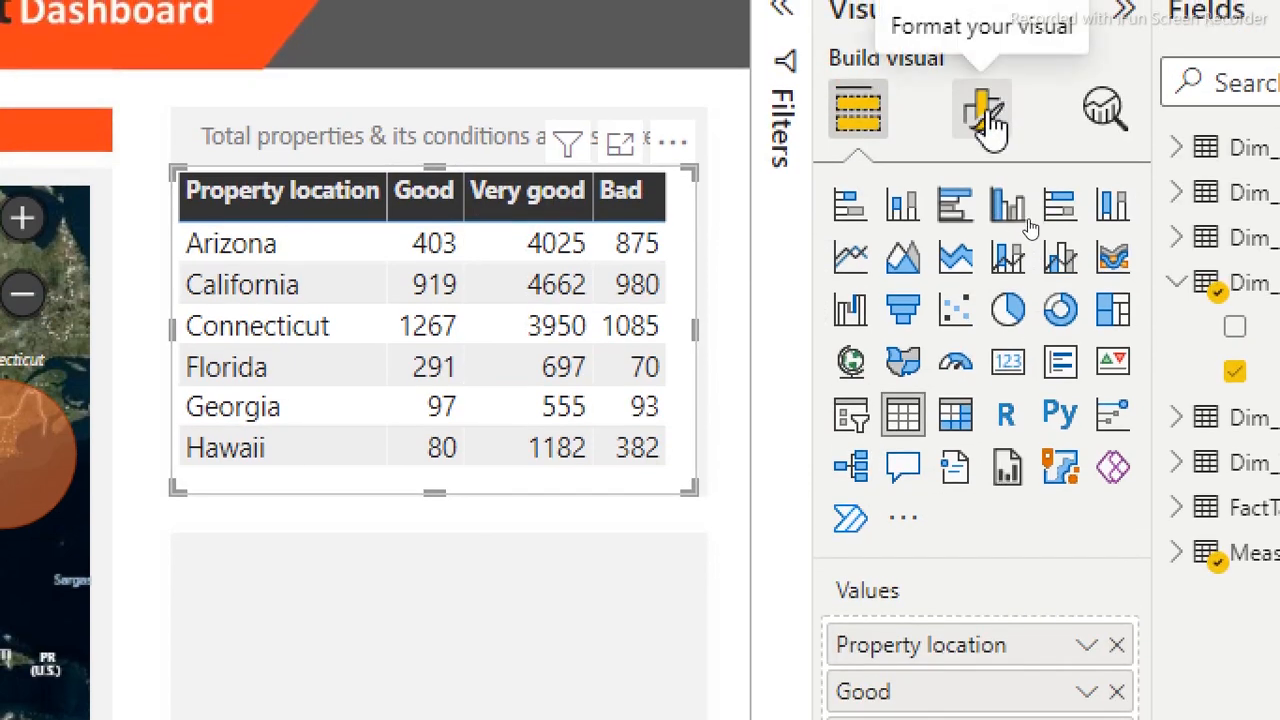
left_click(986, 118)
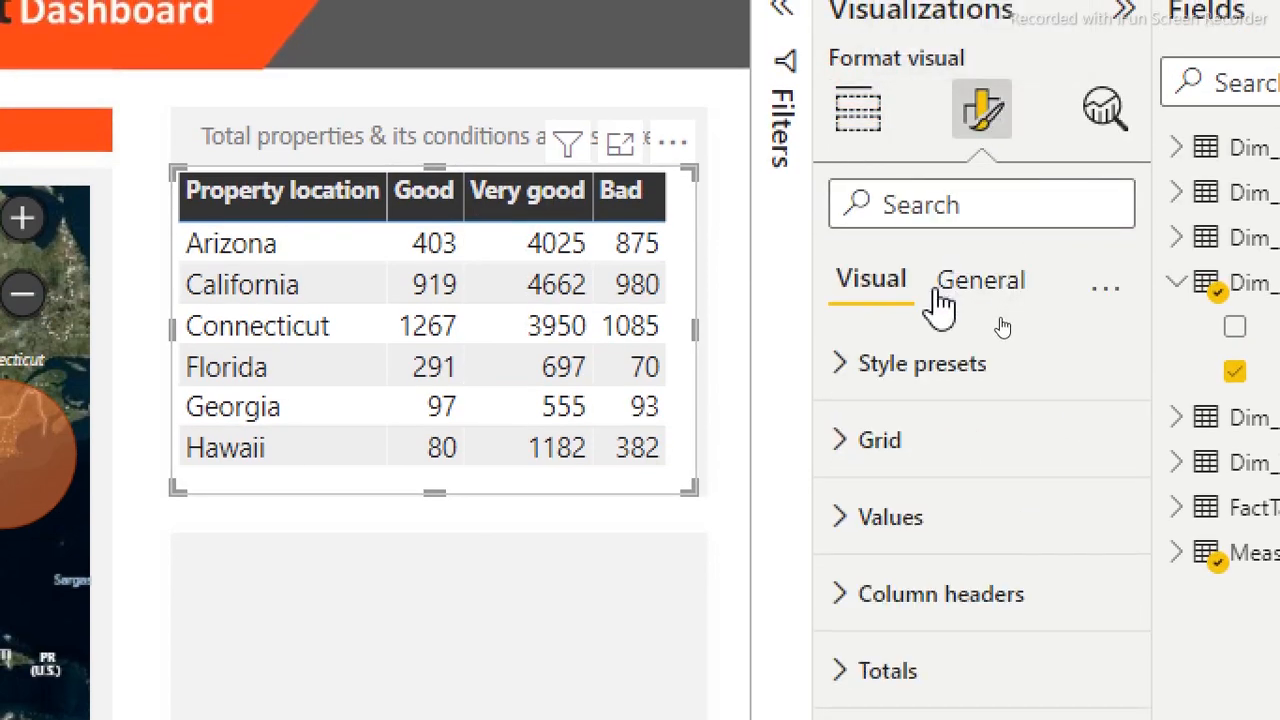
left_click(970, 290)
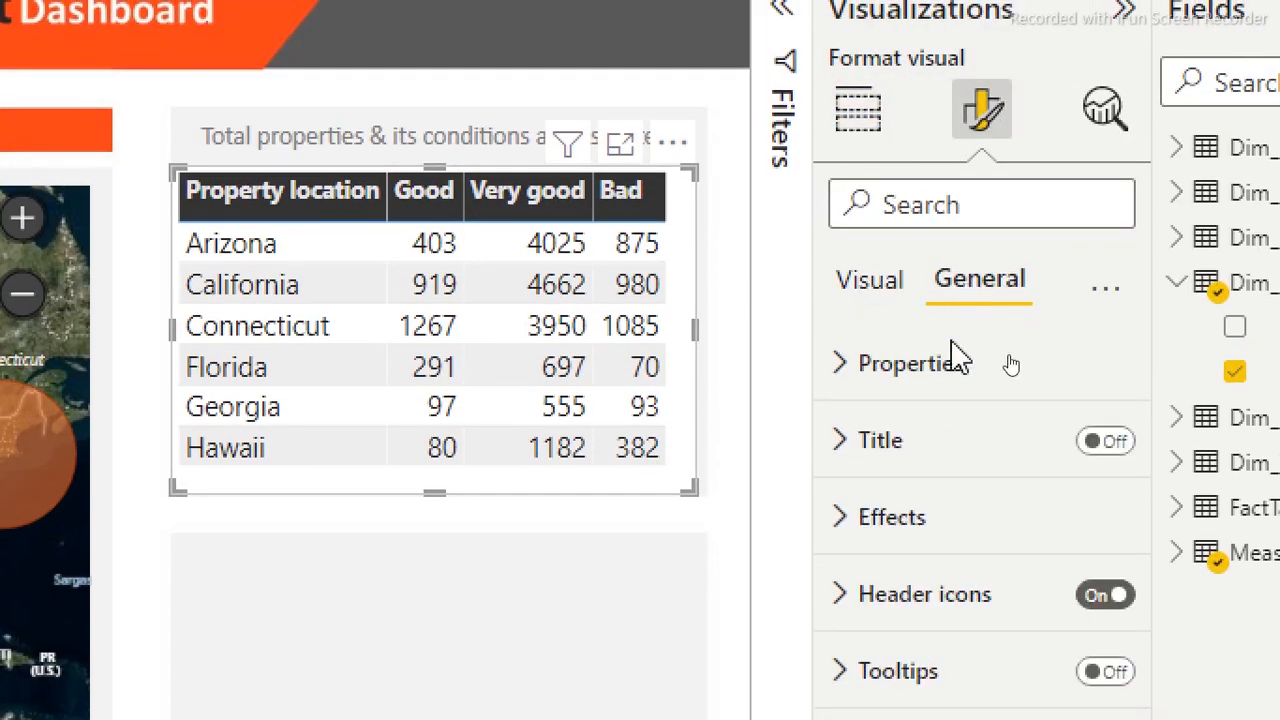
left_click(985, 530)
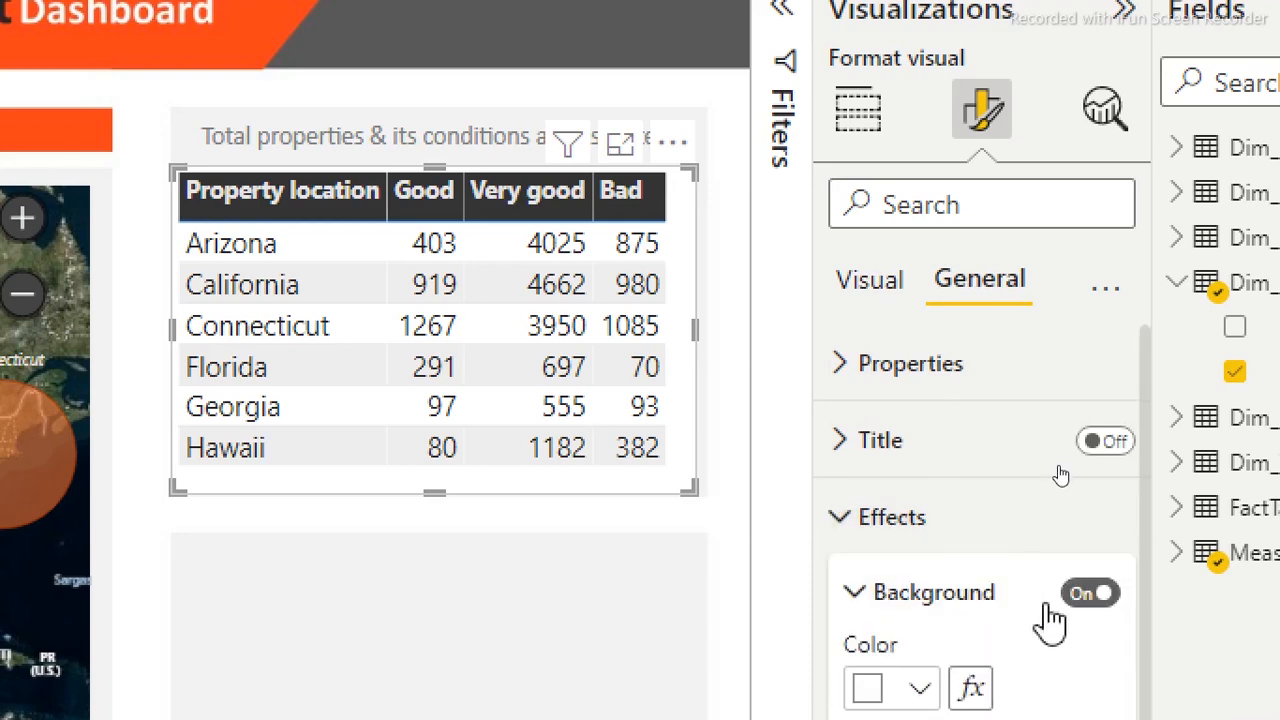
left_click(1090, 595)
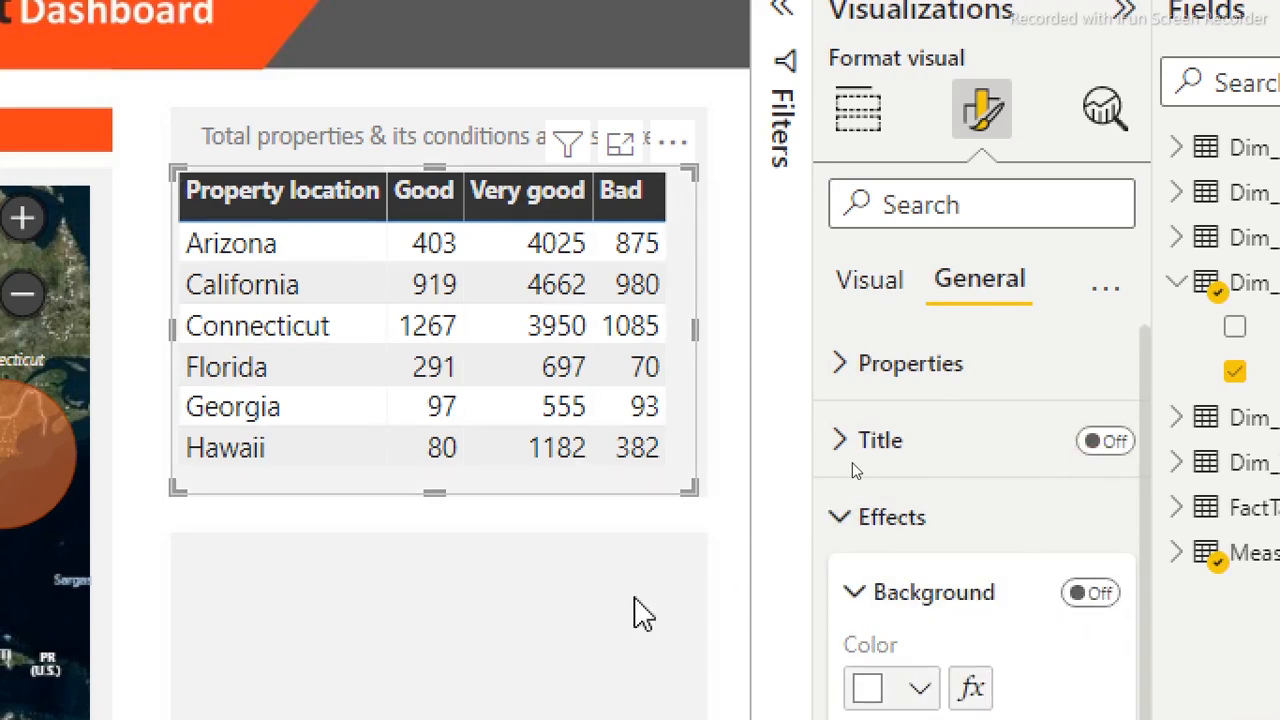
left_click(540, 607)
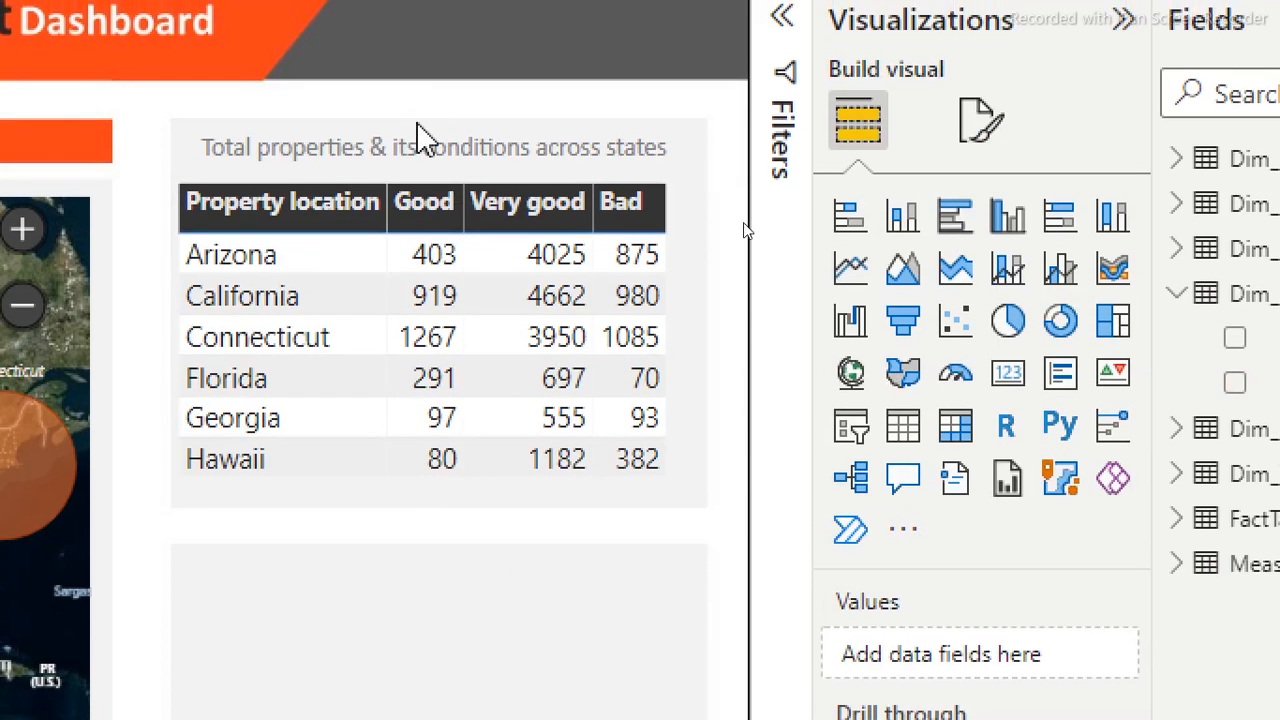
Duplicate the property conditions table and place the copy in the empty gray box below, aligned with the original
left_click(418, 198)
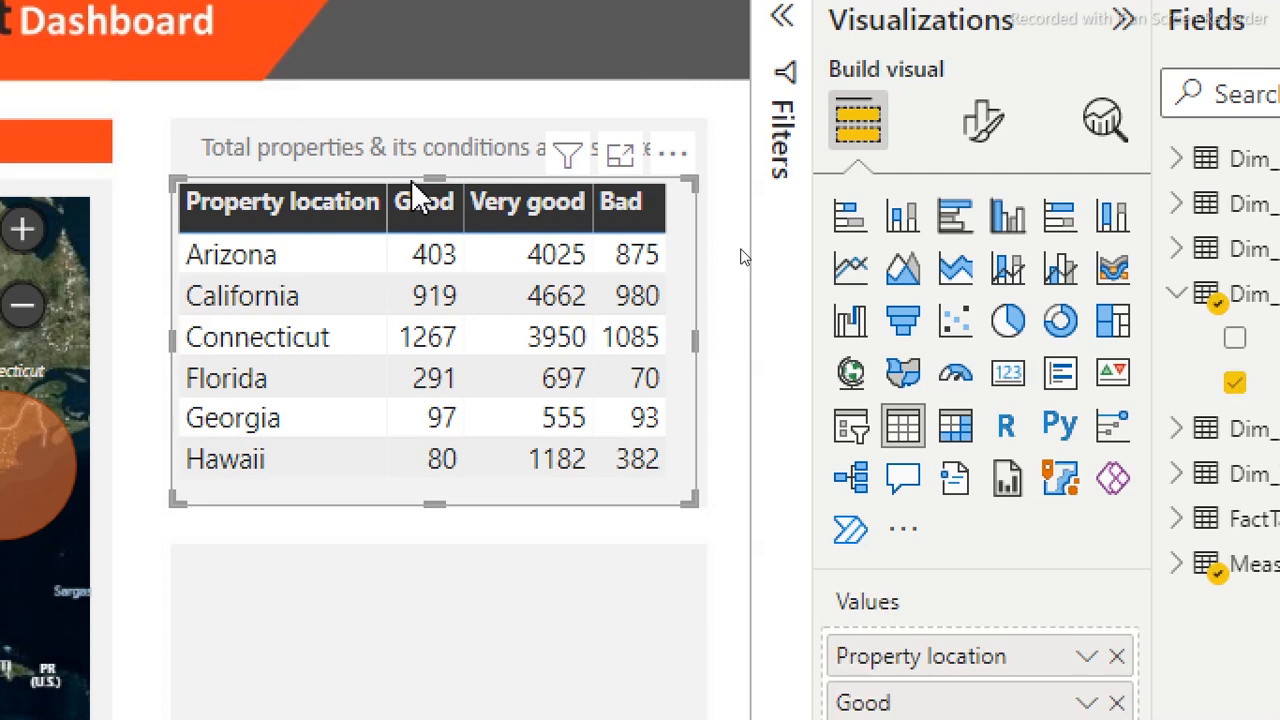
key("ctrl+c")
key("ctrl+v")
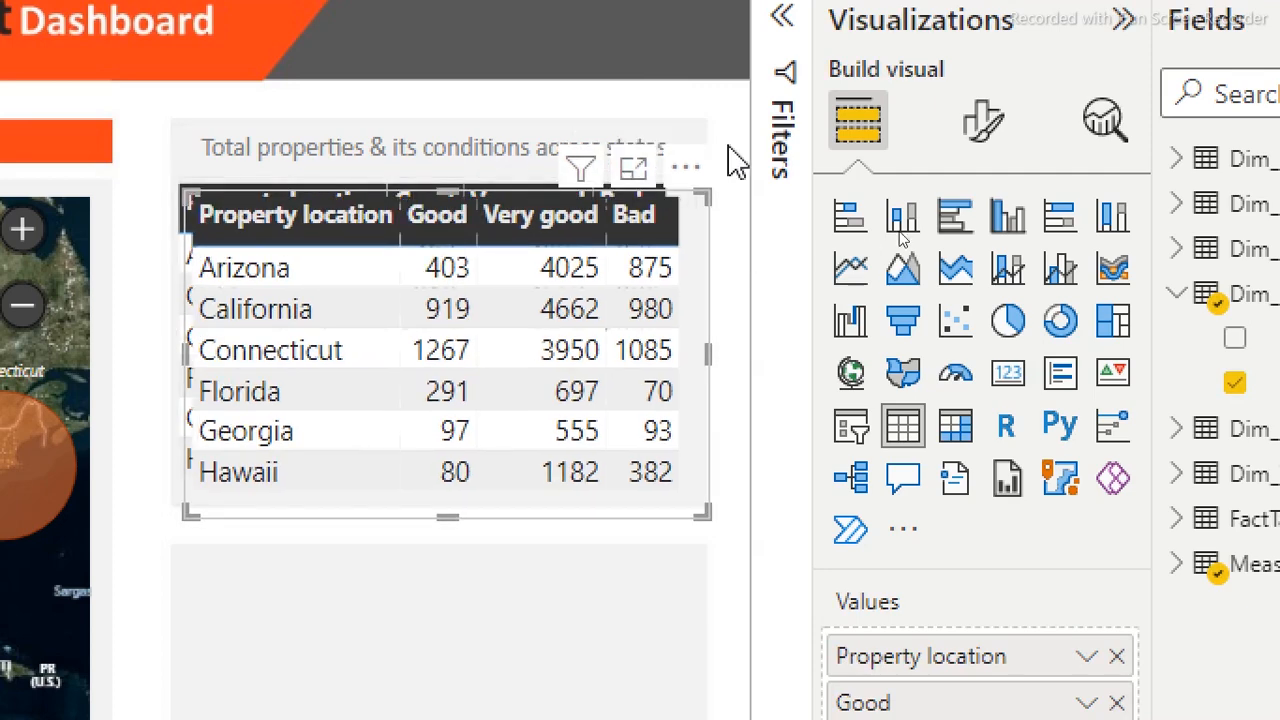
left_click_drag(680, 348, 677, 709)
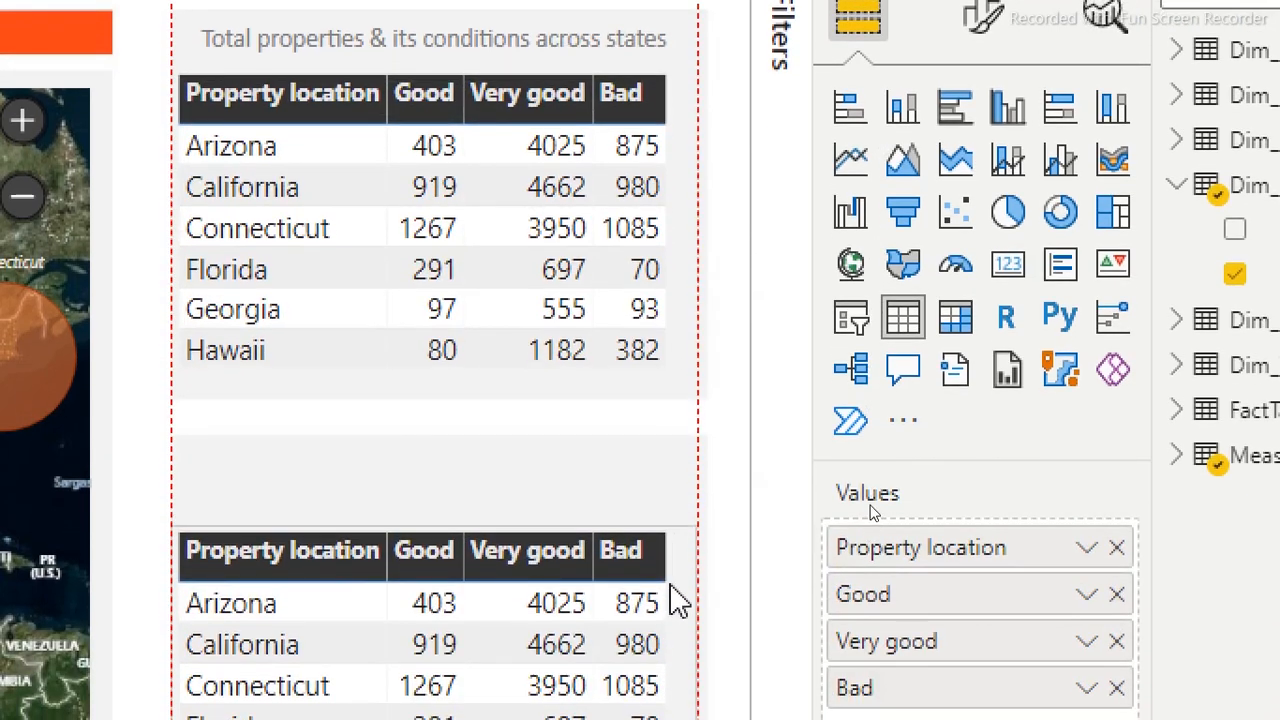
left_click_drag(676, 505, 690, 470)
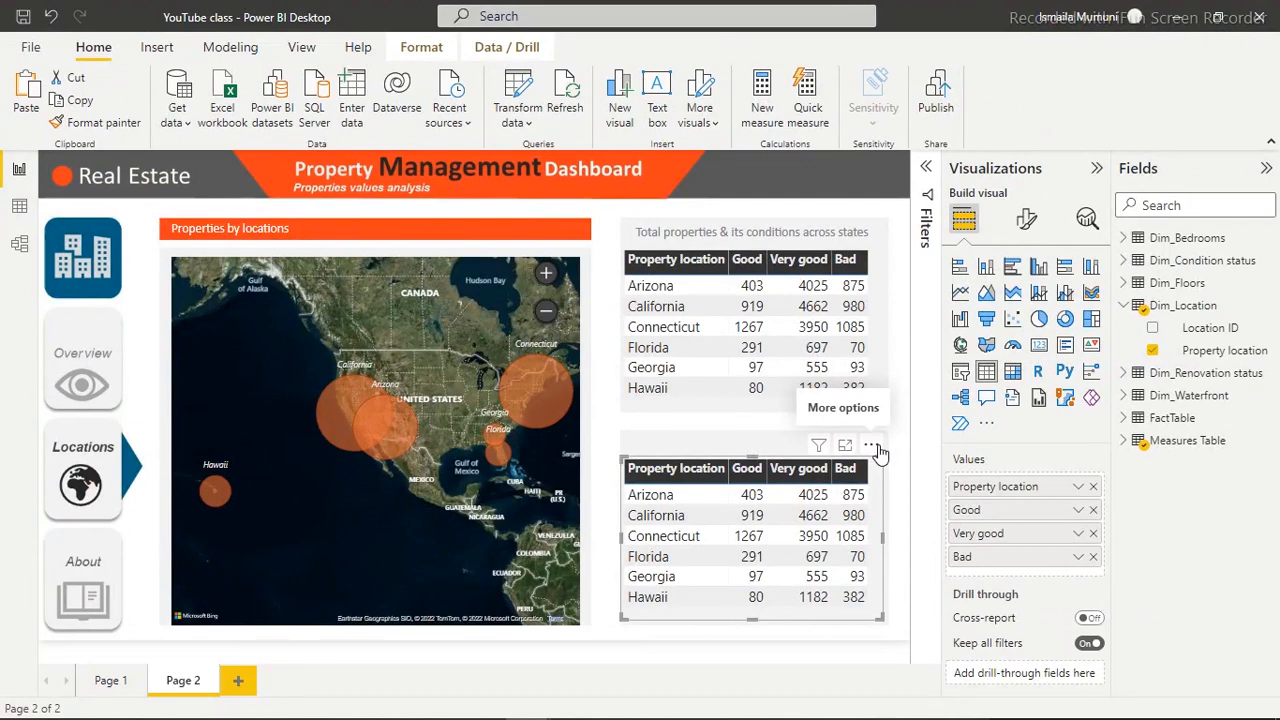
mouse_move(527, 703)
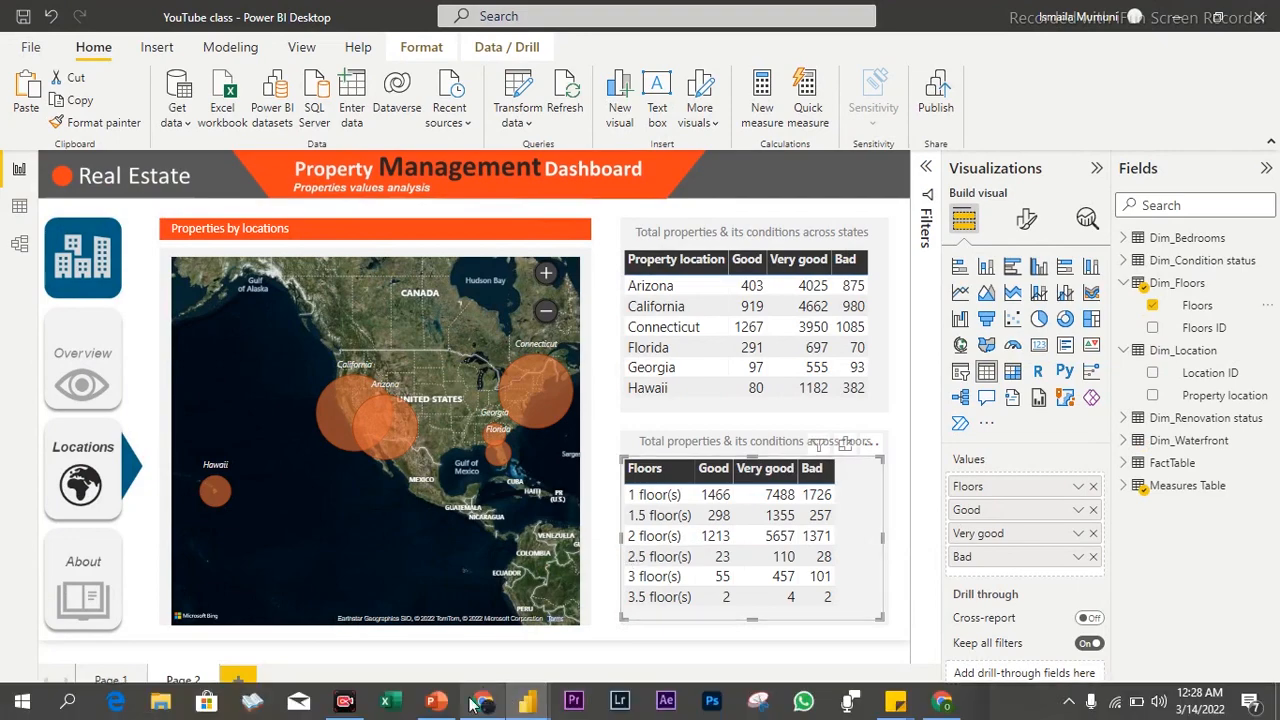
mouse_move(527, 703)
mouse_move(474, 661)
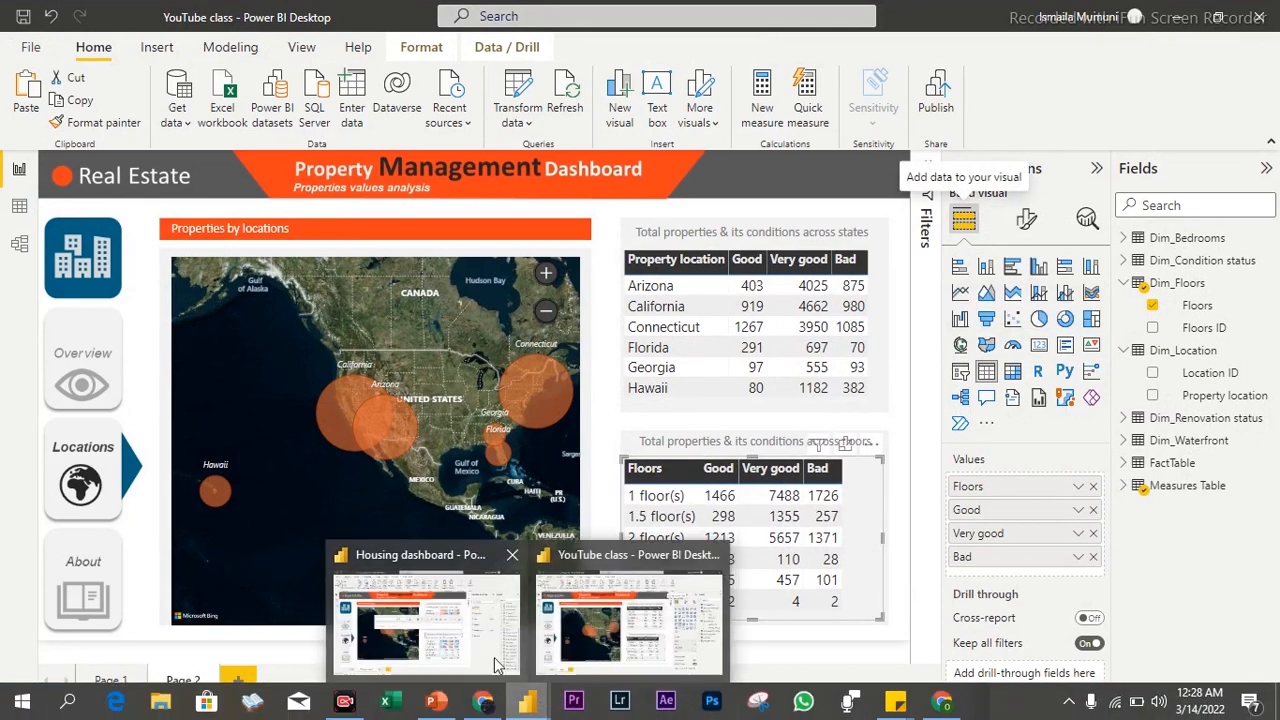
mouse_move(484, 635)
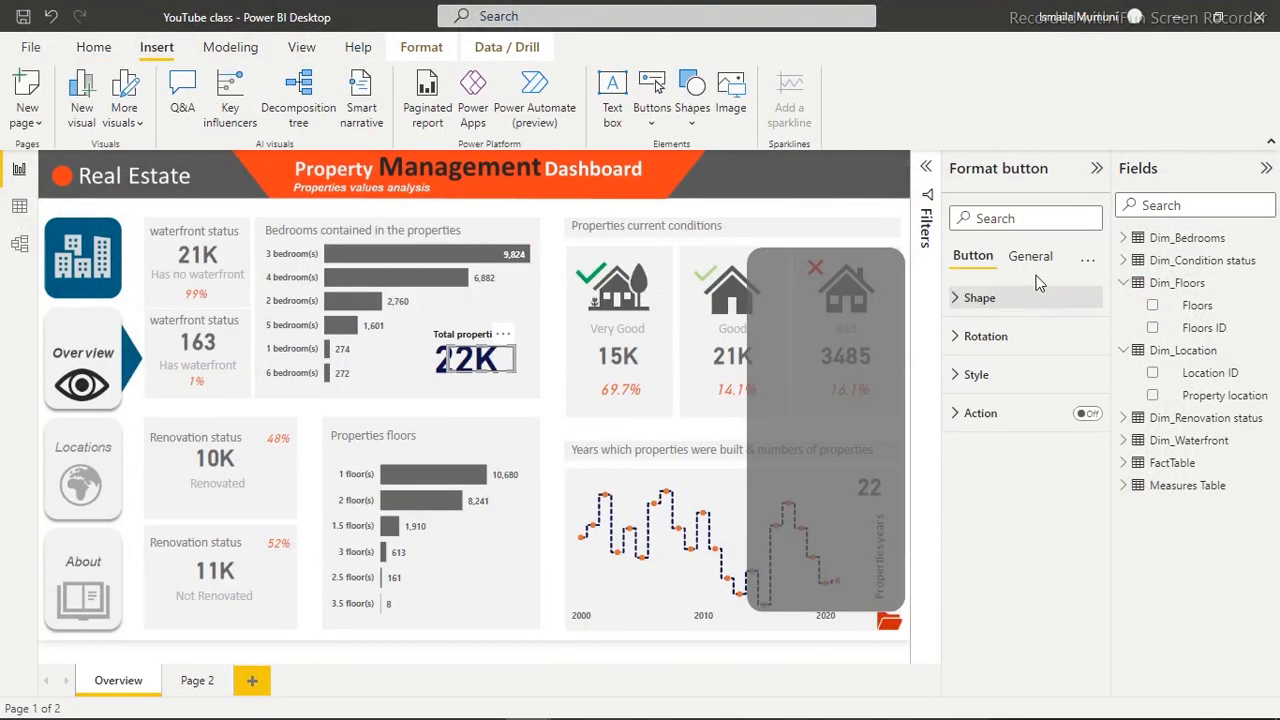
Give the button the title X in bold white DIN at size 16 and make the button taller
left_click(1031, 262)
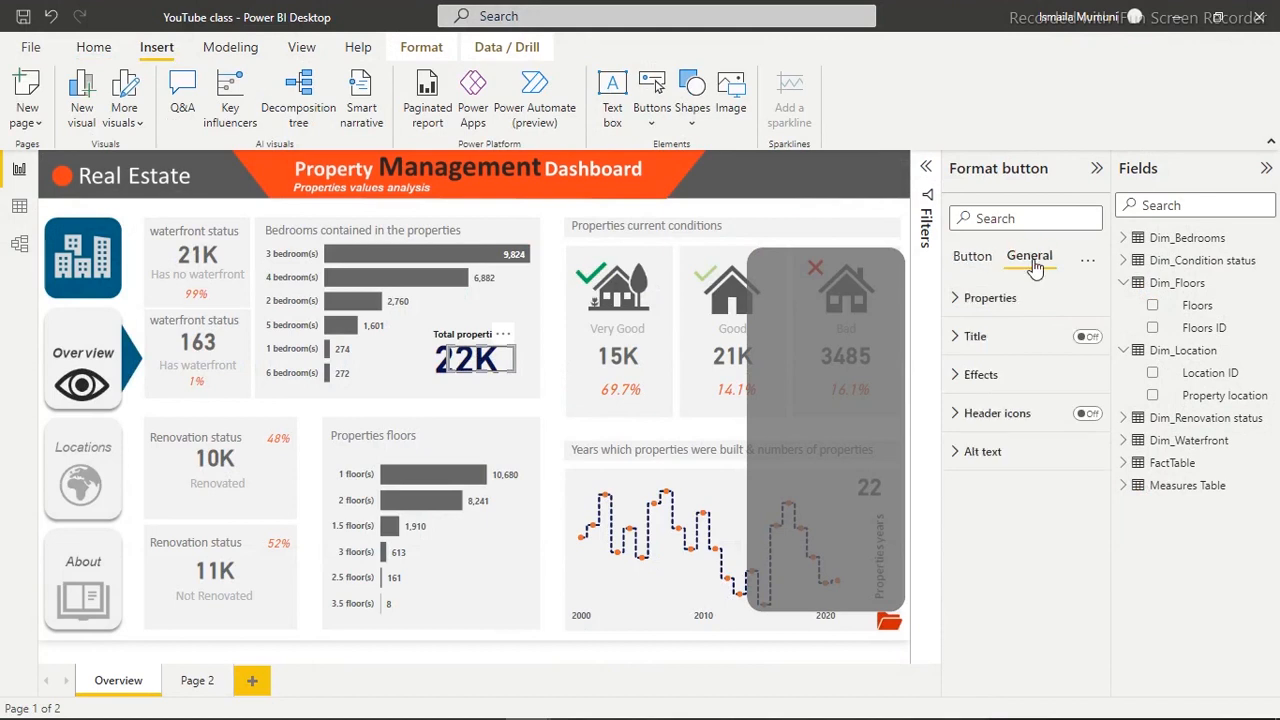
left_click(985, 262)
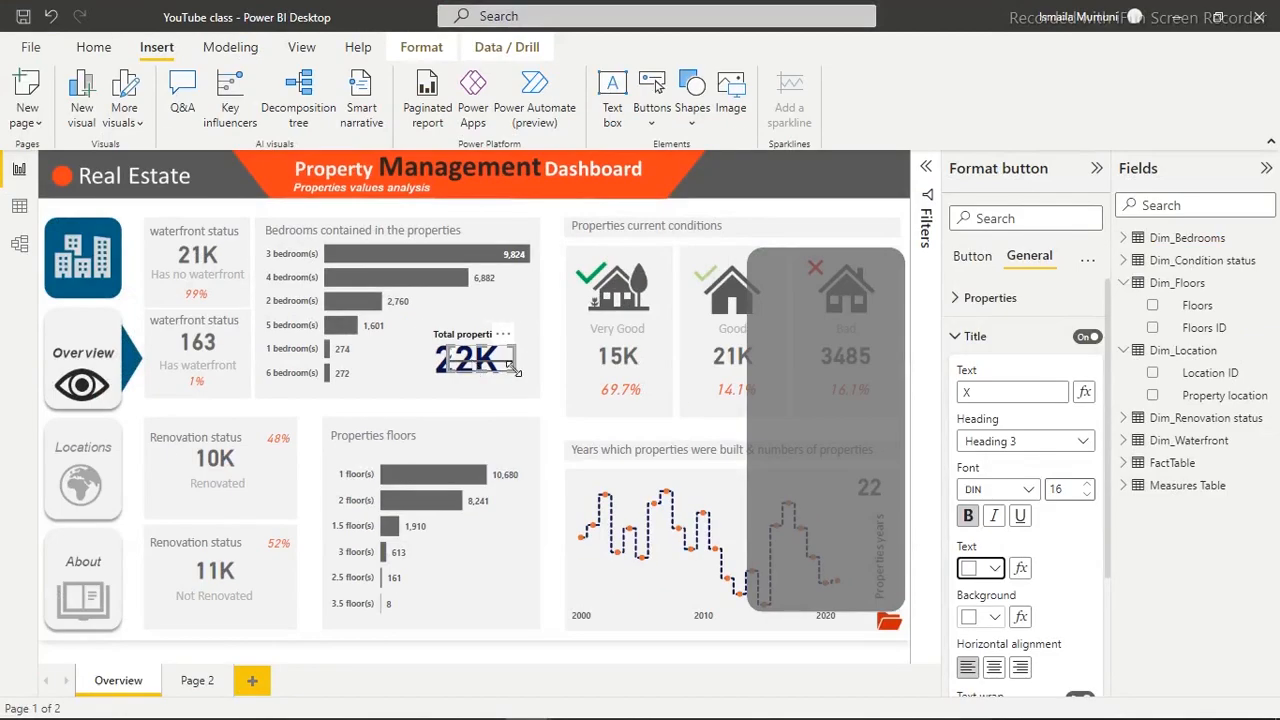
left_click_drag(528, 408, 556, 392)
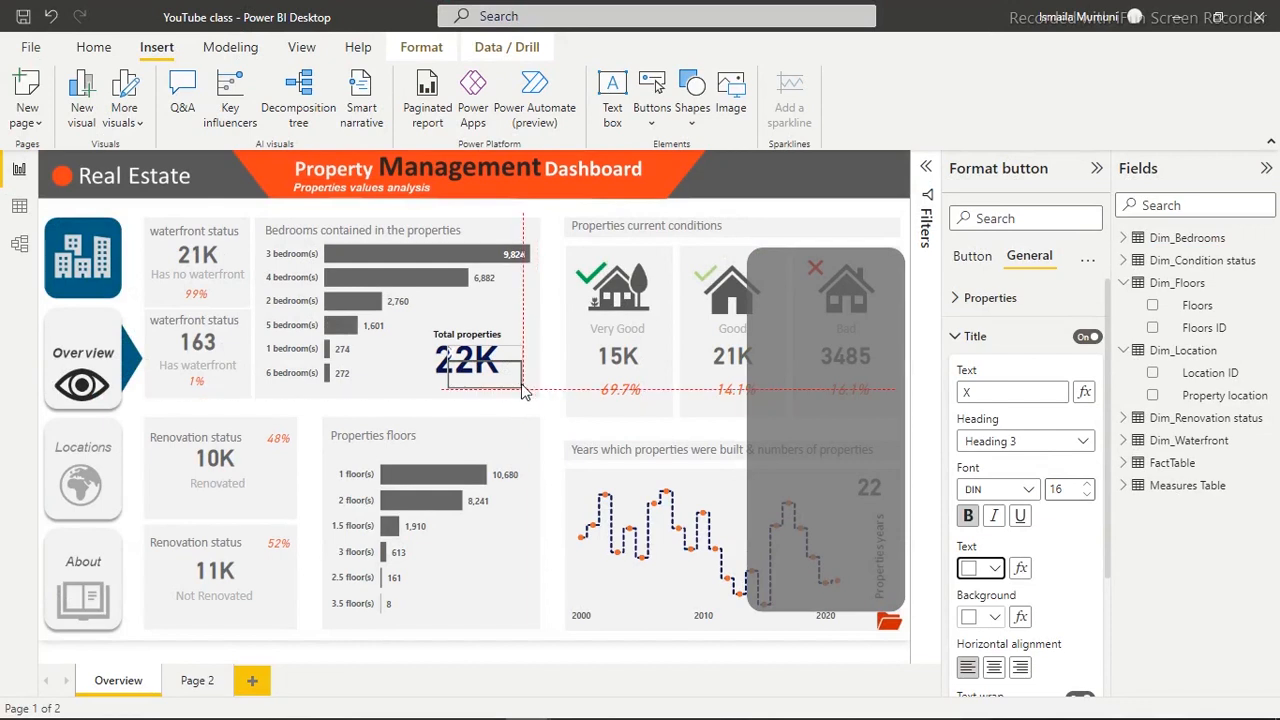
left_click_drag(515, 388, 515, 386)
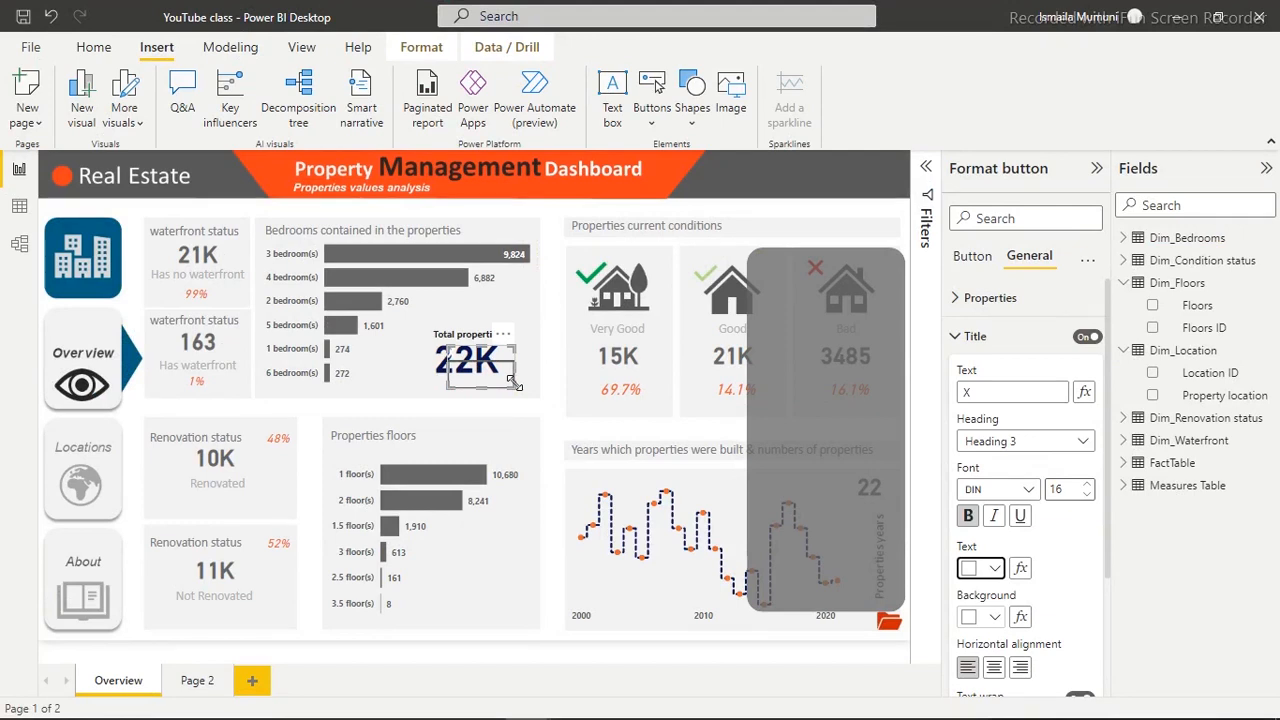
Turn on the button's default-state text as a white X and move the button onto the gray panel
left_click(970, 257)
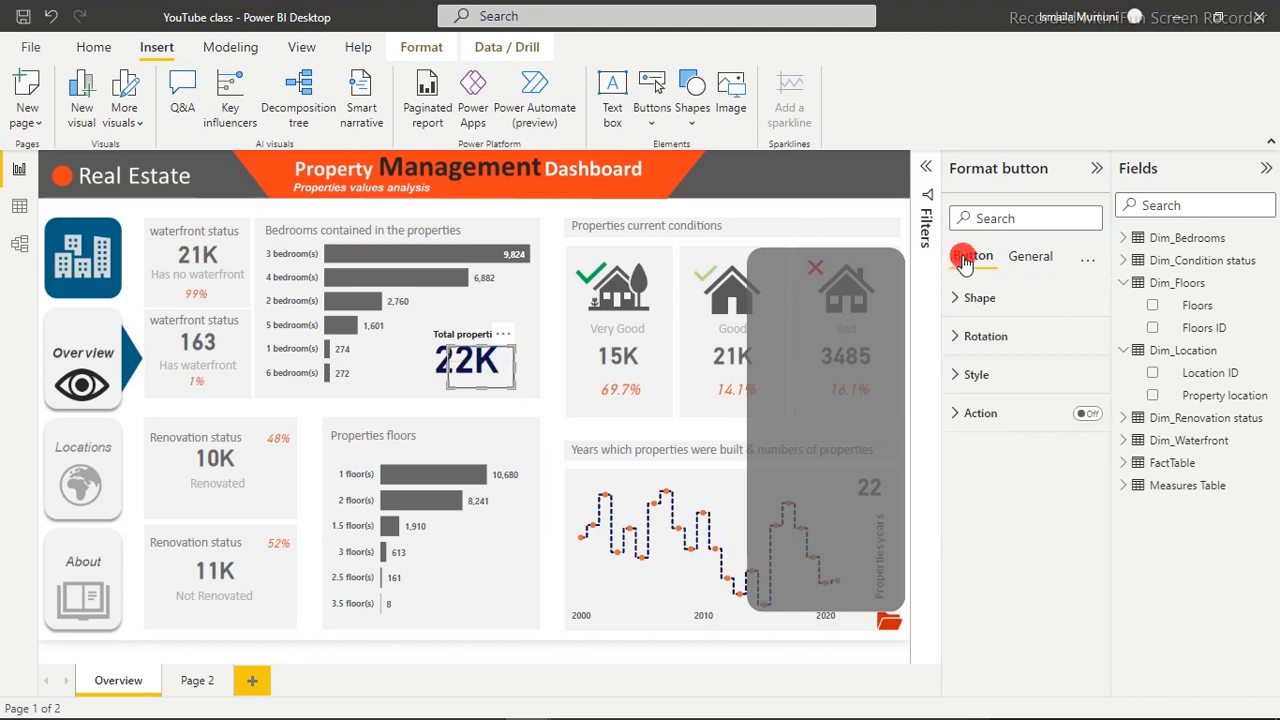
left_click(986, 384)
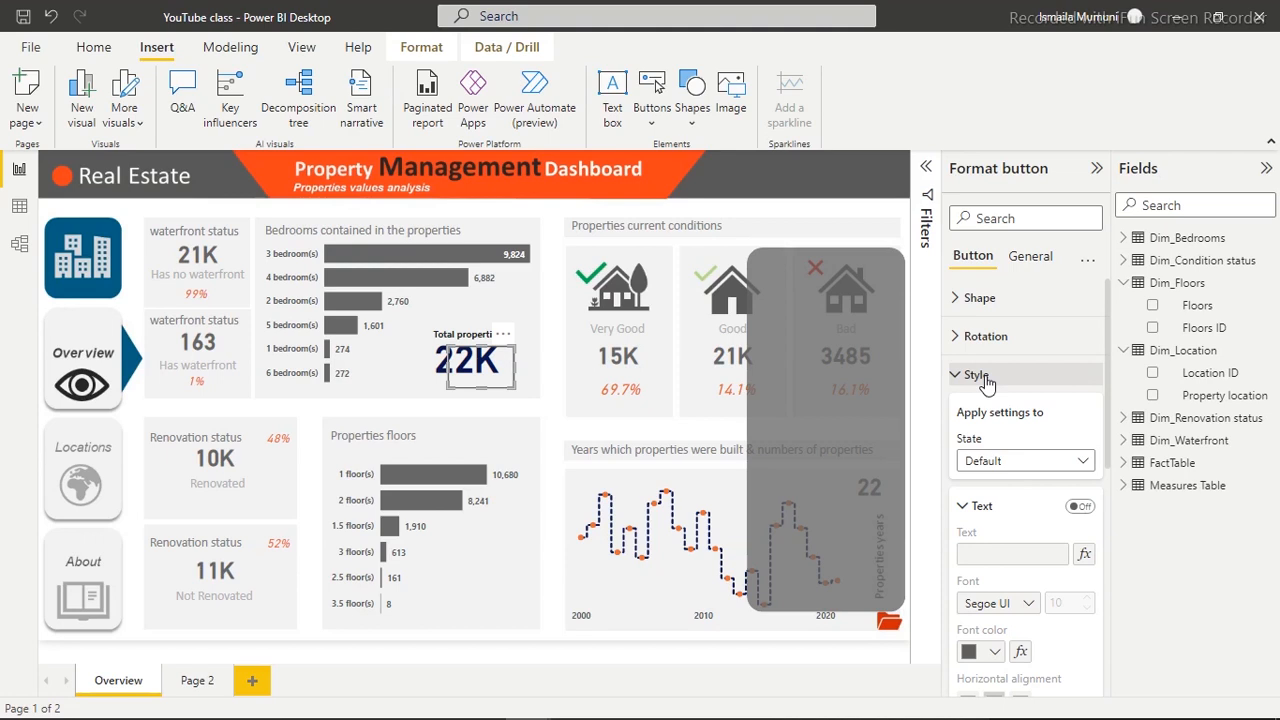
left_click(986, 382)
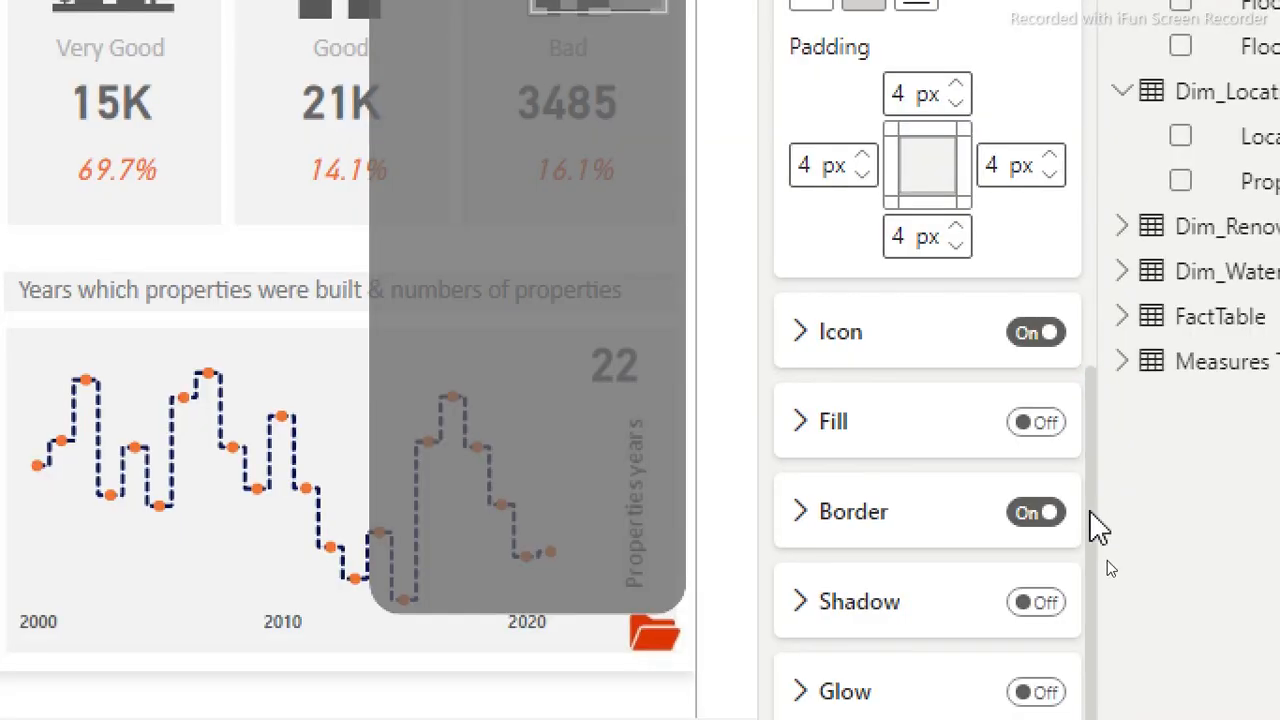
left_click_drag(1092, 518, 1084, 205)
scroll(1084, 180, "up", 3)
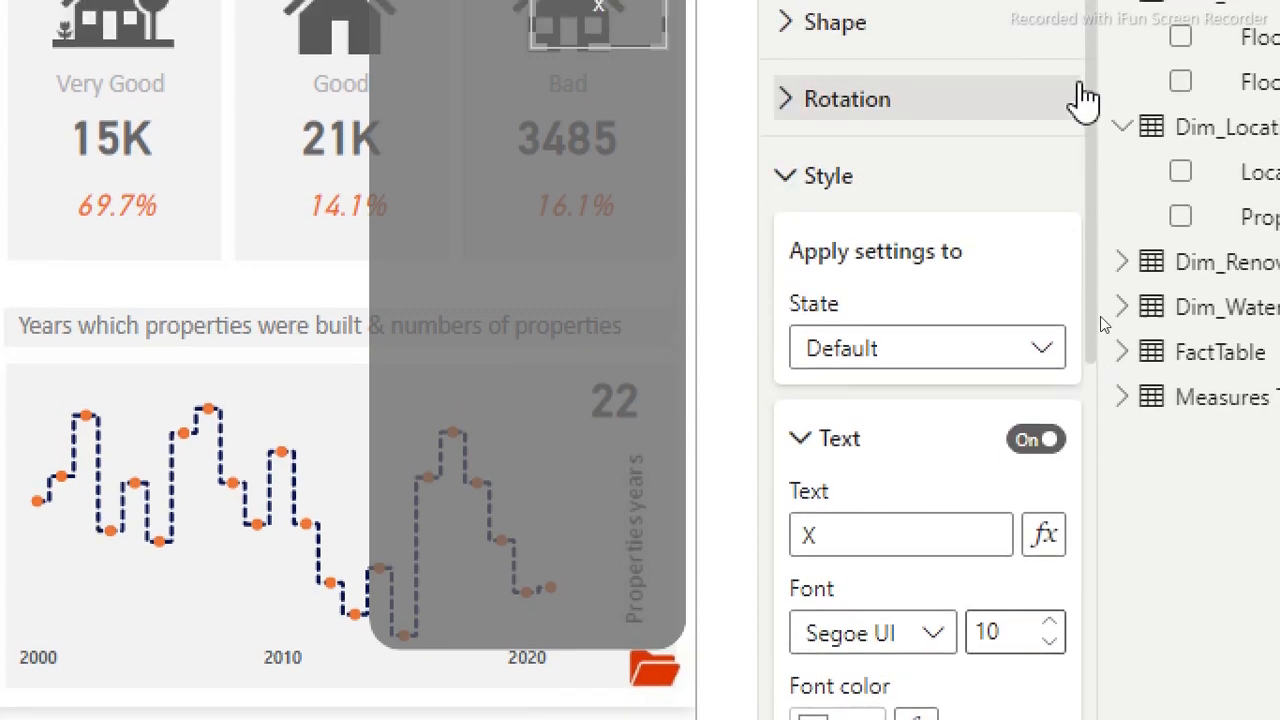
scroll(1075, 215, "down", 2)
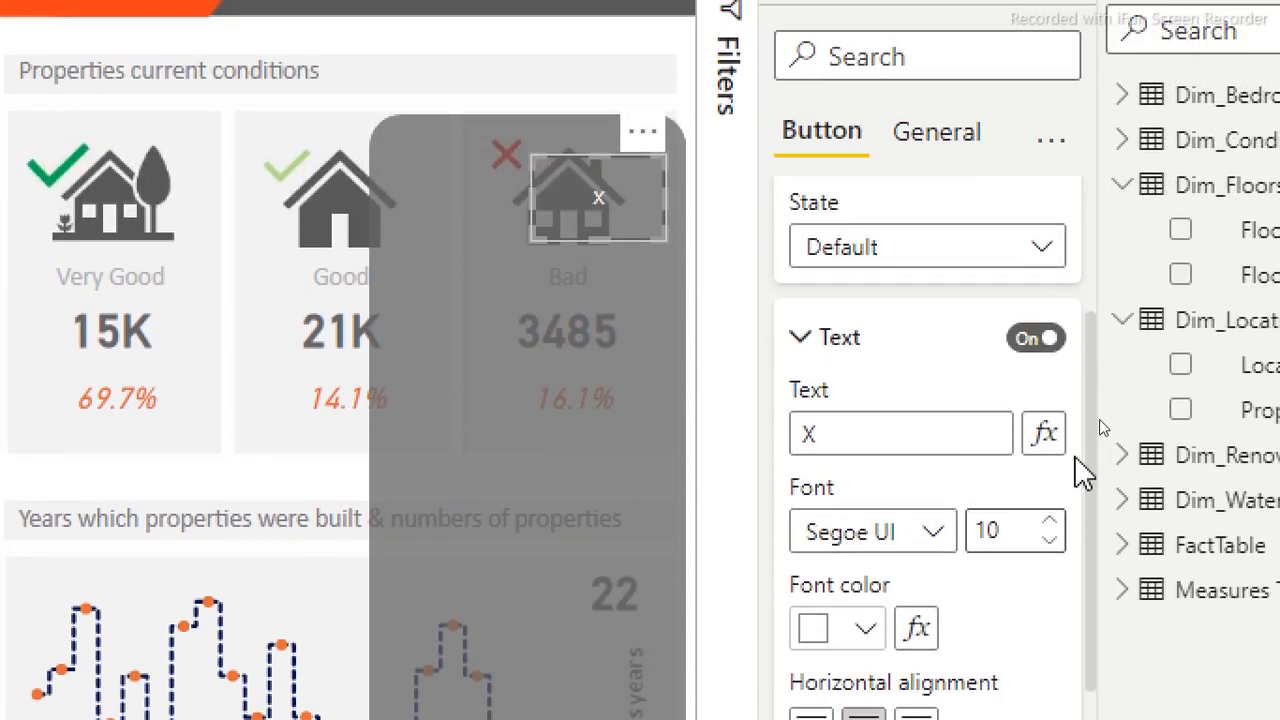
scroll(1080, 480, "down", 1)
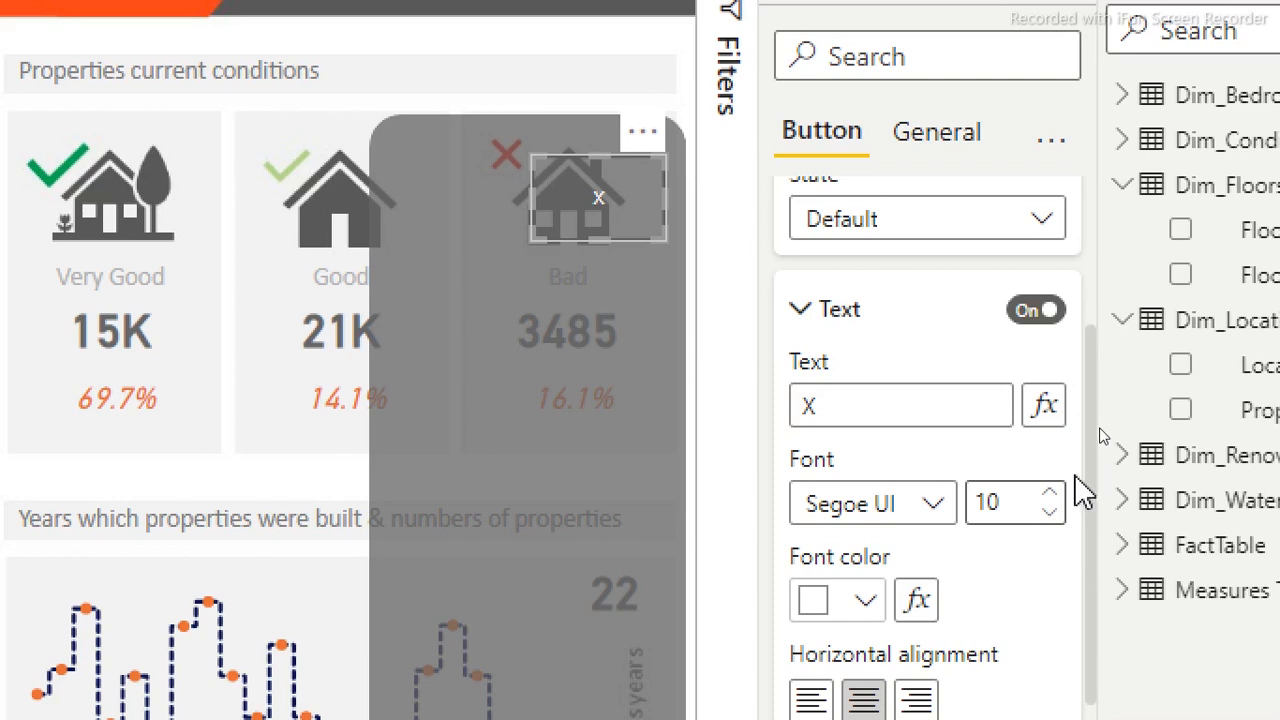
Set the button's X text to Segoe UI Bold at font size 26
left_click(937, 508)
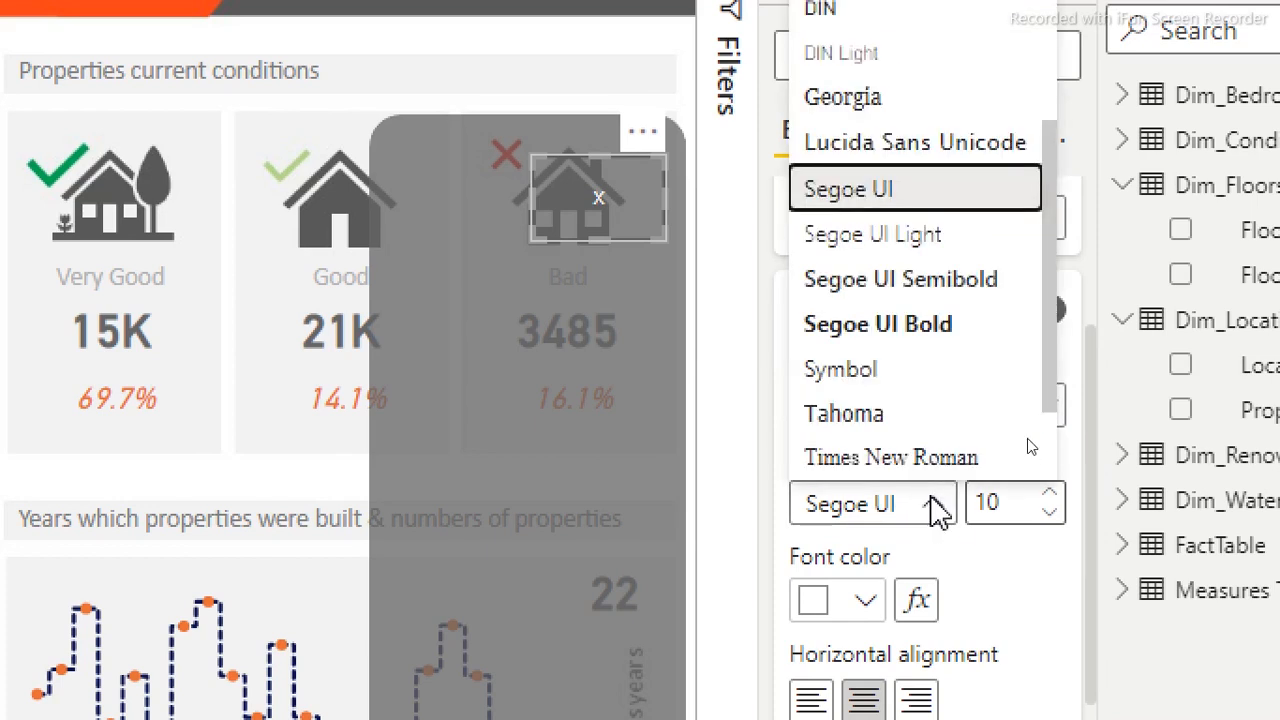
left_click(918, 335)
left_click(1053, 494)
left_click(1053, 494)
left_click(1053, 494)
left_click(1053, 494)
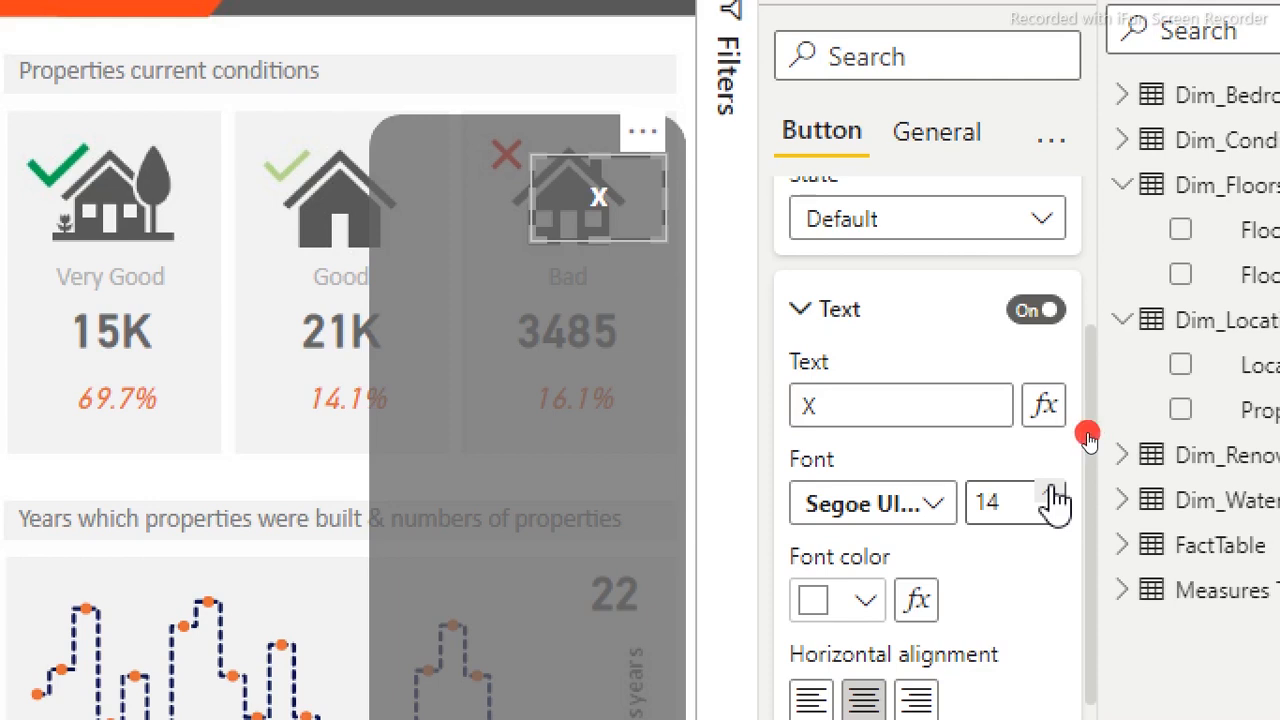
key("BackSpace")
key("BackSpace")
type("25")
left_click(1053, 494)
Narrow the X button and fit it into the upper-right corner of the gray panel
left_click_drag(529, 236, 640, 163)
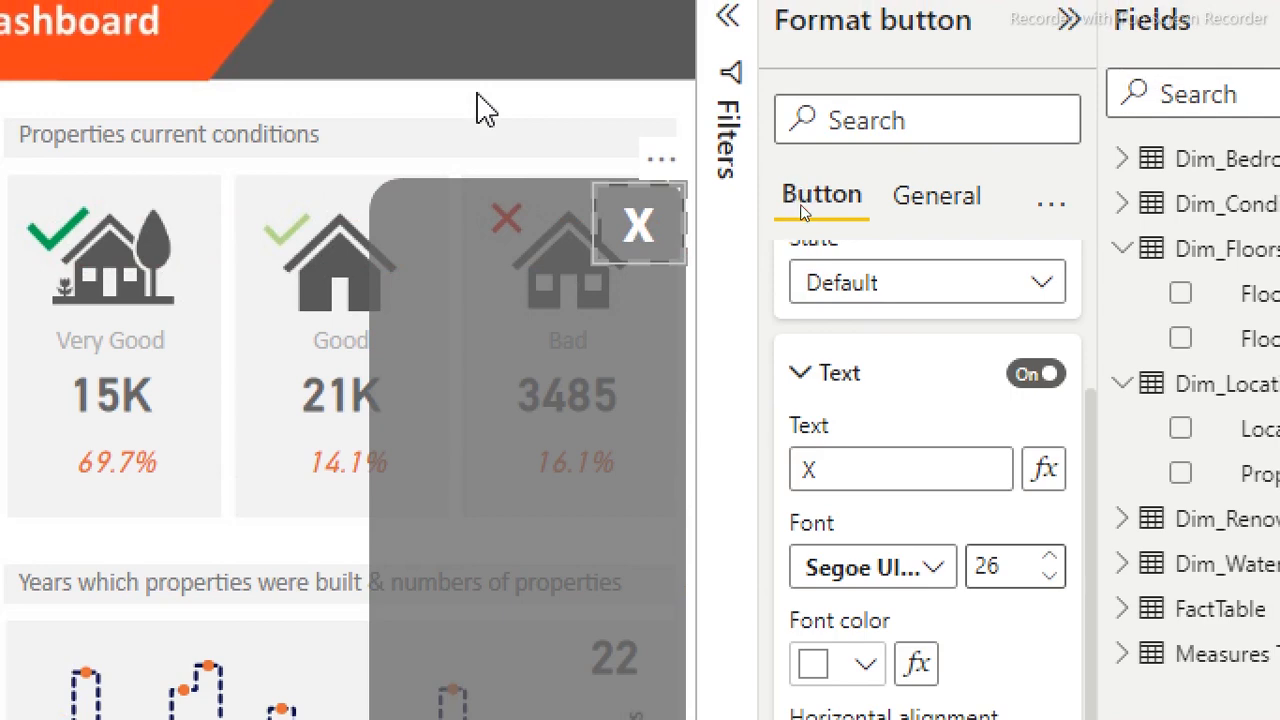
left_click(482, 109)
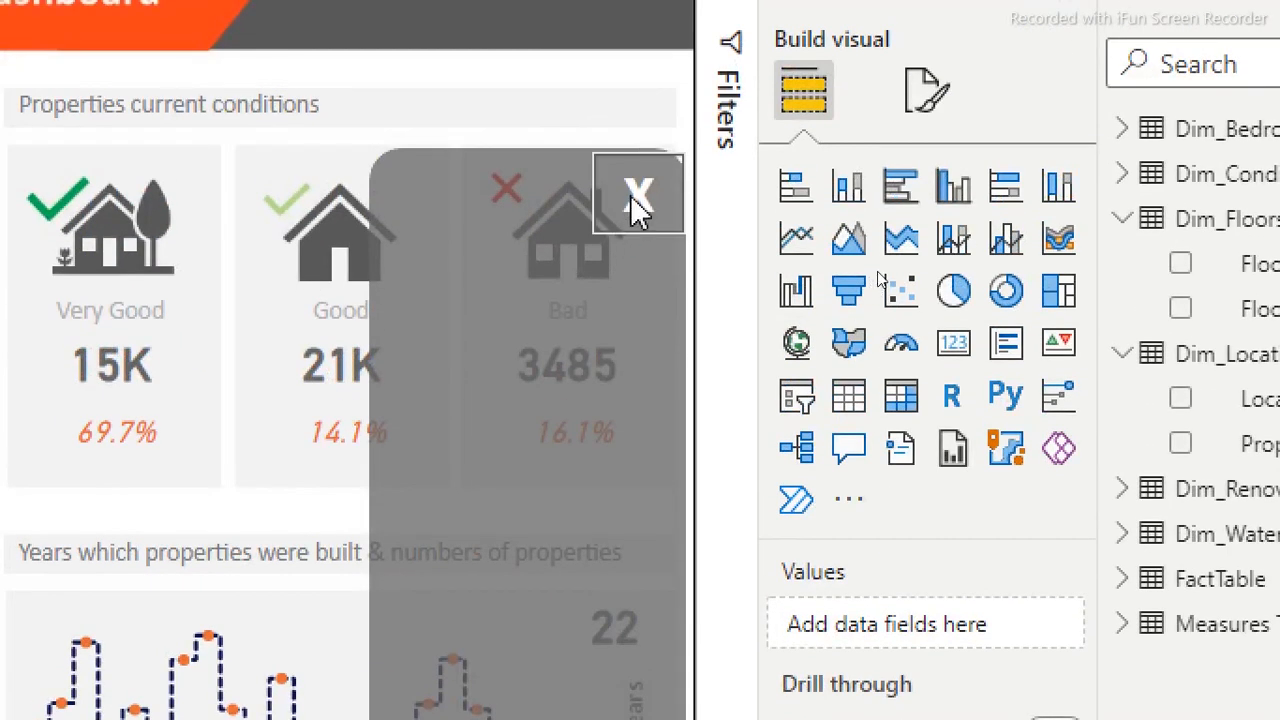
left_click(638, 205)
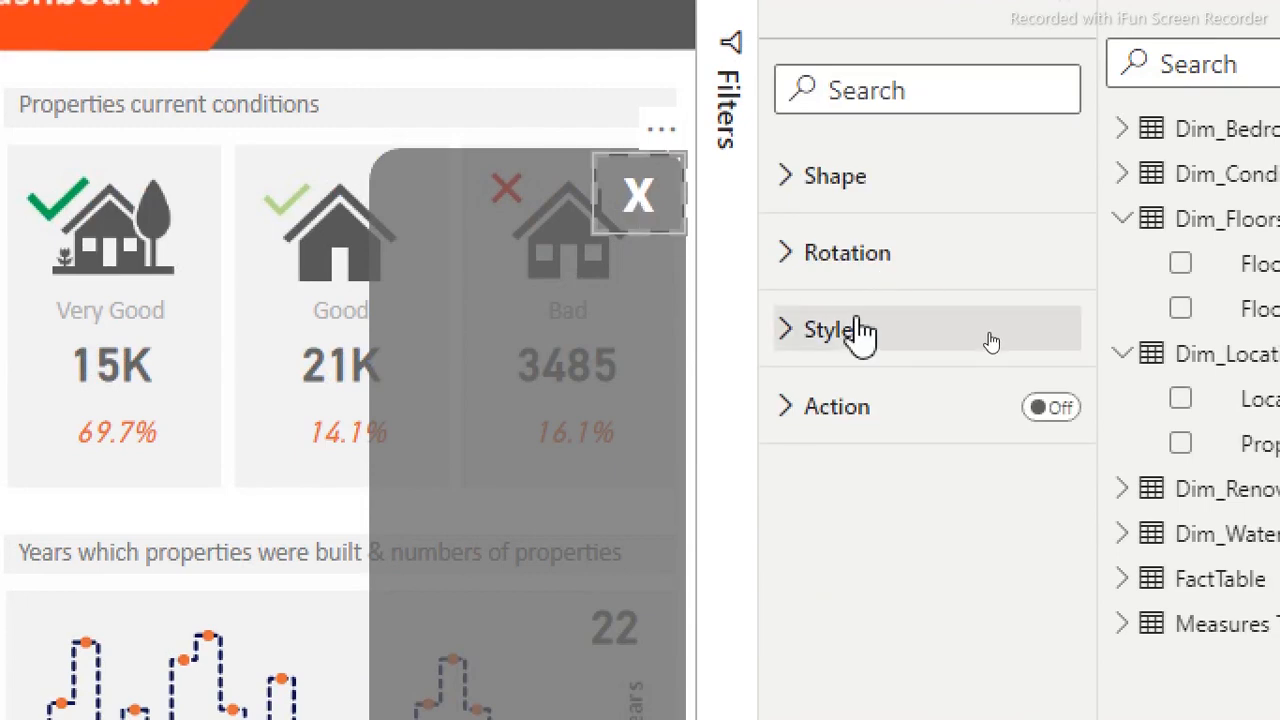
Turn off the border in the X button's default-state style
left_click(1034, 346)
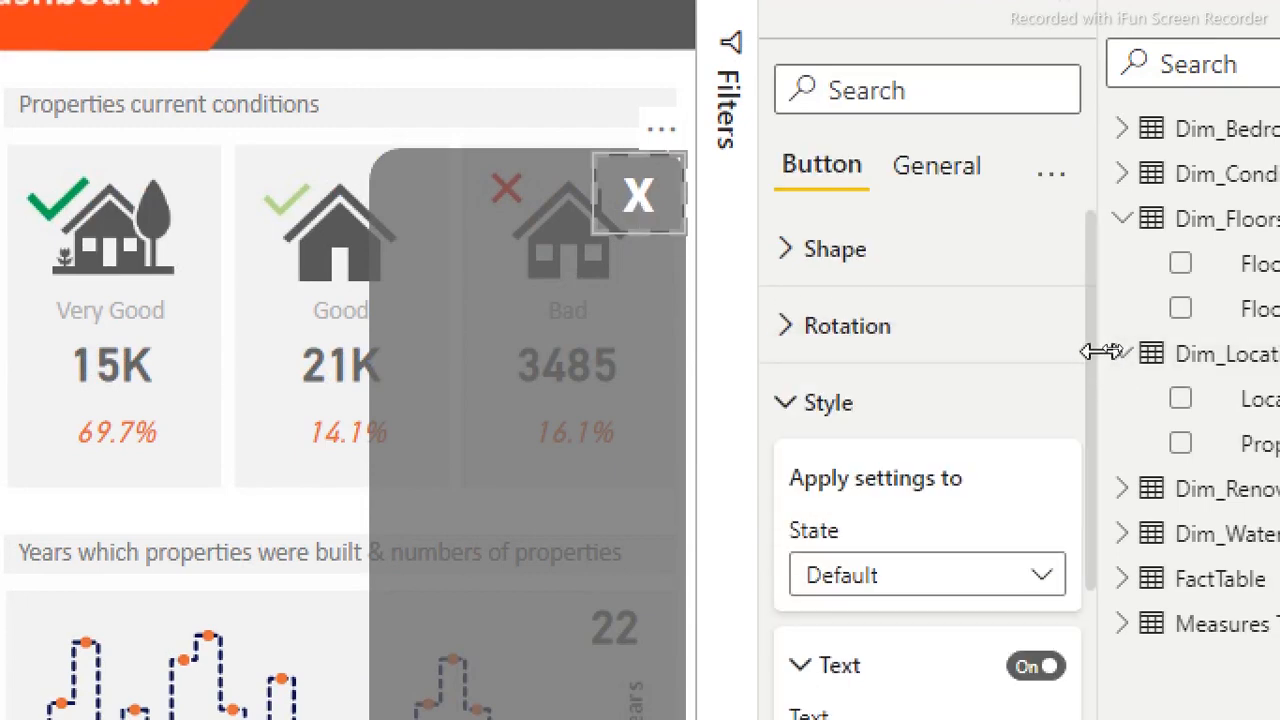
left_click_drag(1100, 355, 1100, 719)
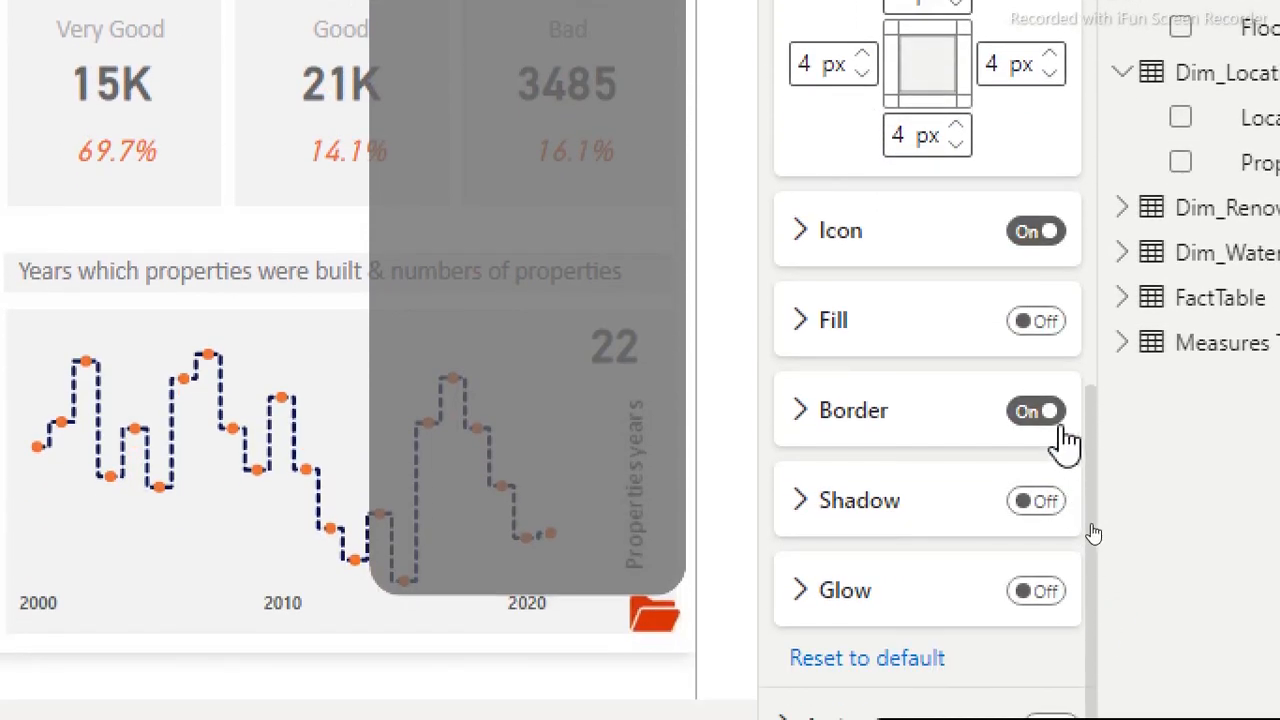
left_click(1046, 425)
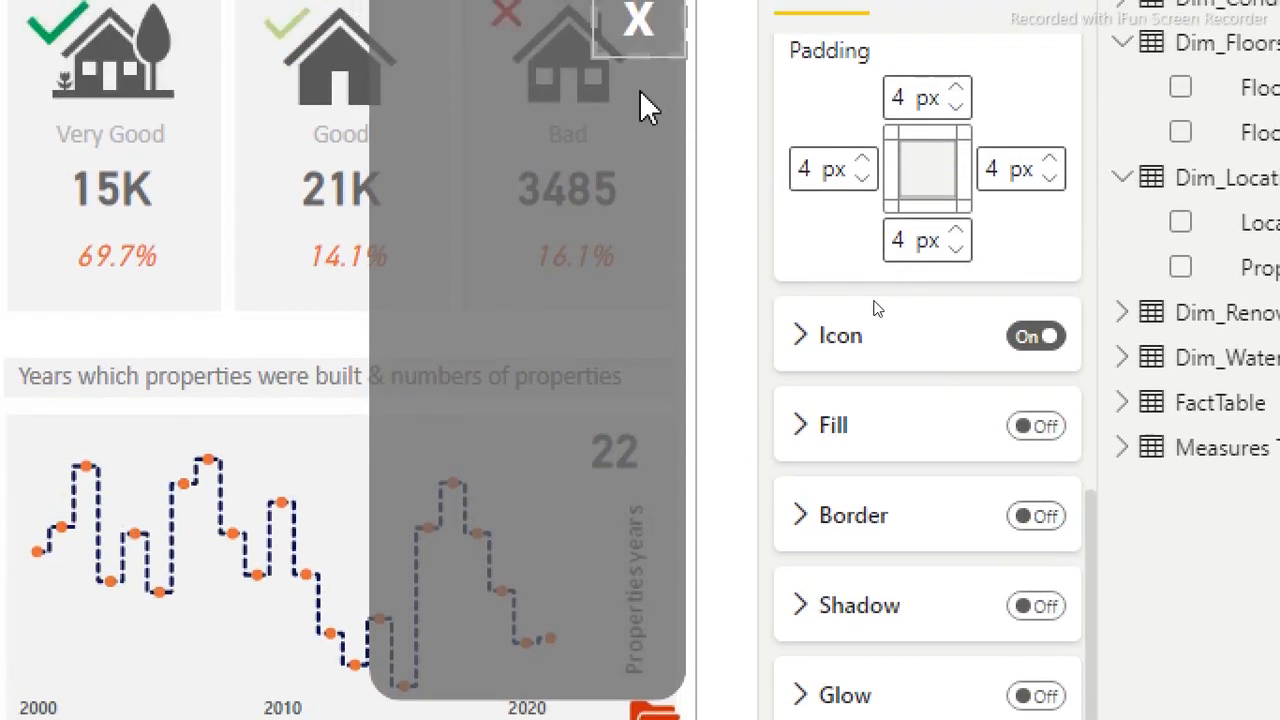
left_click(578, 202)
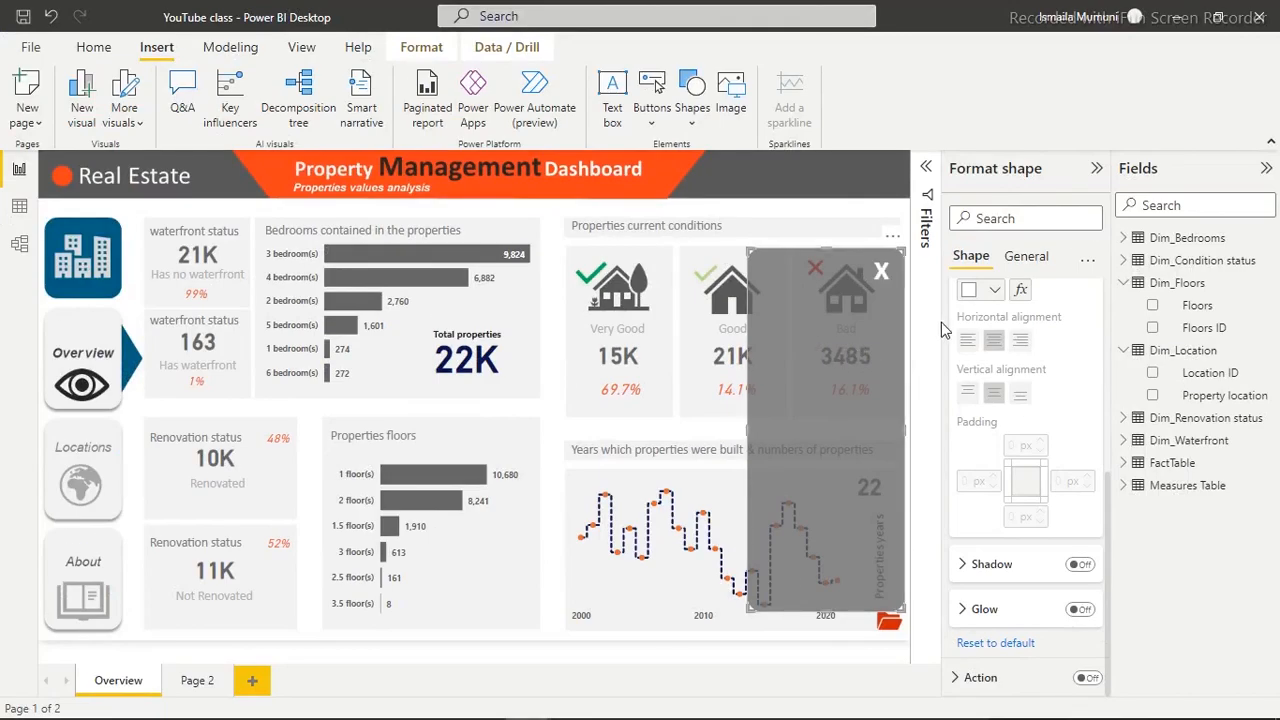
left_click(550, 420)
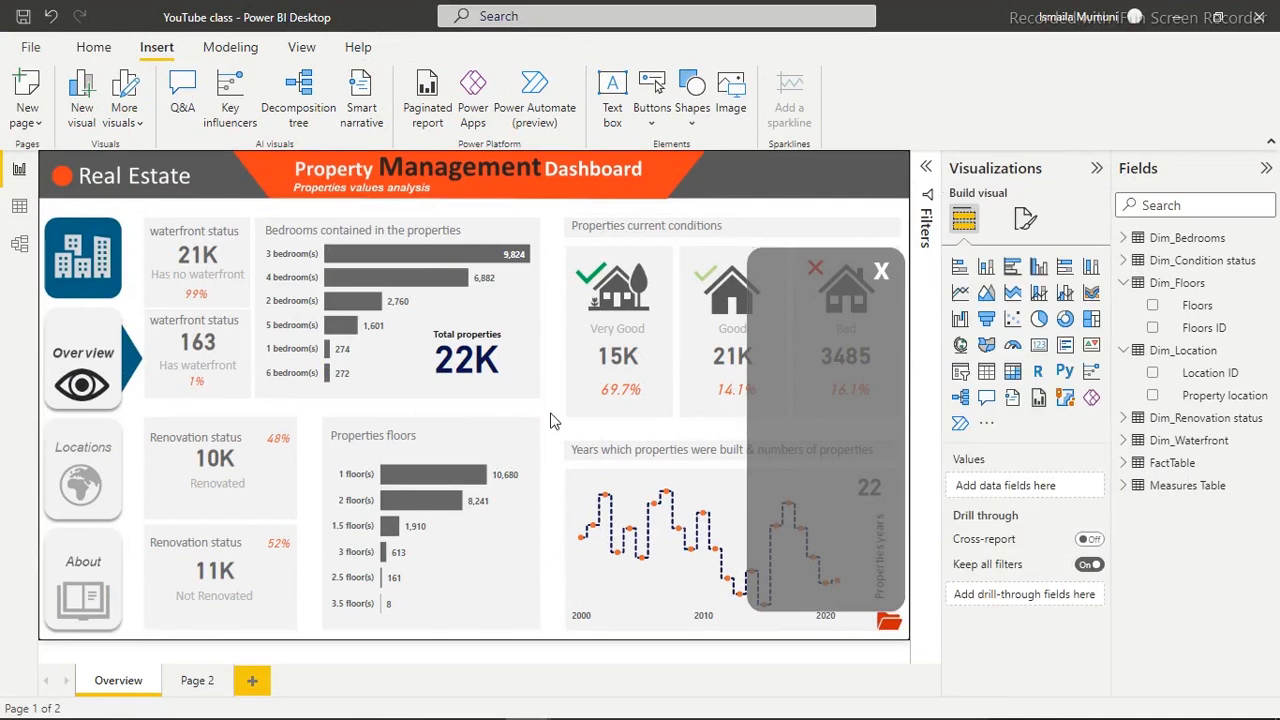
Add a slicer for Property location from Dim_Location and place it on the gray panel below the X button
left_click(960, 373)
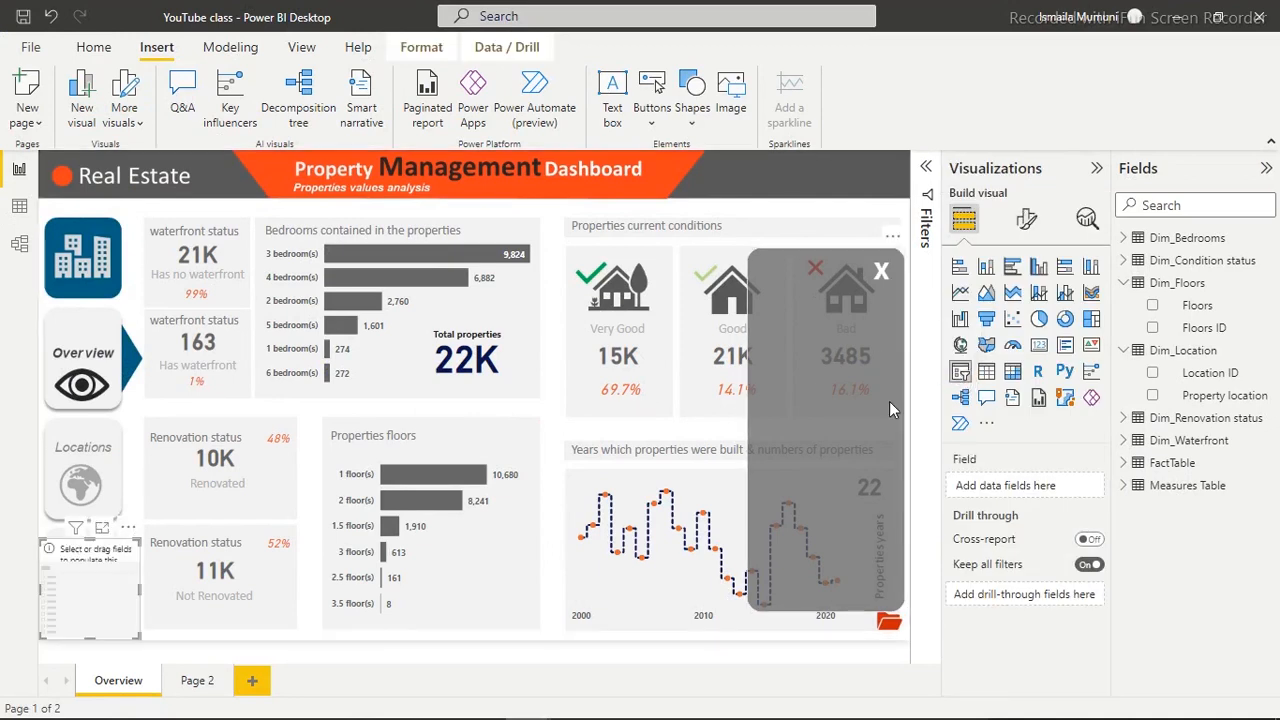
left_click_drag(540, 407, 804, 372)
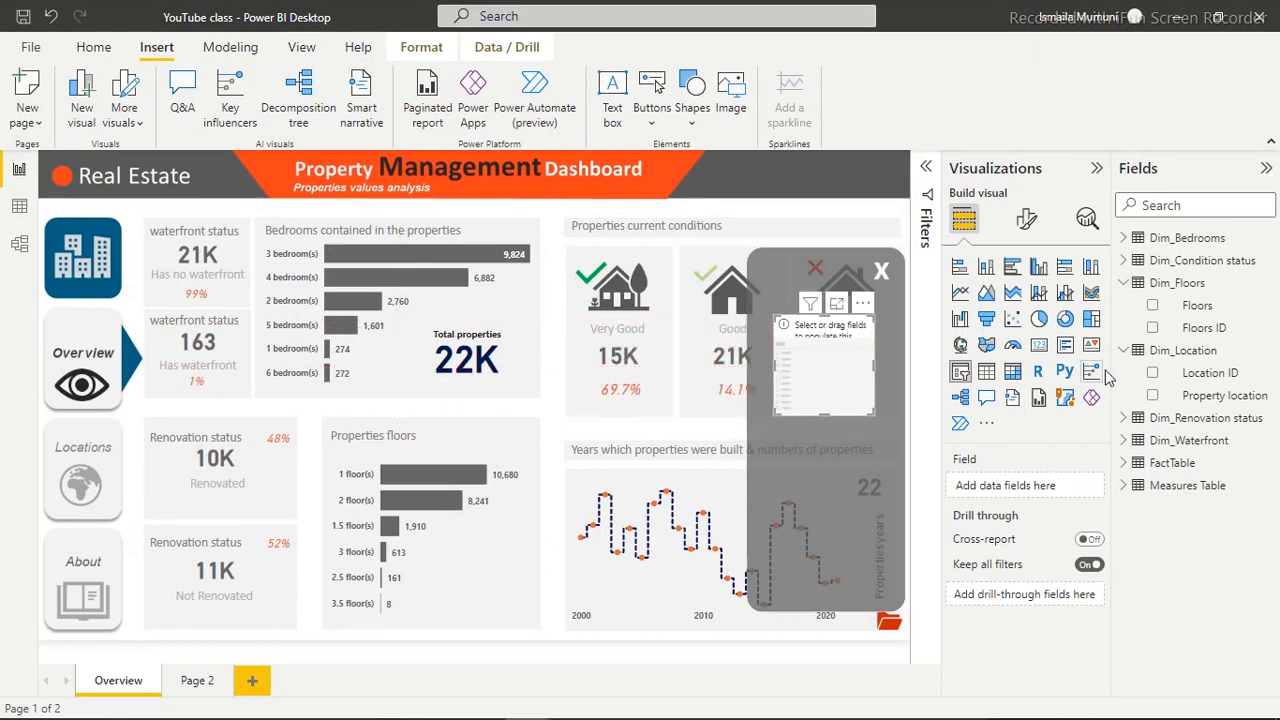
left_click(1154, 396)
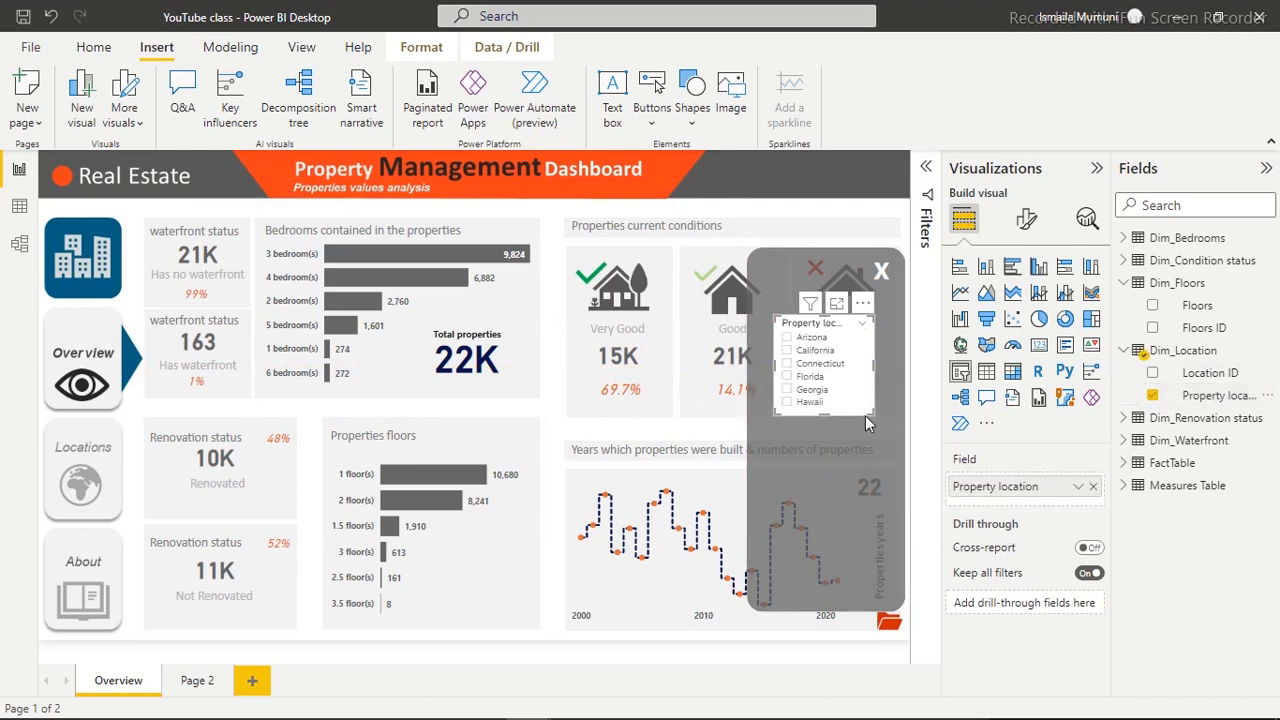
Enlarge the Property location slicer to span nearly the full width of the gray panel, leaving a small margin
left_click_drag(886, 431, 895, 453)
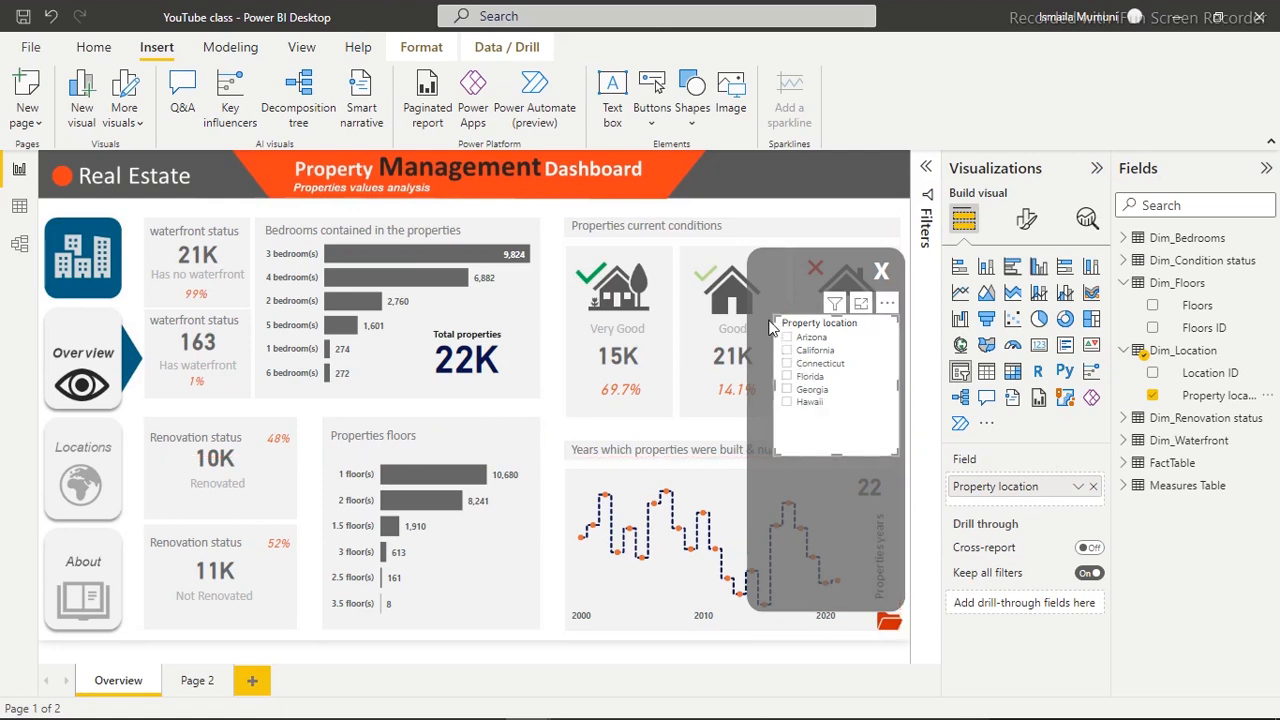
left_click_drag(773, 317, 757, 317)
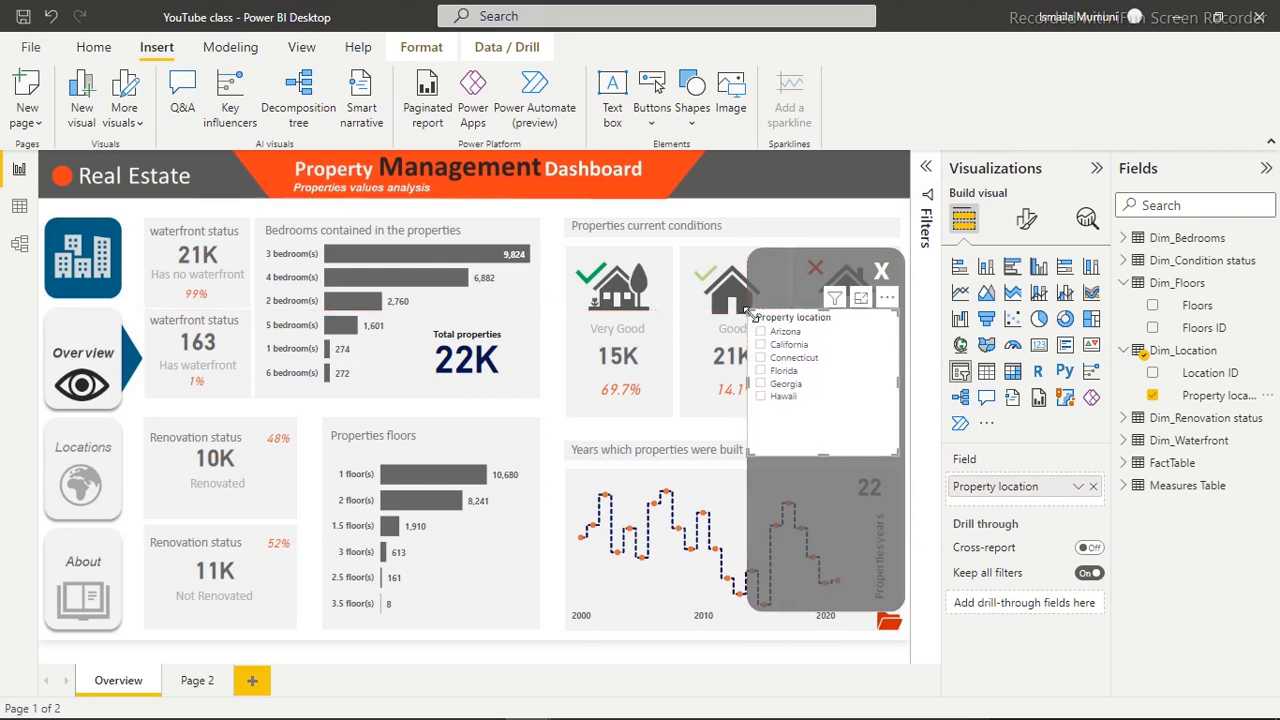
left_click_drag(750, 312, 757, 317)
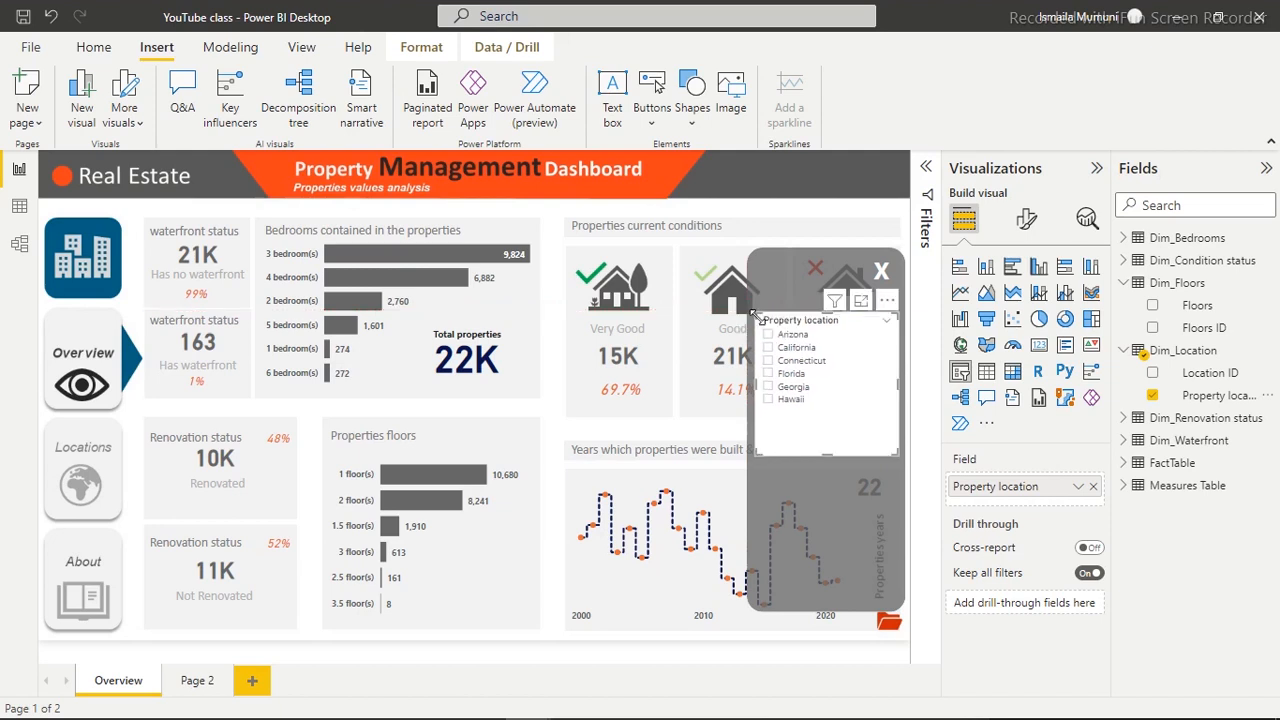
left_click(825, 489)
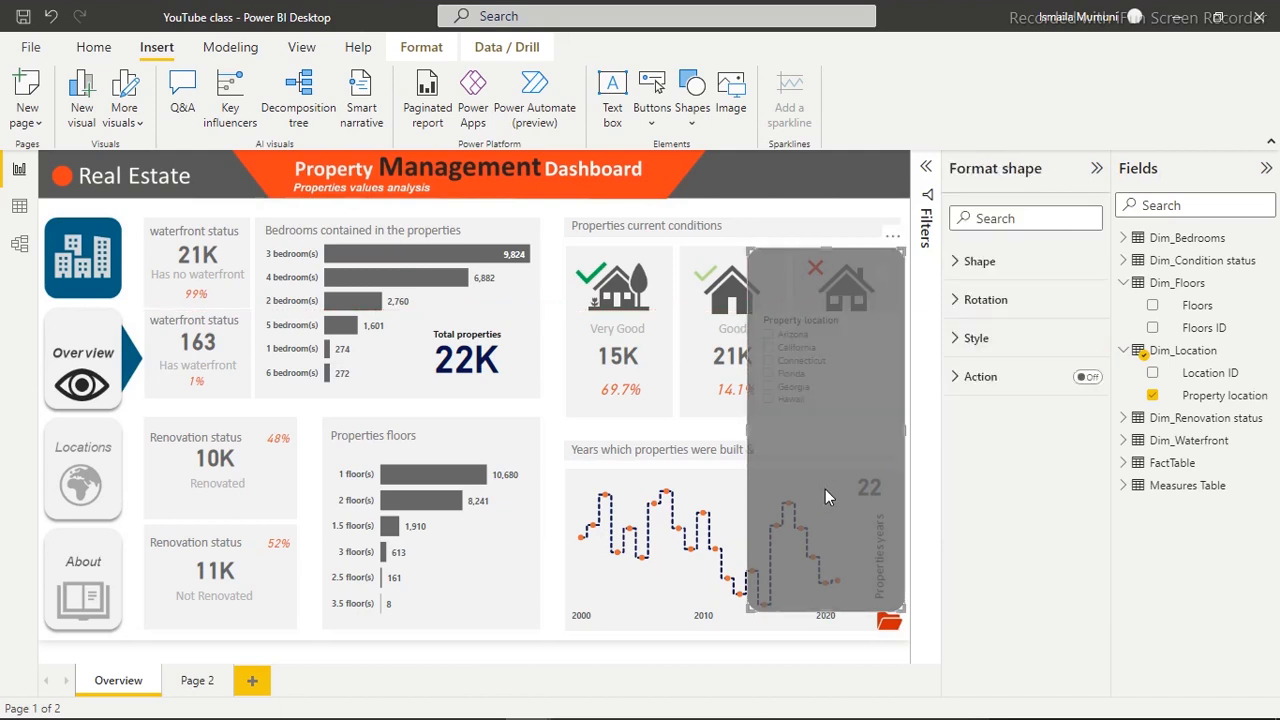
left_click(555, 418)
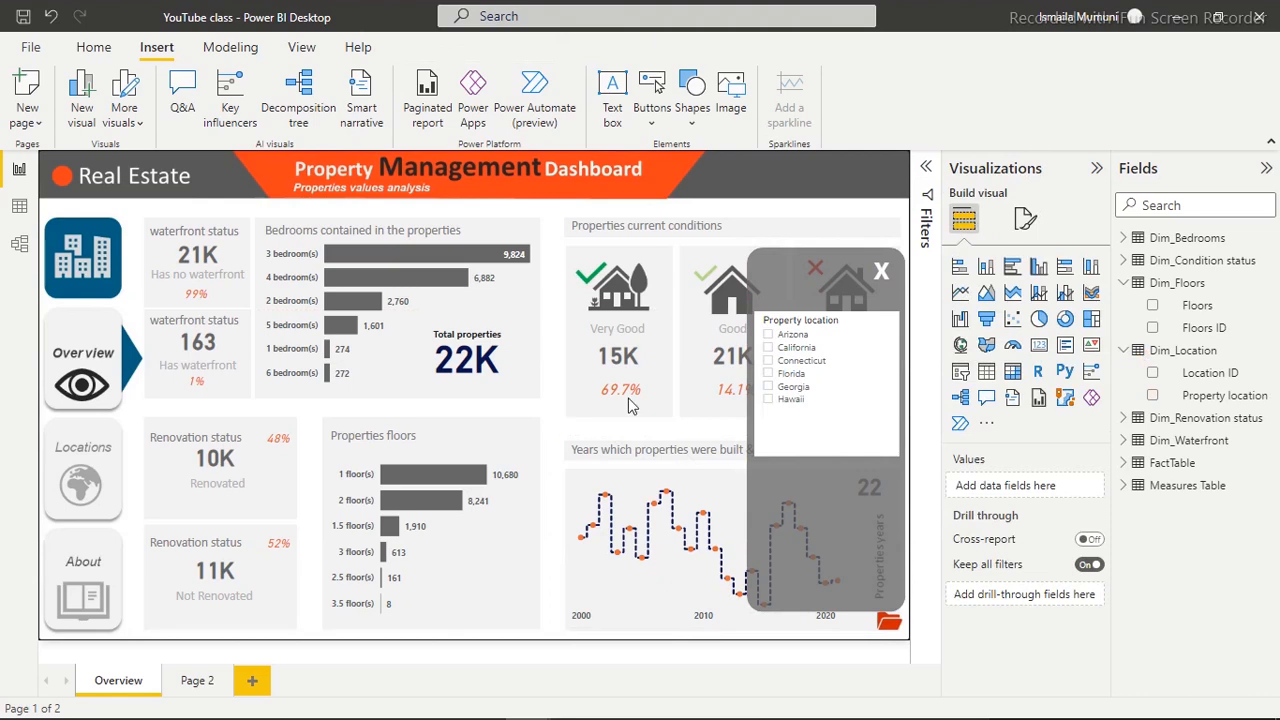
Add a second slicer on the gray panel below Property location, make it wide and short, and fill it with yr_built from FactTable
left_click(960, 371)
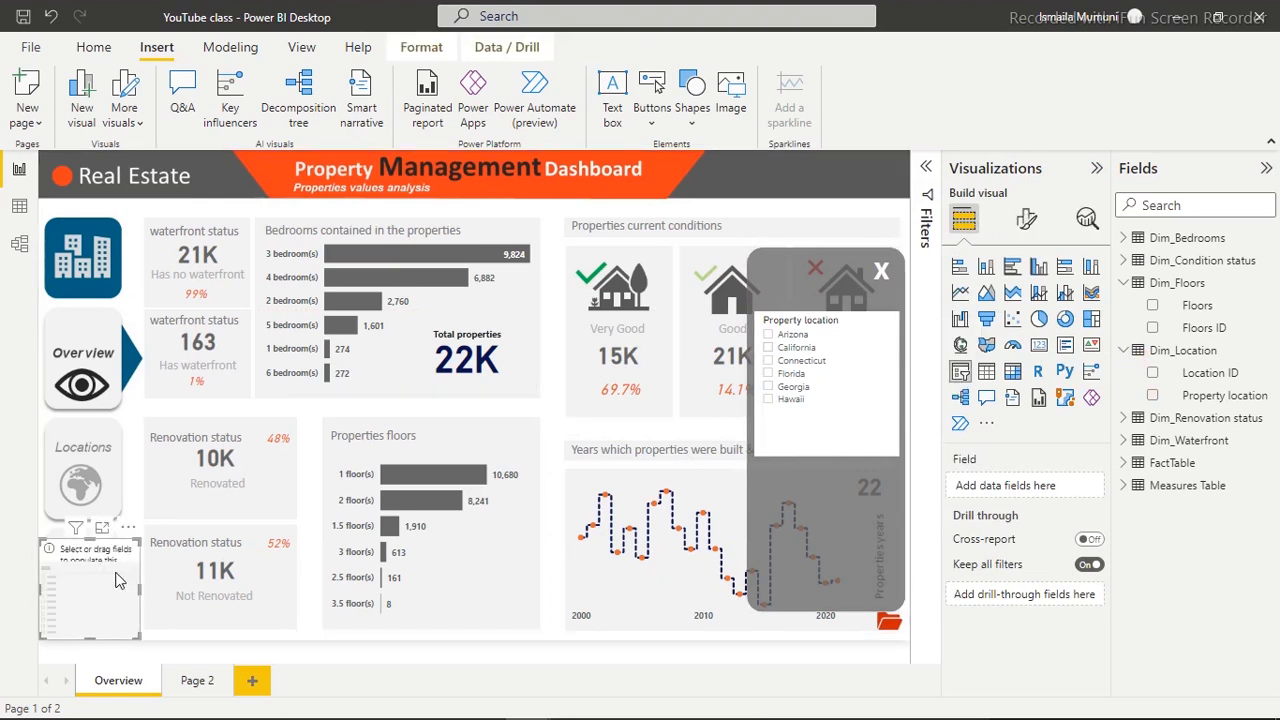
left_click_drag(776, 494, 833, 498)
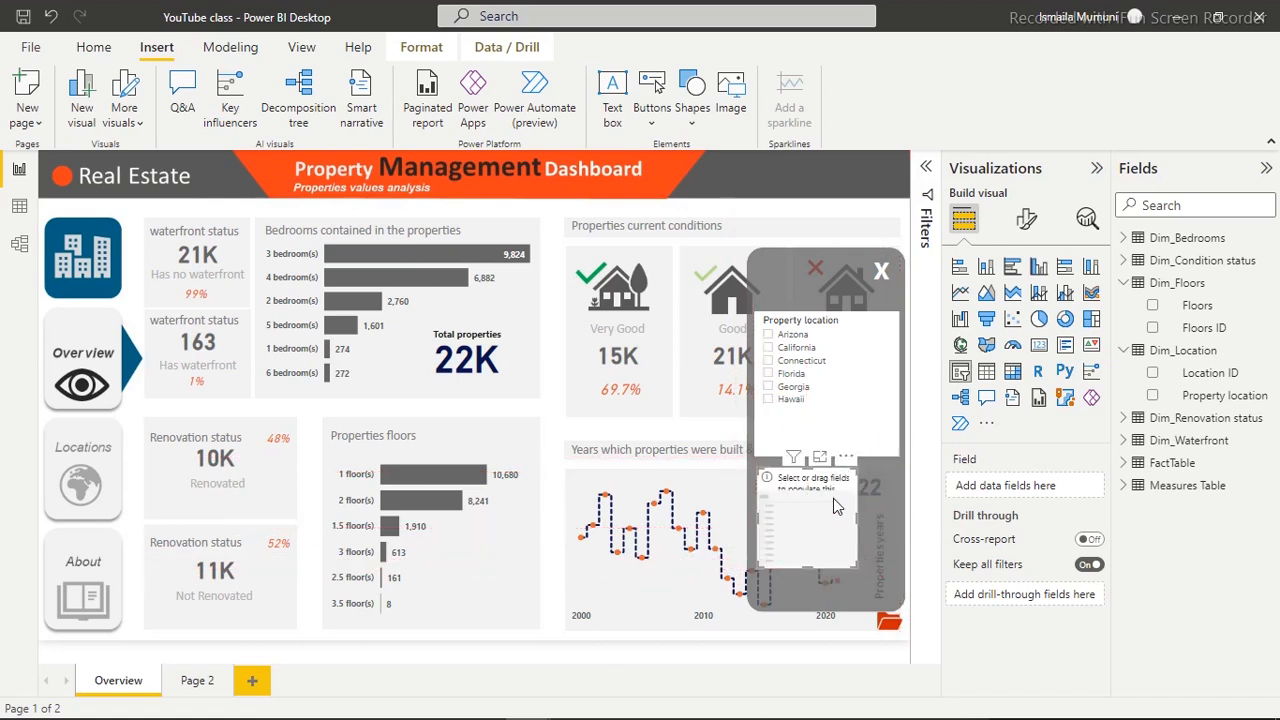
left_click_drag(820, 541, 895, 497)
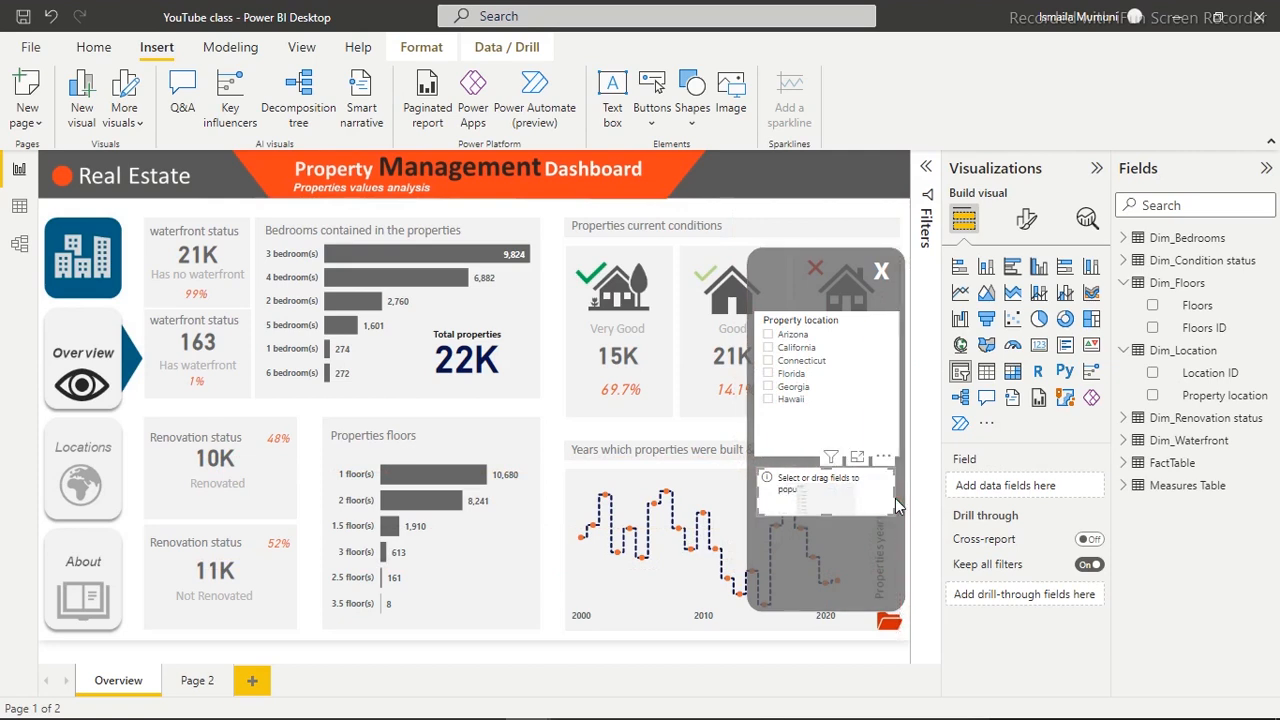
left_click(1123, 463)
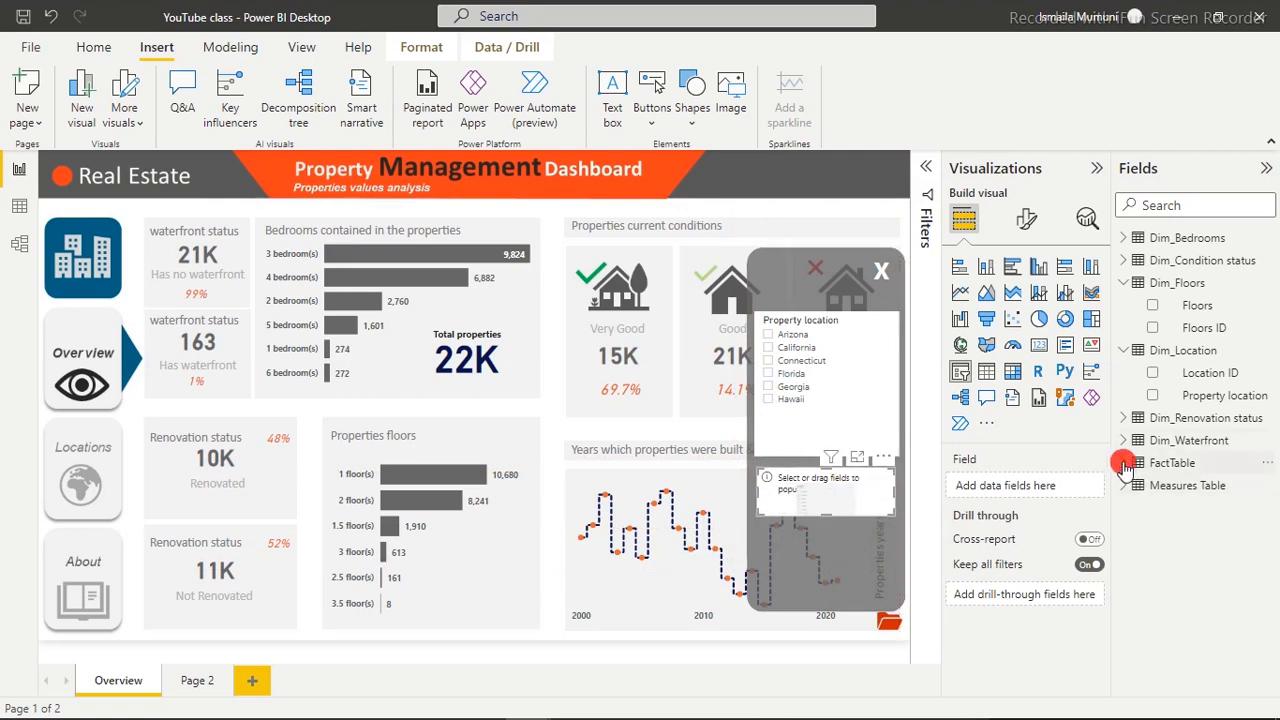
left_click_drag(1275, 430, 1277, 578)
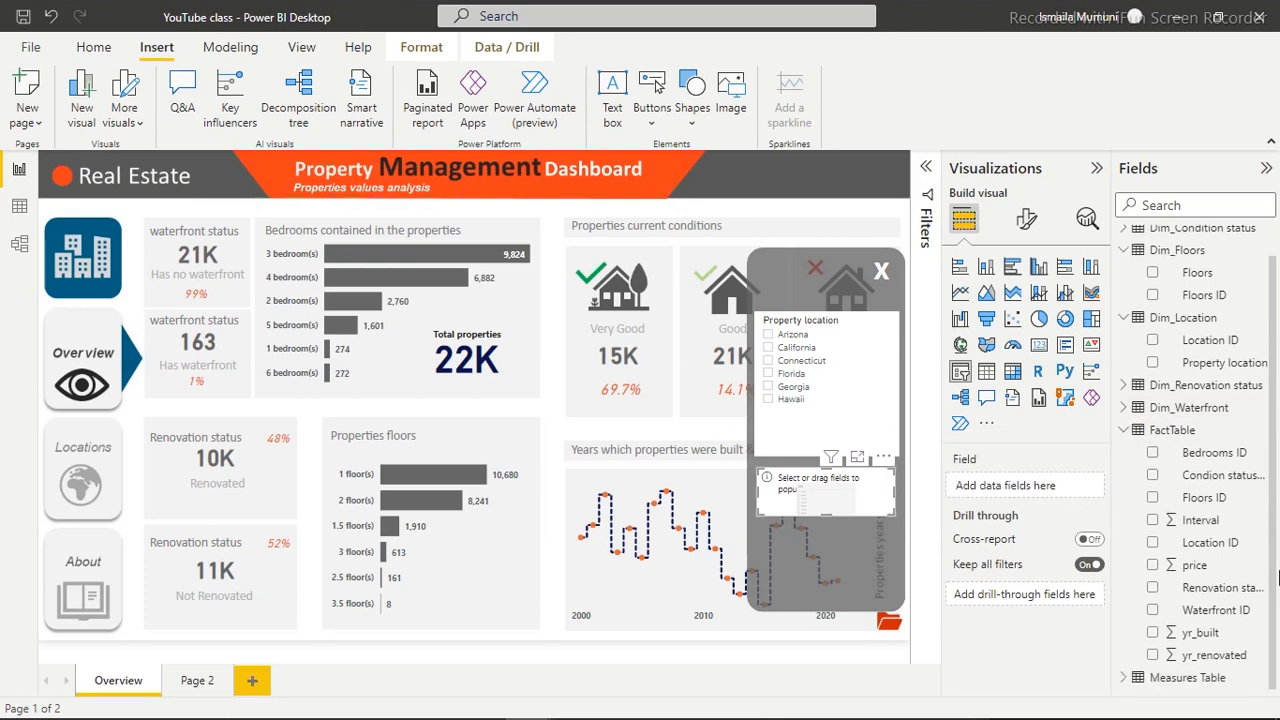
left_click(1153, 633)
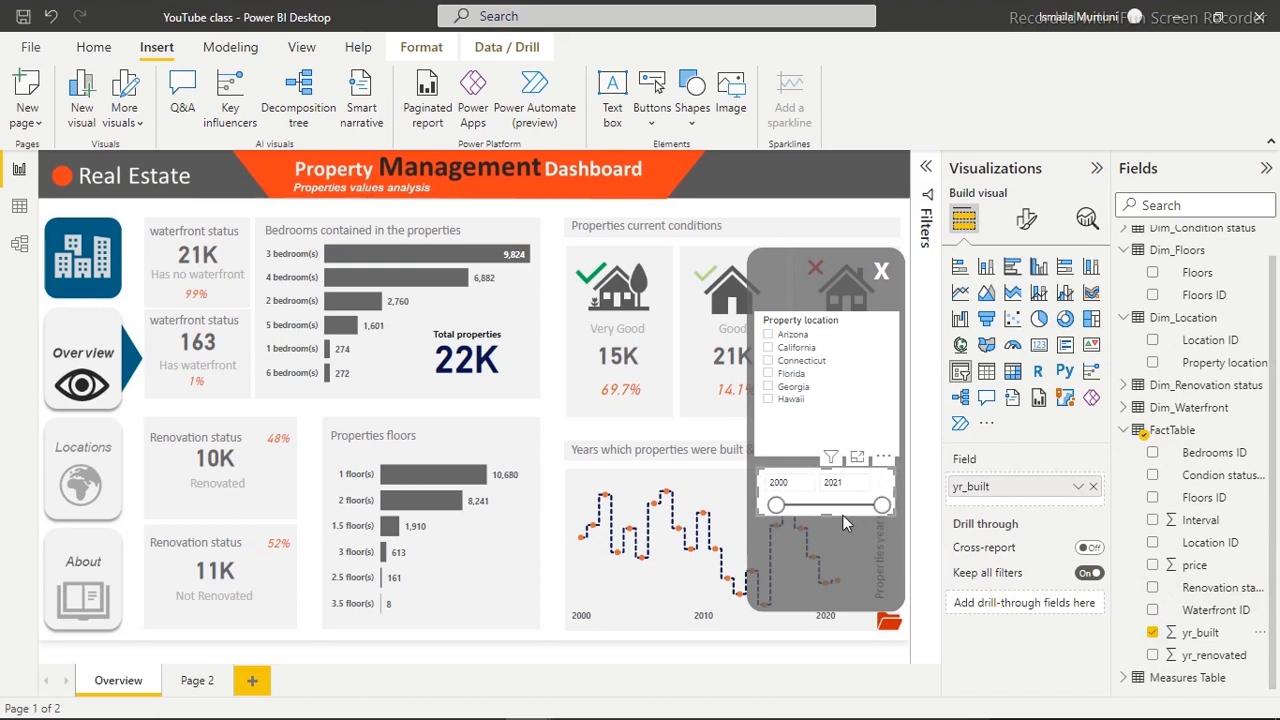
Switch the yr_built slicer to the Dropdown style and fit it compactly just below the Property location slicer
left_click_drag(827, 518, 830, 548)
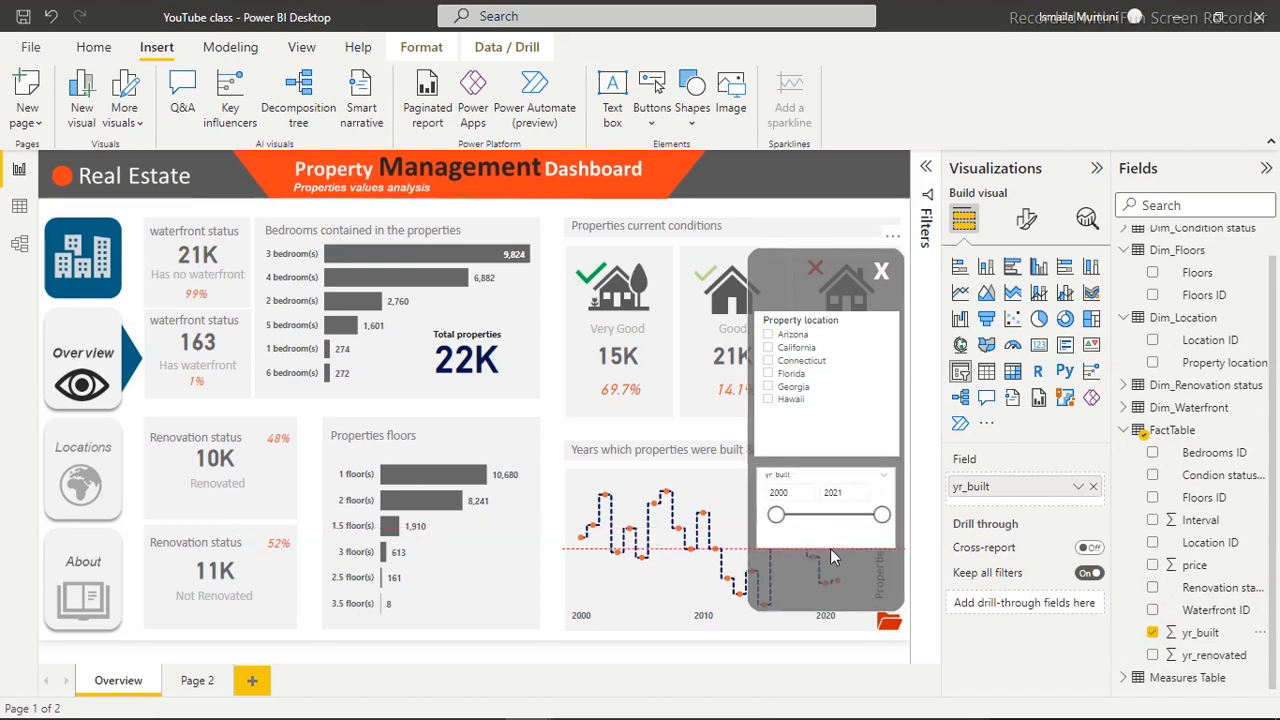
left_click(886, 478)
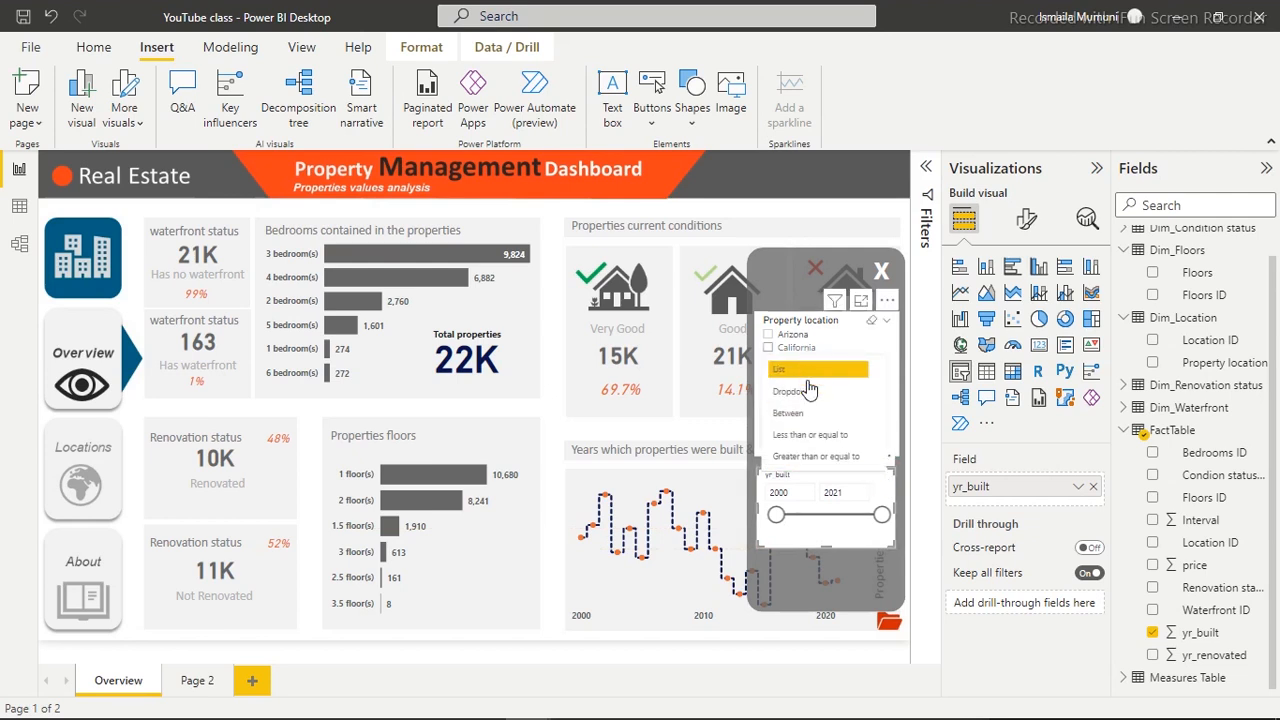
left_click(808, 395)
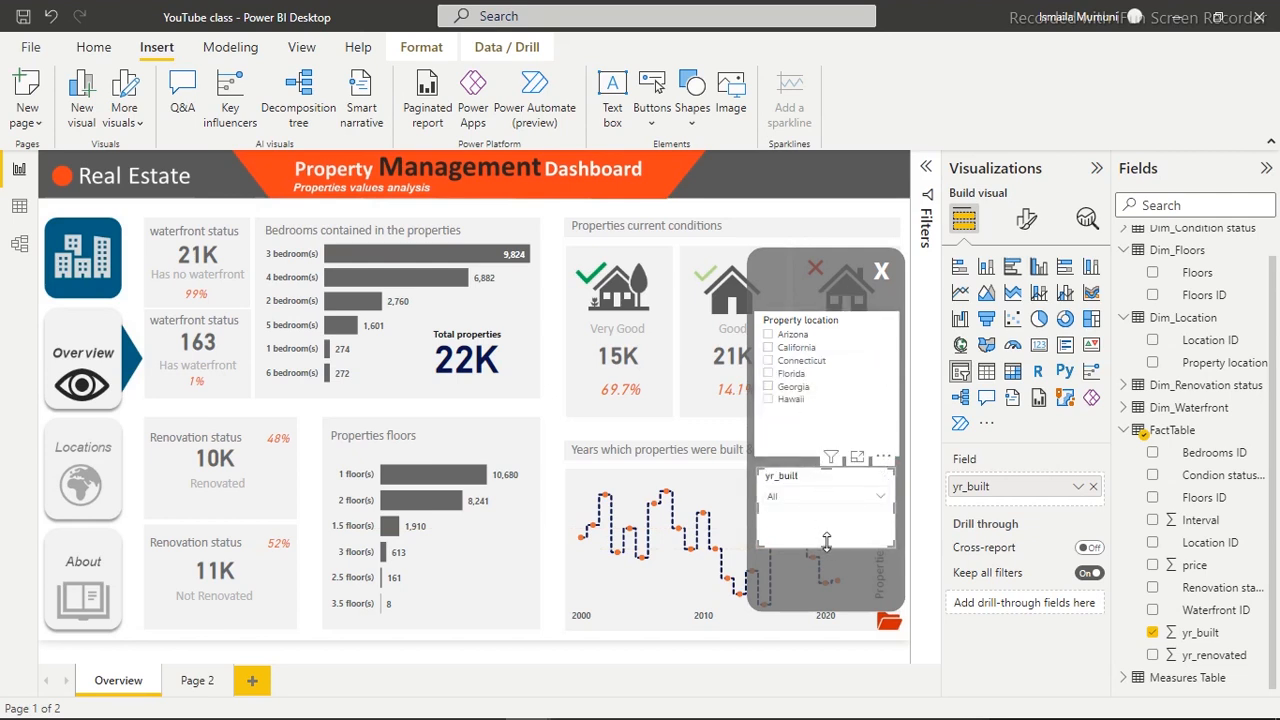
left_click_drag(826, 541, 826, 510)
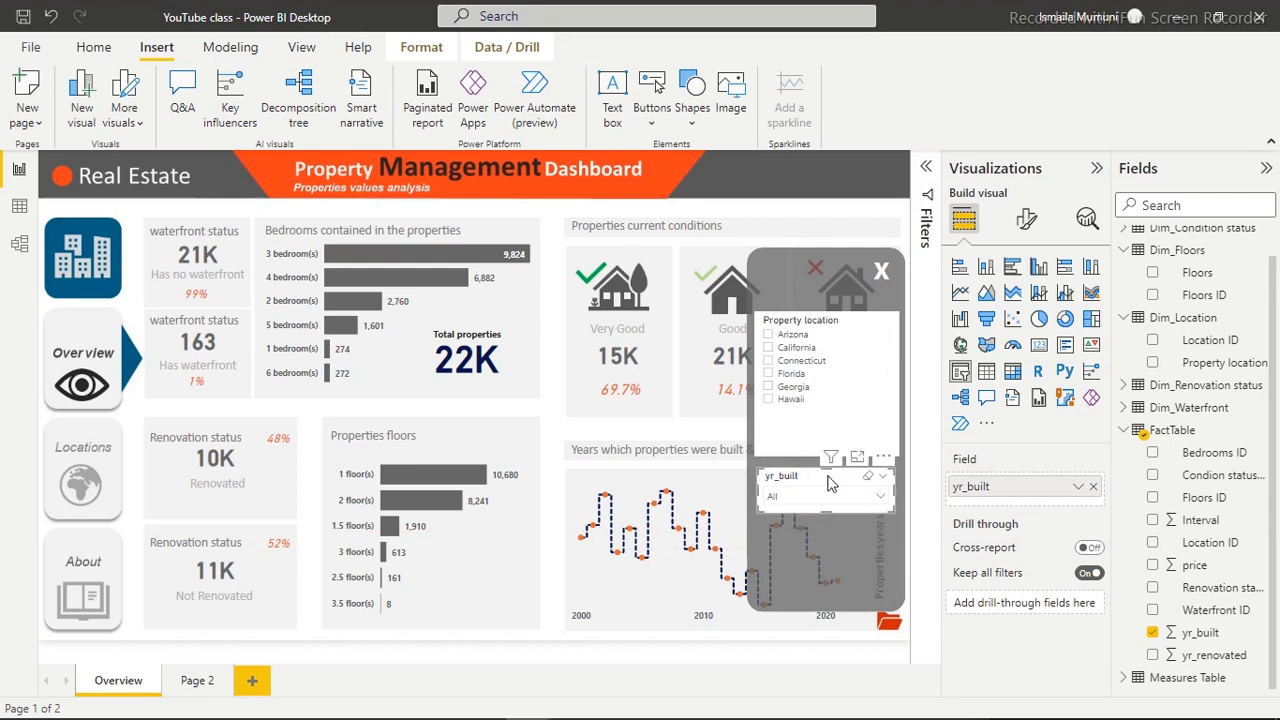
left_click_drag(827, 484, 827, 484)
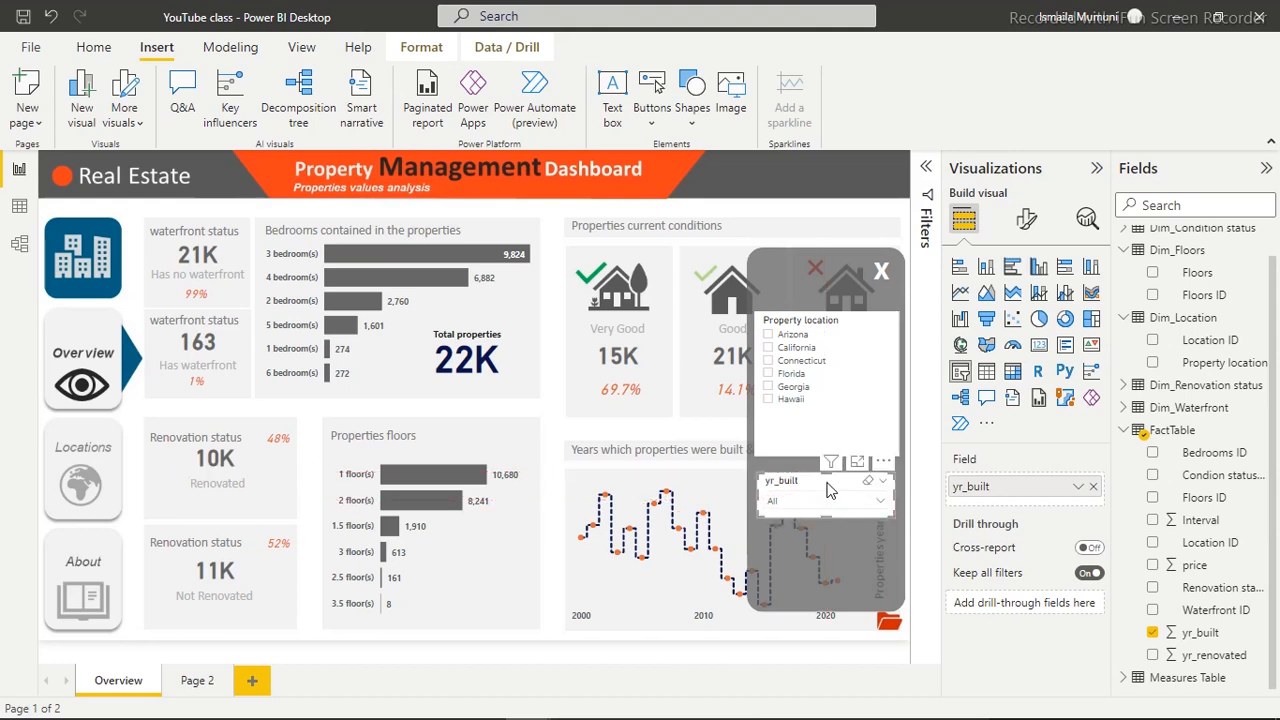
Duplicate the yr_built slicer directly beneath it and replace the copy's field with yr_renovated
left_click_drag(829, 490, 827, 485)
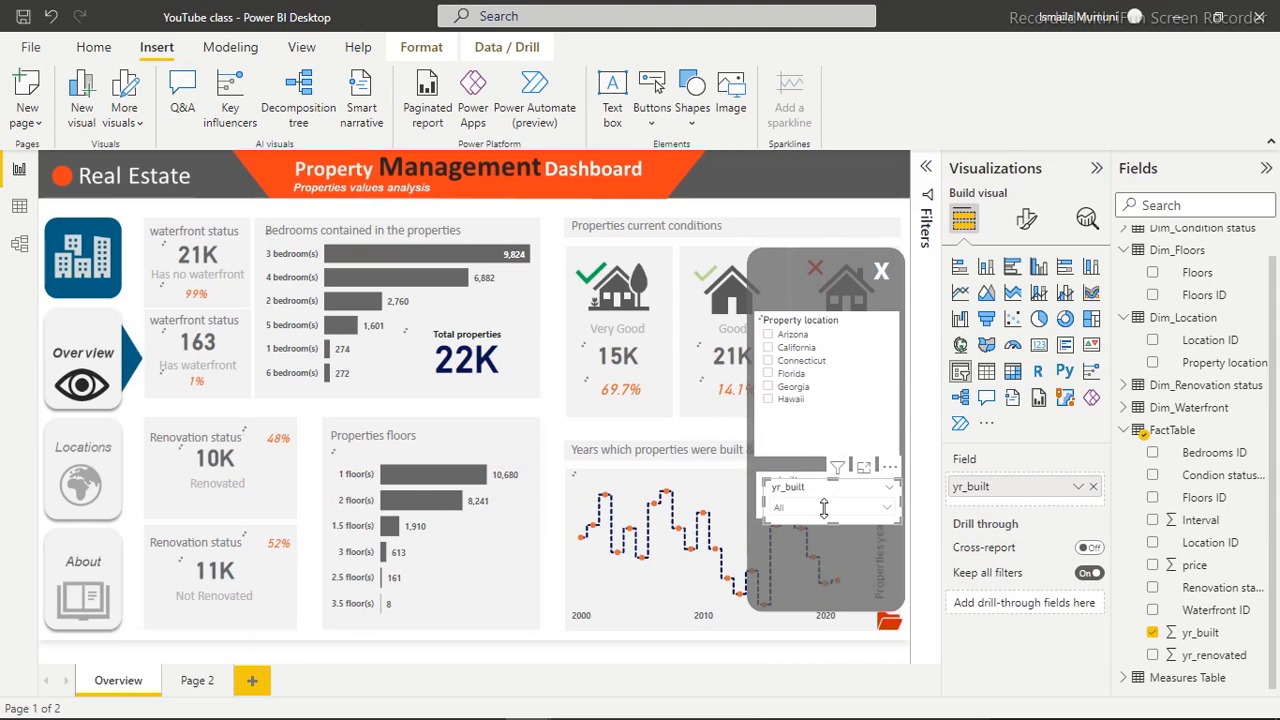
left_click_drag(820, 537, 817, 541)
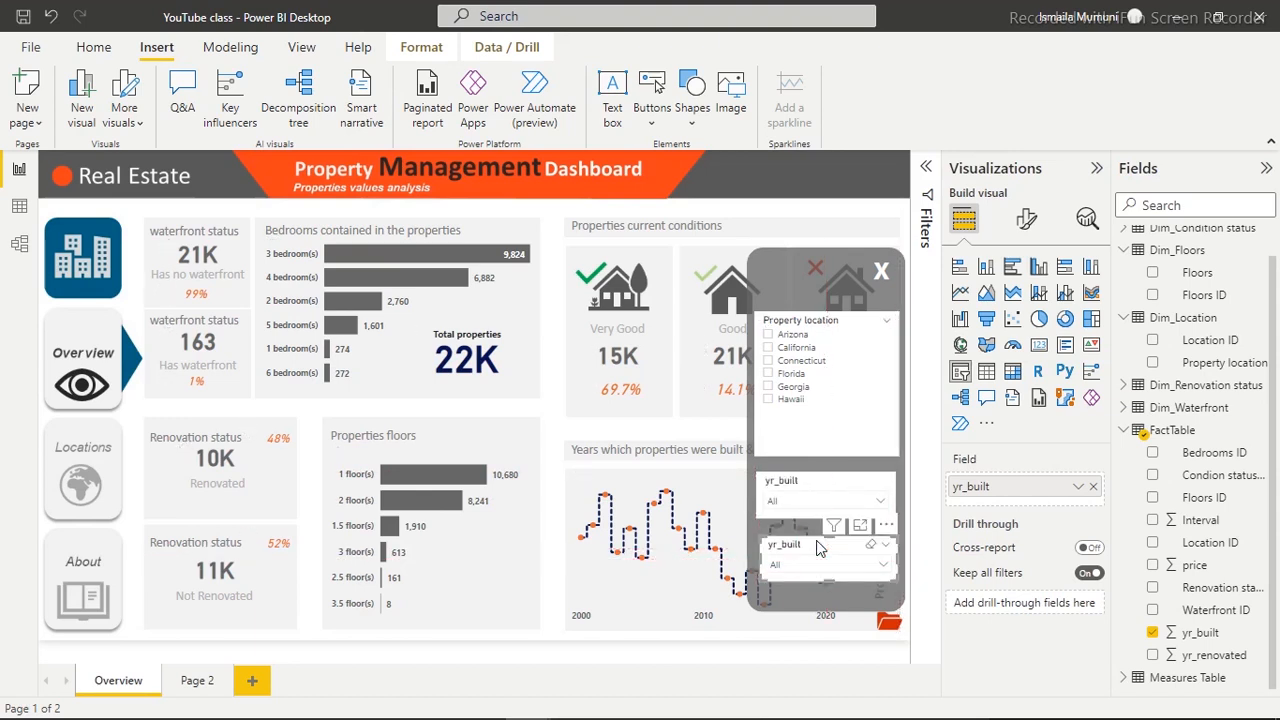
left_click(1153, 633)
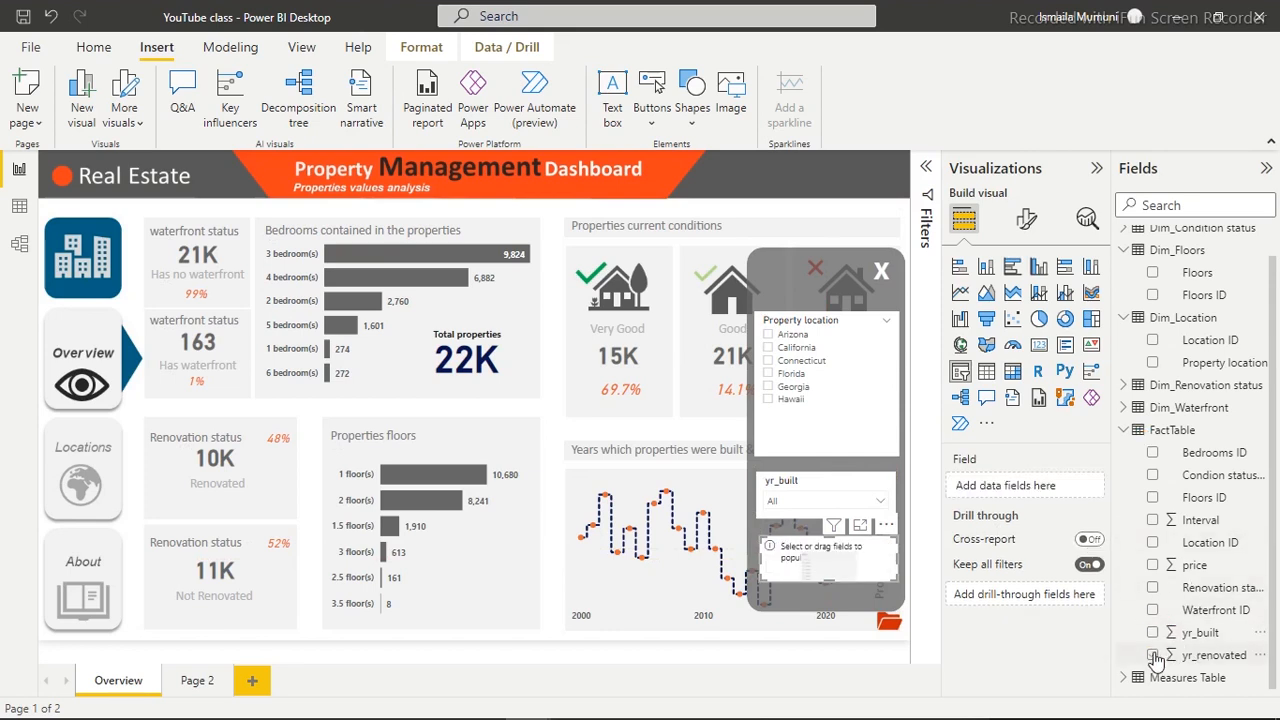
left_click(1153, 655)
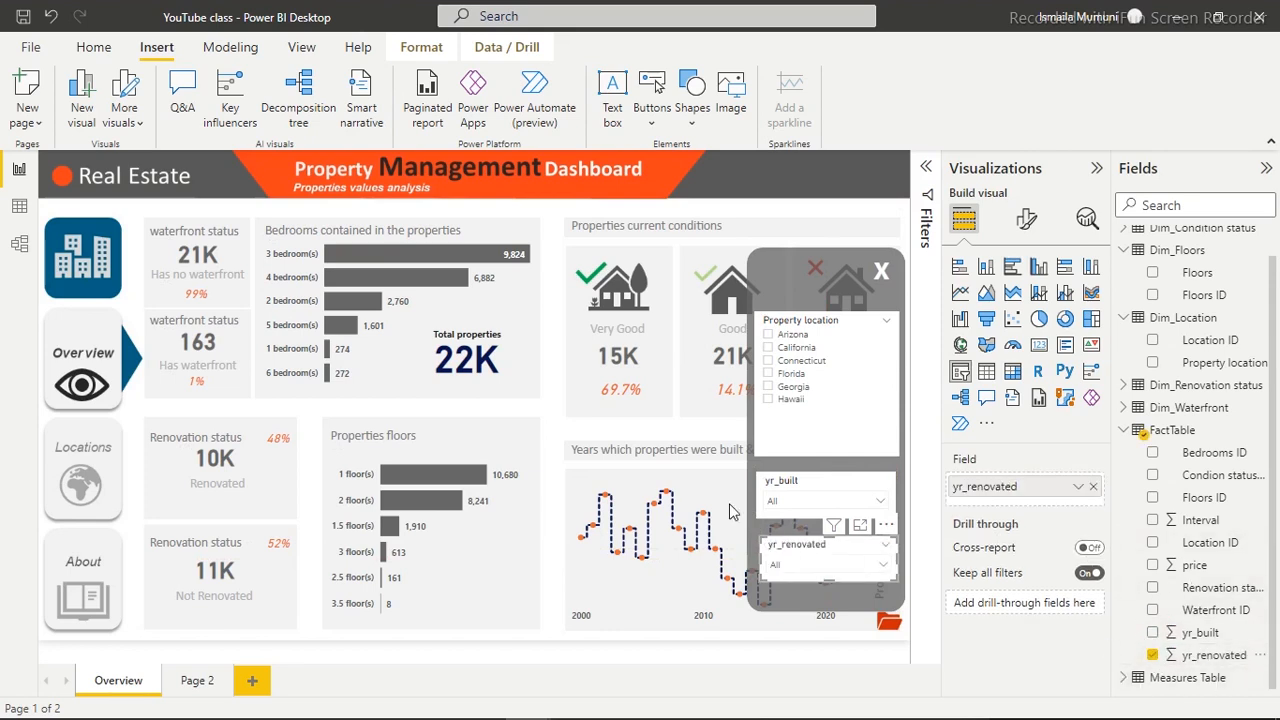
left_click(553, 320)
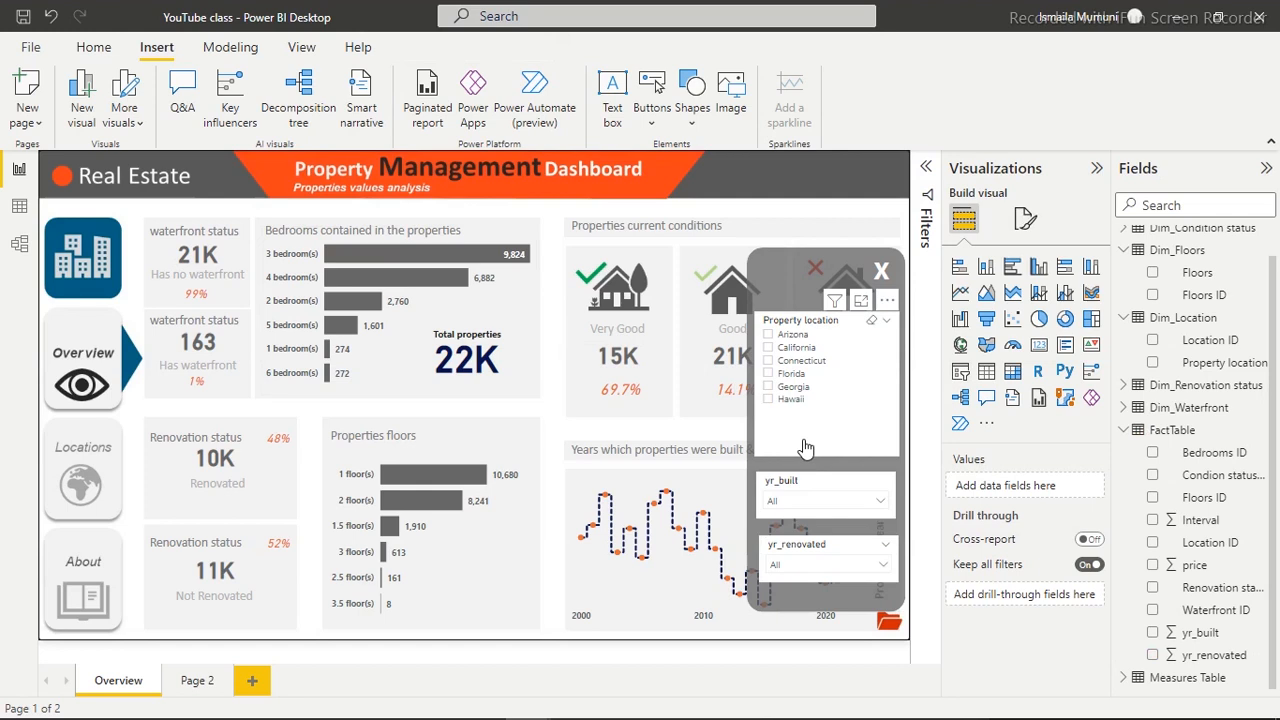
Group the Property location, yr_built and yr_renovated slicers with the X button and the gray panel
left_click(880, 278)
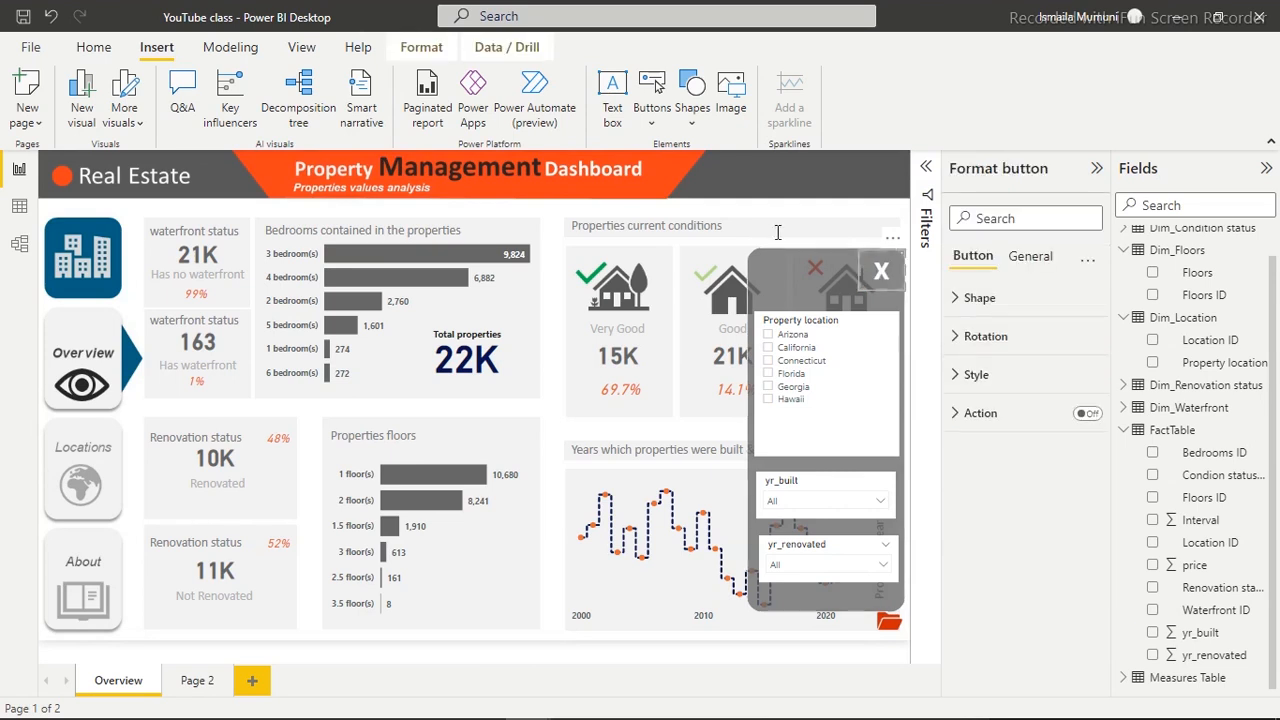
left_click(797, 284)
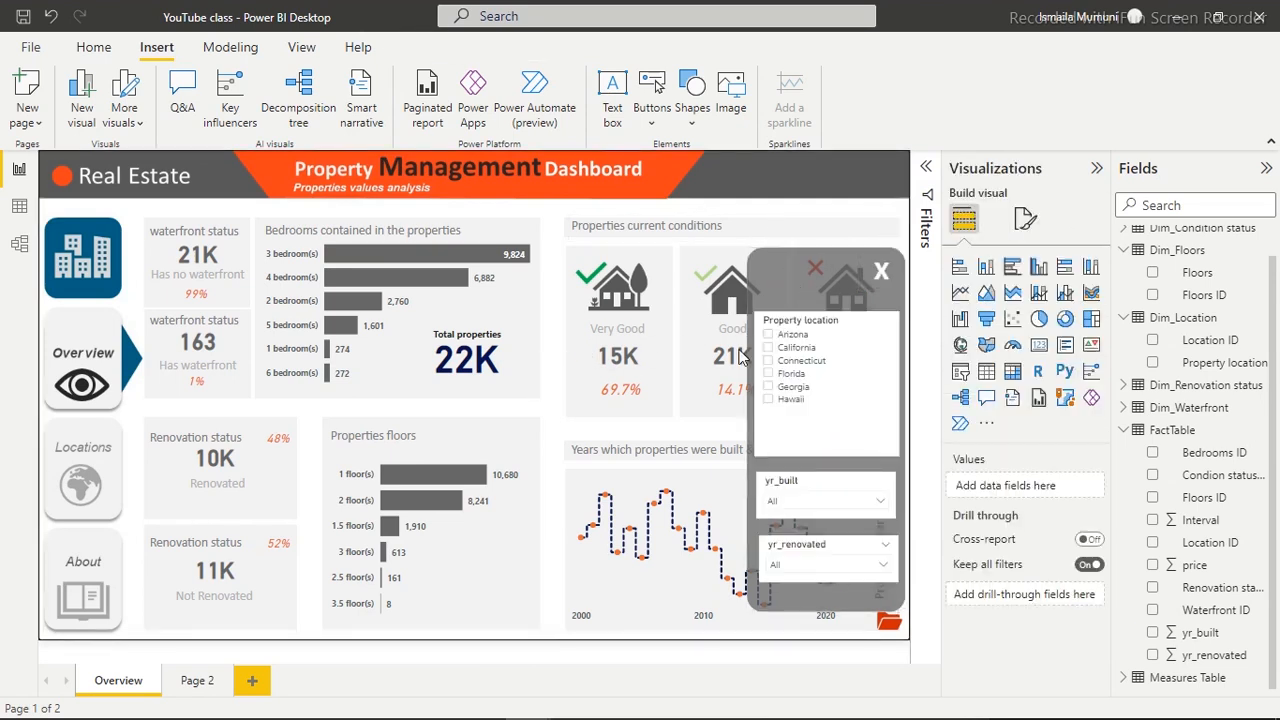
left_click(855, 327)
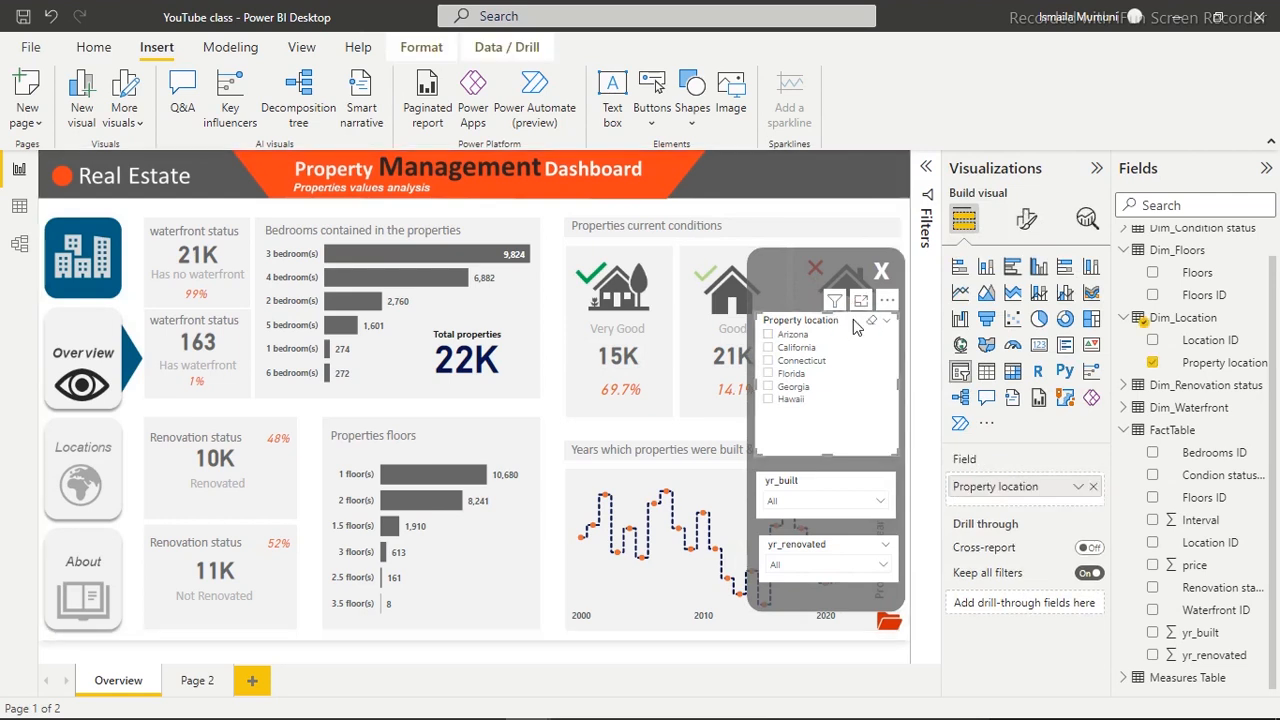
left_click(835, 480)
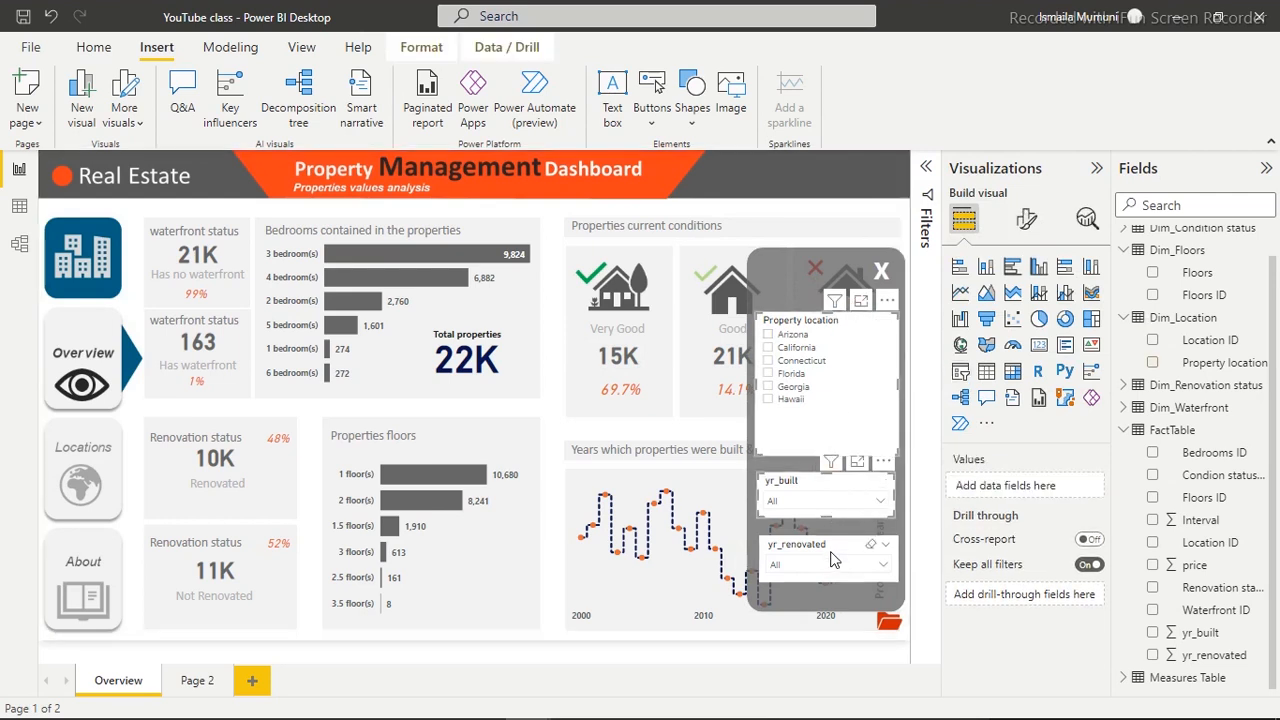
left_click(834, 547, "ctrl")
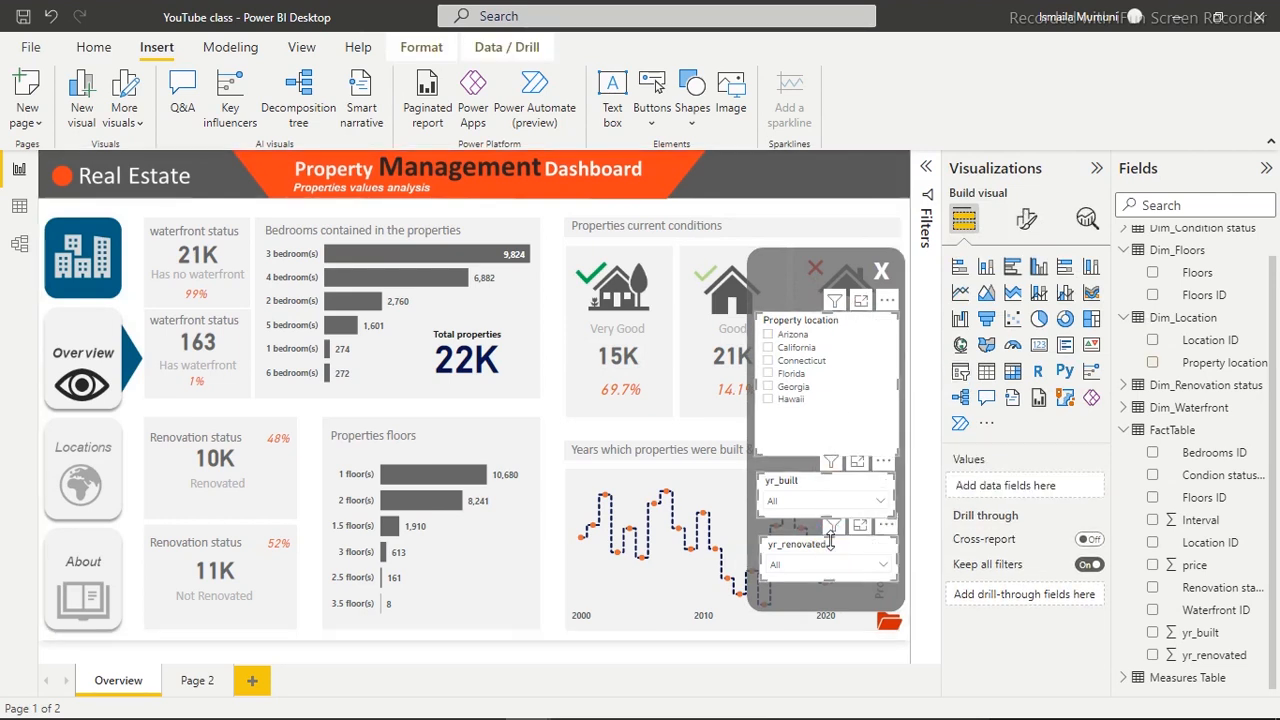
left_click(884, 270)
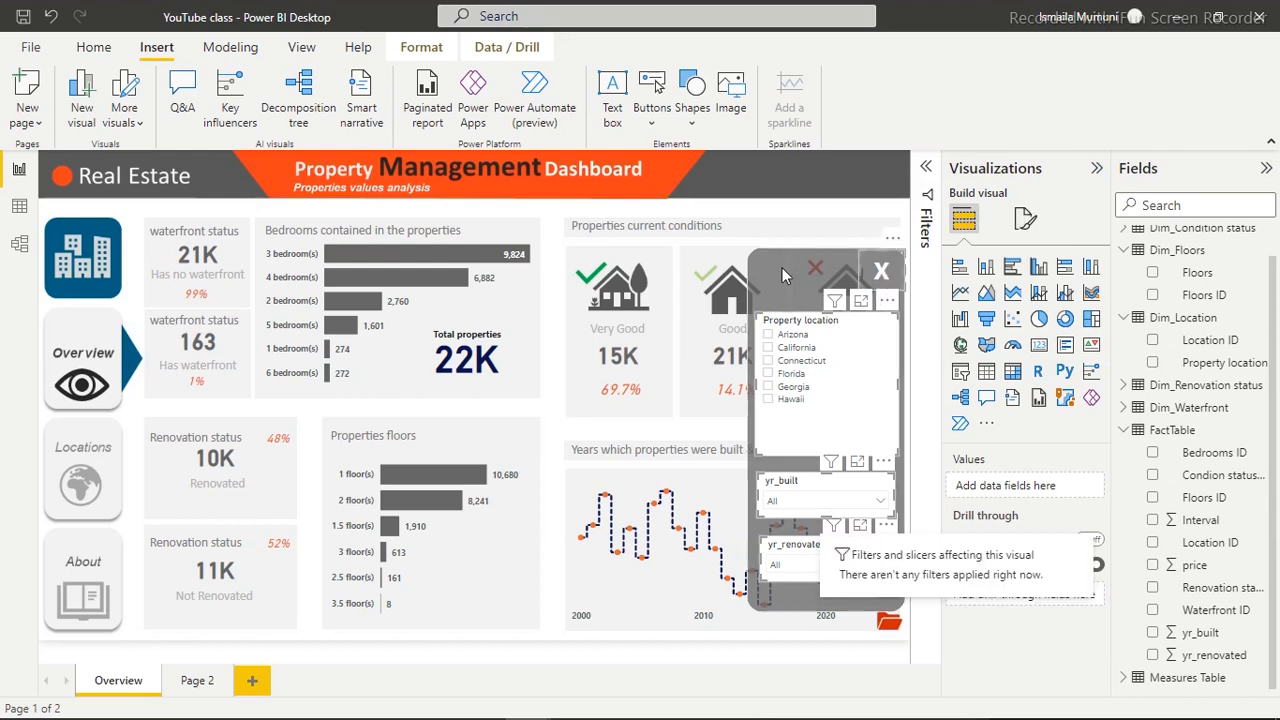
left_click(782, 267)
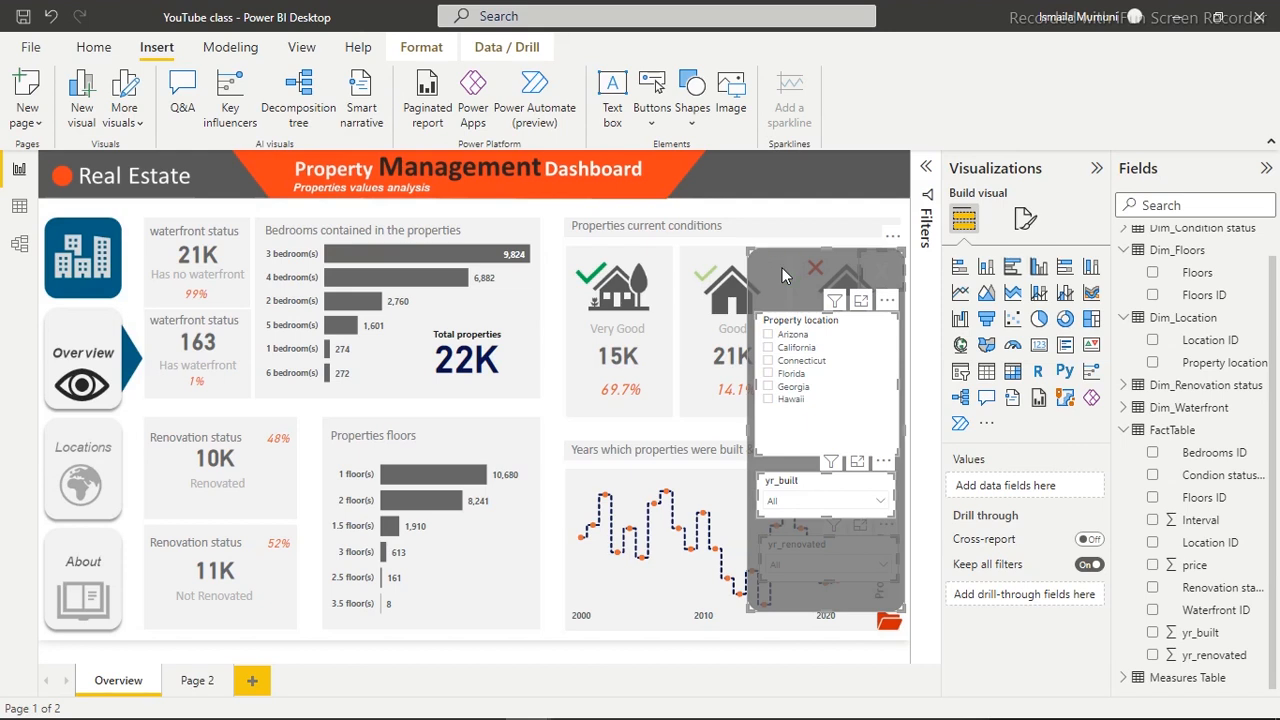
right_click(782, 267)
mouse_move(823, 280)
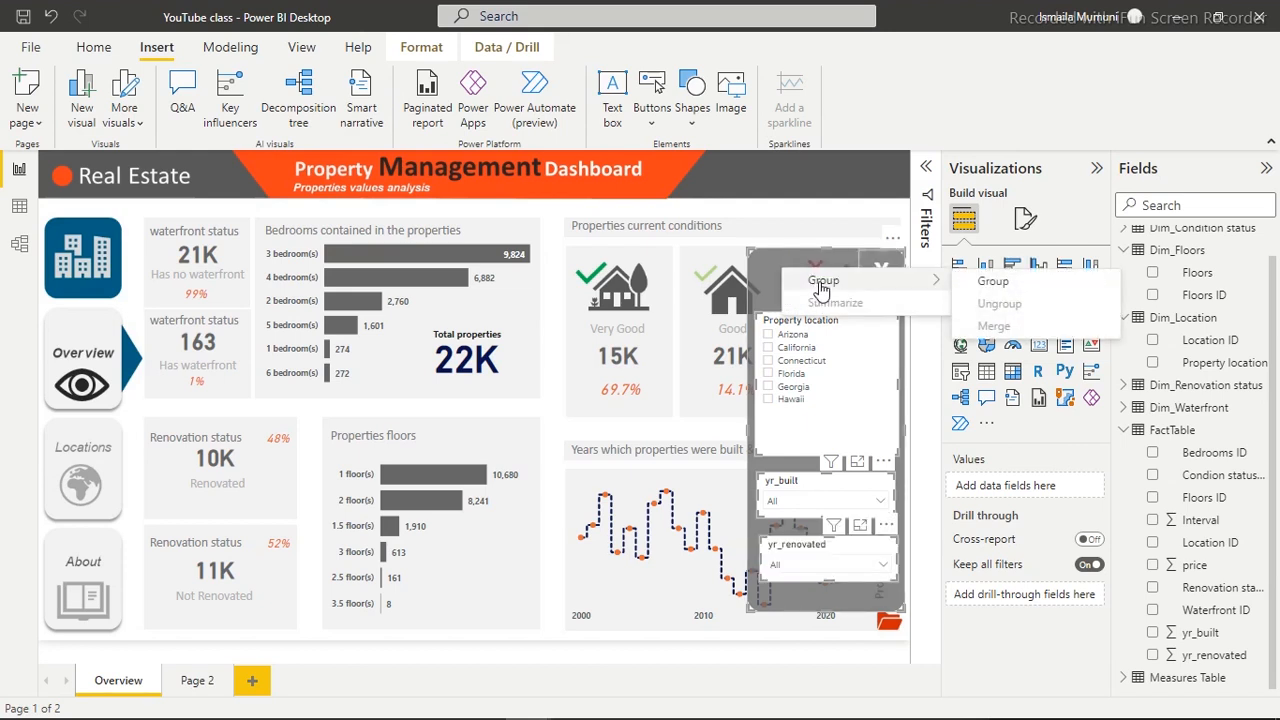
left_click(990, 283)
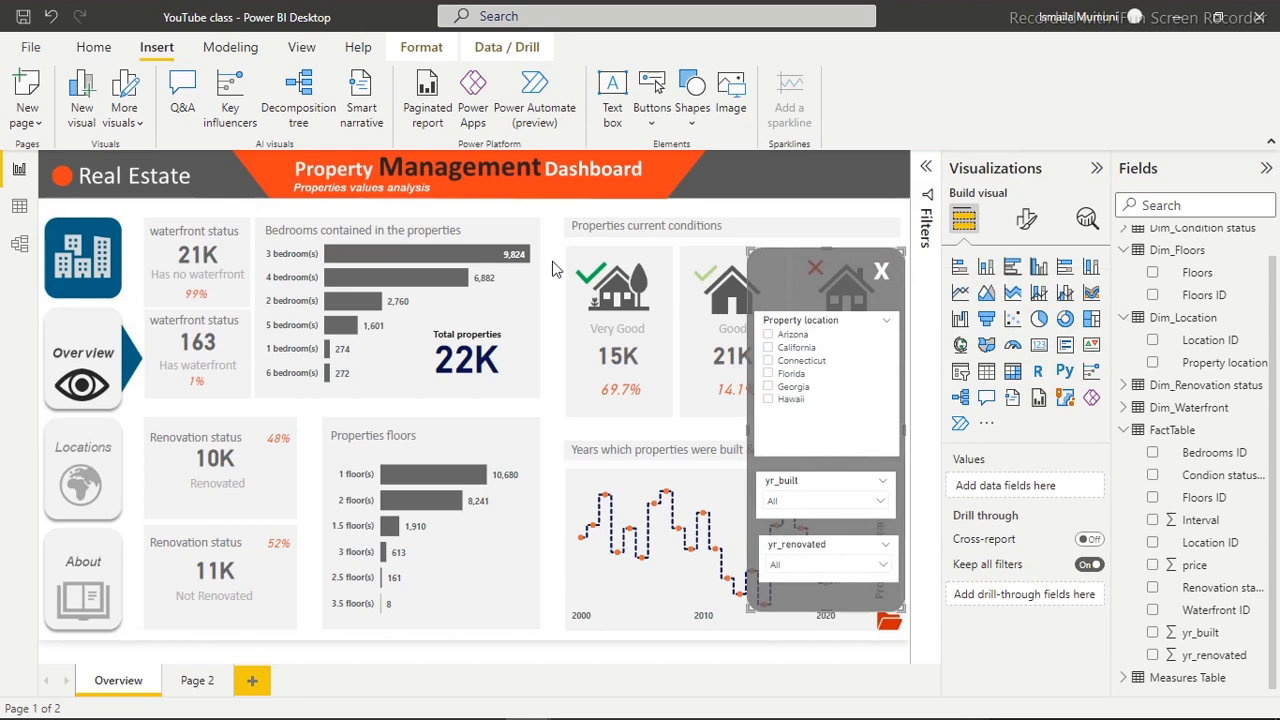
left_click(551, 312)
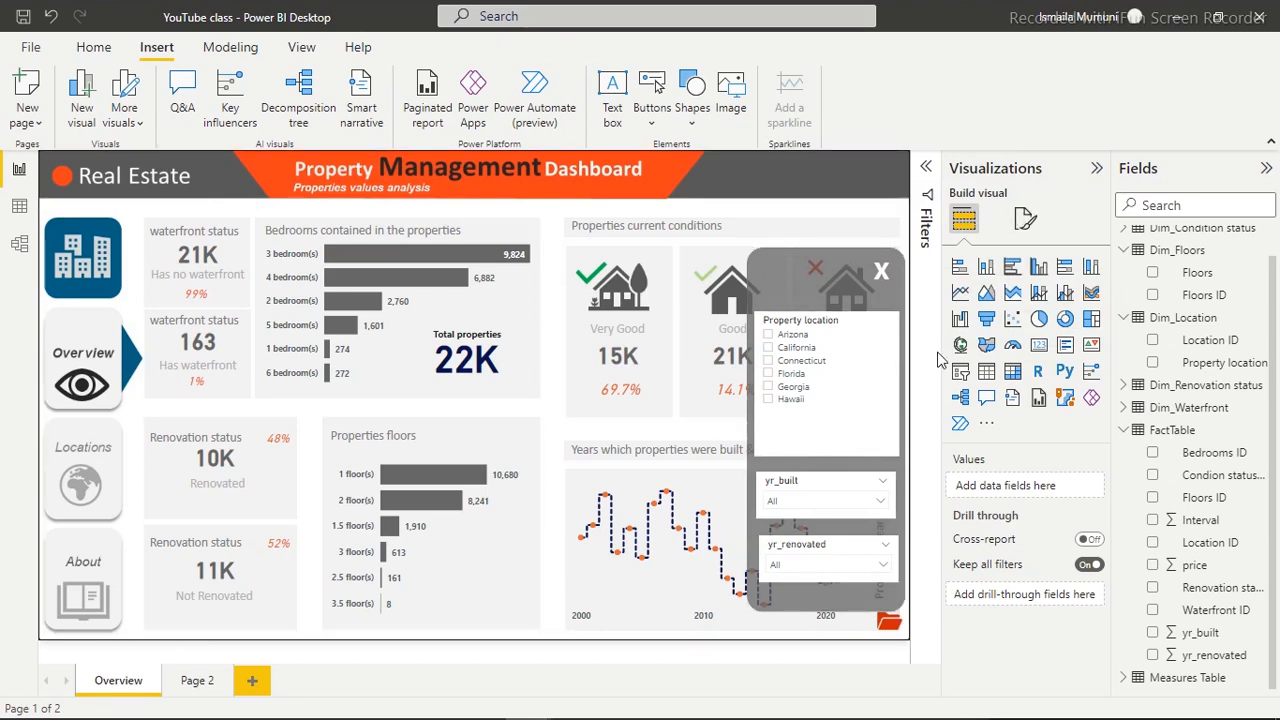
Insert a blank button, place it over the red folder icon and narrow it to fit the icon
left_click(889, 625)
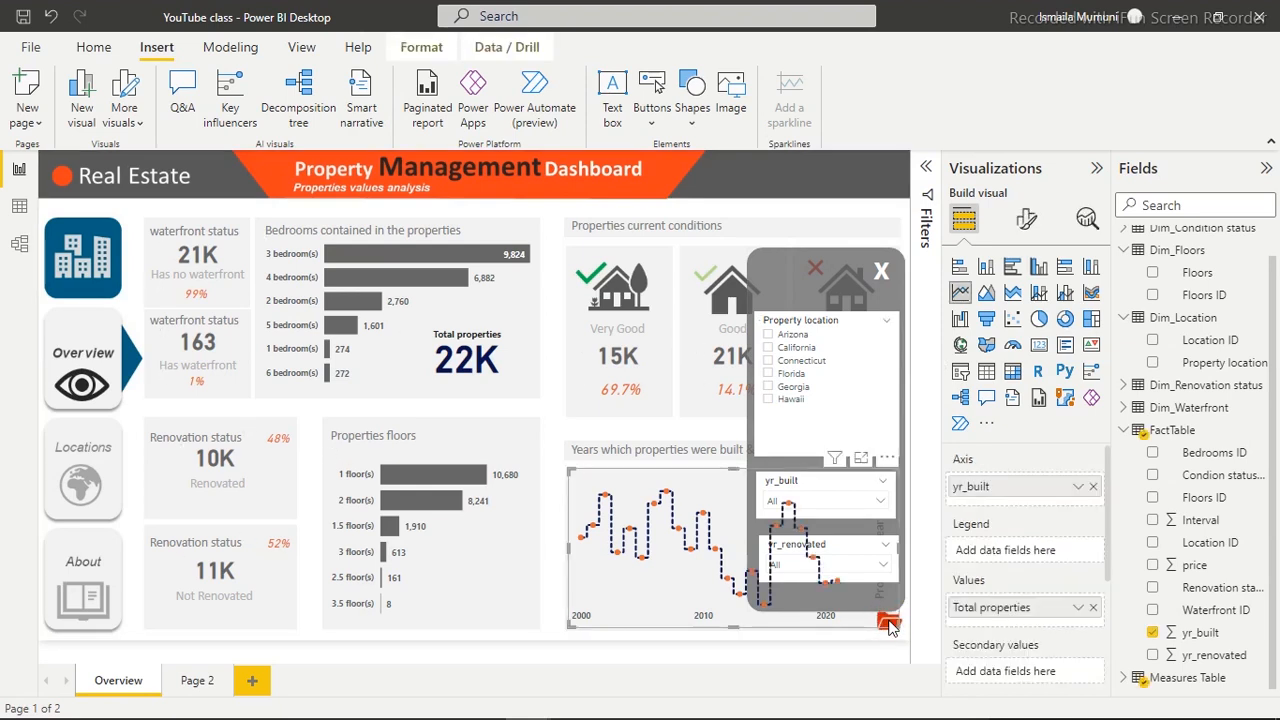
left_click(549, 384)
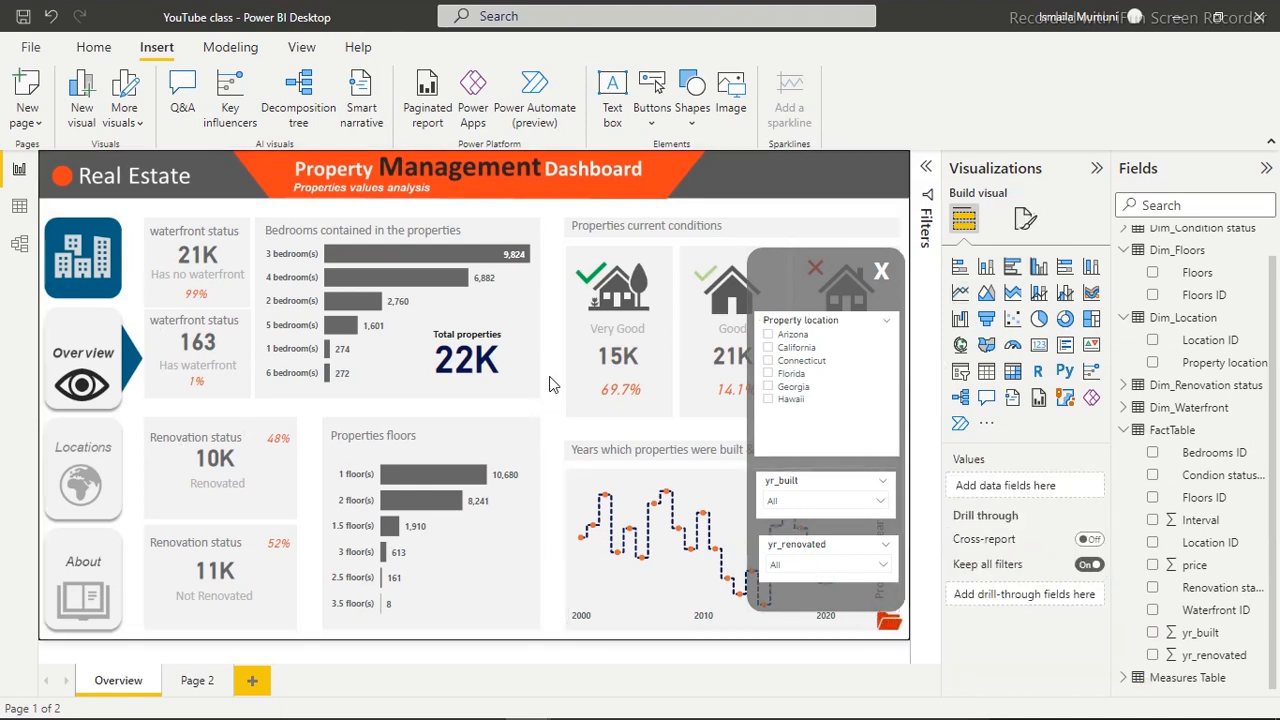
left_click(651, 115)
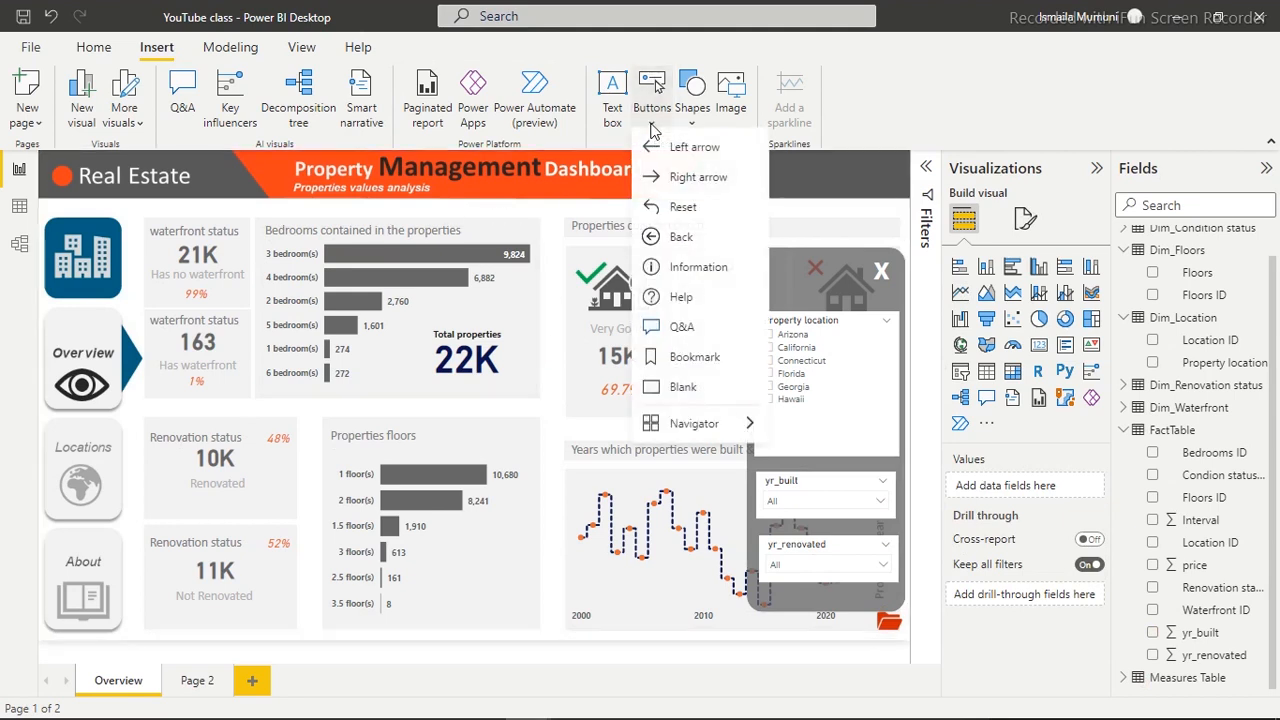
left_click(686, 393)
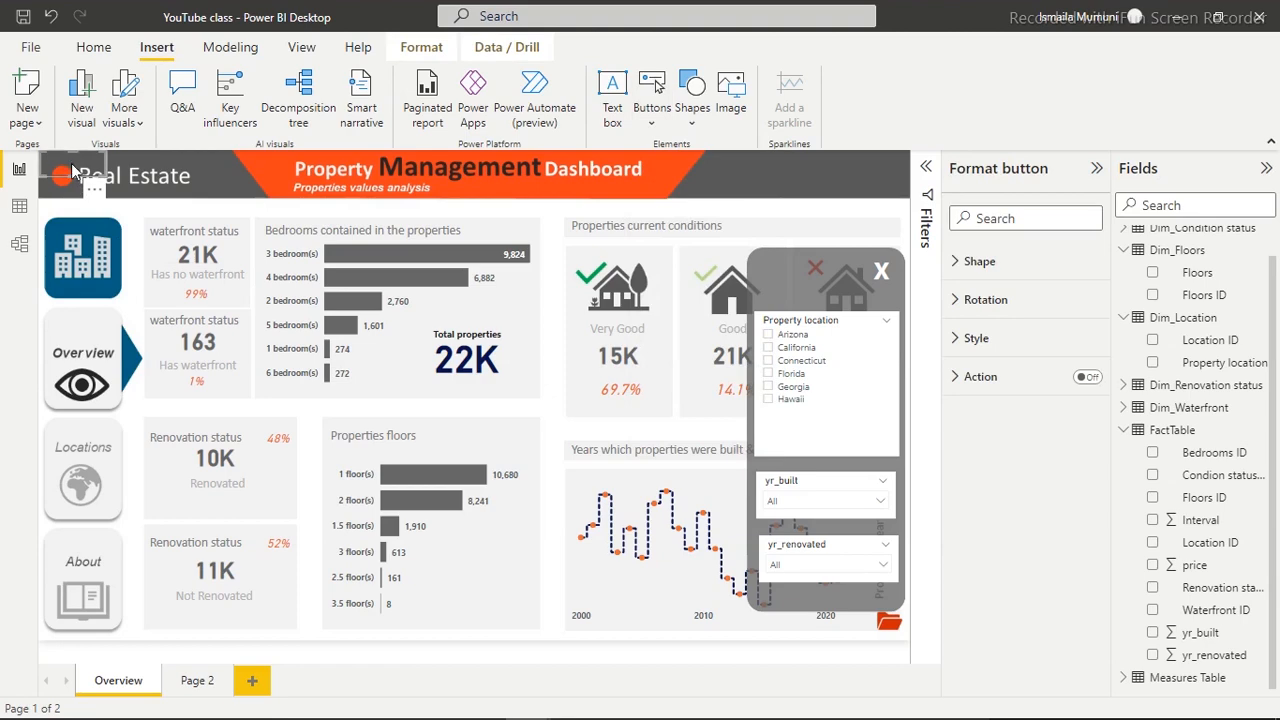
left_click_drag(75, 175, 880, 705)
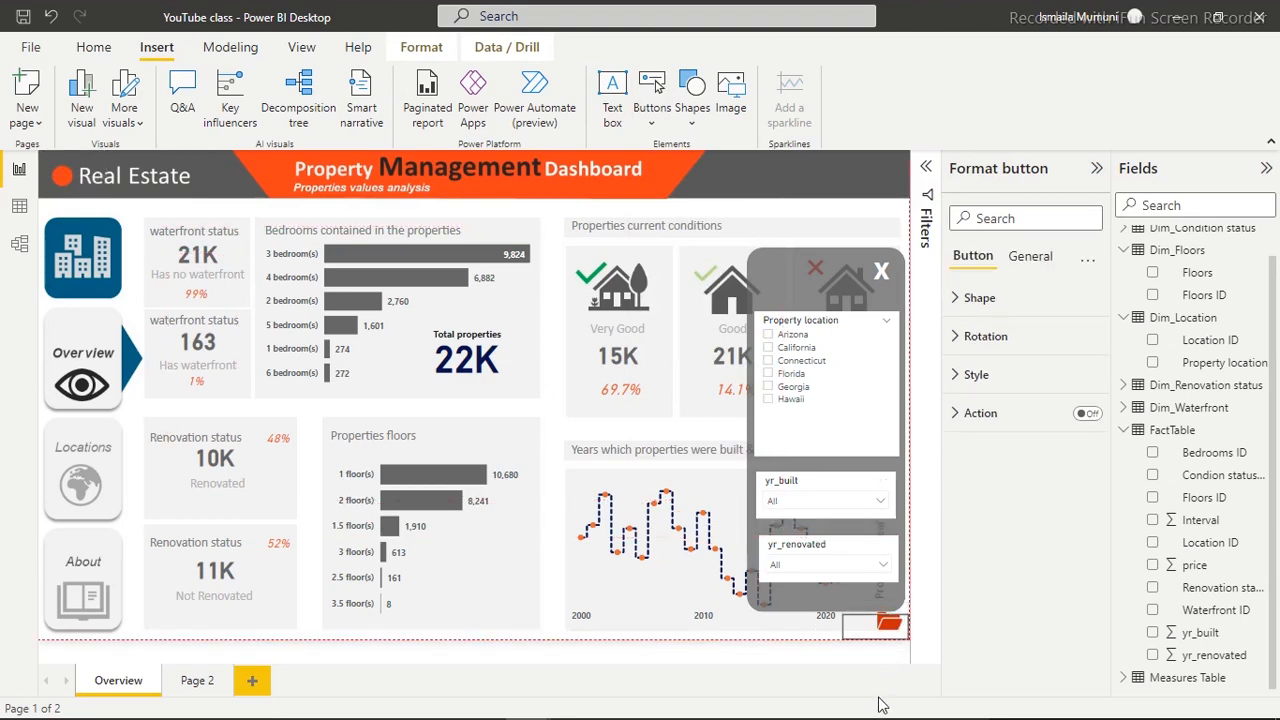
left_click_drag(889, 648, 891, 642)
key("super+plus")
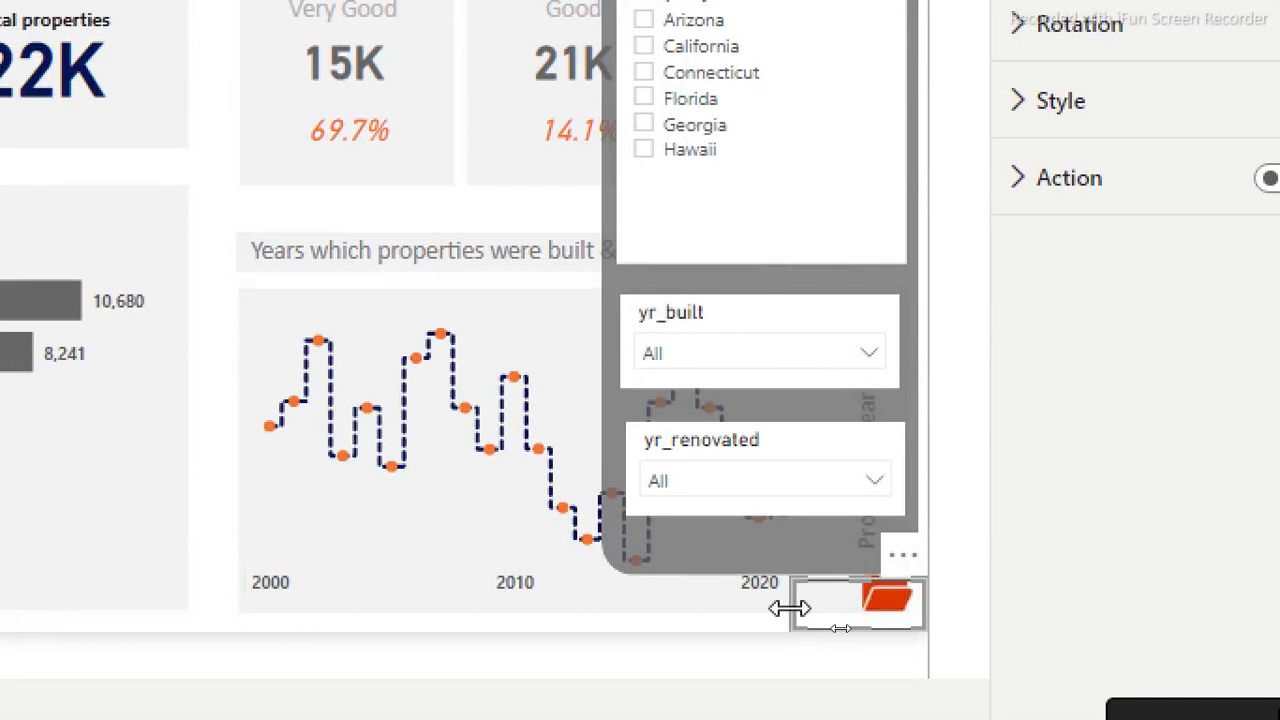
left_click_drag(790, 606, 881, 622)
left_click_drag(866, 622, 860, 620)
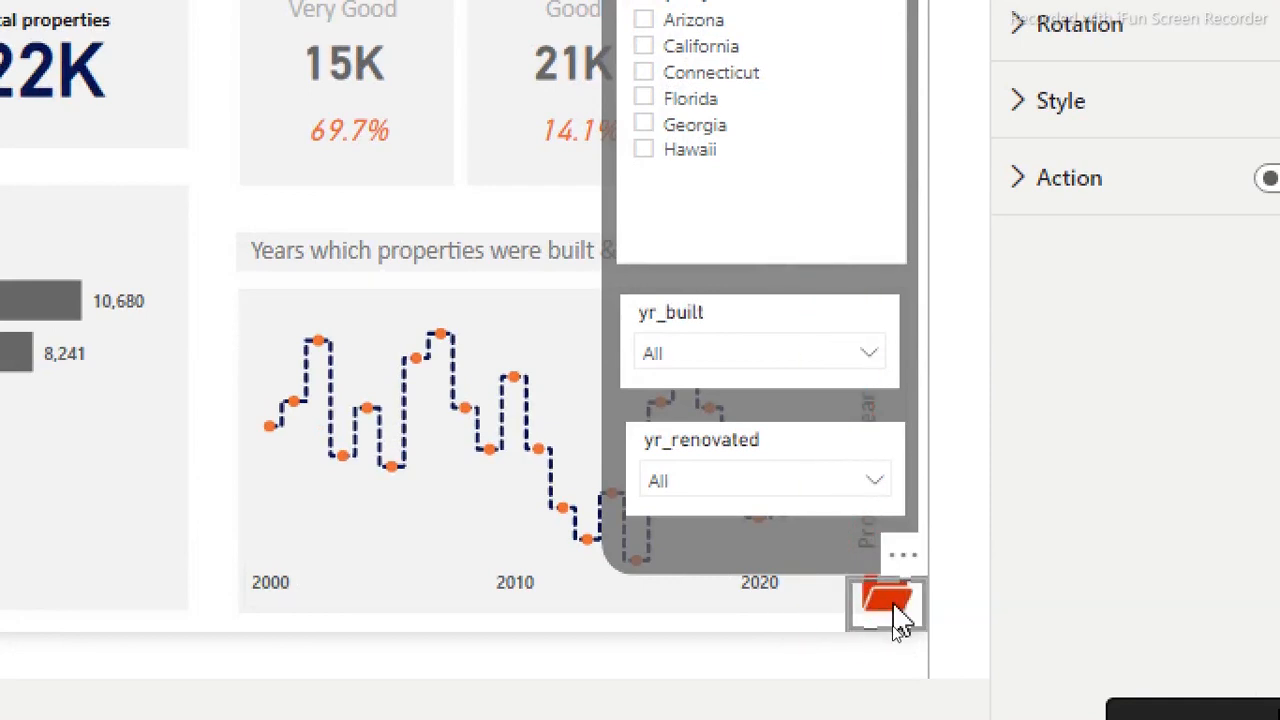
left_click_drag(893, 604, 887, 598)
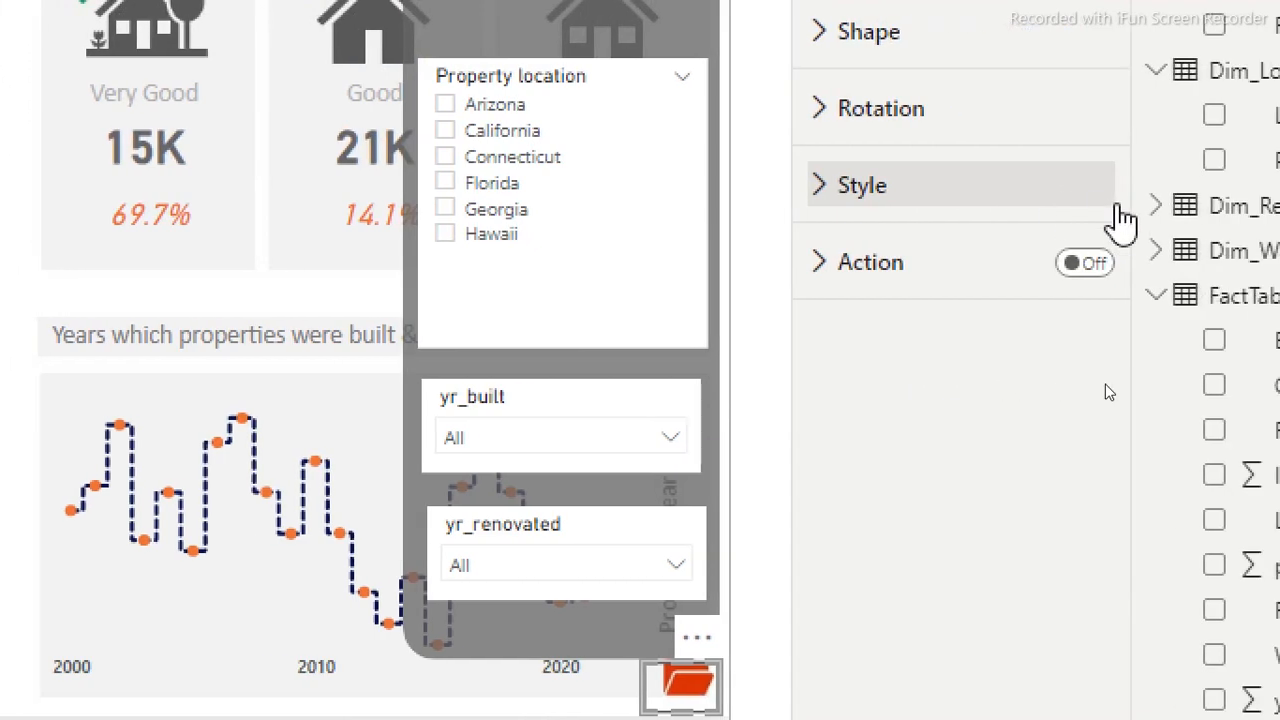
Turn off the border in the style settings of the blank button over the folder icon
left_click(1077, 200)
left_click_drag(1050, 200, 1048, 630)
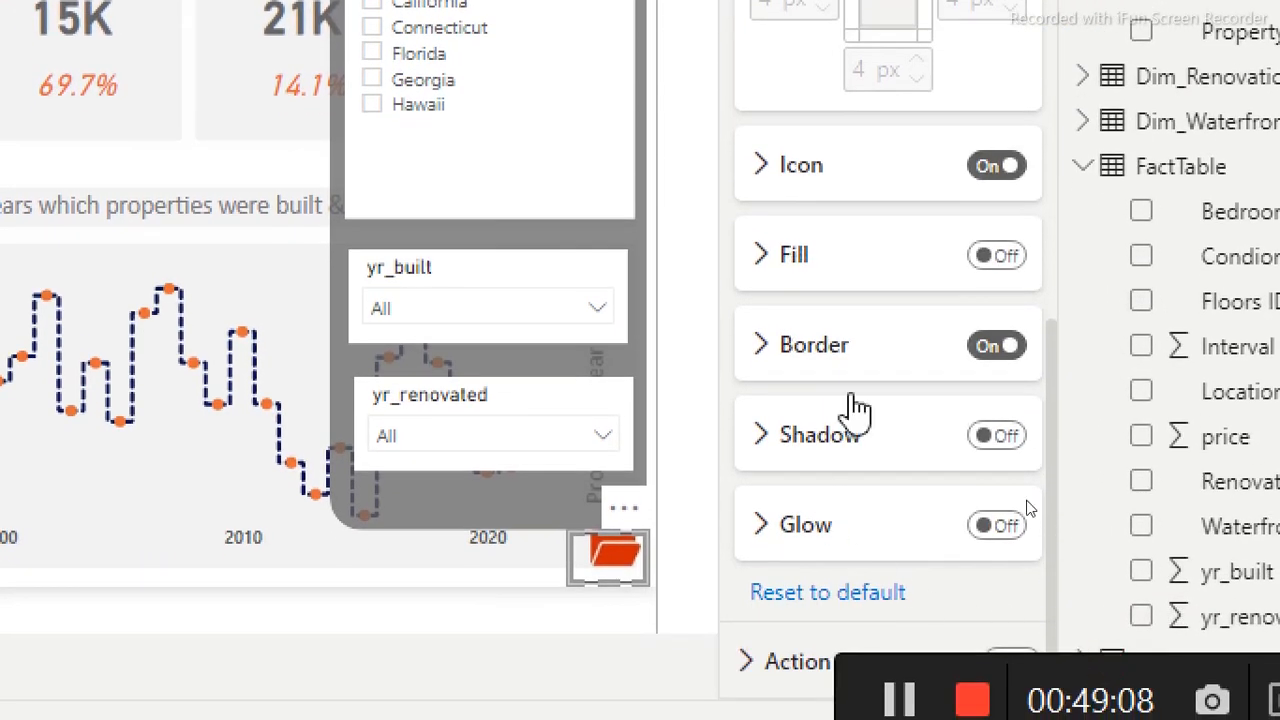
left_click(998, 347)
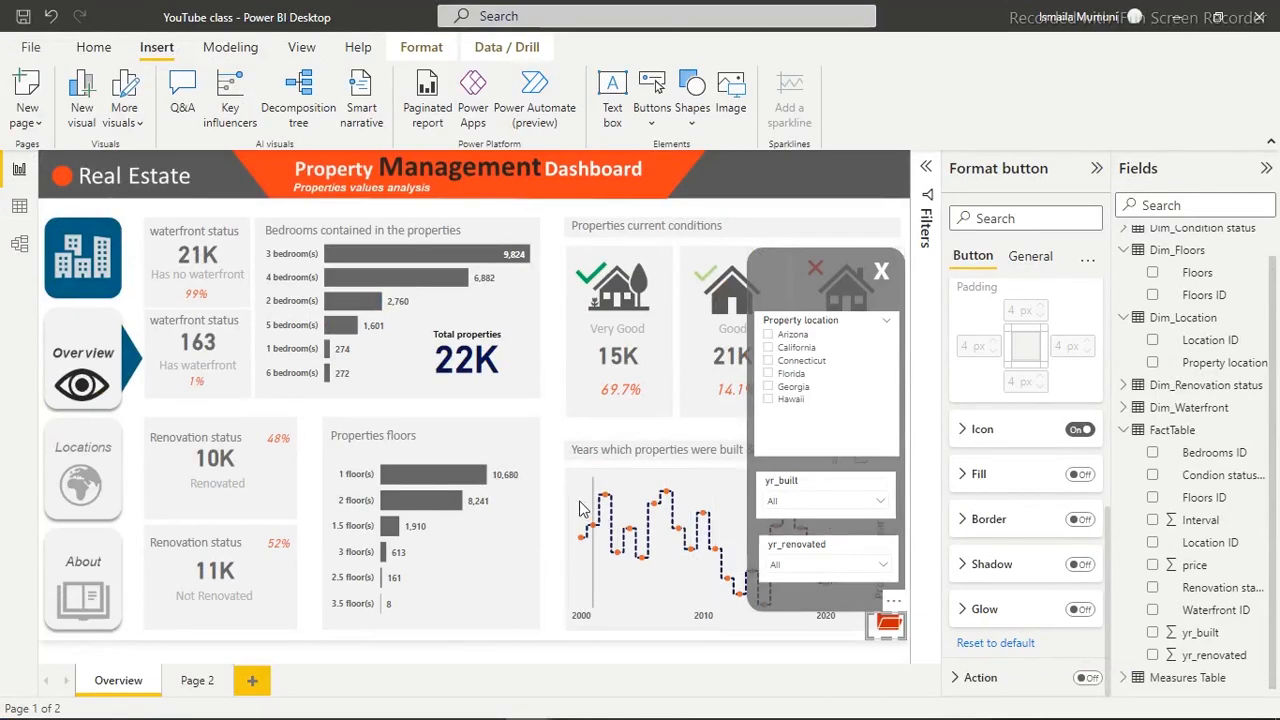
left_click(549, 500)
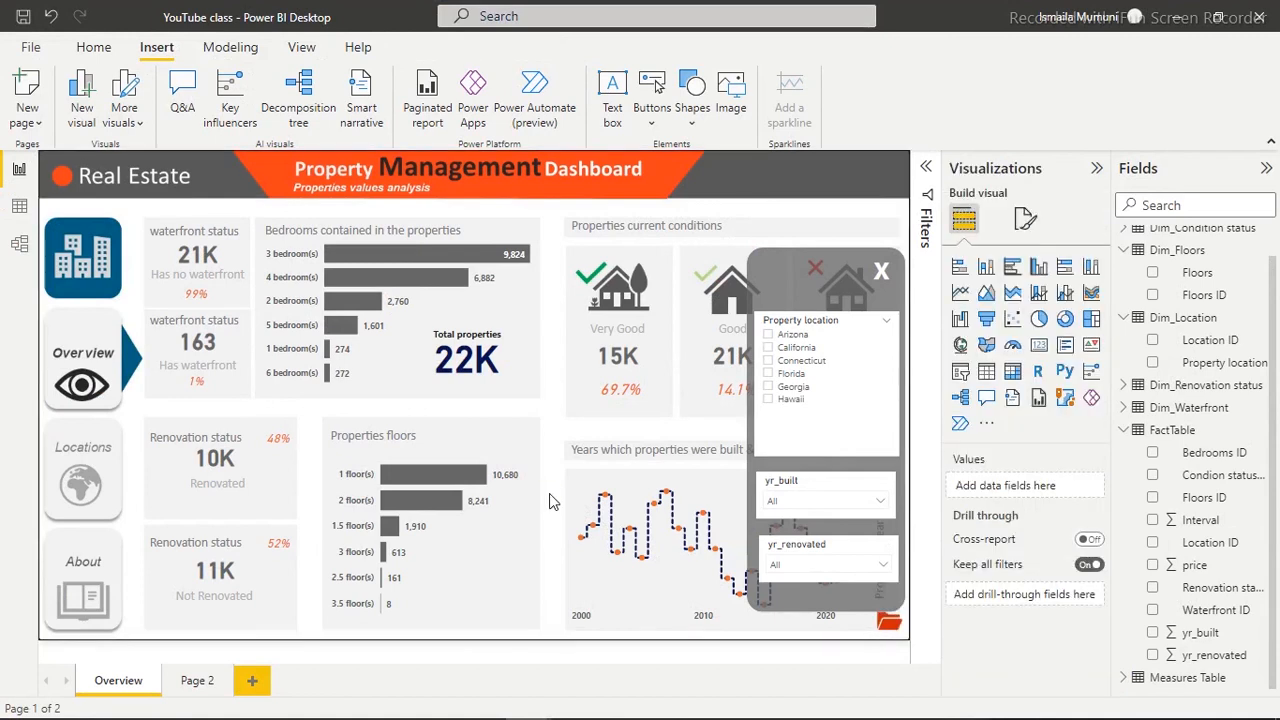
left_click(889, 620)
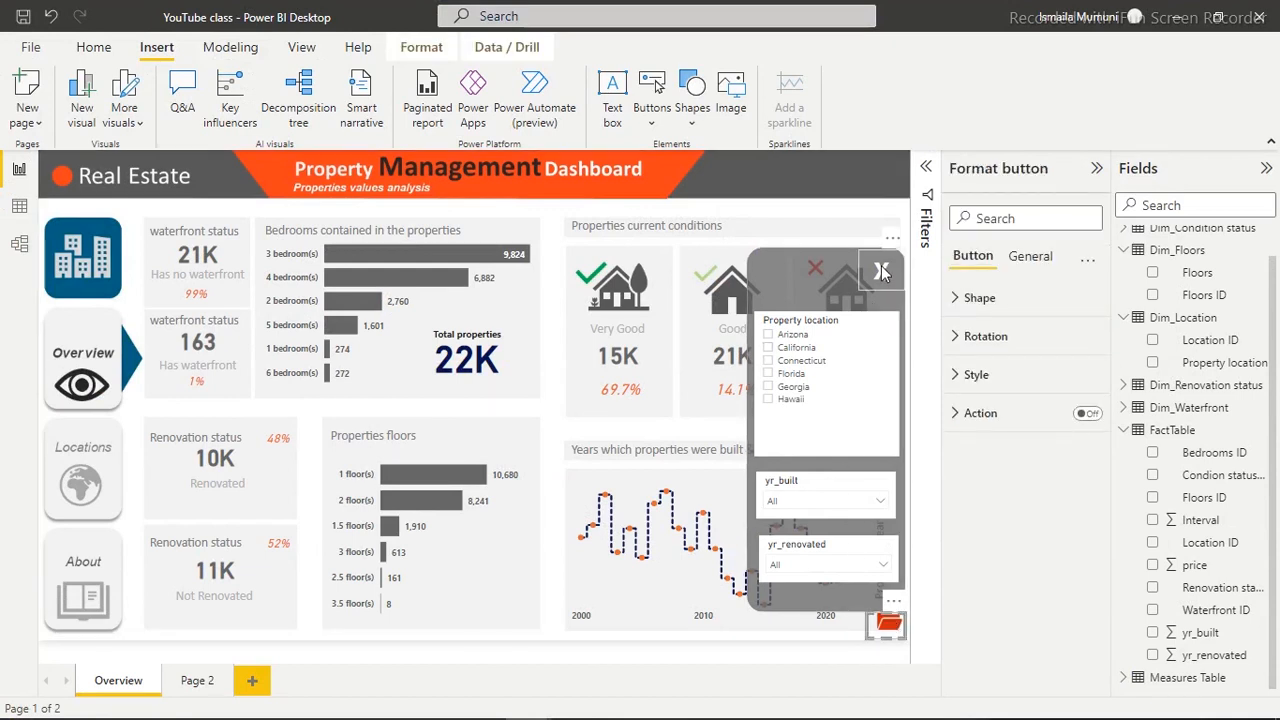
left_click(882, 272)
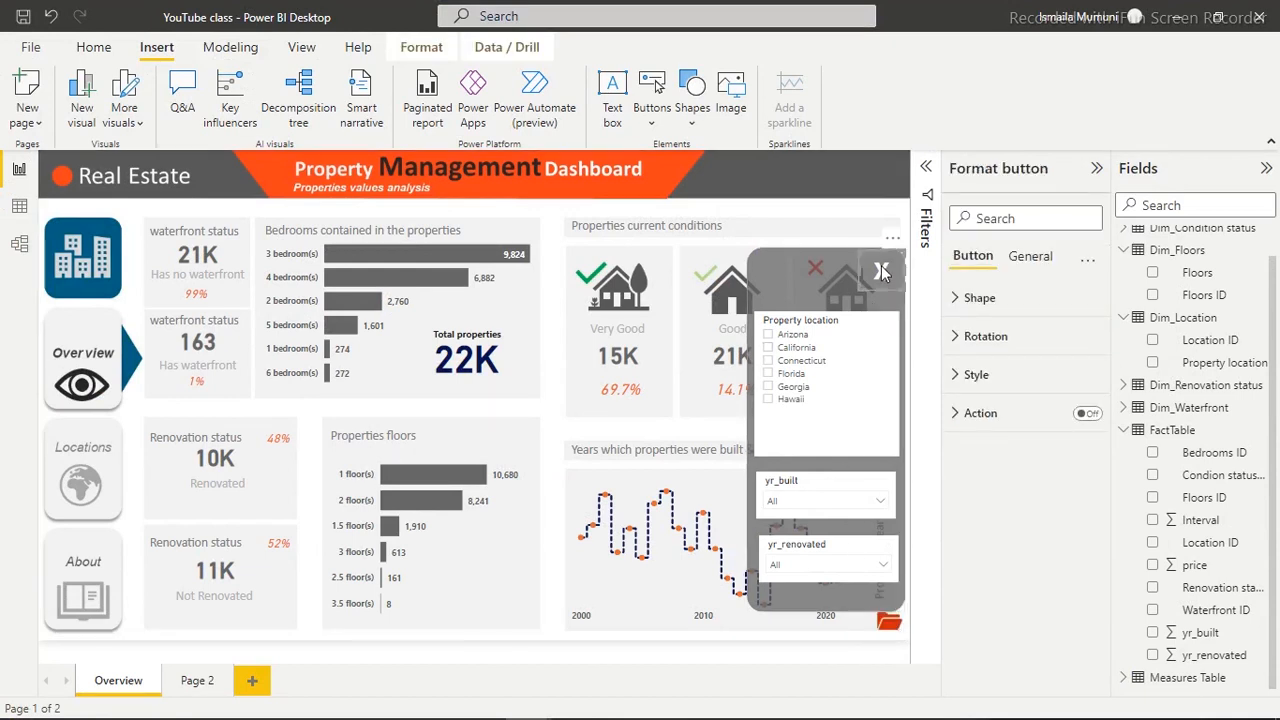
left_click(551, 392)
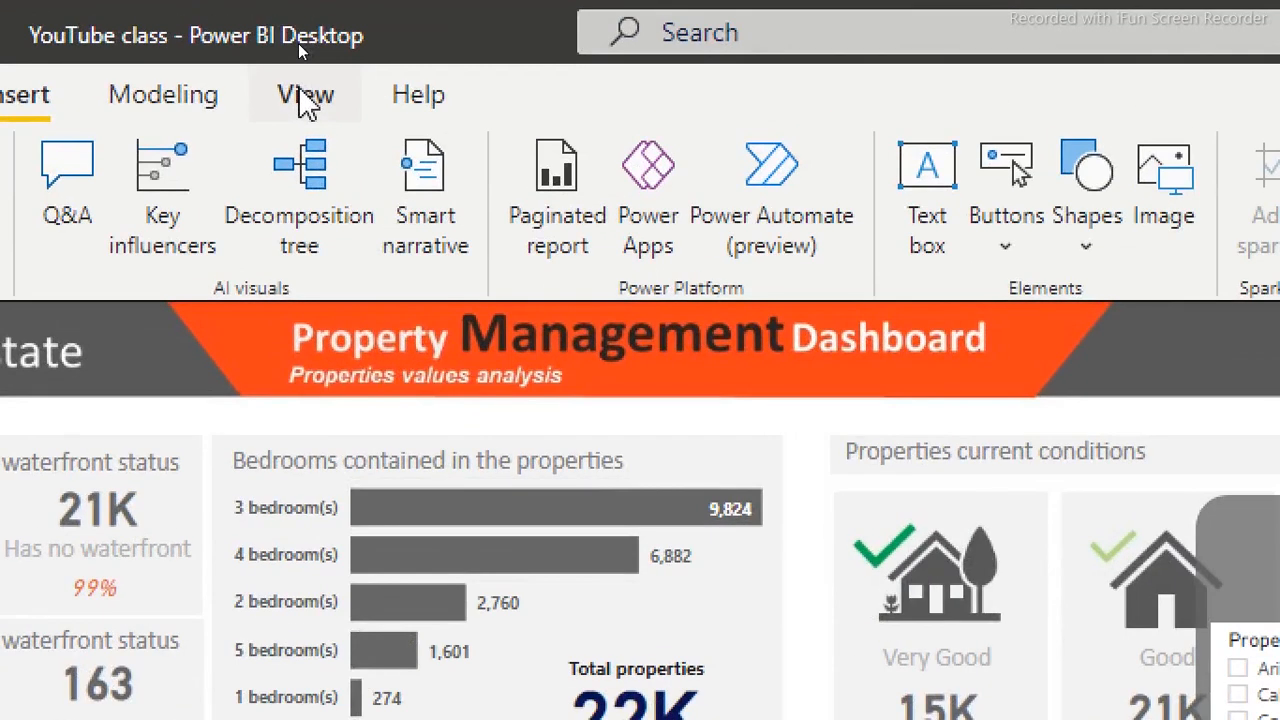
Show the Bookmarks and Selection panes beside the report page
left_click(301, 48)
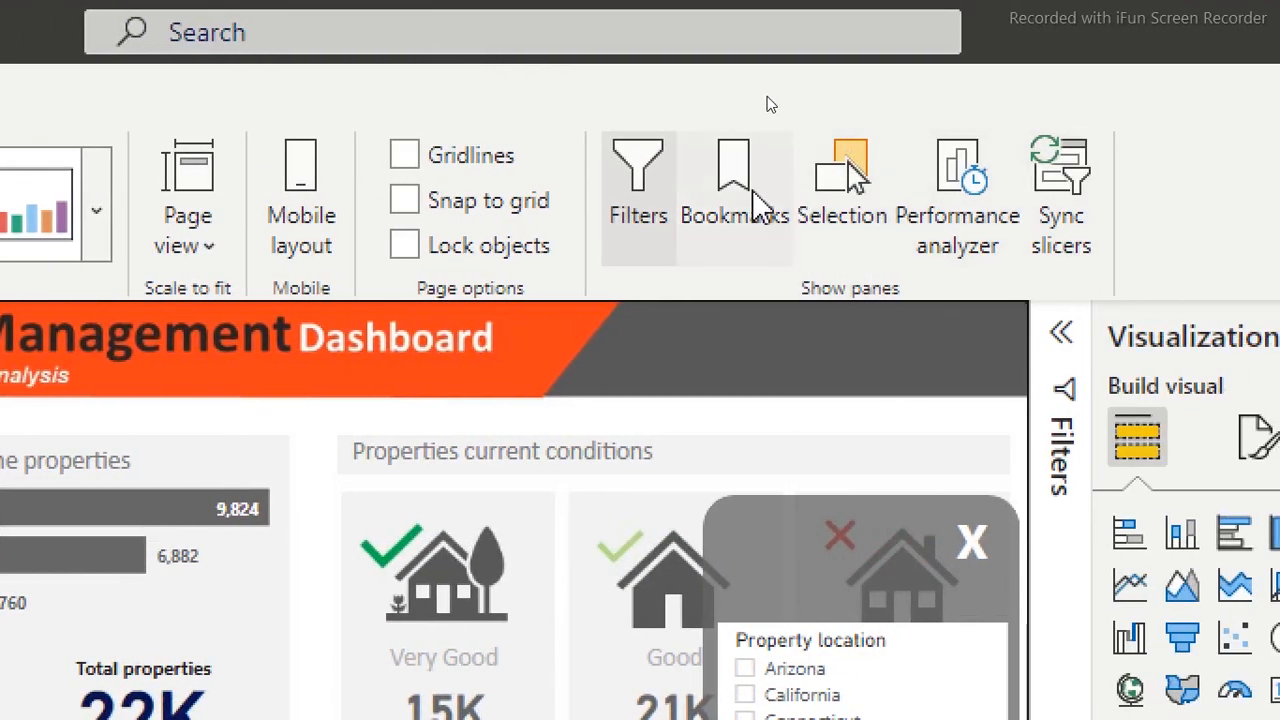
left_click(920, 200)
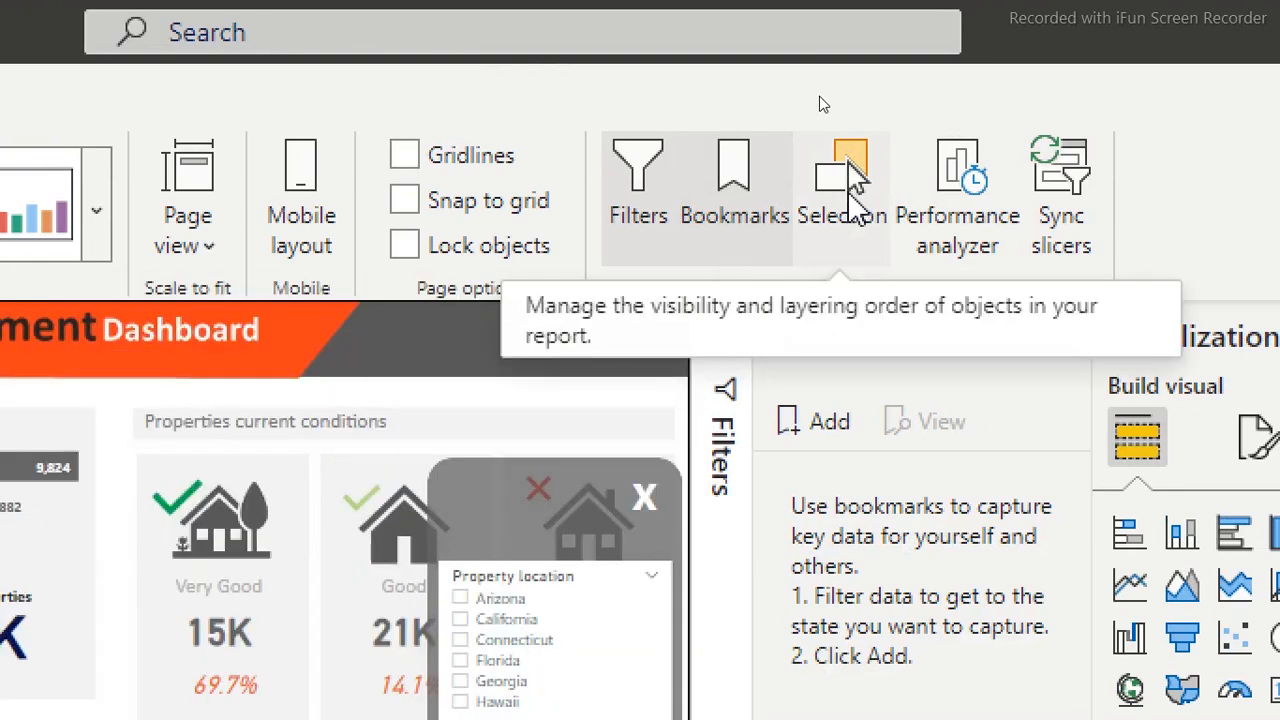
left_click(851, 170)
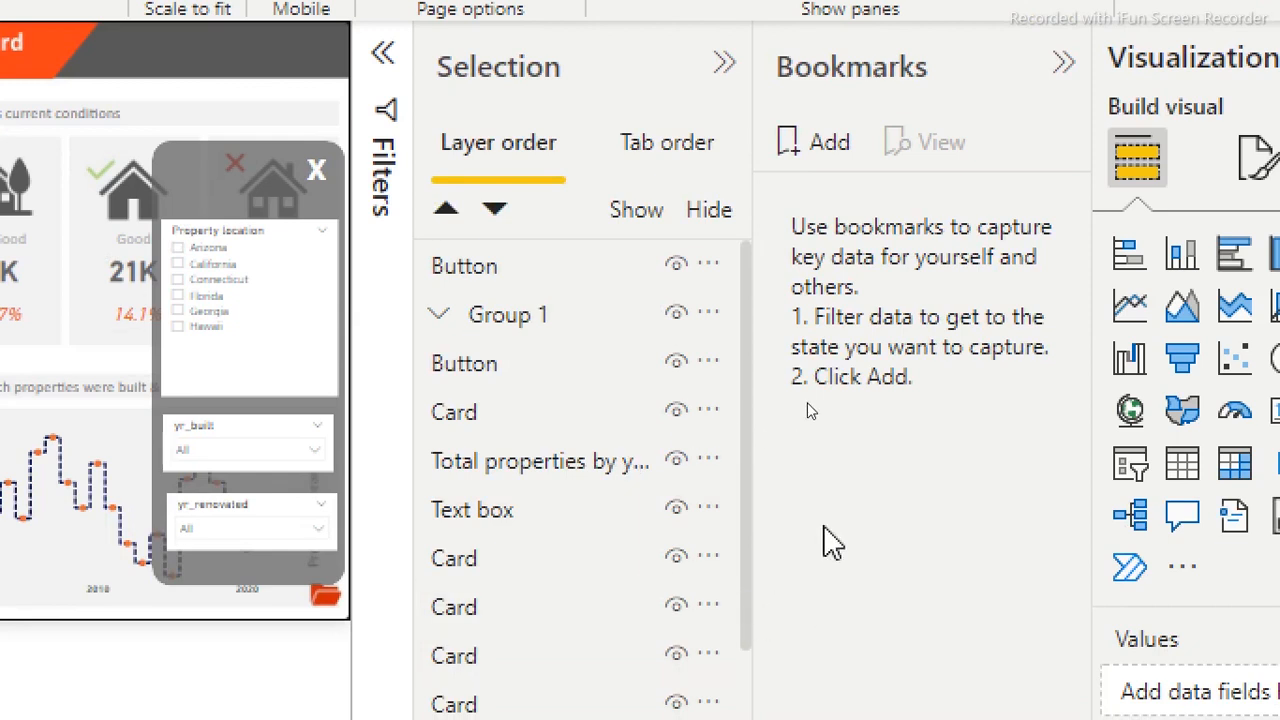
Identify the folder button and Group 1 in the layer order, and try switching Group 1's visibility off and on
left_click(640, 274)
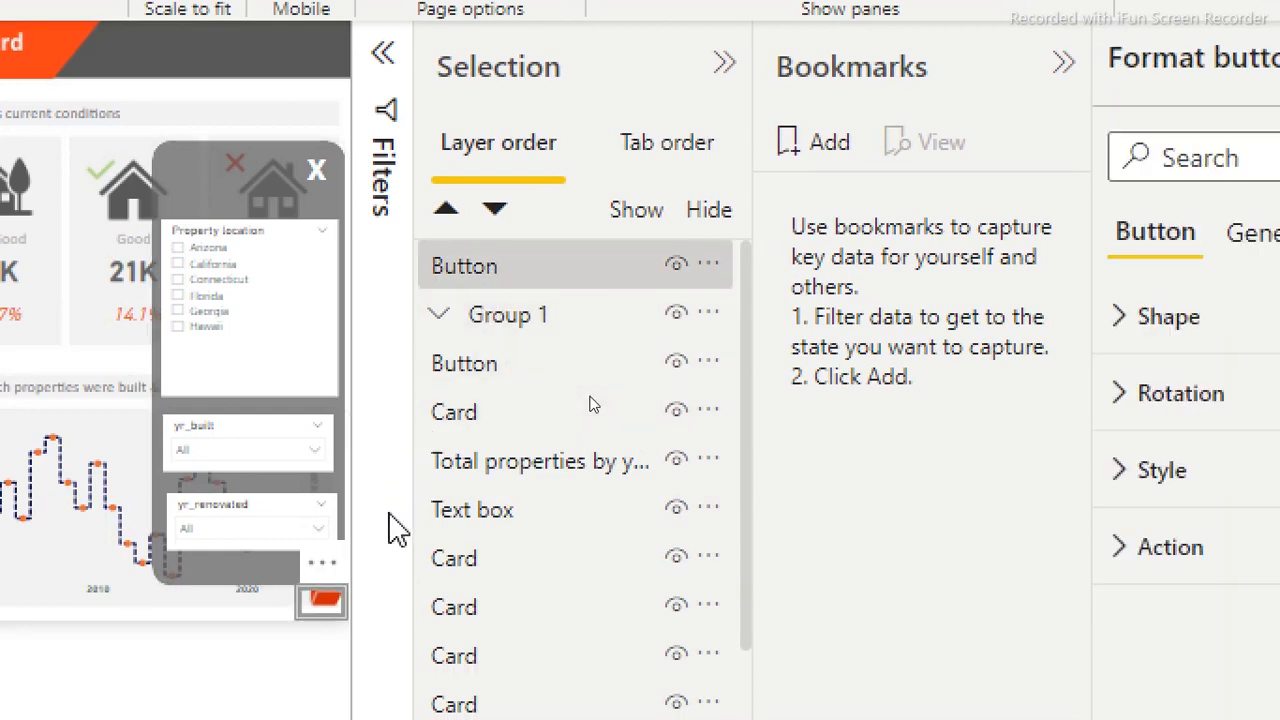
left_click(505, 322)
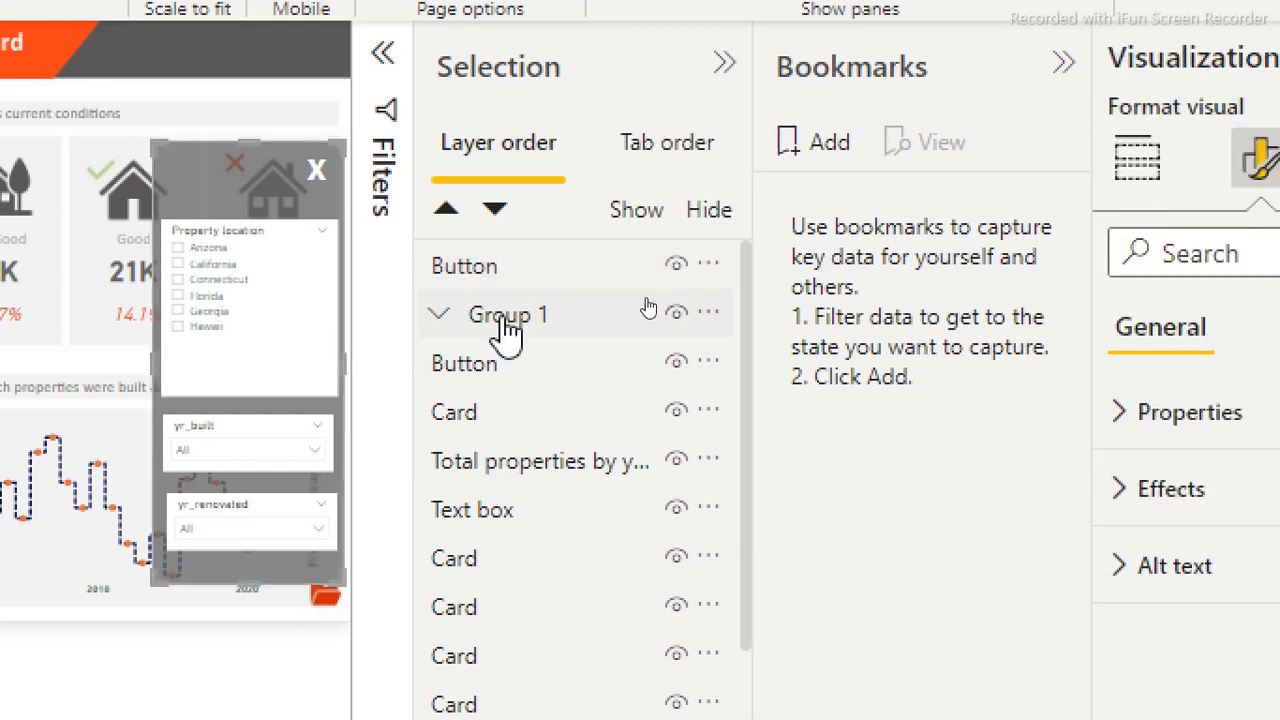
left_click(676, 313)
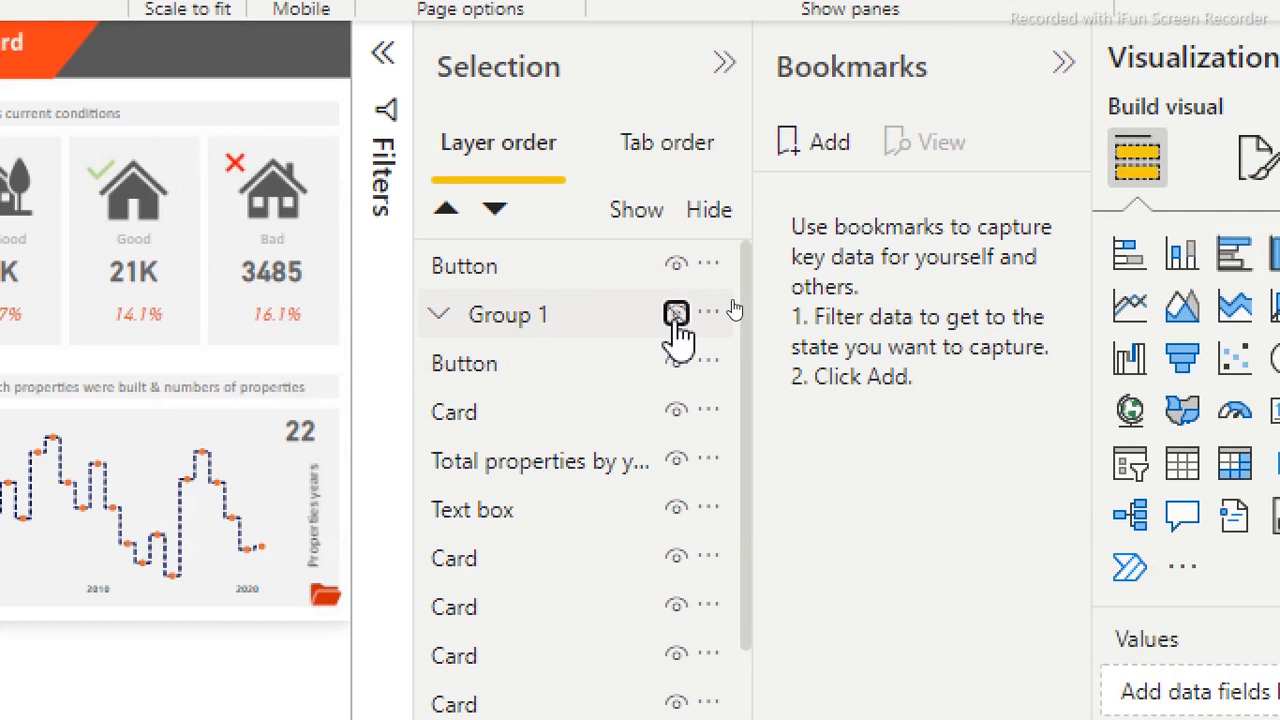
left_click(676, 314)
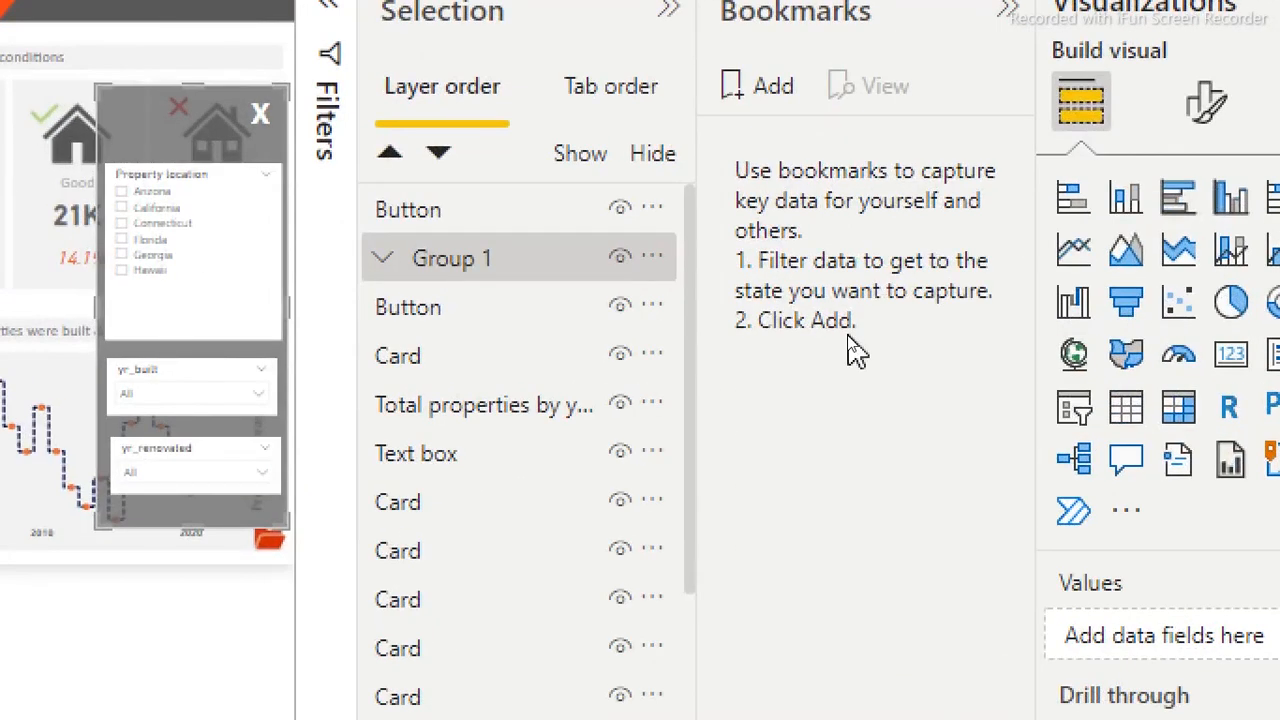
Hide Group 1 and add a bookmark of that state named Hide
left_click(620, 260)
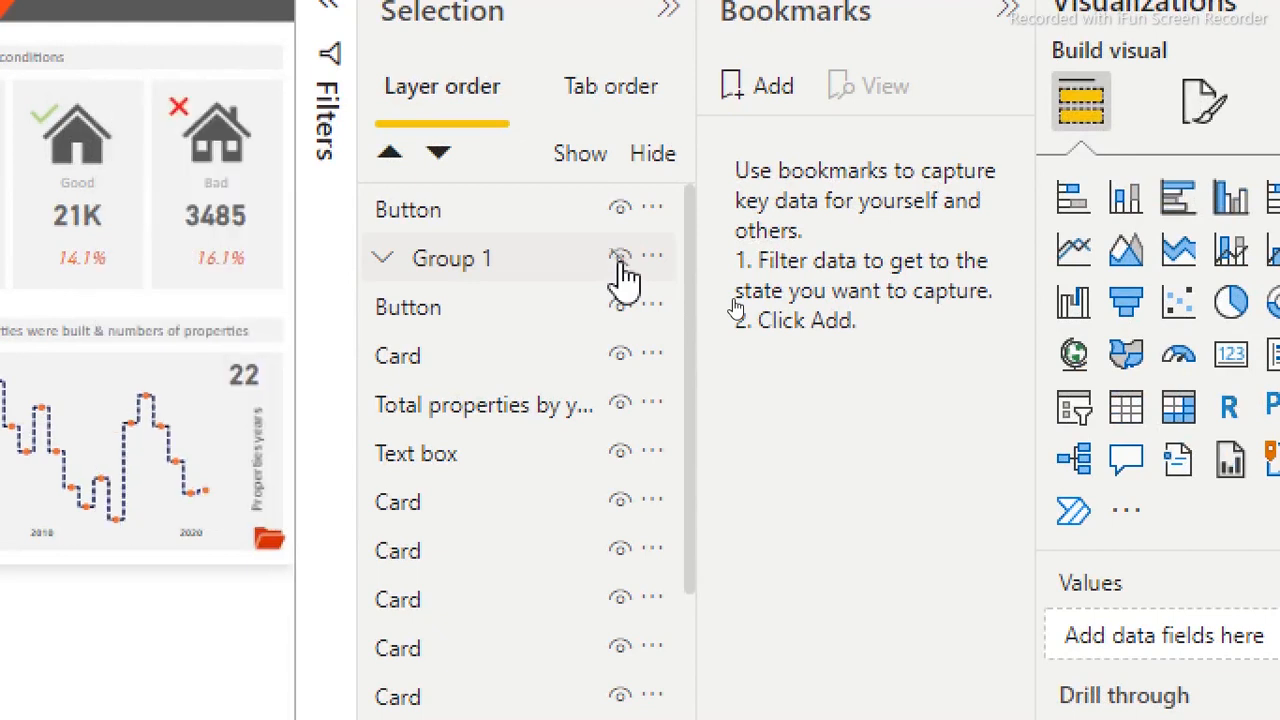
left_click(775, 100)
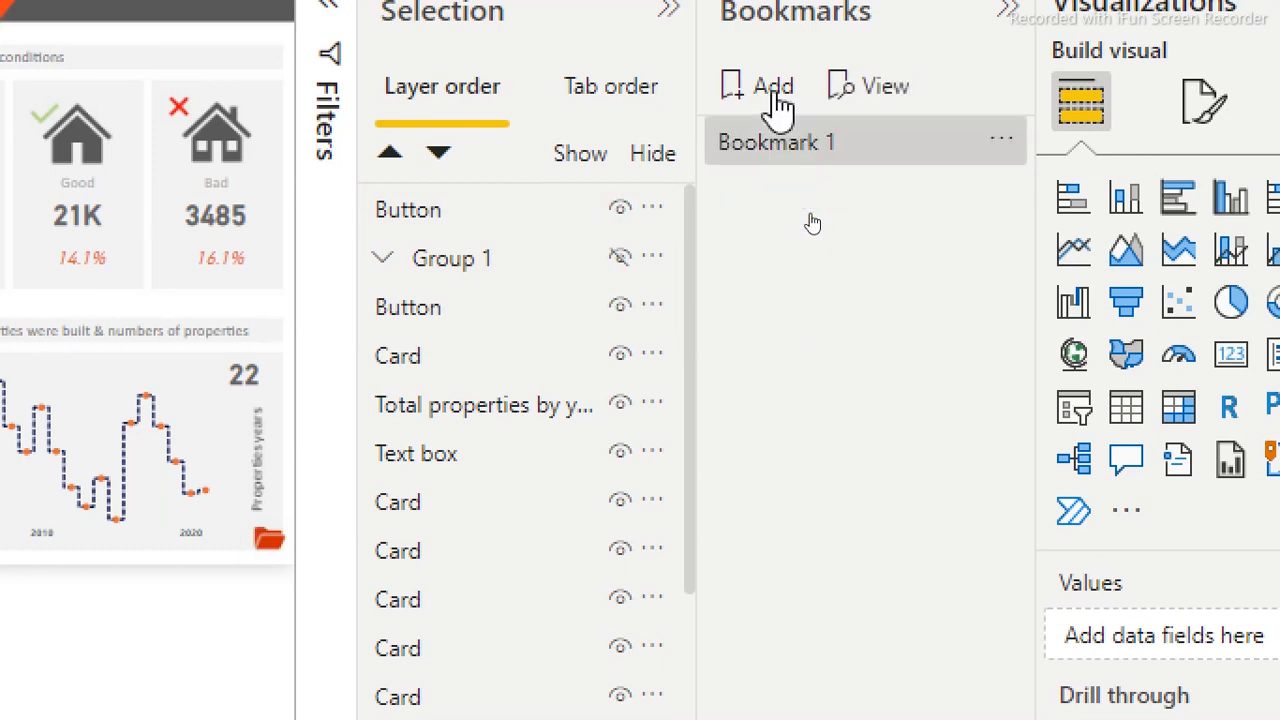
double_click(778, 142)
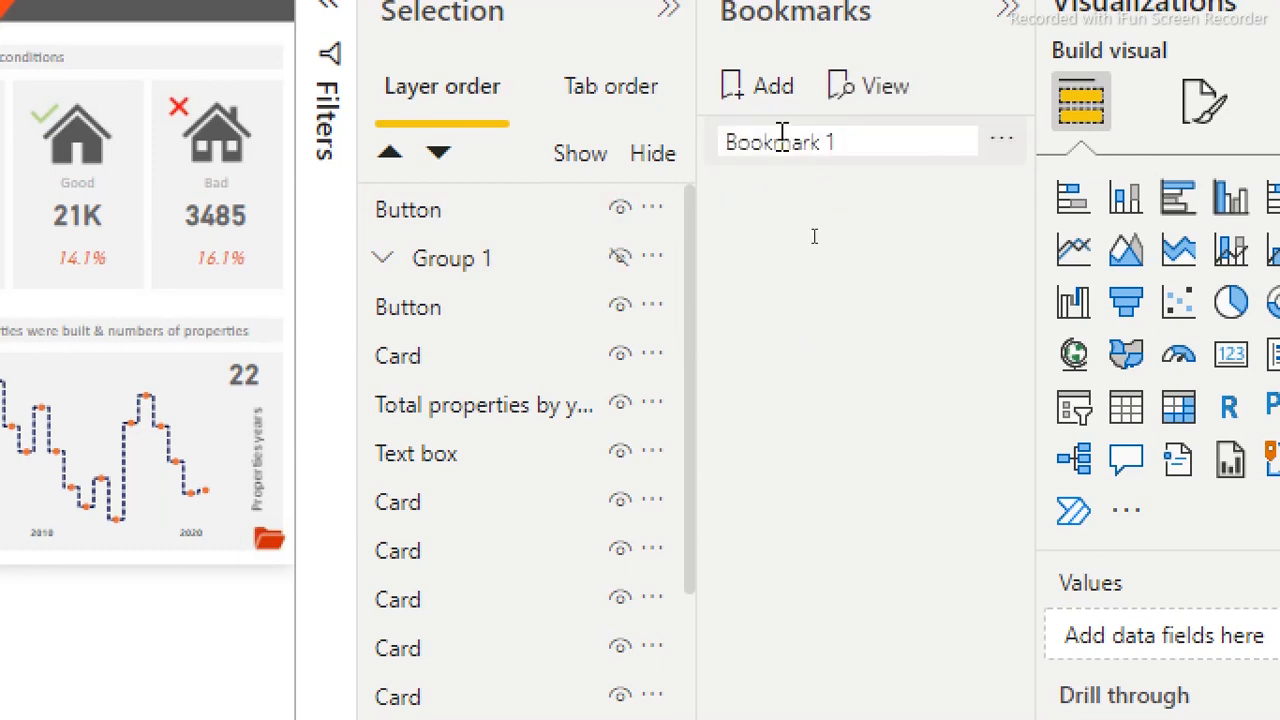
type("Hide")
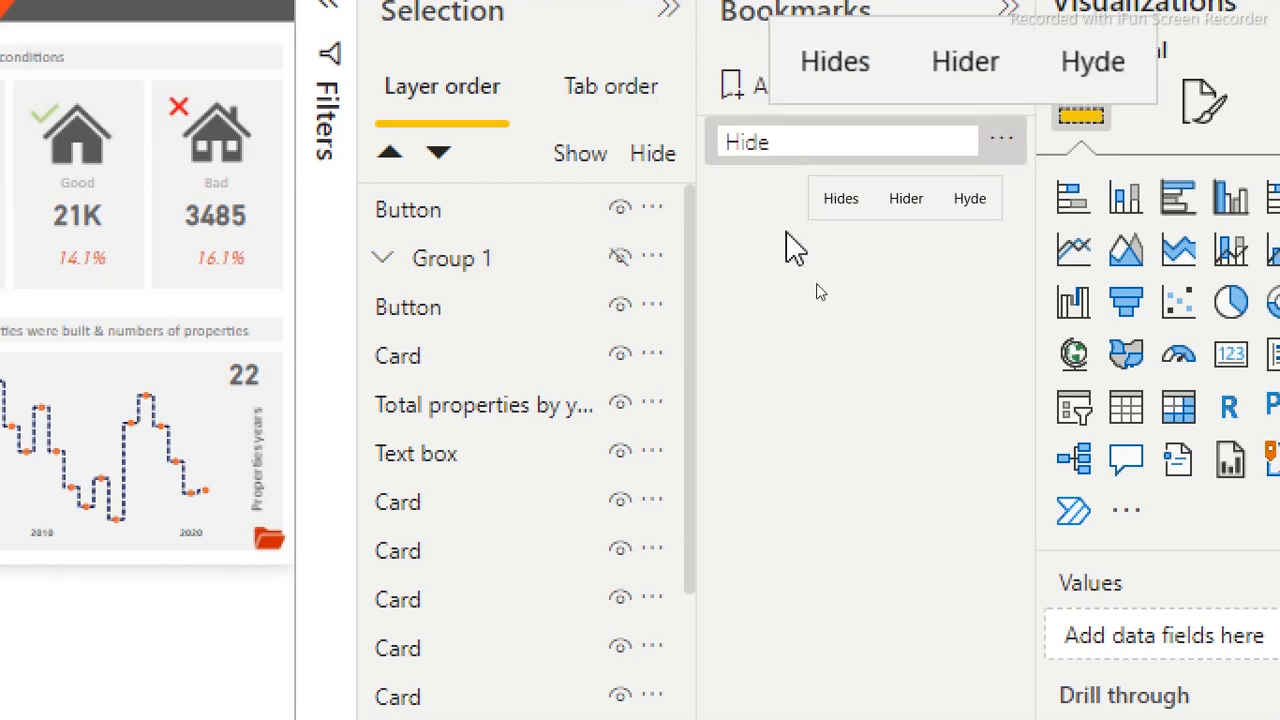
With Group 1 selected, exclude Data and Current page from the Hide bookmark, apply it to Selected visuals only, and update it
key("Return")
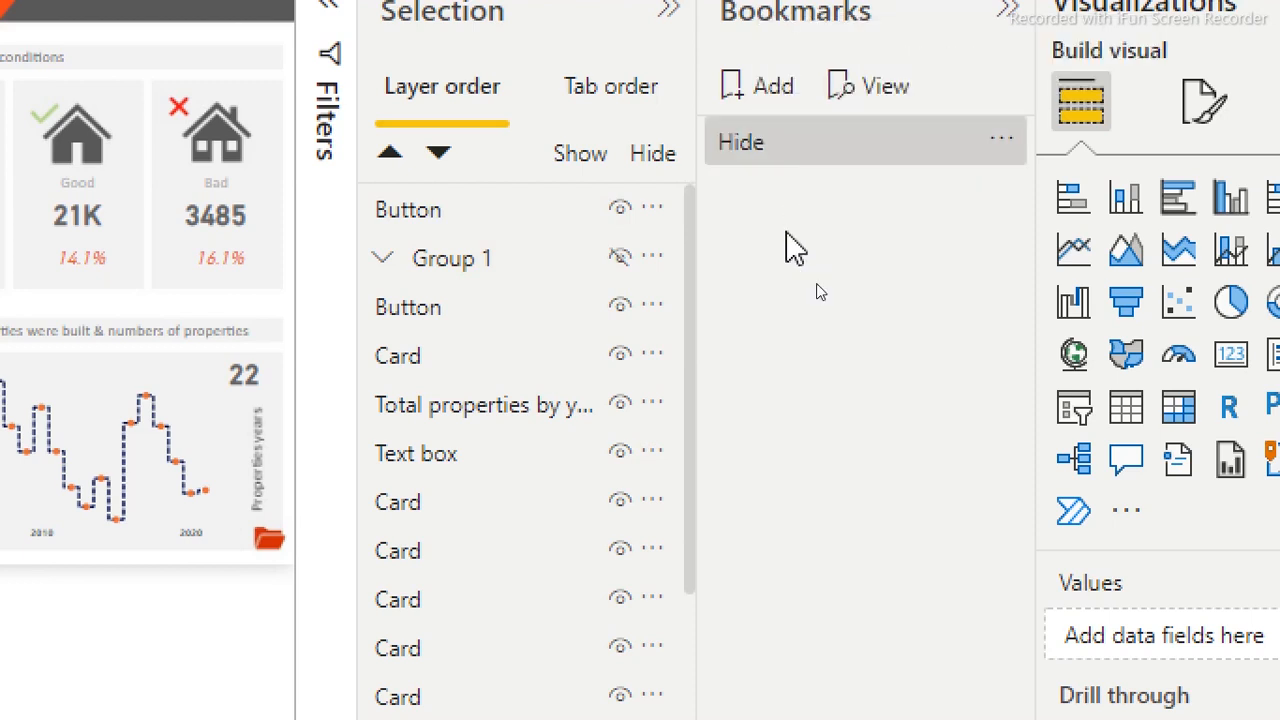
left_click(568, 265)
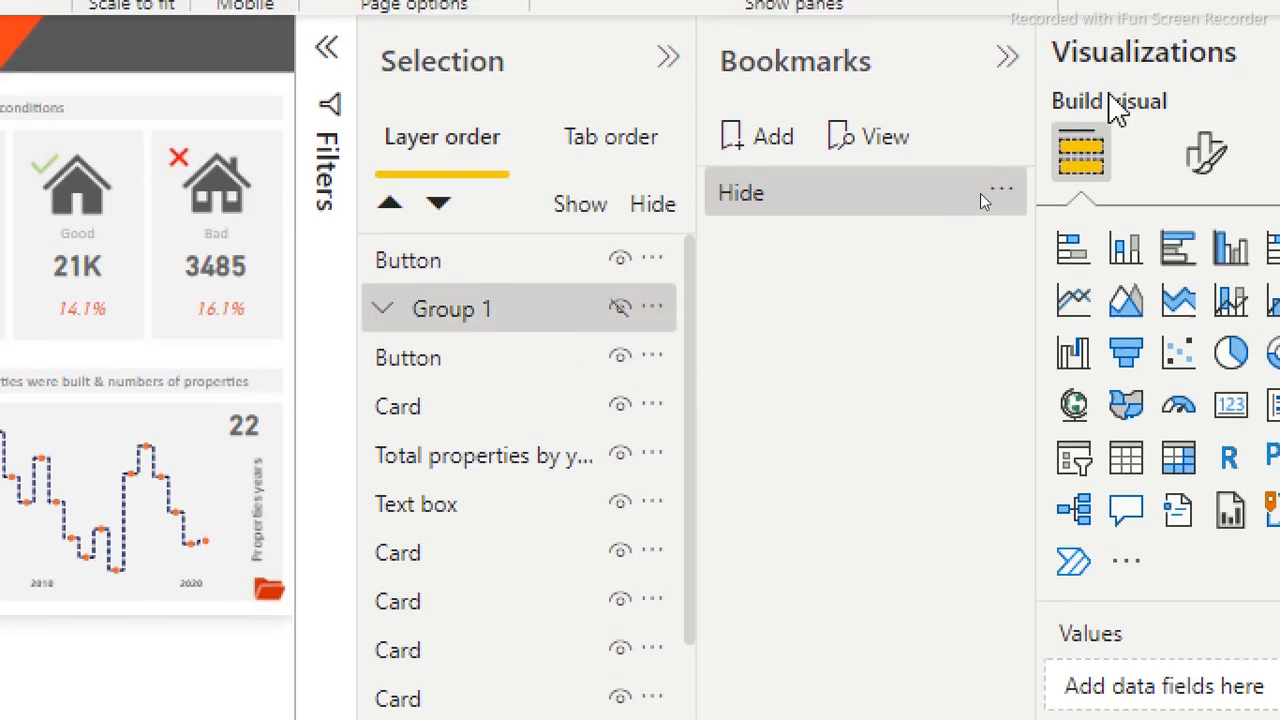
left_click(1001, 193)
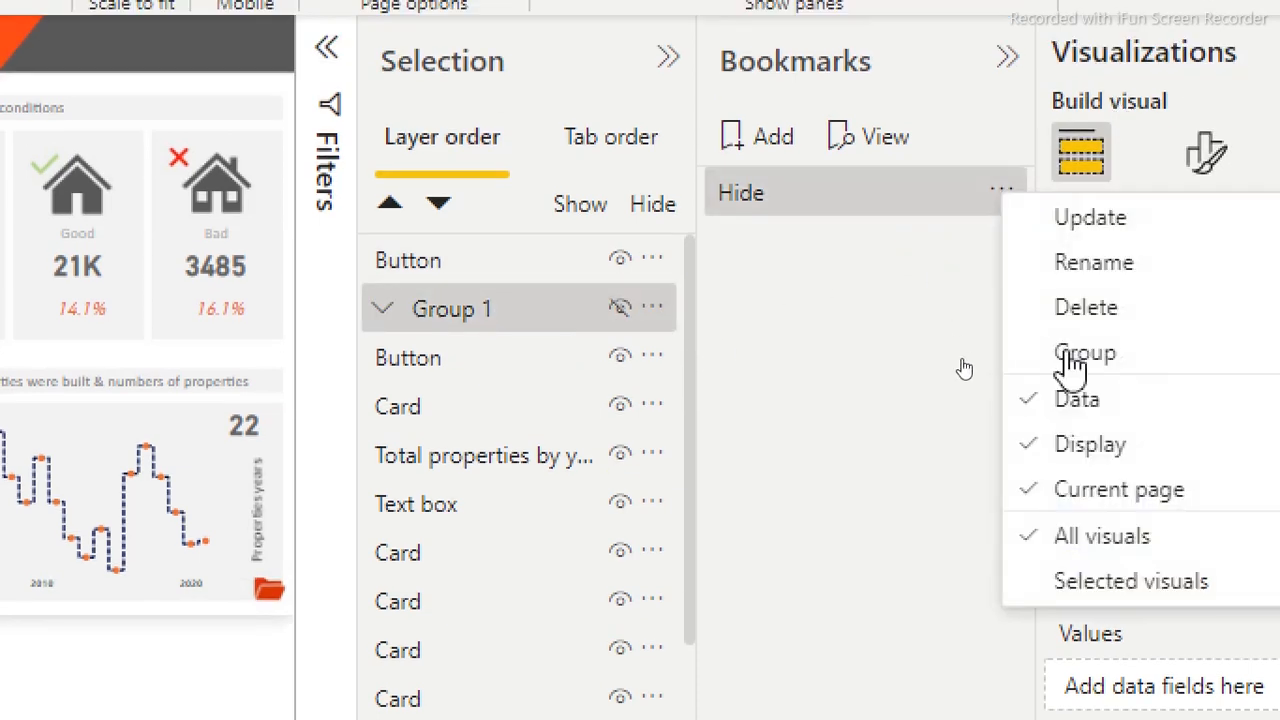
left_click(1080, 400)
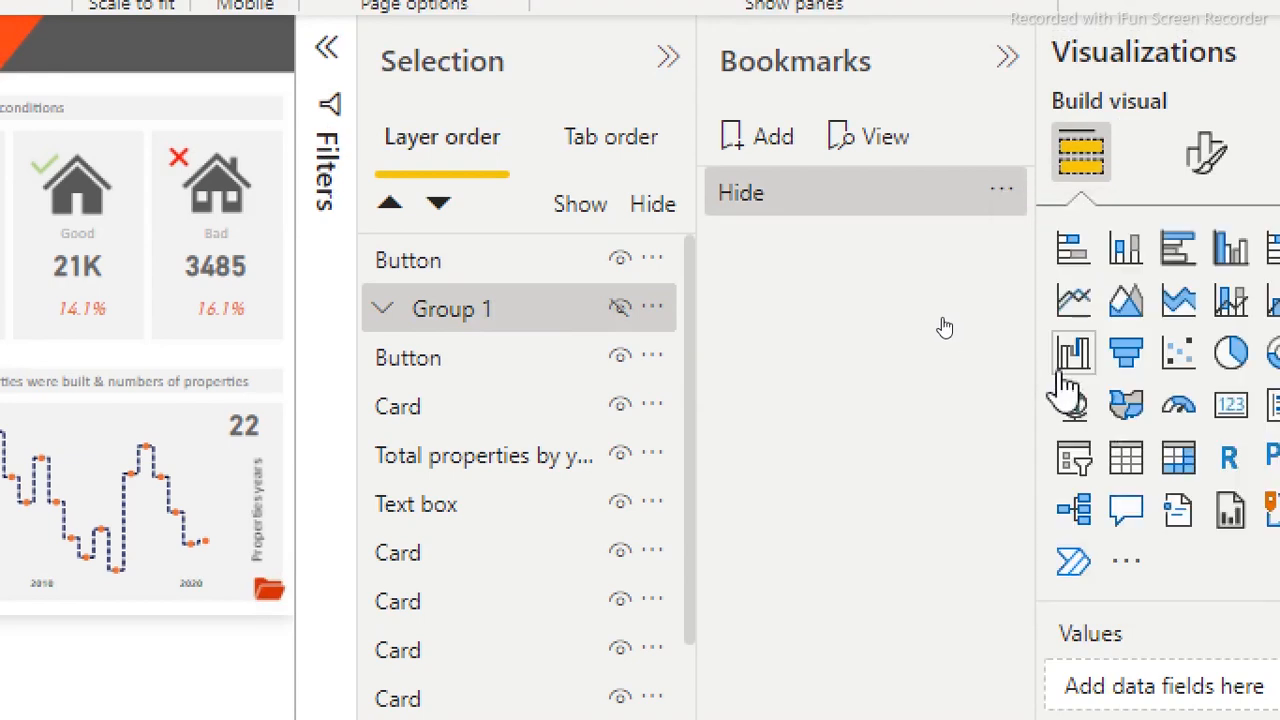
left_click(1001, 195)
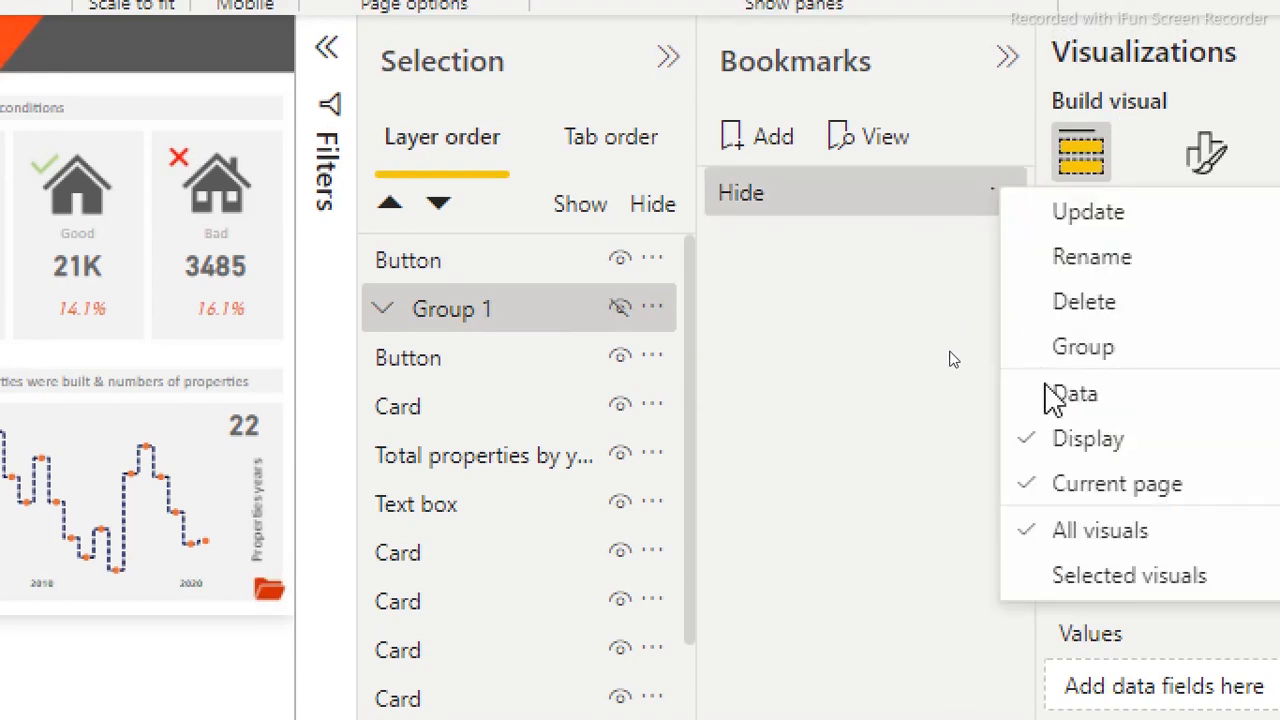
left_click(1088, 488)
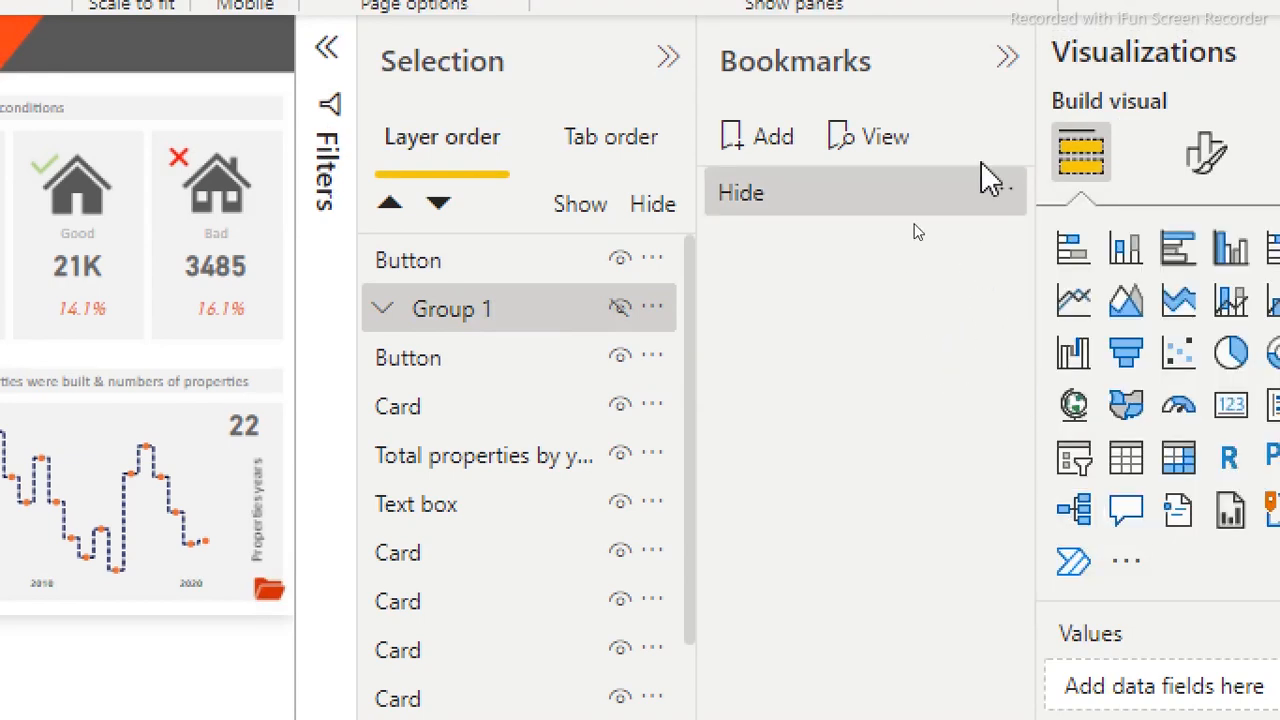
left_click(1001, 195)
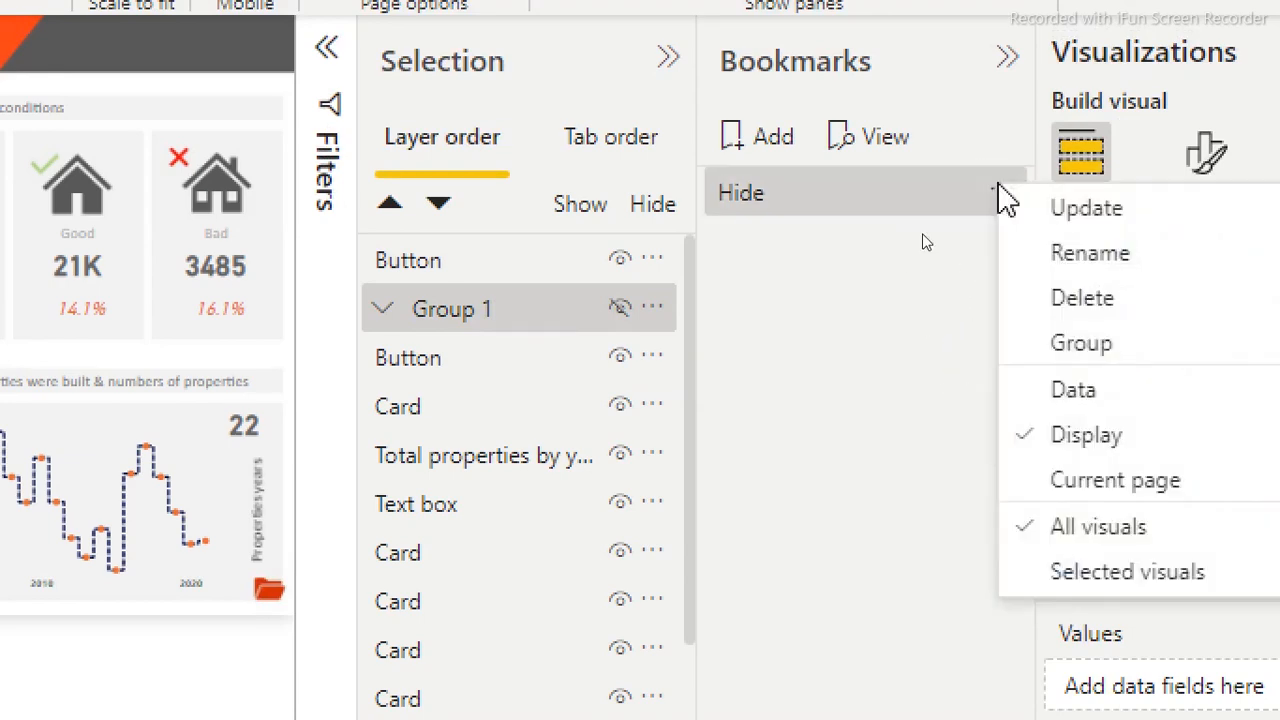
left_click(1086, 528)
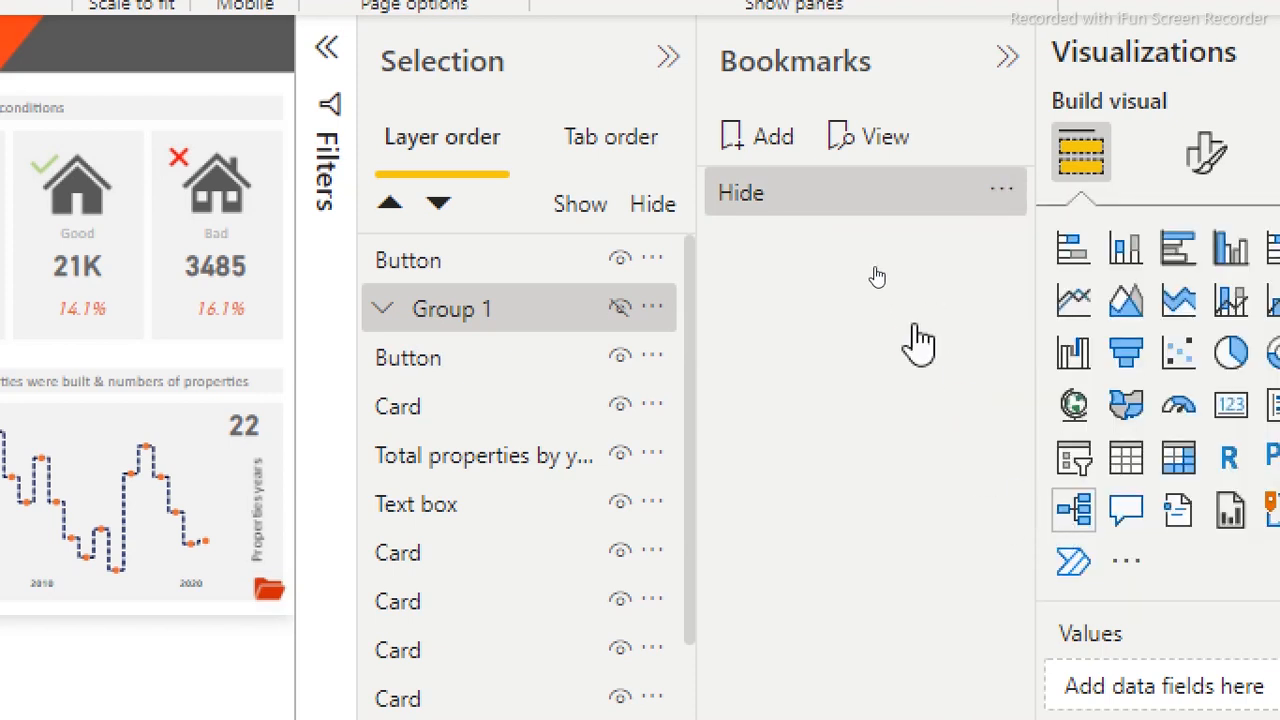
left_click(1001, 195)
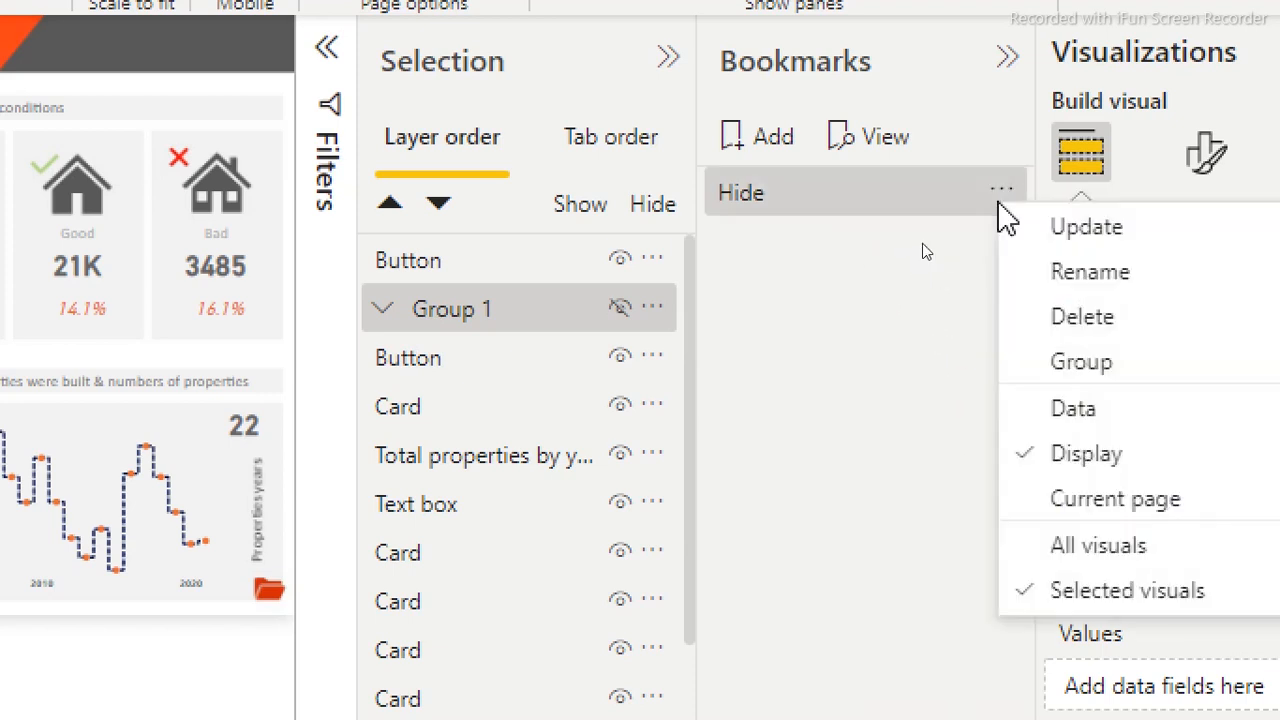
left_click(1066, 238)
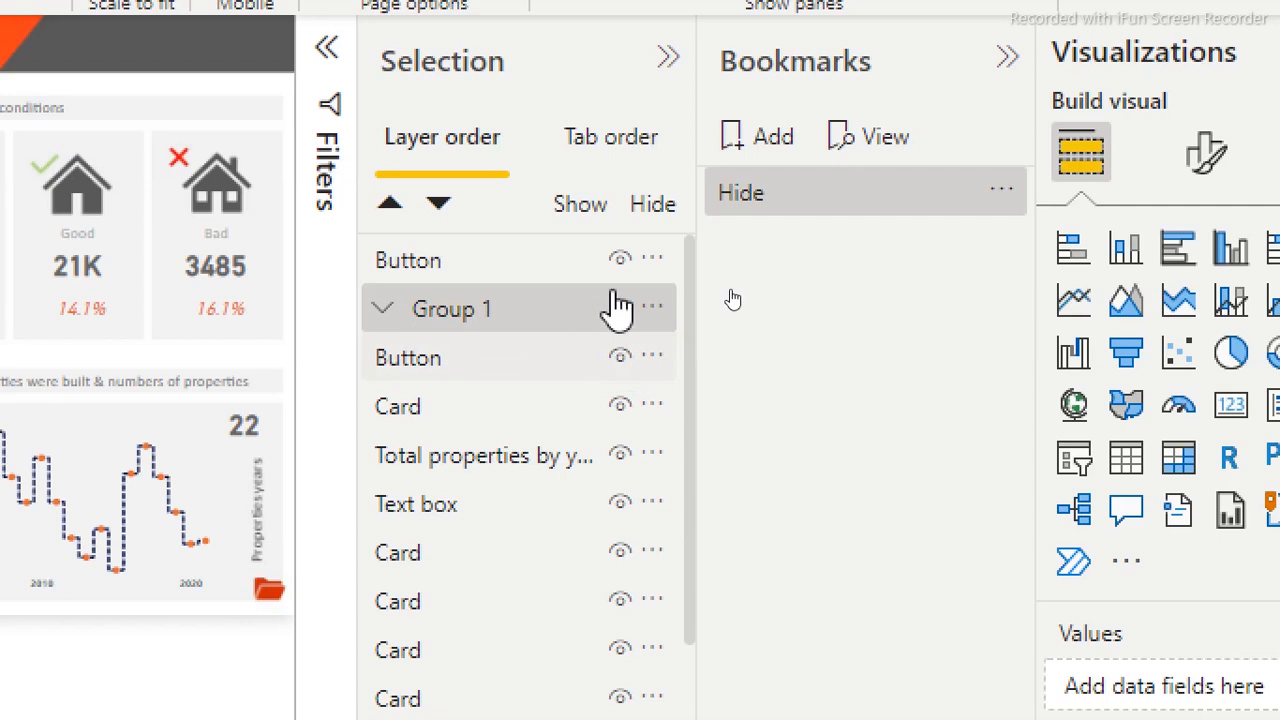
Make Group 1 visible again and, with it selected, add a bookmark of that state named Show
left_click(615, 345)
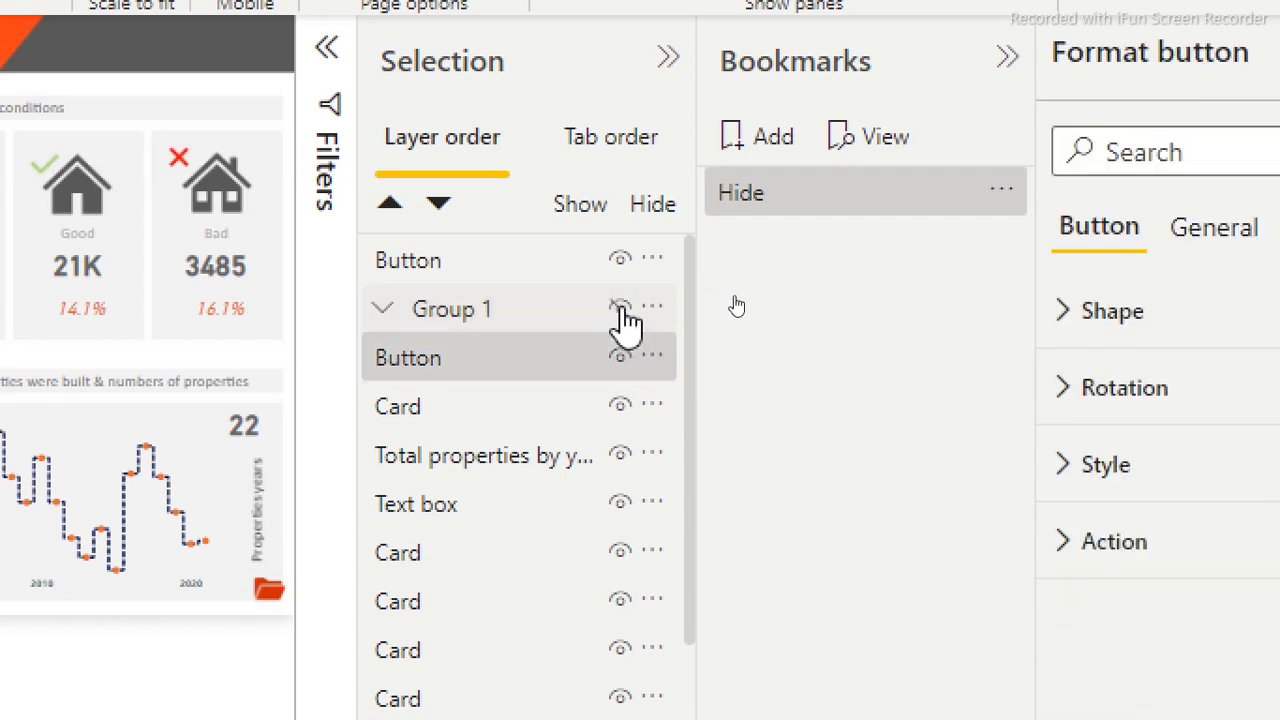
left_click(621, 309)
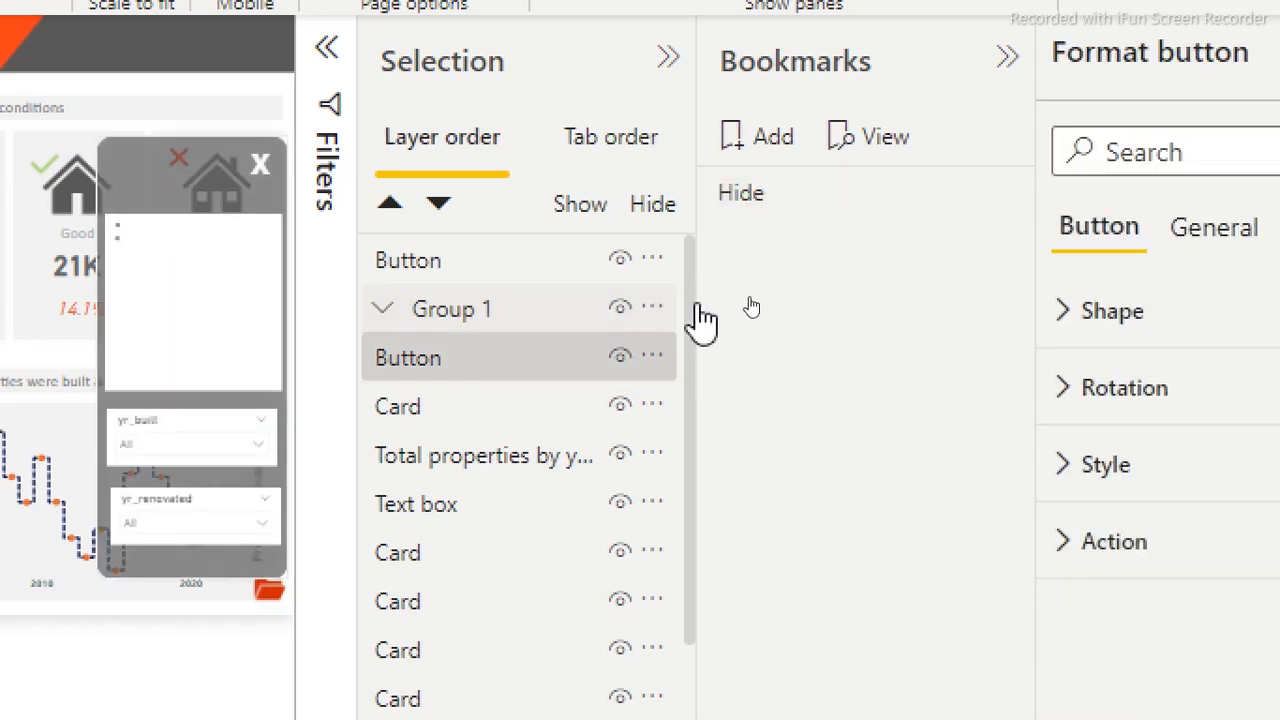
left_click(581, 326)
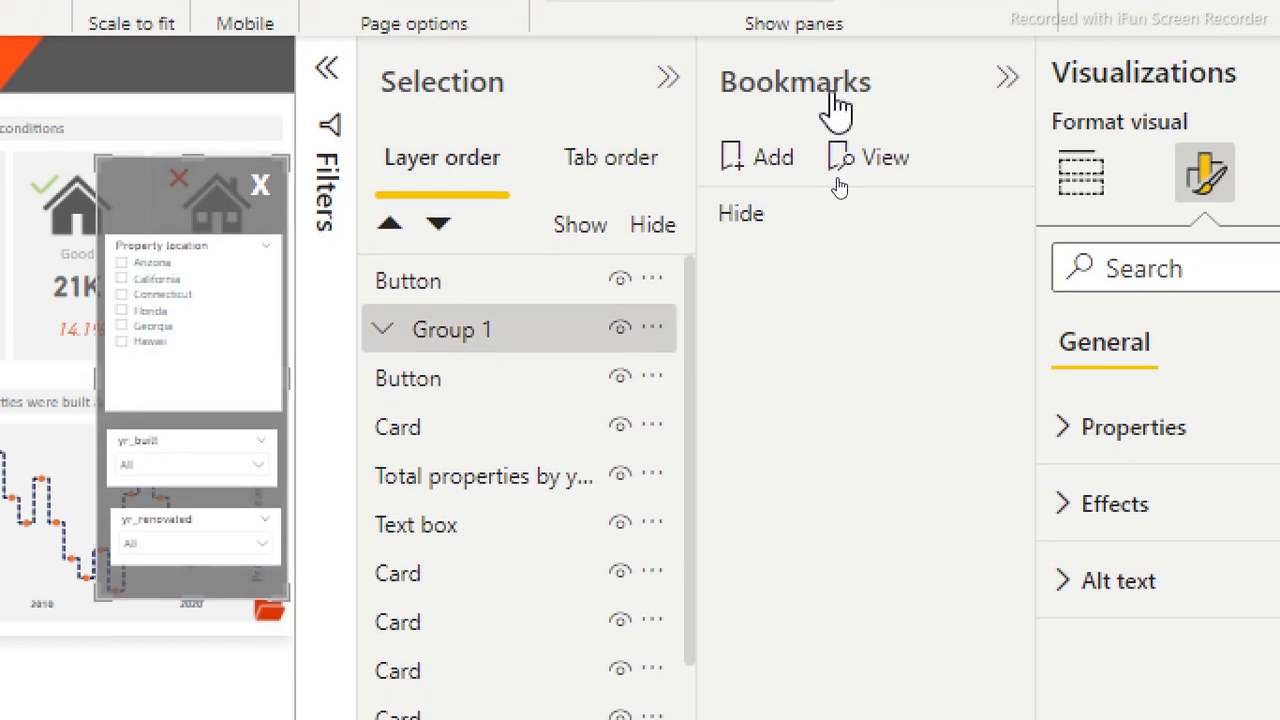
left_click(778, 158)
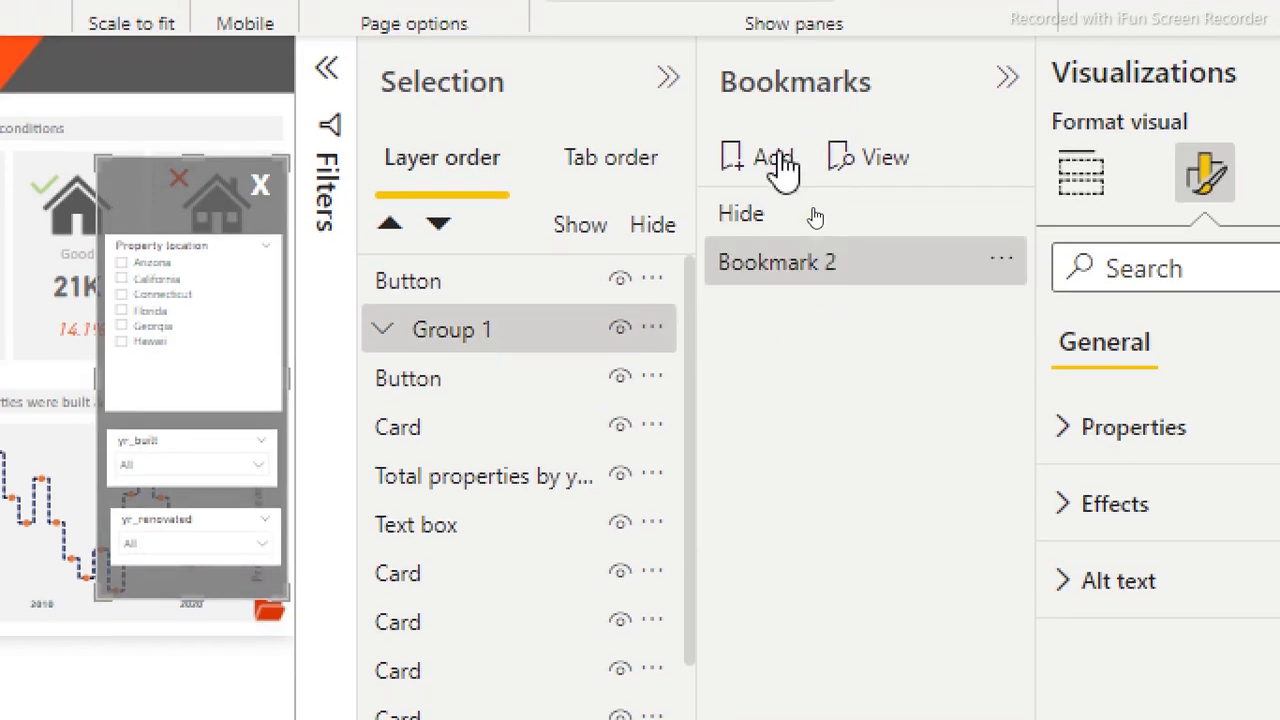
double_click(782, 262)
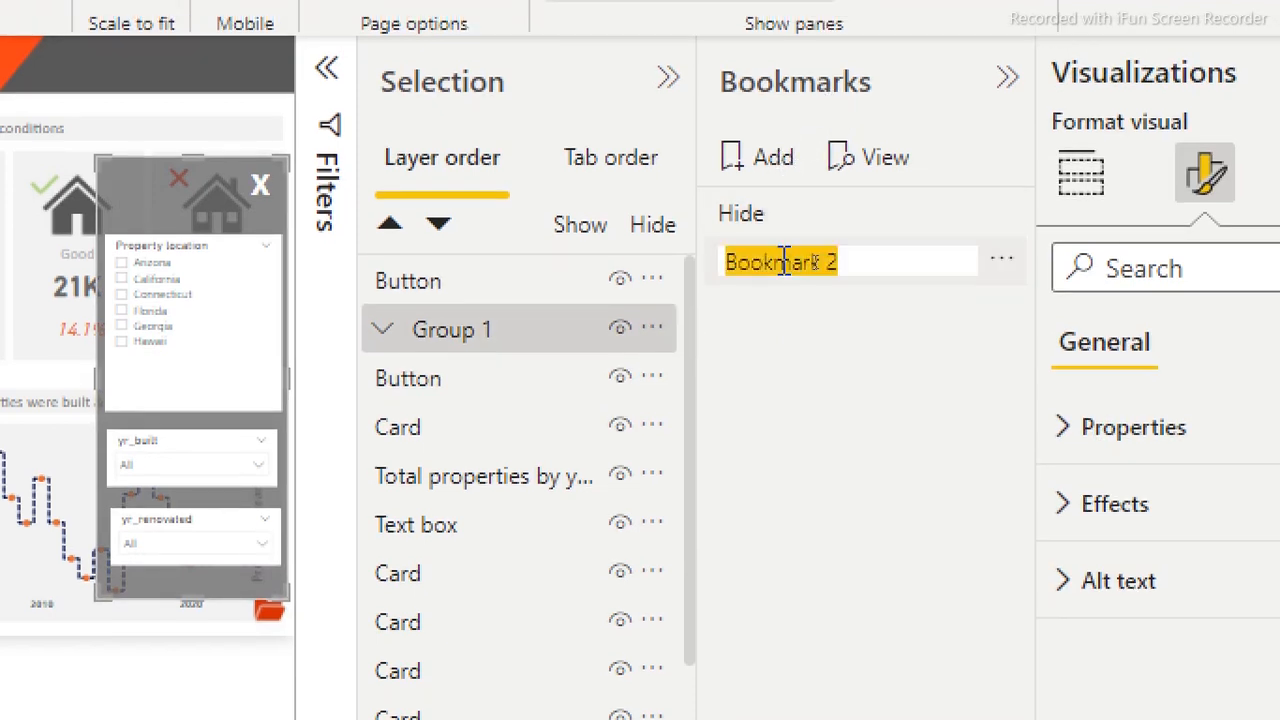
type("Show")
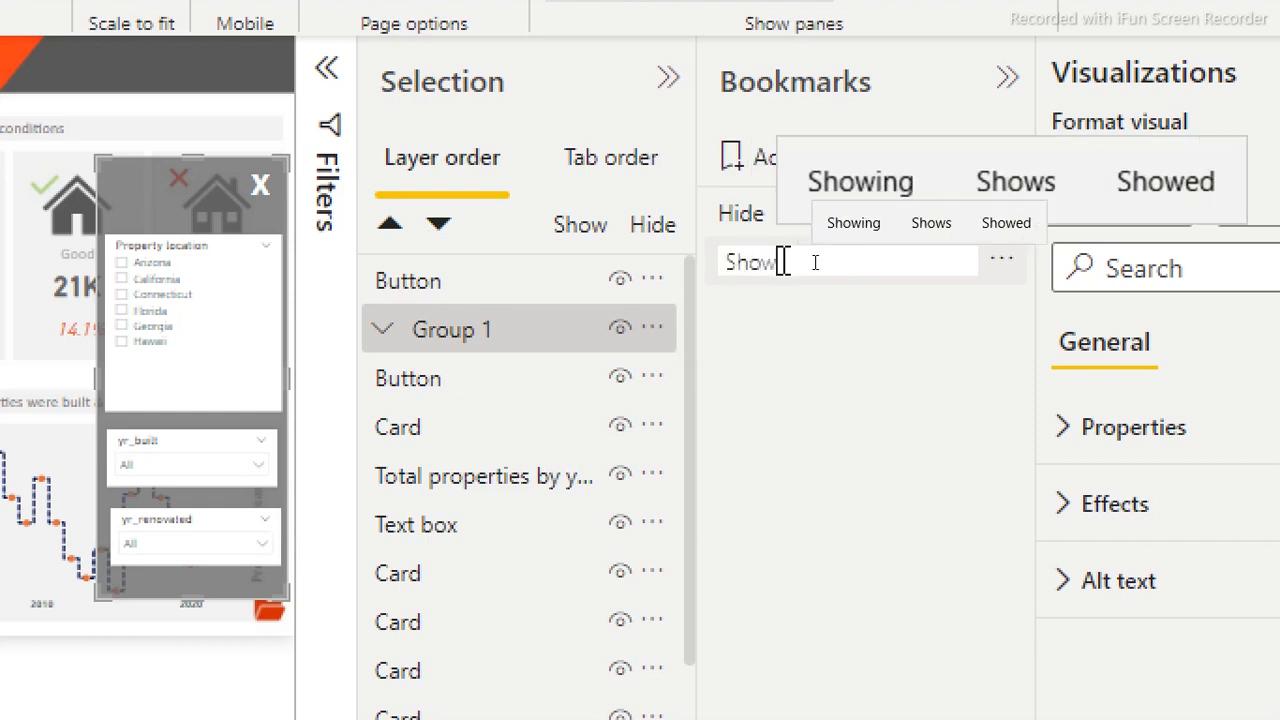
key("Return")
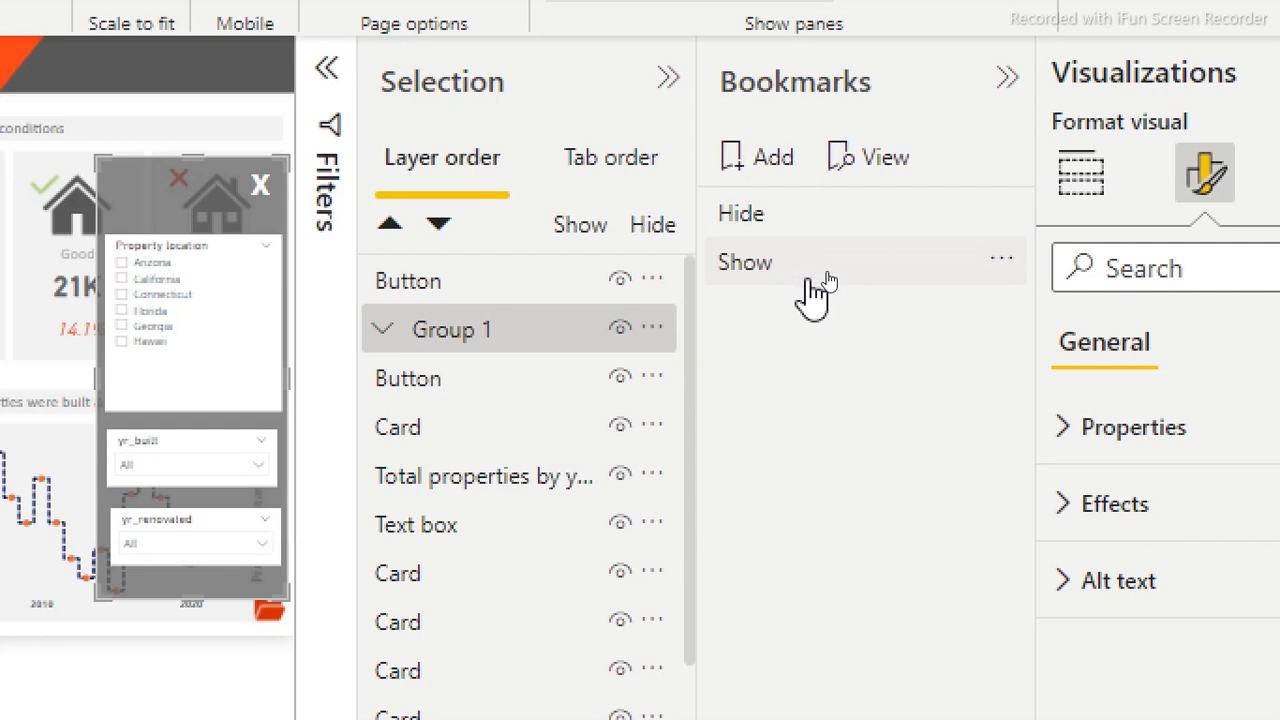
Exclude Data and Current page from the Show bookmark, apply it to Selected visuals only, and update it
left_click(996, 262)
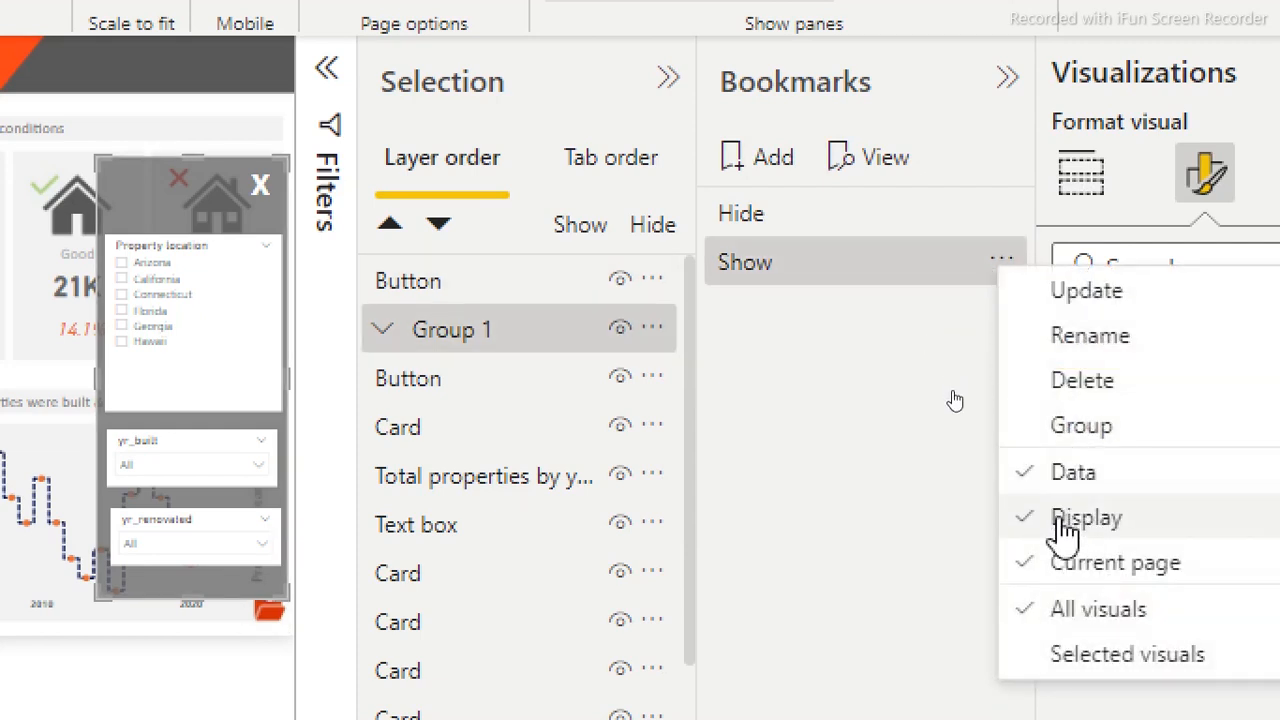
left_click(1072, 474)
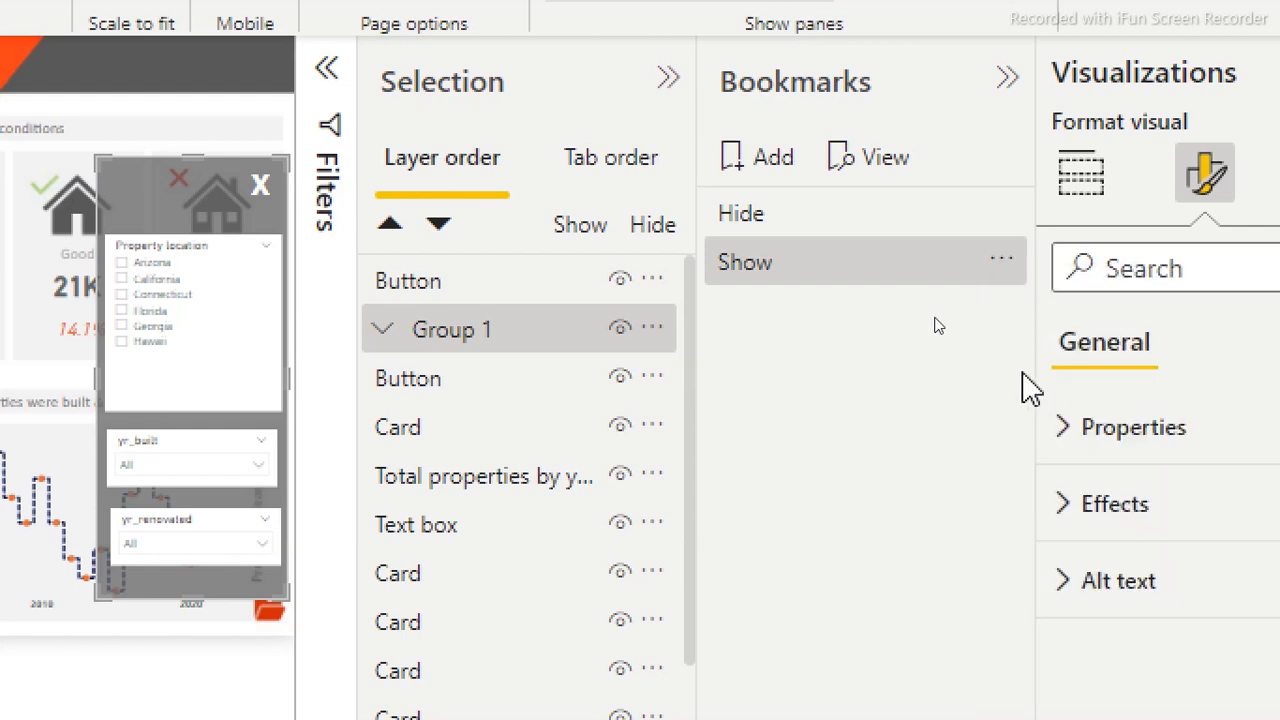
left_click(1001, 261)
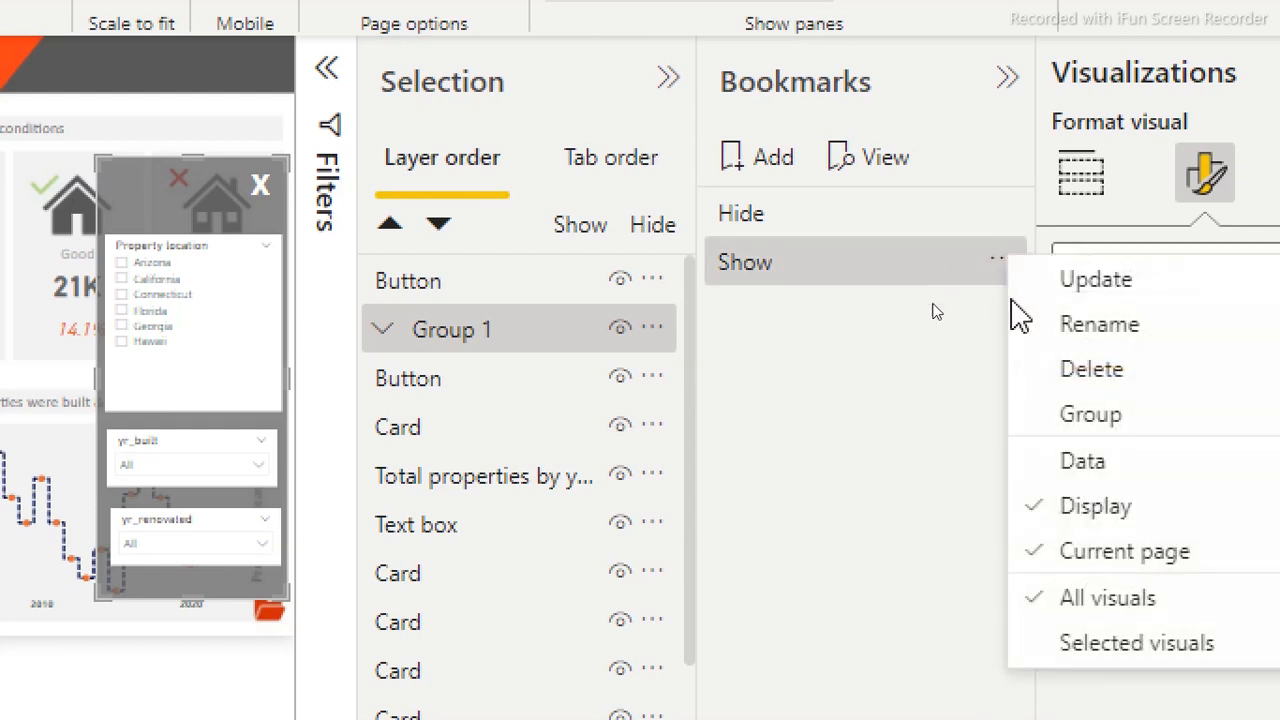
left_click(1072, 556)
left_click(1001, 261)
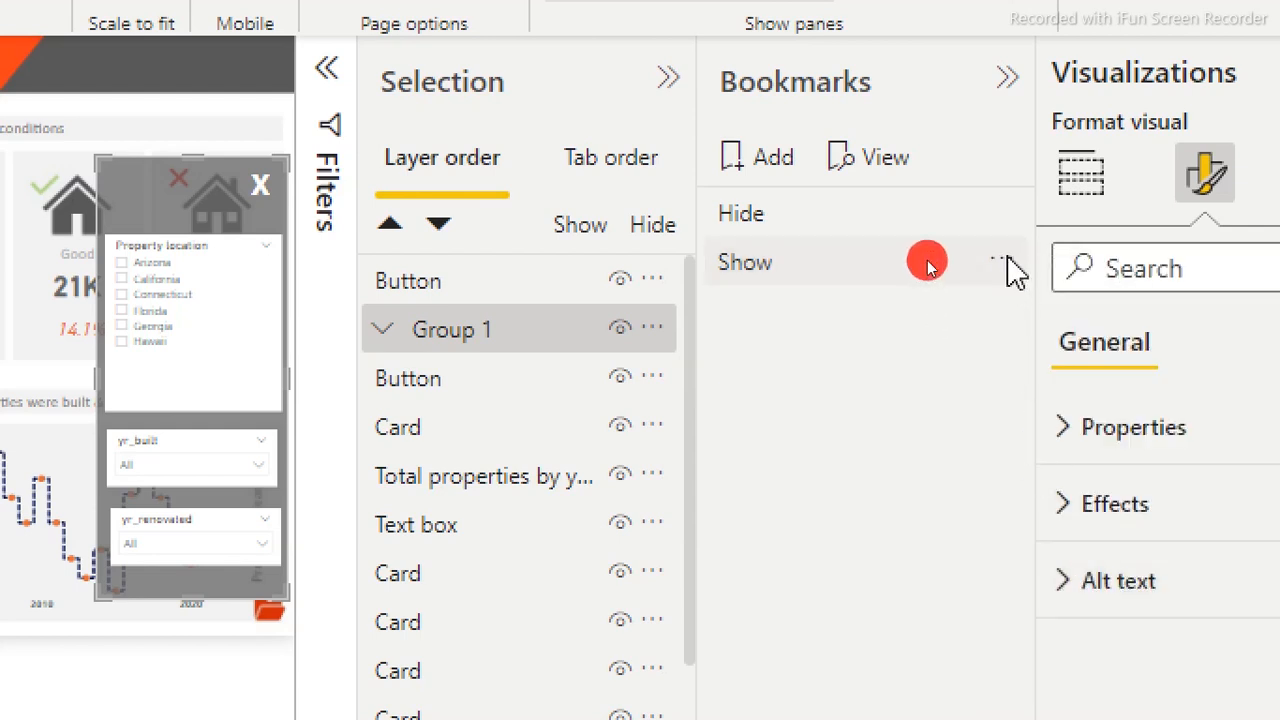
left_click(973, 441)
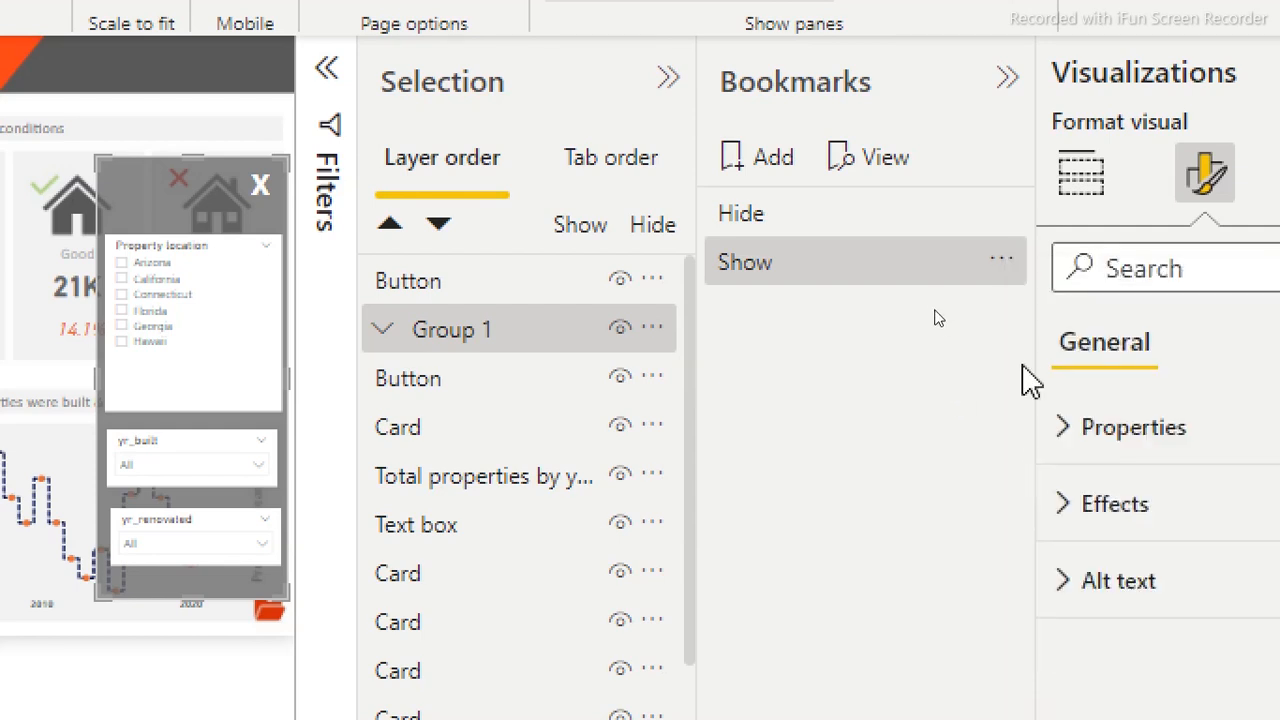
left_click(1003, 262)
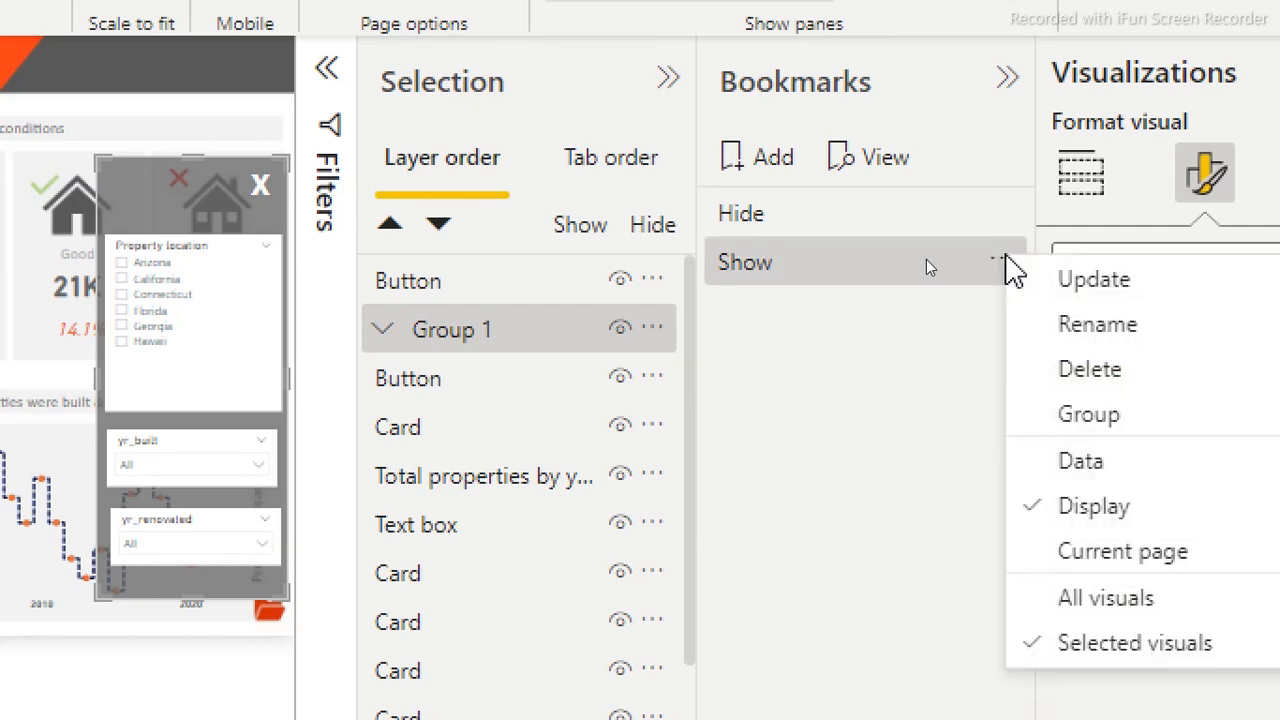
left_click(1072, 280)
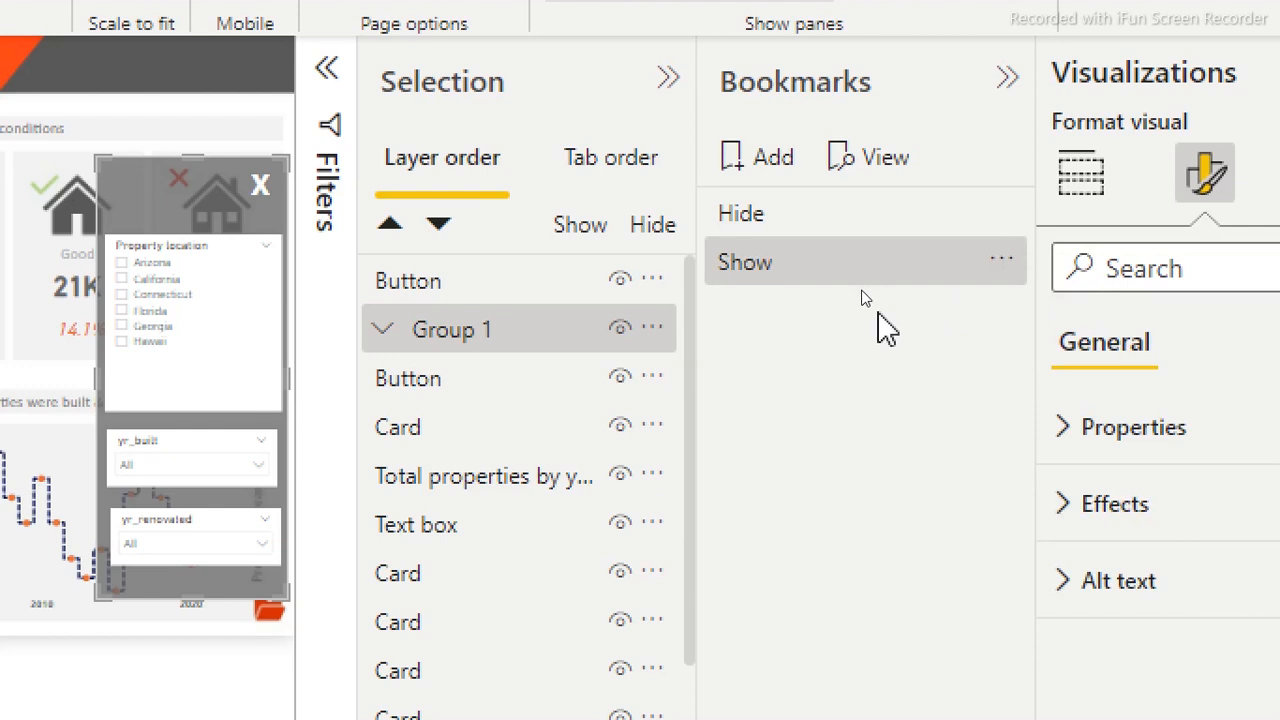
Test the Hide and Show bookmarks in turn, and close the Selection and Bookmarks panes
left_click(778, 214)
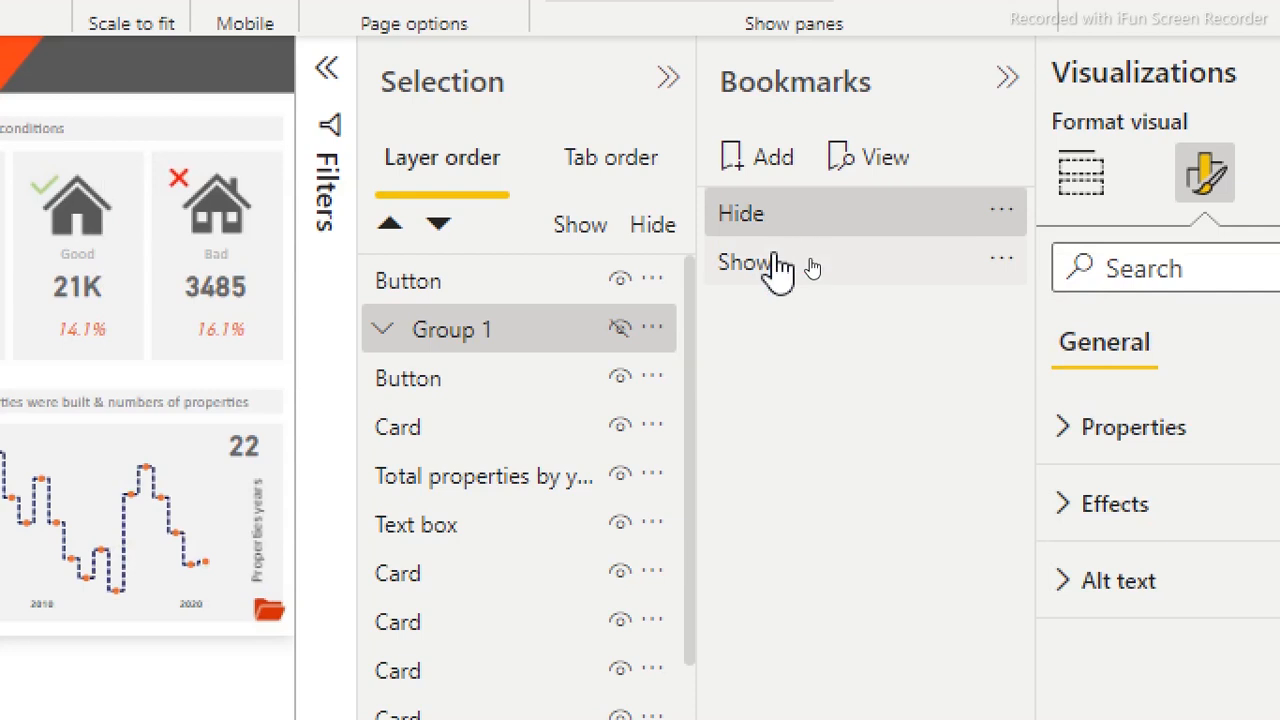
left_click(778, 264)
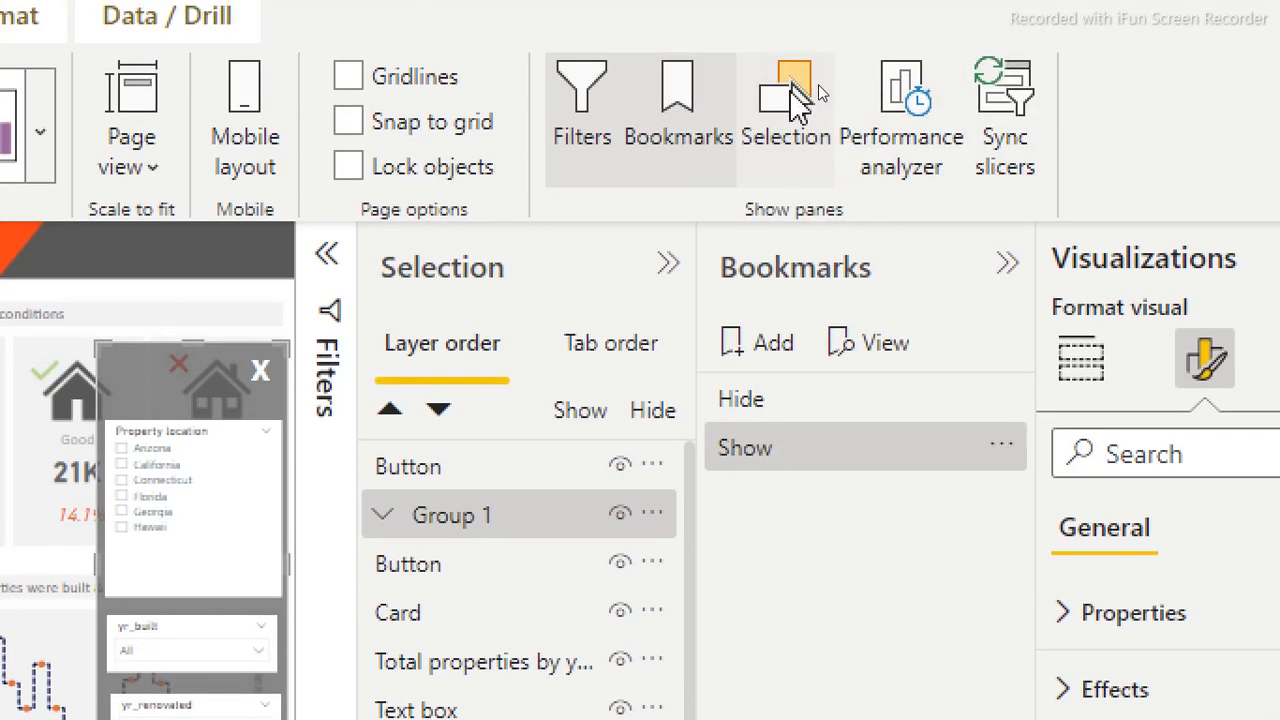
left_click(795, 95)
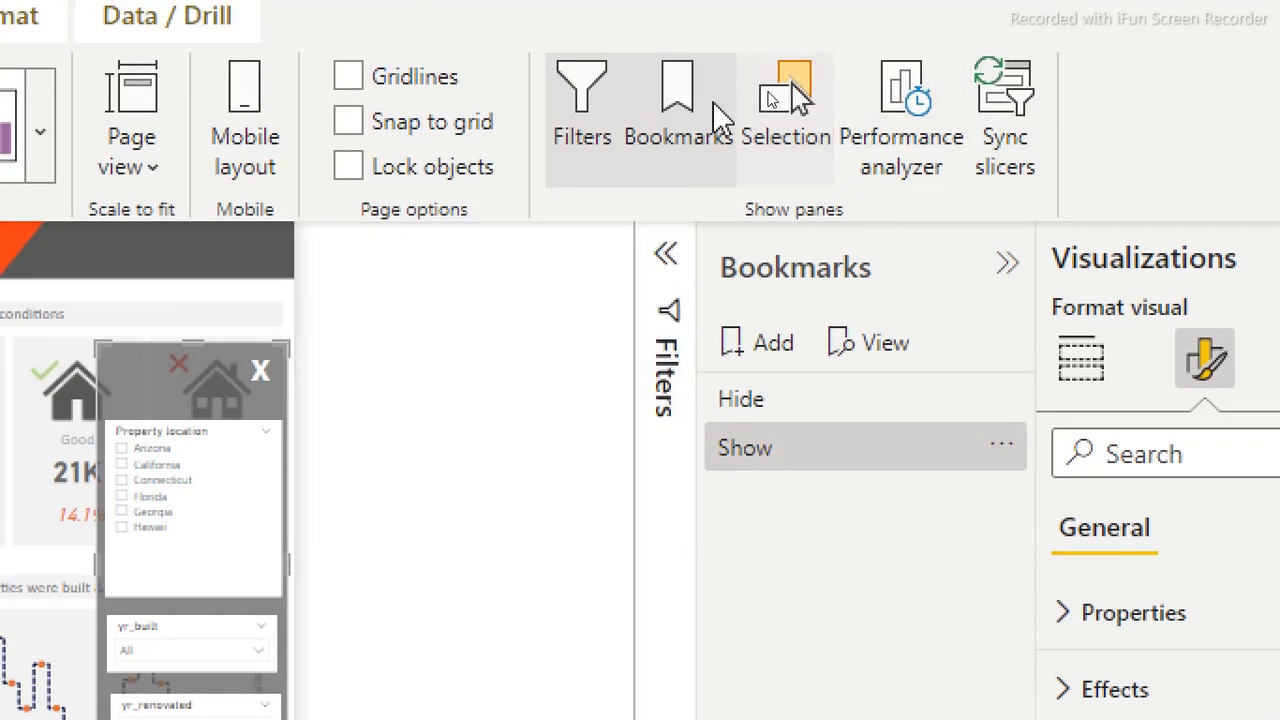
left_click(677, 115)
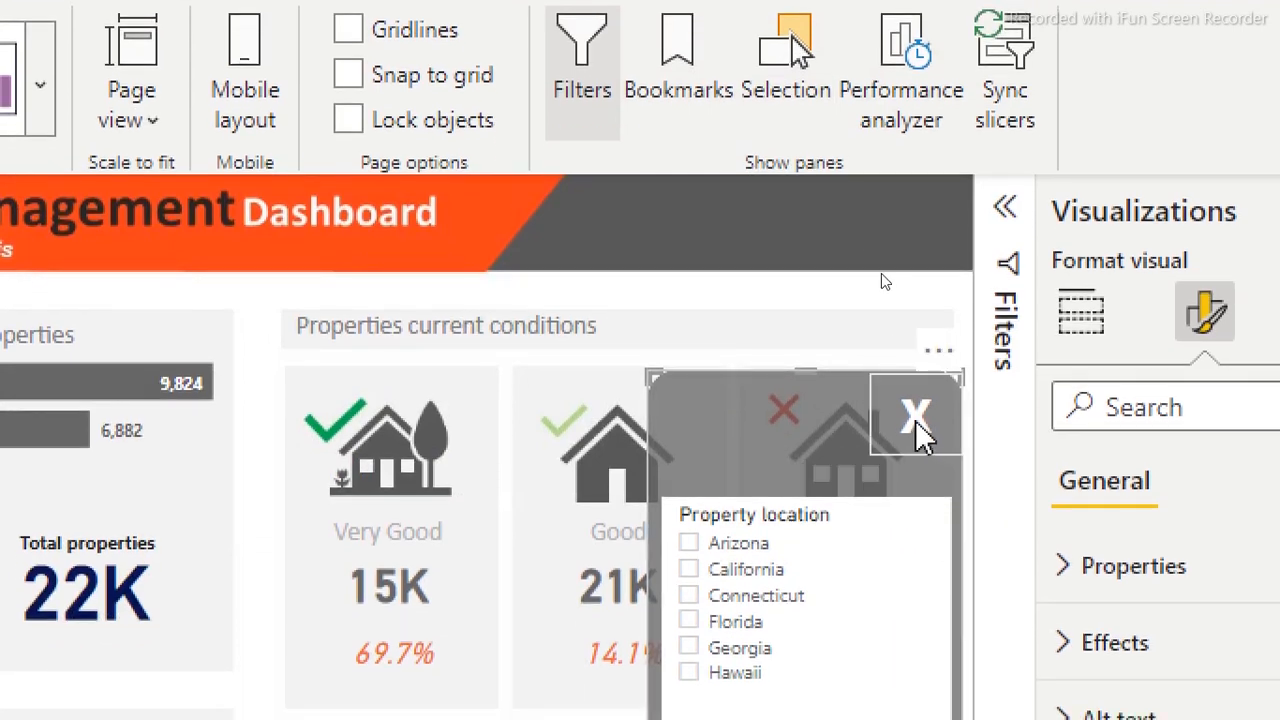
Turn on the action of the filter panel's X button, with type Bookmark and the Hide bookmark as its target
left_click(915, 418)
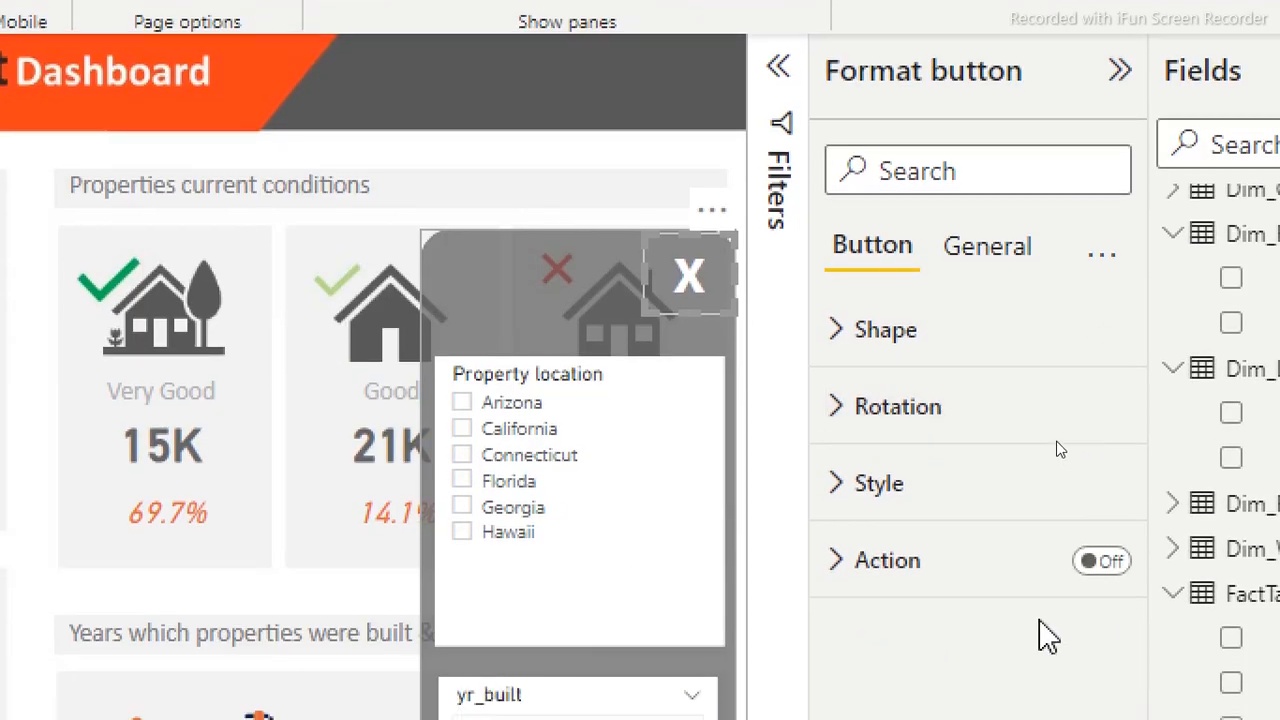
left_click(1100, 561)
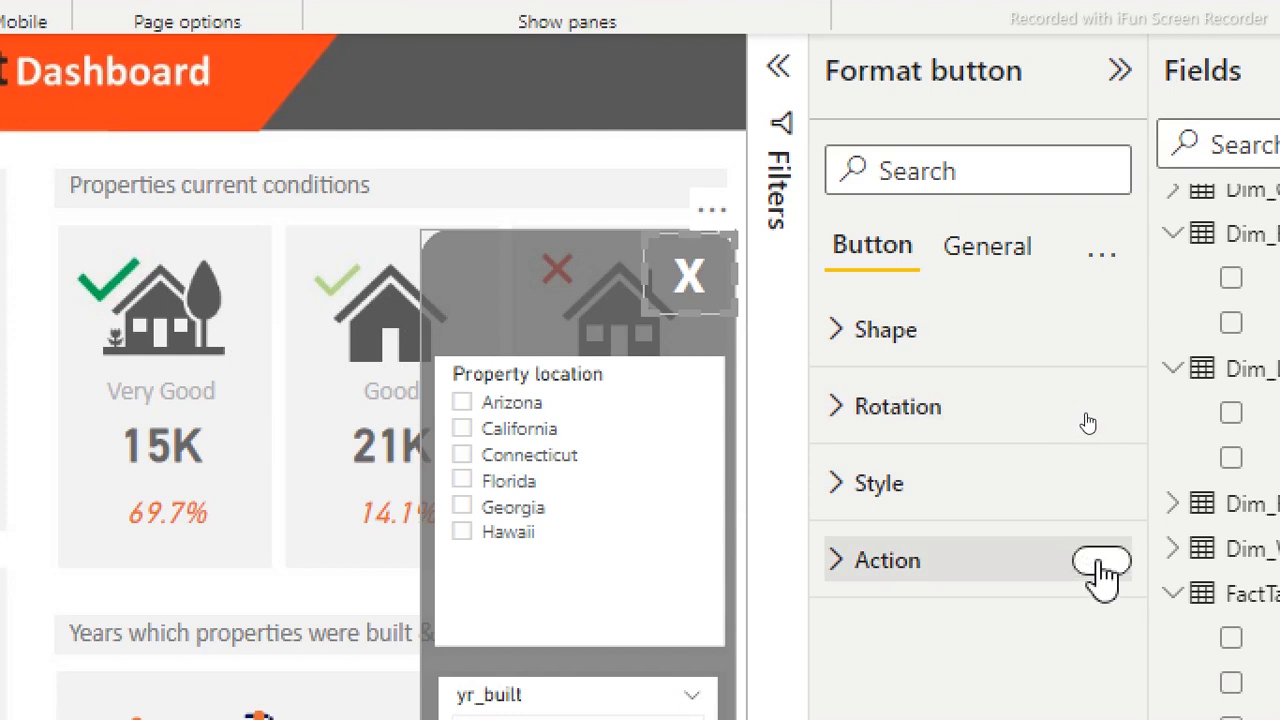
left_click(955, 572)
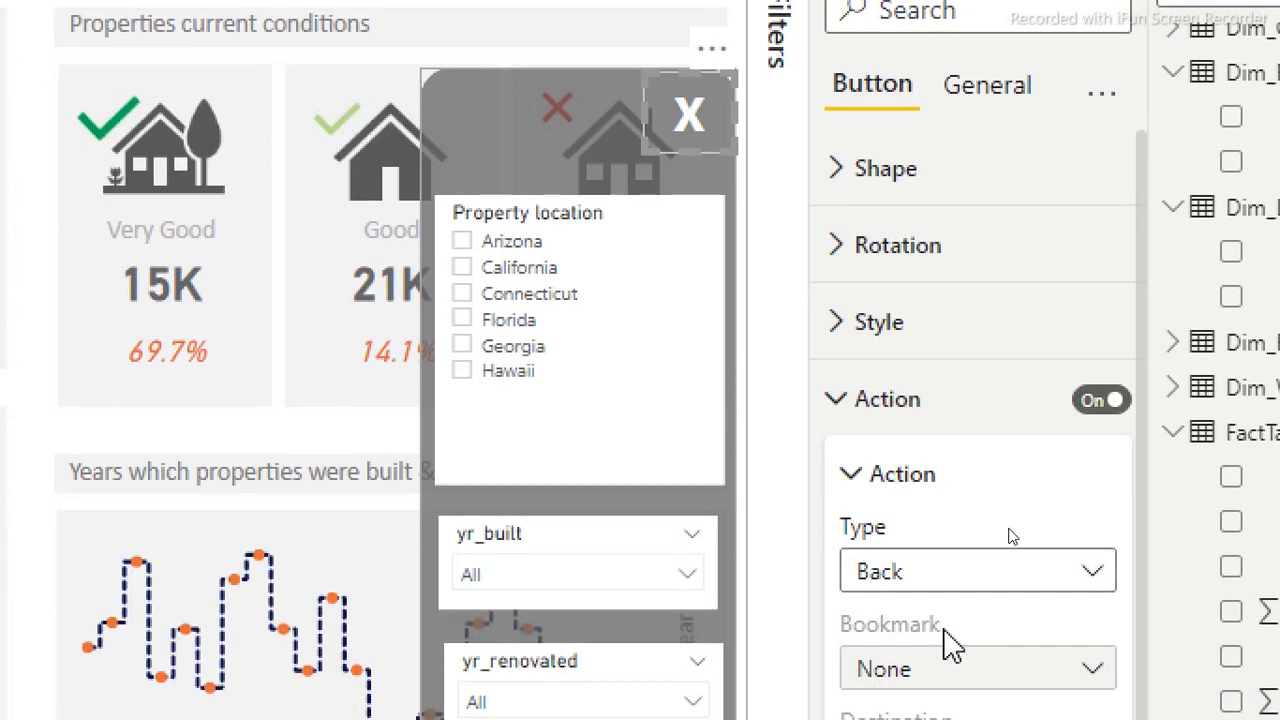
left_click(1025, 578)
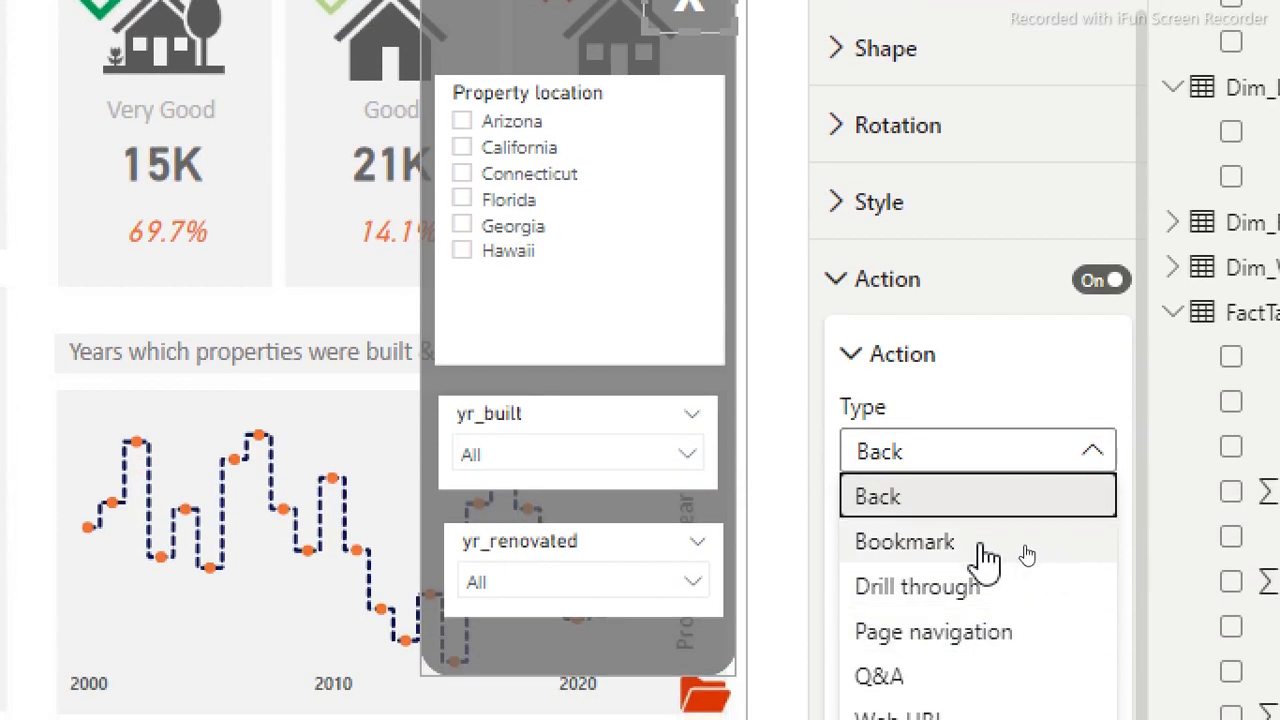
left_click(1025, 546)
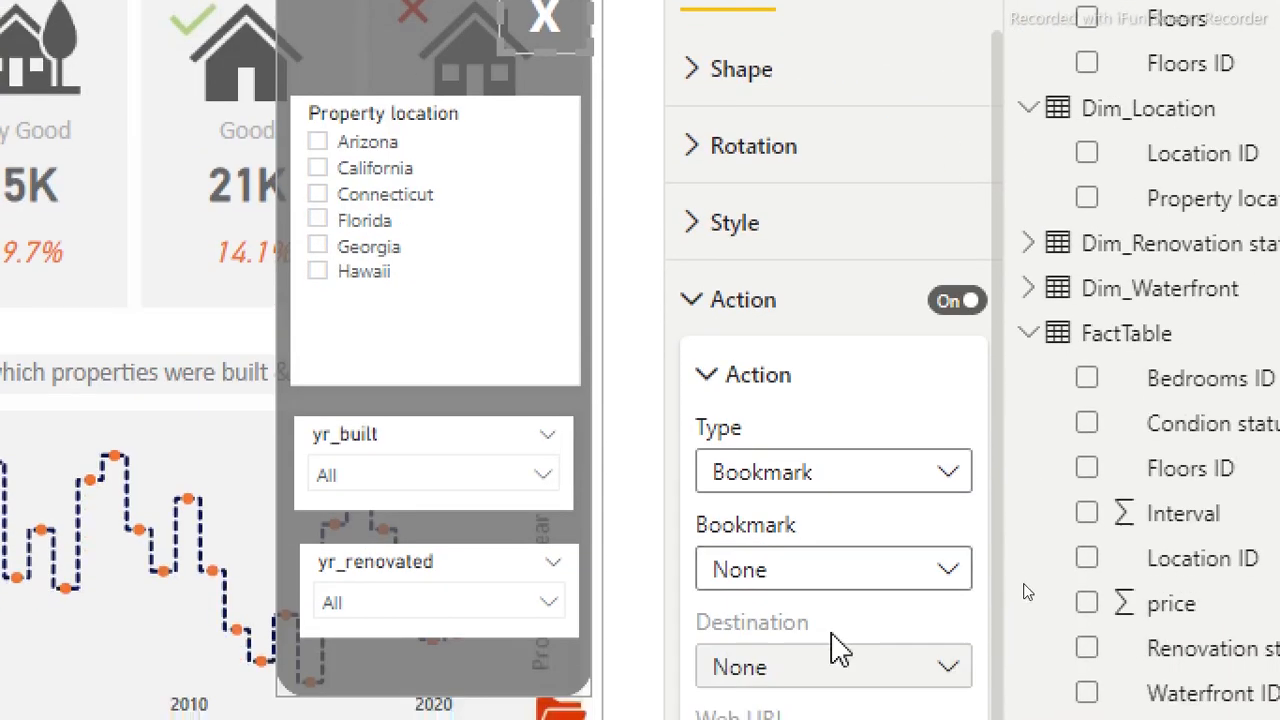
left_click(938, 585)
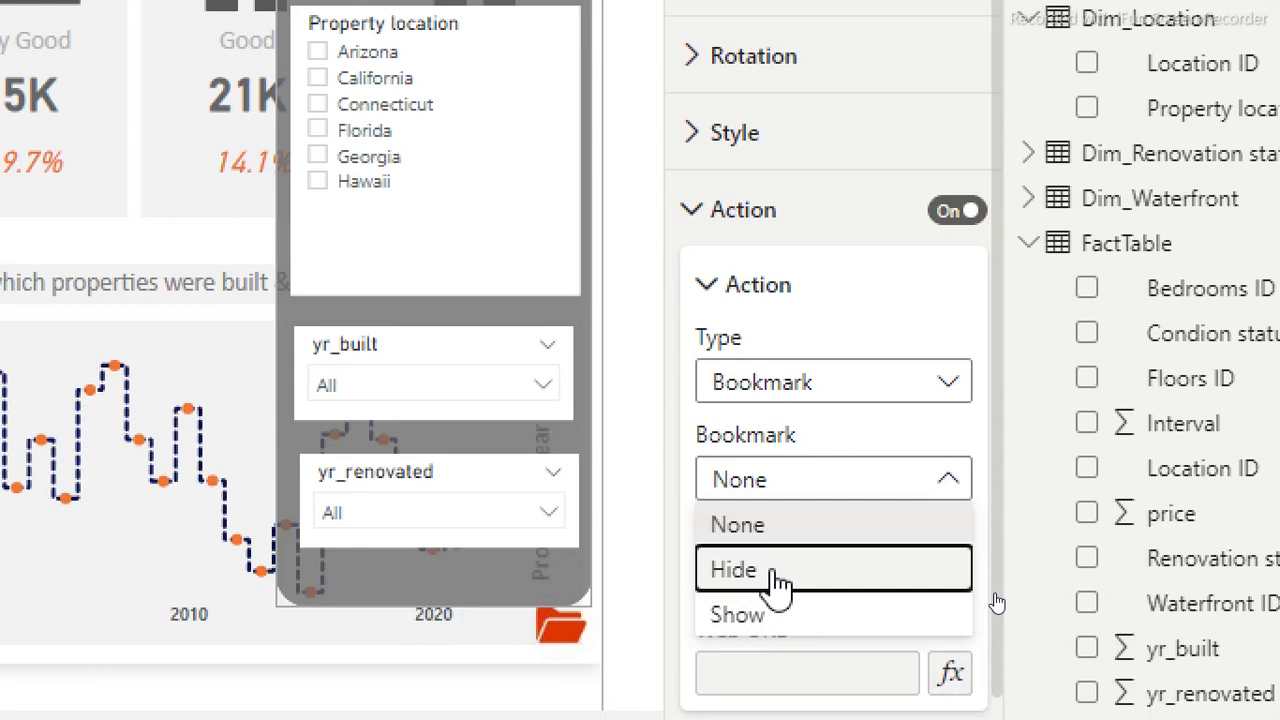
left_click(773, 572)
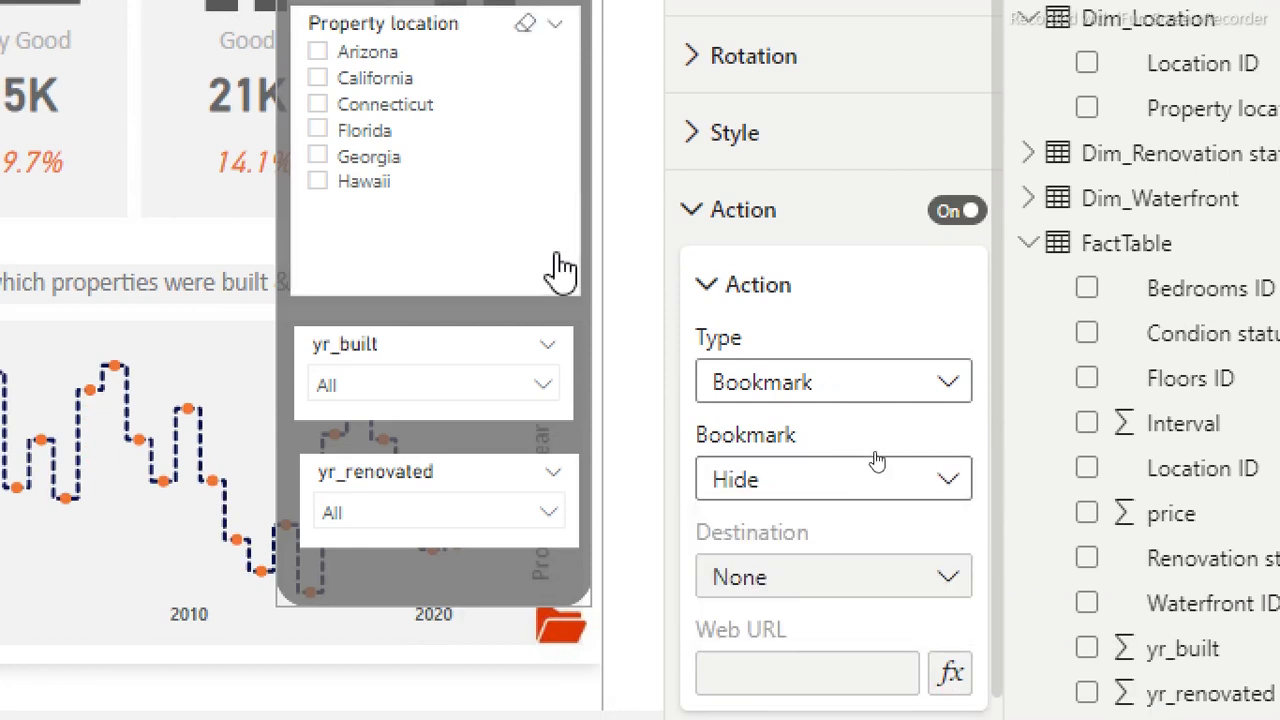
Turn on the action of the red folder button, with type Bookmark and the Show bookmark as its target
left_click(565, 630)
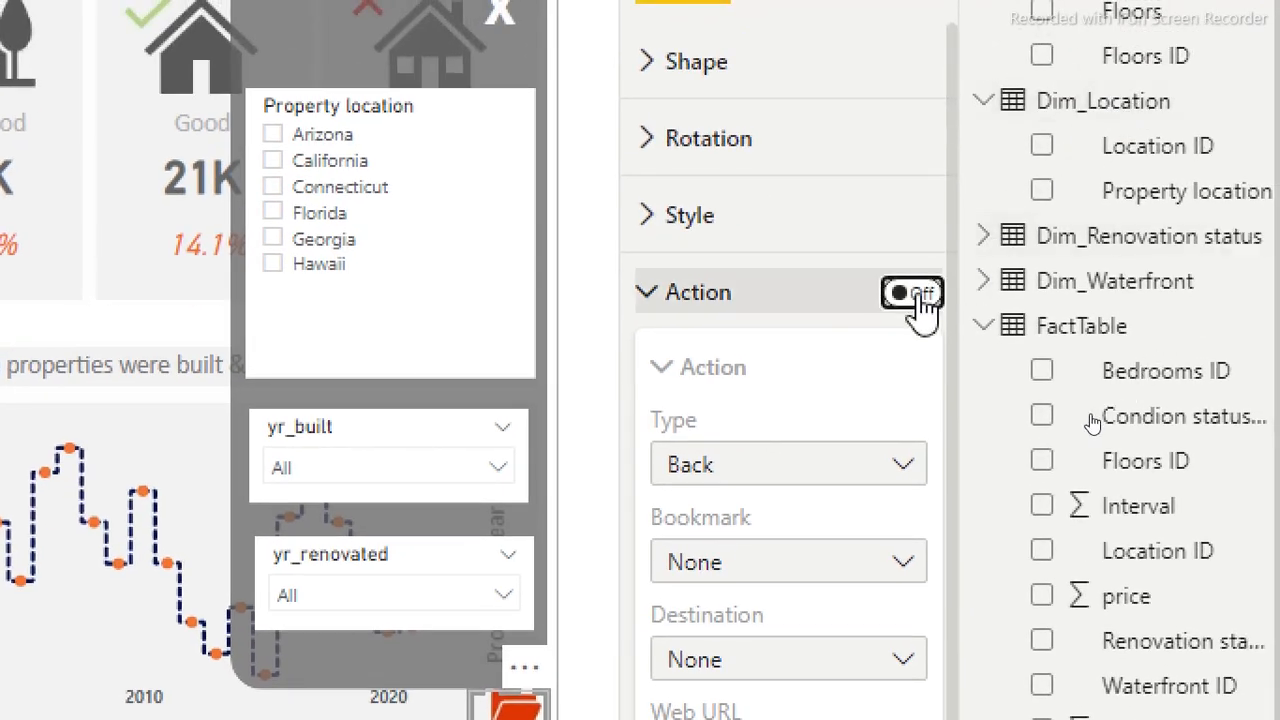
left_click(914, 294)
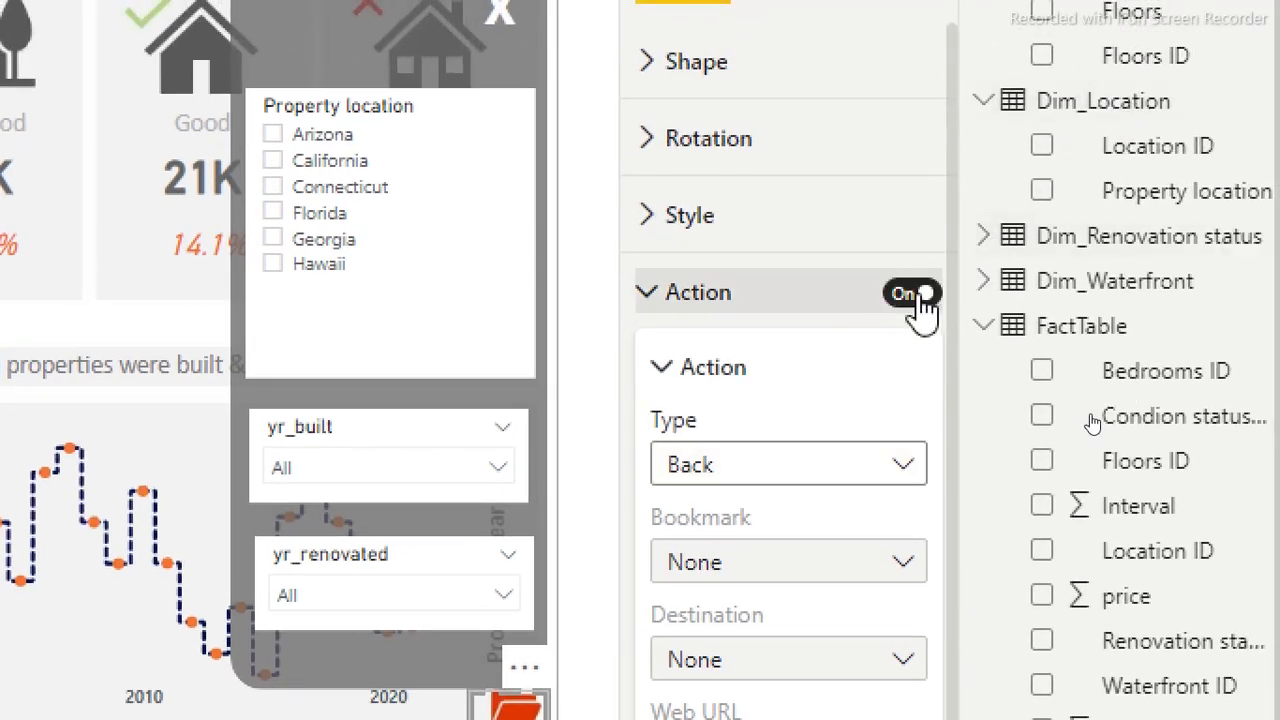
left_click(822, 476)
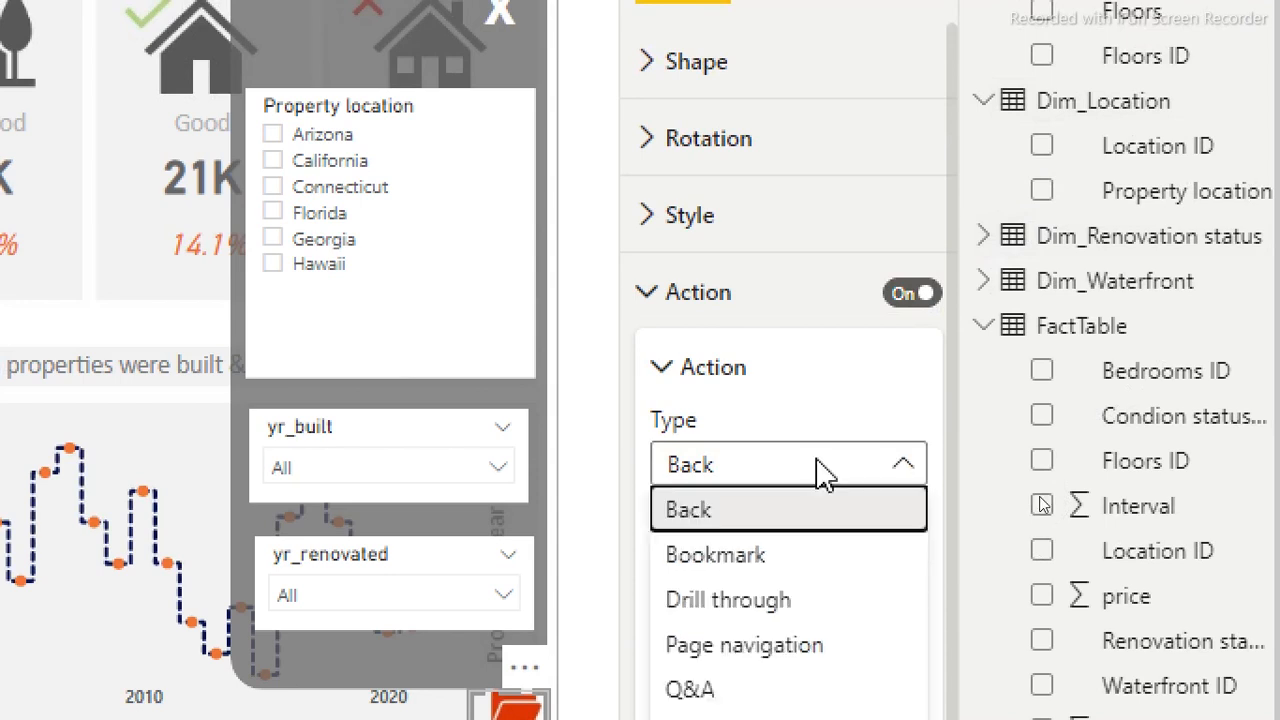
left_click(766, 558)
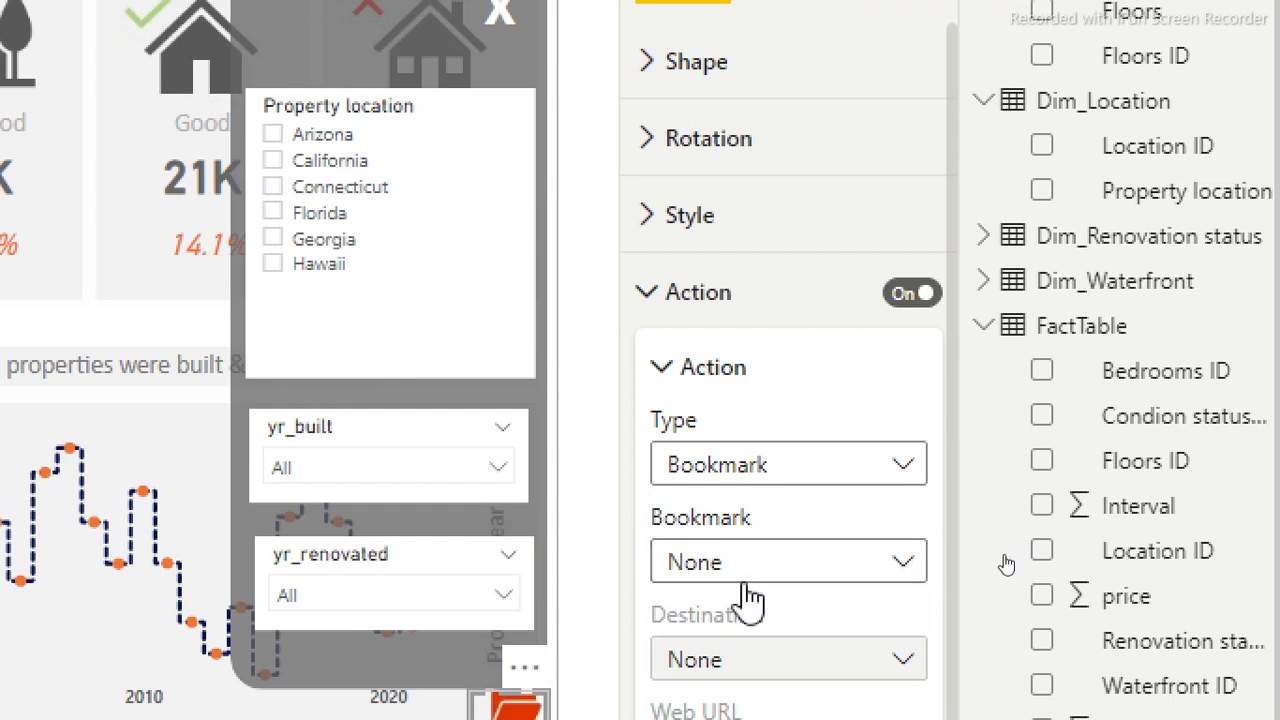
left_click(752, 565)
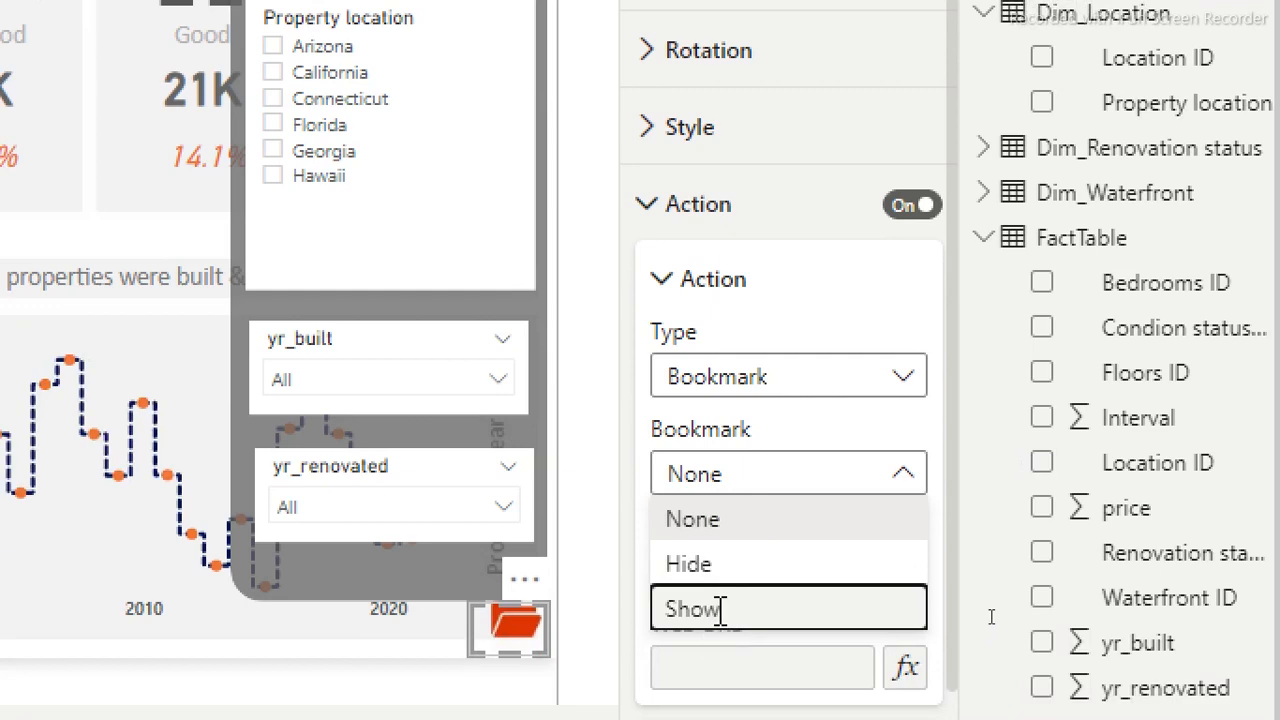
left_click(720, 606)
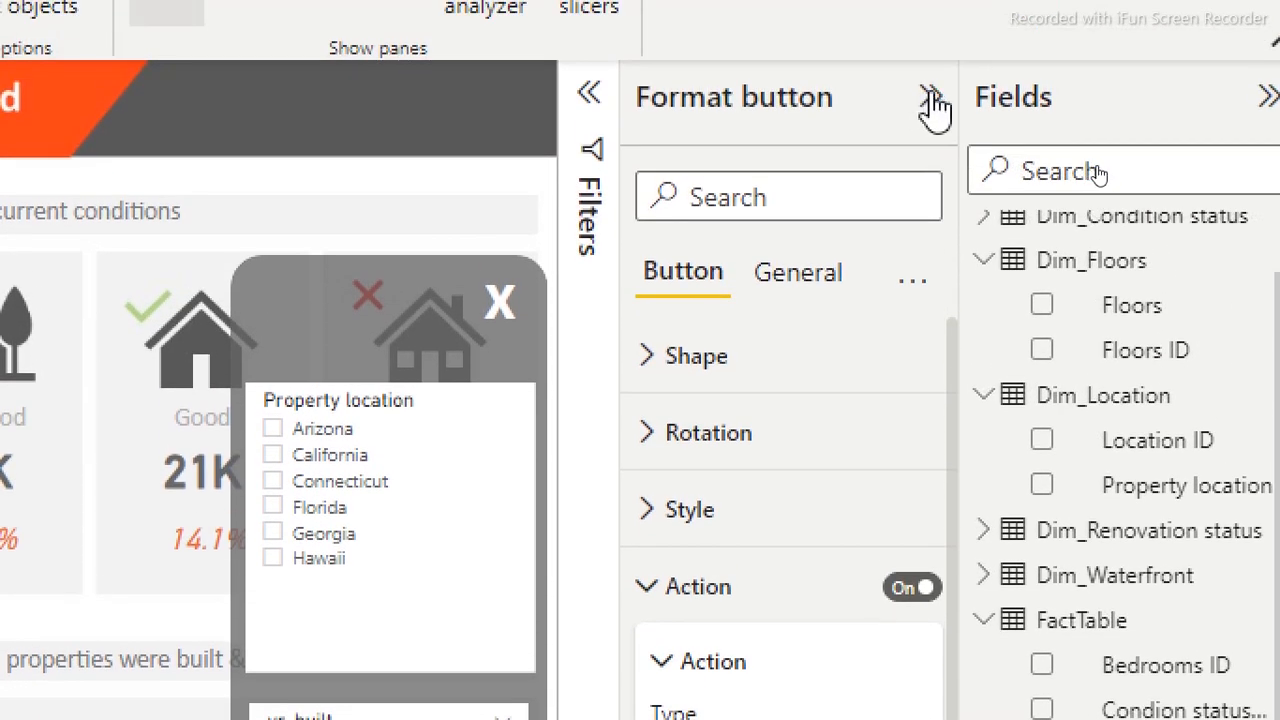
Hide the Filters pane and collapse the Format button pane to free space around the report canvas
left_click(932, 98)
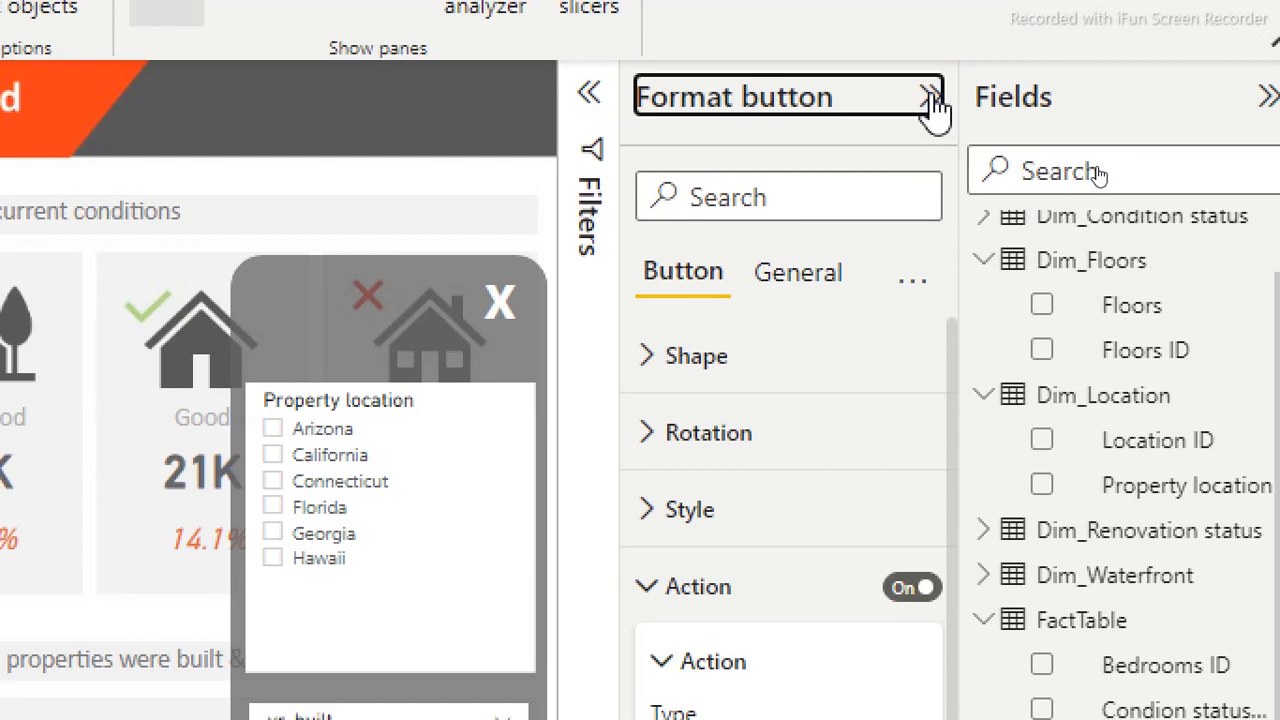
left_click(932, 98)
left_click(930, 98)
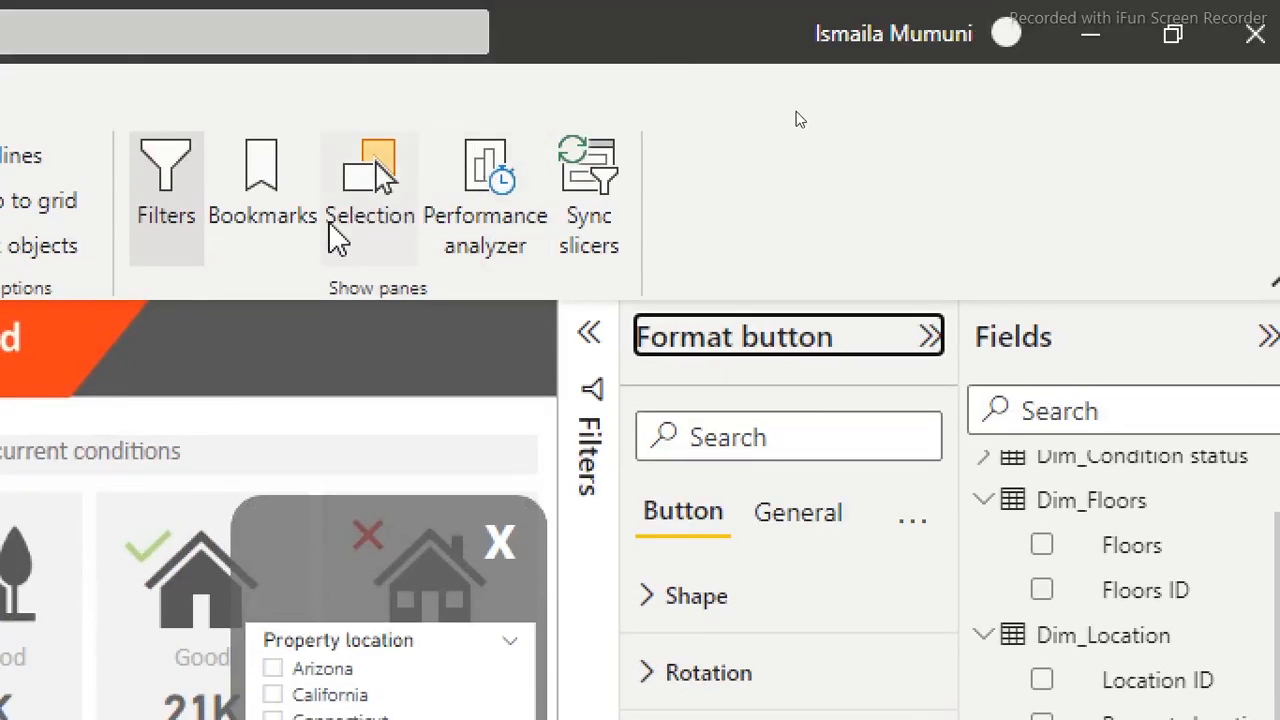
left_click(182, 200)
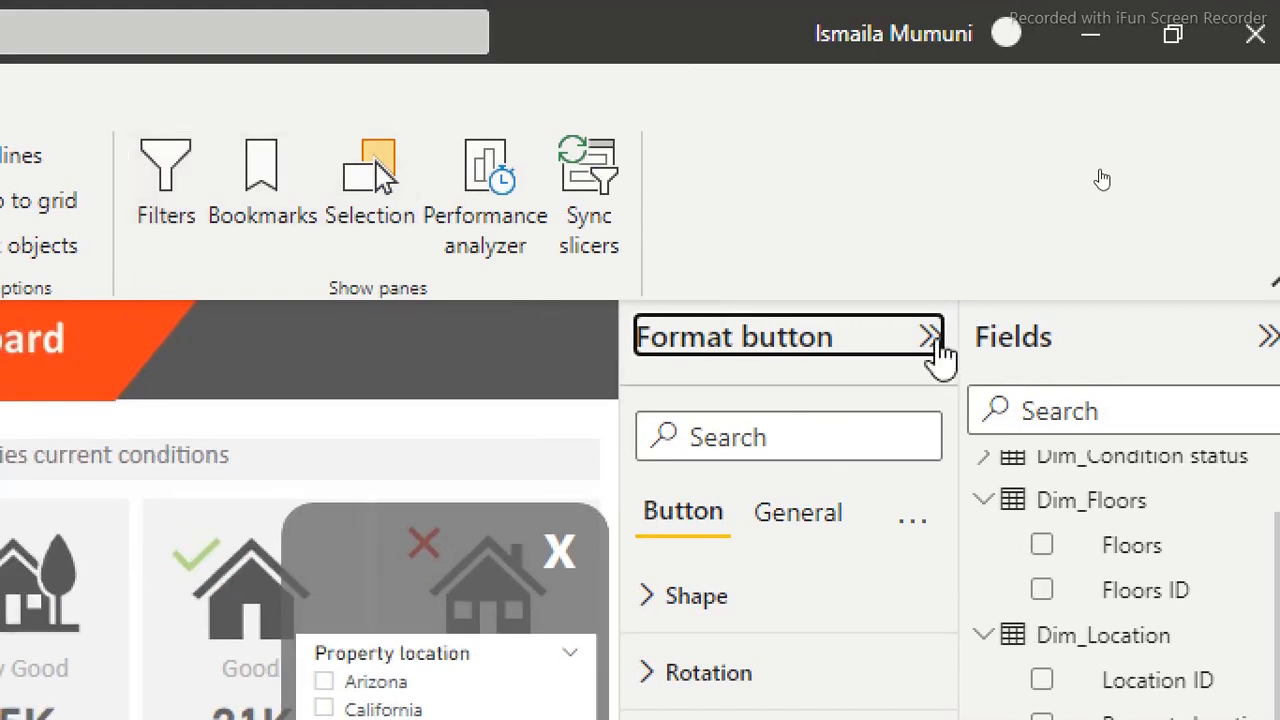
left_click(938, 345)
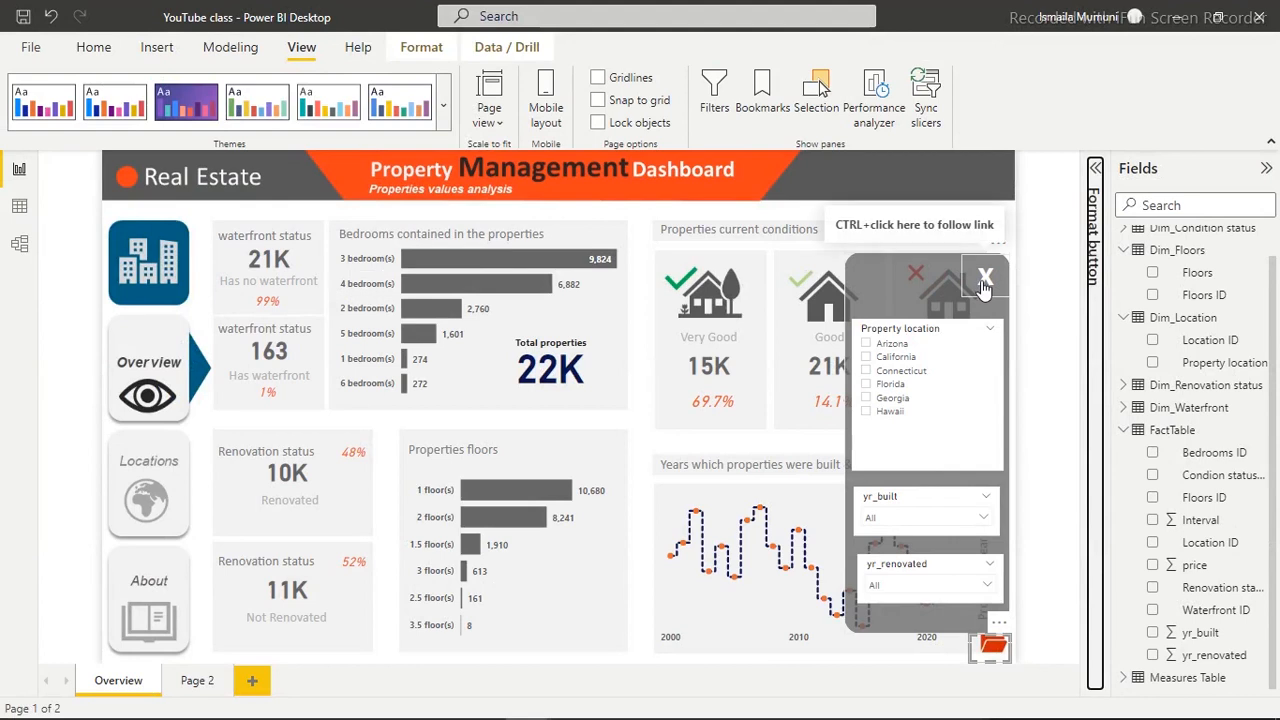
Deselect the folder button and test closing the filter panel with its X and reopening it with the folder
left_click(641, 334)
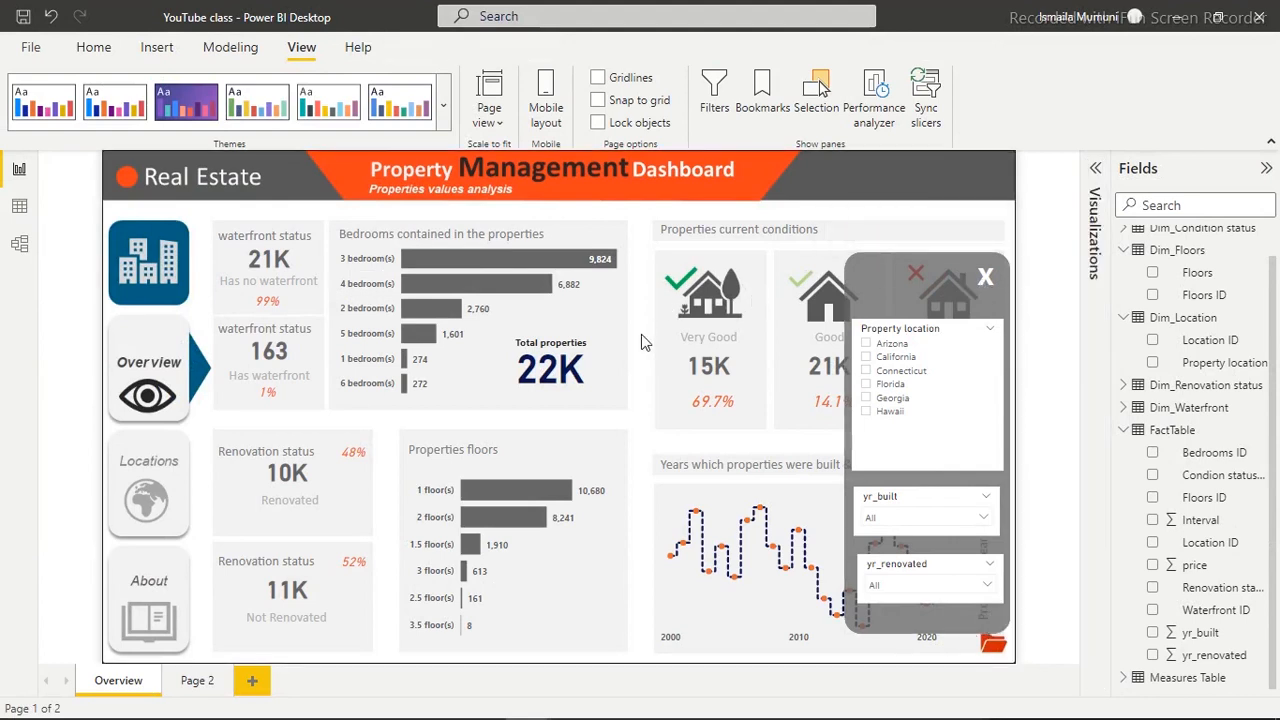
left_click(986, 286, "ctrl")
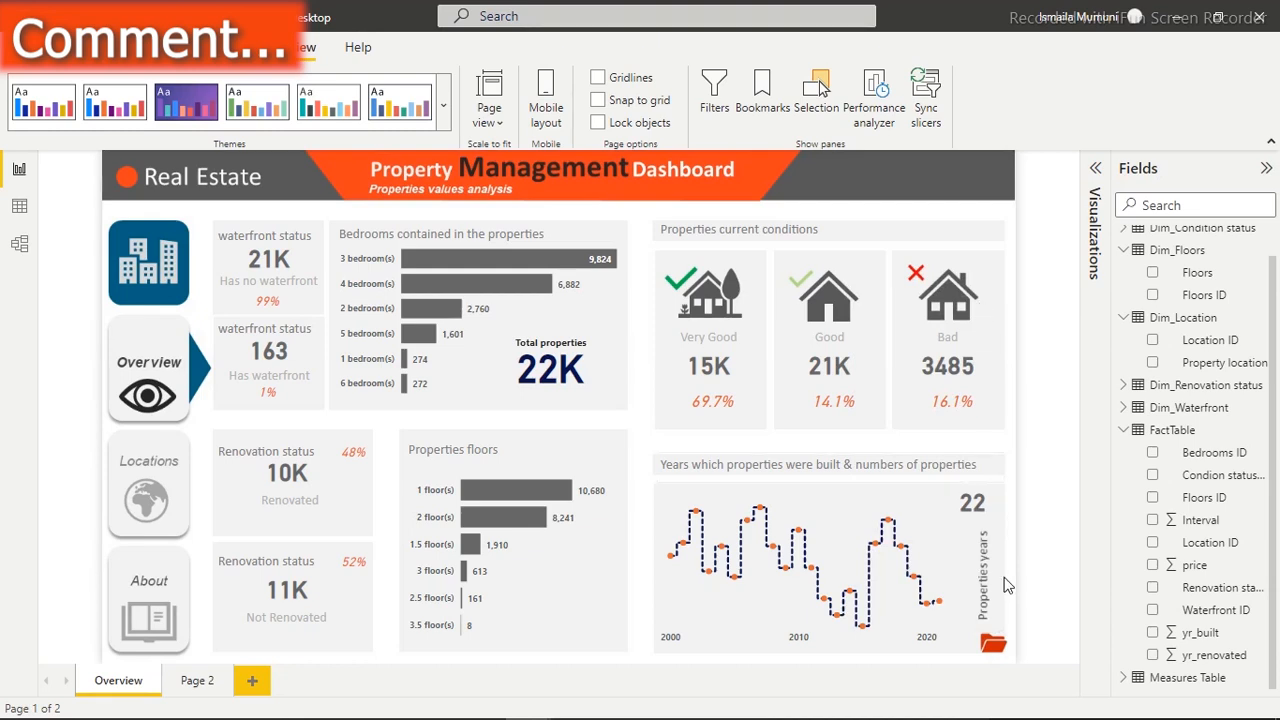
left_click(993, 648, "ctrl")
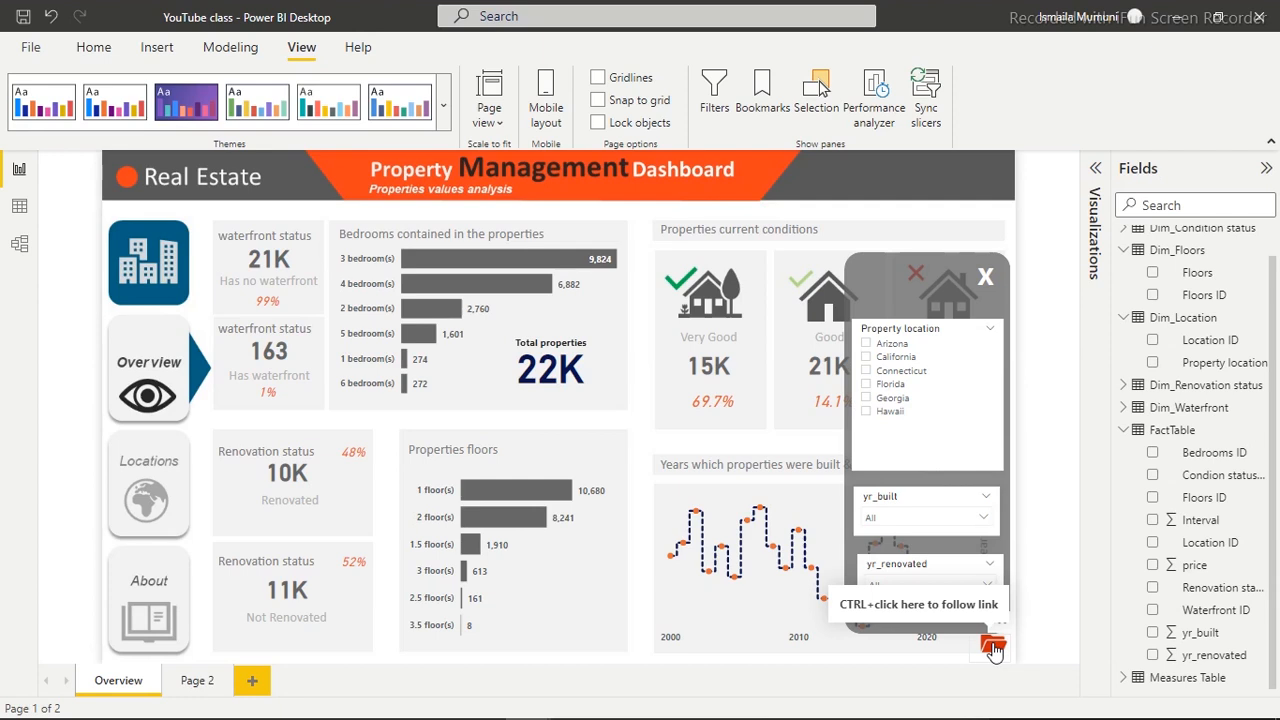
Publish the report to My workspace, saving the changes first, and dismiss the publishing dialog
left_click(94, 50)
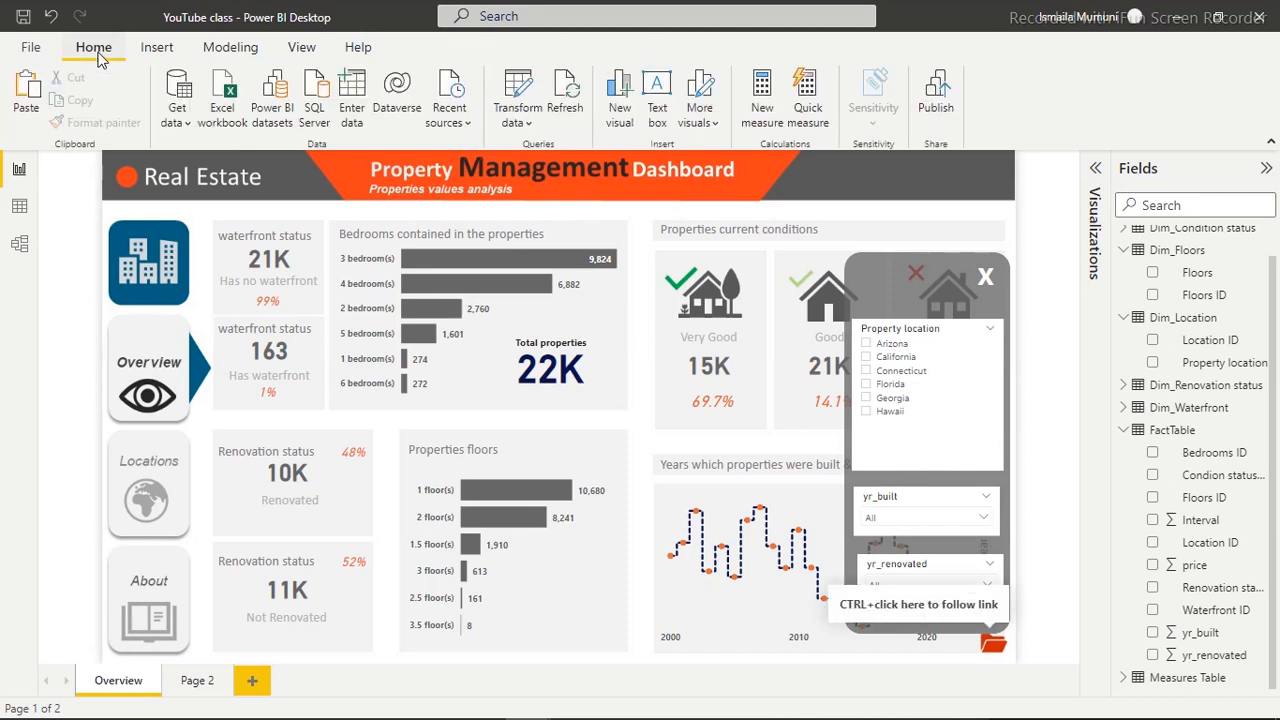
left_click(936, 95)
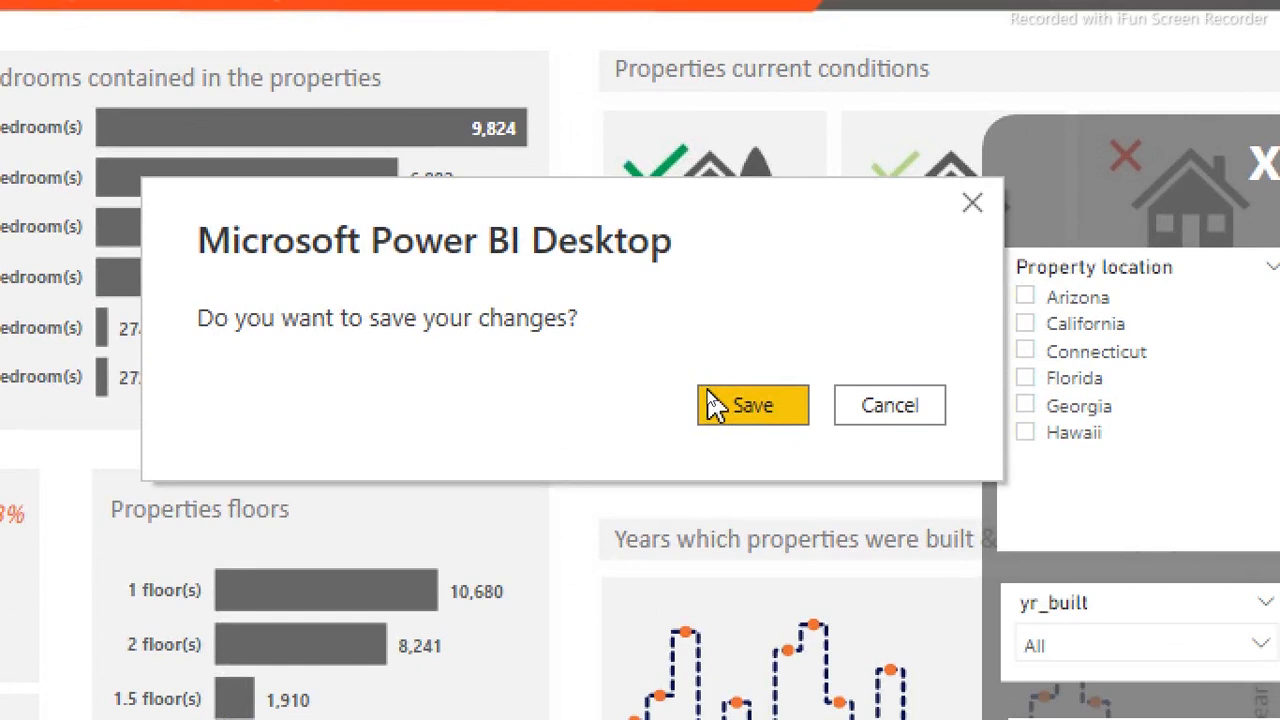
left_click(712, 404)
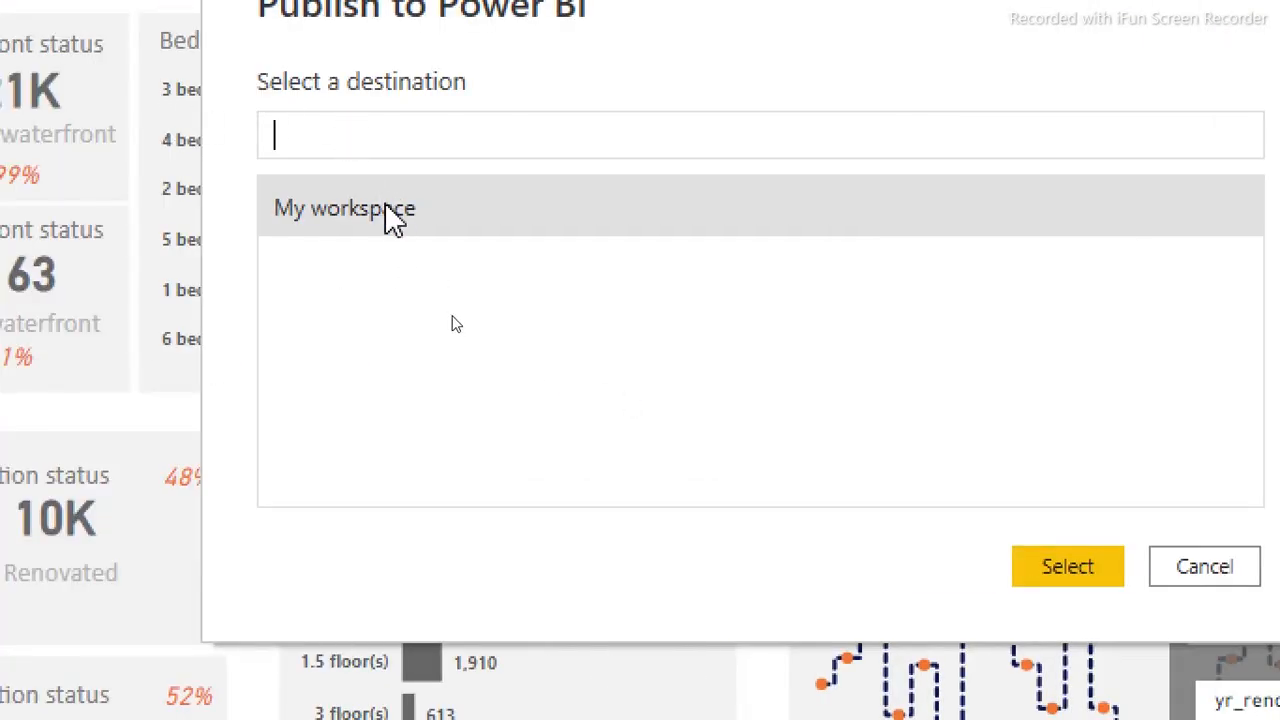
double_click(386, 206)
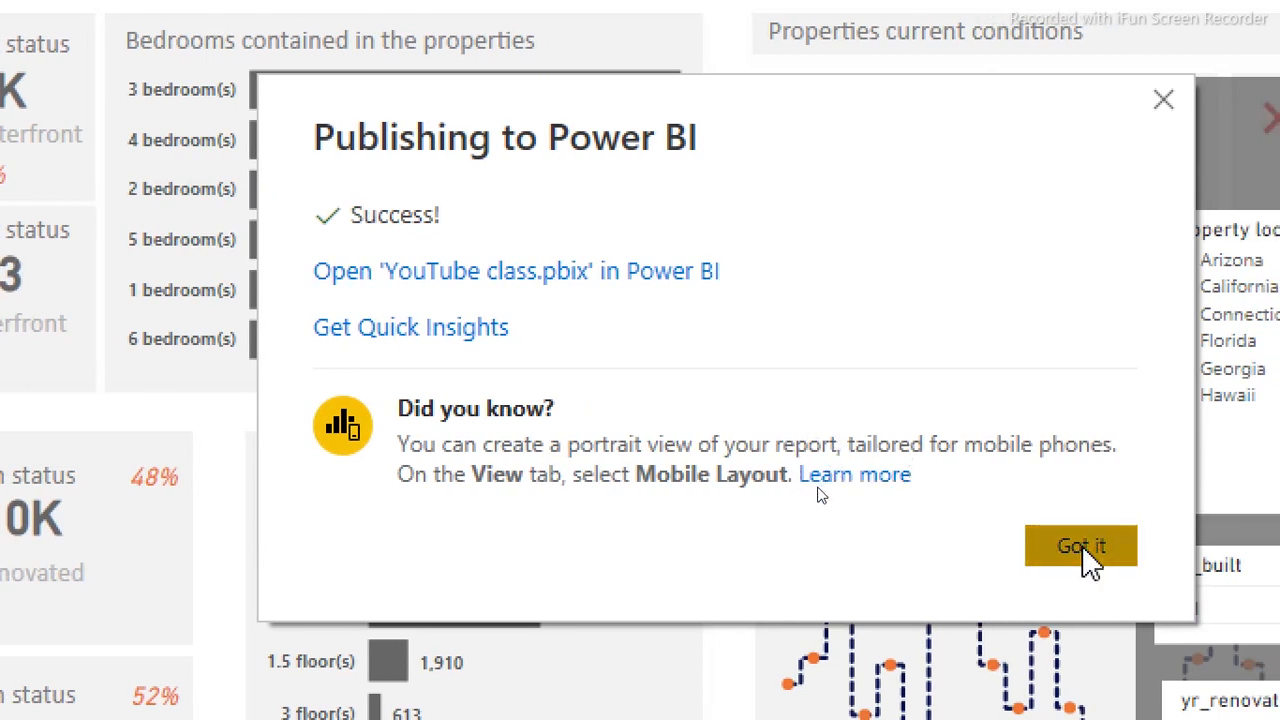
left_click(1082, 545)
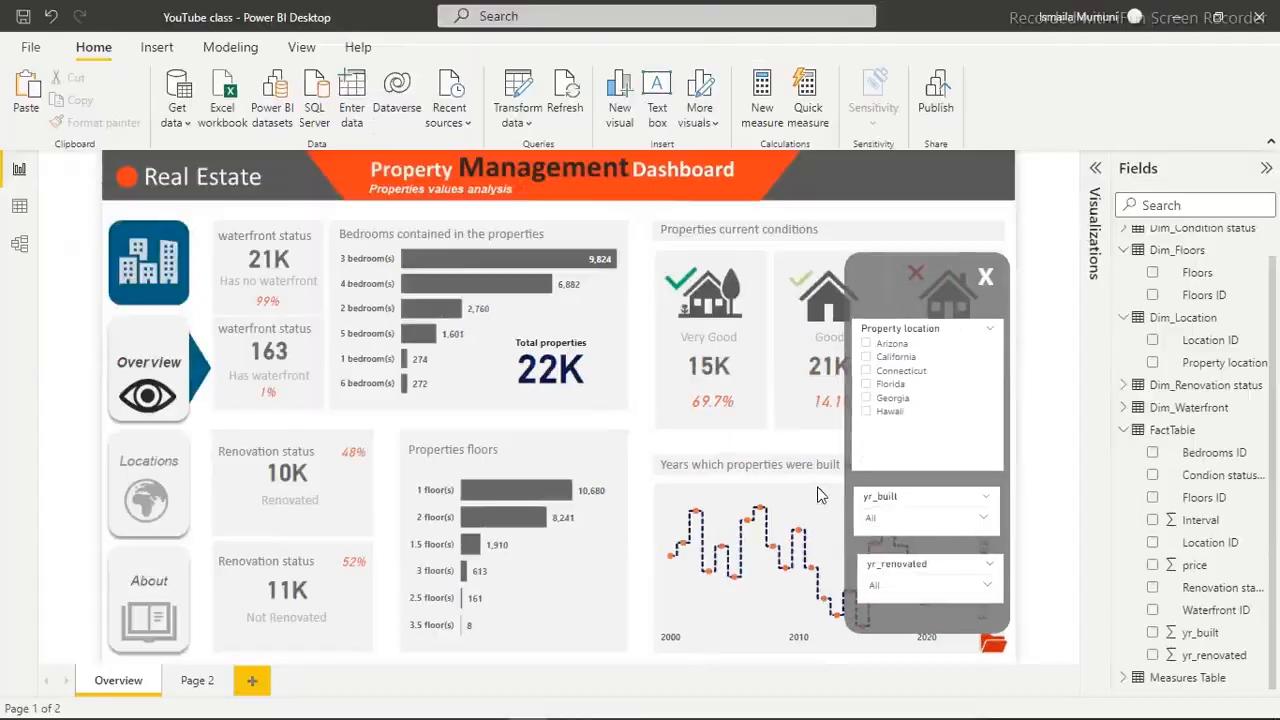
Switch to the Power BI service in Chrome, dismiss My workspace's welcome banner, and open the published YouTube class report
mouse_move(435, 708)
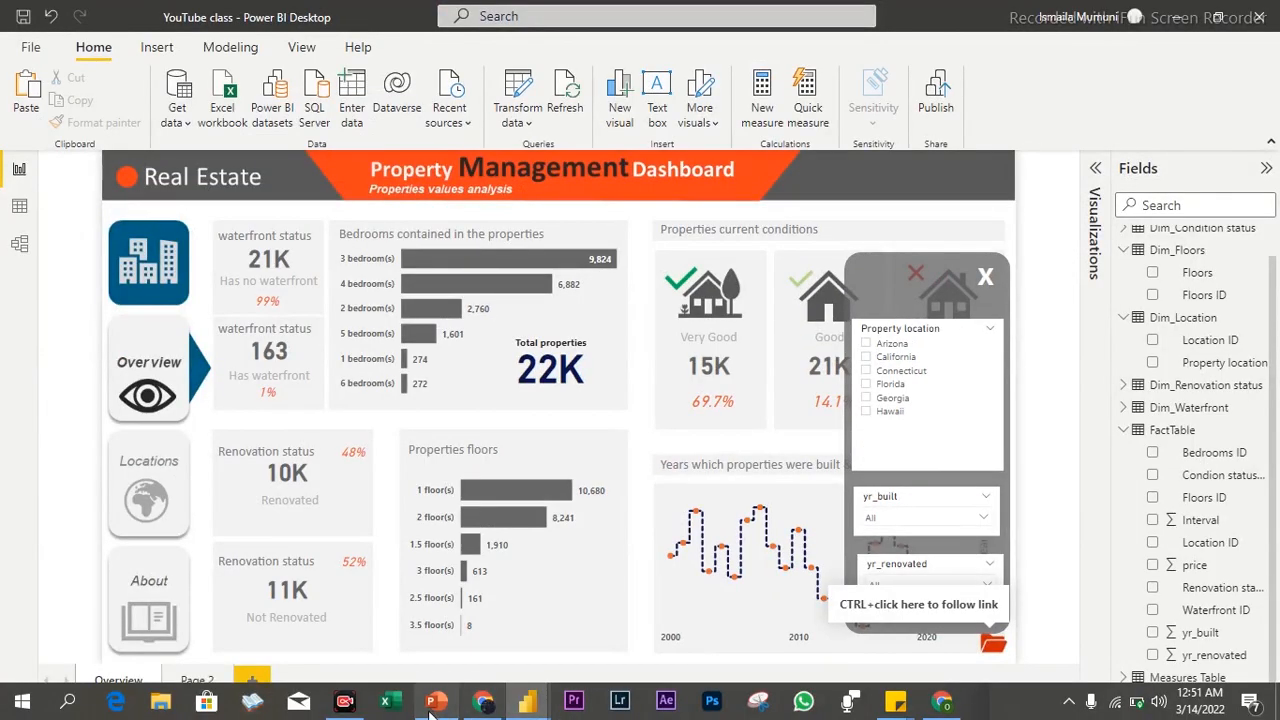
left_click(485, 703)
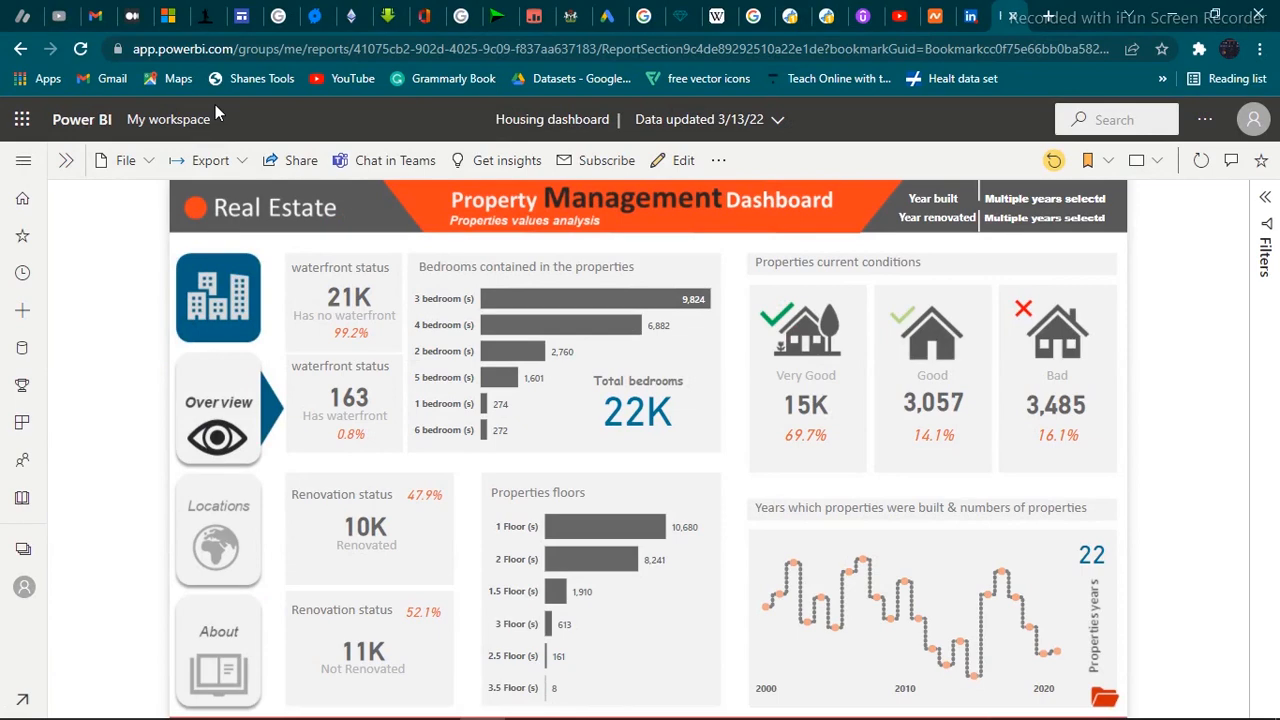
key("alt+Tab")
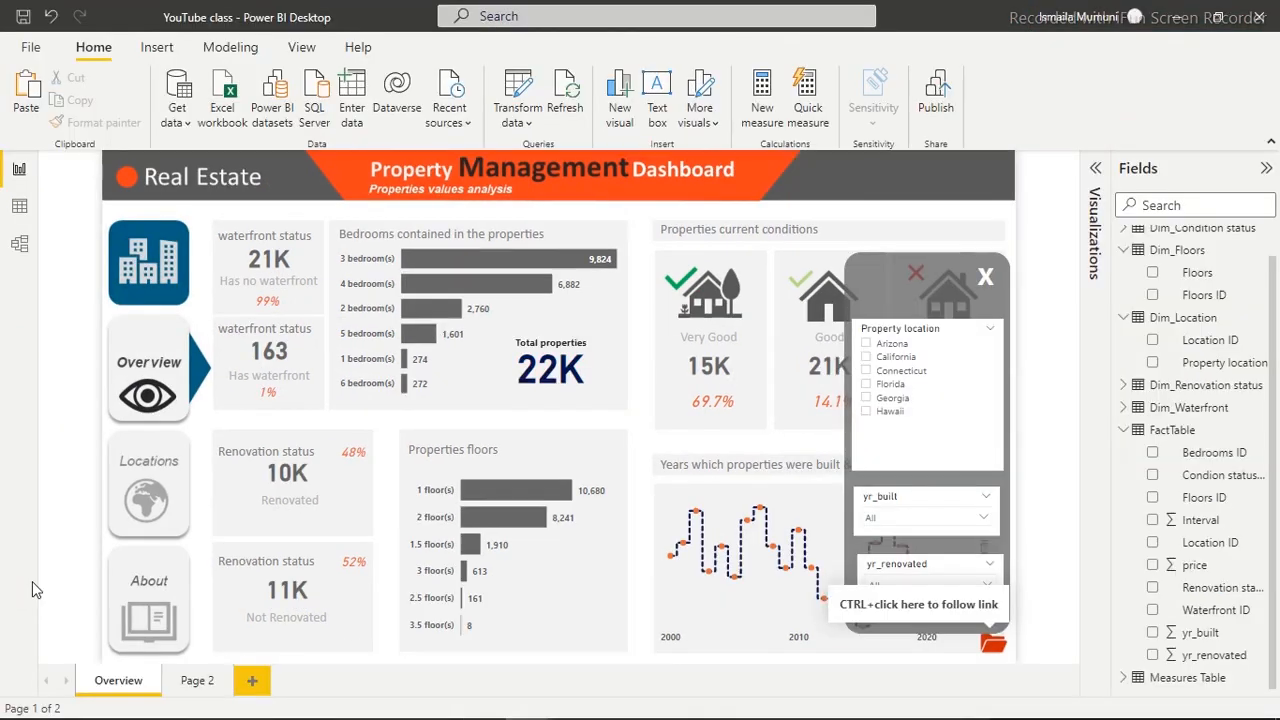
mouse_move(296, 714)
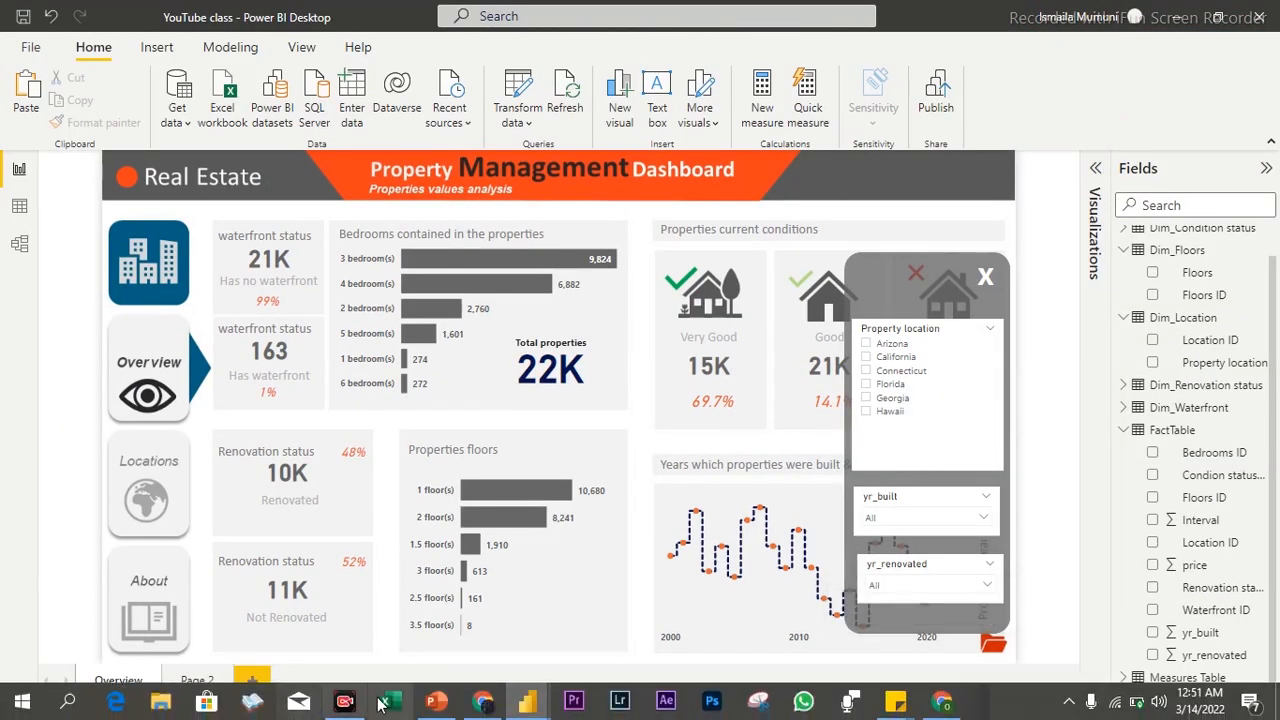
left_click(484, 704)
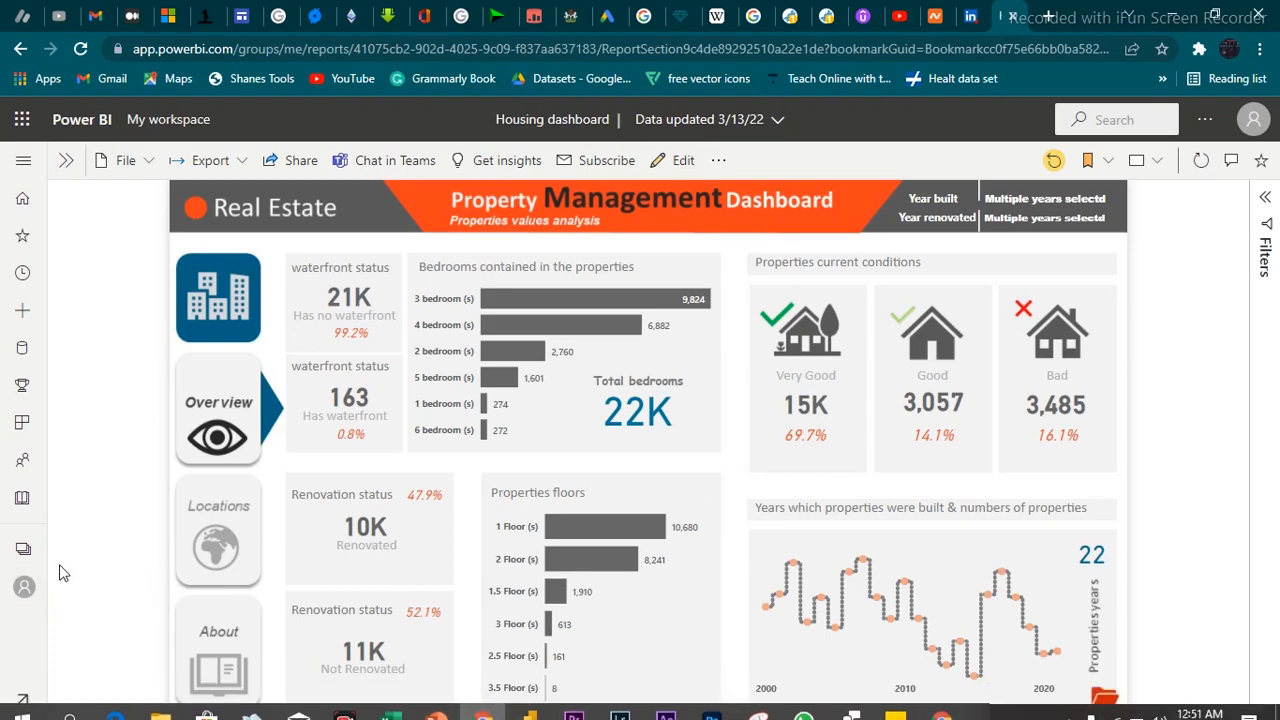
left_click(26, 589)
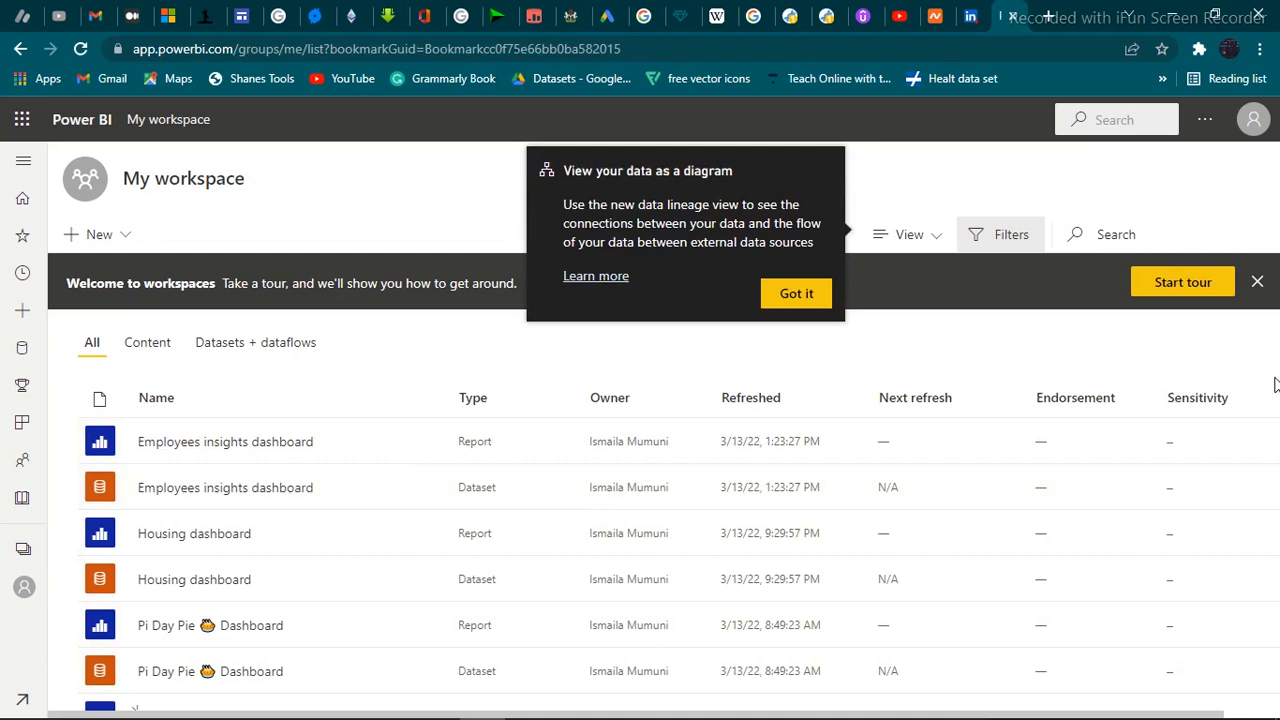
left_click(1258, 284)
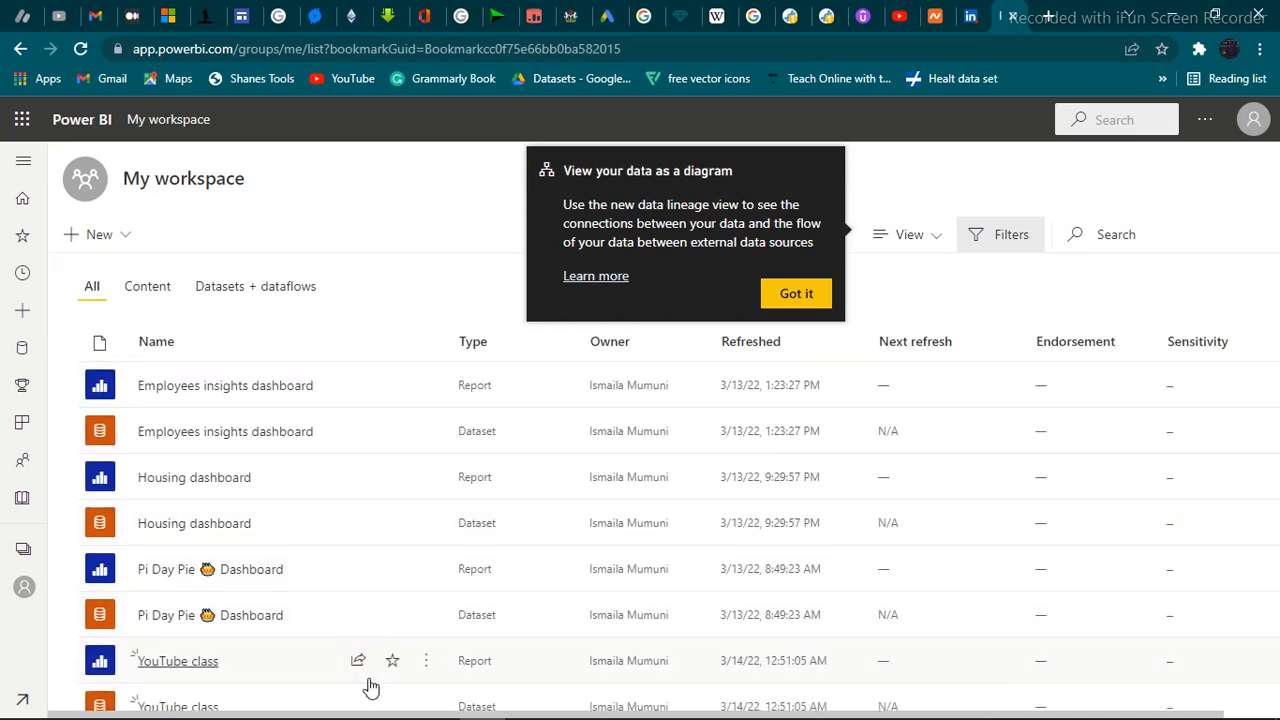
left_click(222, 665)
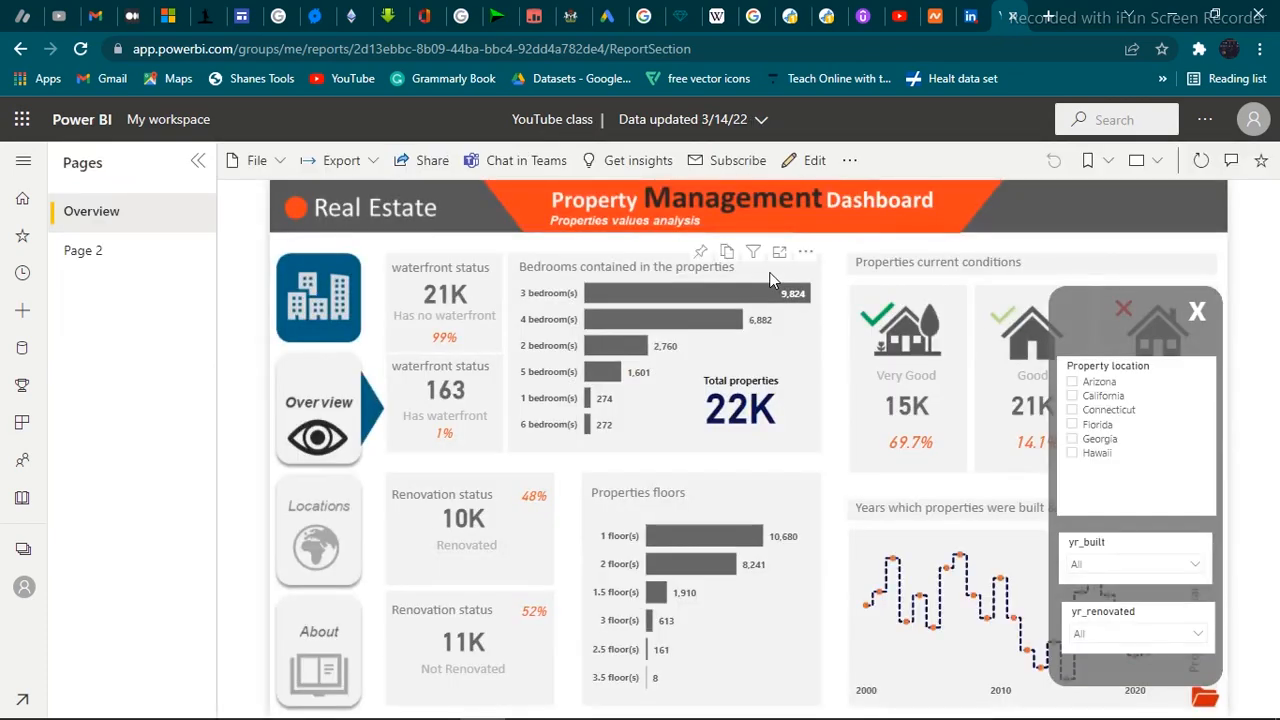
Test the published Overview page's filter panel by closing it, reopening it with the folder, and closing it again
left_click(1199, 312)
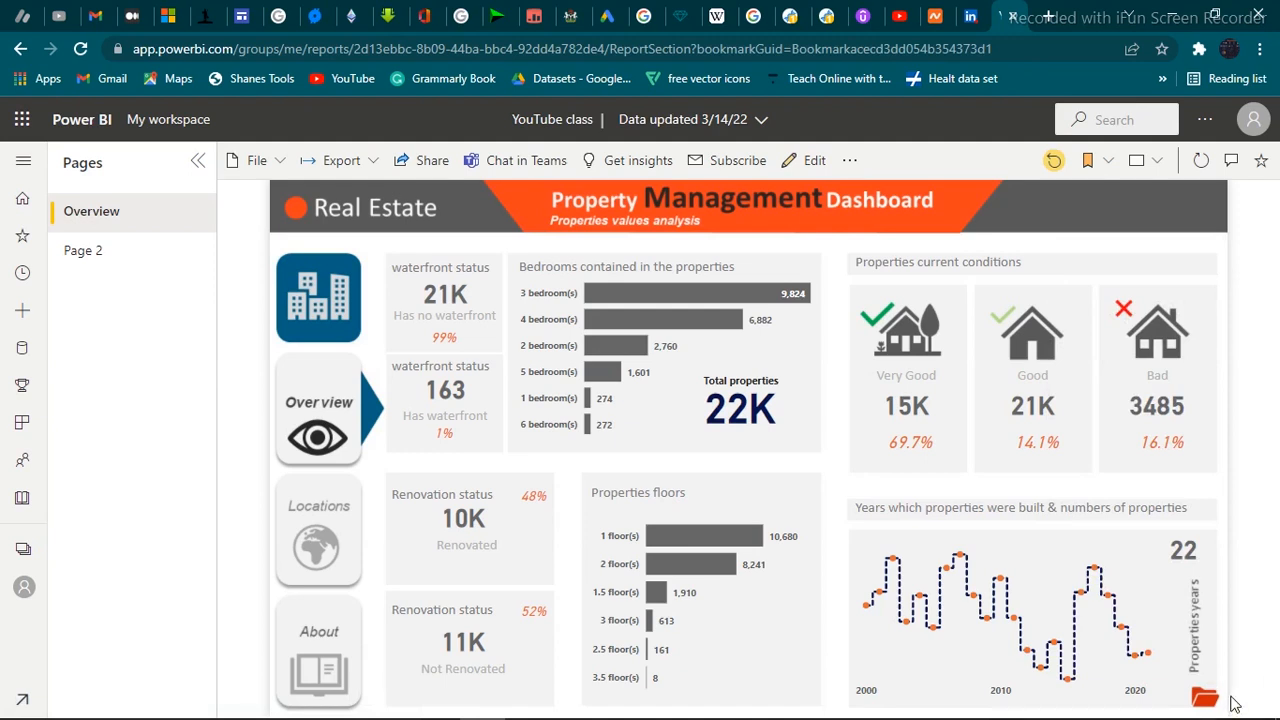
left_click(1205, 701)
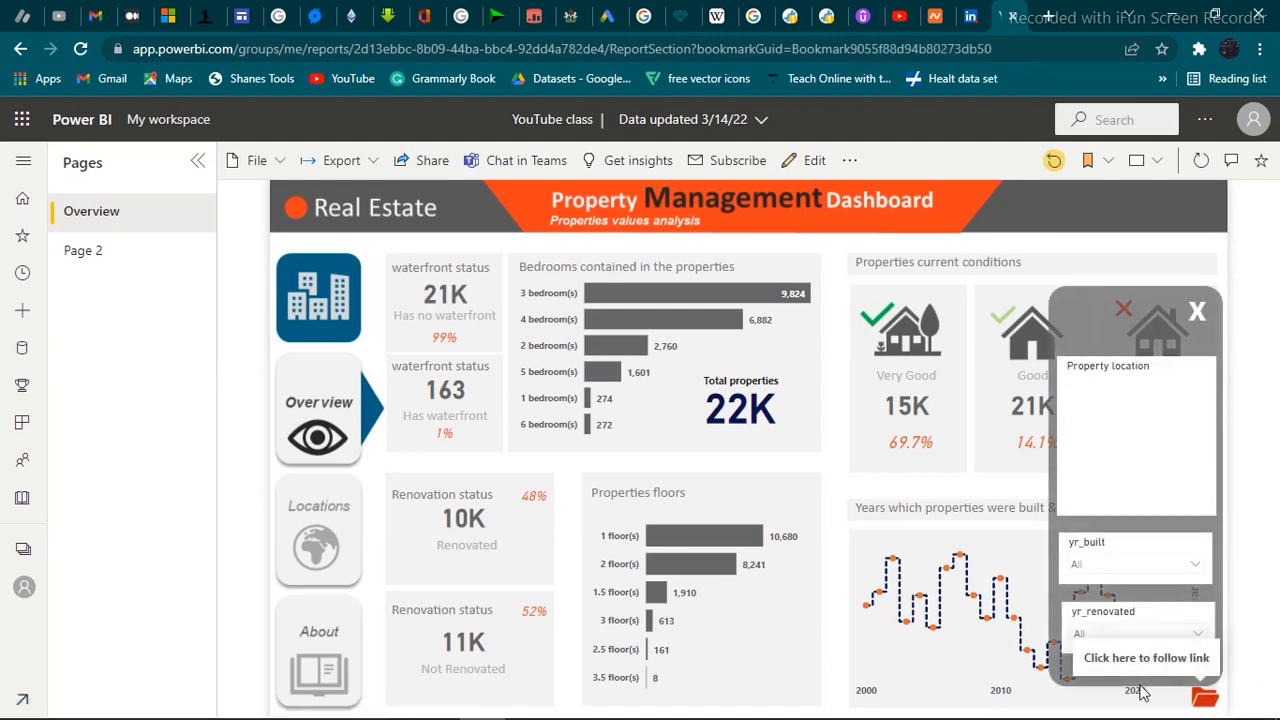
left_click(1198, 316)
Test the published report's page navigation by switching back and forth between Locations and Overview, ending on Overview
left_click(313, 543)
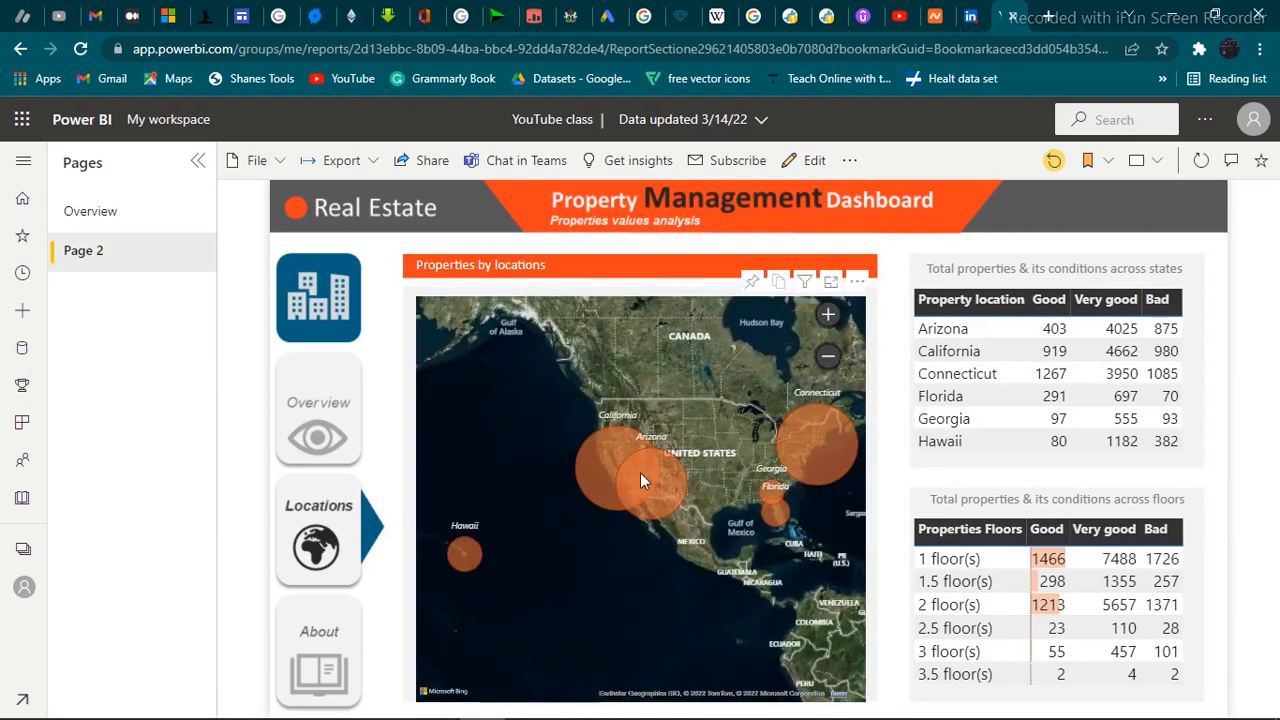
left_click(336, 438)
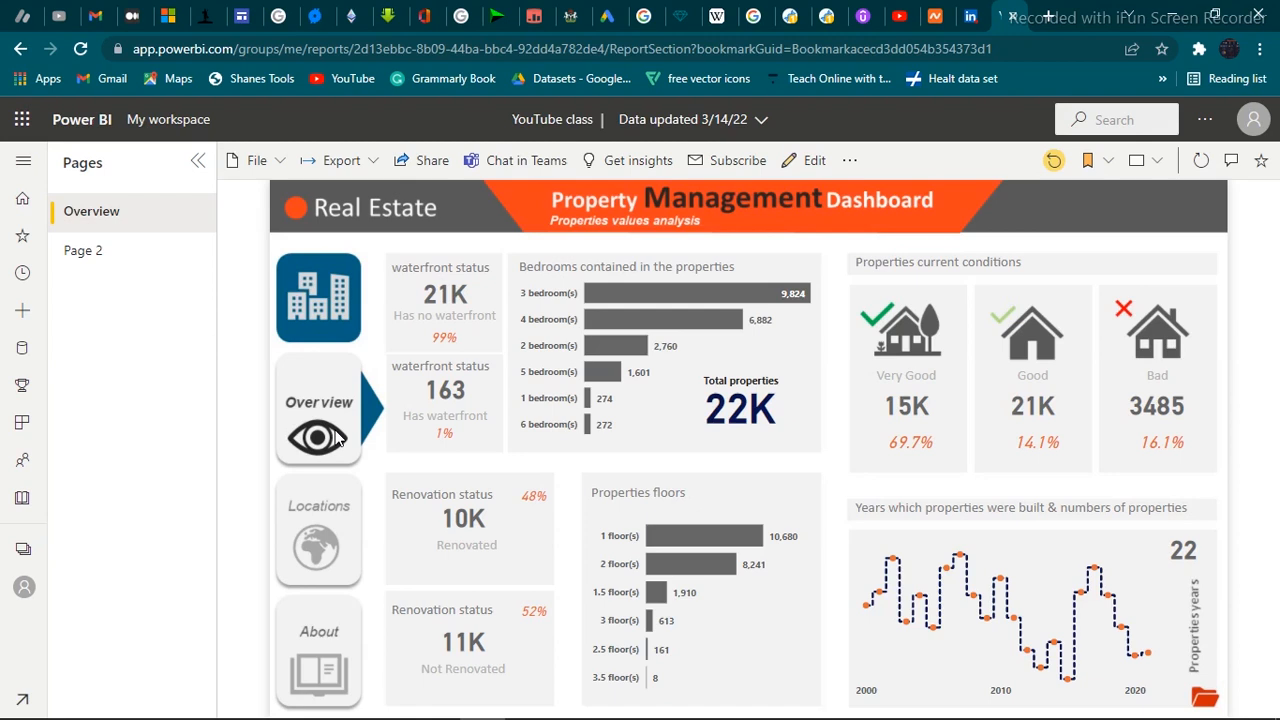
left_click(320, 540)
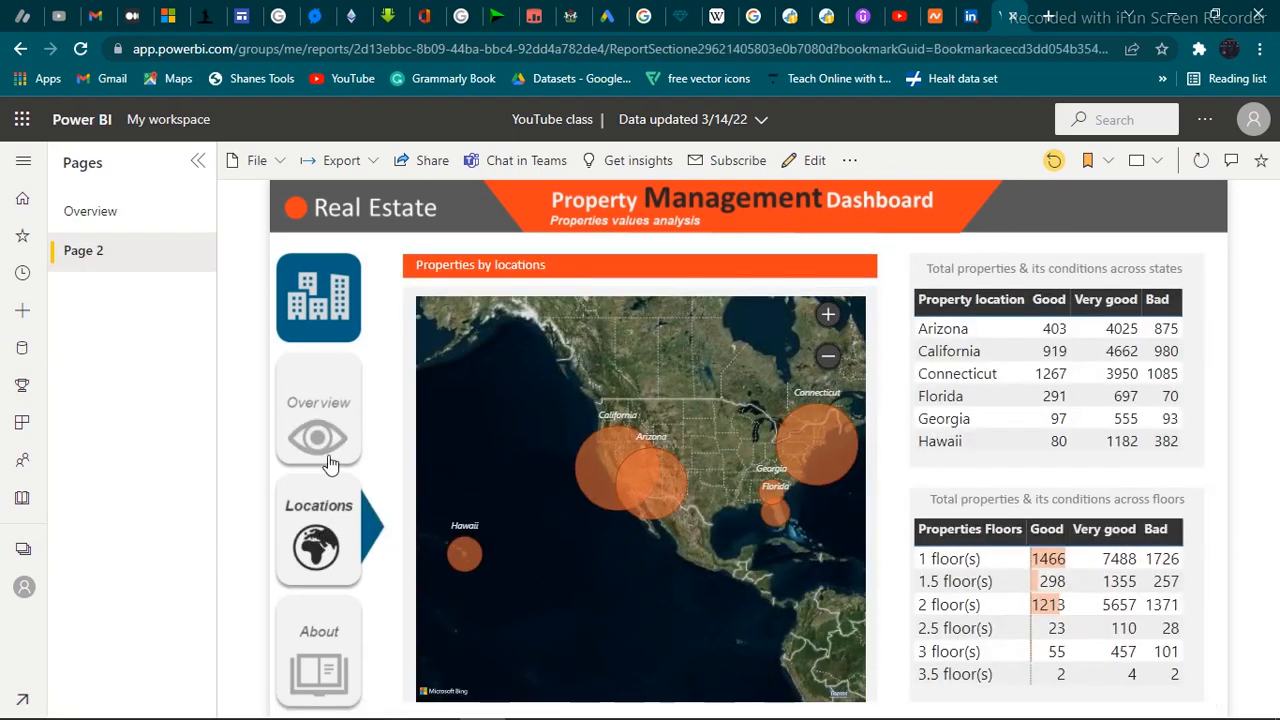
left_click(333, 424)
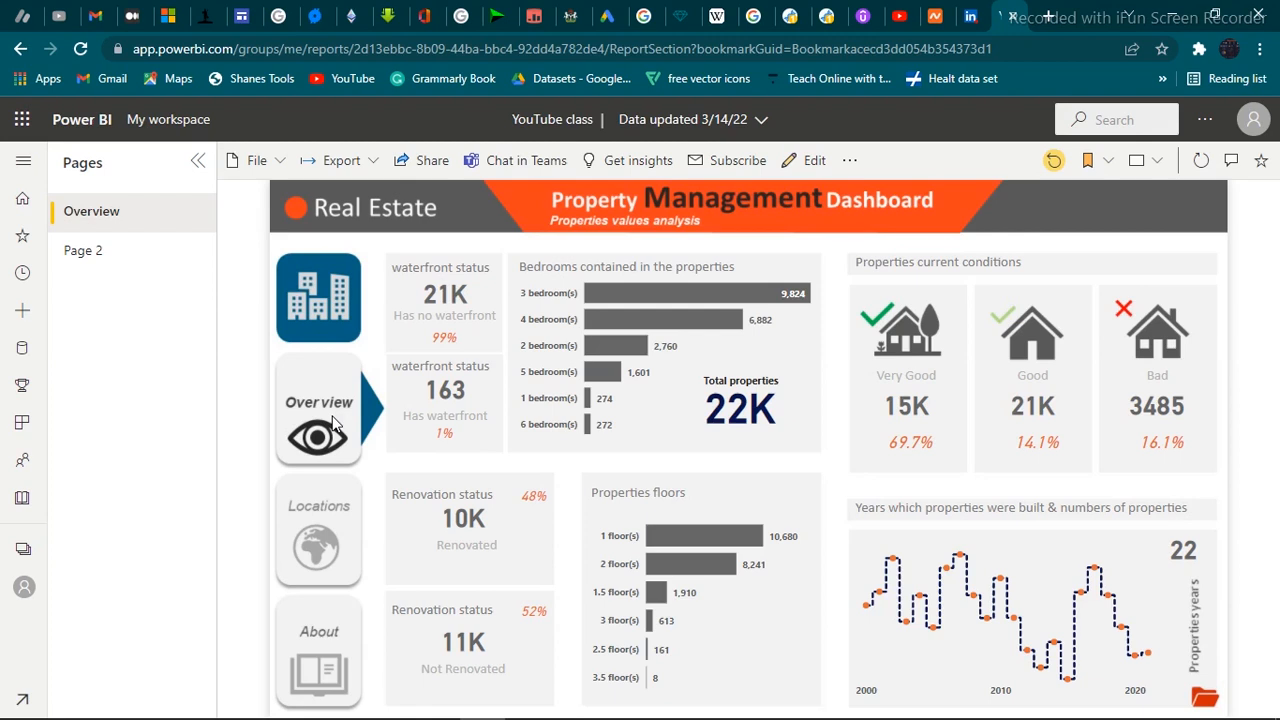
mouse_move(850, 717)
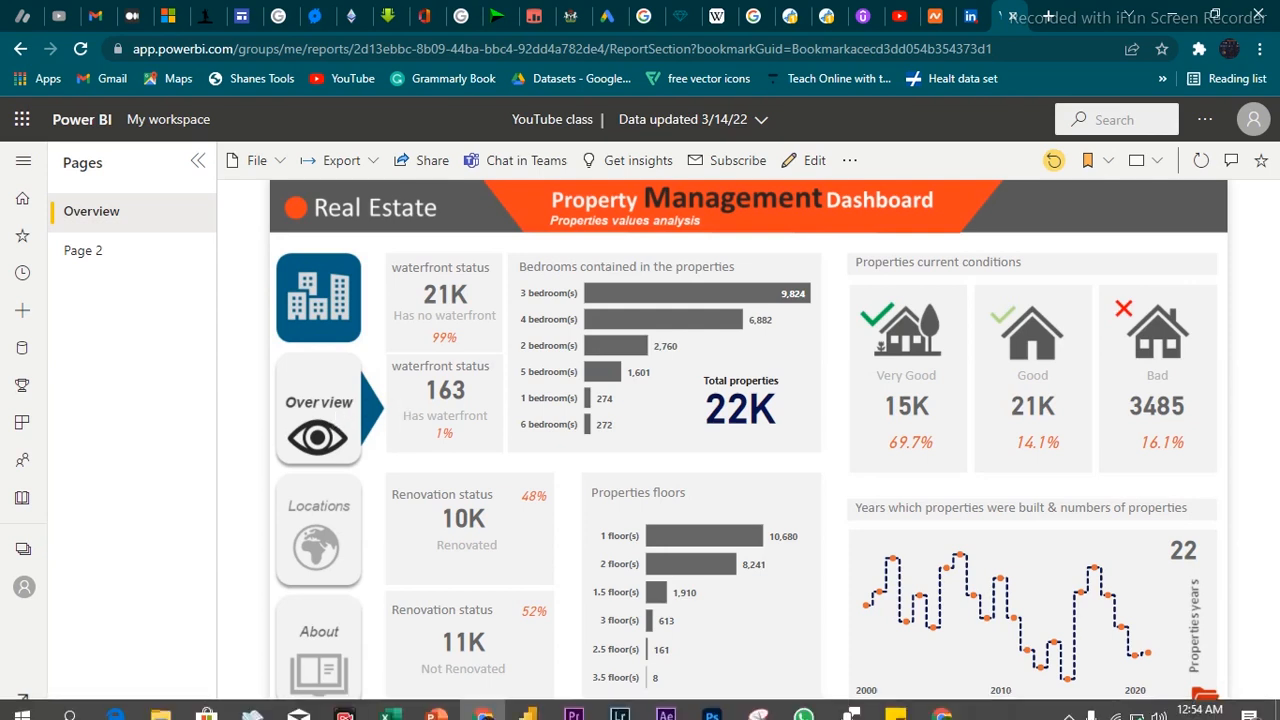